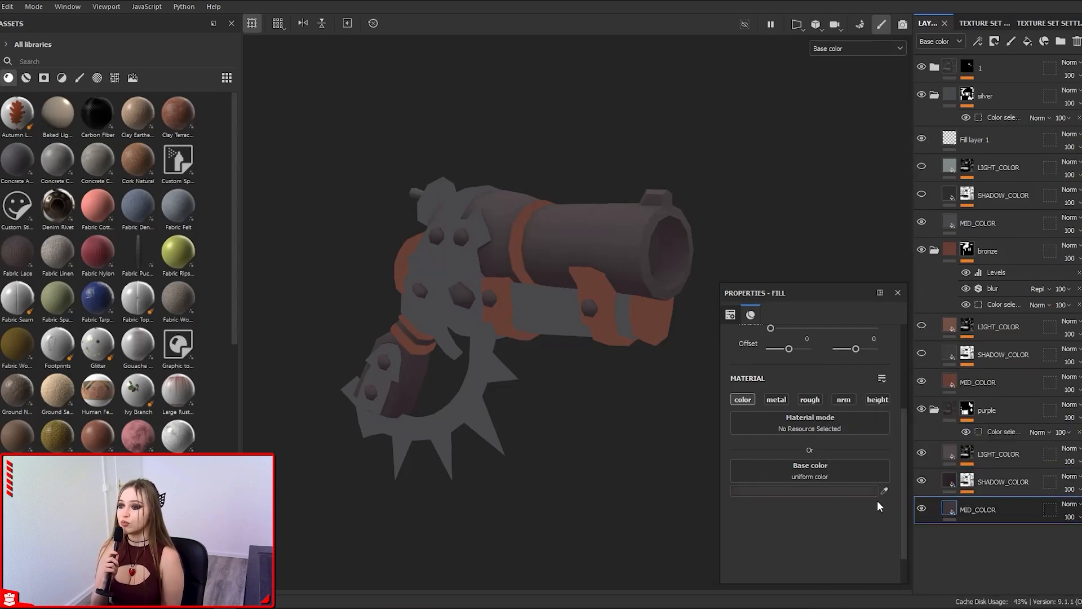
Step: Try darker base colours on the purple group's MID_COLOR and SHADOW_COLOR fill layers
click(877, 499)
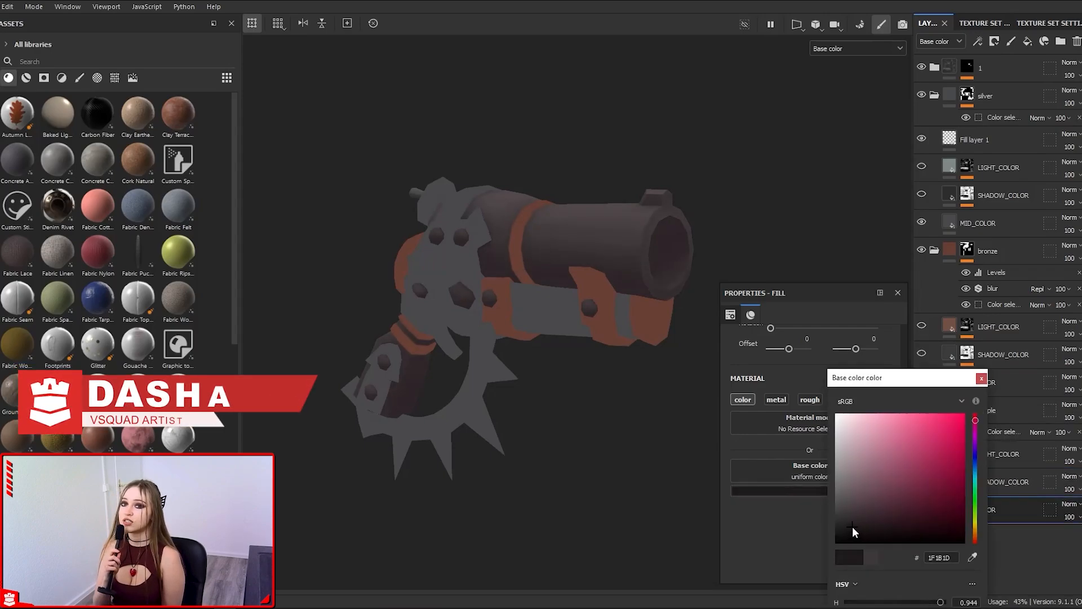
click(981, 378)
click(949, 481)
click(812, 490)
click(874, 516)
click(981, 378)
Step: Set the purple group's MID_COLOR base colour to about 342D2F and pick a darker purplish tone for its SHADOW_COLOR
click(947, 508)
click(811, 491)
click(852, 515)
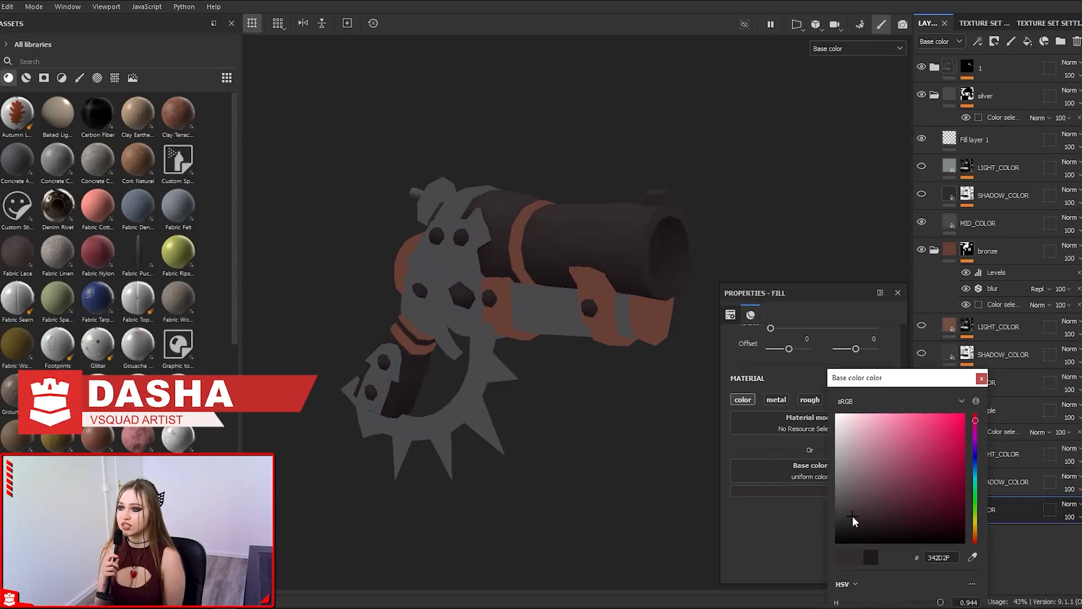
drag(852, 516, 851, 512)
click(982, 378)
click(949, 481)
click(811, 490)
click(862, 522)
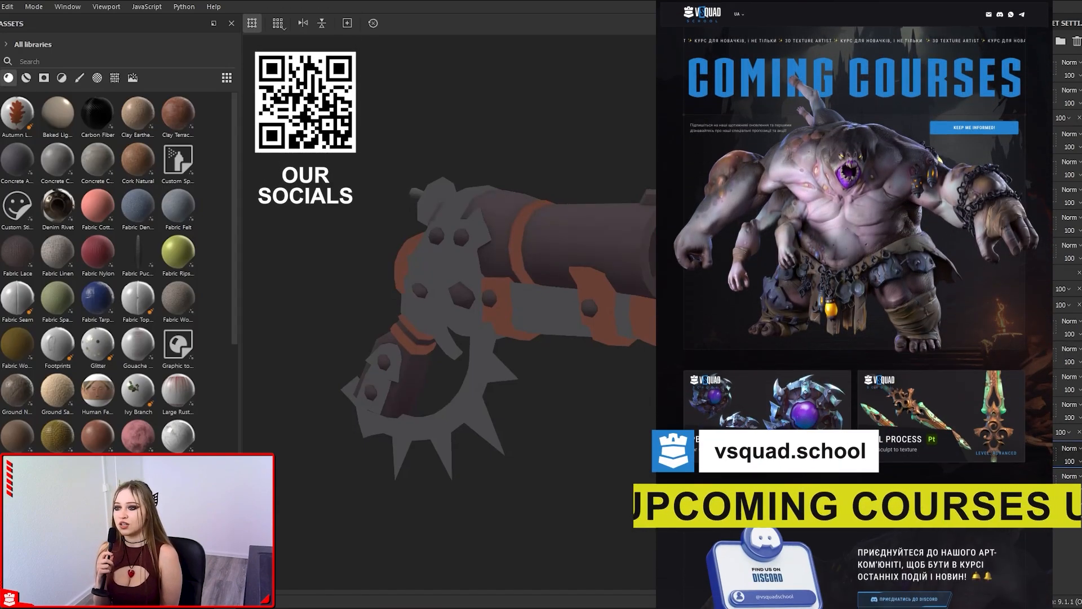
Step: Shift the base colour of the bronze group's SHADOW_COLOR layer to a dark reddish hue
mouse_move(597, 248)
alt+mouse_down()
mouse_move(471, 228)
mouse_move(587, 248)
alt+mouse_up()
alt+drag(538, 394, 565, 398)
click(811, 490)
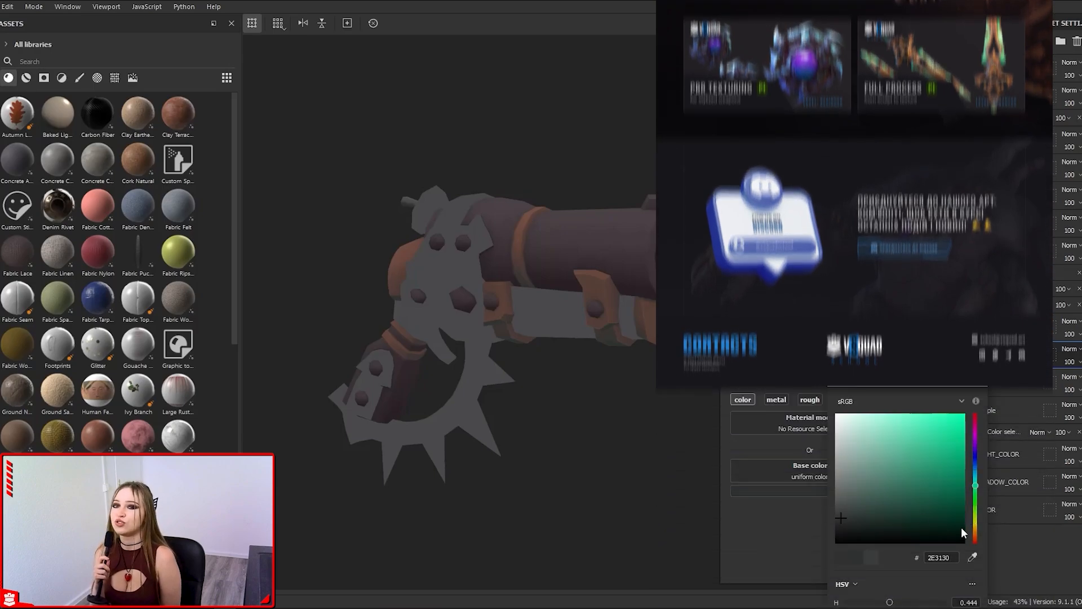
click(976, 539)
click(981, 378)
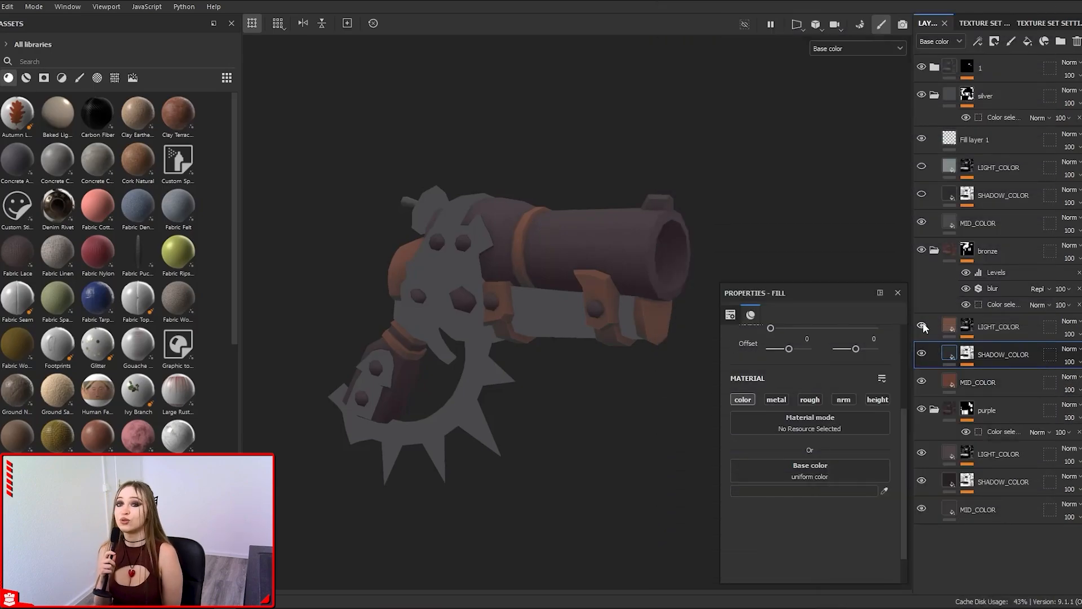
Step: Turn on the visibility of the silver group's SHADOW_COLOR and LIGHT_COLOR layers
alt+drag(561, 338, 524, 373)
click(921, 194)
click(921, 166)
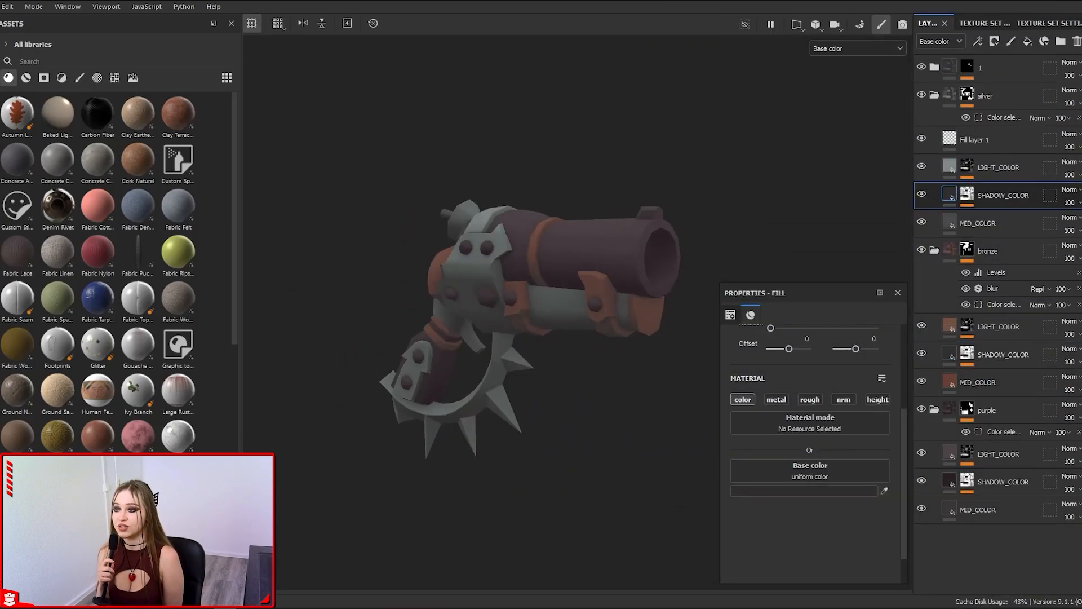
alt+drag(510, 473, 534, 477)
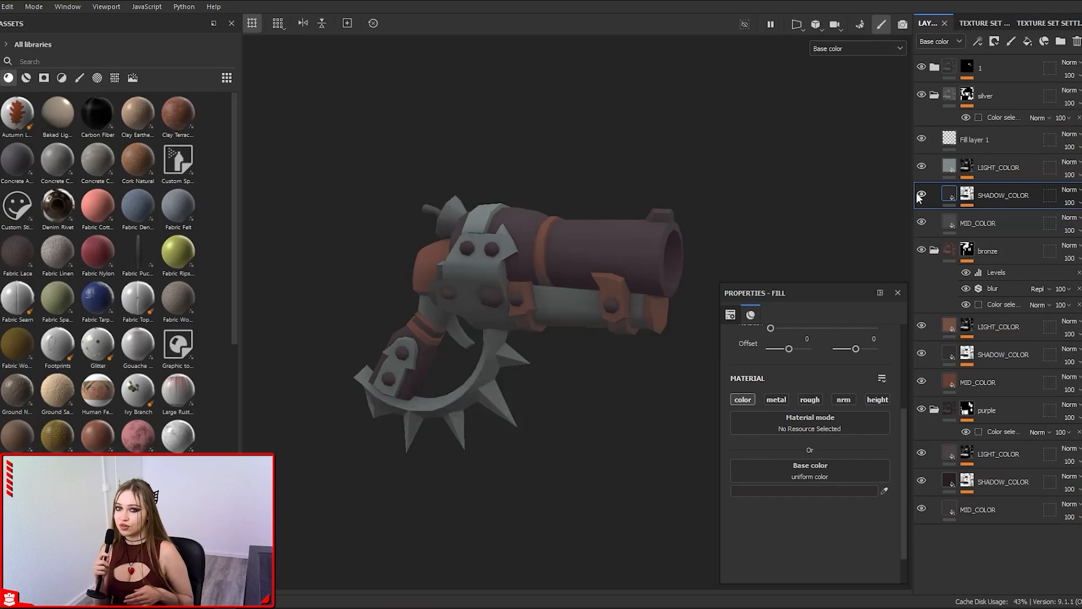
Step: Adjust the Levels midpoint to 0.996 on the mask of the silver group's LIGHT_COLOR layer
click(924, 165)
click(925, 165)
click(966, 168)
drag(824, 343, 821, 342)
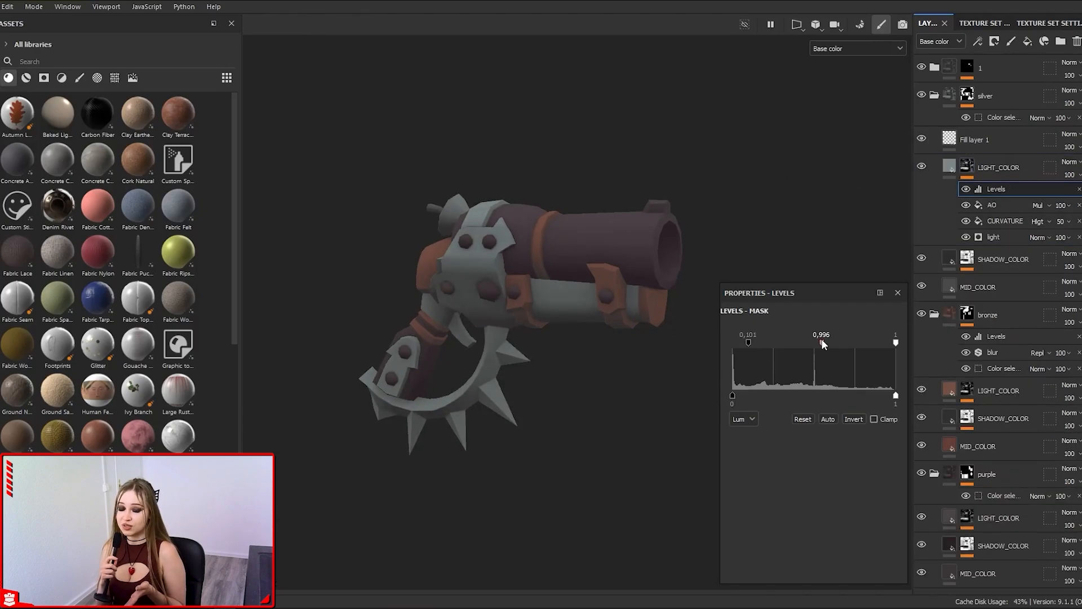
mouse_move(575, 315)
alt+mouse_down()
mouse_move(763, 249)
mouse_move(568, 307)
alt+mouse_up()
Step: Add a fill layer with a black mask above LIGHT_COLOR in the purple group
click(948, 516)
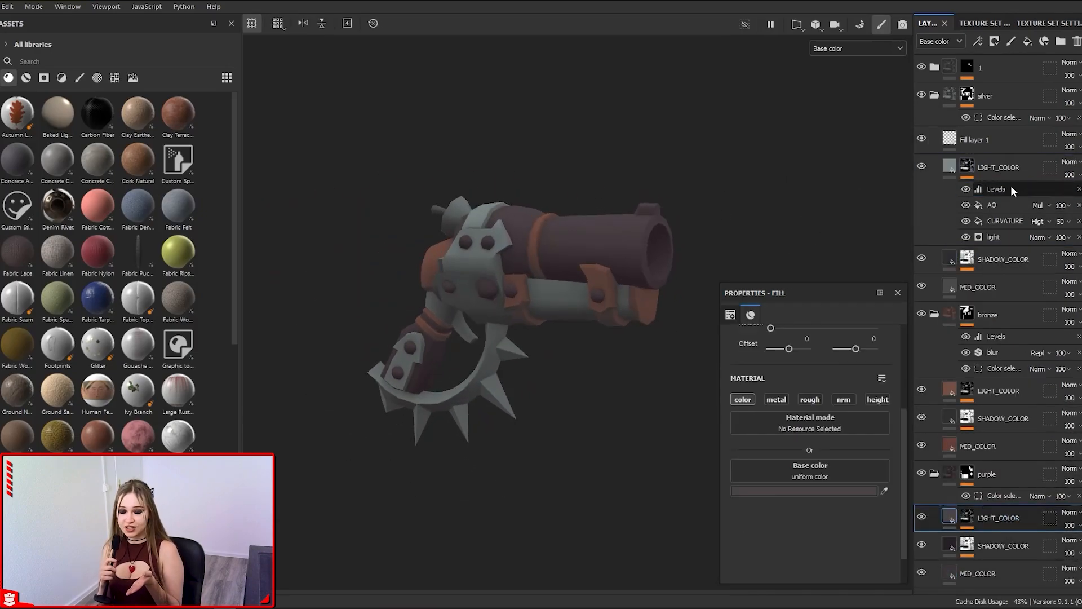
click(1027, 41)
alt+drag(631, 316, 606, 324)
right_click(954, 517)
click(977, 155)
click(948, 516)
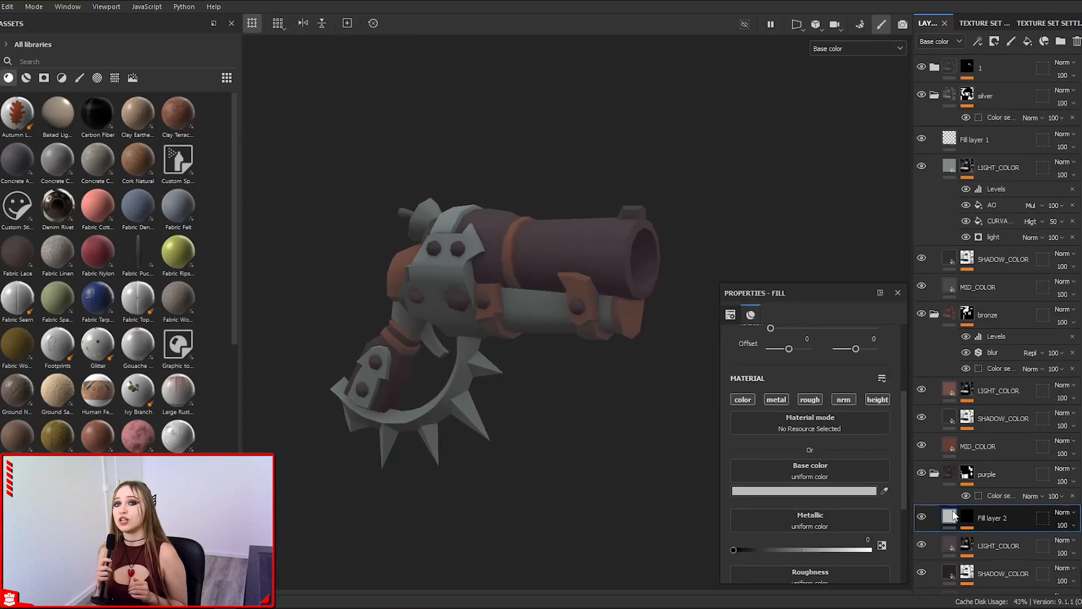
Step: Try a Curvature generator on the Fill layer 2 mask with global blur 2.74, balance 0.27 and contrast 0.47
right_click(955, 516)
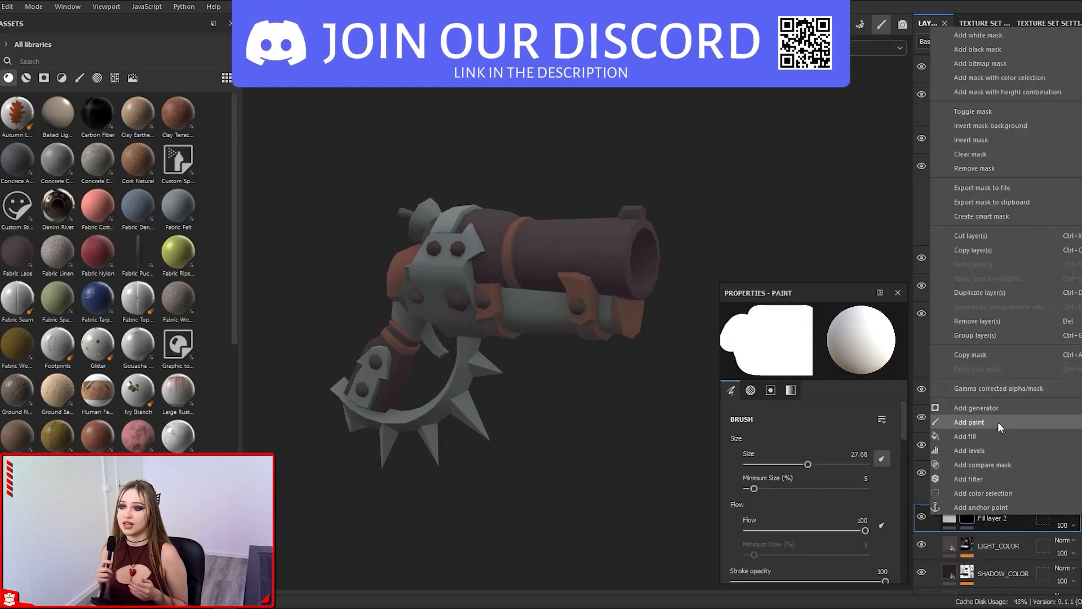
click(997, 421)
click(879, 346)
click(1009, 383)
drag(814, 445, 780, 445)
drag(734, 421, 765, 421)
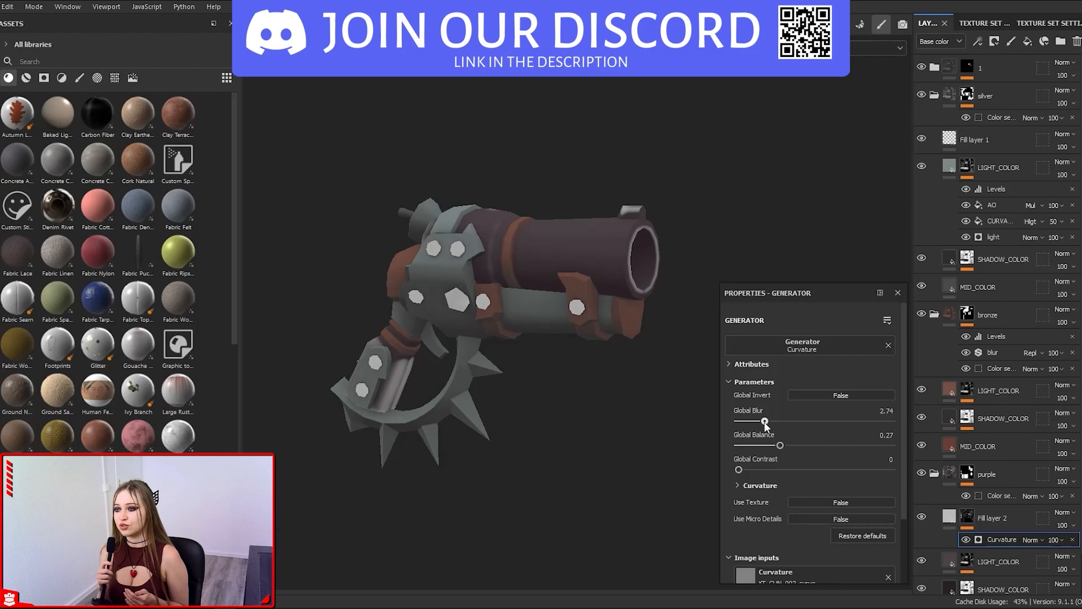
drag(733, 469, 810, 468)
alt+drag(529, 254, 498, 254)
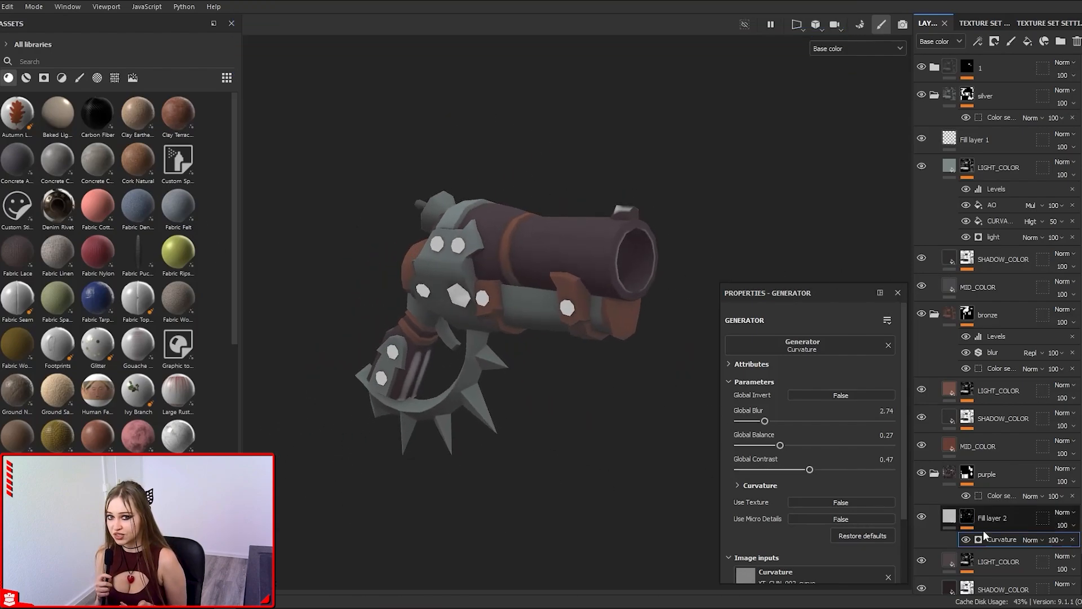
Step: Delete the Curvature generator from the Fill layer 2 mask
right_click(950, 516)
click(966, 516)
key(Delete)
Step: Add a paint effect to the Fill layer 2 mask and set a 2.21 brush with pen pressure on flow but not size
right_click(967, 517)
click(976, 440)
alt+drag(623, 270, 614, 316)
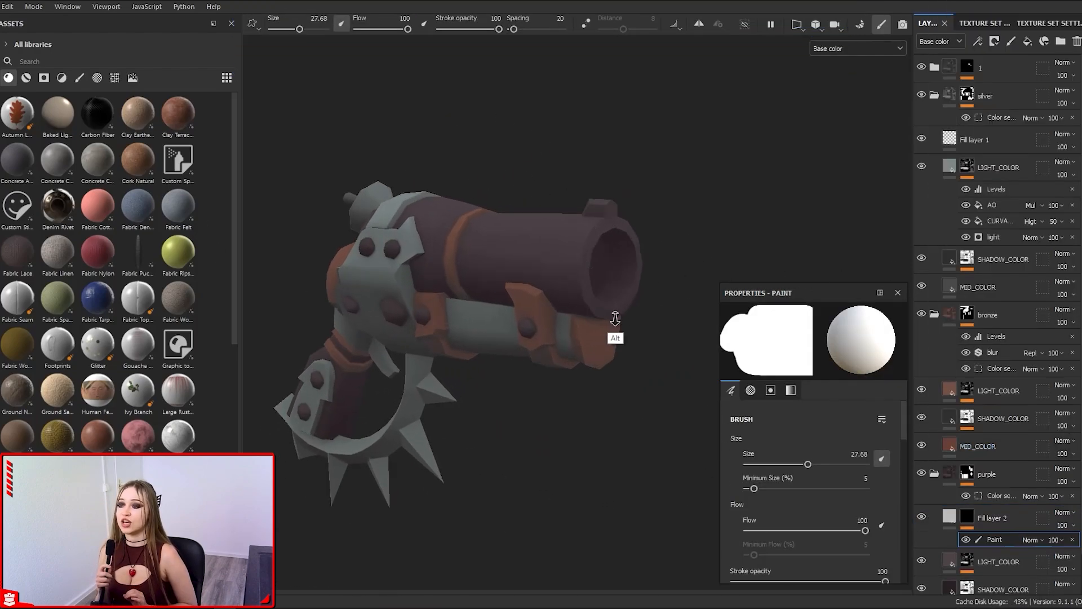
scroll(614, 304, up, 3)
click(424, 24)
click(341, 24)
ctrl+right_drag(580, 278, 536, 278)
Step: Paint a light edge highlight around the rim of the barrel's muzzle
drag(566, 246, 592, 207)
alt+drag(609, 265, 631, 225)
mouse_move(547, 282)
mouse_down()
mouse_move(555, 363)
mouse_move(558, 316)
mouse_up()
mouse_move(523, 188)
mouse_down()
mouse_move(544, 279)
mouse_move(601, 319)
mouse_up()
mouse_move(601, 319)
alt+mouse_down()
mouse_move(598, 282)
mouse_move(604, 340)
alt+mouse_up()
Step: Set the brush spacing to 5 and refine the muzzle rim highlight, alternating white and black strokes on the mask
mouse_move(903, 420)
mouse_down()
mouse_move(901, 514)
mouse_move(903, 436)
mouse_up()
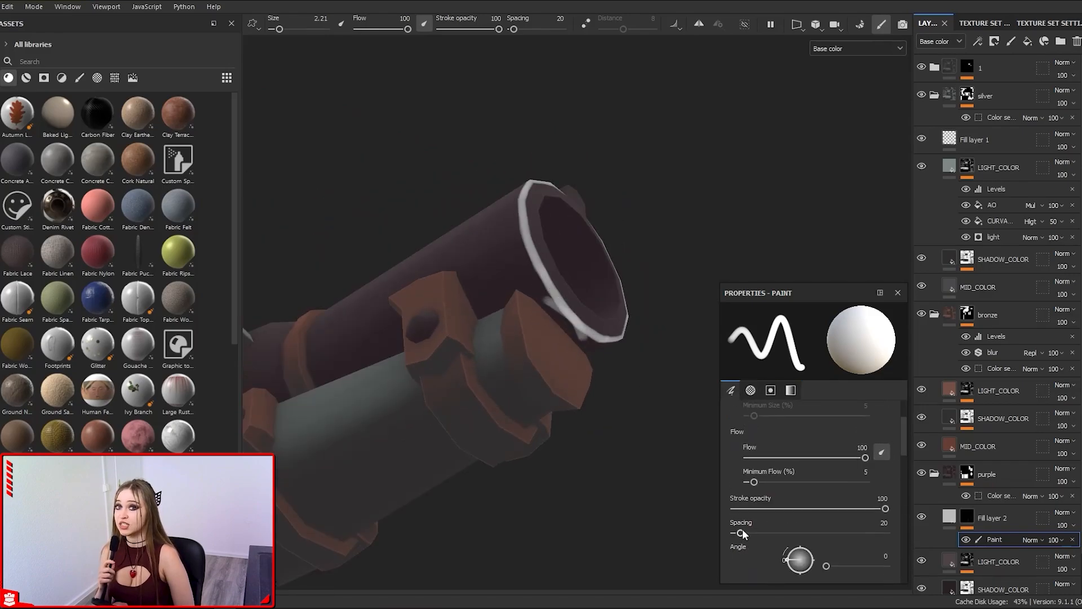
drag(740, 532, 734, 532)
drag(524, 224, 588, 335)
key(x)
mouse_move(644, 362)
alt+mouse_down()
mouse_move(577, 406)
mouse_move(567, 185)
alt+mouse_up()
alt+drag(554, 227, 575, 282)
key(x)
drag(584, 163, 557, 216)
alt+drag(557, 225, 592, 221)
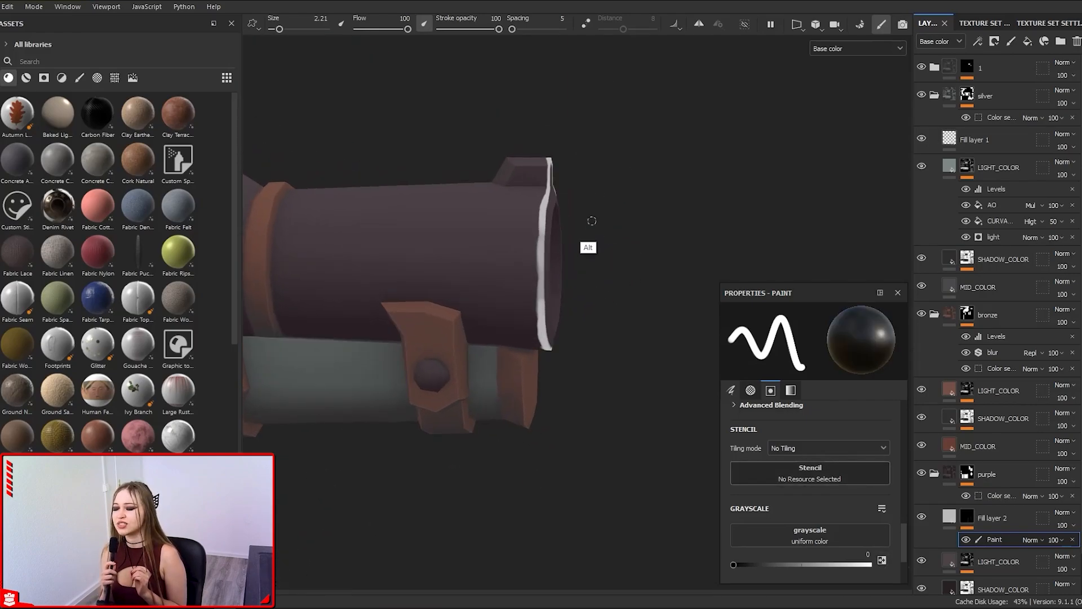
Step: Trim the muzzle rim highlight to a thin line and continue it around the front face of the sight
alt+drag(539, 297, 552, 465)
alt+right_drag(552, 465, 517, 261)
key(x)
alt+drag(660, 242, 562, 249)
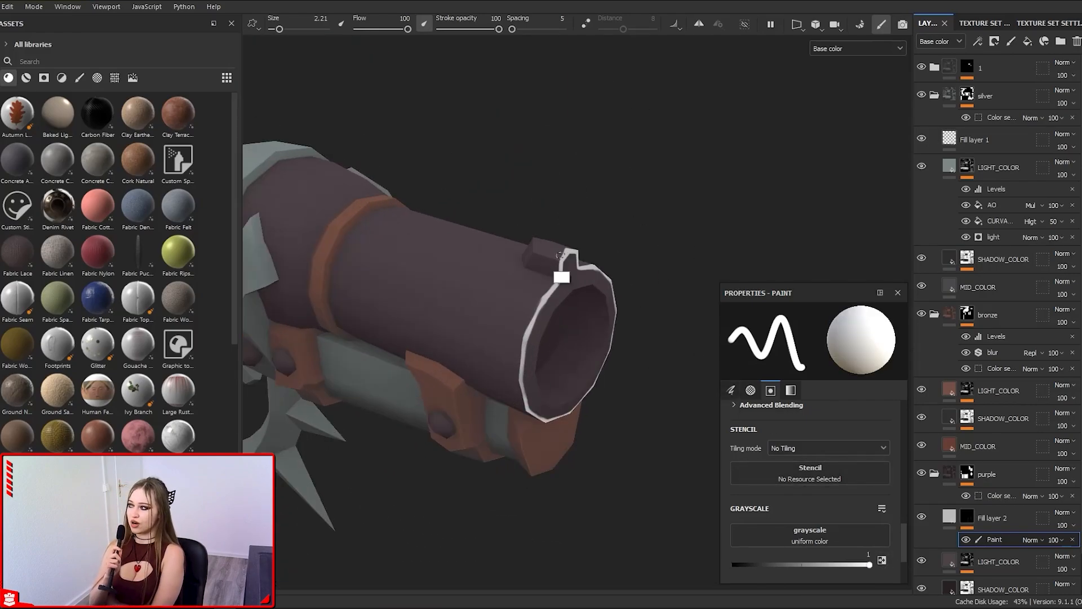
Step: Paint thin highlights along the front sight's edges with a brush size of 0.59
scroll(562, 249, up, 3)
key([)
mouse_move(514, 223)
alt+mouse_down()
mouse_move(564, 283)
mouse_move(508, 232)
mouse_move(534, 255)
alt+mouse_up()
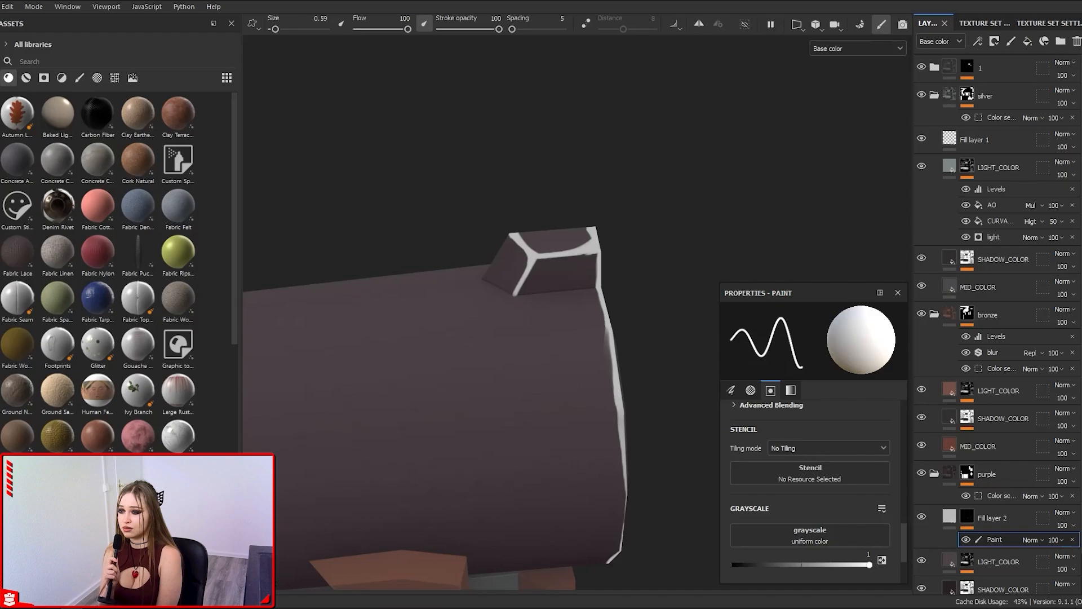
alt+drag(534, 255, 473, 432)
key(x)
key(x)
key(x)
Step: Paint two parallel straight lines across the purple chamber section behind the bronze band
shift+click(501, 153)
mouse_move(501, 153)
alt+mouse_down()
mouse_move(469, 235)
mouse_move(452, 180)
mouse_move(534, 341)
mouse_move(480, 325)
mouse_move(450, 276)
alt+mouse_up()
click(451, 276)
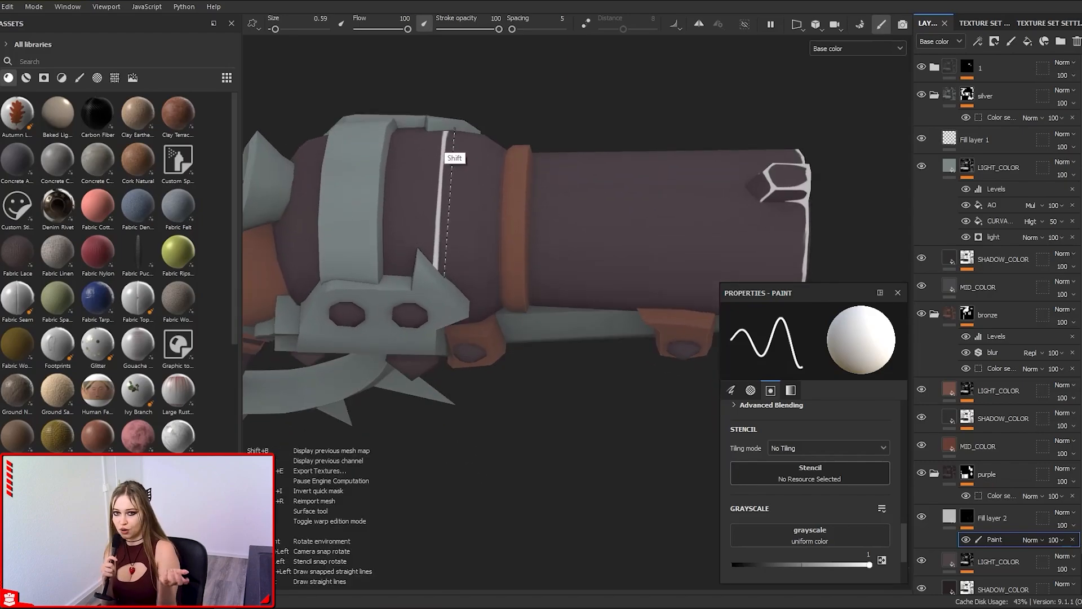
shift+click(454, 130)
alt+drag(454, 130, 467, 239)
click(463, 247)
shift+click(453, 167)
Step: Change the base colour of Fill layer 2 to a darker grey
alt+right_drag(452, 167, 543, 260)
alt+middle_drag(279, 416, 412, 311)
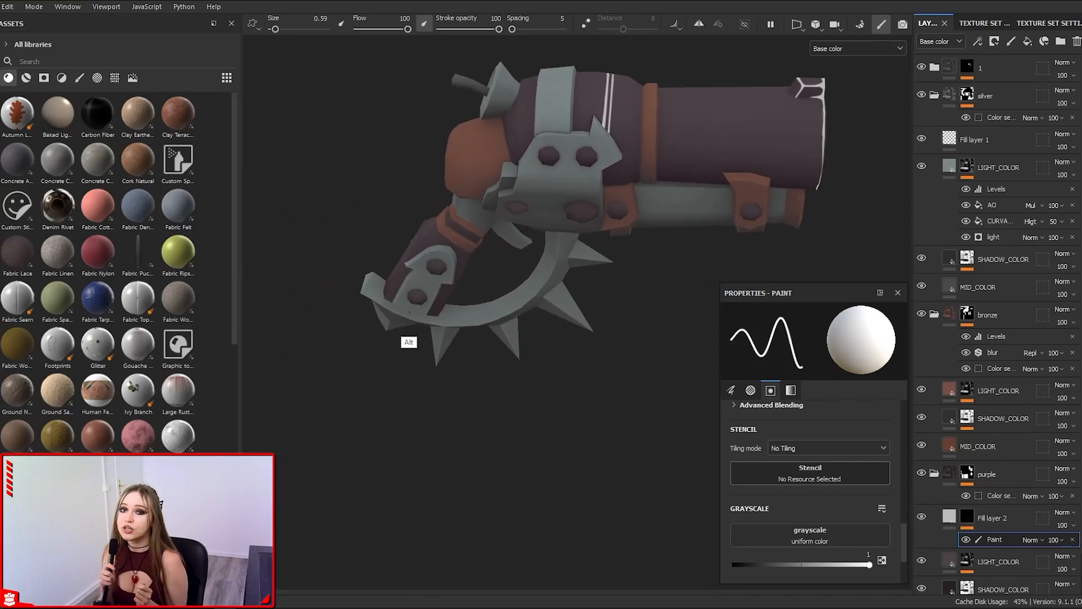
alt+right_drag(412, 311, 580, 265)
alt+middle_drag(564, 186, 420, 441)
alt+right_drag(420, 441, 394, 474)
alt+drag(479, 361, 416, 350)
click(949, 516)
click(827, 490)
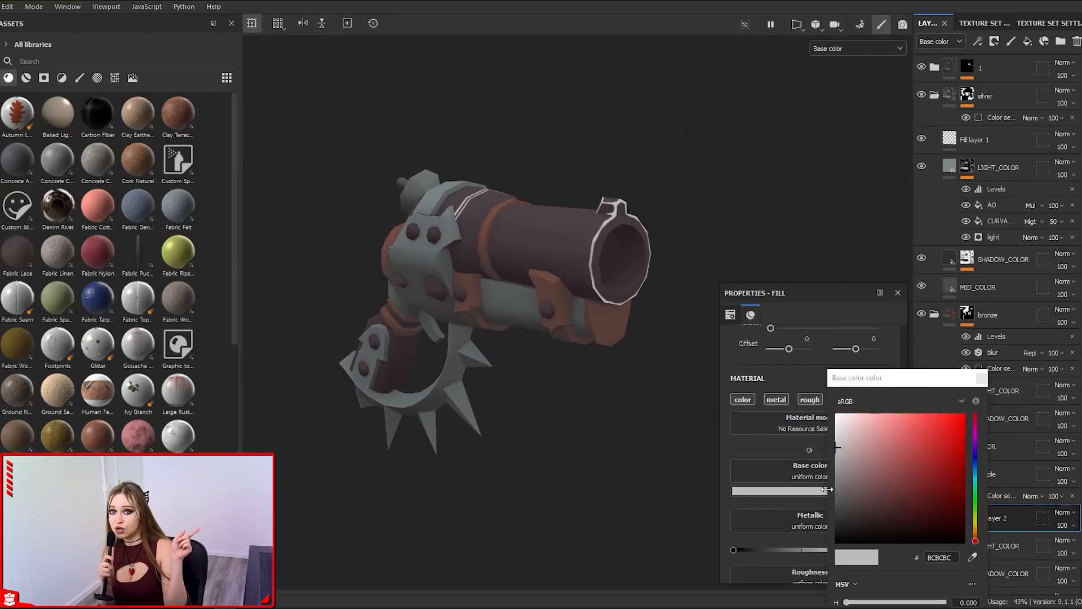
click(981, 378)
Step: Return to painting the Fill layer 2 mask and soften the muzzle rim highlight with a low-flow brush
click(967, 516)
click(992, 541)
alt+drag(479, 316, 507, 299)
alt+right_drag(507, 299, 553, 274)
ctrl+right_drag(553, 275, 538, 298)
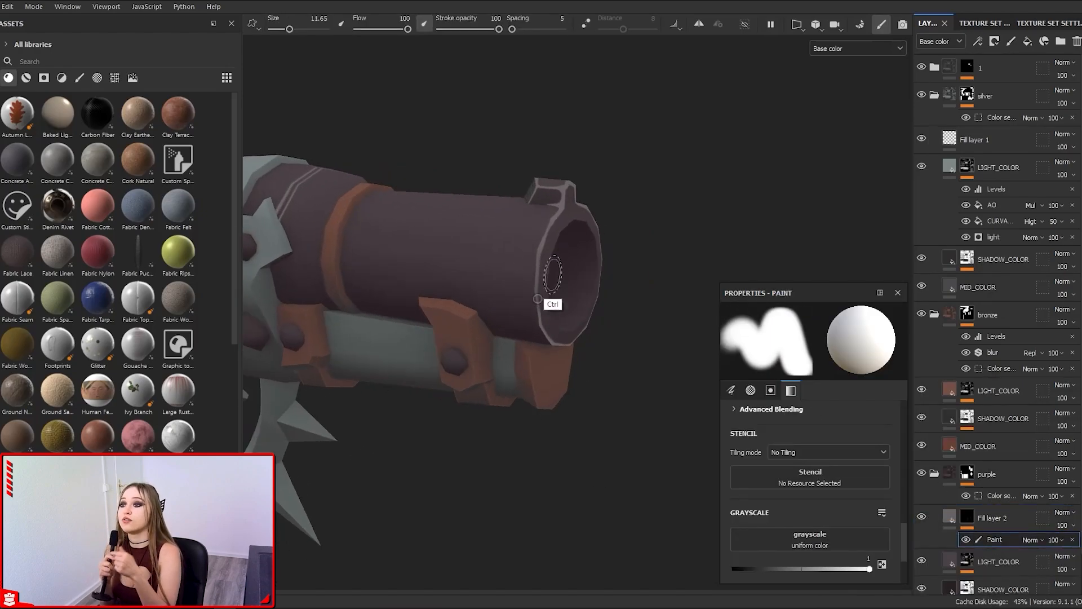
ctrl+right_drag(536, 241, 521, 241)
mouse_move(535, 248)
alt+mouse_down()
mouse_move(560, 263)
mouse_move(519, 263)
alt+mouse_up()
alt+right_drag(518, 263, 538, 254)
mouse_move(538, 254)
alt+mouse_down()
mouse_move(531, 311)
mouse_move(537, 249)
alt+mouse_up()
mouse_move(552, 376)
alt+mouse_down()
mouse_move(553, 365)
mouse_move(592, 394)
mouse_move(559, 374)
alt+mouse_up()
alt+drag(558, 374, 558, 450)
Step: Refine the front sight's edge highlights with small brushes of size 0.71 and 1.4 at flow 10
alt+right_drag(535, 225, 510, 97)
key(x)
key(x)
alt+drag(533, 237, 465, 181)
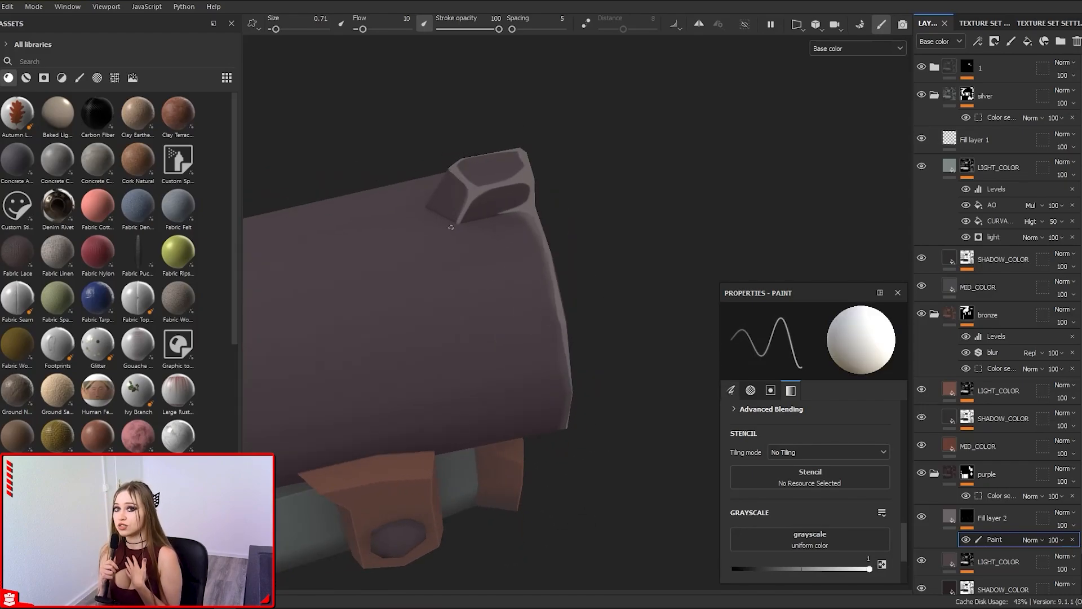
mouse_move(451, 227)
alt+mouse_down()
mouse_move(434, 222)
mouse_move(462, 210)
mouse_move(445, 200)
mouse_move(505, 217)
mouse_move(522, 326)
alt+mouse_up()
ctrl+right_drag(522, 326, 529, 326)
scroll(529, 326, down, 2)
mouse_move(529, 326)
alt+mouse_down()
mouse_move(569, 169)
mouse_move(568, 320)
alt+mouse_up()
scroll(575, 324, down, 2)
key(x)
alt+drag(601, 231, 558, 418)
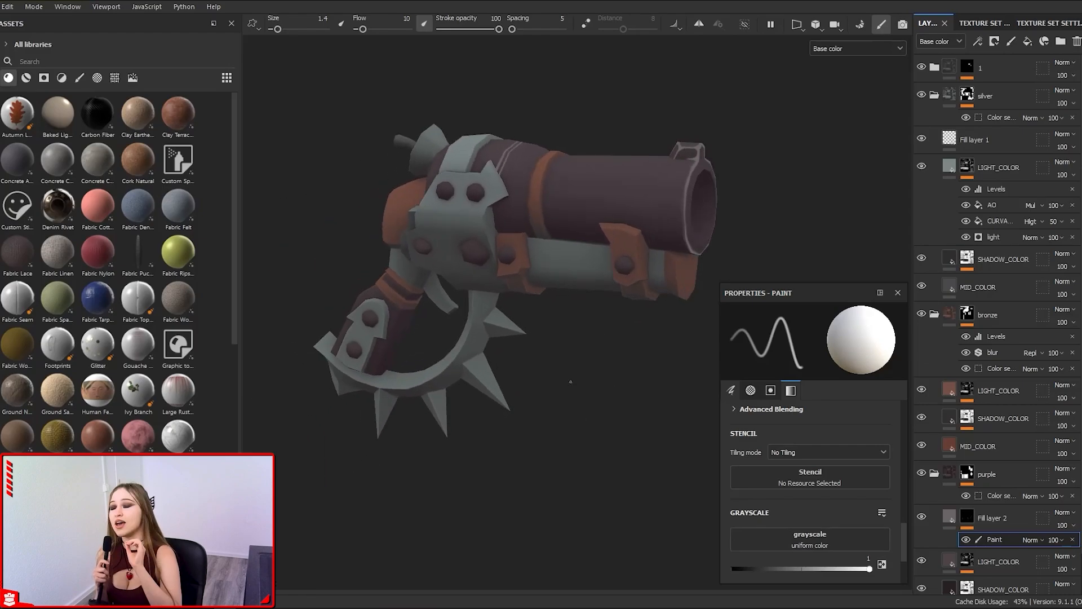
Step: Fade the two parallel stripes on the purple chamber section with the 1.4 brush at flow 10
alt+drag(570, 382, 449, 208)
alt+right_drag(449, 209, 474, 221)
alt+drag(475, 222, 495, 188)
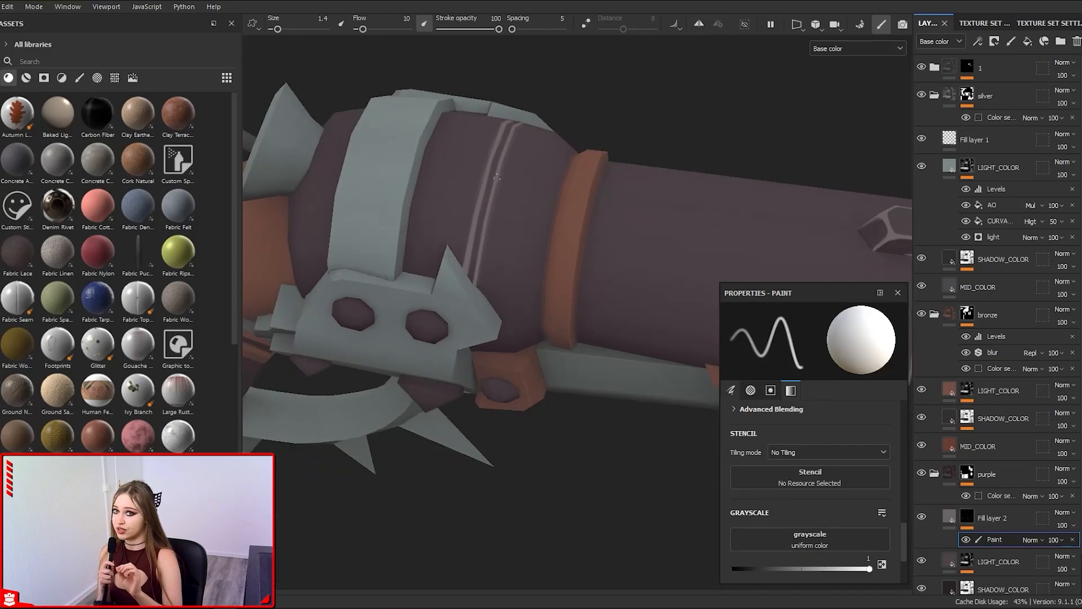
alt+right_drag(497, 380, 542, 307)
Step: Duplicate Fill layer 2 with a fresh black mask and paint a broad soft highlight along the barrel
right_click(973, 515)
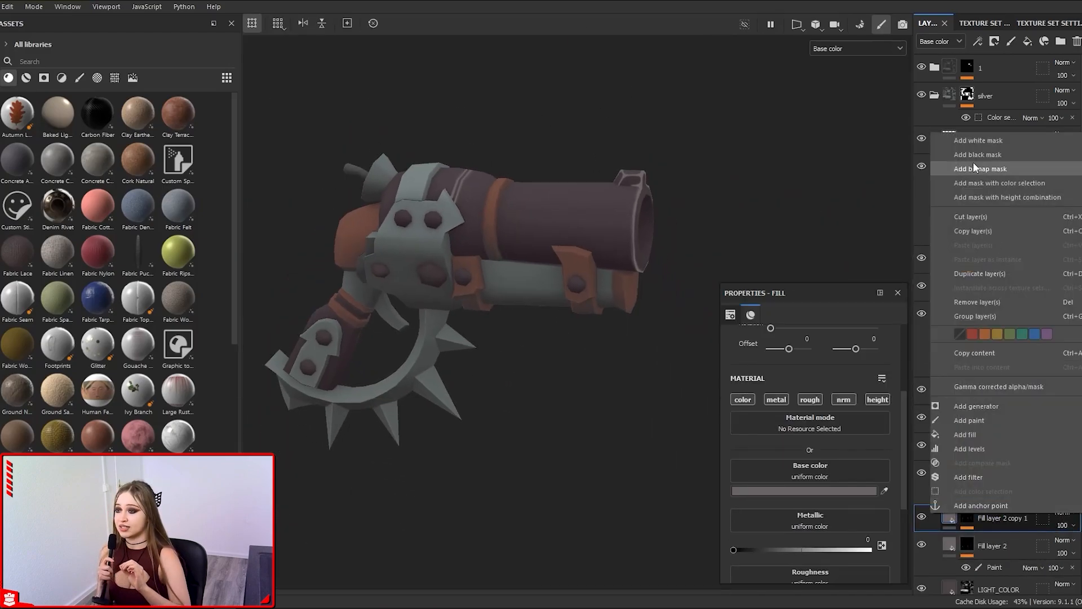
click(973, 157)
alt+drag(541, 282, 511, 307)
mouse_move(504, 227)
ctrl+right_down()
mouse_move(530, 227)
mouse_move(436, 224)
ctrl+right_up()
alt+drag(446, 227, 413, 226)
ctrl+right_drag(412, 226, 410, 225)
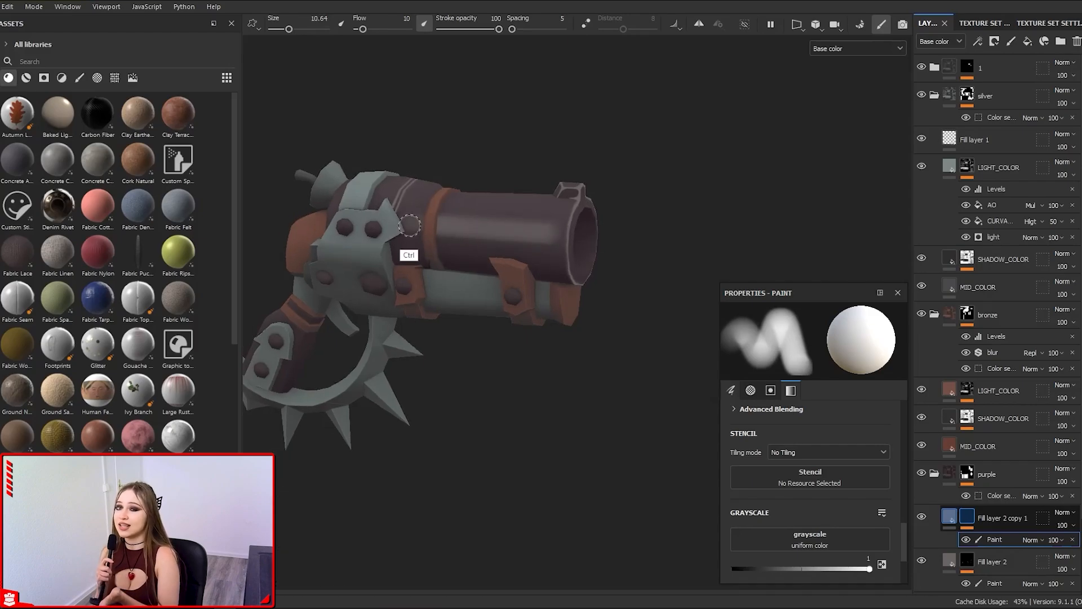
Step: Build up the barrel highlight toward the muzzle with a soft brush of about size 9.63
mouse_move(531, 356)
alt+mouse_down()
mouse_move(547, 229)
mouse_move(333, 391)
mouse_move(541, 404)
mouse_move(560, 310)
mouse_move(561, 418)
mouse_move(586, 213)
alt+mouse_up()
scroll(592, 217, up, 2)
scroll(662, 224, up, 2)
ctrl+right_drag(525, 229, 542, 229)
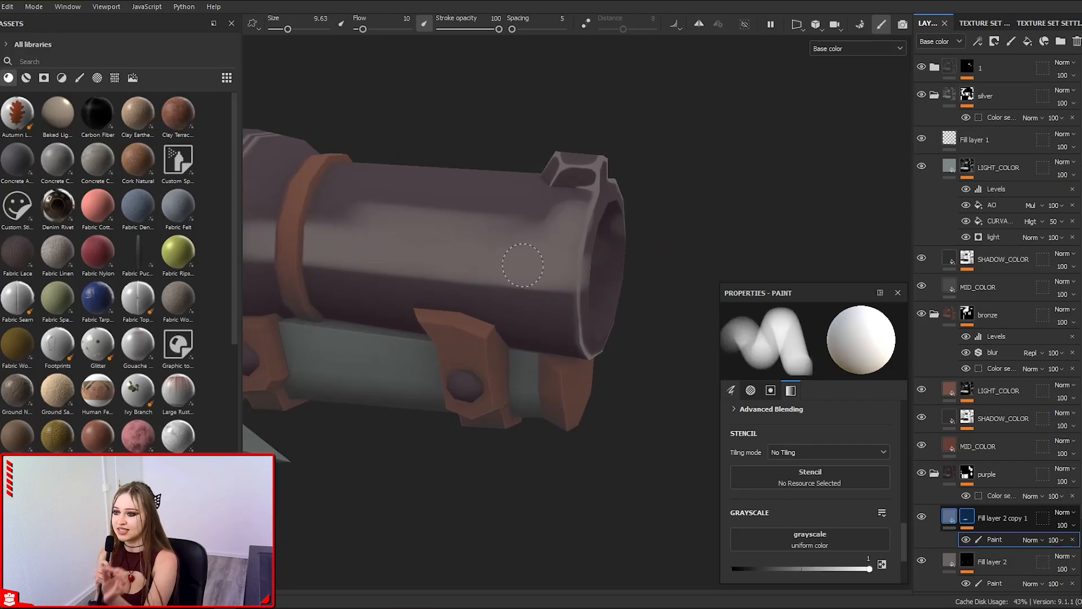
Step: Shape the edges of the barrel highlight with a smaller brush of about size 4.69, erasing excess with black
scroll(555, 307, down, 1)
mouse_move(555, 307)
alt+mouse_down()
mouse_move(569, 413)
mouse_move(539, 252)
alt+mouse_up()
ctrl+right_drag(538, 252, 510, 252)
mouse_move(635, 247)
alt+mouse_down()
mouse_move(609, 452)
mouse_move(633, 287)
mouse_move(553, 240)
alt+mouse_up()
key(x)
alt+drag(566, 293, 555, 272)
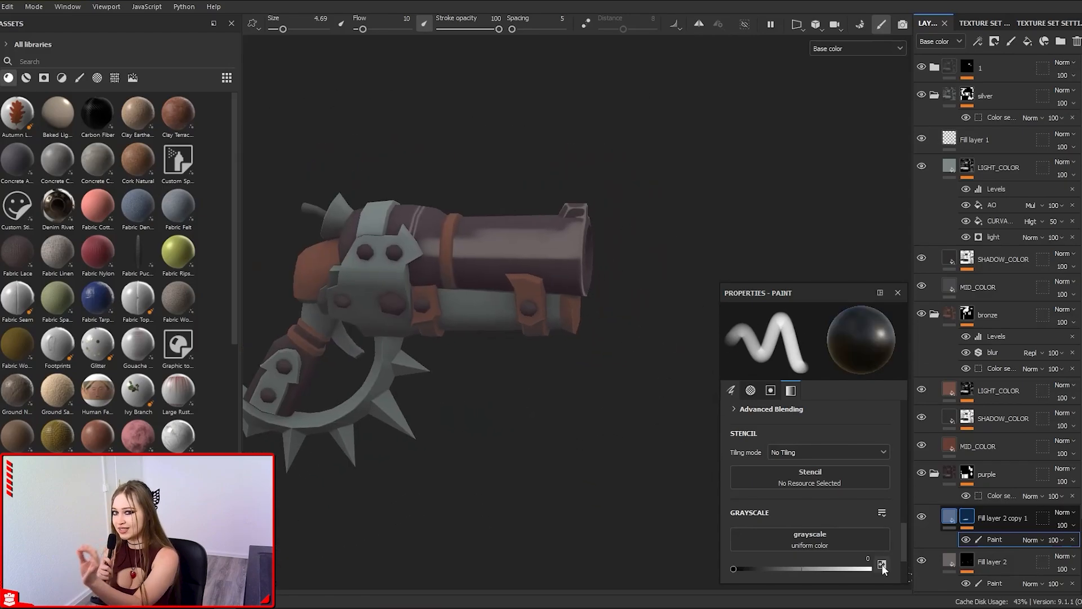
key(x)
Step: Examine the barrel highlight on the pistol from several angles
scroll(555, 272, up, 1)
mouse_move(554, 366)
alt+mouse_down()
mouse_move(558, 275)
mouse_move(556, 311)
mouse_move(599, 376)
mouse_move(587, 352)
alt+mouse_up()
alt+middle_drag(587, 353, 610, 338)
alt+drag(585, 388, 580, 412)
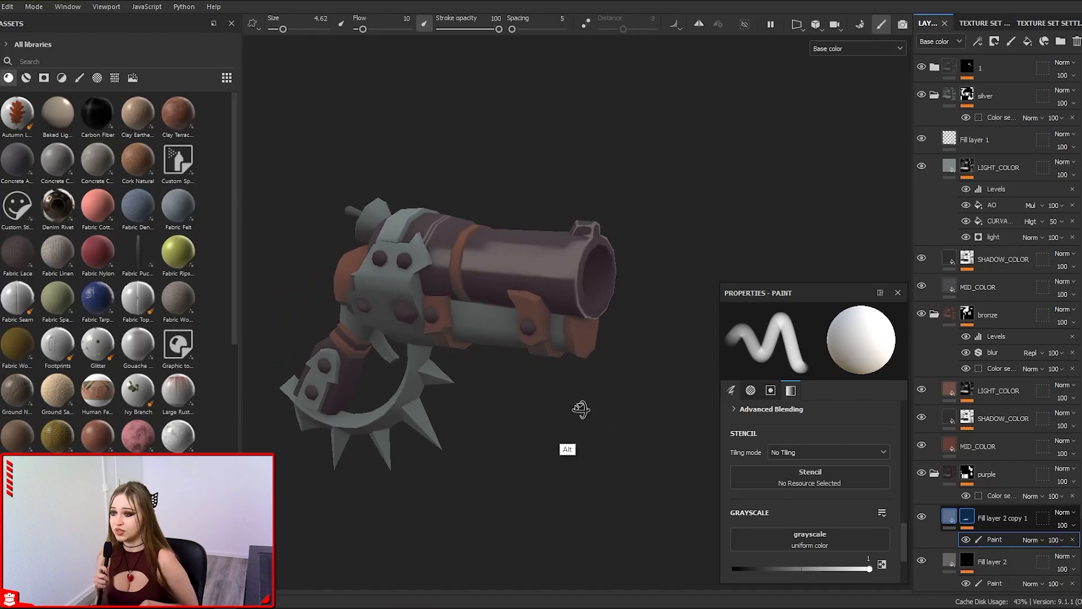
alt+right_drag(580, 412, 567, 349)
alt+middle_drag(568, 348, 590, 349)
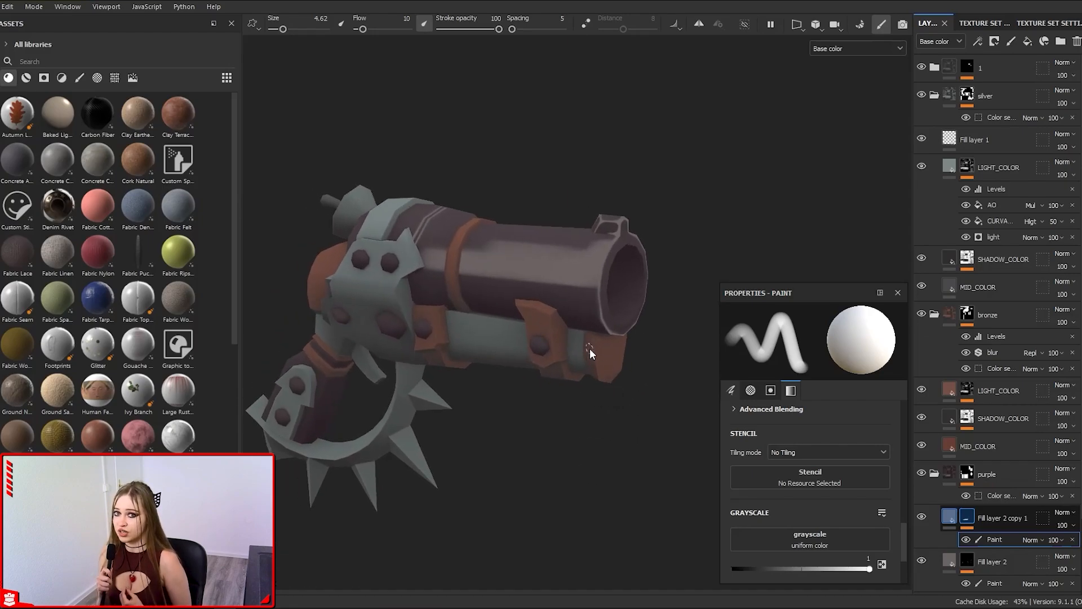
alt+drag(590, 348, 549, 246)
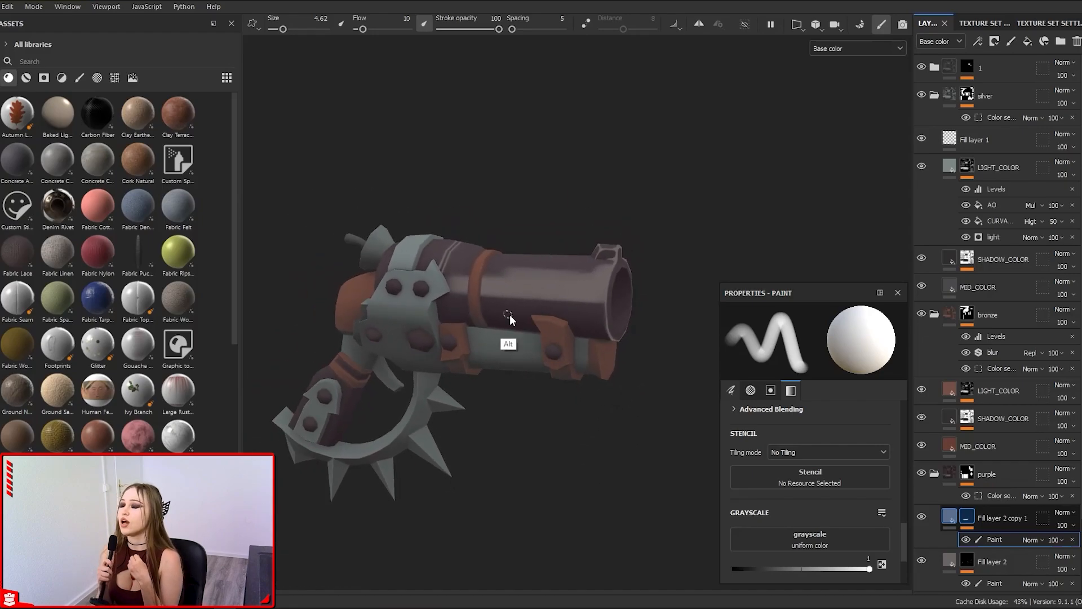
alt+drag(509, 314, 529, 372)
Step: Paint a soft highlight on the rounded purple chamber beside the silver band with a 9.41 brush
alt+right_drag(530, 372, 478, 309)
ctrl+right_drag(440, 162, 464, 161)
mouse_move(463, 161)
alt+mouse_down()
mouse_move(492, 282)
mouse_move(507, 281)
mouse_move(473, 270)
mouse_move(539, 287)
alt+mouse_up()
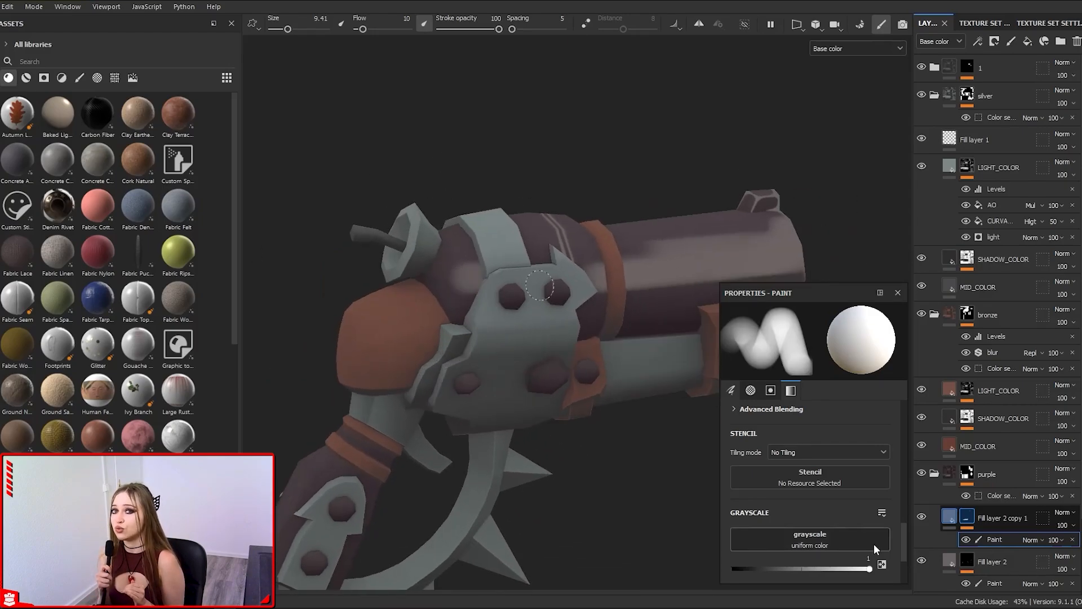
Step: Refine the soft highlights on the purple chamber behind the bronze band, alternating white and black mask paint with a brush of about 9.68
alt+drag(461, 342, 500, 289)
ctrl+right_drag(500, 289, 493, 288)
mouse_move(493, 288)
alt+mouse_down()
mouse_move(527, 307)
mouse_move(479, 304)
alt+mouse_up()
mouse_move(479, 304)
alt+right_down()
mouse_move(502, 276)
mouse_move(478, 332)
mouse_move(481, 307)
mouse_move(485, 329)
alt+right_up()
alt+drag(485, 328, 457, 265)
key(x)
mouse_move(458, 373)
alt+right_down()
mouse_move(536, 386)
mouse_move(559, 455)
mouse_move(469, 430)
mouse_move(447, 310)
alt+right_up()
ctrl+right_drag(447, 311, 417, 311)
ctrl+right_drag(377, 392, 401, 392)
mouse_move(401, 392)
alt+right_down()
mouse_move(514, 406)
mouse_move(512, 485)
alt+right_up()
alt+drag(512, 485, 496, 428)
Step: Paint highlight streaks along the top of the barrel behind the front sight with a 5.1 brush
click(882, 564)
alt+right_drag(502, 395, 491, 315)
mouse_move(445, 259)
alt+mouse_down()
mouse_move(385, 224)
mouse_move(504, 254)
mouse_move(603, 251)
alt+mouse_up()
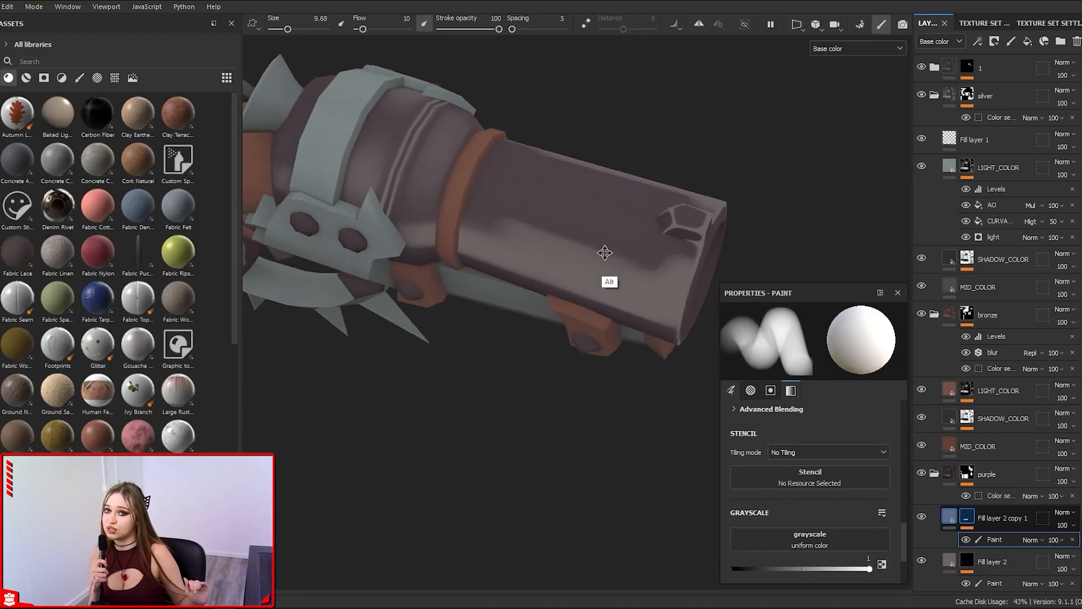
ctrl+right_drag(604, 251, 567, 251)
alt+drag(566, 251, 611, 235)
click(881, 563)
mouse_move(474, 170)
ctrl+right_down()
mouse_move(512, 169)
mouse_move(530, 151)
ctrl+right_up()
mouse_move(529, 151)
alt+mouse_down()
mouse_move(645, 149)
mouse_move(594, 273)
mouse_move(579, 259)
alt+mouse_up()
key(x)
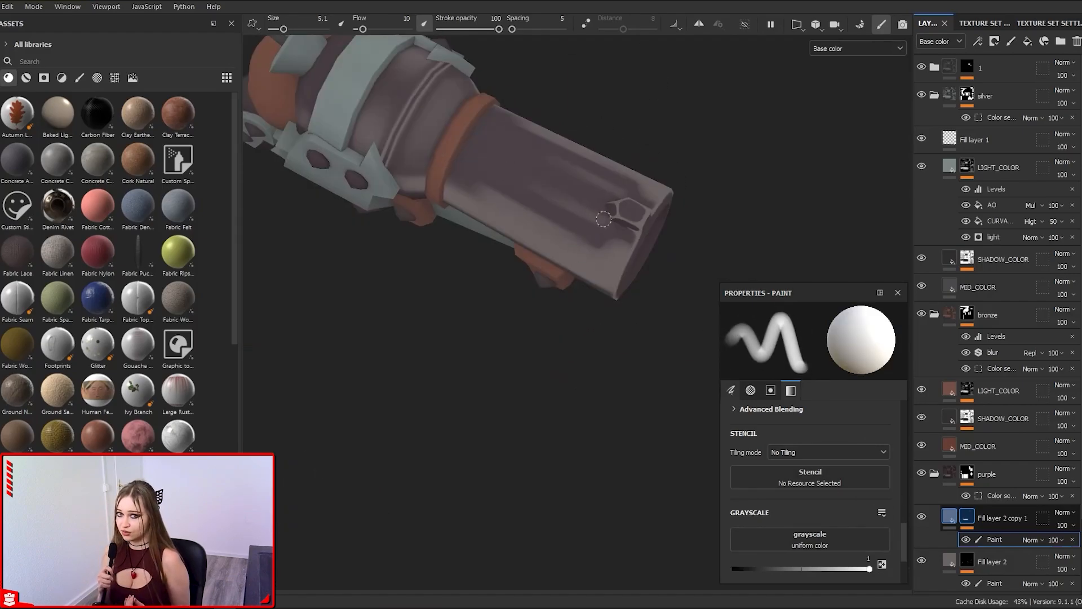
Step: Soften the barrel's top streaks with a black brush of size 24.2
alt+drag(491, 157, 529, 393)
alt+right_drag(529, 393, 529, 472)
key(x)
mouse_move(688, 153)
alt+mouse_down()
mouse_move(586, 374)
mouse_move(640, 349)
alt+mouse_up()
ctrl+right_drag(640, 349, 760, 349)
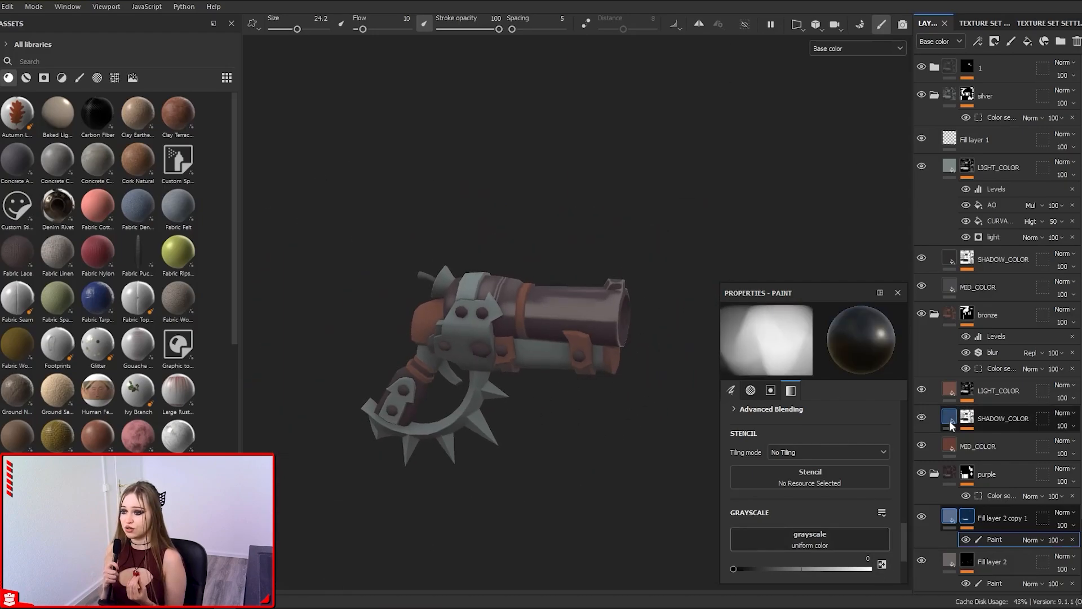
alt+drag(445, 396, 486, 482)
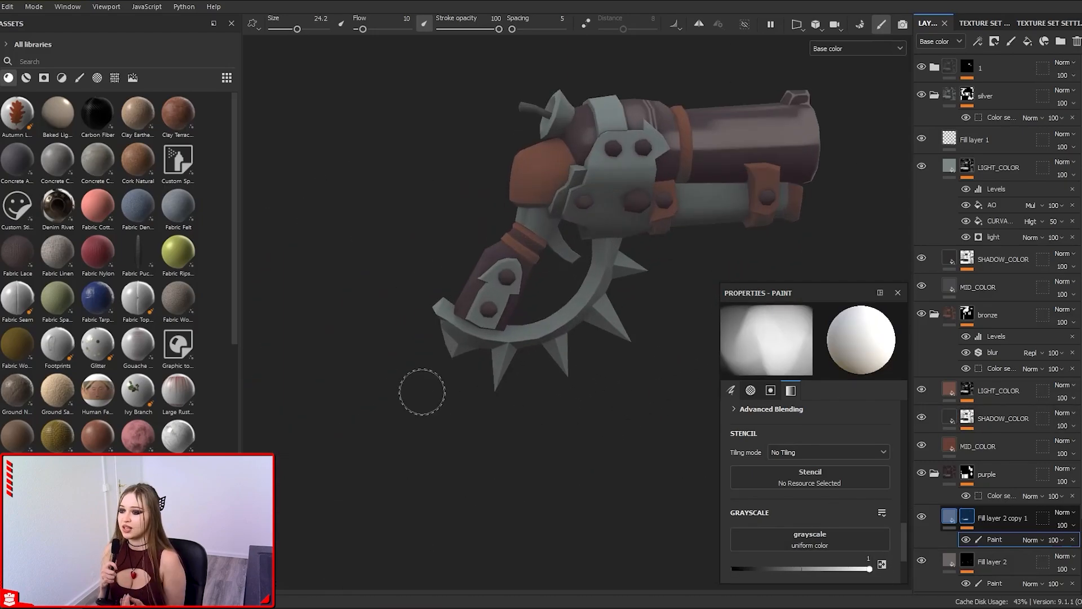
Step: Paint a soft highlight down the back of the purple grip and trim its edges with a black 4.91 brush
mouse_move(422, 392)
alt+mouse_down()
mouse_move(523, 345)
mouse_move(558, 405)
alt+mouse_up()
mouse_move(558, 405)
alt+right_down()
mouse_move(522, 343)
mouse_move(474, 343)
alt+right_up()
drag(474, 459, 474, 401)
key(ctrl+z)
ctrl+right_drag(476, 305, 454, 305)
mouse_move(473, 451)
mouse_down()
mouse_move(473, 300)
mouse_move(474, 451)
mouse_move(753, 470)
mouse_move(591, 455)
mouse_up()
key(x)
ctrl+right_drag(591, 455, 575, 455)
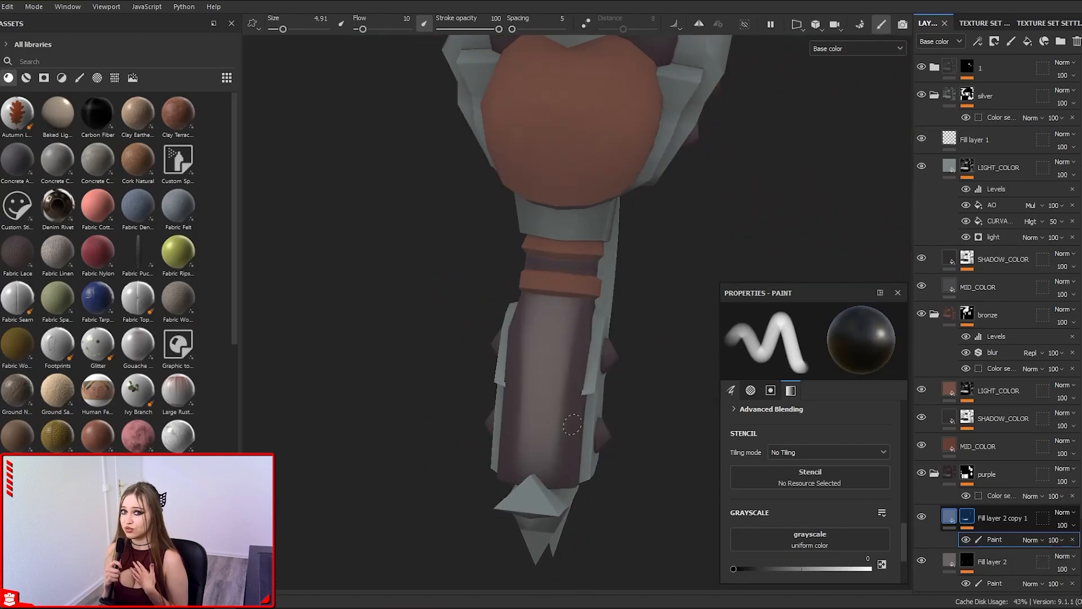
alt+drag(572, 424, 548, 394)
alt+middle_drag(549, 393, 542, 408)
Step: Fade the highlight on the back of the grip with black brushes of size 19.51 and 12.95
ctrl+right_drag(551, 471, 643, 471)
alt+drag(550, 471, 617, 335)
ctrl+right_drag(618, 336, 581, 336)
alt+drag(618, 335, 599, 320)
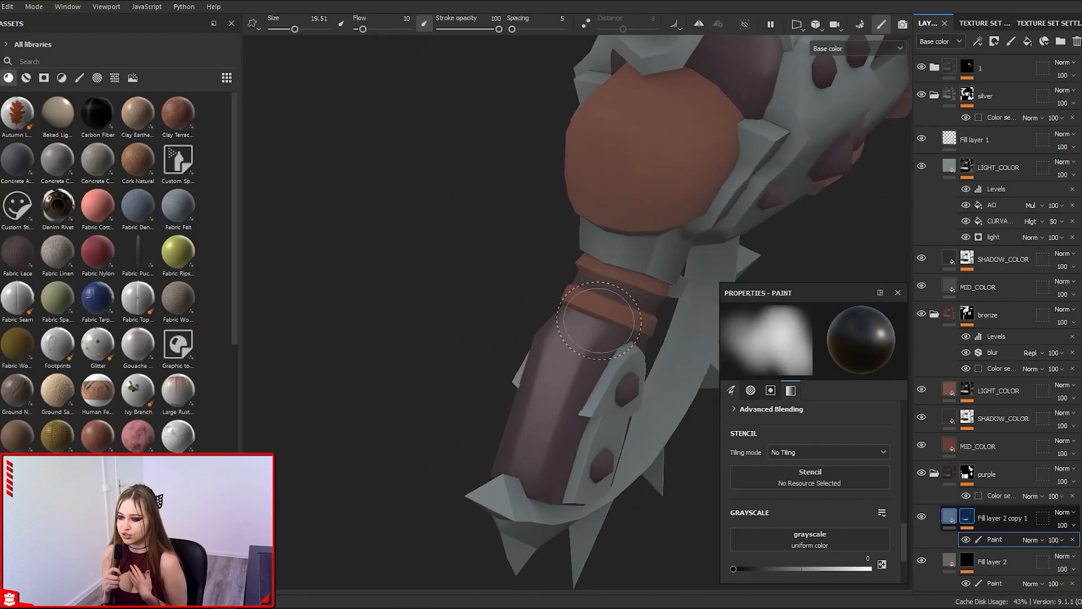
ctrl+right_drag(603, 342, 570, 342)
mouse_move(604, 342)
alt+mouse_down()
mouse_move(585, 338)
mouse_move(564, 359)
alt+mouse_up()
key(x)
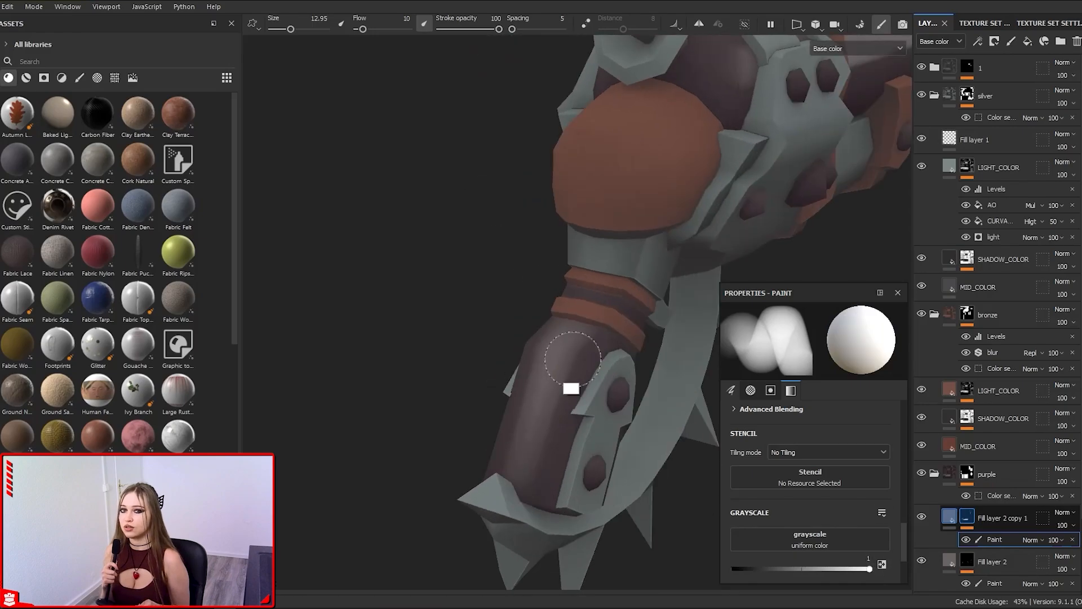
Step: On Fill layer 2's mask, paint straight light lines down the edges of the grip's inner face with a 1.78 brush
mouse_move(568, 445)
alt+mouse_down()
mouse_move(574, 467)
mouse_move(652, 322)
alt+mouse_up()
click(994, 583)
mouse_move(652, 321)
alt+right_down()
mouse_move(627, 375)
mouse_move(575, 374)
alt+right_up()
alt+drag(628, 374, 561, 314)
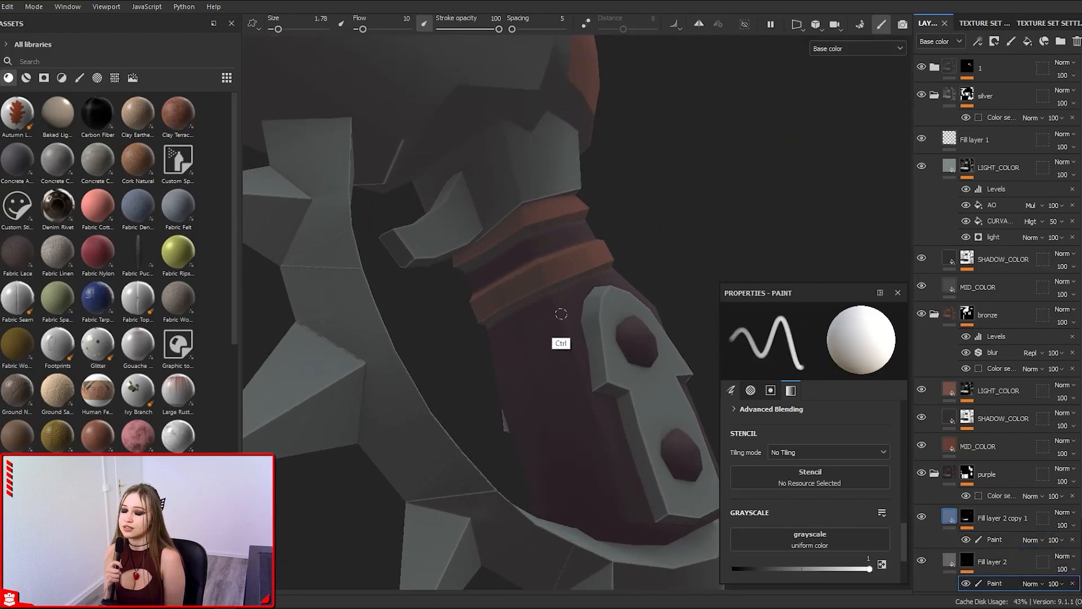
shift+click(630, 523)
alt+drag(630, 523, 591, 451)
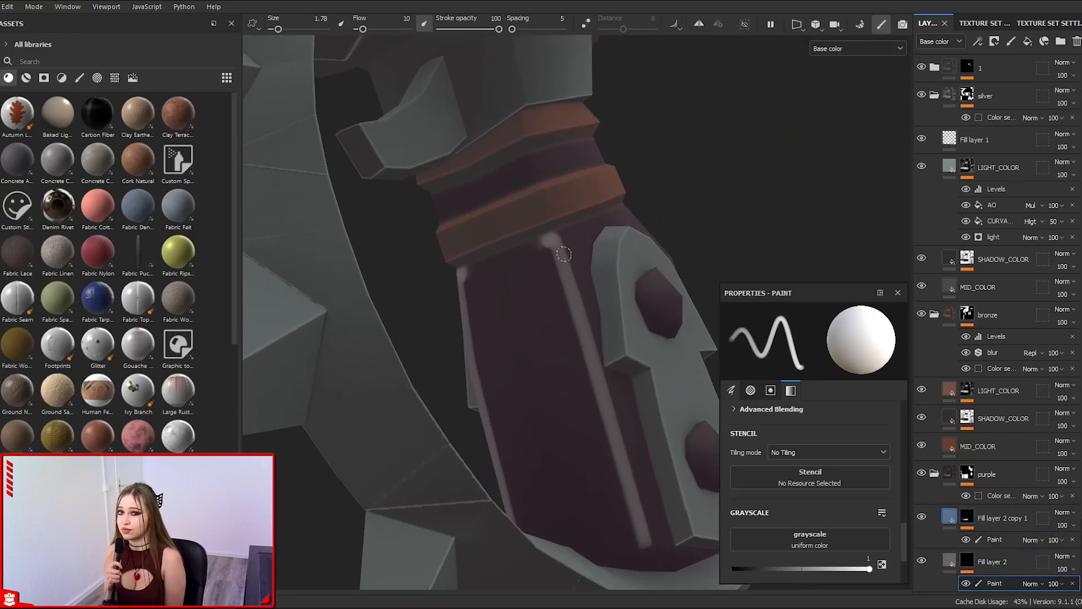
Step: Thicken the edge lines into a light frame around the grip's inner face, keeping the 1.78 brush
mouse_move(546, 248)
mouse_down()
mouse_move(624, 487)
mouse_move(628, 437)
mouse_up()
drag(628, 437, 602, 451)
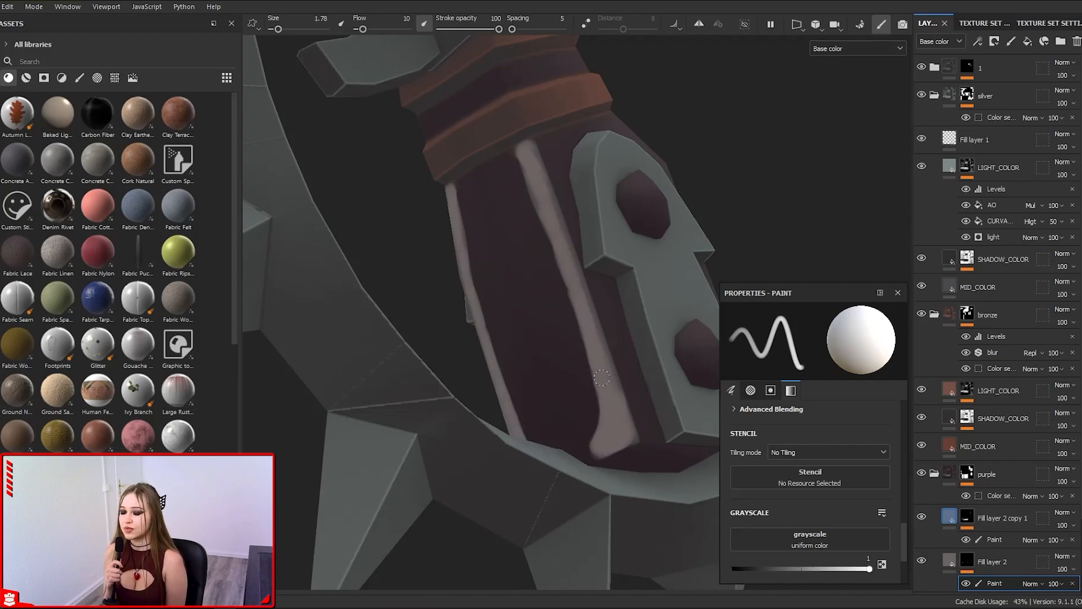
mouse_move(615, 394)
alt+mouse_down()
mouse_move(512, 163)
mouse_move(592, 428)
alt+mouse_up()
mouse_move(597, 437)
alt+mouse_down()
mouse_move(606, 447)
mouse_move(580, 443)
alt+mouse_up()
mouse_move(580, 443)
mouse_down()
mouse_move(592, 428)
mouse_move(524, 241)
mouse_up()
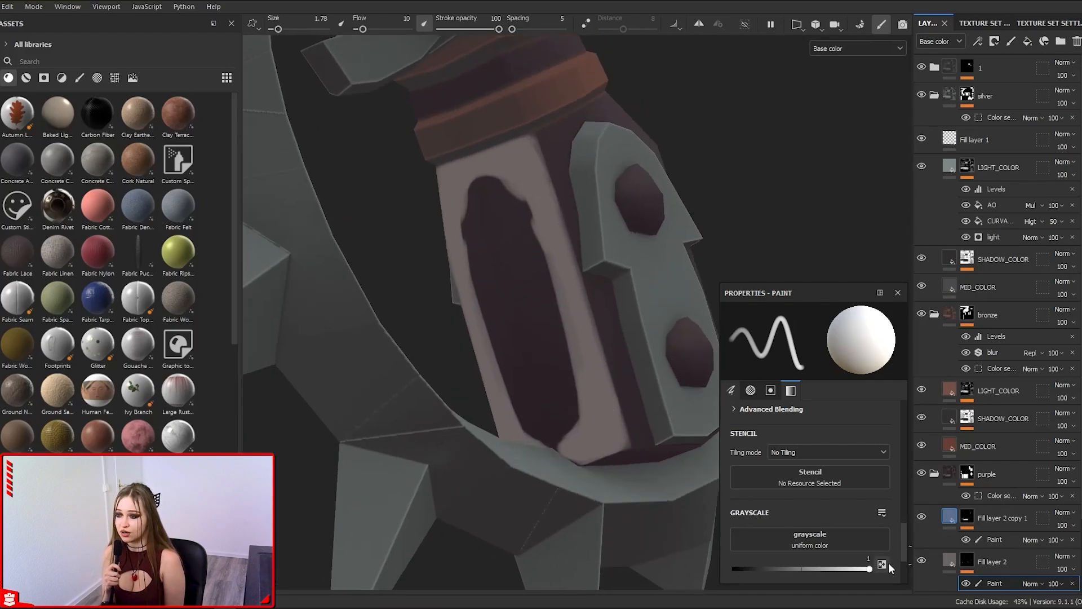
Step: Soften the light frame on the grip's inner face with a black 15.14 brush and save the project
key(x)
ctrl+right_drag(483, 222, 524, 222)
mouse_move(483, 222)
mouse_down()
mouse_move(496, 190)
mouse_move(545, 241)
mouse_move(543, 305)
mouse_move(507, 194)
mouse_up()
scroll(604, 501, down, 10)
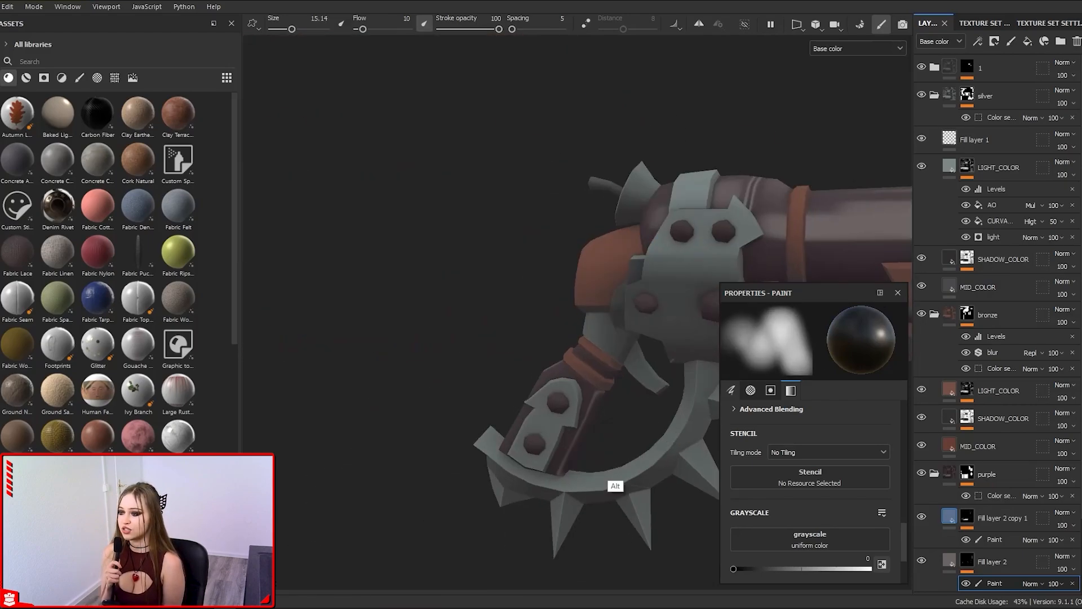
key(ctrl+s)
Step: Paint light reflection blocks on the grip side between and below the bronze rings with a 4.29 brush, softening them with a black 13.93 brush
click(880, 567)
scroll(619, 458, up, 3)
mouse_move(619, 457)
alt+mouse_down()
mouse_move(555, 423)
mouse_move(632, 459)
mouse_move(507, 349)
alt+mouse_up()
scroll(508, 349, up, 5)
ctrl+right_drag(546, 294, 524, 295)
drag(523, 294, 525, 285)
alt+drag(525, 285, 555, 240)
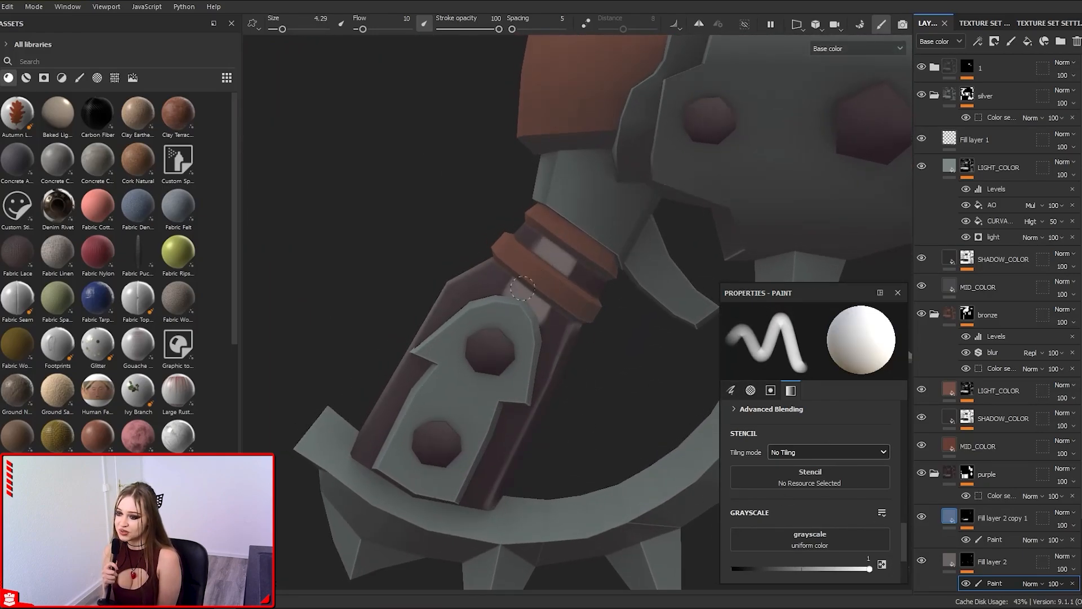
key(x)
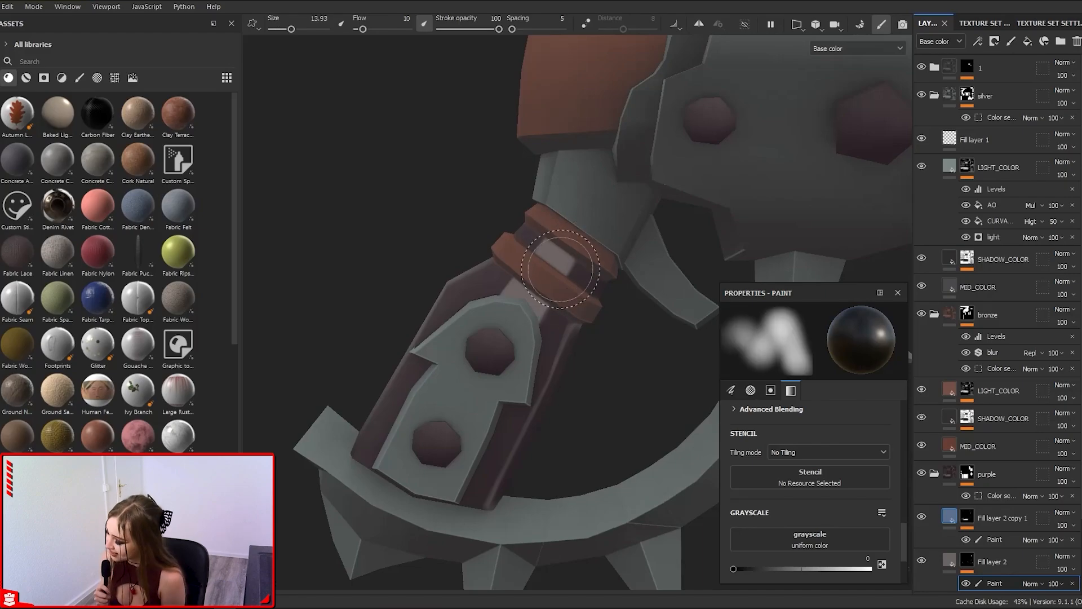
key(x)
Step: Paint thin reflections around the purple band between the bronze rings with a 1.11 brush, trimming them with a black 1.45 brush
scroll(561, 268, up, 3)
alt+right_drag(561, 365, 561, 423)
ctrl+right_drag(560, 423, 522, 422)
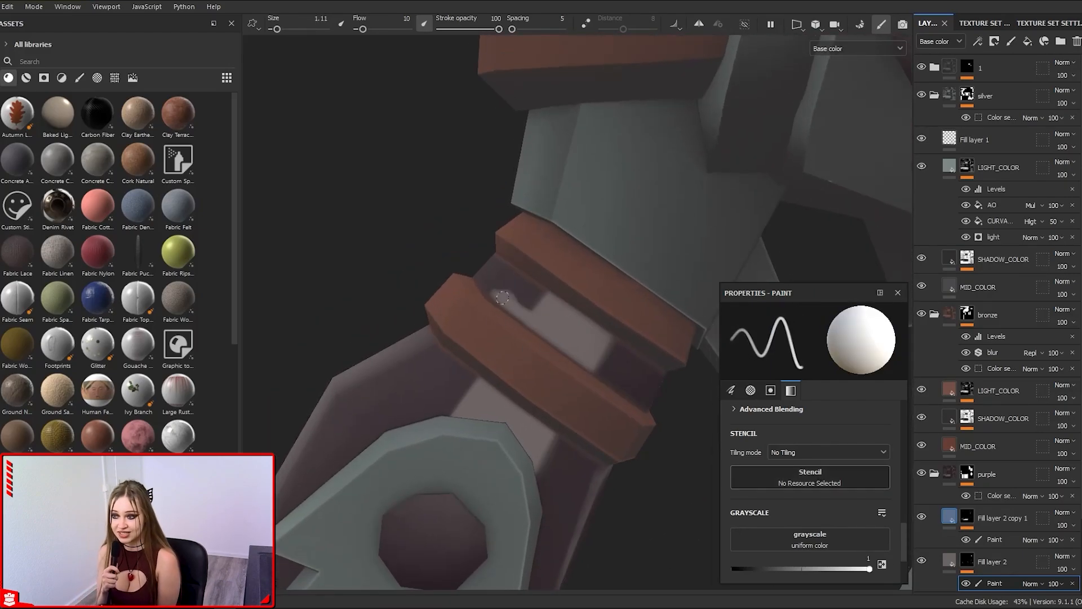
mouse_move(539, 352)
alt+mouse_down()
mouse_move(550, 309)
mouse_move(613, 372)
mouse_move(606, 343)
mouse_move(599, 349)
mouse_move(611, 304)
mouse_move(562, 365)
mouse_move(531, 317)
mouse_move(541, 319)
mouse_move(462, 332)
mouse_move(519, 385)
alt+mouse_up()
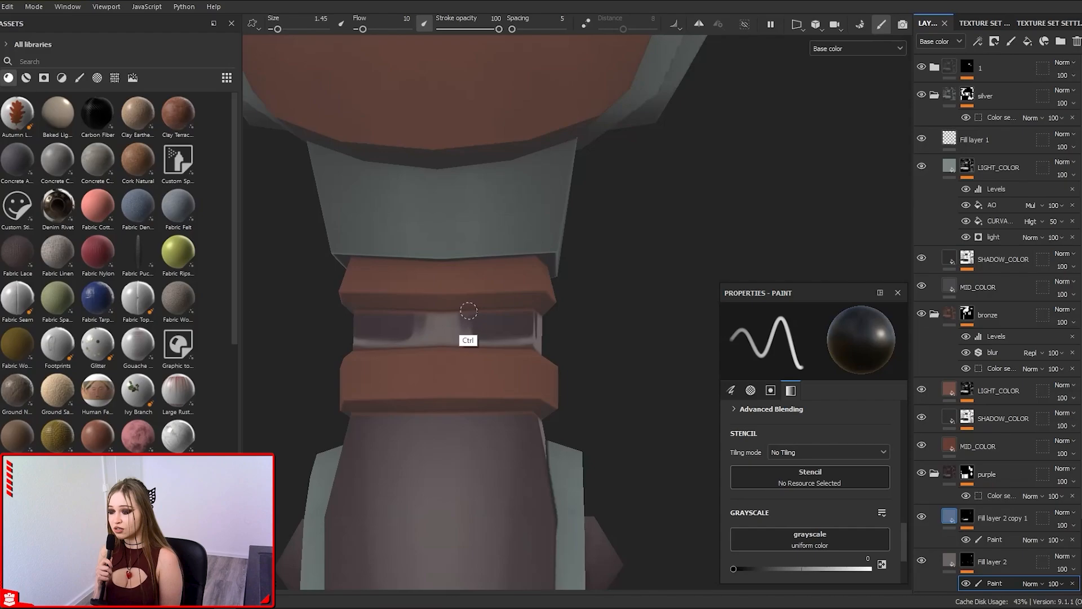
mouse_move(477, 319)
alt+mouse_down()
mouse_move(519, 377)
mouse_move(484, 344)
alt+mouse_up()
Step: Refine the reflection shapes on the side of the purple band between the bronze rings with black brushes of size 5.22 and 1.66
click(869, 568)
ctrl+right_drag(473, 395, 498, 394)
mouse_move(479, 394)
alt+right_down()
mouse_move(498, 405)
mouse_move(490, 415)
mouse_move(513, 205)
alt+right_up()
key(x)
ctrl+right_drag(473, 205, 512, 205)
alt+drag(512, 205, 503, 382)
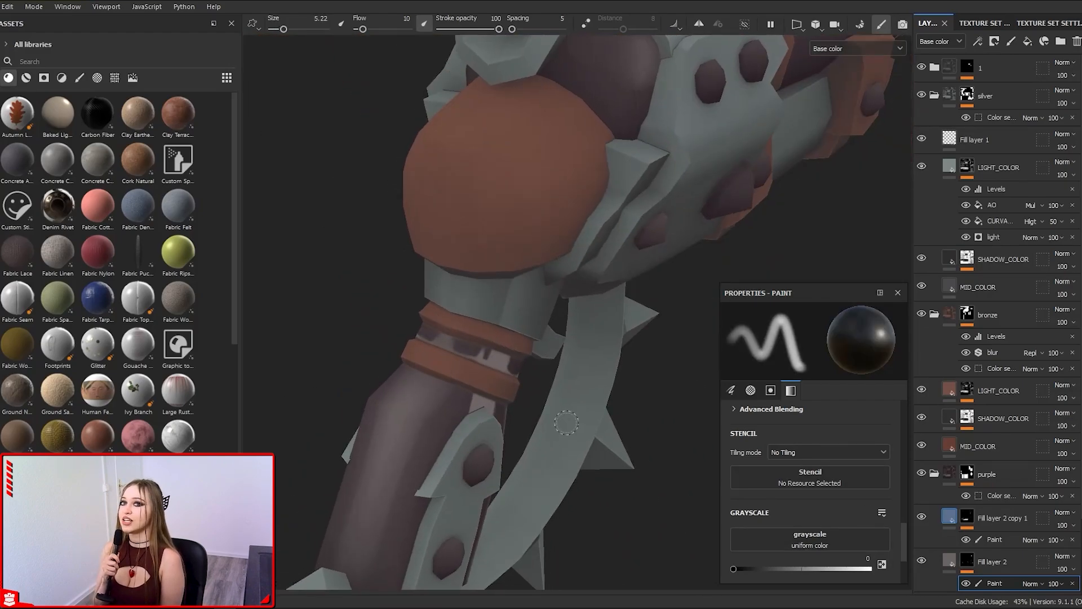
alt+drag(566, 423, 502, 355)
mouse_move(502, 355)
ctrl+right_down()
mouse_move(560, 403)
mouse_move(494, 360)
mouse_move(535, 395)
ctrl+right_up()
ctrl+right_drag(535, 372, 497, 372)
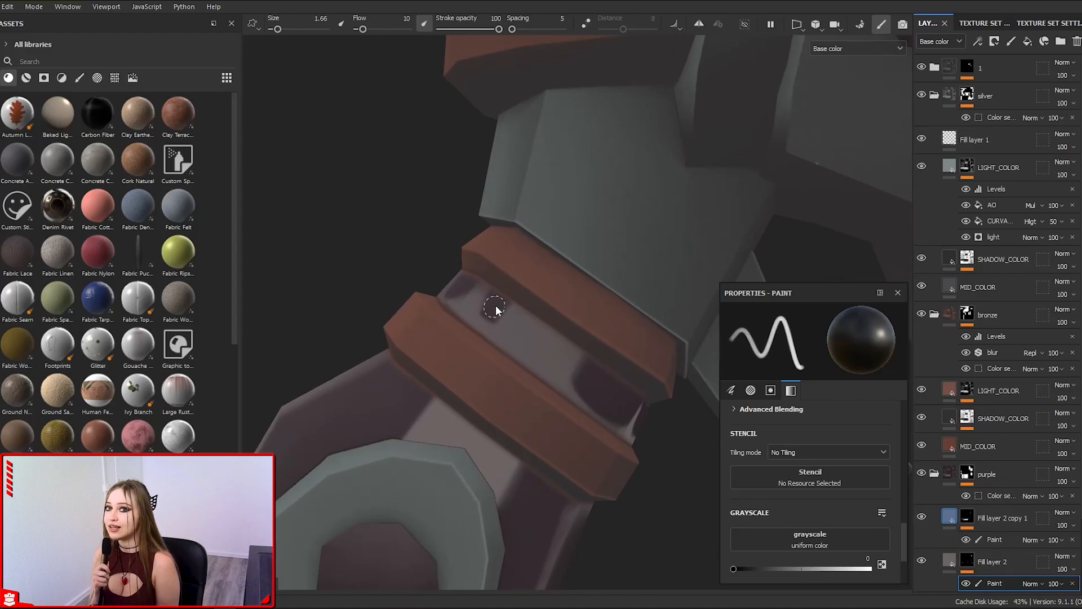
Step: On Fill layer 2 copy 1's mask, paint rounded light patches on the grip below the bronze ring with brushes of 4.11 and 5.71
alt+right_drag(575, 448, 590, 263)
alt+drag(616, 370, 648, 169)
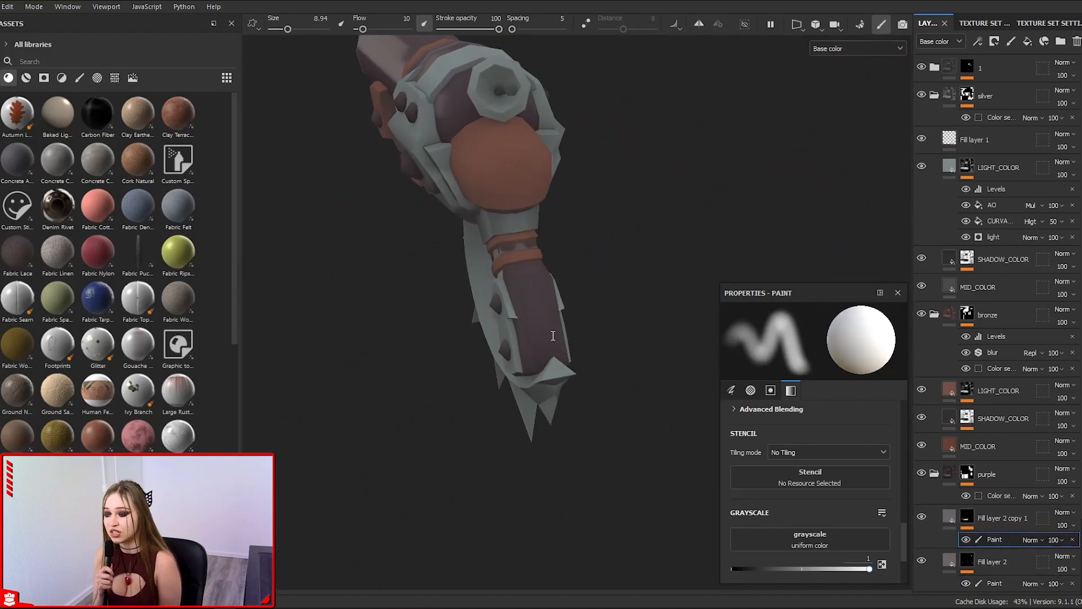
scroll(524, 298, up, 5)
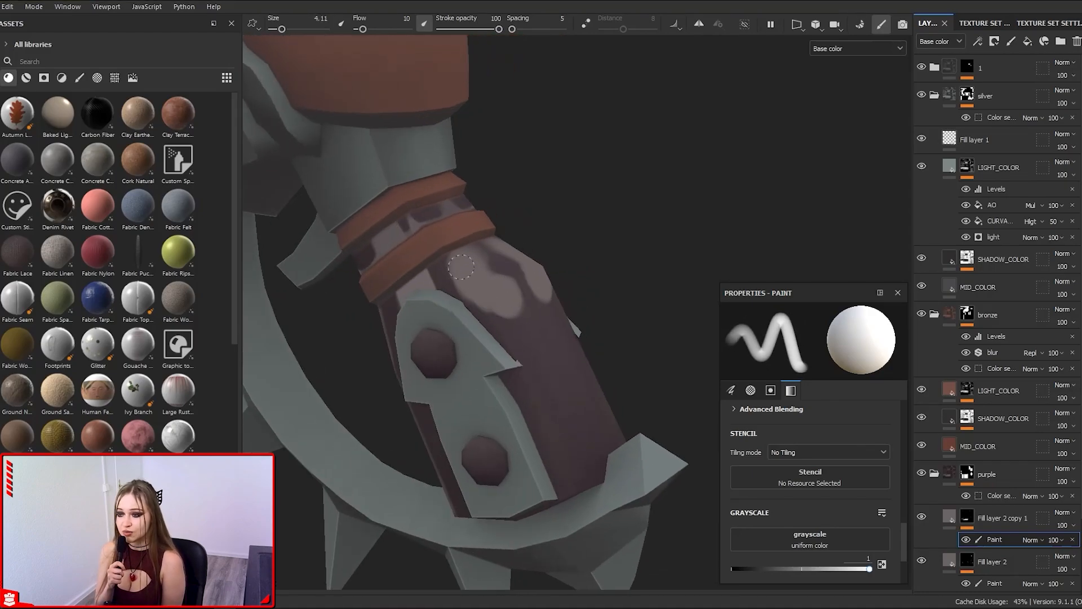
mouse_move(504, 304)
alt+mouse_down()
mouse_move(519, 374)
mouse_move(473, 349)
alt+mouse_up()
key(bracketleft)
mouse_move(530, 316)
alt+mouse_down()
mouse_move(485, 304)
mouse_move(507, 330)
alt+mouse_up()
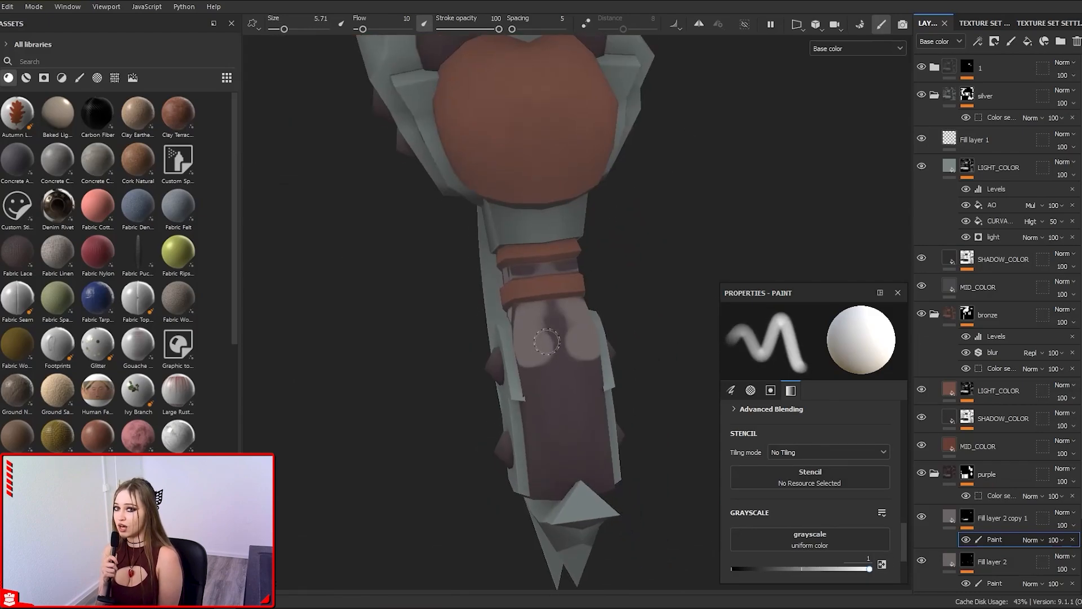
alt+drag(550, 345, 673, 348)
Step: Fade the light patches on the back of the grip with a black brush of size 24.09
key(x)
alt+drag(552, 410, 558, 398)
ctrl+right_drag(556, 395, 619, 394)
click(555, 395)
scroll(753, 208, down, 4)
mouse_move(555, 394)
alt+mouse_down()
mouse_move(750, 204)
mouse_move(471, 473)
mouse_move(657, 442)
alt+mouse_up()
scroll(572, 451, up, 5)
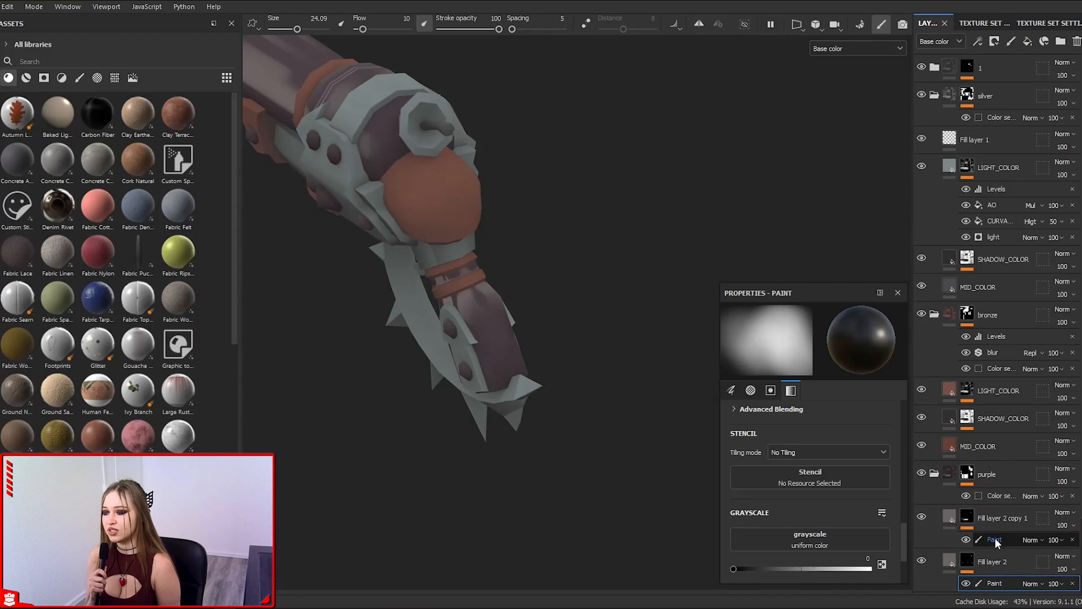
Step: Paint a soft vertical highlight down the centre of the grip's back on Fill layer 2's mask with a 7.67 brush
key(x)
scroll(481, 365, up, 4)
mouse_move(456, 360)
alt+mouse_down()
mouse_move(481, 365)
mouse_move(507, 238)
alt+mouse_up()
ctrl+right_drag(508, 239, 463, 238)
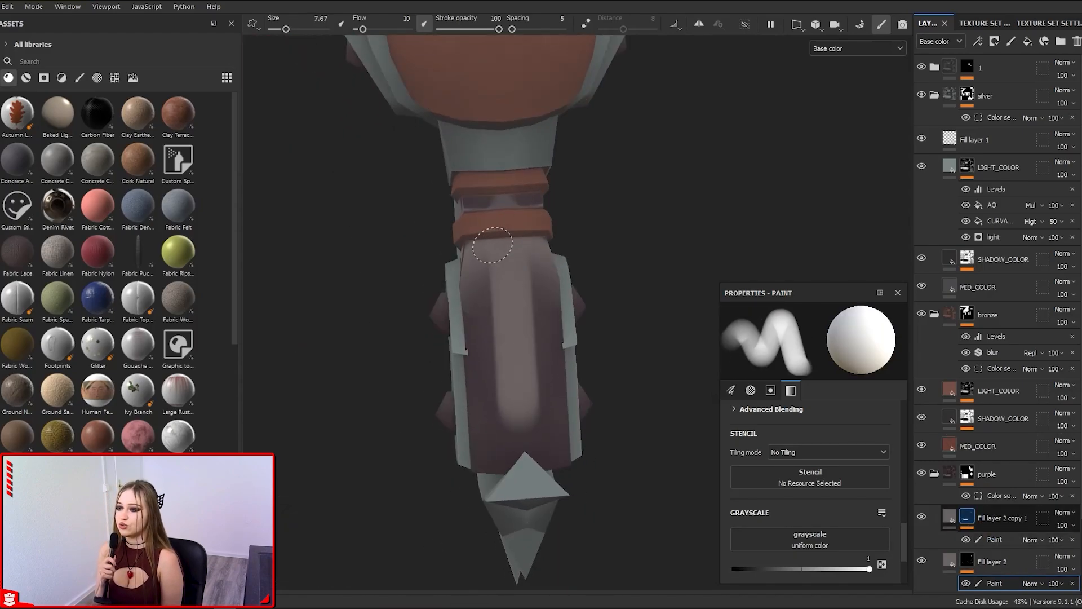
drag(517, 425, 500, 358)
alt+right_drag(500, 357, 553, 249)
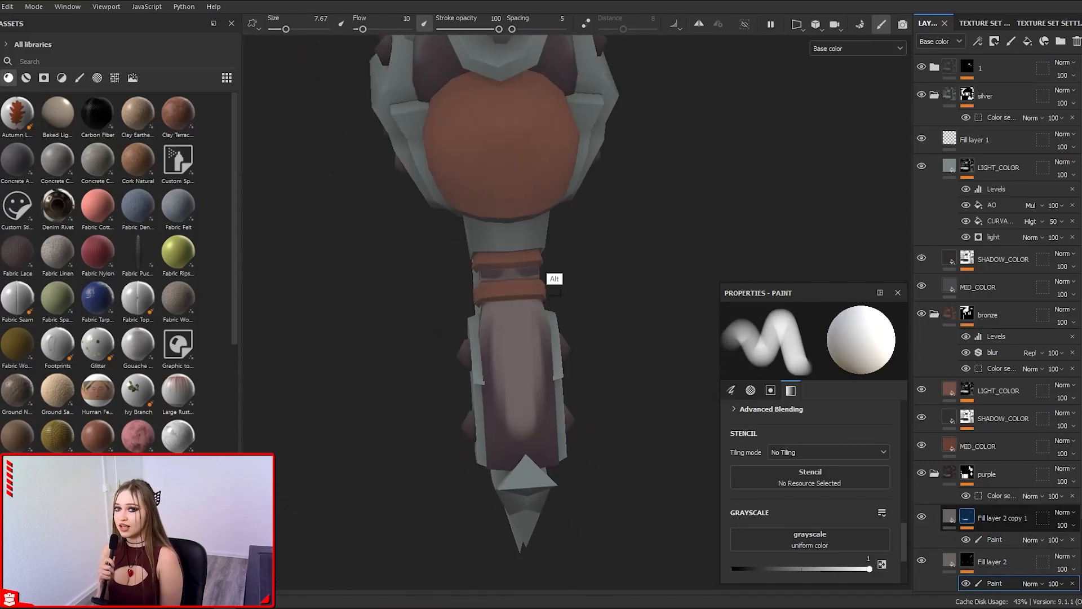
alt+drag(553, 248, 775, 488)
alt+right_drag(775, 488, 587, 418)
Step: Build up the grip's back highlight on Fill layer 2's mask with a 6.78 brush at flow 6
click(994, 539)
click(995, 583)
key(x)
scroll(490, 434, up, 5)
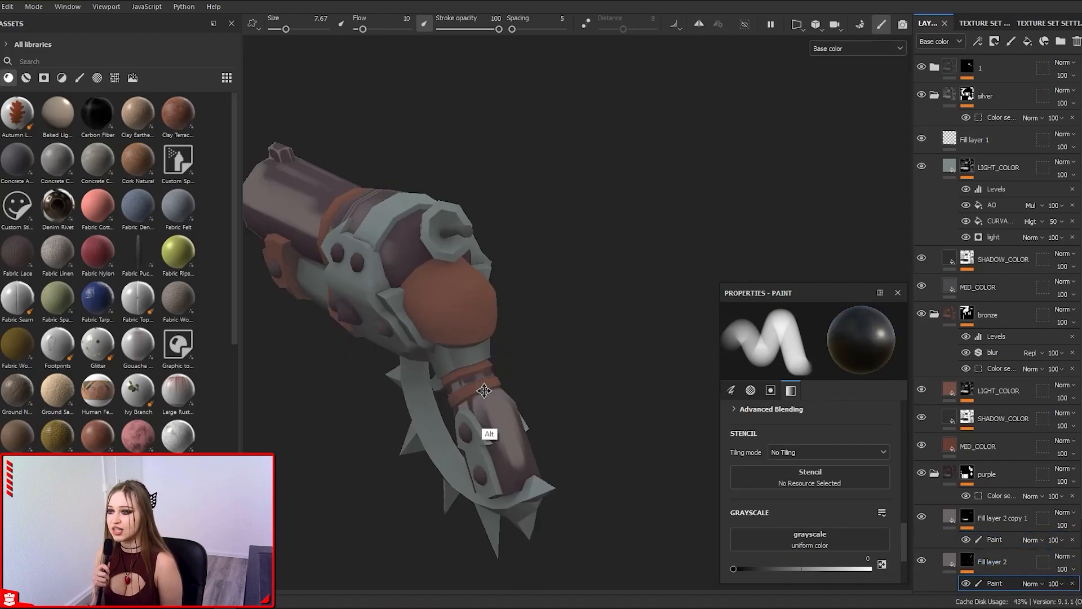
mouse_move(510, 444)
alt+mouse_down()
mouse_move(587, 485)
mouse_move(534, 452)
mouse_move(513, 455)
alt+mouse_up()
click(988, 582)
scroll(533, 451, up, 2)
key(x)
ctrl+right_drag(621, 448, 558, 448)
mouse_move(558, 448)
ctrl+mouse_down()
mouse_move(498, 435)
mouse_move(506, 510)
ctrl+mouse_up()
scroll(506, 510, up, 1)
ctrl+right_drag(523, 510, 506, 510)
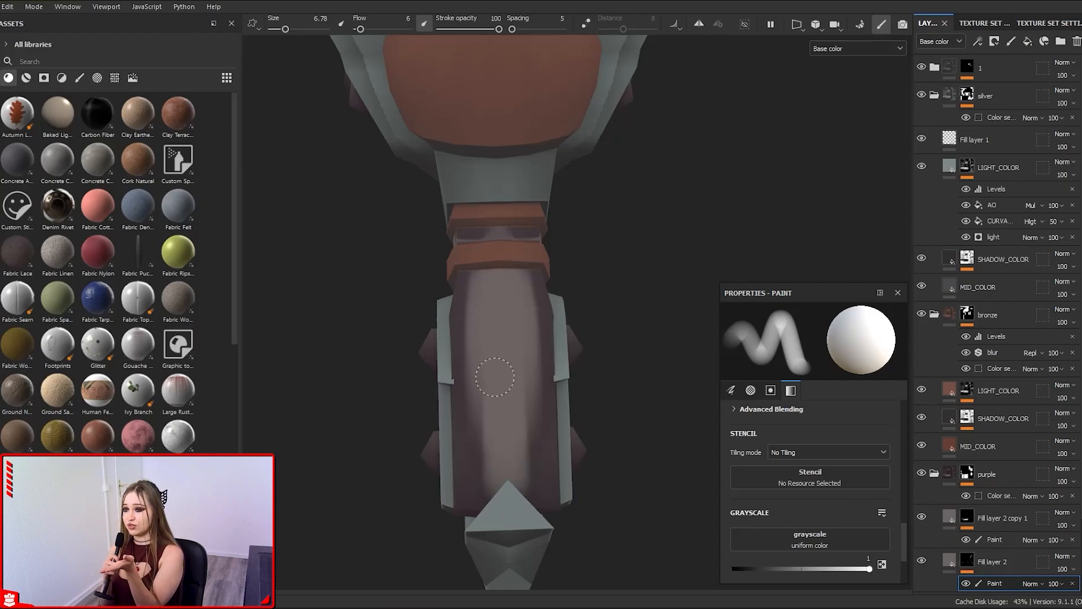
Step: Gently fade the grip's back highlight with a large black brush of size 39.76 at flow 6
scroll(495, 377, up, 1)
scroll(494, 377, down, 6)
mouse_move(495, 377)
alt+mouse_down()
mouse_move(624, 464)
mouse_move(502, 401)
alt+mouse_up()
key(x)
ctrl+right_drag(501, 401, 545, 401)
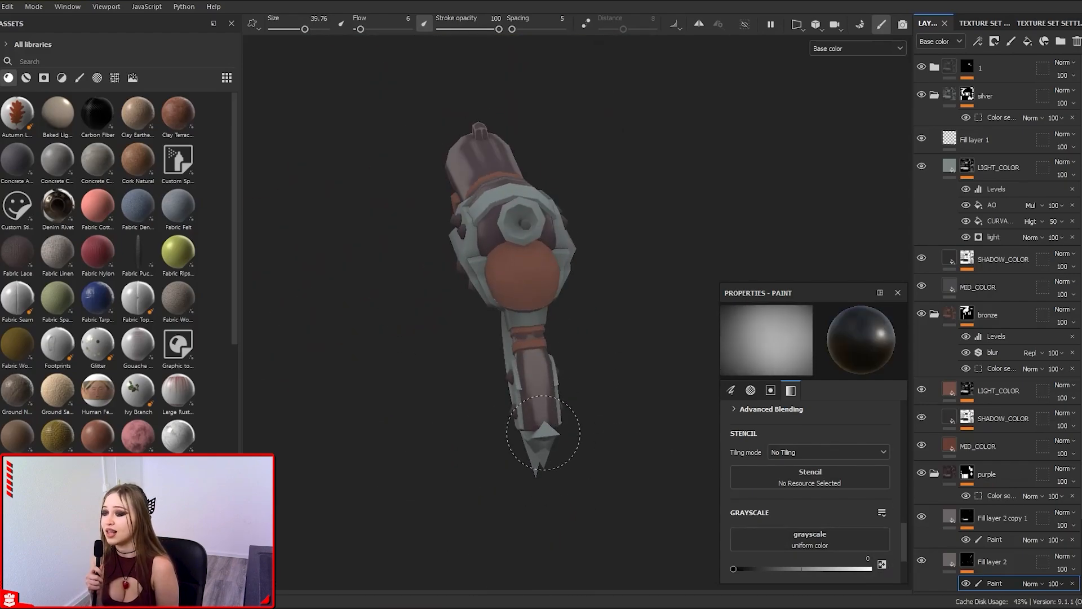
mouse_move(543, 433)
alt+mouse_down()
mouse_move(642, 353)
mouse_move(589, 388)
mouse_move(531, 355)
alt+mouse_up()
Step: Paint a brighter reflection near the top of the grip's back on Fill layer 2 copy 1's mask, using a 4.36 brush at flow 75
click(989, 539)
key(x)
scroll(531, 355, up, 3)
ctrl+right_drag(538, 264, 488, 264)
alt+drag(496, 248, 488, 264)
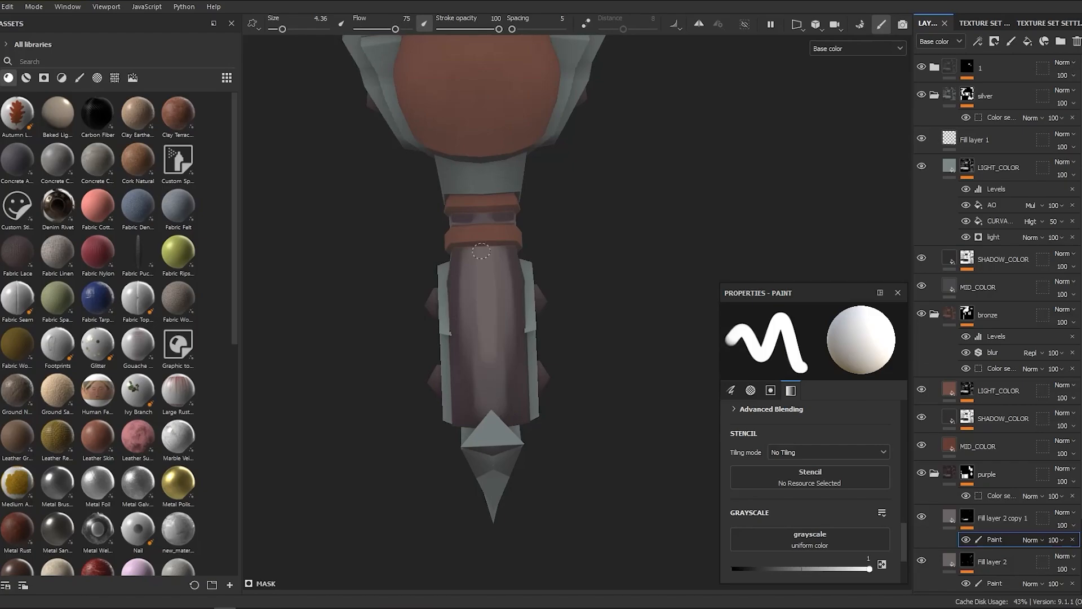
scroll(620, 384, down, 3)
alt+drag(487, 264, 529, 241)
alt+right_drag(529, 242, 624, 326)
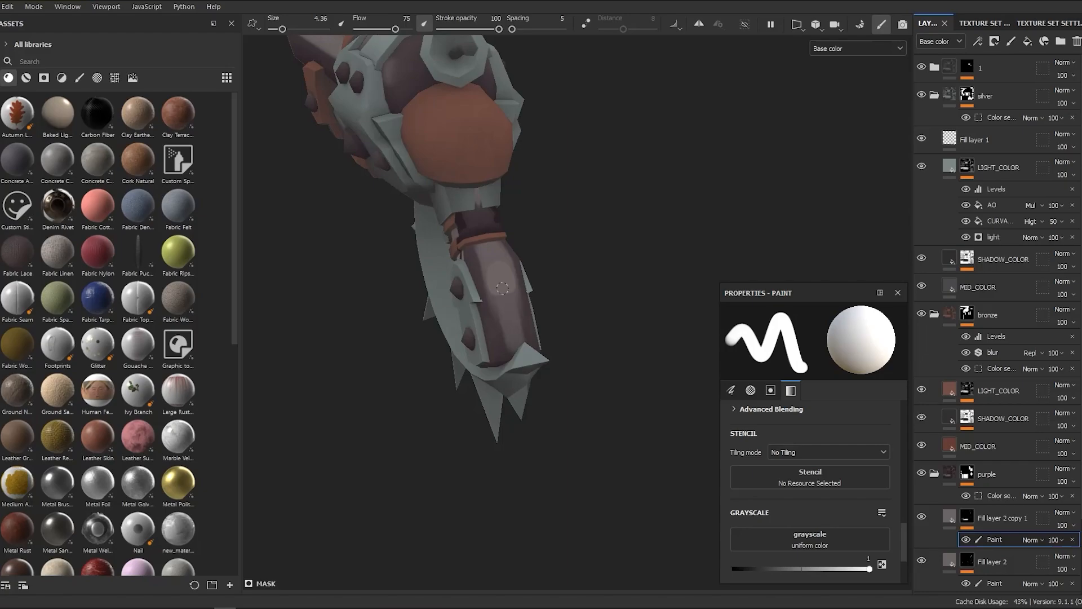
drag(502, 288, 503, 299)
mouse_move(503, 298)
alt+mouse_down()
mouse_move(550, 331)
mouse_move(451, 281)
mouse_move(499, 338)
alt+mouse_up()
Step: Define the rounded top of the bright grip reflection with a 1.78 brush at flow 75
alt+drag(499, 339, 799, 491)
key(x)
mouse_move(537, 391)
ctrl+right_down()
mouse_move(588, 392)
mouse_move(530, 435)
mouse_move(517, 276)
mouse_move(551, 217)
ctrl+right_up()
key(x)
ctrl+right_drag(551, 217, 540, 217)
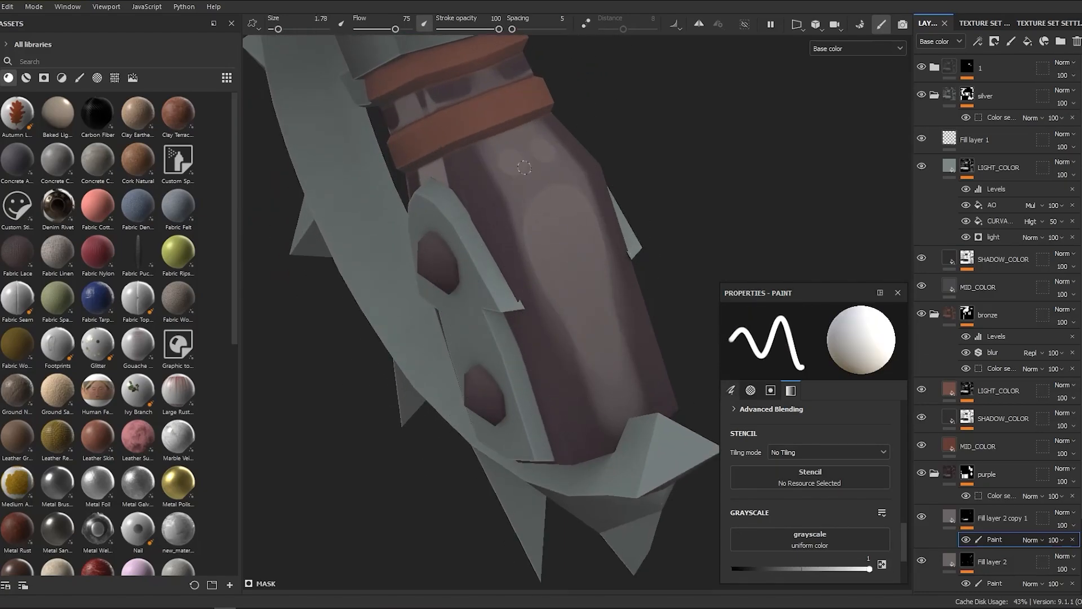
mouse_move(524, 167)
alt+mouse_down()
mouse_move(513, 153)
mouse_move(555, 198)
alt+mouse_up()
mouse_move(555, 198)
alt+right_down()
mouse_move(575, 331)
mouse_move(529, 237)
alt+right_up()
Step: Soften the edges of the bright grip reflection with a black 5.59 brush at flow 34
key(x)
ctrl+right_drag(518, 229, 529, 229)
alt+drag(567, 279, 547, 344)
mouse_move(547, 343)
ctrl+right_down()
mouse_move(534, 343)
mouse_move(572, 395)
mouse_move(534, 290)
mouse_move(555, 290)
ctrl+right_up()
key(x)
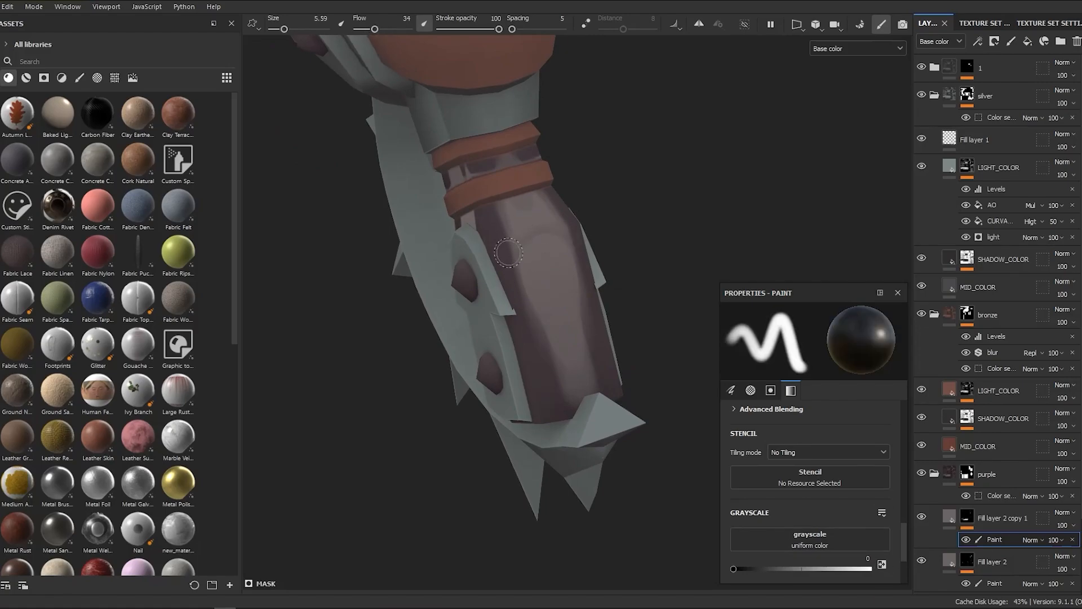
Step: Touch up the upper part of the grip reflection near the bronze ring with a 4.1 brush, alternating white and black
alt+right_drag(508, 252, 567, 350)
mouse_move(568, 350)
alt+mouse_down()
mouse_move(575, 257)
mouse_move(626, 418)
alt+mouse_up()
alt+right_drag(626, 417, 597, 228)
key(x)
mouse_move(597, 229)
ctrl+right_down()
mouse_move(574, 228)
mouse_move(628, 355)
mouse_move(584, 336)
mouse_move(521, 267)
ctrl+right_up()
key(x)
ctrl+right_drag(521, 267, 537, 267)
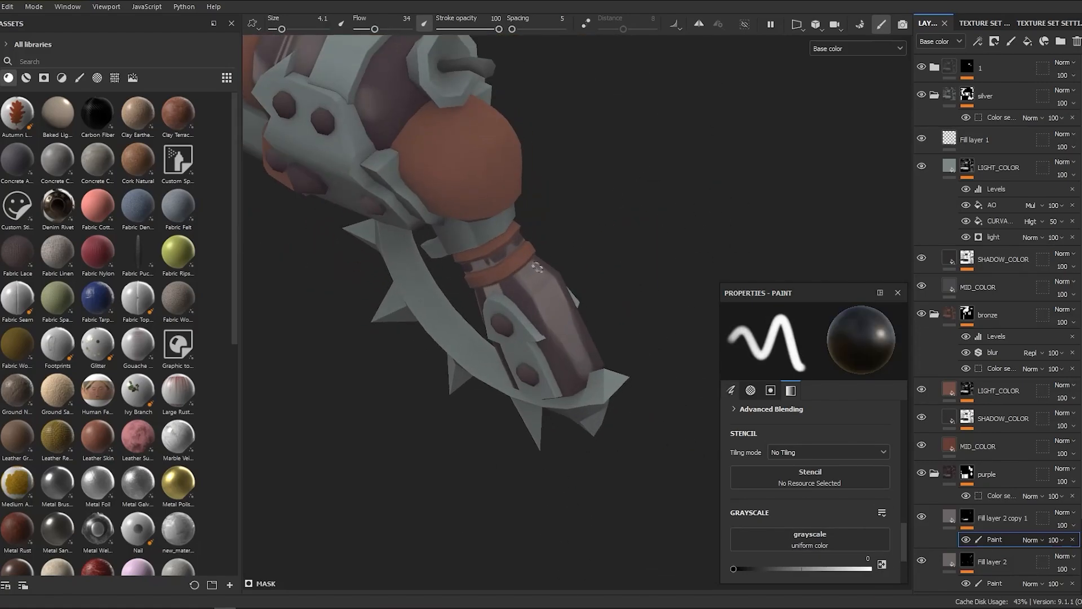
alt+drag(631, 324, 580, 287)
alt+right_drag(581, 288, 545, 219)
mouse_move(546, 220)
ctrl+right_down()
mouse_move(532, 219)
mouse_move(625, 202)
ctrl+right_up()
mouse_move(625, 202)
alt+mouse_down()
mouse_move(623, 240)
mouse_move(862, 141)
mouse_move(574, 348)
mouse_move(550, 321)
mouse_move(500, 377)
mouse_move(550, 343)
alt+mouse_up()
Step: Soften the grip reflection on Fill layer 2's mask with a black 6.11 brush at flow 34
click(993, 584)
mouse_move(512, 338)
alt+right_down()
mouse_move(468, 297)
mouse_move(471, 362)
alt+right_up()
ctrl+right_drag(505, 225, 538, 224)
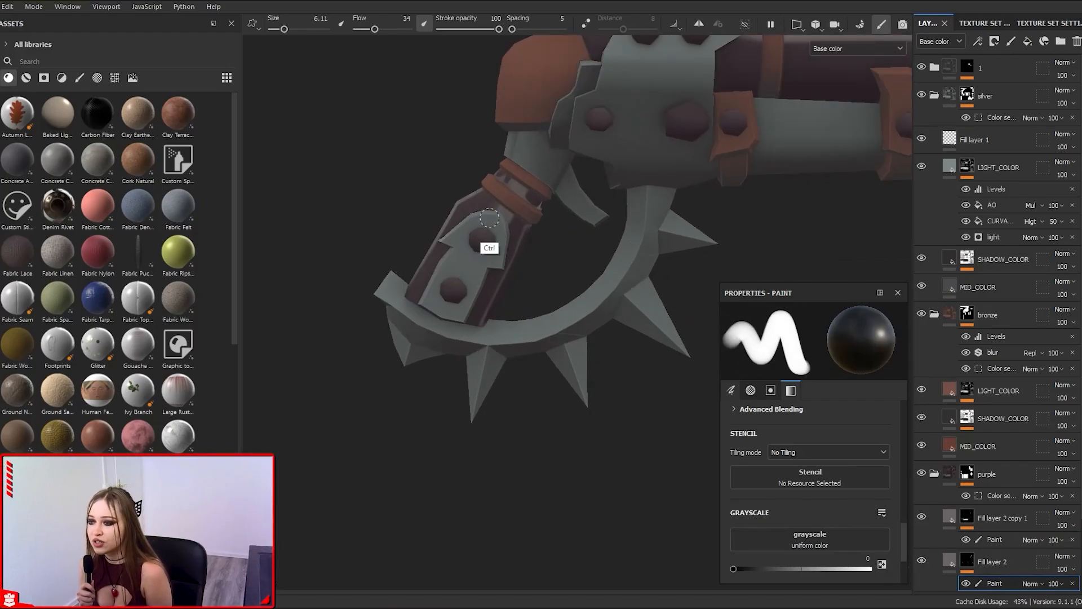
alt+right_drag(513, 179, 507, 400)
alt+drag(507, 401, 535, 317)
scroll(524, 219, up, 3)
mouse_move(525, 220)
ctrl+right_down()
mouse_move(552, 221)
mouse_move(575, 387)
ctrl+right_up()
alt+drag(575, 386, 471, 452)
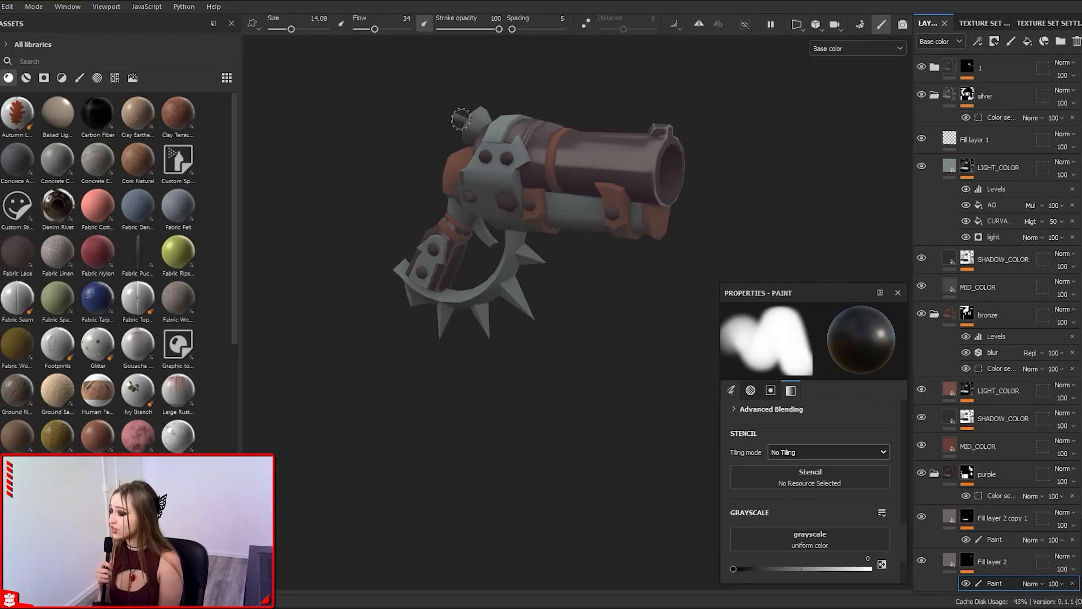
Step: Check the painted reflections on the whole pistol from both sides and save the project
alt+drag(461, 119, 428, 138)
ctrl+right_drag(429, 139, 479, 138)
click(921, 562)
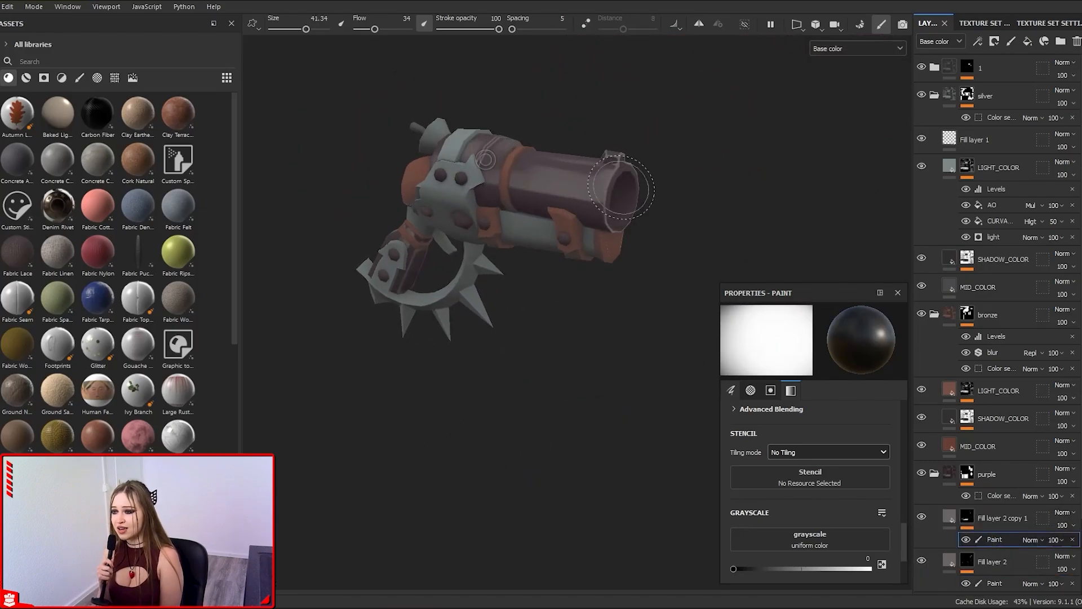
scroll(594, 175, down, 3)
alt+drag(594, 174, 565, 358)
key(ctrl+s)
scroll(566, 358, up, 2)
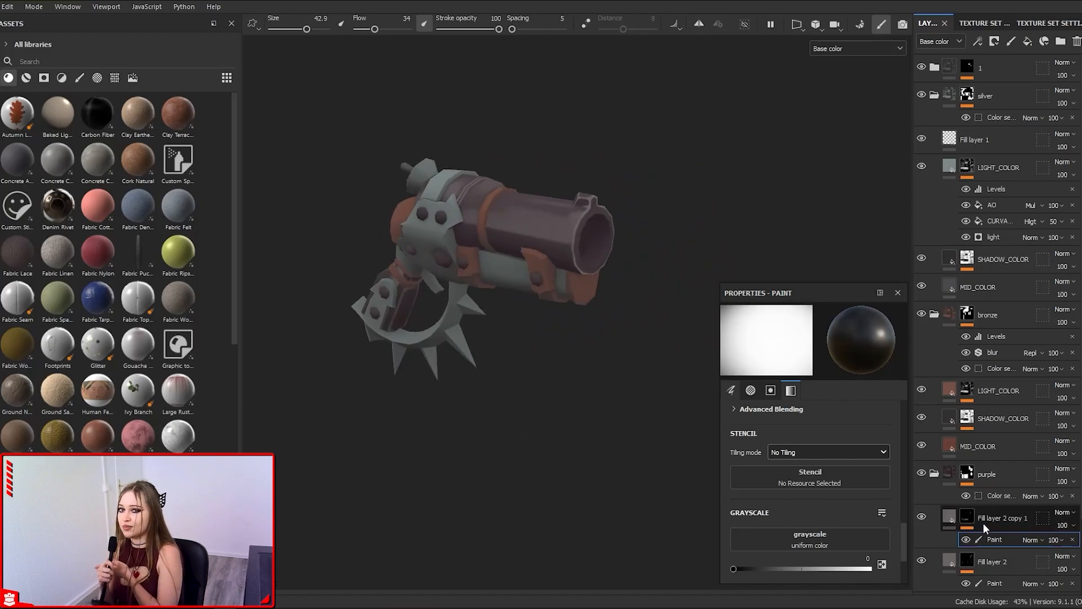
alt+drag(574, 411, 901, 338)
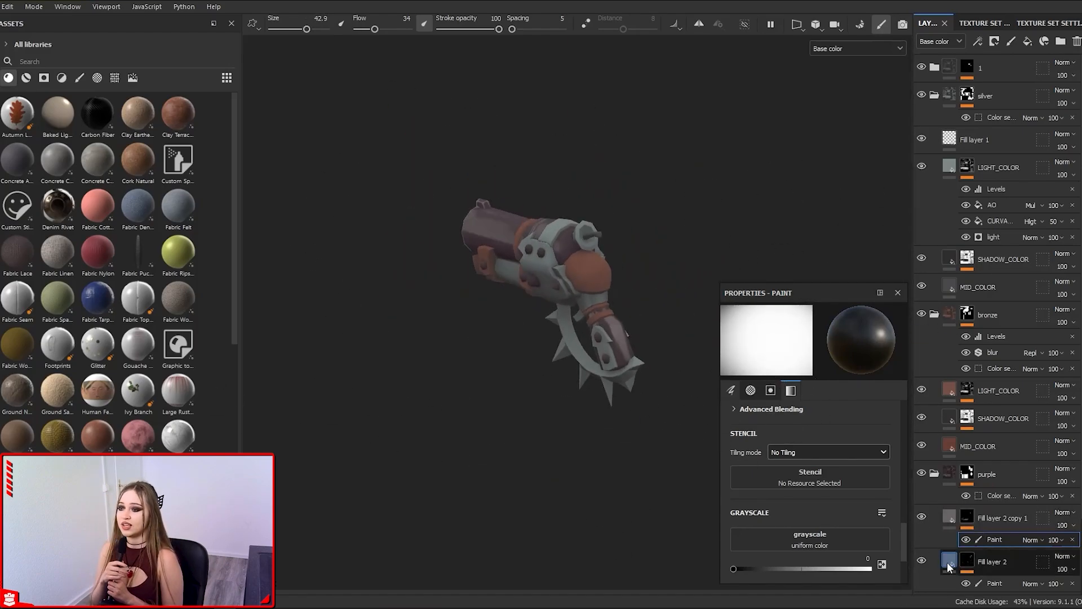
mouse_move(541, 427)
alt+mouse_down()
mouse_move(623, 316)
mouse_move(511, 430)
mouse_move(507, 313)
alt+mouse_up()
alt+middle_drag(506, 313, 483, 328)
Step: Duplicate Fill layer 2 copy 1, replace the paint effect on the duplicate's mask with a fresh one, and give it a dark fill colour
click(993, 518)
key(ctrl+d)
click(995, 538)
key(Delete)
right_click(967, 516)
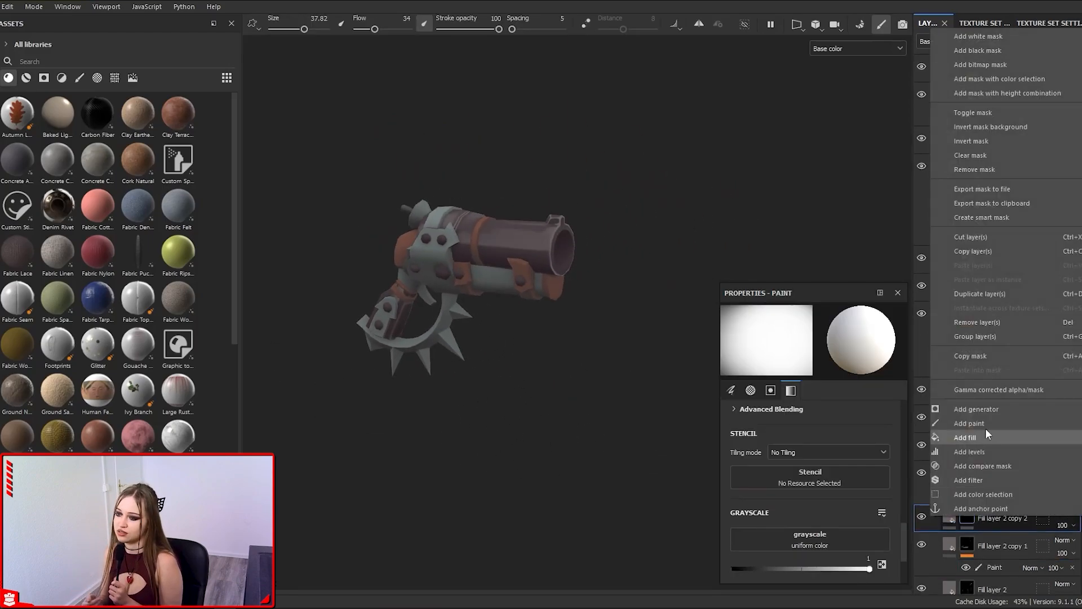
click(949, 518)
key(p)
click(967, 517)
Step: Paint dark shading on the barrel through Fill layer 2 copy 2's mask, using white 9.19 and 4.72 brushes at flow 34
scroll(508, 264, up, 3)
alt+drag(514, 362, 523, 321)
ctrl+right_drag(523, 321, 459, 292)
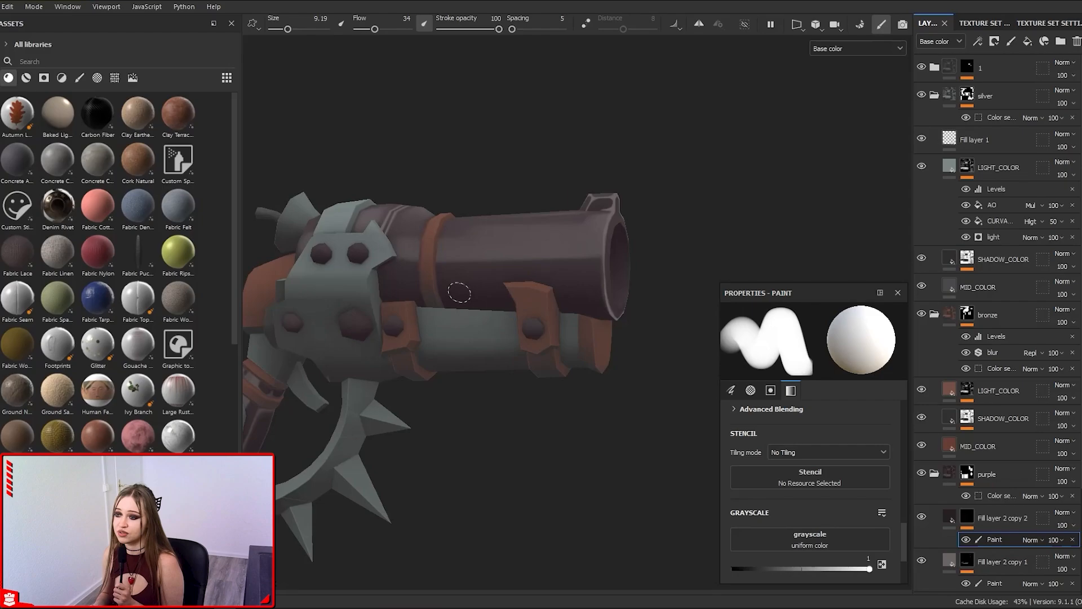
scroll(525, 281, down, 3)
alt+drag(525, 281, 593, 234)
scroll(593, 234, up, 3)
mouse_move(609, 425)
alt+mouse_down()
mouse_move(561, 239)
mouse_move(829, 188)
alt+mouse_up()
scroll(580, 448, down, 2)
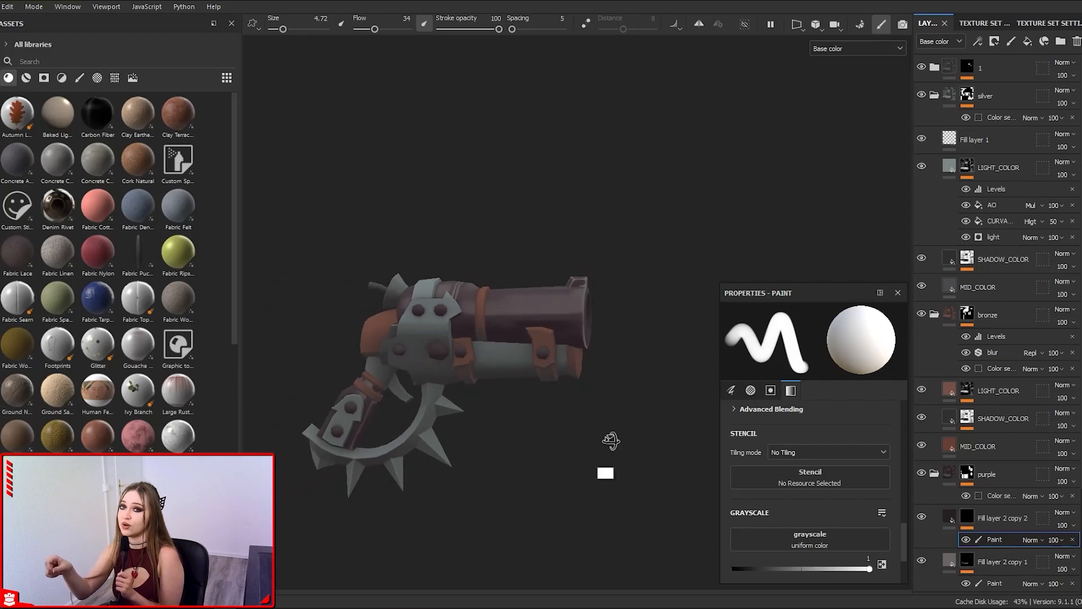
Step: Broaden the dark shading over the barrel and chamber with large white brushes of 39.84 and 57.95 at flow 34
alt+drag(611, 441, 586, 330)
ctrl+right_drag(586, 330, 637, 327)
mouse_move(637, 327)
alt+mouse_down()
mouse_move(729, 249)
mouse_move(674, 290)
alt+mouse_up()
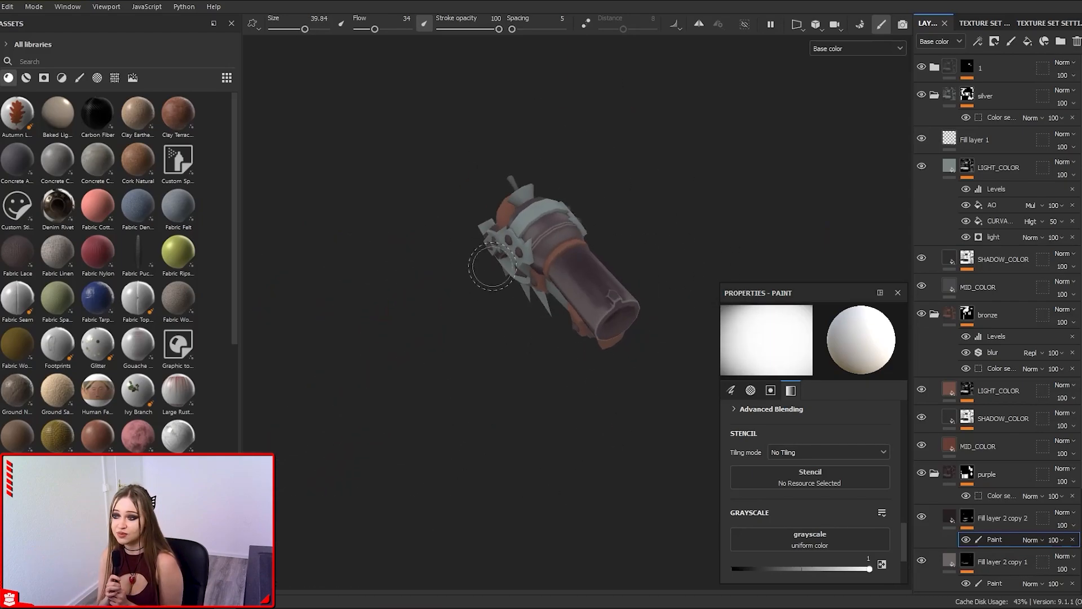
scroll(617, 243, up, 2)
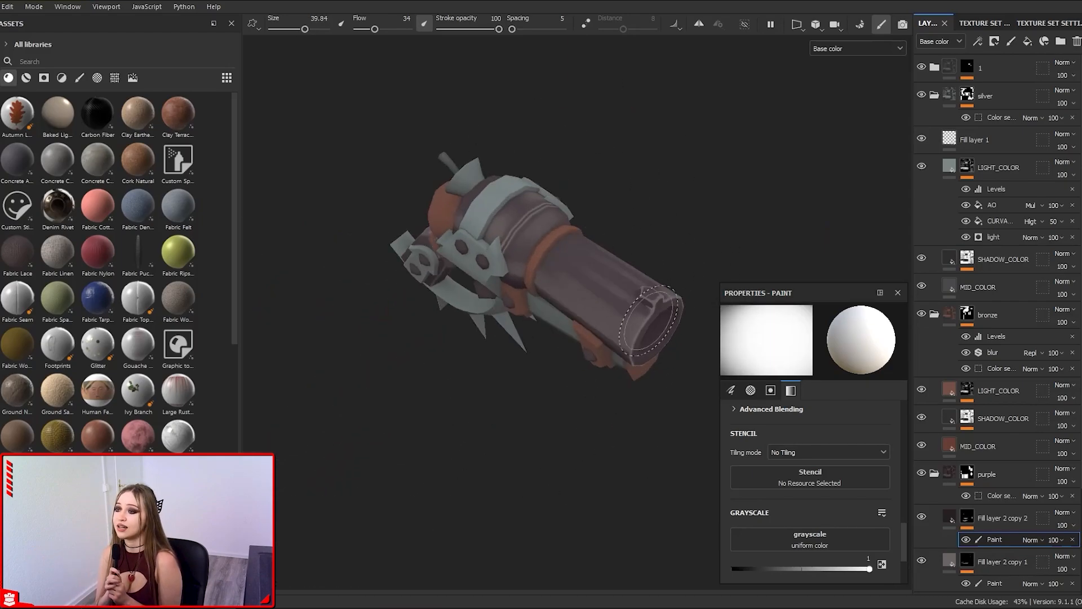
alt+drag(539, 221, 599, 262)
ctrl+right_drag(599, 262, 610, 263)
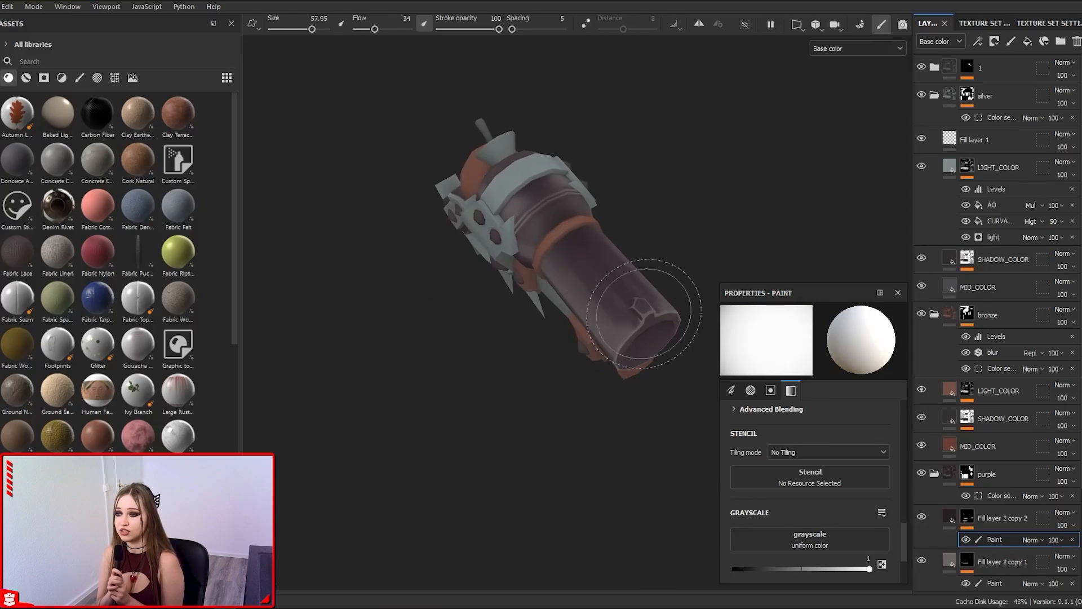
Step: Darken the back of the chamber and grip on the same mask with a white 19.65 brush at flow 34
mouse_move(645, 313)
alt+mouse_down()
mouse_move(641, 270)
mouse_move(657, 224)
mouse_move(580, 249)
mouse_move(621, 451)
mouse_move(592, 344)
alt+mouse_up()
ctrl+right_drag(553, 290, 538, 290)
mouse_move(539, 290)
alt+mouse_down()
mouse_move(575, 299)
mouse_move(661, 281)
mouse_move(541, 300)
alt+mouse_up()
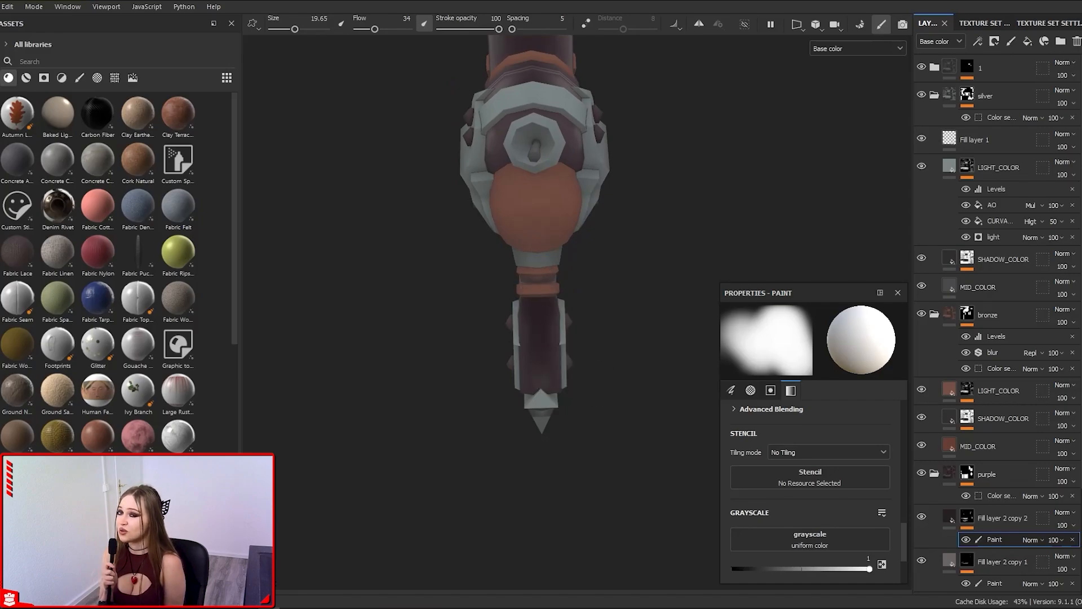
alt+right_drag(541, 301, 430, 360)
alt+drag(430, 361, 384, 203)
alt+right_drag(384, 203, 484, 203)
Step: Add narrower dark reflections to the chamber around the silver band with a white 6.63 brush at flow 34
mouse_move(485, 202)
alt+mouse_down()
mouse_move(518, 92)
mouse_move(544, 171)
alt+mouse_up()
ctrl+right_drag(544, 171, 527, 171)
mouse_move(503, 337)
alt+mouse_down()
mouse_move(590, 259)
mouse_move(458, 180)
mouse_move(472, 245)
alt+mouse_up()
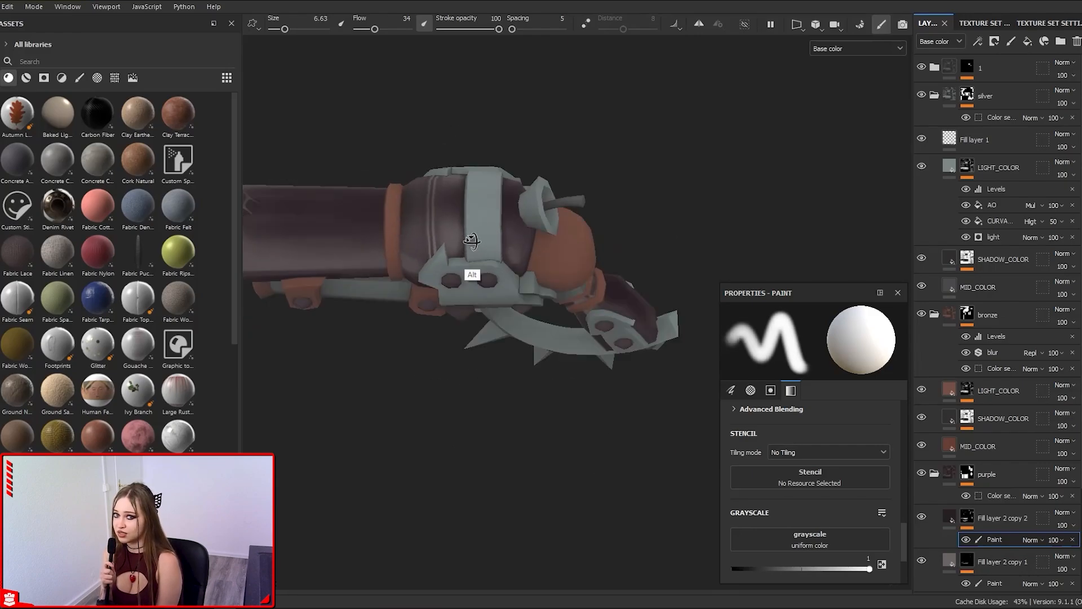
mouse_move(472, 245)
alt+right_down()
mouse_move(522, 236)
mouse_move(510, 237)
alt+right_up()
mouse_move(510, 236)
alt+mouse_down()
mouse_move(496, 175)
mouse_move(486, 254)
alt+mouse_up()
ctrl+right_drag(486, 253, 494, 253)
mouse_move(494, 254)
alt+mouse_down()
mouse_move(497, 233)
mouse_move(631, 215)
alt+mouse_up()
mouse_move(631, 214)
alt+right_down()
mouse_move(673, 207)
mouse_move(517, 191)
alt+right_up()
Step: Blend the chamber's dark shading with black, and rework the area beside the bronze ring with a white 6.85 brush
key(x)
mouse_move(518, 190)
ctrl+right_down()
mouse_move(537, 190)
mouse_move(594, 152)
ctrl+right_up()
alt+drag(594, 153, 626, 252)
key(x)
alt+drag(577, 350, 516, 361)
alt+right_drag(515, 361, 463, 401)
ctrl+right_drag(453, 172, 437, 172)
alt+drag(437, 173, 459, 158)
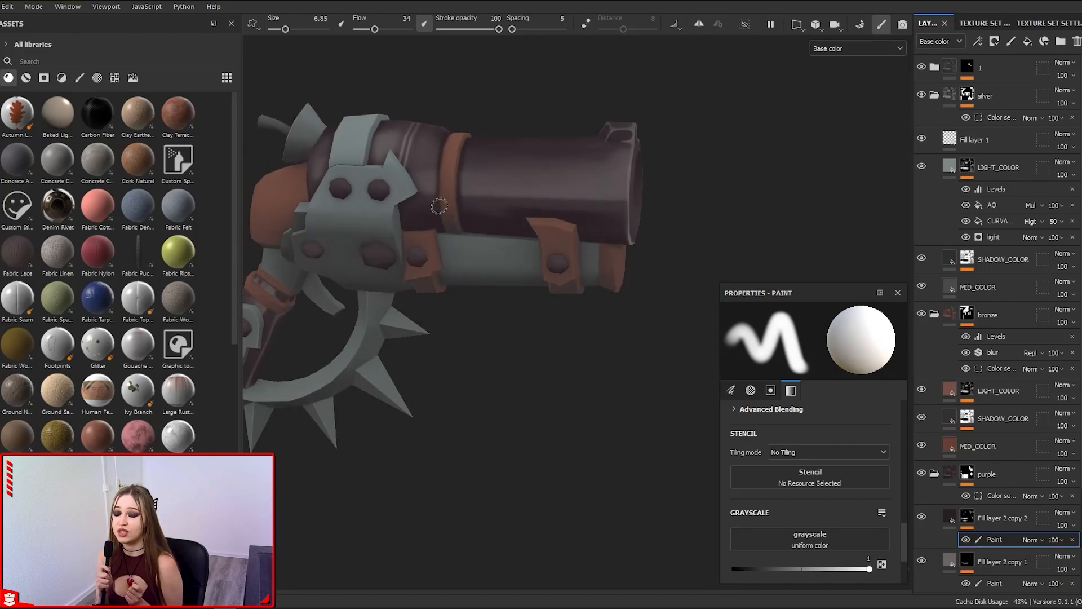
Step: Sharpen the edges of the dark shading on the chamber and barrel with a black 1.79 brush at flow 34
mouse_move(459, 248)
alt+right_down()
mouse_move(486, 288)
mouse_move(422, 222)
alt+right_up()
key(x)
ctrl+right_drag(518, 194, 497, 193)
alt+drag(497, 202, 501, 306)
alt+middle_drag(501, 305, 535, 321)
alt+drag(536, 322, 538, 389)
key(x)
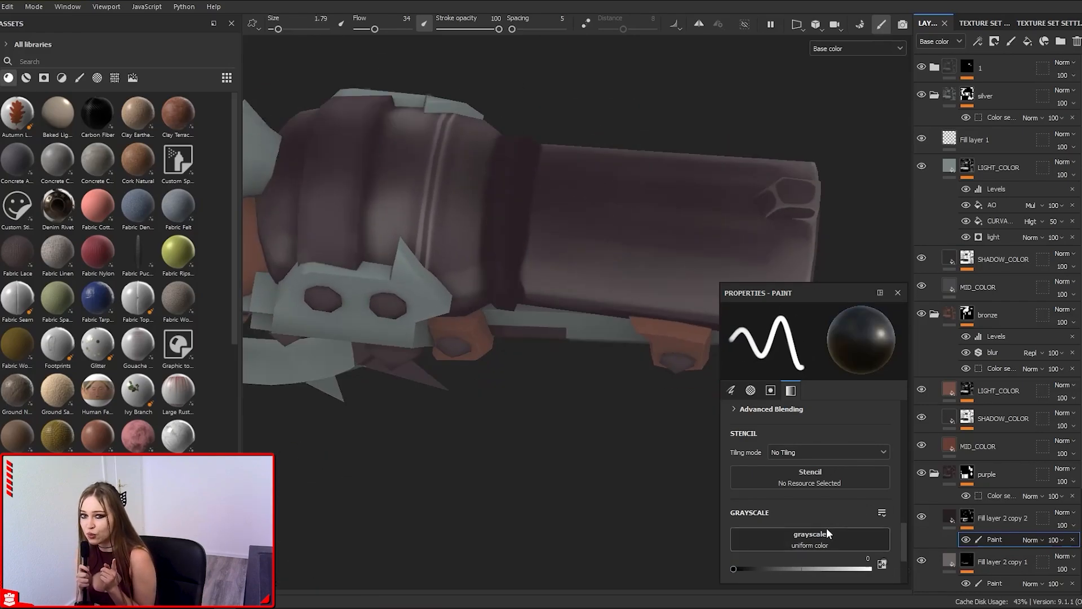
Step: Duplicate Fill layer 2 copy 2 and give the duplicate an emptied mask with a new paint effect
alt+right_drag(514, 430, 540, 270)
alt+drag(541, 270, 611, 161)
click(996, 519)
key(ctrl+d)
right_click(948, 518)
click(980, 159)
right_click(966, 516)
click(980, 510)
Step: Paint a thin dark contact shadow along the bronze barrel ring on Fill layer 2 copy 3's mask with a white 1.79 brush at flow 34
alt+right_drag(555, 332, 518, 411)
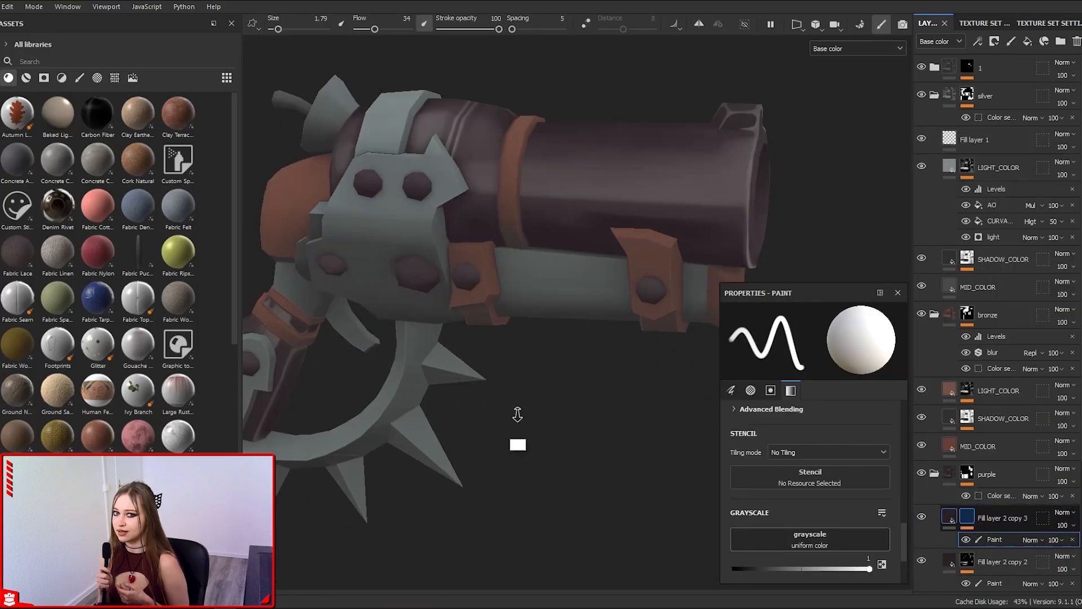
alt+drag(518, 410, 492, 186)
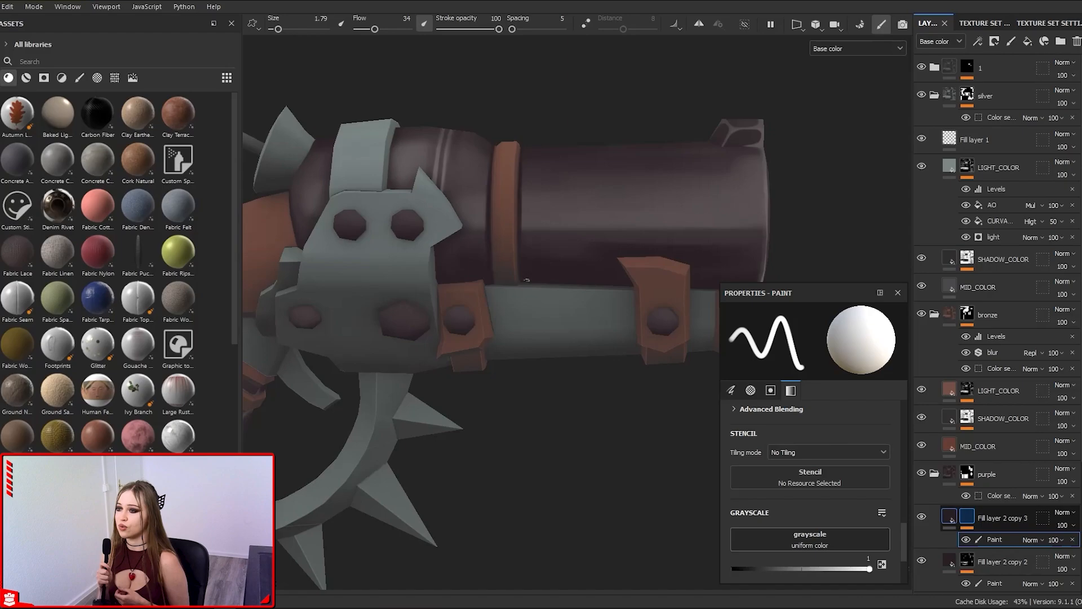
alt+drag(526, 280, 530, 93)
alt+drag(522, 227, 515, 168)
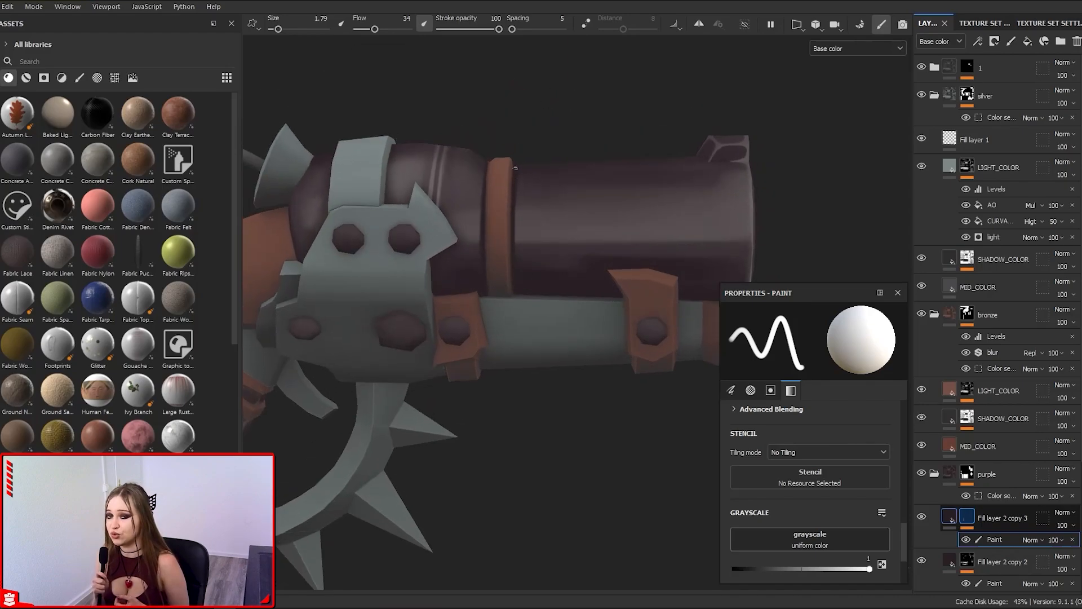
alt+drag(540, 349, 482, 210)
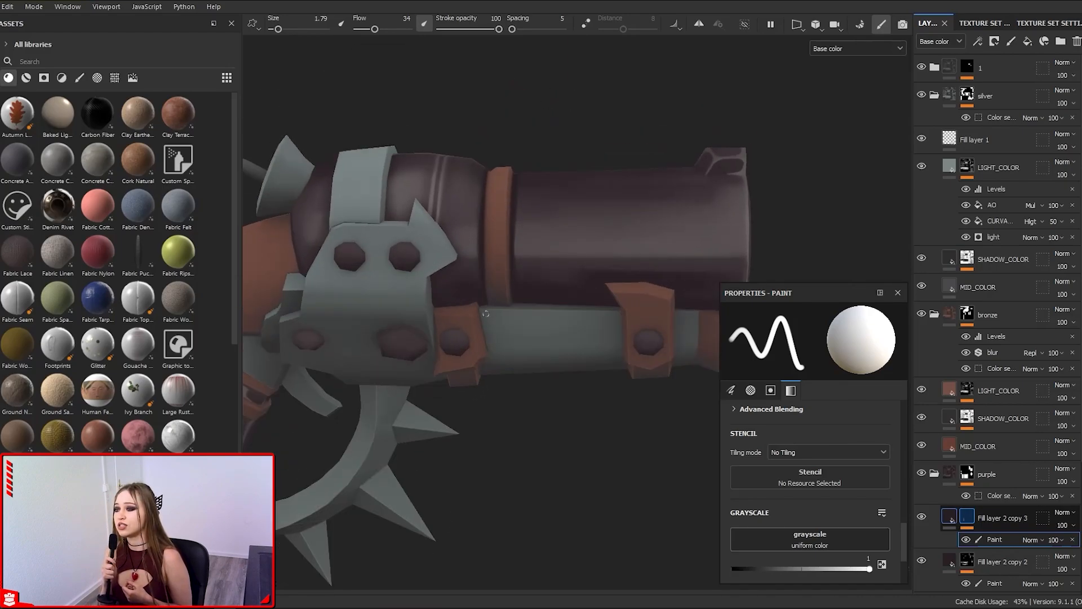
alt+drag(486, 313, 539, 98)
mouse_move(530, 225)
alt+mouse_down()
mouse_move(500, 251)
mouse_move(584, 144)
mouse_move(508, 121)
mouse_move(521, 173)
alt+mouse_up()
Step: Refine the contact shadow beside the bronze ring with a smaller brush, alternating black and white
key(x)
key([)
key(x)
scroll(510, 222, down, 3)
key(x)
mouse_move(524, 295)
alt+right_down()
mouse_move(527, 215)
mouse_move(645, 202)
mouse_move(515, 158)
mouse_move(591, 23)
mouse_move(540, 436)
alt+right_up()
Step: Extend the contact shadow on the chamber side of the bronze ring with a 3.51 brush, correcting it with black
key(x)
key(x)
key(])
key(])
key(])
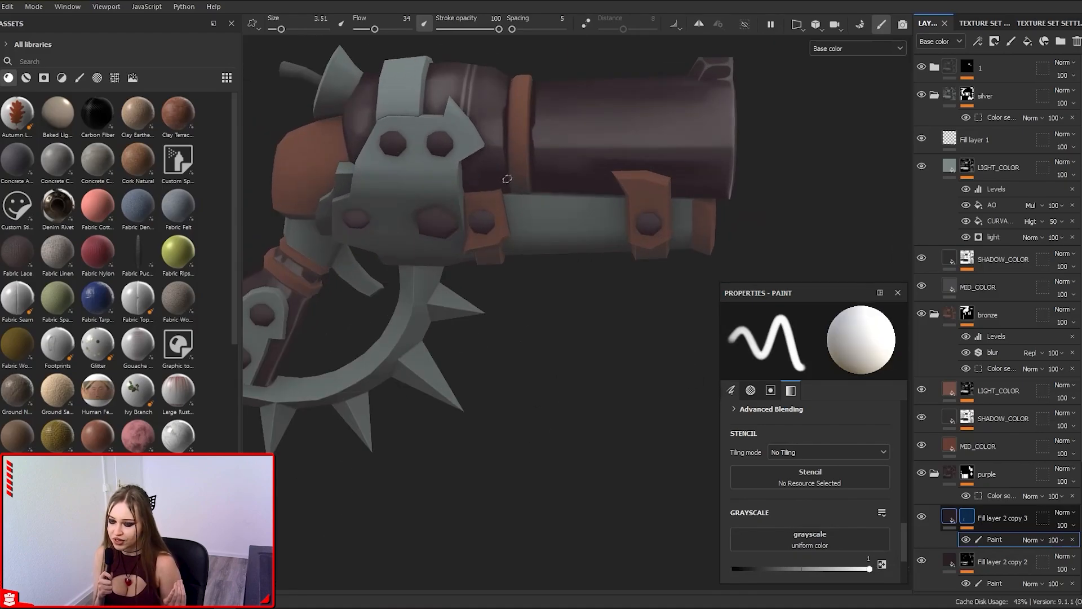
alt+drag(511, 125, 503, 182)
key(x)
mouse_move(546, 137)
alt+mouse_down()
mouse_move(549, 251)
mouse_move(526, 252)
alt+mouse_up()
key(x)
Step: Fade the contact shadow around the bronze ring outward with a large black 23 brush at flow 34
key(])
alt+right_drag(526, 199, 551, 116)
key(x)
key(])
key(])
key(])
mouse_move(551, 116)
alt+mouse_down()
mouse_move(517, 193)
mouse_move(548, 280)
alt+mouse_up()
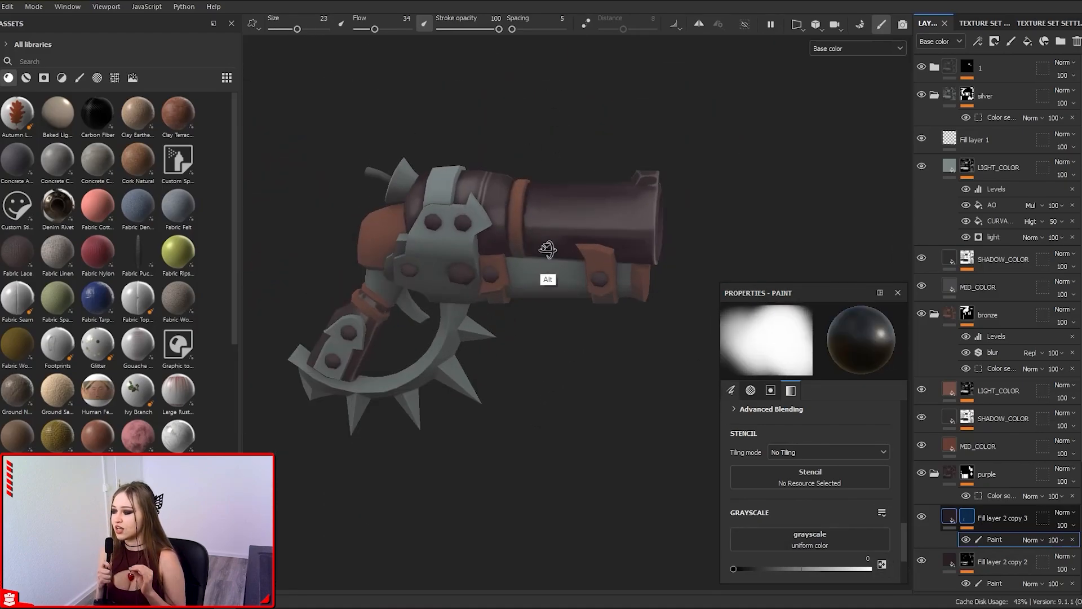
alt+right_drag(548, 280, 541, 242)
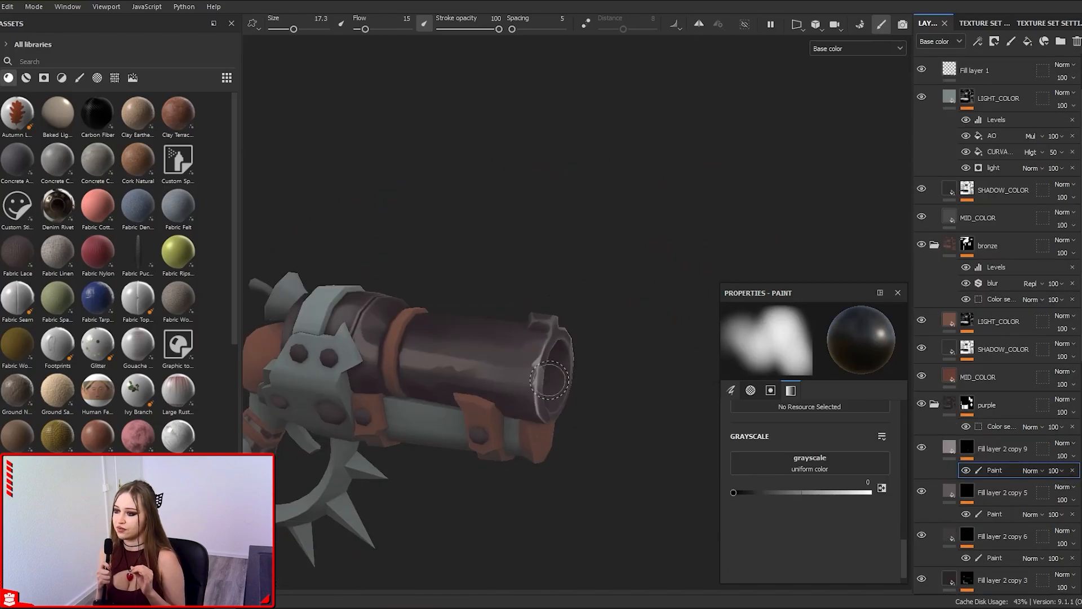
Step: Paint straight bright highlight lines along the barrel's side on Fill layer 2 copy 9's mask with a white 7.4 brush at flow 15
alt+right_drag(549, 379, 598, 422)
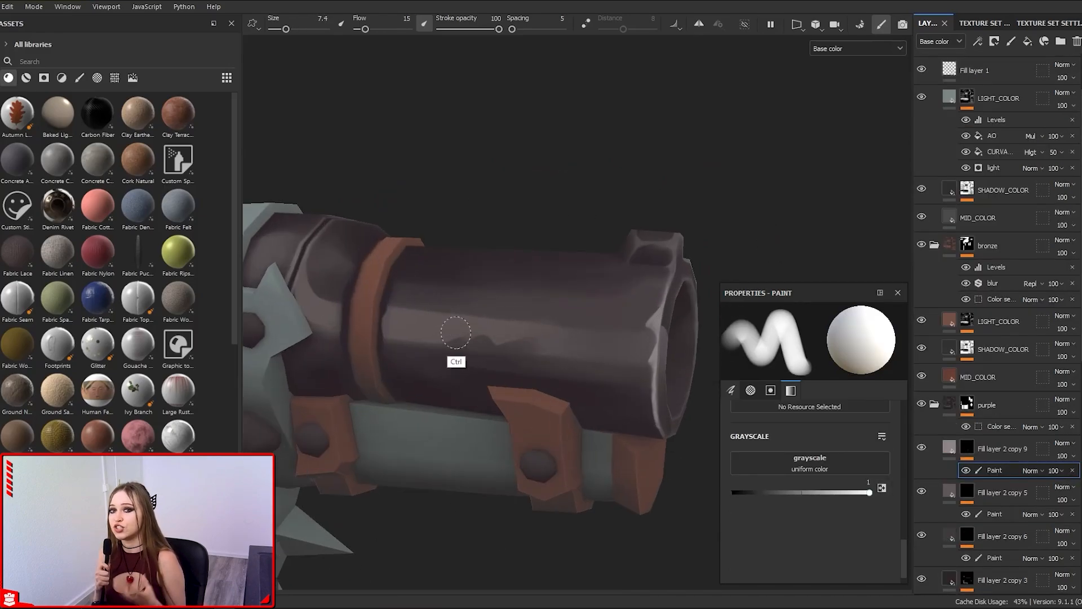
key(shift)
shift+click(626, 352)
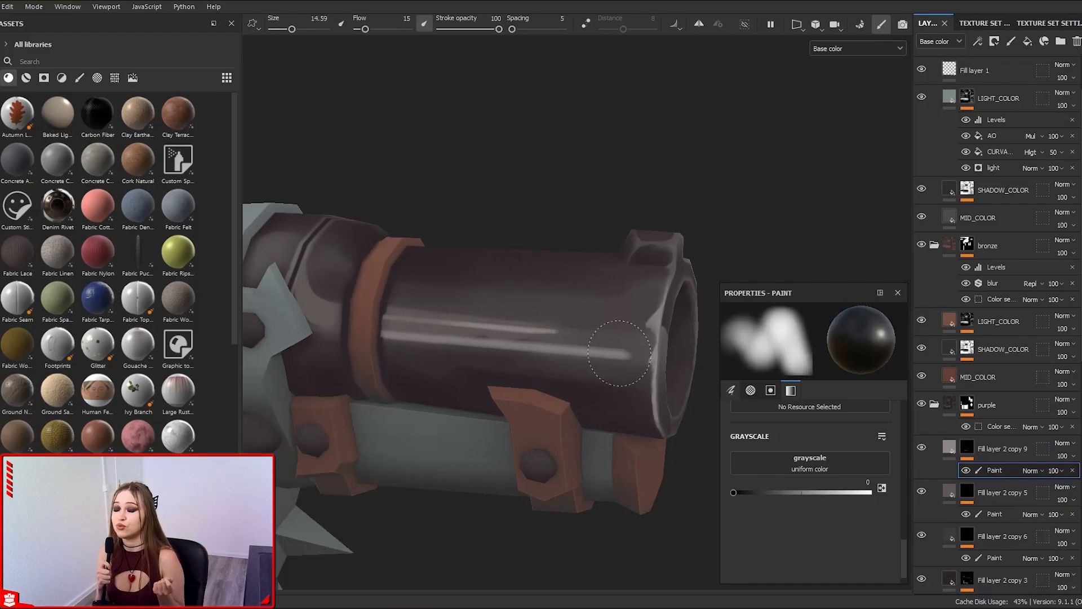
Step: Soften the barrel highlight lines with black brushes of 14.59, 5.38 and 25.2 at flow 15
alt+right_drag(442, 276, 428, 242)
alt+right_drag(439, 361, 485, 417)
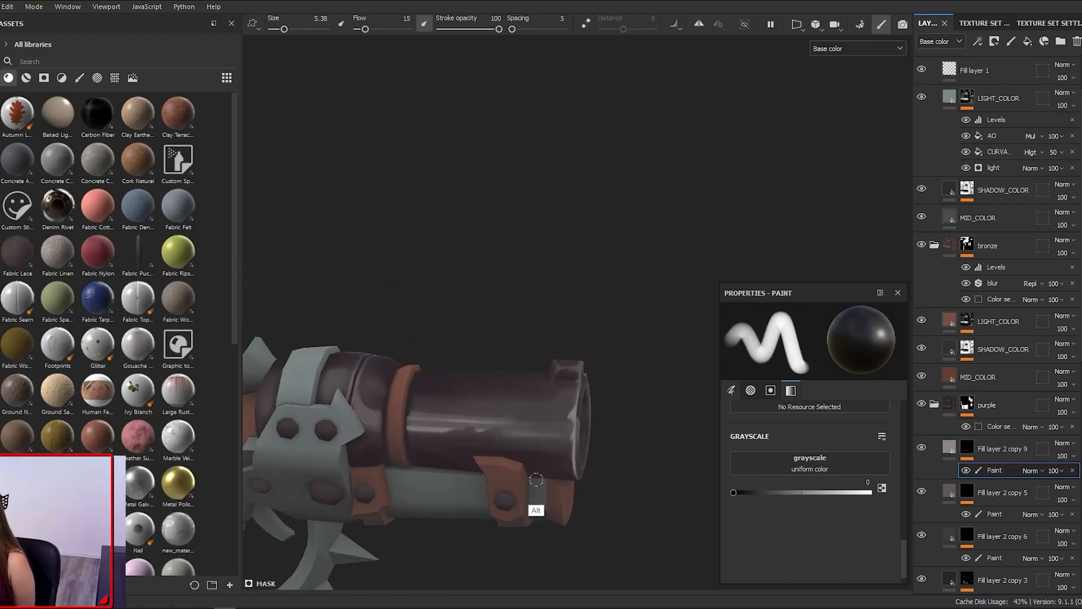
alt+right_drag(536, 480, 502, 366)
mouse_move(543, 362)
ctrl+right_down()
mouse_move(577, 363)
mouse_move(634, 420)
ctrl+right_up()
mouse_move(634, 420)
alt+mouse_down()
mouse_move(560, 379)
mouse_move(490, 389)
alt+mouse_up()
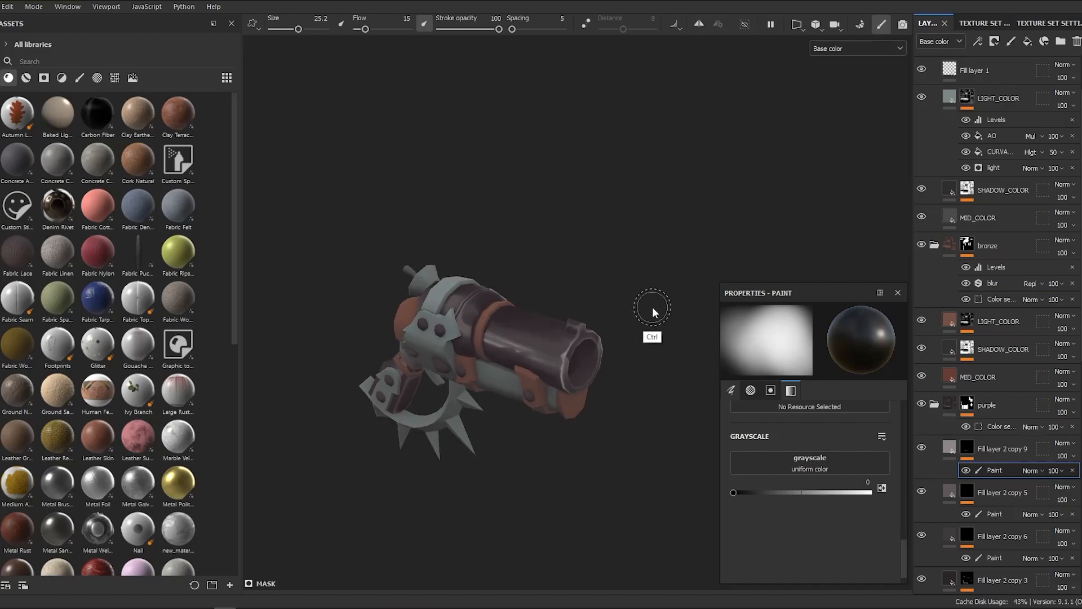
alt+drag(599, 303, 583, 319)
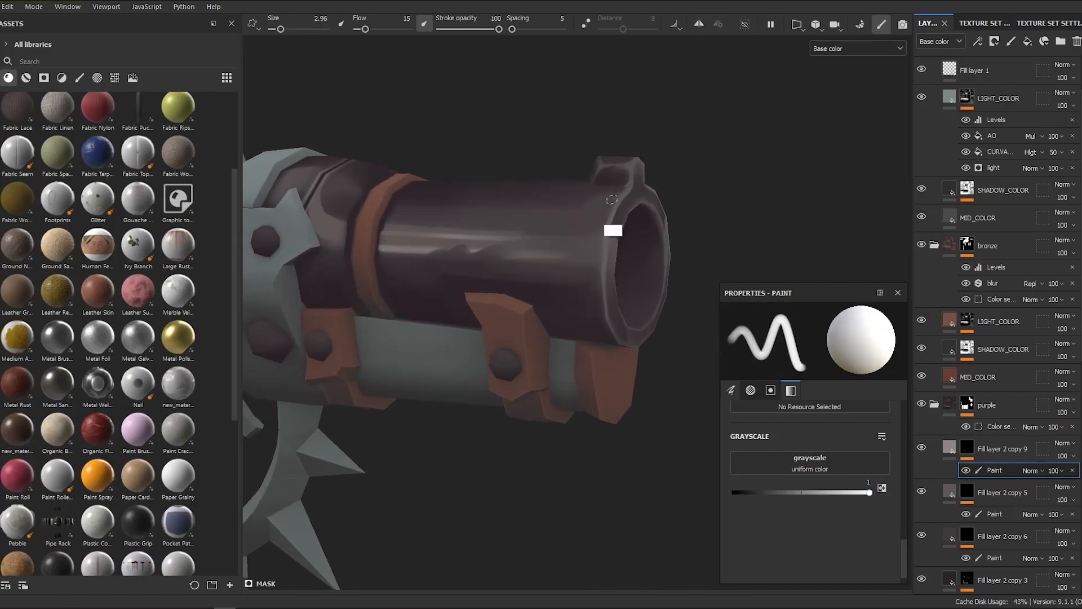
Step: Paint a bright edge highlight along the muzzle rim with a white 2.96 brush, and trim it with a black 1.64 brush
alt+drag(609, 197, 615, 211)
drag(610, 215, 602, 227)
alt+drag(602, 248, 610, 284)
mouse_move(606, 225)
mouse_down()
mouse_move(601, 269)
mouse_move(613, 181)
mouse_up()
key(x)
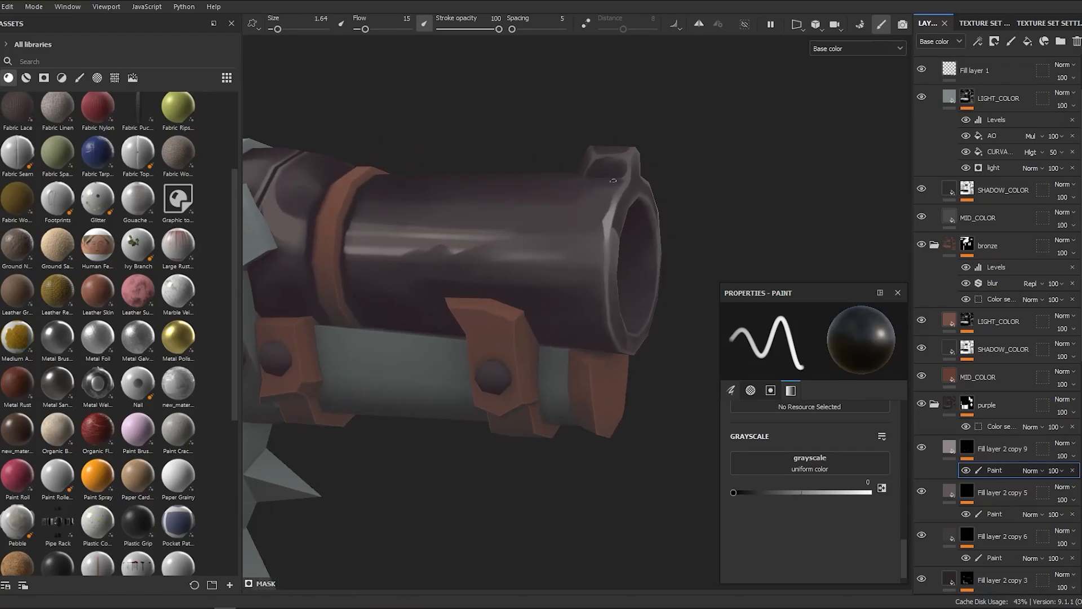
ctrl+right_drag(638, 223, 615, 223)
alt+right_drag(652, 280, 894, 500)
alt+drag(894, 500, 602, 276)
Step: Paint a bright highlight on the chamber's edge behind the bronze ring with a small white brush at flow 15
key(x)
alt+right_drag(572, 417, 497, 229)
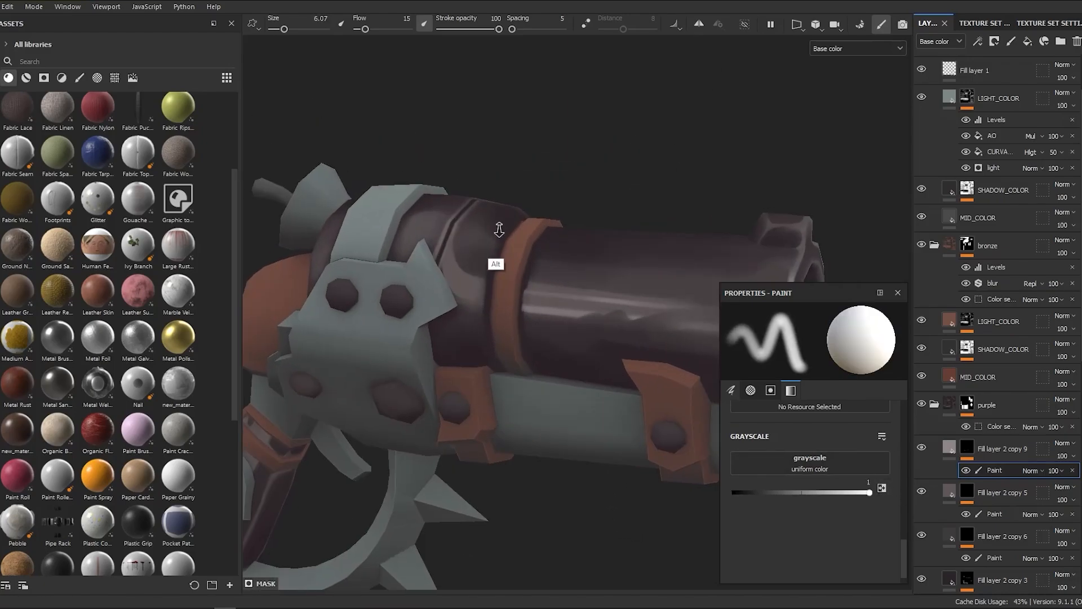
mouse_move(498, 229)
alt+mouse_down()
mouse_move(498, 288)
mouse_move(466, 259)
alt+mouse_up()
alt+middle_drag(495, 273, 472, 242)
ctrl+right_drag(473, 242, 464, 243)
mouse_move(429, 203)
mouse_down()
mouse_move(452, 231)
mouse_move(443, 206)
mouse_up()
Step: Touch up the chamber and barrel highlights with black and a white 10.54 brush, and check Fill layer 2 copy 6's effect
alt+right_drag(442, 207, 644, 186)
key(x)
mouse_move(486, 417)
alt+right_down()
mouse_move(491, 275)
mouse_move(623, 254)
alt+right_up()
click(869, 492)
mouse_move(540, 353)
alt+mouse_down()
mouse_move(544, 405)
mouse_move(597, 198)
mouse_move(635, 243)
mouse_move(641, 283)
mouse_move(647, 96)
mouse_move(657, 107)
alt+mouse_up()
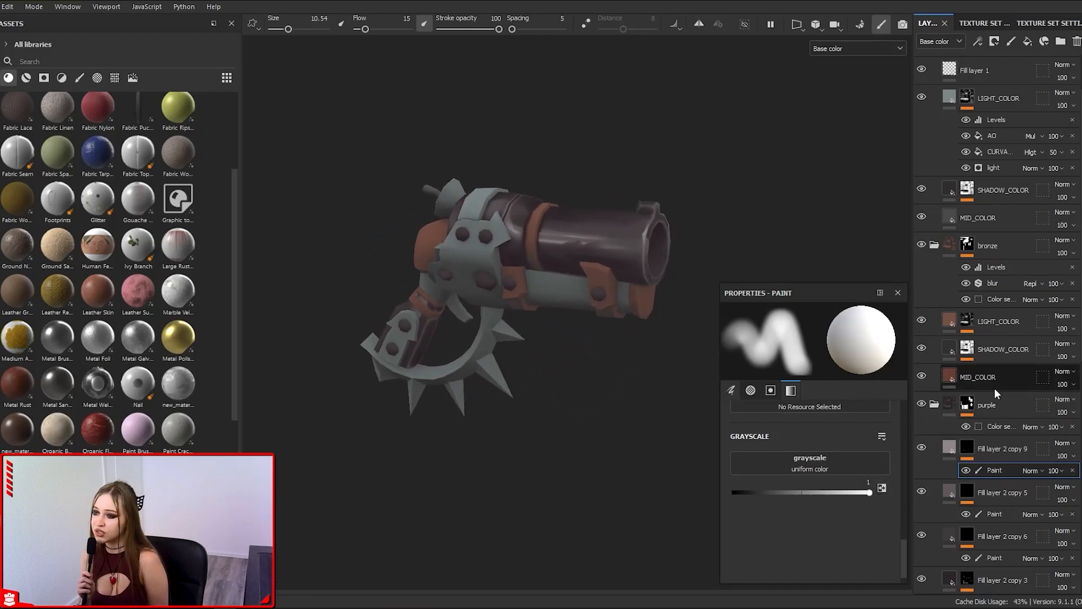
click(923, 540)
click(994, 557)
alt+right_drag(727, 248, 563, 314)
Step: Add a new fill layer above Fill layer 2 copy 9 in the purple group and give it a black mask
click(991, 448)
click(1027, 41)
right_click(1002, 445)
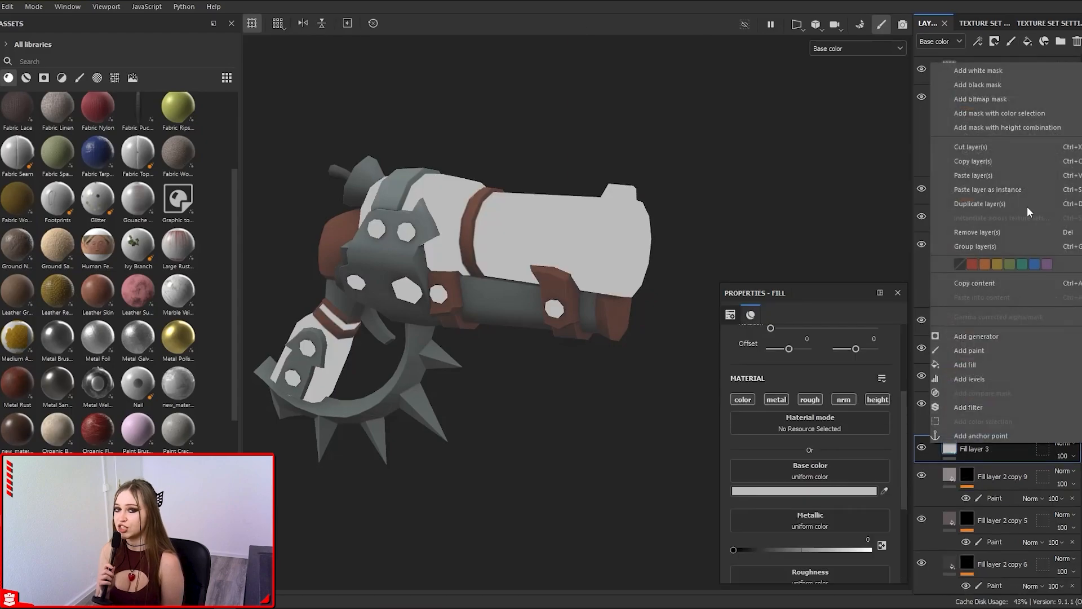
click(980, 84)
Step: Set Fill layer 3's base colour to a light orange and its blending mode to Overlay
click(949, 448)
click(851, 492)
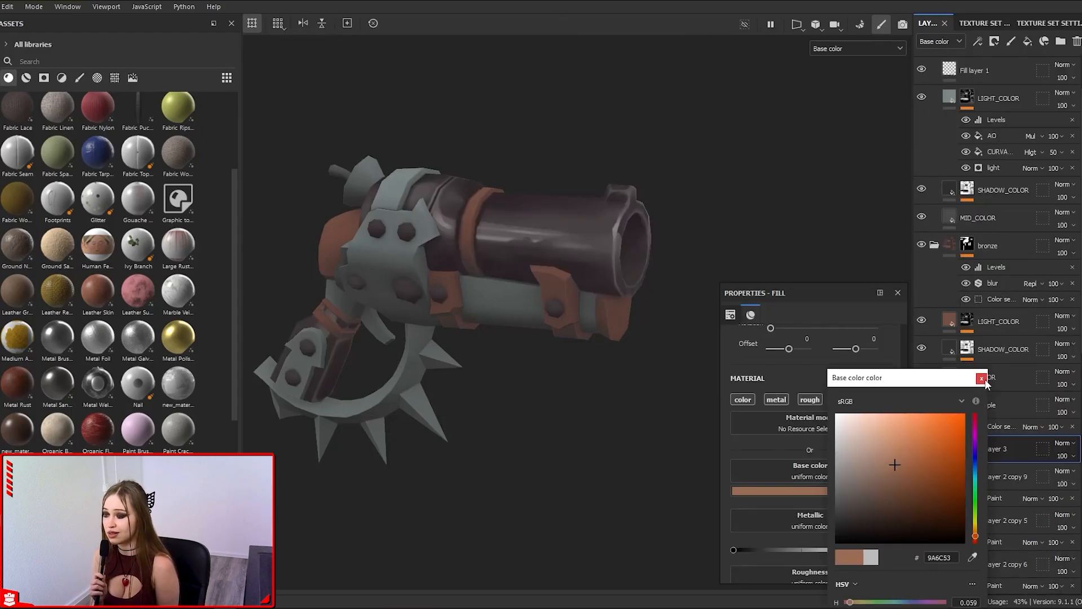
click(911, 425)
click(981, 378)
click(1062, 443)
click(1052, 251)
Step: Paint a warm orange tint onto the barrel through Fill layer 3's mask with a soft white 14.8 brush at flow 15
click(966, 447)
mouse_move(551, 208)
alt+mouse_down()
mouse_move(492, 205)
mouse_move(612, 212)
alt+mouse_up()
scroll(515, 361, down, 3)
ctrl+right_drag(514, 360, 484, 360)
mouse_move(631, 344)
alt+mouse_down()
mouse_move(637, 316)
mouse_move(534, 289)
mouse_move(622, 281)
alt+mouse_up()
scroll(623, 282, up, 3)
ctrl+right_drag(622, 281, 581, 282)
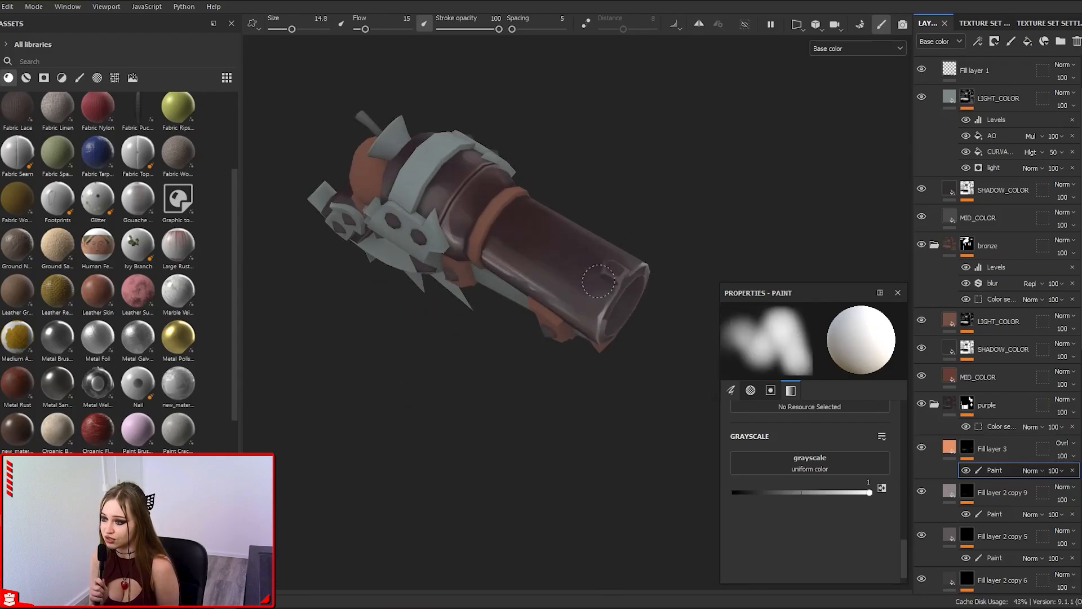
alt+drag(606, 273, 594, 277)
Step: Soften the orange tint towards the barrel's muzzle with large black brushes of size 26.69 and 36.31
key(x)
ctrl+right_drag(615, 382, 643, 383)
drag(586, 273, 601, 254)
alt+drag(589, 388, 553, 362)
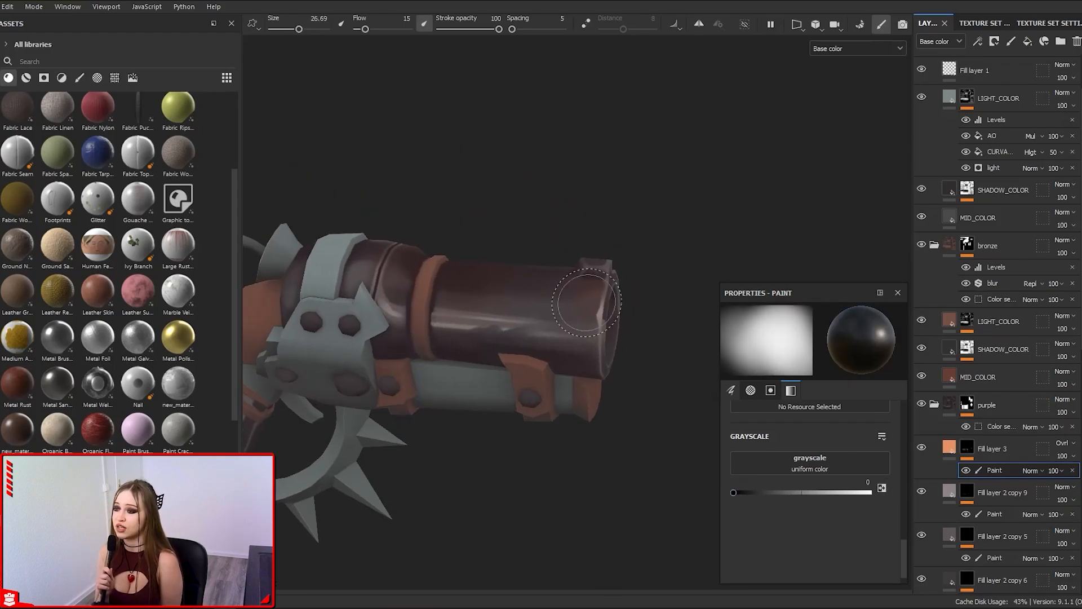
scroll(597, 361, down, 3)
alt+drag(657, 381, 642, 355)
key(x)
ctrl+right_drag(583, 304, 589, 304)
mouse_move(676, 400)
alt+mouse_down()
mouse_move(710, 432)
mouse_move(676, 406)
alt+mouse_up()
key(x)
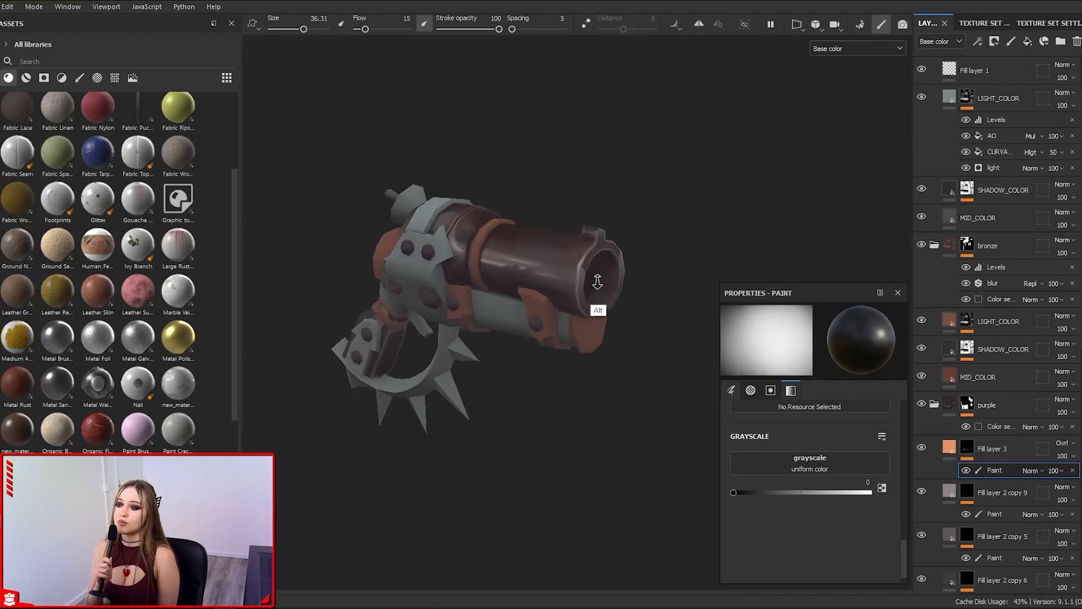
Step: Touch up the tint around the muzzle rim with a small black 5.97 brush, followed by a larger 30.06 one
ctrl+right_drag(597, 282, 606, 282)
alt+drag(625, 332, 591, 321)
ctrl+right_drag(591, 322, 589, 322)
mouse_move(625, 360)
alt+mouse_down()
mouse_move(603, 372)
mouse_move(555, 360)
alt+mouse_up()
ctrl+right_drag(625, 229, 590, 228)
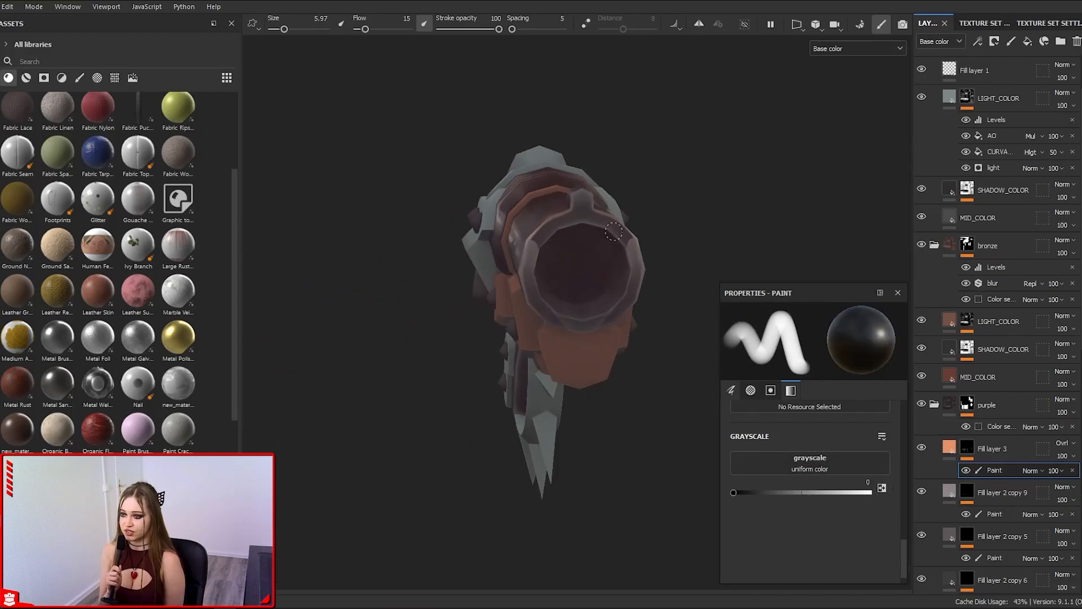
alt+drag(613, 231, 715, 468)
scroll(636, 328, down, 3)
ctrl+right_drag(635, 287, 676, 287)
scroll(652, 303, down, 2)
alt+drag(652, 304, 610, 364)
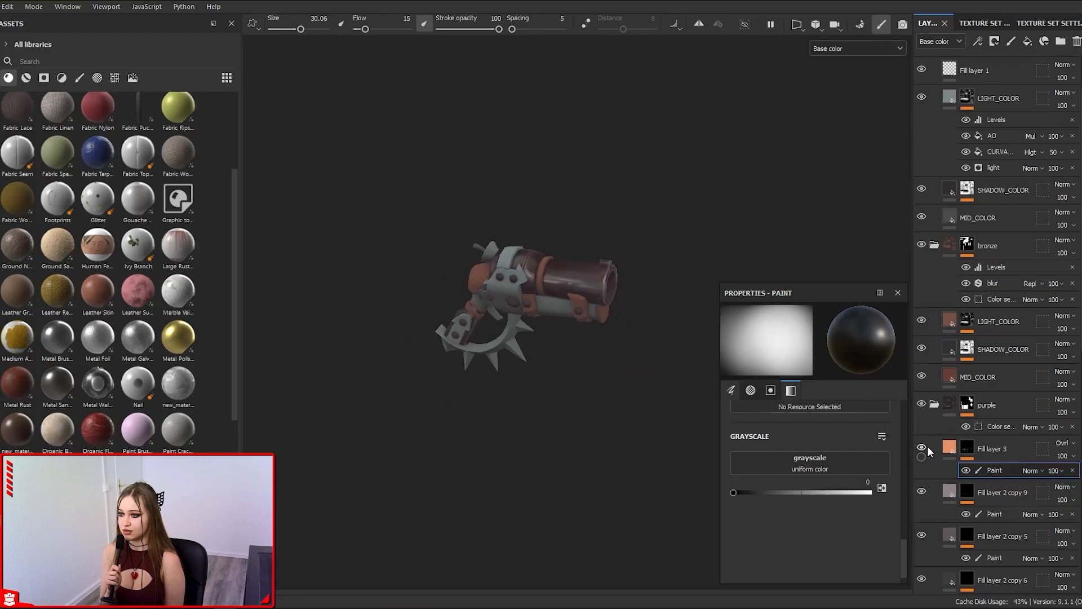
Step: Touch up the barrel's shading in Fill layer 2 copy 3's mask with a black 22.3 brush and save the project
scroll(923, 507, down, 2)
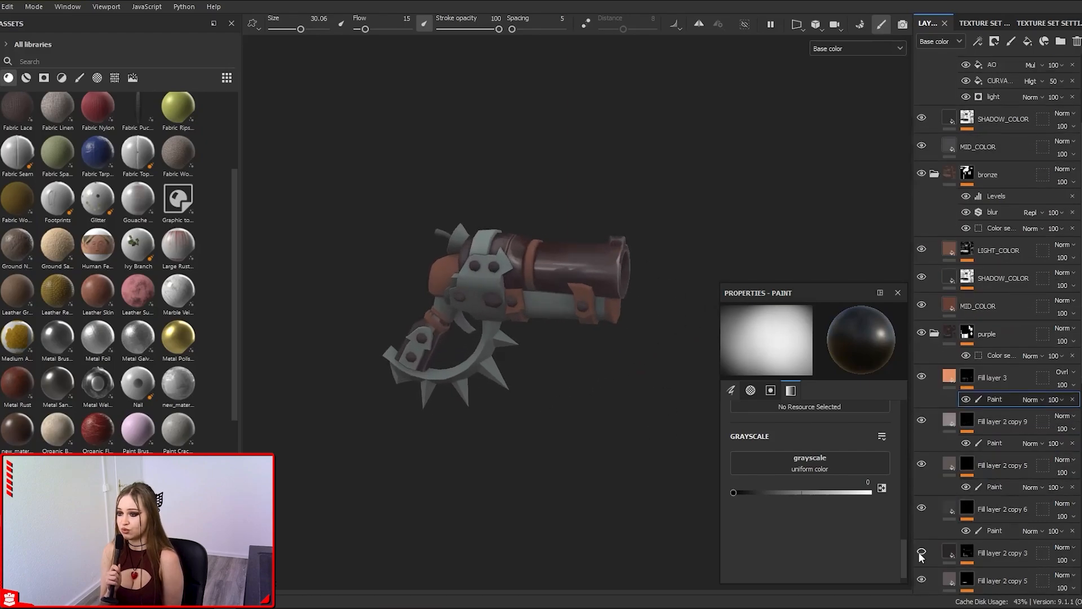
click(967, 555)
click(990, 574)
scroll(497, 406, up, 3)
ctrl+right_drag(584, 348, 566, 348)
alt+drag(557, 348, 567, 348)
scroll(566, 348, down, 2)
key(ctrl+s)
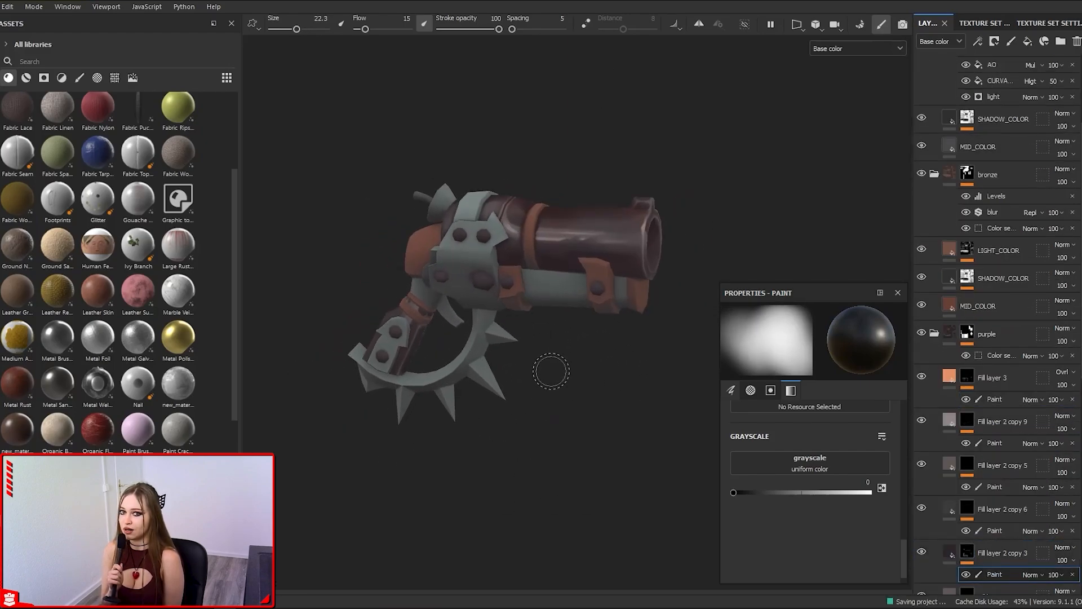
Step: Refine the dark shading on the chamber behind the bronze ring with a small black 5.59 brush
mouse_move(544, 282)
alt+mouse_down()
mouse_move(541, 410)
mouse_move(496, 316)
alt+mouse_up()
scroll(496, 281, up, 3)
ctrl+right_drag(514, 239, 491, 238)
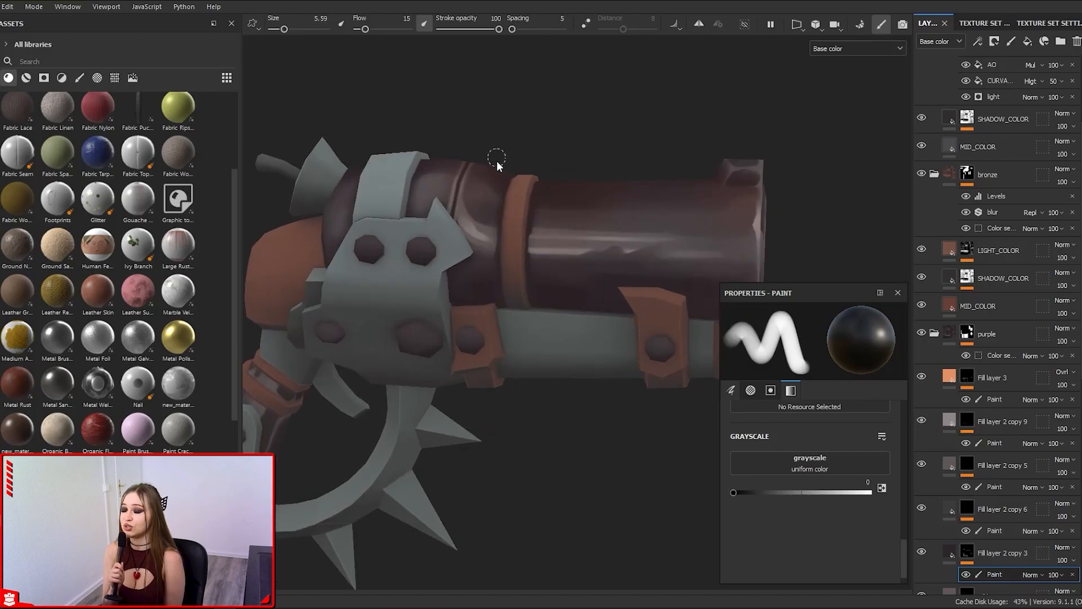
scroll(497, 161, down, 4)
alt+drag(497, 162, 552, 430)
scroll(552, 430, up, 2)
alt+drag(509, 411, 660, 396)
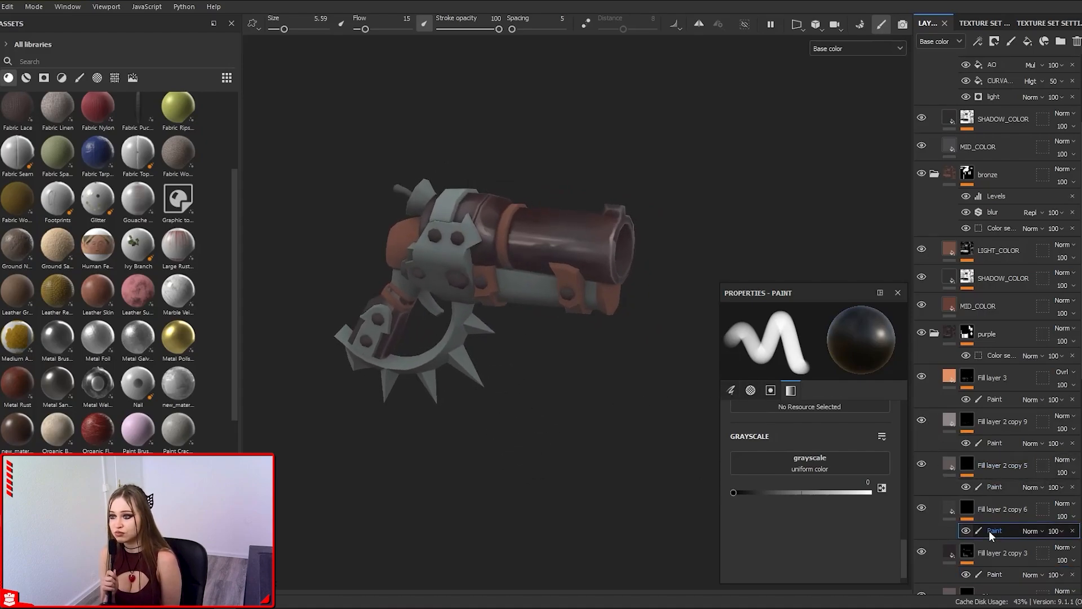
Step: Paint irregular marks across the barrel's highlight with a white brush in the masks of Fill layer 2 copy 6 and copy 5
scroll(502, 231, up, 1)
click(869, 492)
scroll(555, 265, up, 3)
mouse_move(566, 265)
ctrl+right_down()
mouse_move(551, 234)
mouse_move(634, 194)
mouse_move(524, 417)
ctrl+right_up()
click(981, 486)
drag(523, 246, 532, 265)
Step: Rework the marks in the barrel's highlight by alternating black and white brushes, and undo the last stroke
mouse_move(538, 260)
ctrl+right_down()
mouse_move(585, 216)
mouse_move(490, 209)
mouse_move(502, 442)
mouse_move(478, 524)
mouse_move(530, 519)
ctrl+right_up()
key(x)
drag(509, 197, 536, 268)
alt+right_drag(536, 268, 637, 217)
mouse_move(637, 217)
alt+mouse_down()
mouse_move(601, 259)
mouse_move(601, 332)
alt+mouse_up()
mouse_move(601, 333)
alt+right_down()
mouse_move(507, 523)
mouse_move(563, 452)
alt+right_up()
key(ctrl+z)
key(x)
alt+drag(563, 452, 502, 265)
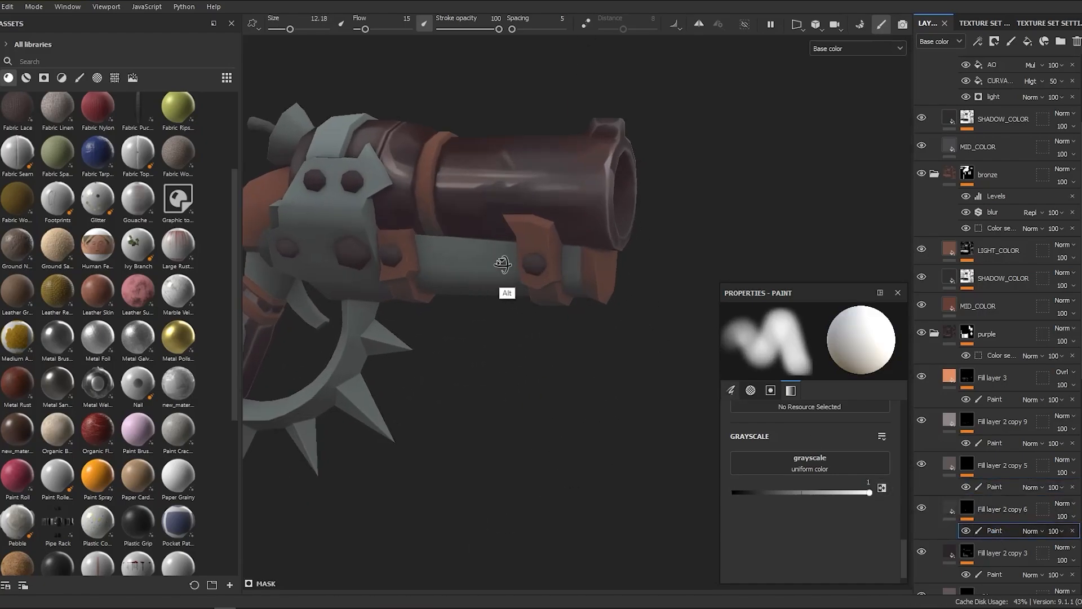
Step: Paint a narrow grey patch on the barrel beside the front bronze clamp in Fill layer 2 copy 6's mask, using a white 2.78 brush
alt+right_drag(502, 265, 525, 230)
mouse_move(524, 230)
ctrl+right_down()
mouse_move(492, 229)
mouse_move(454, 253)
ctrl+right_up()
alt+drag(568, 239, 549, 246)
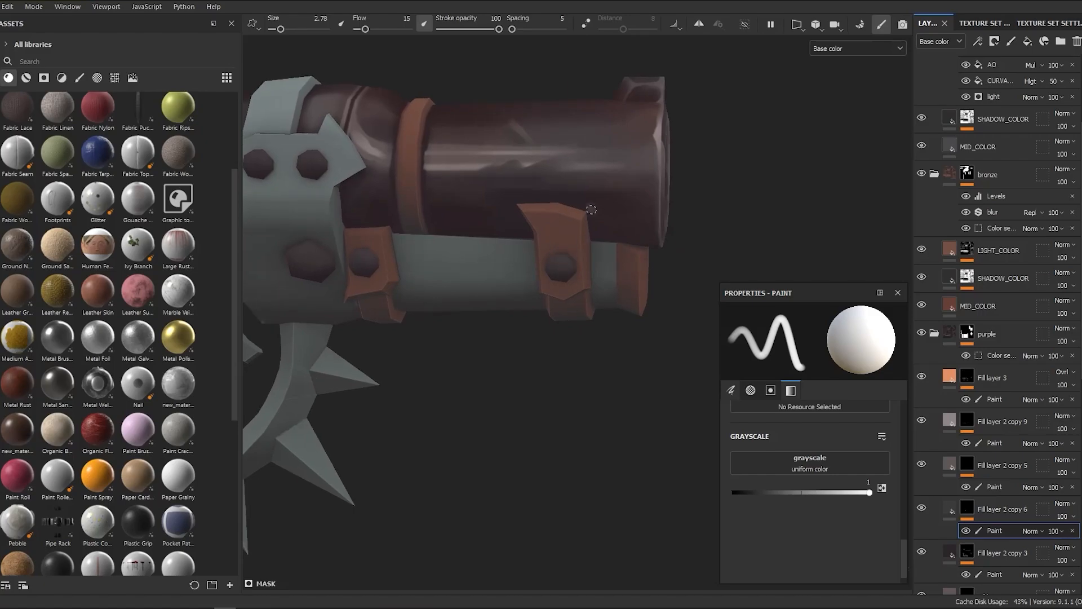
alt+right_drag(550, 247, 702, 100)
alt+drag(702, 99, 610, 222)
alt+right_drag(610, 222, 581, 233)
alt+drag(581, 234, 580, 229)
drag(579, 228, 588, 250)
alt+drag(588, 250, 590, 253)
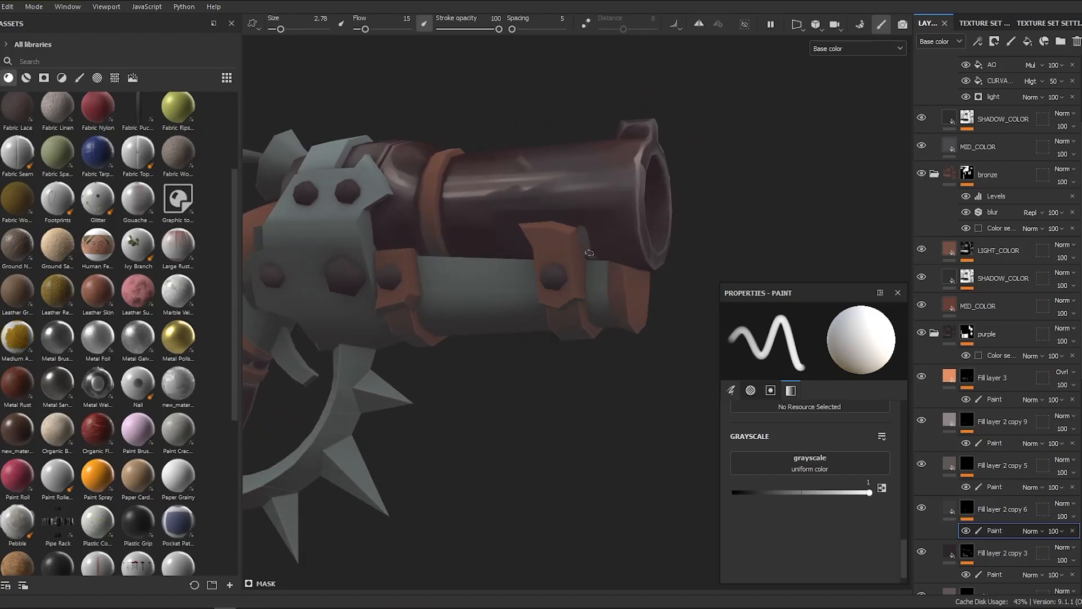
Step: Extend the grey patch around the front clamp and along the barrel's lower edge with a white 4.35 brush
alt+right_drag(544, 399, 621, 265)
ctrl+right_drag(621, 265, 637, 265)
drag(601, 233, 584, 209)
alt+right_drag(675, 291, 546, 241)
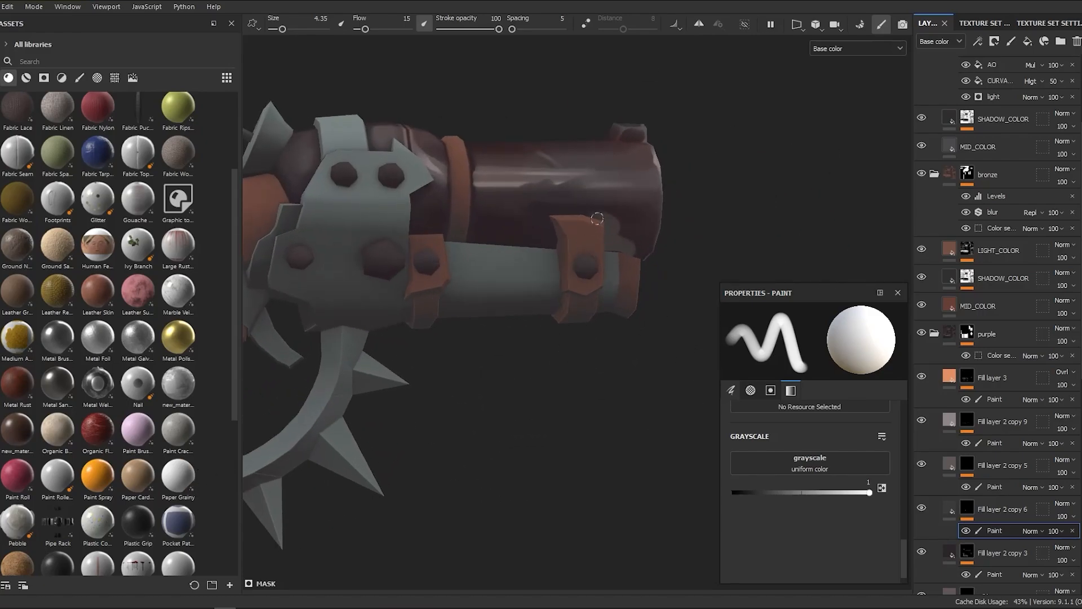
mouse_move(546, 241)
alt+mouse_down()
mouse_move(567, 247)
mouse_move(583, 225)
mouse_move(570, 216)
alt+mouse_up()
mouse_move(575, 220)
alt+right_down()
mouse_move(610, 281)
mouse_move(621, 363)
alt+right_up()
alt+right_drag(697, 220, 551, 219)
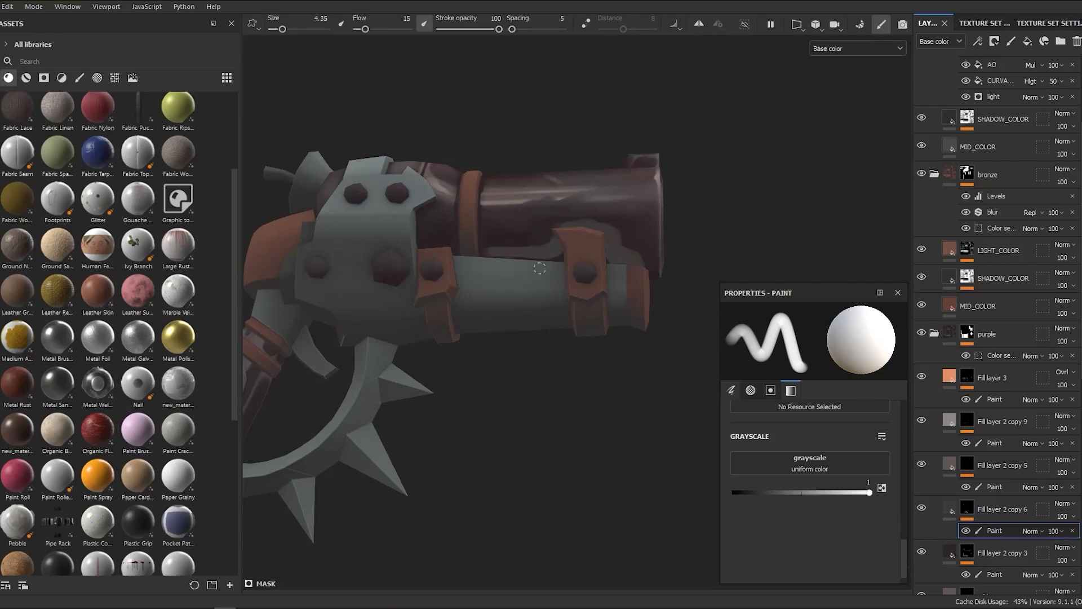
Step: Add fine detail to the grey patches along the barrel's lower edge with a white 1.86 brush
mouse_move(539, 268)
alt+mouse_down()
mouse_move(492, 321)
mouse_move(484, 228)
mouse_move(517, 262)
mouse_move(507, 262)
mouse_move(479, 330)
alt+mouse_up()
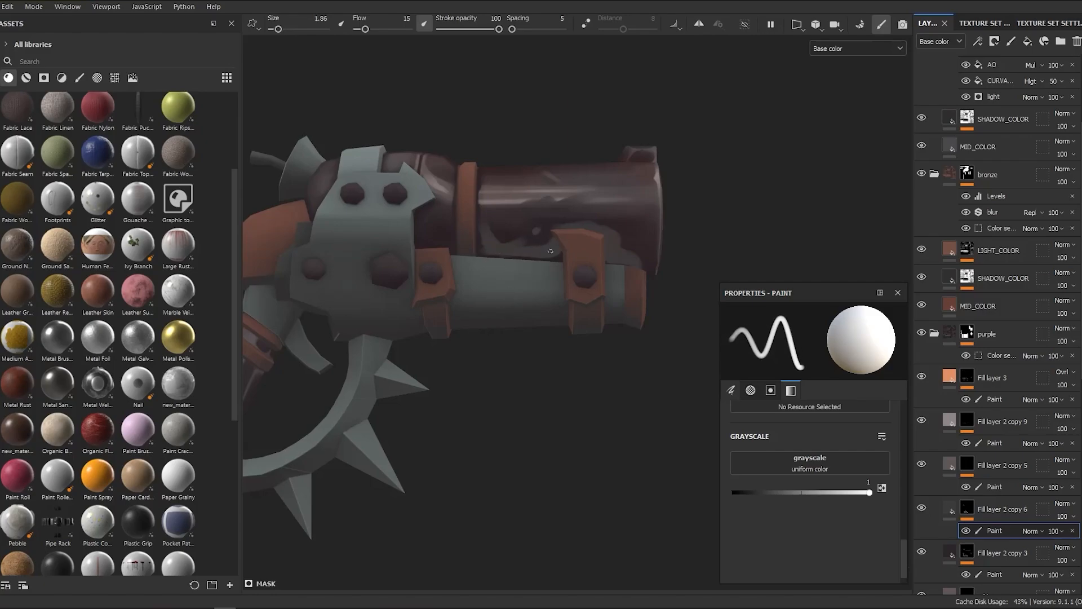
alt+right_drag(538, 229, 582, 135)
mouse_move(583, 136)
alt+mouse_down()
mouse_move(232, 430)
mouse_move(838, 483)
alt+mouse_up()
Step: Trim the outlines of the patches around the front clamp with a fine black 1.59 brush
key(x)
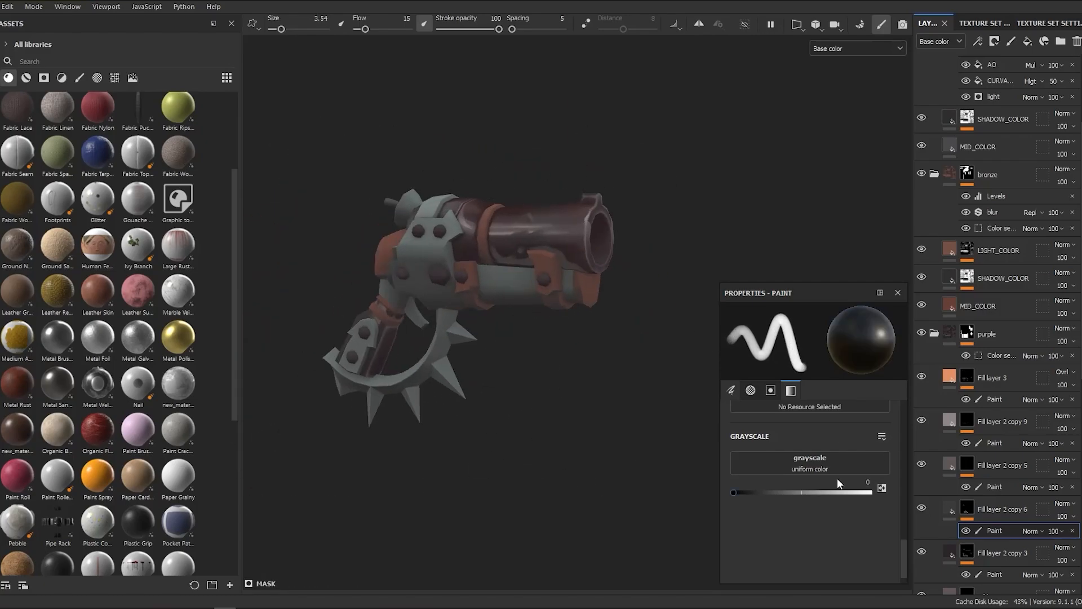
alt+right_drag(595, 409, 568, 270)
mouse_move(549, 288)
alt+mouse_down()
mouse_move(580, 315)
mouse_move(539, 255)
alt+mouse_up()
ctrl+right_drag(524, 248, 507, 248)
mouse_move(507, 249)
alt+mouse_down()
mouse_move(502, 281)
mouse_move(486, 238)
alt+mouse_up()
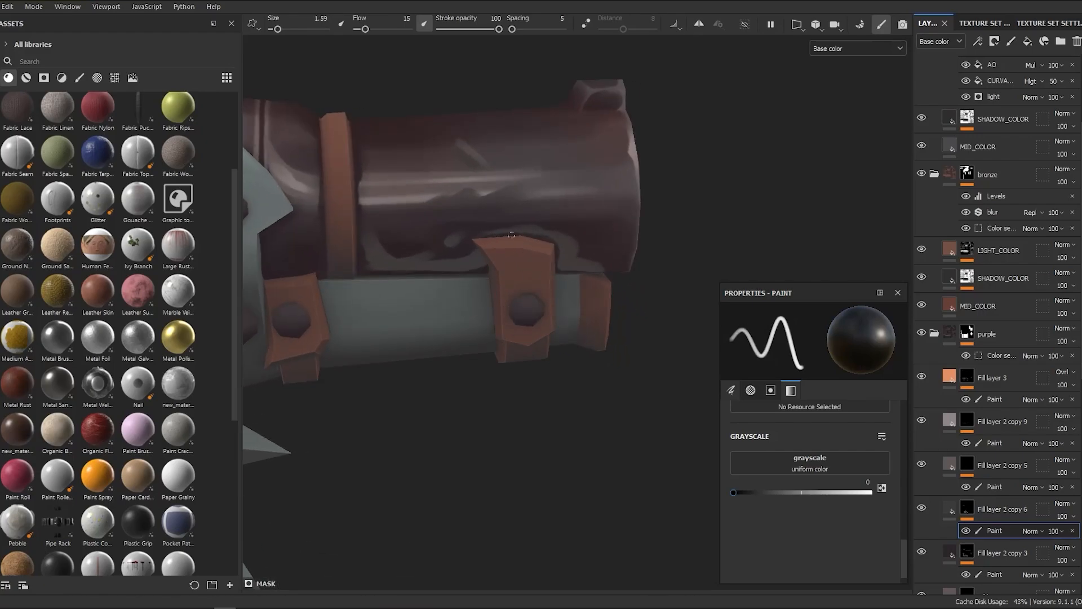
alt+right_drag(511, 235, 558, 377)
alt+drag(558, 376, 563, 349)
alt+right_drag(562, 350, 687, 377)
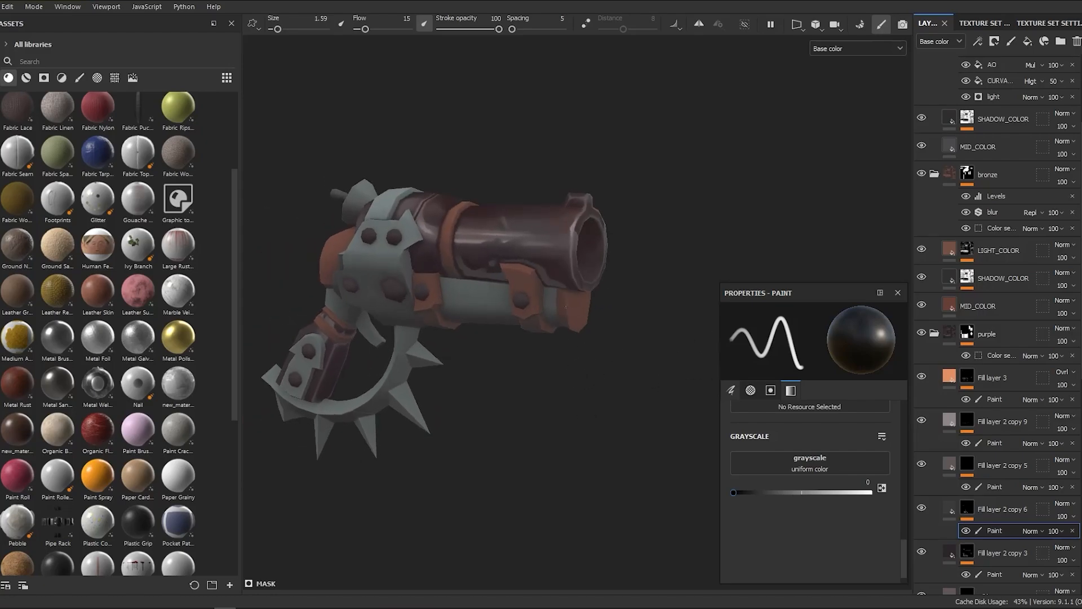
Step: Soften the patches on the lower barrel with a large black 27.64 brush
ctrl+right_drag(565, 306, 605, 306)
mouse_move(566, 306)
alt+right_down()
mouse_move(551, 356)
mouse_move(920, 512)
alt+right_up()
ctrl+right_drag(541, 290, 555, 290)
mouse_move(555, 289)
alt+mouse_down()
mouse_move(501, 296)
mouse_move(496, 265)
mouse_move(578, 249)
mouse_move(512, 343)
mouse_move(515, 272)
alt+mouse_up()
ctrl+right_drag(516, 270, 508, 267)
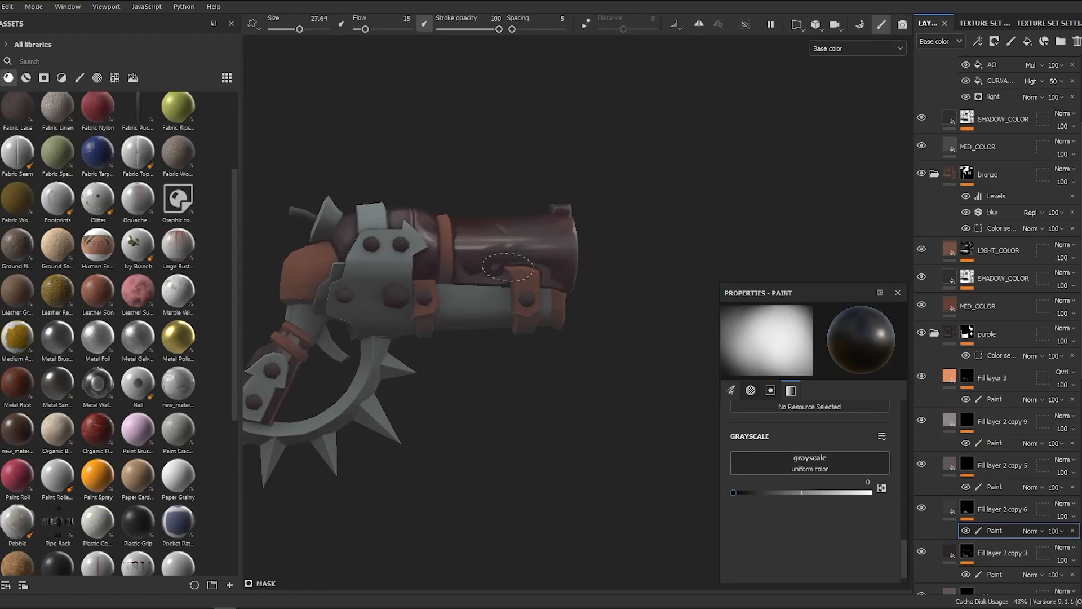
alt+drag(507, 267, 496, 276)
alt+right_drag(495, 276, 533, 277)
Step: Clean up the patch edges above the front clamp with a black 3.76 brush
ctrl+right_drag(533, 277, 507, 277)
alt+drag(496, 443, 521, 422)
ctrl+right_drag(521, 330, 514, 330)
alt+right_drag(514, 274, 601, 394)
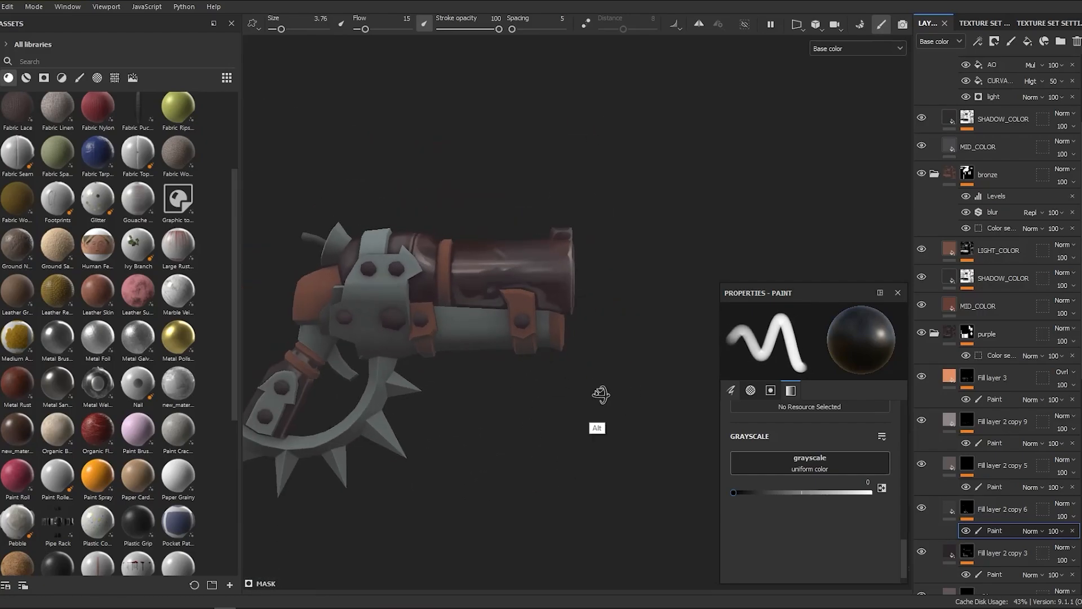
mouse_move(602, 394)
alt+mouse_down()
mouse_move(519, 433)
mouse_move(519, 414)
alt+mouse_up()
ctrl+right_drag(519, 413, 541, 414)
mouse_move(541, 414)
alt+mouse_down()
mouse_move(546, 271)
mouse_move(535, 351)
alt+mouse_up()
Step: Fade the lower barrel patches further with a large black 32.48 brush and review the whole pistol
mouse_move(535, 352)
ctrl+right_down()
mouse_move(560, 360)
mouse_move(639, 269)
ctrl+right_up()
alt+drag(639, 268, 528, 354)
alt+drag(540, 302, 551, 314)
alt+right_drag(551, 314, 587, 395)
alt+right_drag(550, 215, 589, 357)
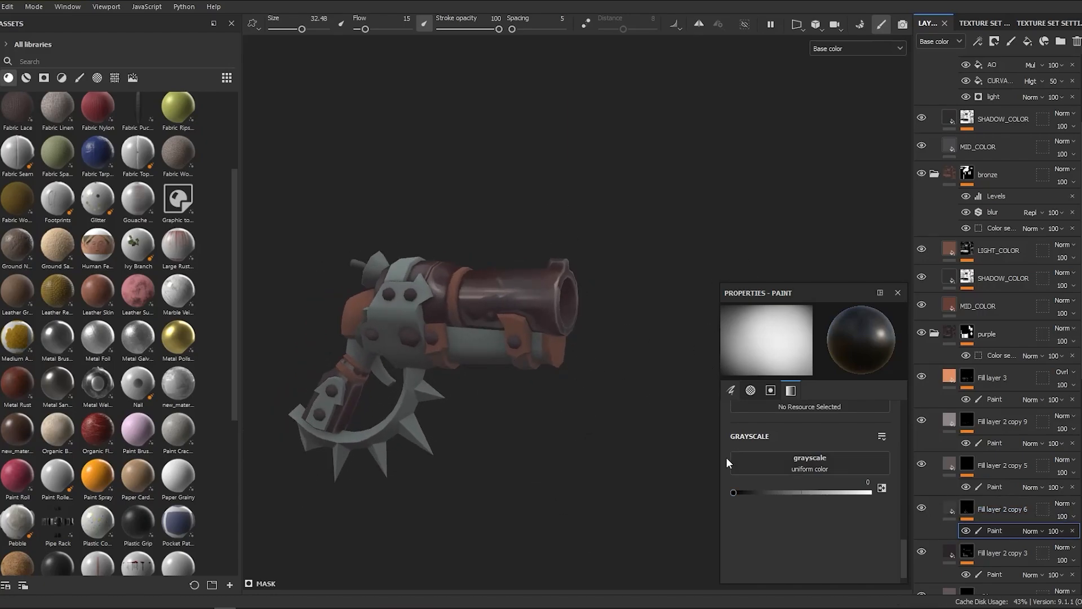
alt+drag(598, 384, 578, 396)
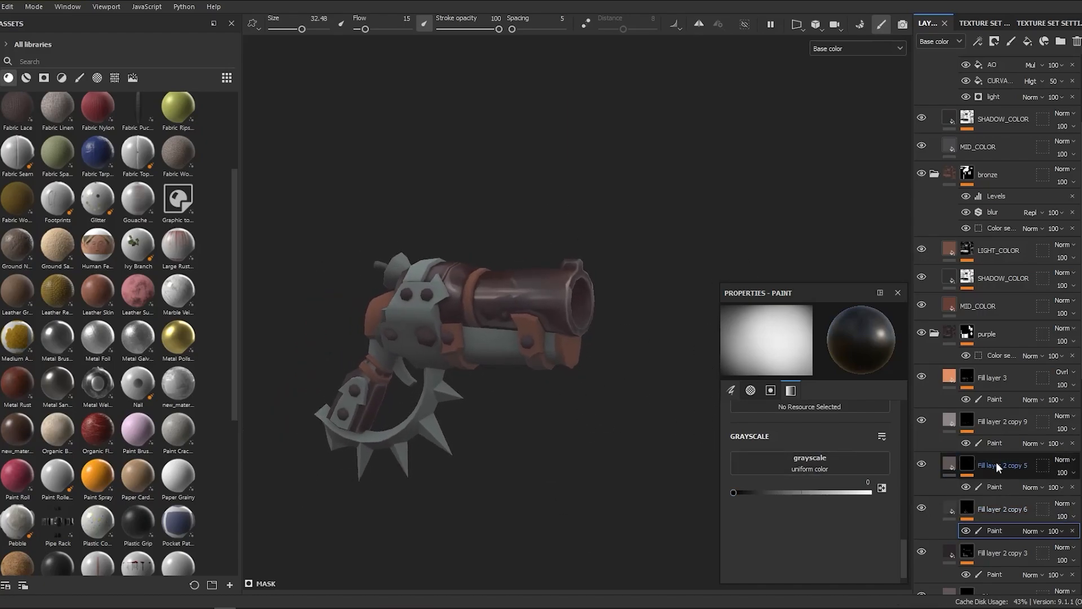
alt+middle_drag(599, 436, 650, 404)
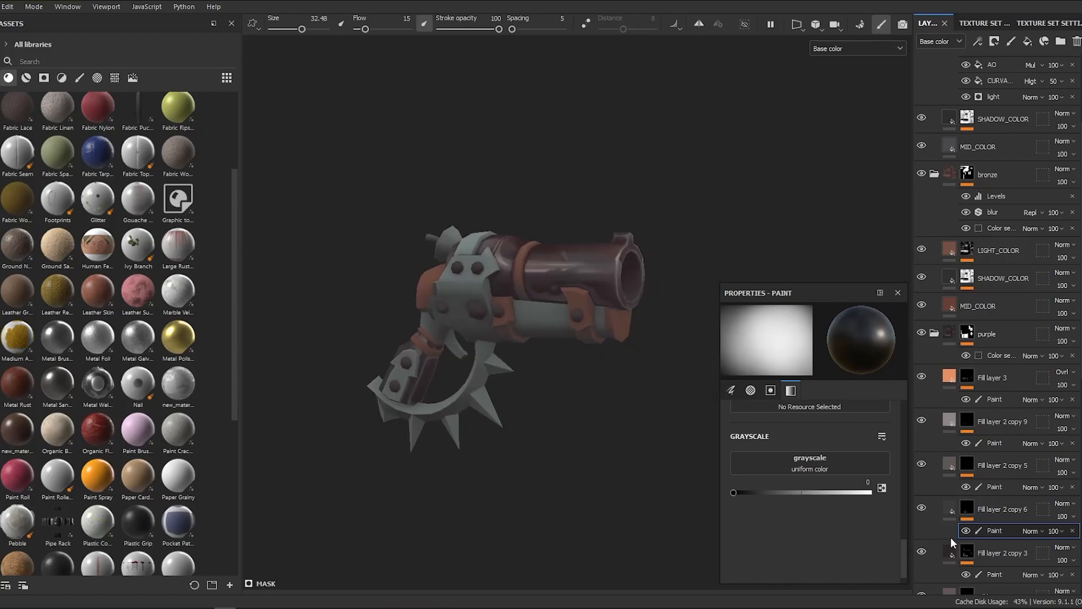
Step: Try a small light mark on the barrel above the front clamp in Fill layer 2 copy 5's mask with a white brush
click(1006, 487)
scroll(1065, 468, down, 1)
alt+right_drag(550, 226, 586, 383)
key(x)
ctrl+right_drag(563, 349, 531, 350)
alt+middle_drag(530, 349, 513, 394)
drag(578, 261, 573, 272)
Step: Duplicate Fill layer 2 copy 5, reset the duplicate's mask to black and darken its base colour
click(949, 429)
click(846, 491)
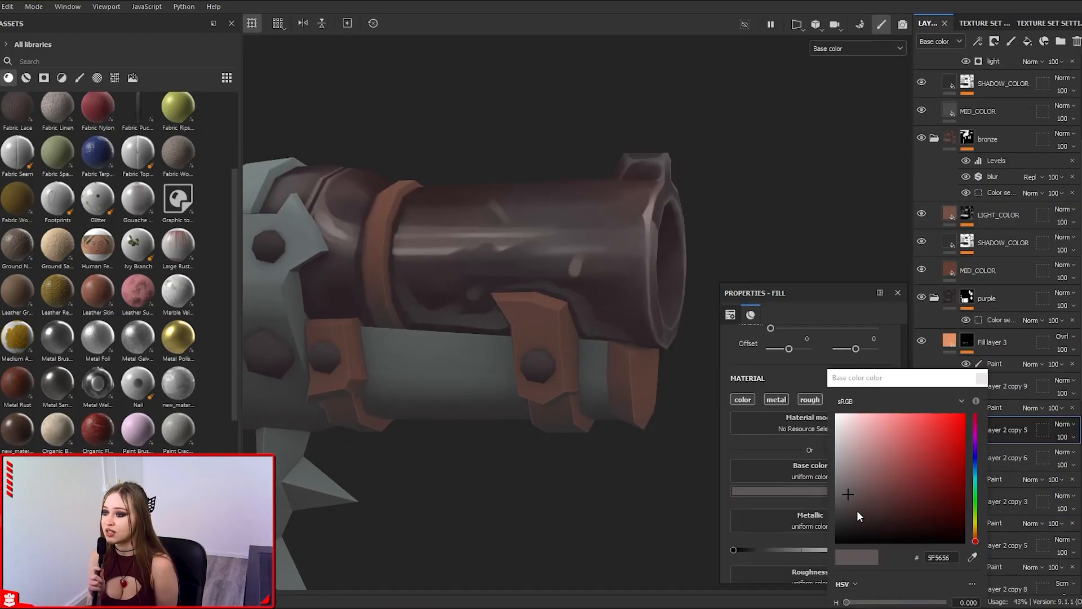
click(981, 378)
key(ctrl+d)
right_click(965, 432)
click(993, 313)
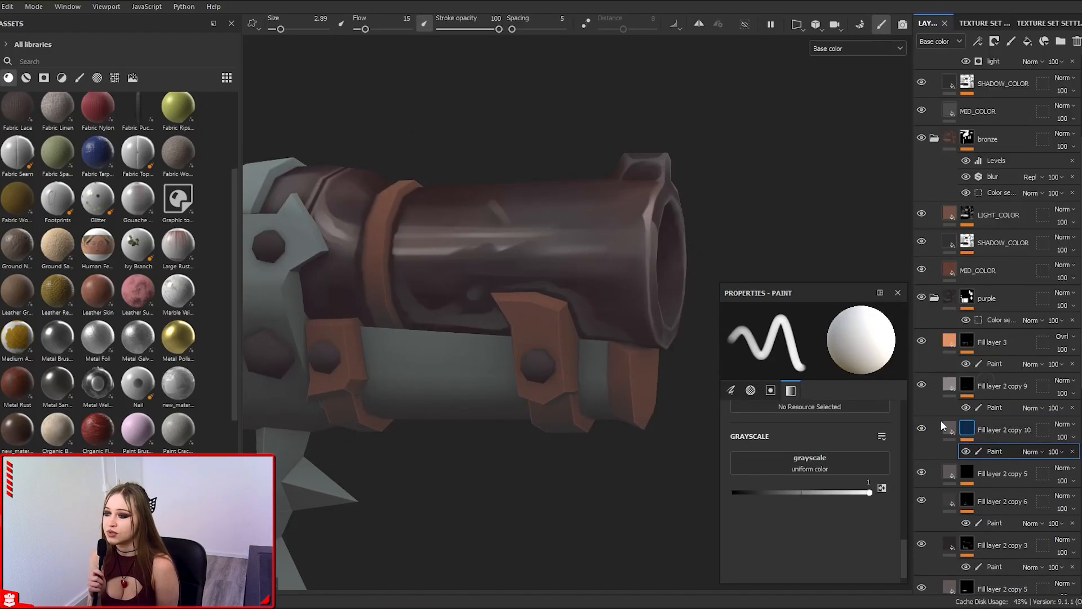
click(945, 426)
key(1)
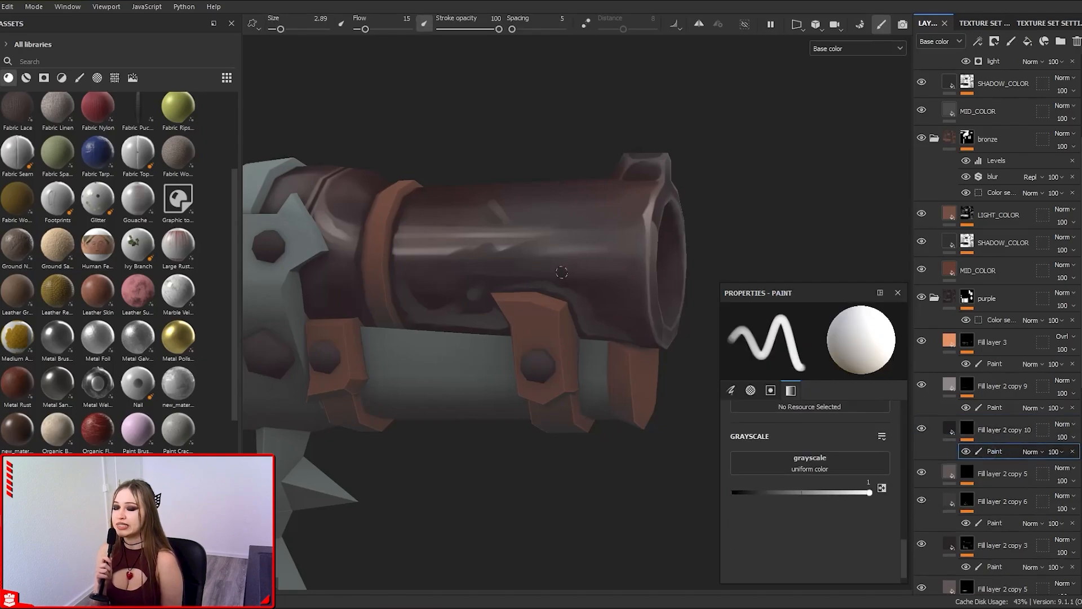
Step: Paint small dark dents on the barrel through Fill layer 2 copy 10's mask, correcting them with black
mouse_move(568, 266)
alt+right_down()
mouse_move(618, 282)
mouse_move(913, 495)
mouse_move(627, 389)
mouse_move(624, 254)
alt+right_up()
key(x)
alt+right_drag(575, 383, 582, 411)
ctrl+right_drag(582, 411, 553, 434)
alt+right_drag(612, 212, 586, 264)
ctrl+right_drag(586, 265, 566, 268)
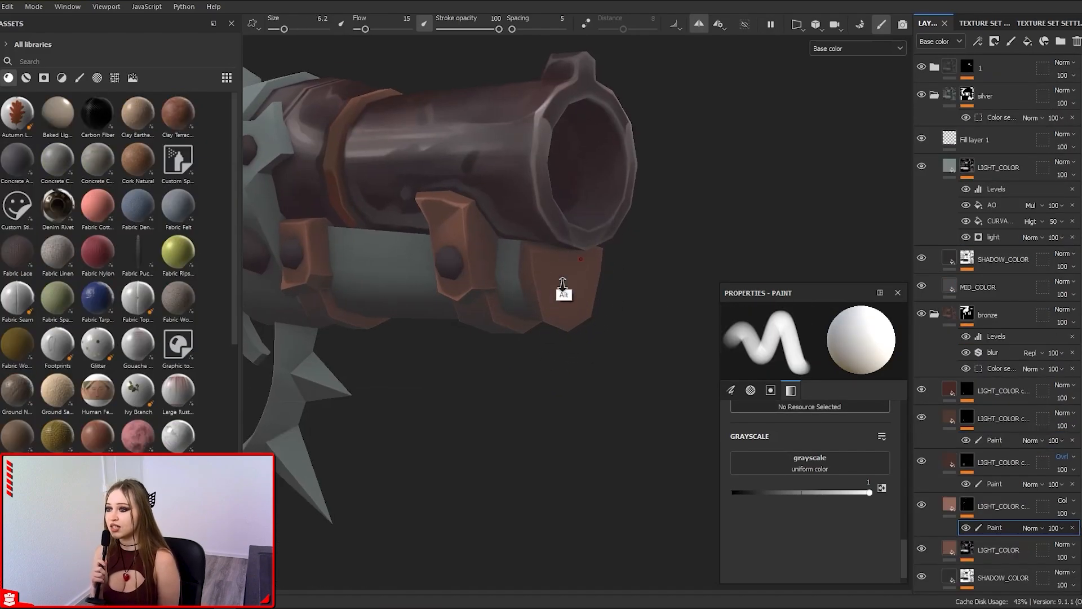
Step: Brighten the bronze end block below the muzzle in the Color-mode LIGHT_COLOR copy's mask with a white 2.92 brush, blending with black
alt+right_drag(562, 290, 563, 316)
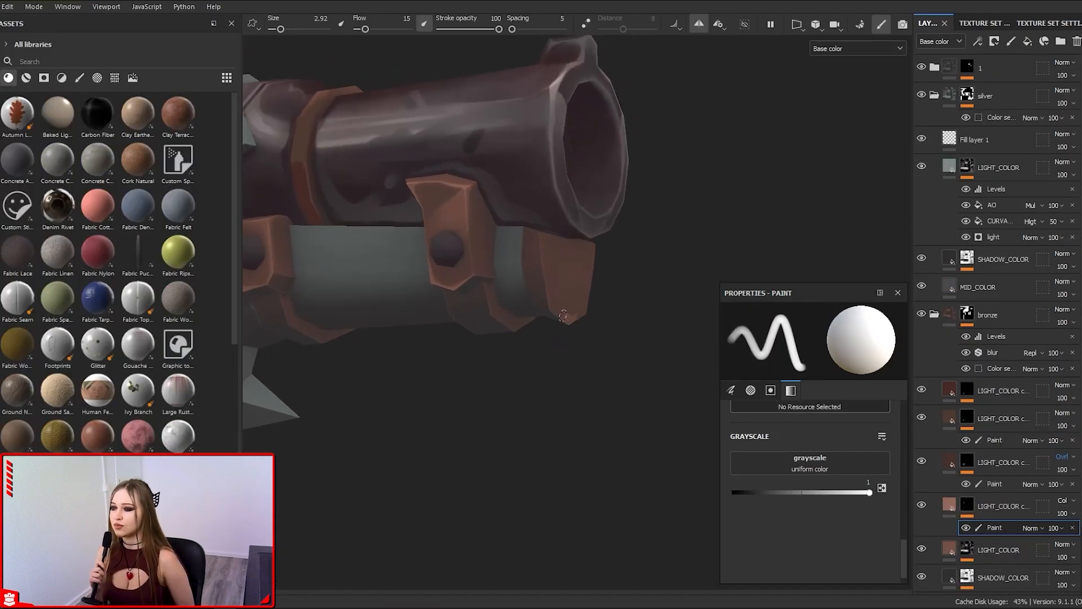
mouse_move(560, 254)
alt+mouse_down()
mouse_move(546, 251)
mouse_move(571, 358)
alt+mouse_up()
key(x)
ctrl+right_drag(570, 359, 626, 359)
alt+drag(586, 305, 536, 244)
alt+right_drag(547, 258, 495, 214)
click(881, 487)
Step: Paint fine orange highlights on the side and edges of the bronze end block with a white 1.24 brush
alt+drag(586, 265, 637, 214)
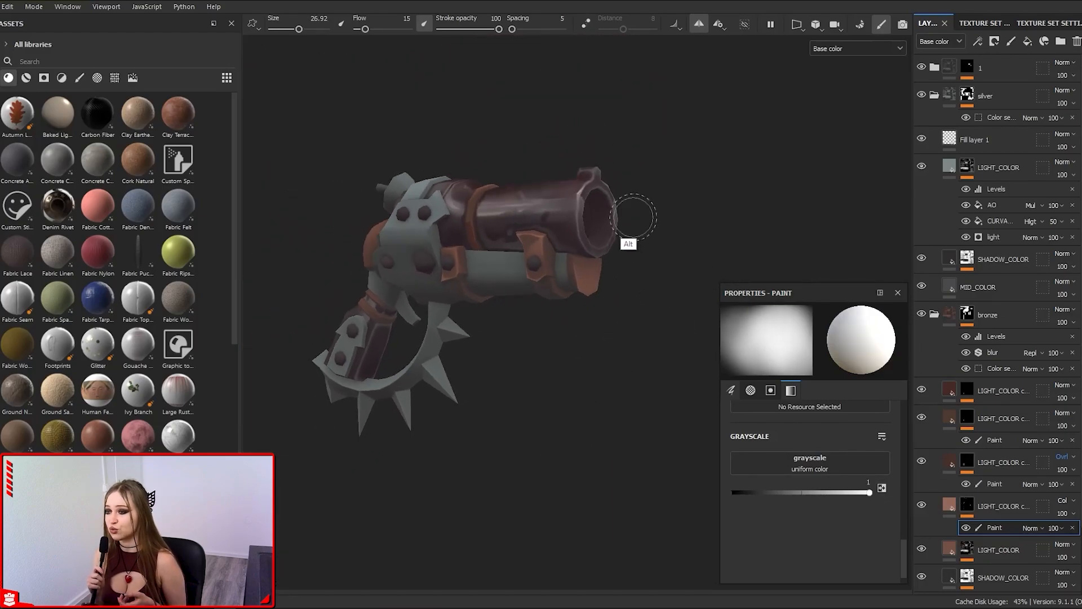
alt+right_drag(637, 215, 597, 254)
ctrl+right_drag(597, 253, 549, 253)
alt+drag(549, 254, 519, 293)
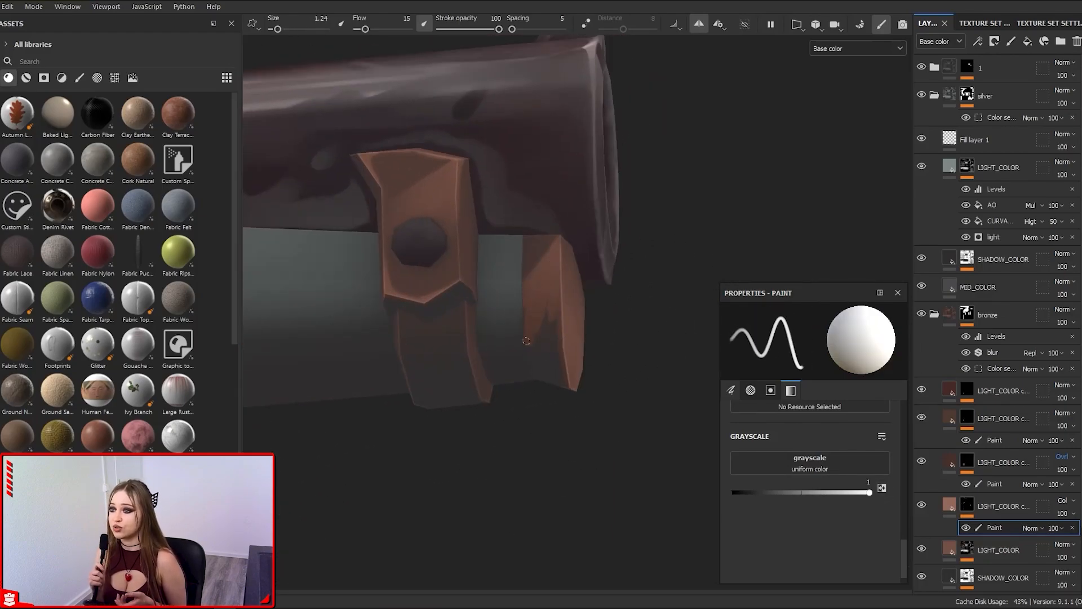
Step: Soften the bronze end block's highlights with black brushes of size 13.94 and 22.58
click(881, 487)
alt+drag(541, 333, 535, 361)
ctrl+right_drag(536, 367, 575, 366)
alt+right_drag(538, 267, 574, 249)
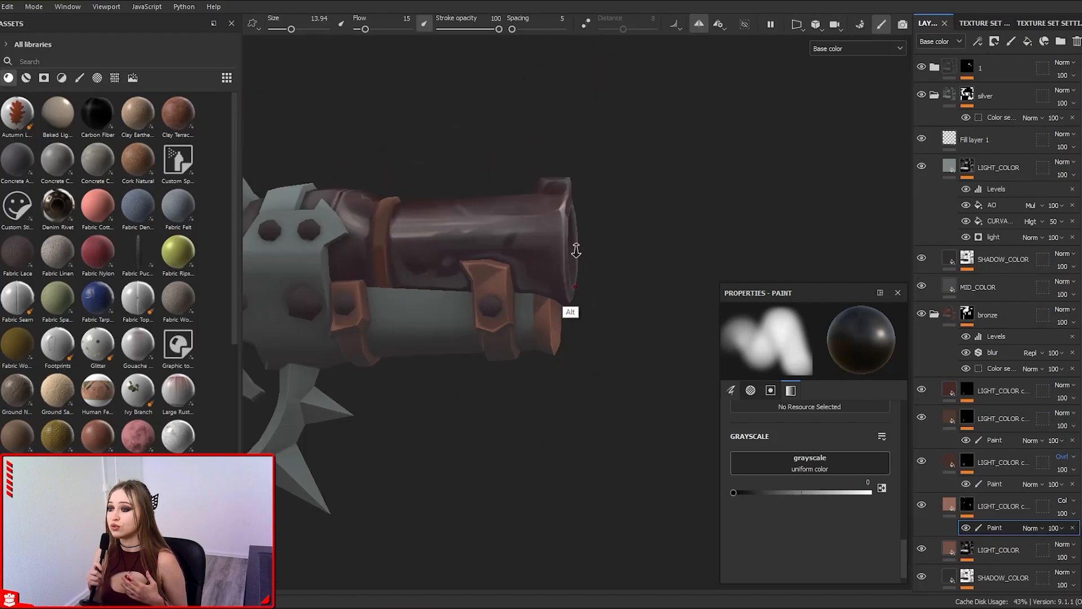
mouse_move(574, 249)
alt+mouse_down()
mouse_move(549, 346)
mouse_move(586, 282)
alt+mouse_up()
alt+right_drag(586, 281, 541, 242)
alt+drag(556, 401, 570, 387)
ctrl+right_drag(570, 387, 596, 386)
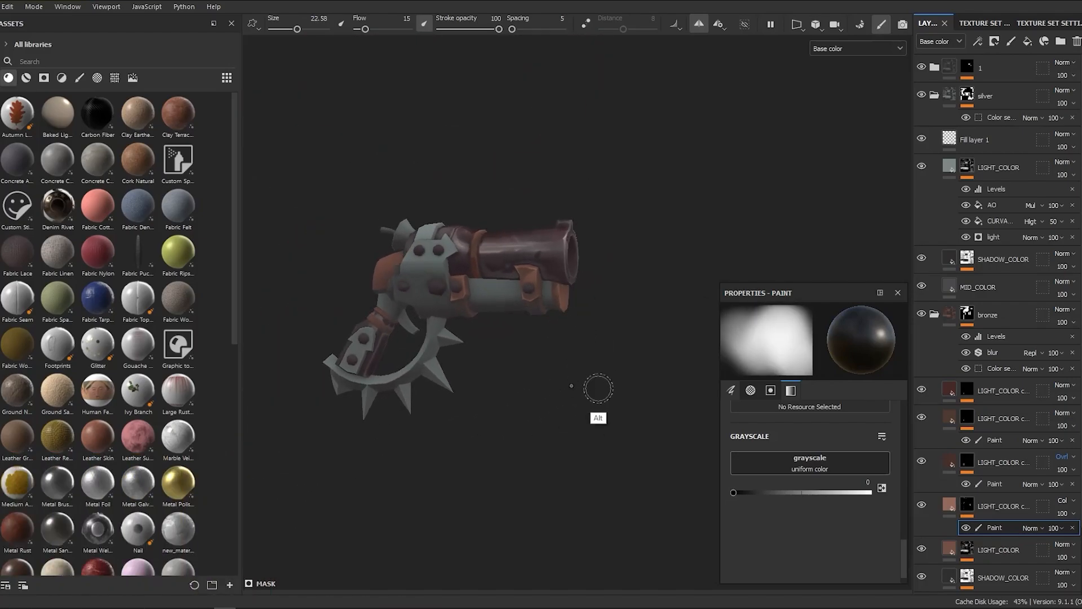
Step: Paint bright orange edge highlights along the rear bronze strap's lower section with a white 1.37 brush
key(x)
alt+right_drag(468, 333, 555, 500)
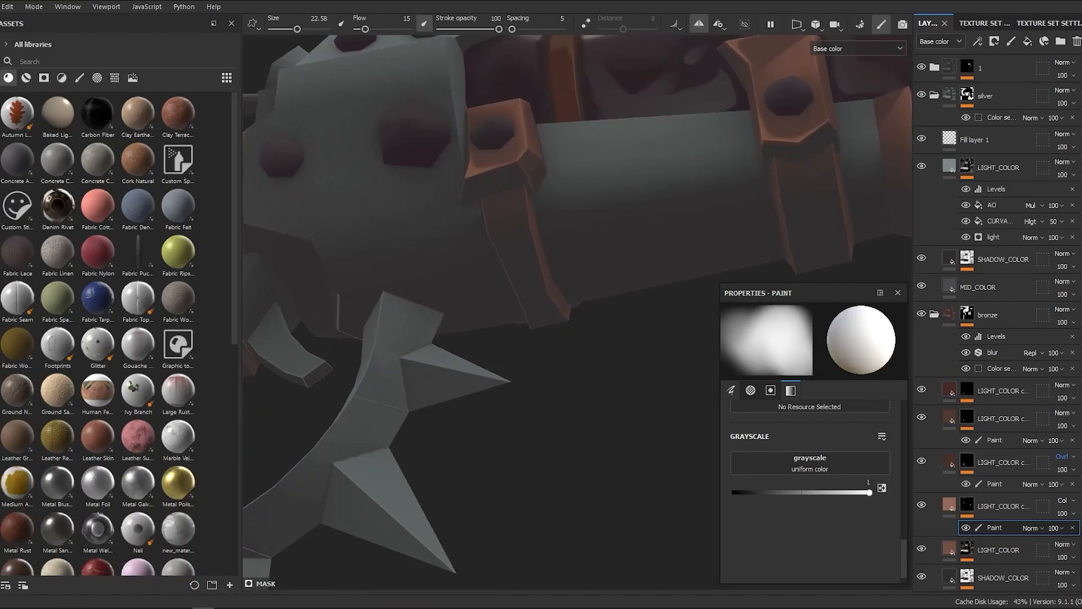
mouse_move(541, 338)
alt+mouse_down()
mouse_move(508, 273)
mouse_move(543, 159)
alt+mouse_up()
ctrl+right_drag(543, 159, 497, 159)
alt+drag(508, 195, 499, 163)
drag(499, 163, 490, 244)
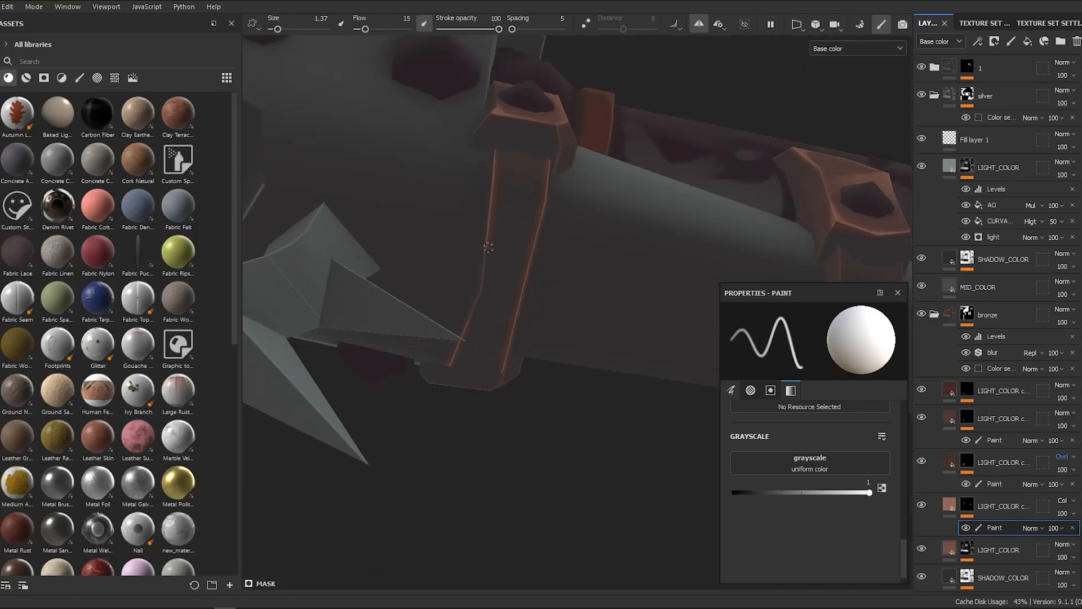
Step: Paint matching edge highlights down the lower section of the front bronze strap with the white 1.37 brush
alt+right_drag(490, 244, 454, 164)
alt+drag(637, 262, 507, 185)
alt+right_drag(507, 186, 563, 237)
drag(565, 166, 571, 242)
mouse_move(570, 243)
alt+mouse_down()
mouse_move(535, 234)
mouse_move(560, 208)
alt+mouse_up()
alt+right_drag(560, 207, 572, 254)
alt+drag(572, 254, 664, 34)
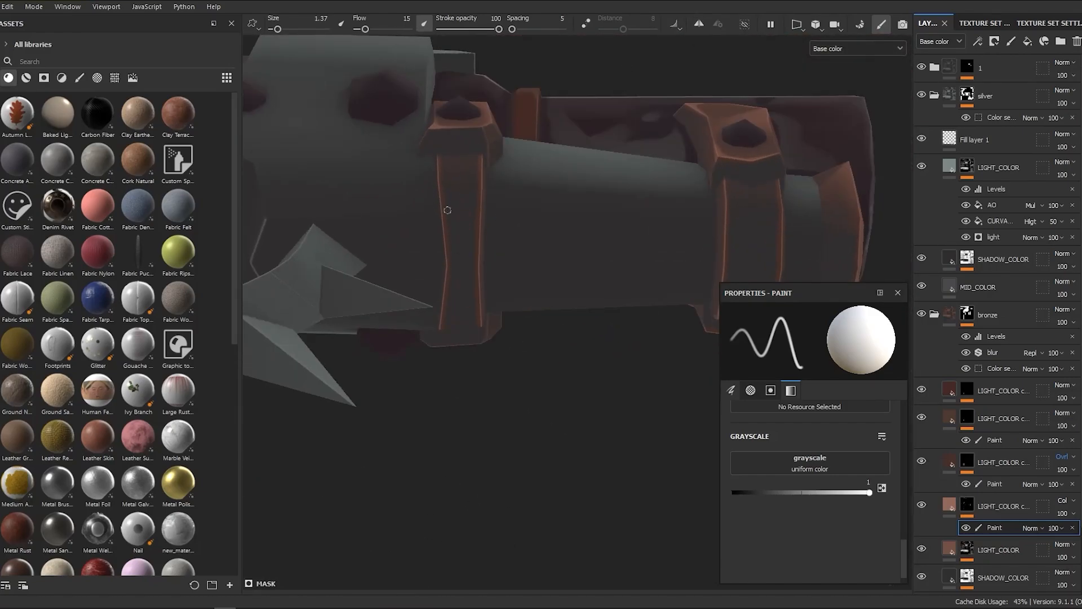
Step: Add small warm accent patches inside the rear strap's lower section with a 0.54 brush, trimming them with black
scroll(474, 206, up, 2)
ctrl+right_drag(480, 206, 468, 206)
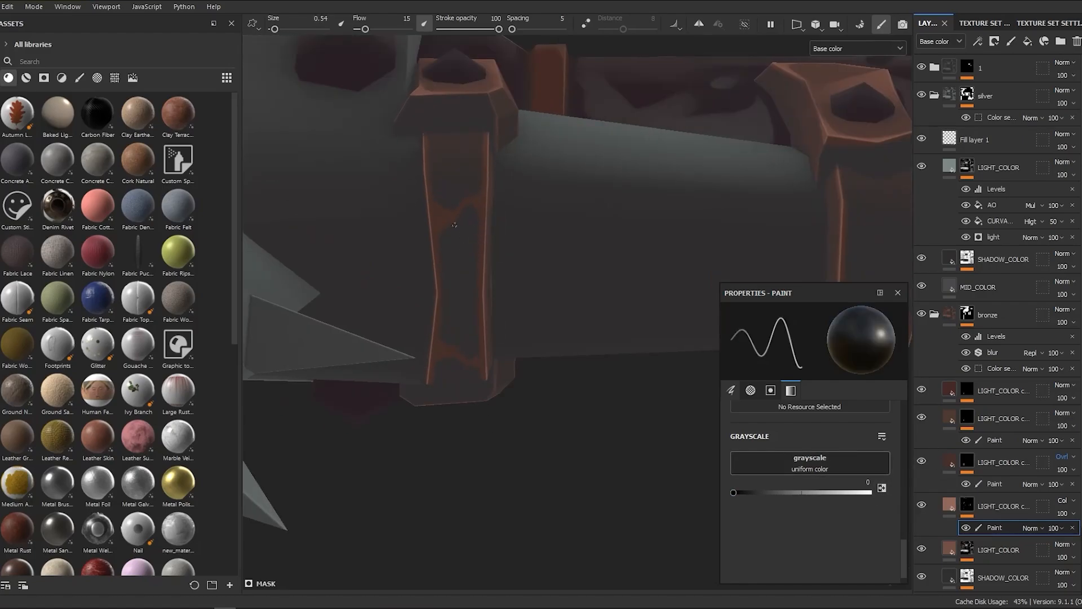
scroll(454, 225, down, 3)
key(x)
Step: Paint fine warm accents on the front strap's lower section with a white 0.89 brush
mouse_move(478, 241)
alt+mouse_down()
mouse_move(244, 355)
mouse_move(510, 254)
alt+mouse_up()
mouse_move(491, 344)
alt+mouse_down()
mouse_move(576, 183)
mouse_move(521, 405)
mouse_move(555, 293)
alt+mouse_up()
scroll(568, 194, up, 2)
scroll(520, 191, down, 2)
scroll(564, 202, up, 2)
ctrl+right_drag(564, 202, 548, 202)
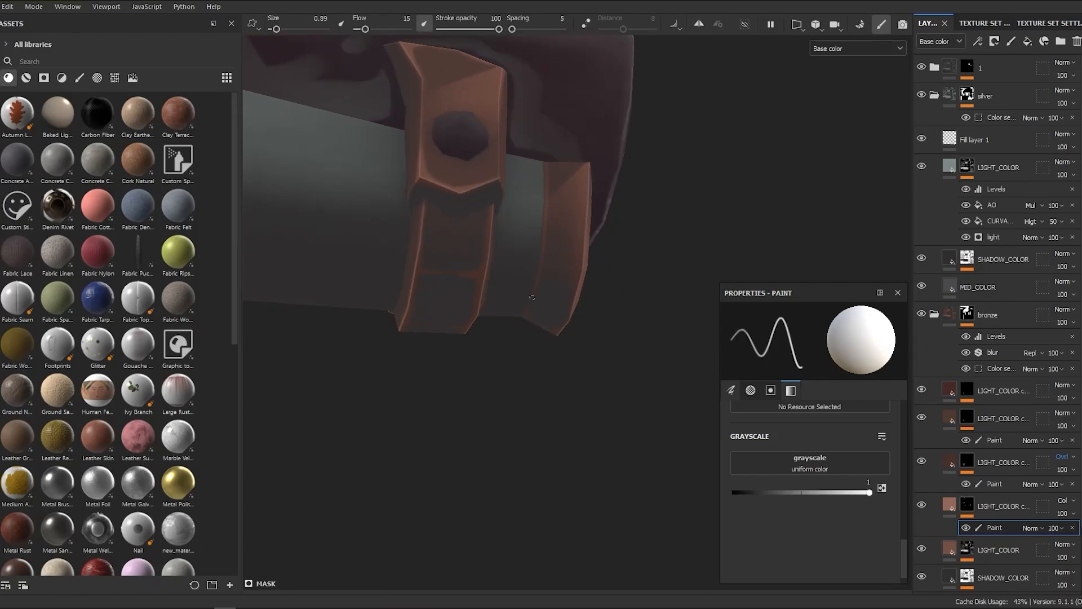
Step: Paint the first warm highlights on the two bronze rings around the grip with an enlarged white brush
scroll(545, 242, down, 4)
alt+drag(545, 242, 575, 413)
alt+right_drag(575, 413, 572, 341)
alt+middle_drag(372, 289, 463, 282)
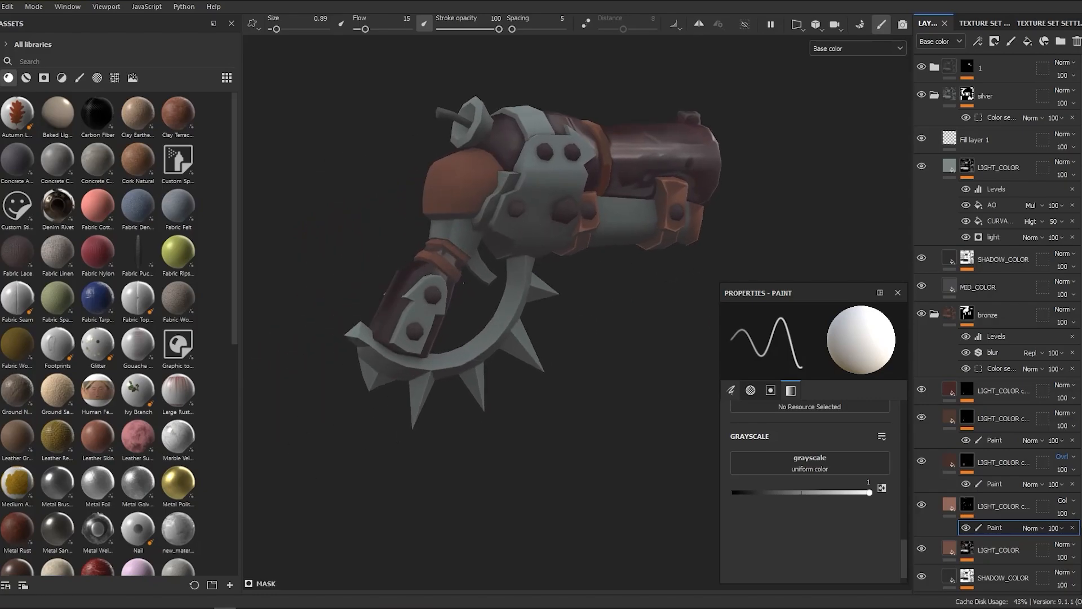
scroll(418, 330, up, 6)
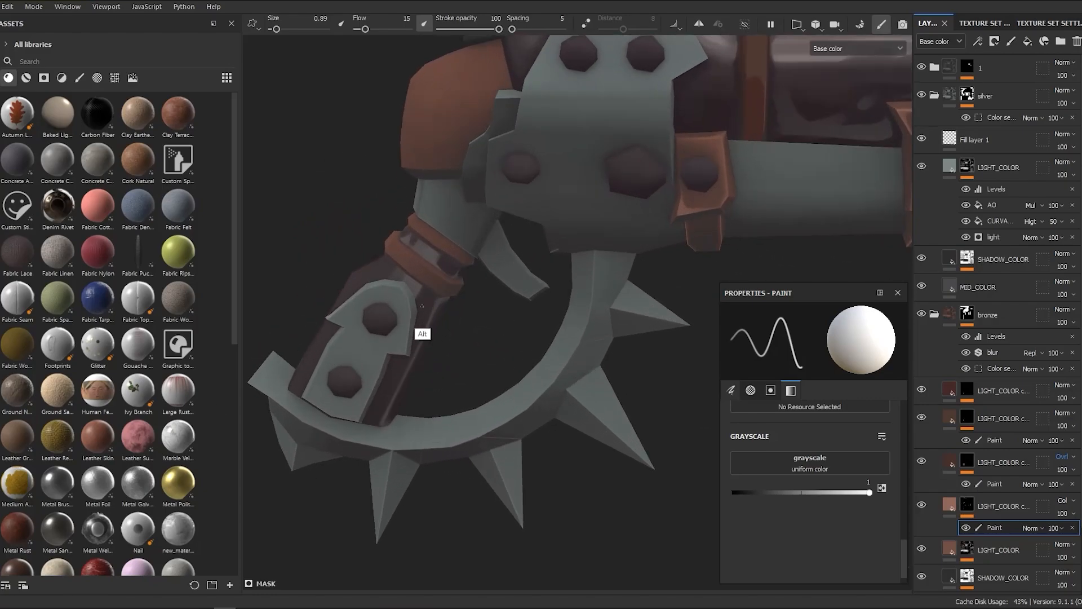
mouse_move(382, 238)
alt+mouse_down()
mouse_move(466, 264)
mouse_move(404, 209)
alt+mouse_up()
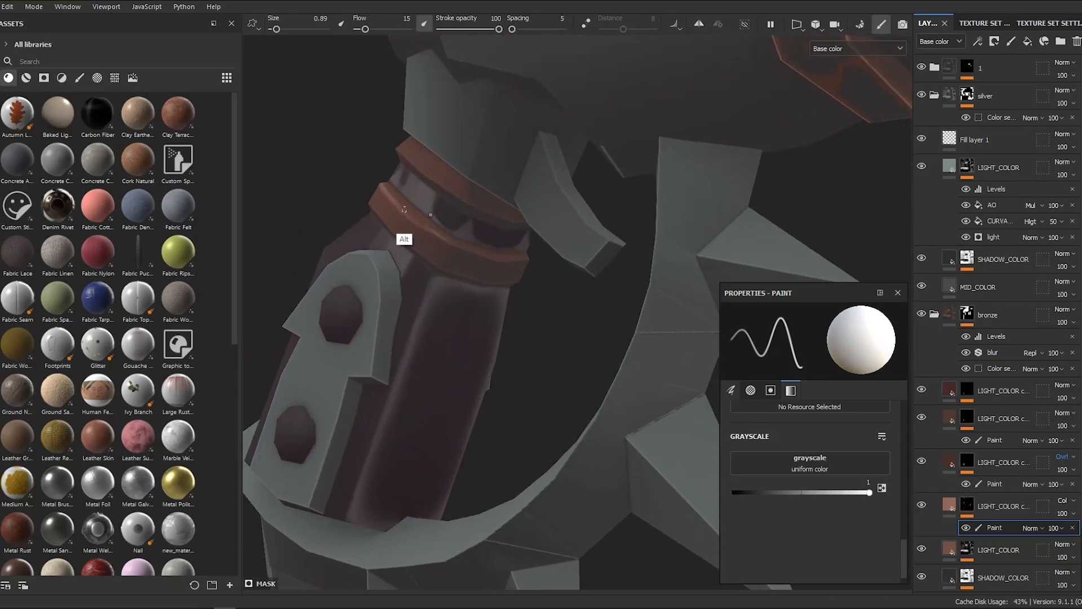
ctrl+right_drag(459, 246, 477, 247)
mouse_move(478, 246)
alt+mouse_down()
mouse_move(567, 295)
mouse_move(416, 178)
alt+mouse_up()
ctrl+right_drag(416, 178, 439, 178)
alt+drag(439, 178, 397, 176)
Step: Soften the highlights on the bronze grip rings with a black 4.09 brush
key(x)
ctrl+right_drag(510, 234, 533, 234)
alt+drag(533, 234, 375, 158)
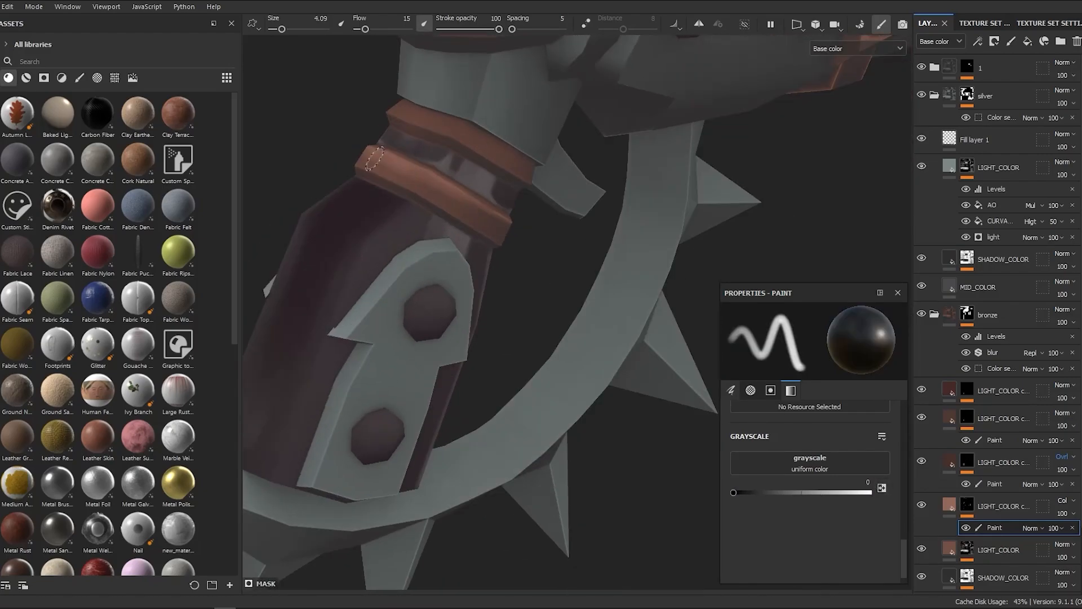
alt+drag(494, 225, 457, 217)
Step: Paint thin edge highlights on the grip rings with a white 0.8 brush and blend them with black
key(x)
mouse_move(581, 336)
alt+mouse_down()
mouse_move(482, 212)
mouse_move(478, 225)
mouse_move(555, 336)
alt+mouse_up()
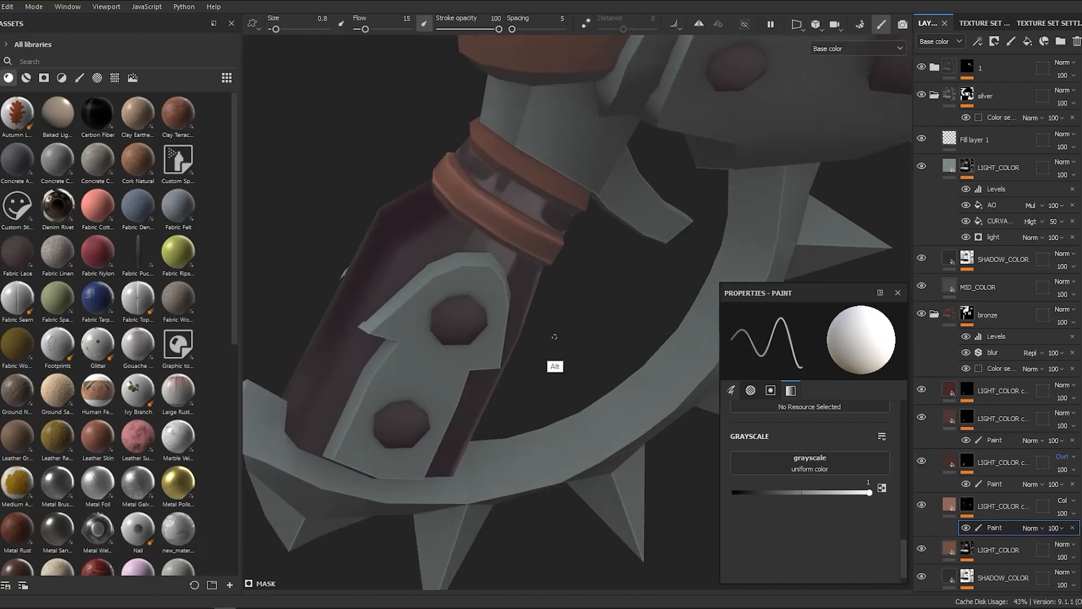
alt+right_drag(554, 336, 416, 175)
alt+drag(461, 204, 473, 159)
key(x)
alt+right_drag(507, 169, 491, 6)
Step: Brighten the grip rings with white brushes of size 2.83 and 1.39, blending with a black 4.84 brush
click(870, 492)
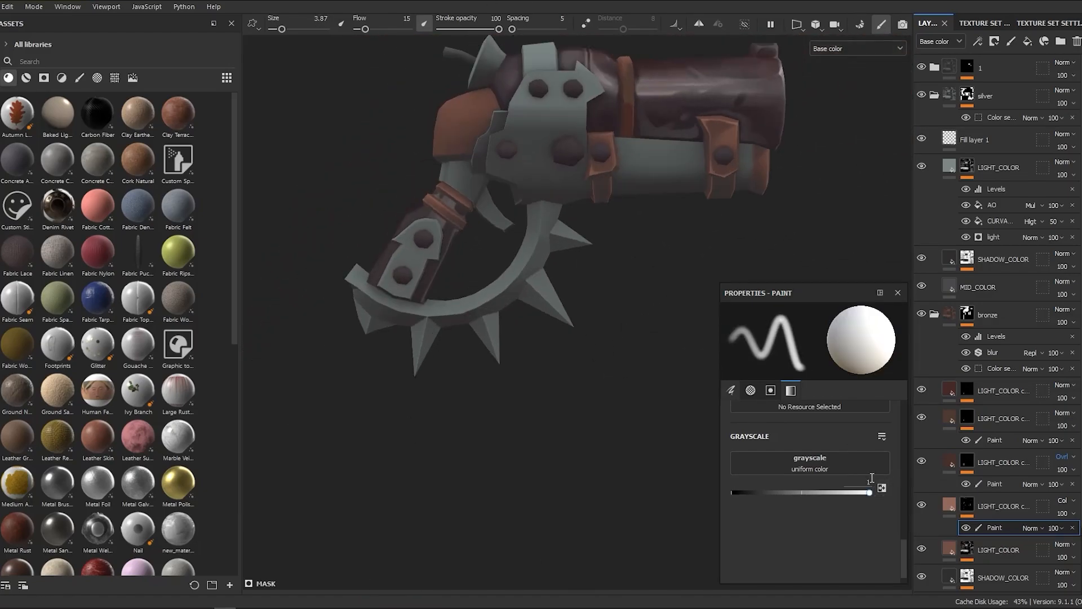
scroll(436, 199, up, 5)
scroll(420, 186, up, 1)
mouse_move(421, 186)
ctrl+right_down()
mouse_move(436, 205)
mouse_move(688, 212)
mouse_move(527, 353)
mouse_move(493, 263)
mouse_move(502, 188)
ctrl+right_up()
click(732, 492)
scroll(438, 210, up, 3)
key(x)
ctrl+right_drag(502, 189, 494, 189)
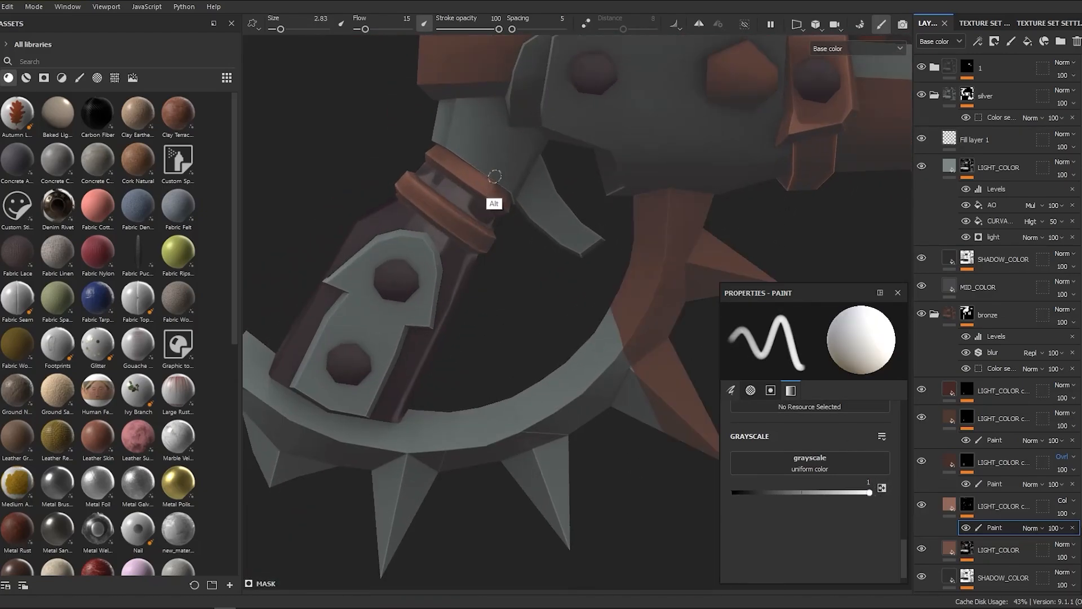
scroll(493, 165, up, 1)
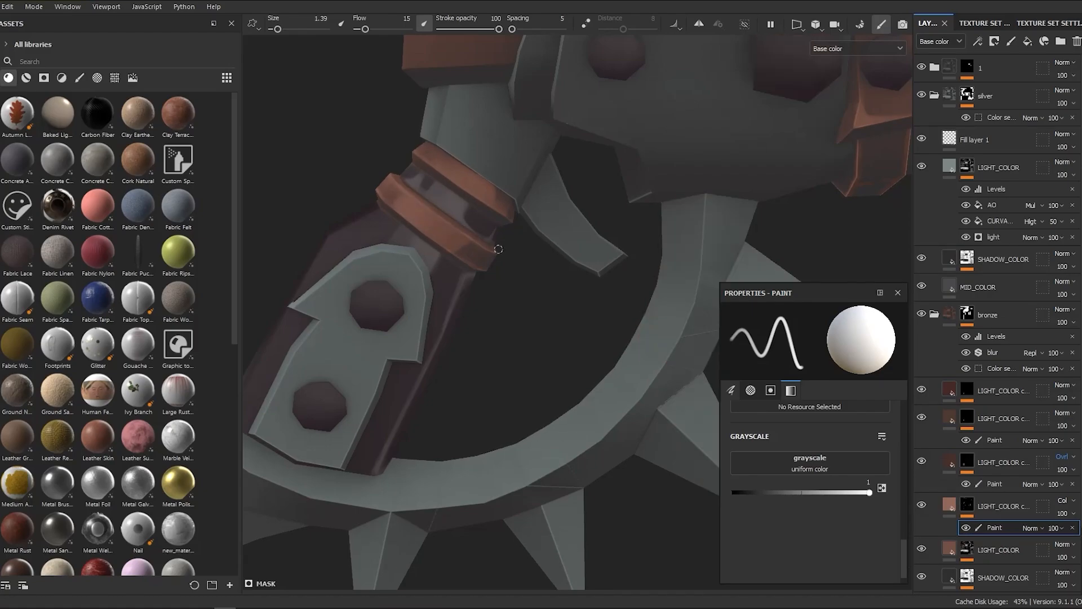
ctrl+right_drag(419, 216, 424, 221)
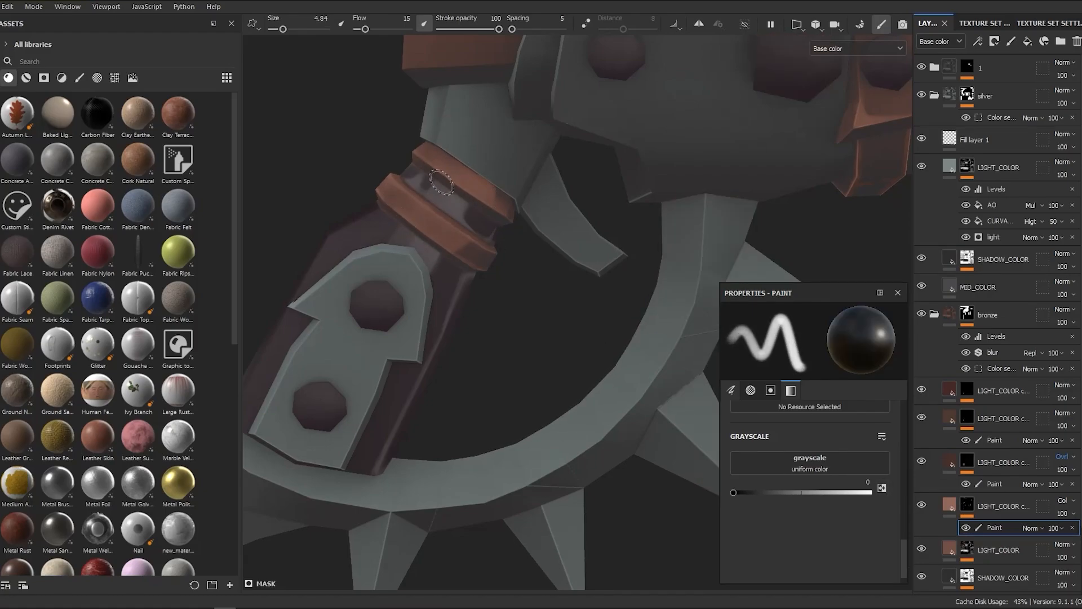
Step: Paint highlights on the opposite side of the bronze grip rings with a white 2.82 brush
click(869, 492)
scroll(483, 267, down, 5)
alt+drag(479, 394, 544, 383)
scroll(544, 384, up, 4)
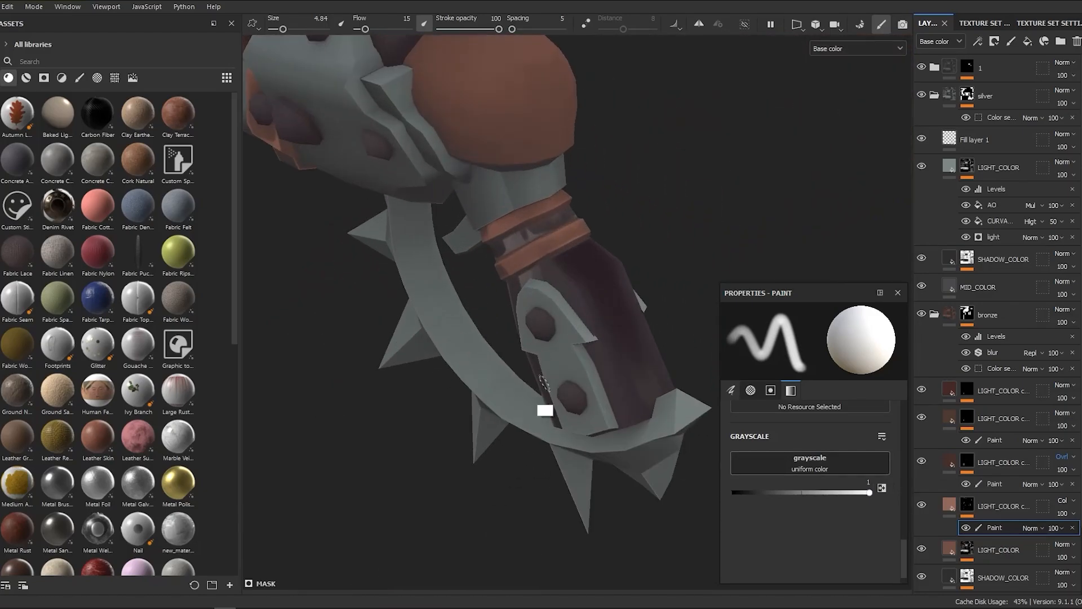
scroll(544, 383, down, 4)
scroll(568, 261, up, 4)
ctrl+right_drag(476, 246, 468, 246)
mouse_move(468, 246)
alt+mouse_down()
mouse_move(495, 199)
mouse_move(478, 200)
mouse_move(558, 208)
mouse_move(558, 251)
mouse_move(676, 244)
mouse_move(704, 254)
alt+mouse_up()
scroll(676, 244, down, 5)
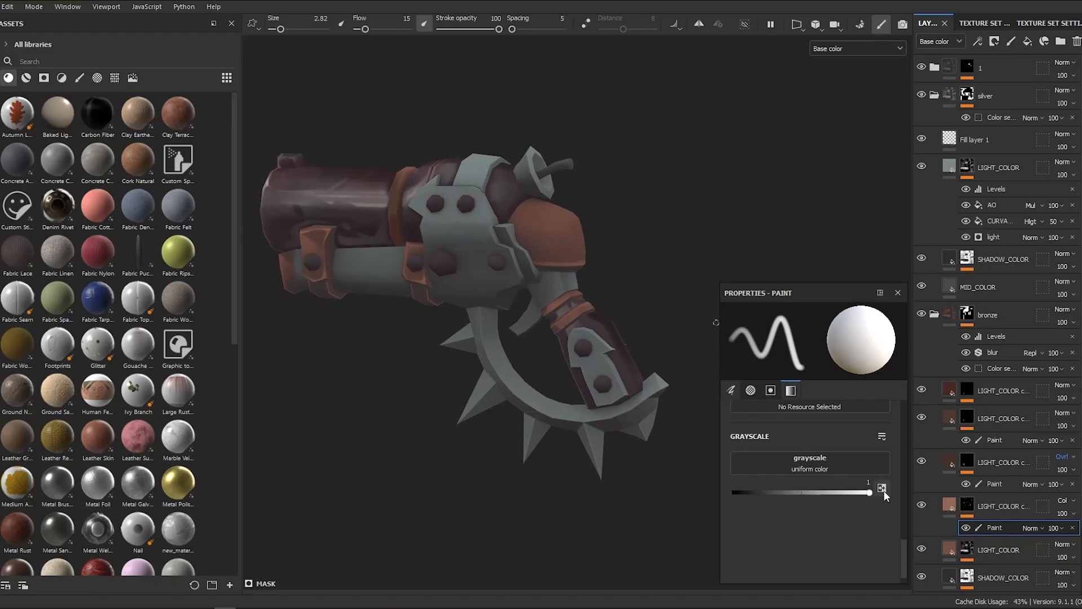
Step: Refine the warm highlights on the bronze parts through the Color-mode mask, toggling symmetry and alternating white and black
click(882, 488)
scroll(586, 361, up, 4)
mouse_move(428, 225)
alt+mouse_down()
mouse_move(473, 197)
mouse_move(593, 180)
mouse_move(676, 49)
mouse_move(499, 174)
mouse_move(606, 49)
mouse_move(509, 222)
mouse_move(496, 428)
mouse_move(529, 335)
mouse_move(665, 315)
mouse_move(665, 344)
alt+mouse_up()
key(l)
scroll(499, 175, down, 5)
key(x)
ctrl+right_drag(496, 192, 529, 193)
key(l)
alt+drag(507, 201, 676, 219)
mouse_move(518, 198)
alt+mouse_down()
mouse_move(604, 363)
mouse_move(905, 485)
mouse_move(986, 485)
alt+mouse_up()
Step: Blend the bronze highlights from several angles with resized brushes, alternating mask values
scroll(530, 192, up, 4)
key(x)
ctrl+right_drag(530, 192, 564, 191)
mouse_move(637, 169)
alt+mouse_down()
mouse_move(549, 158)
mouse_move(563, 198)
mouse_move(647, 194)
mouse_move(505, 198)
mouse_move(518, 219)
alt+mouse_up()
ctrl+right_drag(518, 219, 524, 220)
alt+drag(523, 219, 383, 215)
scroll(507, 214, down, 3)
scroll(476, 236, up, 4)
key(x)
Step: Touch up the remaining bronze highlights in the Color-mode mask with white and black brushes of varying size
alt+middle_drag(476, 237, 503, 276)
ctrl+right_drag(503, 219, 454, 220)
alt+right_drag(475, 219, 725, 440)
alt+drag(725, 439, 451, 316)
key(x)
ctrl+right_drag(507, 281, 546, 281)
key(x)
mouse_move(546, 281)
alt+mouse_down()
mouse_move(570, 265)
mouse_move(441, 255)
mouse_move(519, 321)
mouse_move(534, 394)
alt+mouse_up()
key(x)
ctrl+right_drag(534, 394, 536, 394)
scroll(536, 394, down, 2)
mouse_move(535, 394)
alt+mouse_down()
mouse_move(544, 350)
mouse_move(496, 264)
mouse_move(595, 265)
mouse_move(616, 299)
mouse_move(543, 391)
mouse_move(584, 455)
mouse_move(563, 404)
mouse_move(536, 388)
alt+mouse_up()
scroll(450, 225, up, 2)
Step: Add a paint layer above the topmost LIGHT_COLOR copy in the bronze folder and set the brush size to 2.25
click(991, 390)
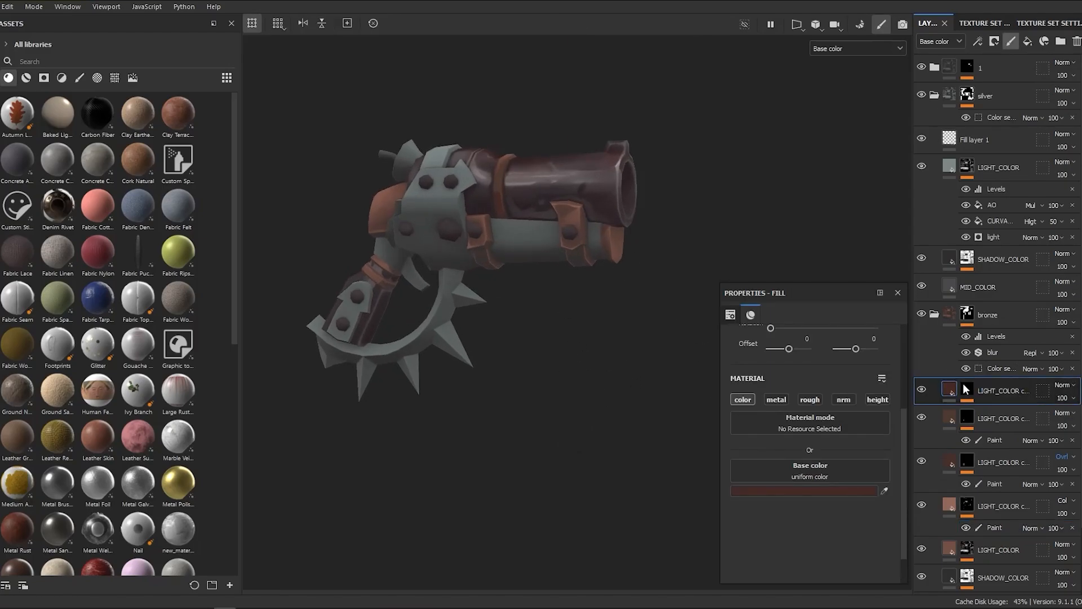
click(1010, 41)
click(579, 253)
scroll(579, 227, up, 4)
ctrl+right_drag(586, 285, 566, 285)
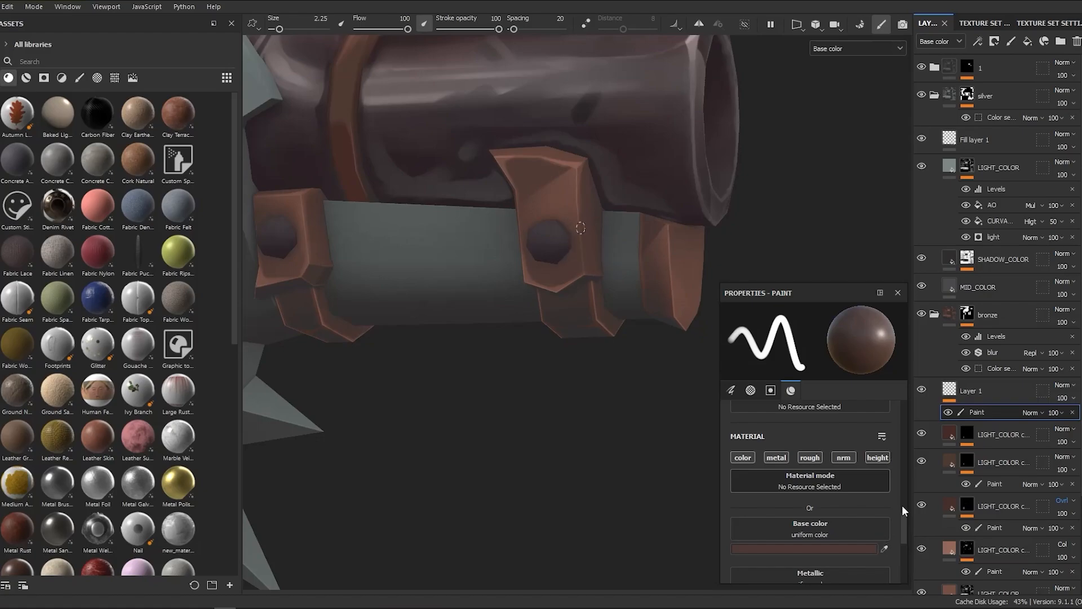
Step: Sample a bronze tone from the front strap and paint over it with a 3.24 brush and symmetry on
key(p)
click(569, 257)
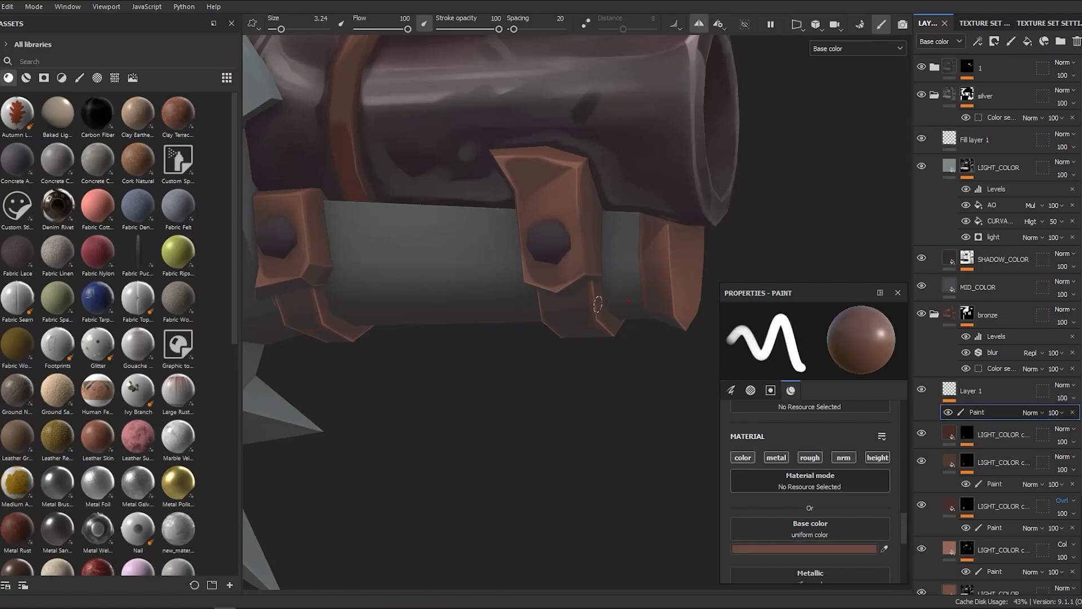
scroll(566, 187, down, 3)
scroll(593, 251, up, 3)
alt+drag(563, 352, 580, 341)
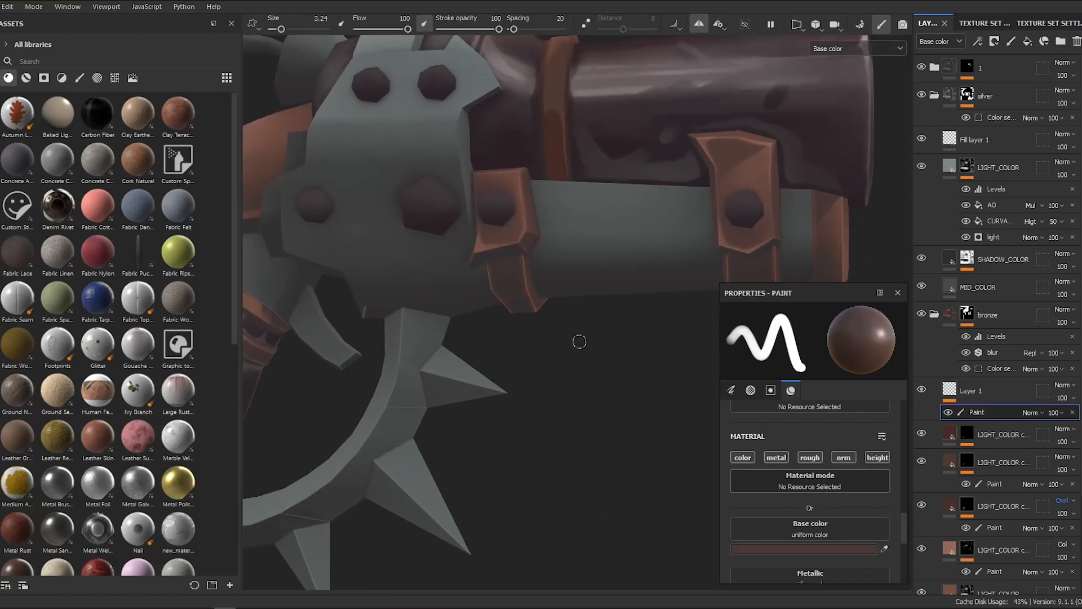
Step: Touch up the rear bronze strap with colours sampled from it, using a 3.24 brush at flow 40
click(480, 242)
scroll(482, 244, up, 2)
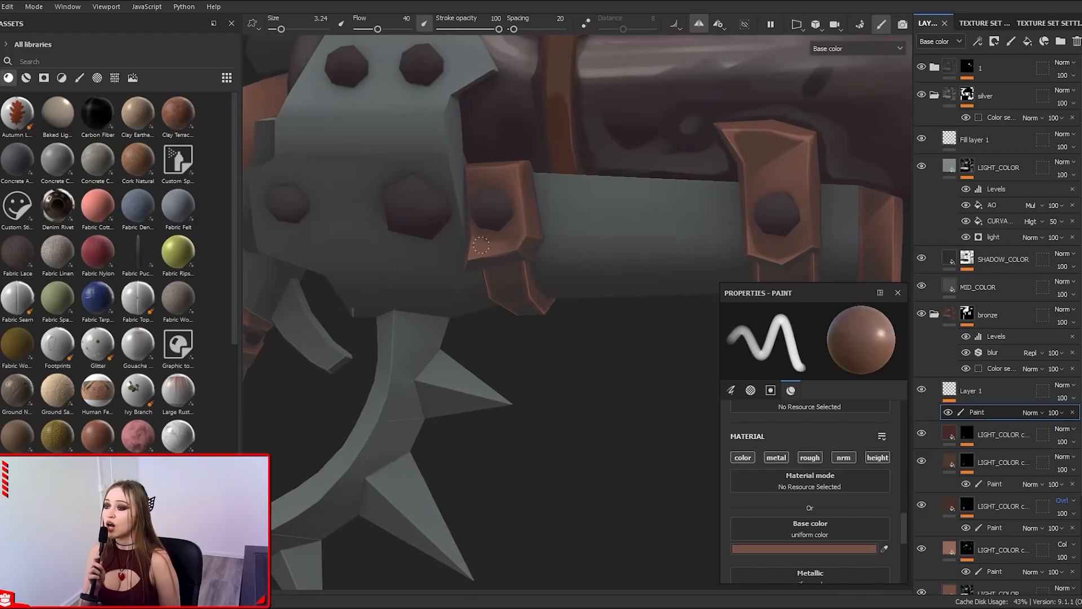
key(p)
alt+drag(682, 401, 552, 352)
click(493, 251)
scroll(502, 399, down, 4)
scroll(540, 352, up, 3)
Step: Choose a dark reddish brown and paint the rear strap's lower section with a 2.37 brush
click(871, 549)
click(906, 492)
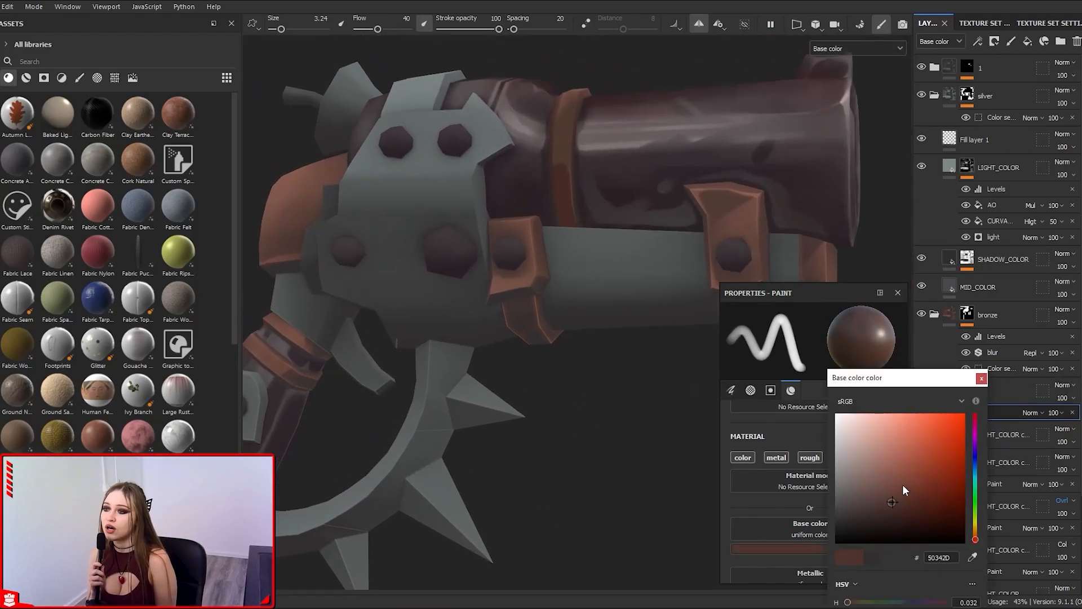
mouse_move(502, 235)
alt+mouse_down()
mouse_move(500, 246)
mouse_move(531, 218)
mouse_move(623, 244)
mouse_move(556, 314)
alt+mouse_up()
scroll(500, 246, down, 2)
scroll(516, 232, up, 3)
key(bracketleft)
scroll(527, 230, down, 4)
scroll(556, 314, up, 4)
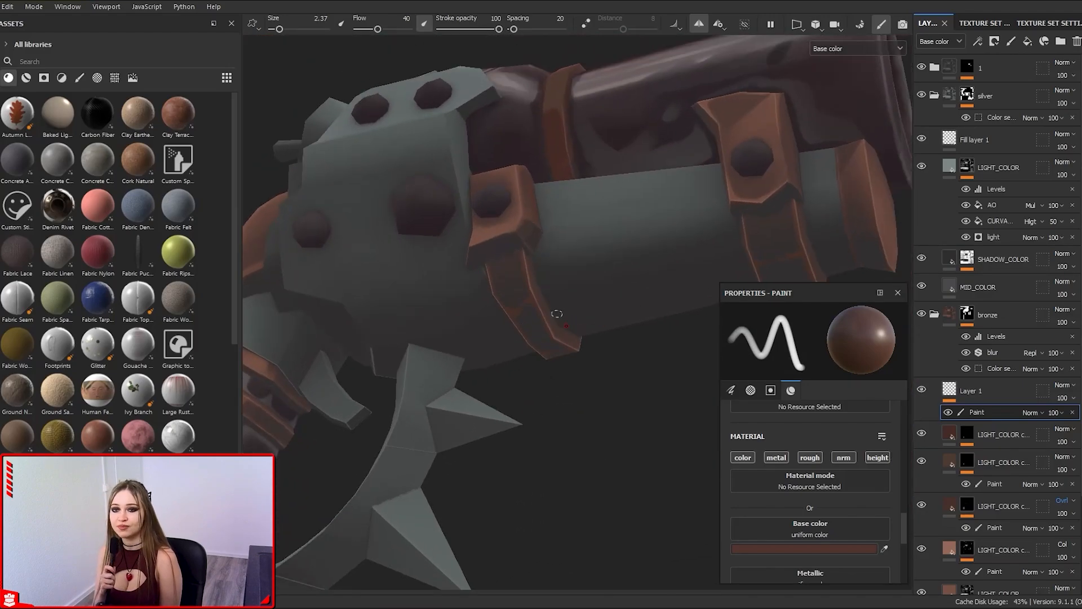
Step: Set the base colour to 403736 and paint grey-brown shading on the rear strap's lower section with a 1.48 brush at flow 42
click(827, 548)
click(854, 507)
click(981, 378)
alt+drag(518, 248, 498, 252)
scroll(498, 252, up, 1)
key(bracketleft)
click(836, 546)
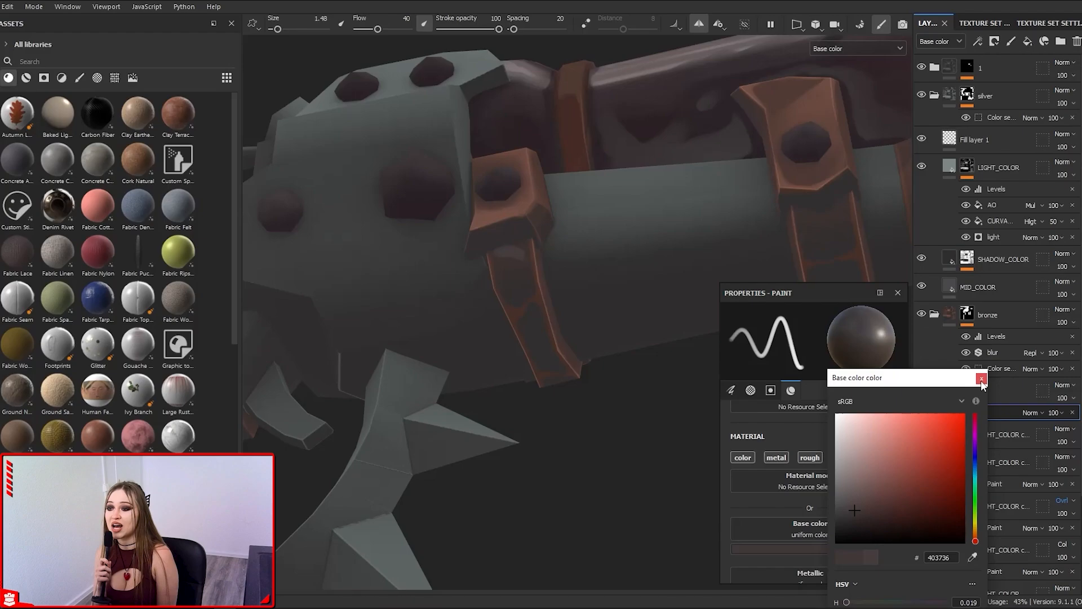
click(981, 378)
scroll(517, 246, up, 2)
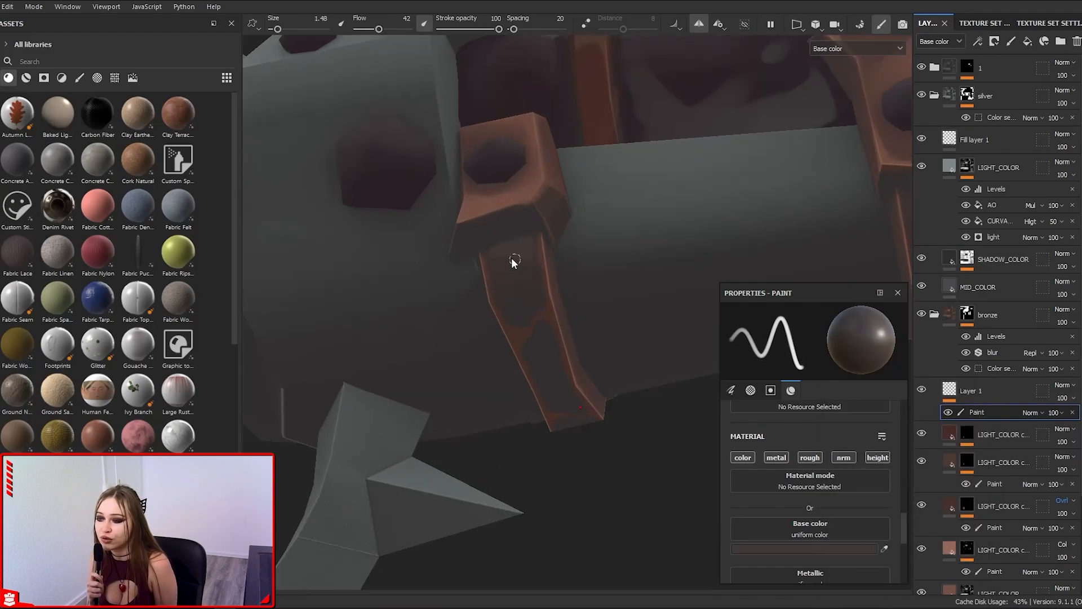
alt+drag(512, 259, 543, 338)
alt+right_drag(544, 338, 512, 195)
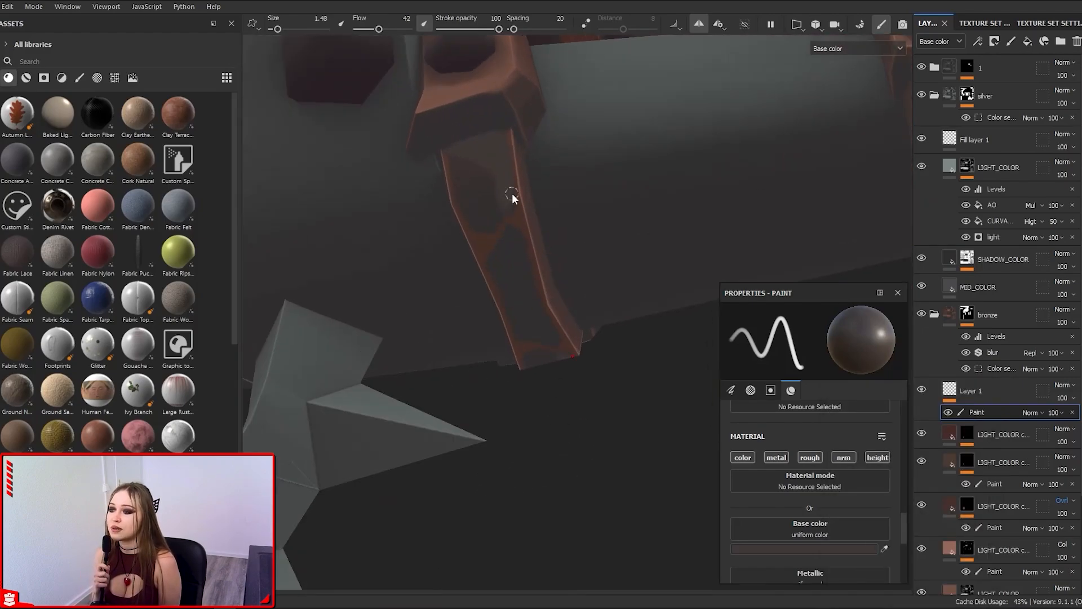
Step: Erase excess grey-brown from the rear strap with a 0.71 eraser, using pen pressure for flow instead of size
key(e)
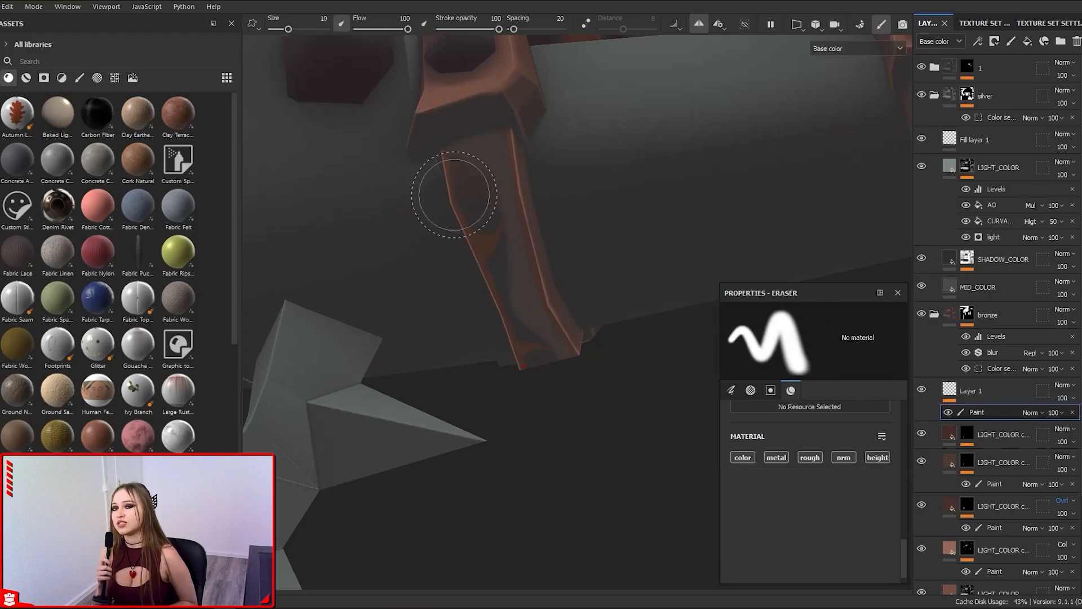
click(341, 24)
click(424, 23)
scroll(510, 224, up, 2)
ctrl+right_drag(510, 220, 451, 219)
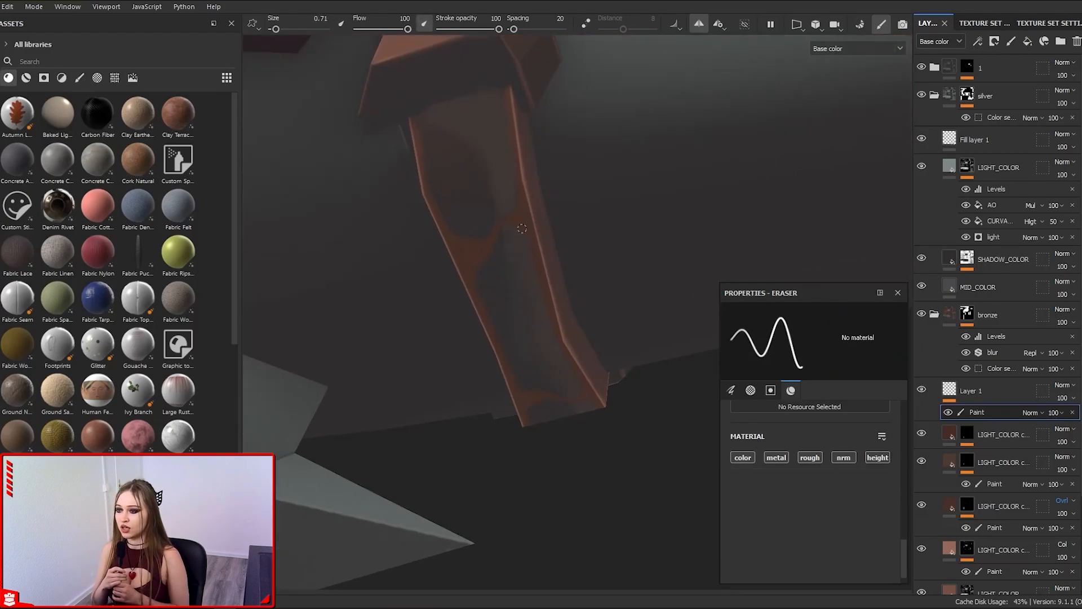
Step: Paint grey-brown shading on the front strap's lower section with the 1.48 brush and clean it up with a 2.78 eraser
mouse_move(522, 228)
alt+right_down()
mouse_move(620, 80)
mouse_move(700, 304)
mouse_move(587, 248)
mouse_move(581, 228)
alt+right_up()
key(1)
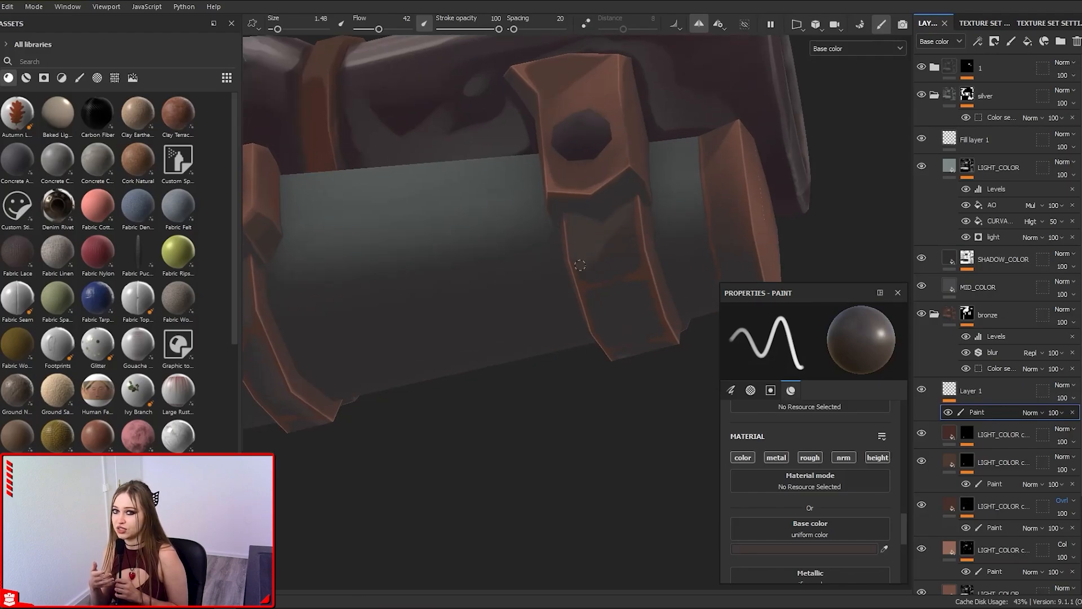
mouse_move(580, 265)
alt+mouse_down()
mouse_move(610, 358)
mouse_move(646, 280)
alt+mouse_up()
key(e)
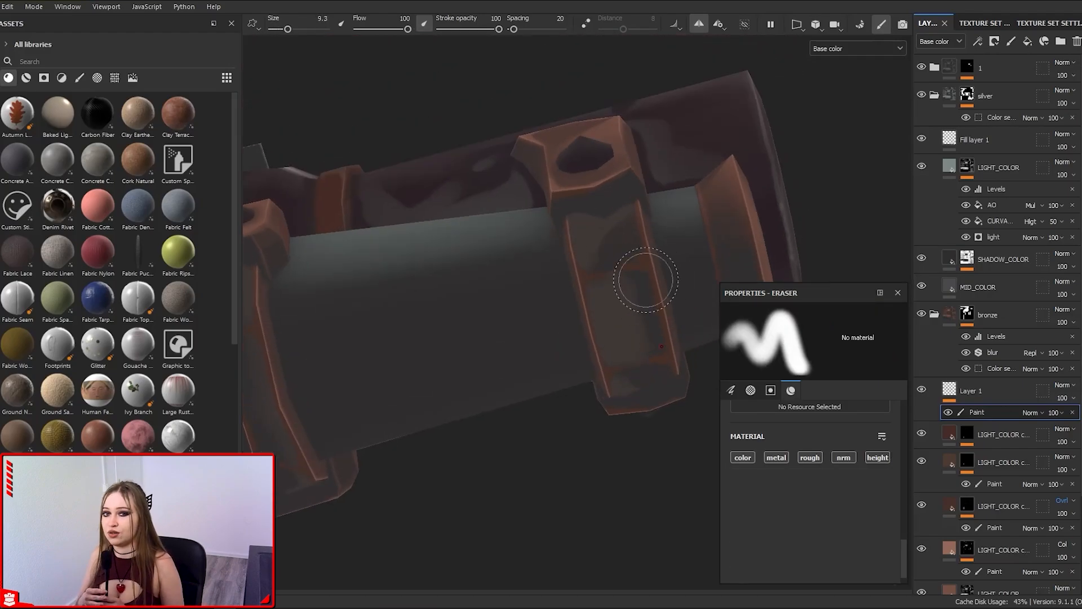
alt+drag(644, 433, 633, 239)
ctrl+right_drag(633, 239, 595, 239)
Step: Fade the grey-brown shading on the rear strap with an 8.35 eraser
scroll(633, 239, down, 5)
alt+drag(637, 263, 568, 395)
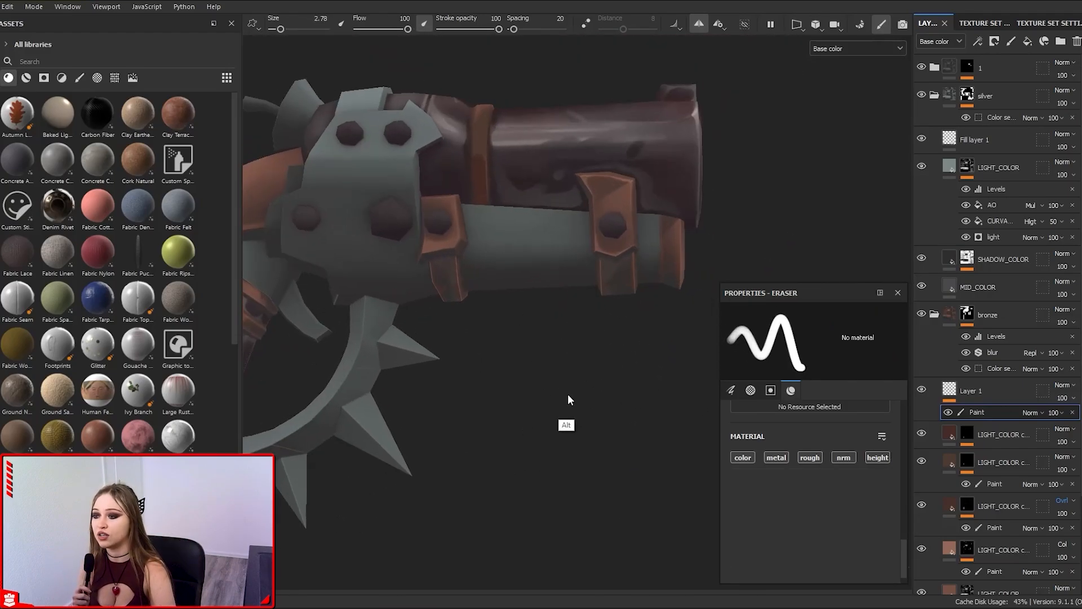
ctrl+right_drag(436, 274, 475, 374)
scroll(648, 259, down, 4)
alt+drag(698, 208, 654, 241)
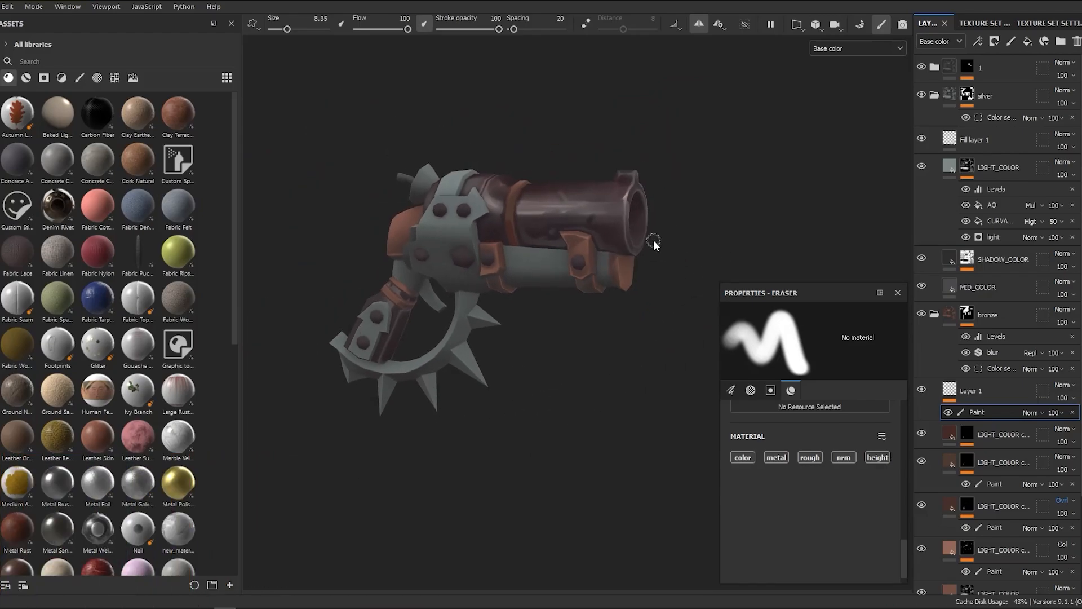
Step: Add a fill layer above Layer 1 in the bronze folder and set its base colour to a light peach
click(1027, 41)
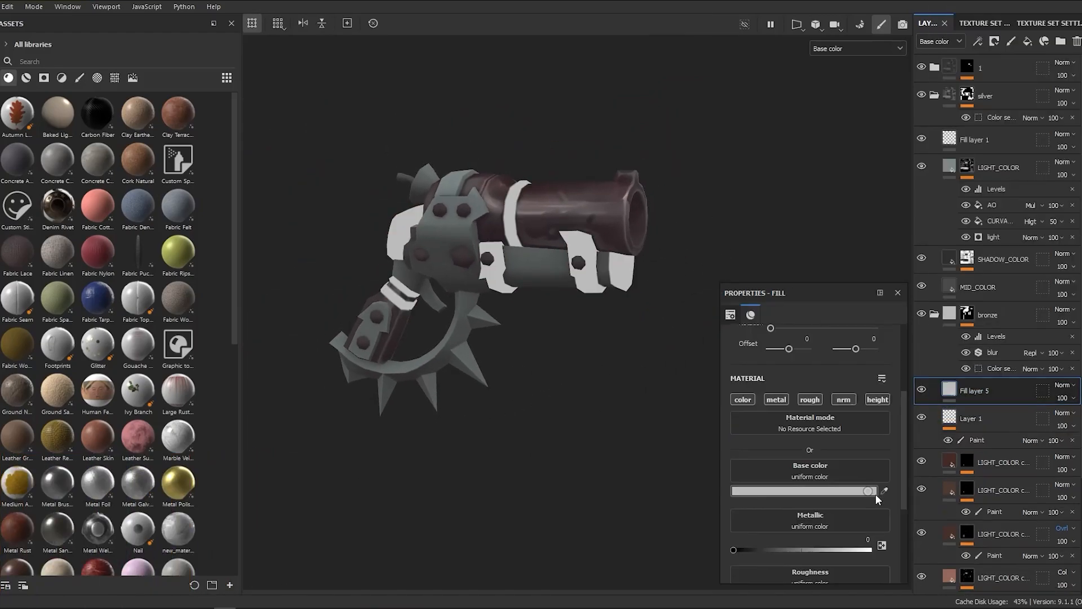
click(875, 494)
click(878, 435)
click(974, 536)
drag(975, 525, 975, 525)
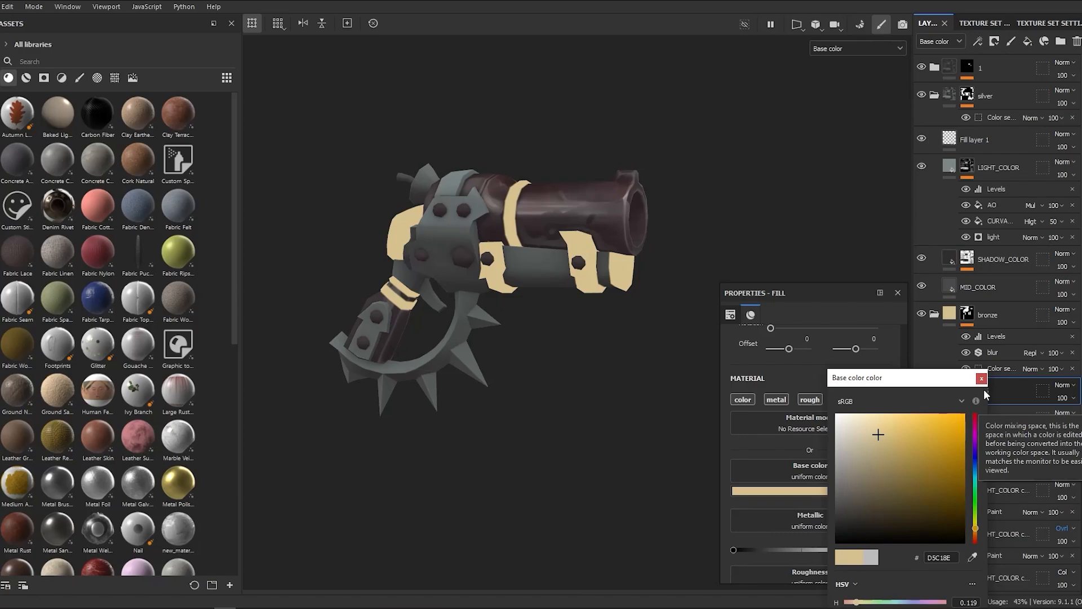
click(975, 532)
click(982, 378)
Step: Change the blending mode of the peach Fill layer 5 in the bronze folder to Saturation
click(1064, 385)
click(1063, 385)
scroll(1064, 385, down, 7)
scroll(1063, 386, down, 5)
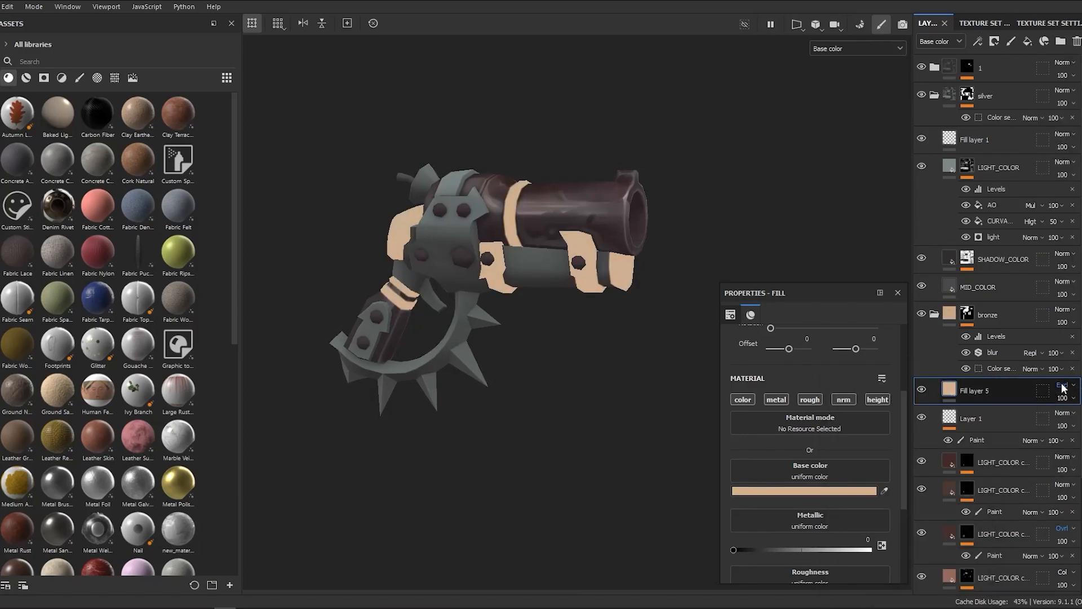
scroll(1067, 393, down, 1)
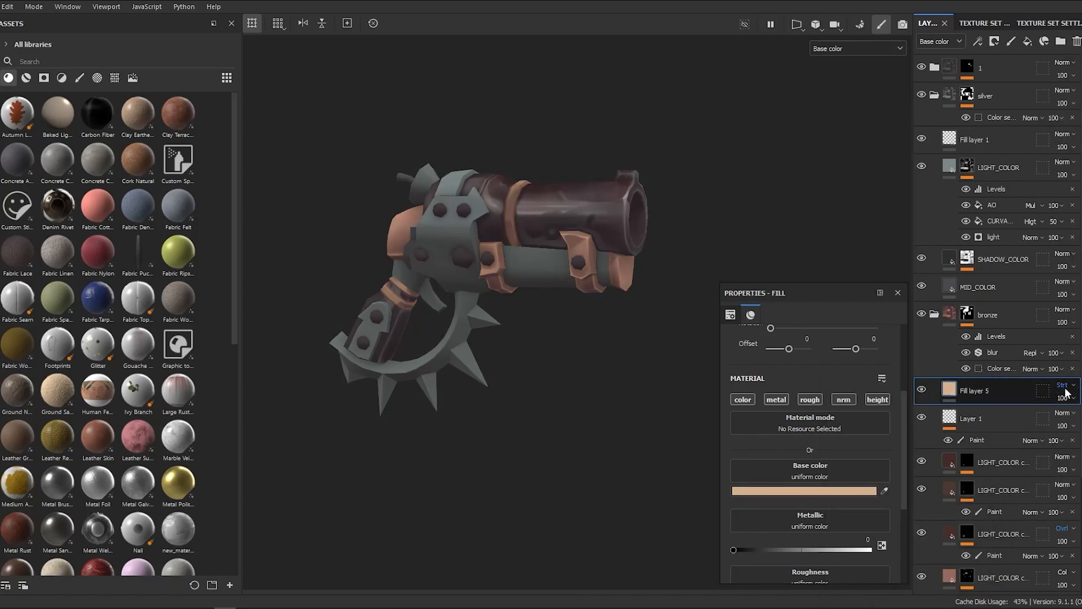
Step: Set the base colour of Fill layer 5 to the muted brown 70553E
click(836, 490)
click(911, 447)
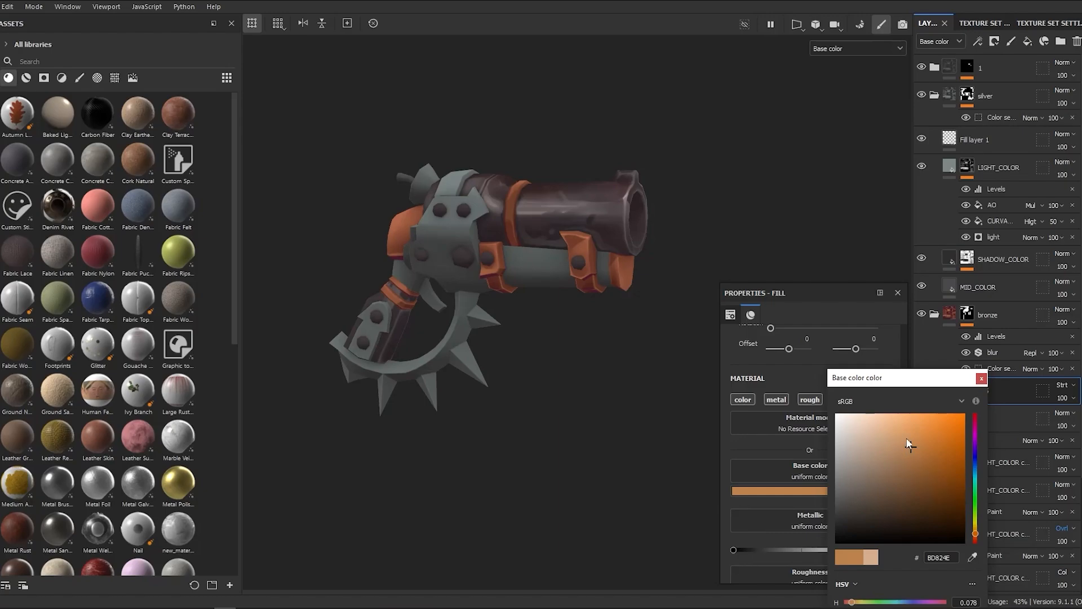
drag(887, 450, 892, 488)
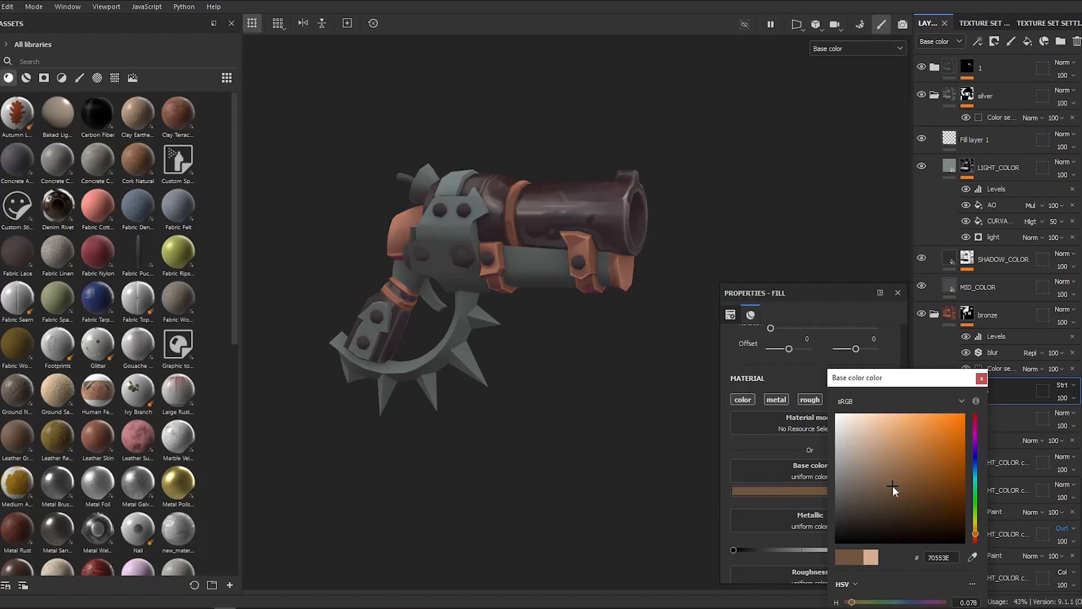
click(981, 378)
click(1027, 41)
click(1064, 386)
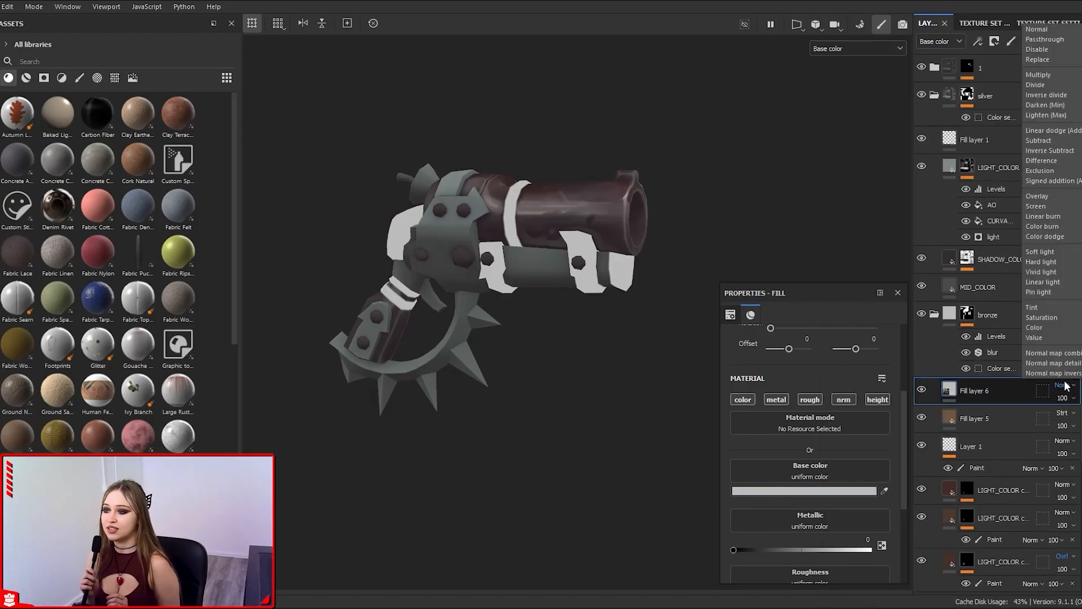
click(1039, 35)
key(Delete)
Step: Add a paint layer above Fill layer 5 and set its blending mode to Passthrough
click(1010, 41)
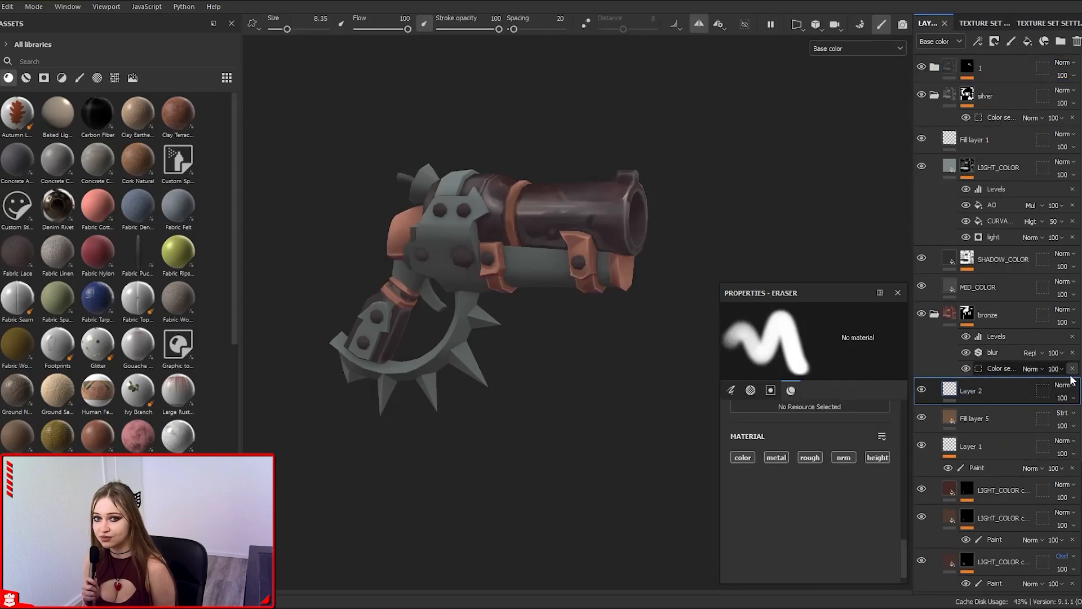
click(1064, 385)
click(1039, 35)
Step: Add an HSL Perceptive filter to Layer 2 with saturation 0.439 and lightness 0.375
click(977, 41)
click(997, 119)
click(966, 438)
drag(819, 488, 808, 465)
scroll(455, 332, down, 3)
scroll(462, 387, up, 5)
scroll(557, 324, down, 3)
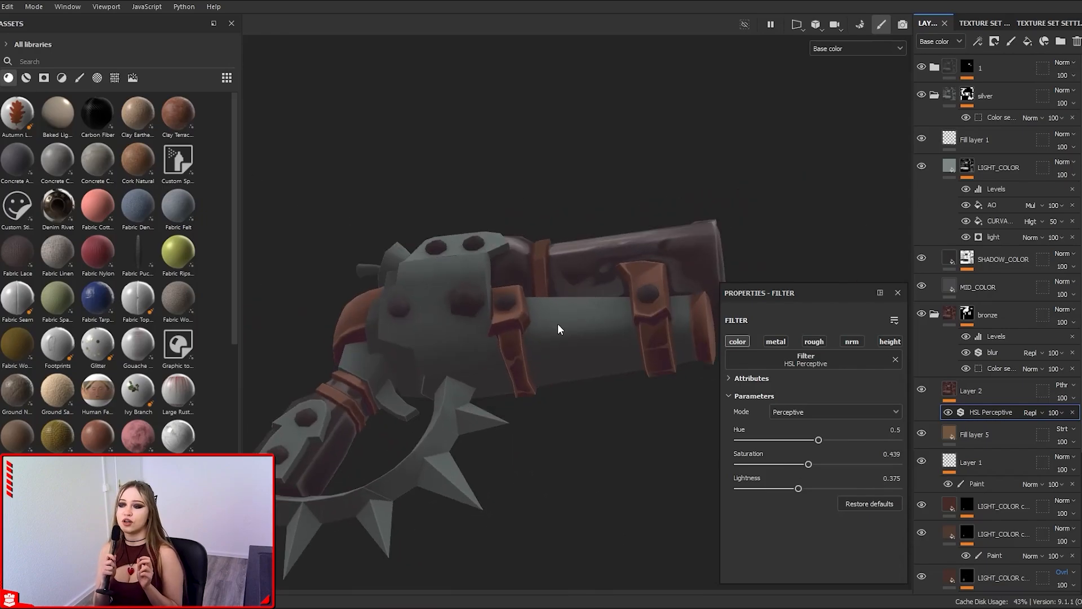
mouse_move(537, 308)
alt+mouse_down()
mouse_move(630, 336)
mouse_move(652, 397)
alt+mouse_up()
Step: Add a new paint layer with a paint effect above Layer 2 in the bronze folder
click(980, 387)
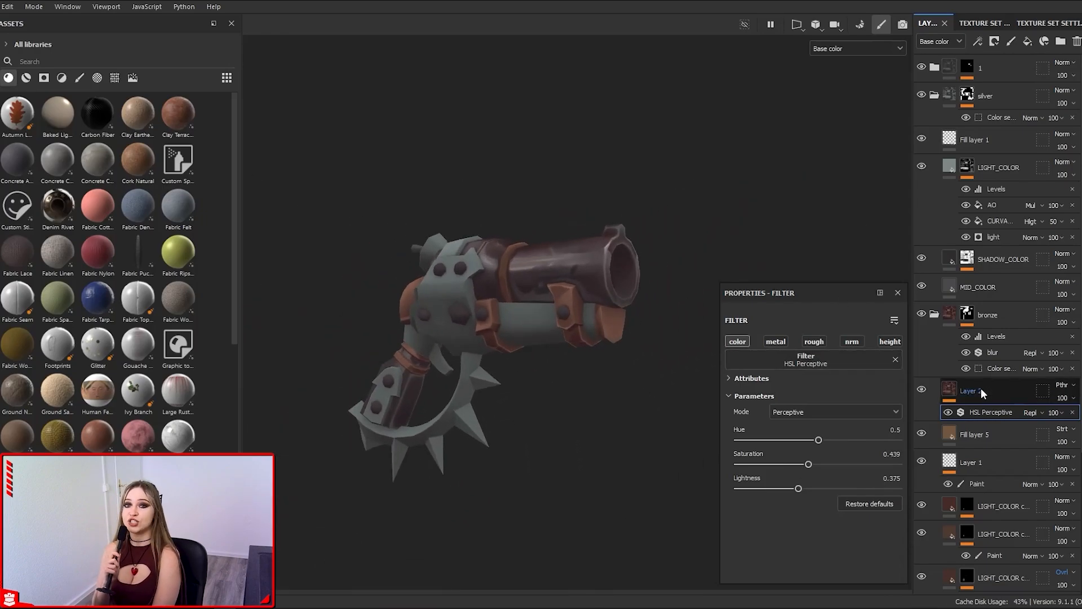
right_click(988, 399)
click(975, 304)
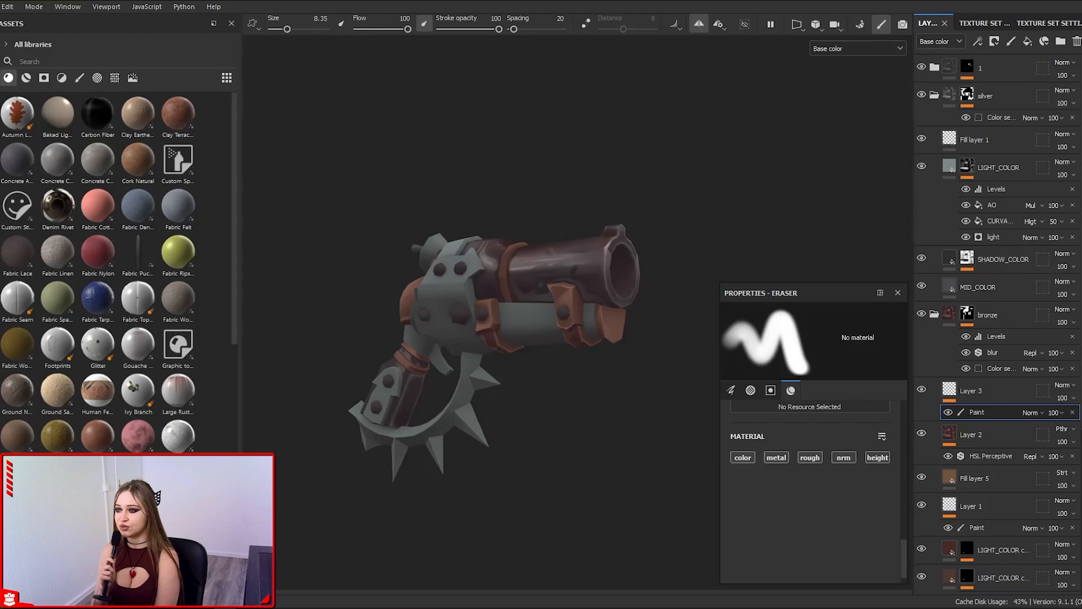
click(949, 390)
Step: Set the brush's base colour to the dark reddish brown sampled from the front strap's lower section
key(1)
scroll(580, 466, up, 3)
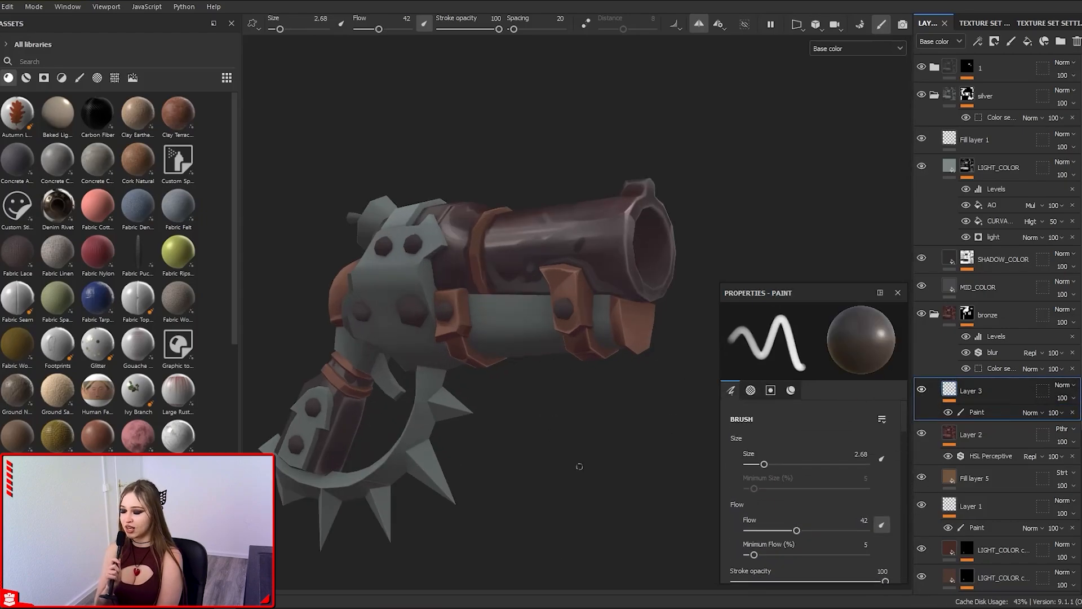
scroll(891, 537, down, 10)
click(883, 462)
click(653, 332)
scroll(580, 466, up, 4)
ctrl+right_drag(580, 466, 588, 461)
alt+drag(588, 461, 586, 445)
key(p)
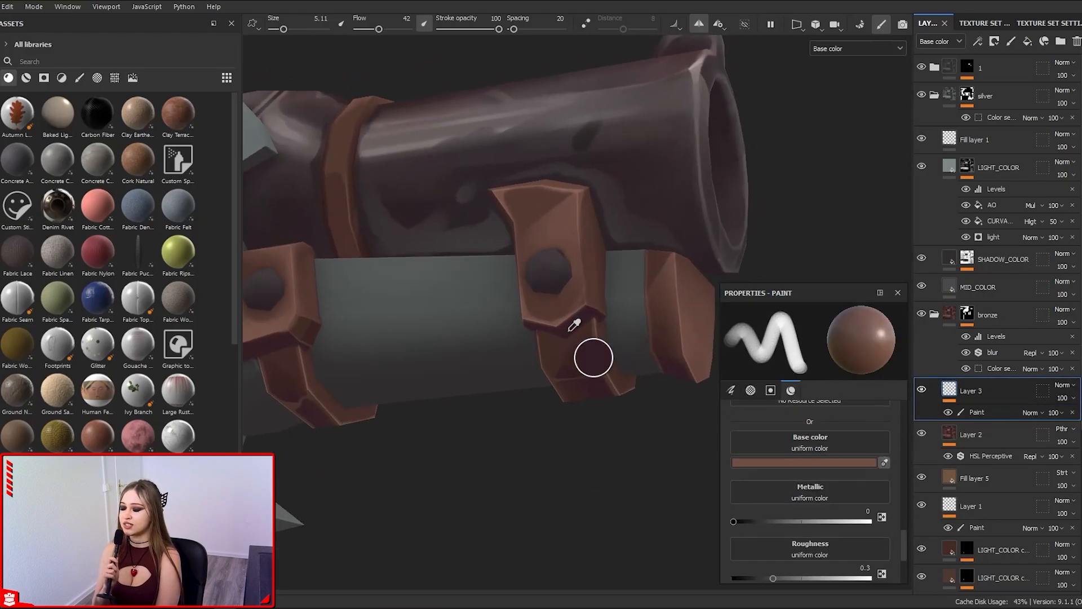
click(591, 357)
Step: Paint dark reddish brown over the front strap's lower section on Layer 3 with a 2.19 brush
click(850, 462)
click(976, 527)
click(977, 414)
scroll(542, 333, up, 2)
ctrl+right_drag(566, 345, 551, 345)
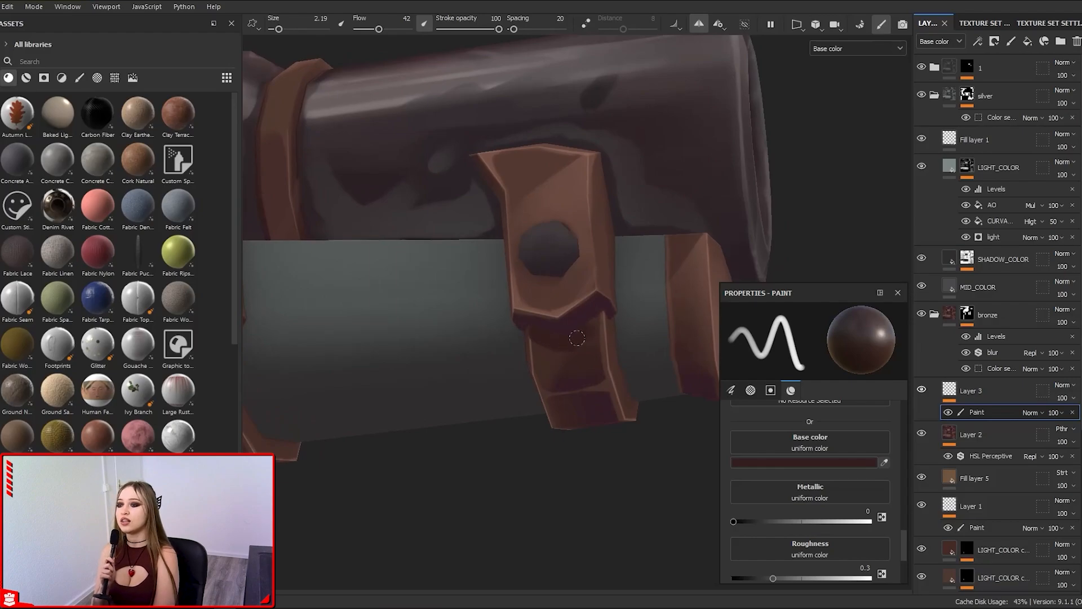
Step: Clean up the dark paint around the front strap's lower edges with a 4.21 eraser
key(e)
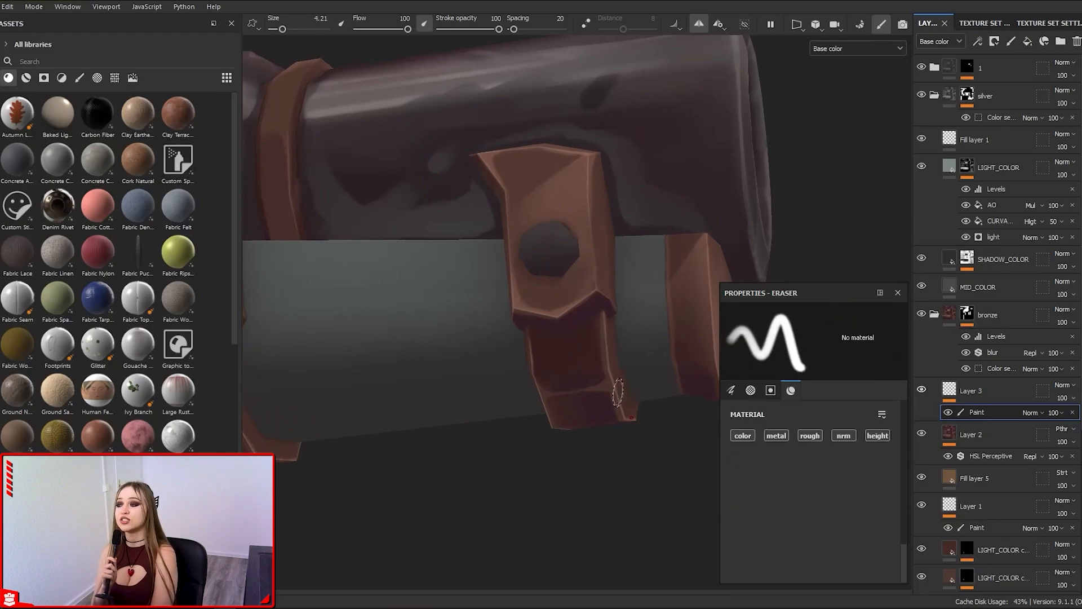
ctrl+right_drag(582, 399, 606, 411)
alt+drag(605, 412, 587, 424)
mouse_move(587, 424)
ctrl+right_down()
mouse_move(485, 402)
mouse_move(567, 429)
ctrl+right_up()
Step: Paint dark reddish brown over the rear strap's lower section with a 1.94 brush at flow 42
mouse_move(567, 428)
alt+right_down()
mouse_move(571, 475)
mouse_move(475, 364)
alt+right_up()
key(1)
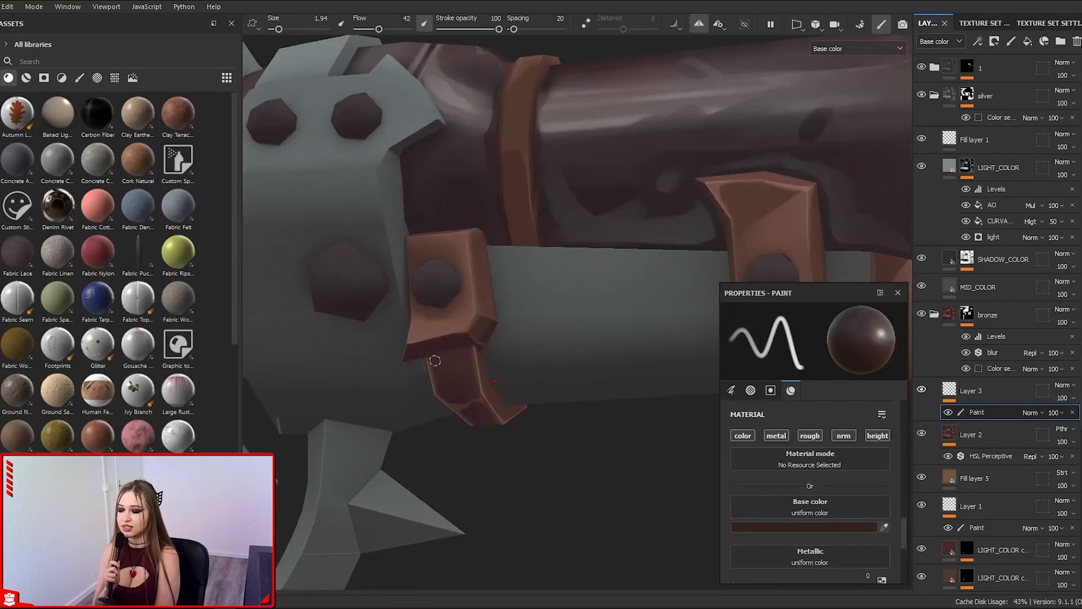
drag(438, 387, 462, 393)
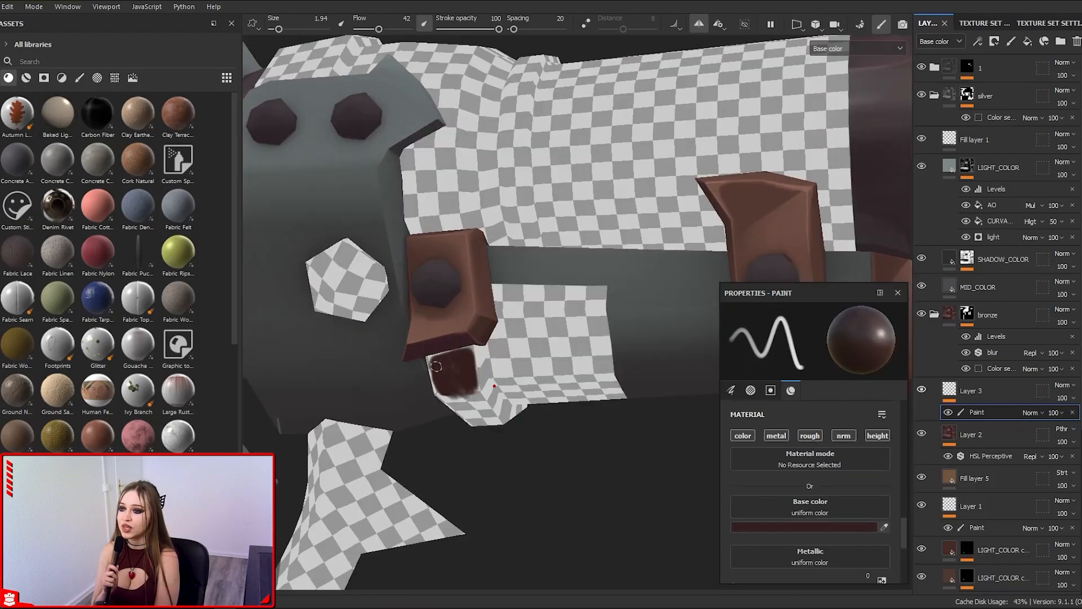
key(2)
alt+right_drag(473, 410, 541, 293)
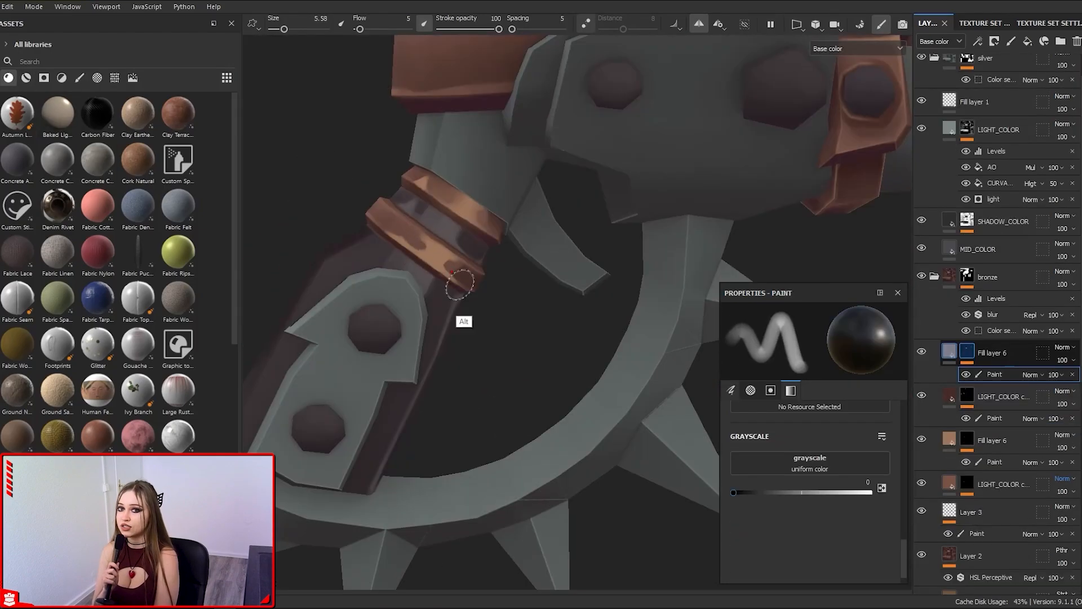
Step: Duplicate the light brown Fill layer 6 with a fresh mask and paint effect
alt+drag(457, 283, 437, 304)
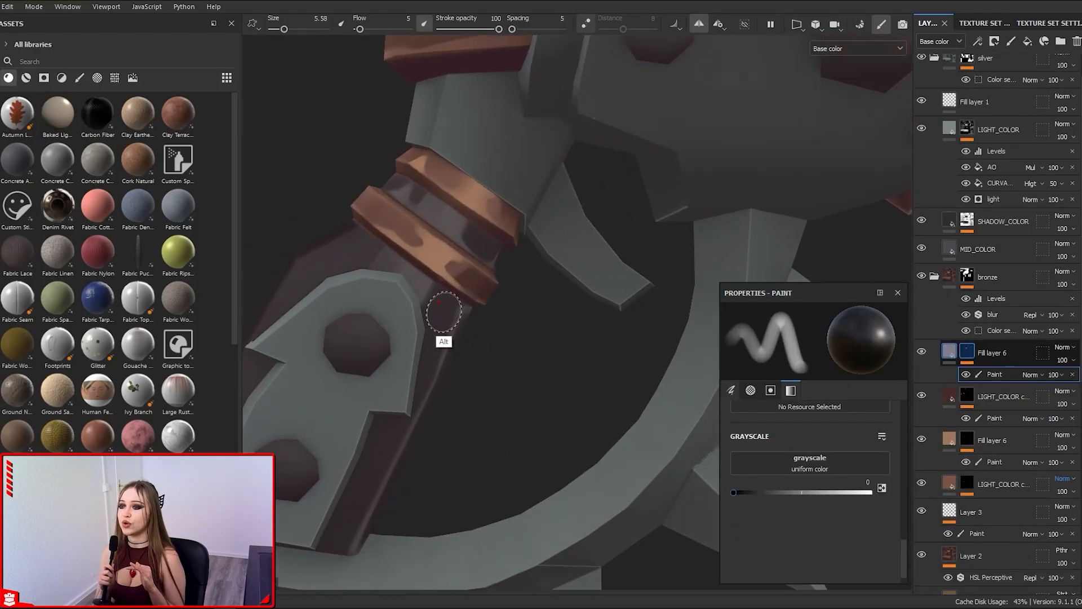
alt+right_drag(438, 304, 418, 218)
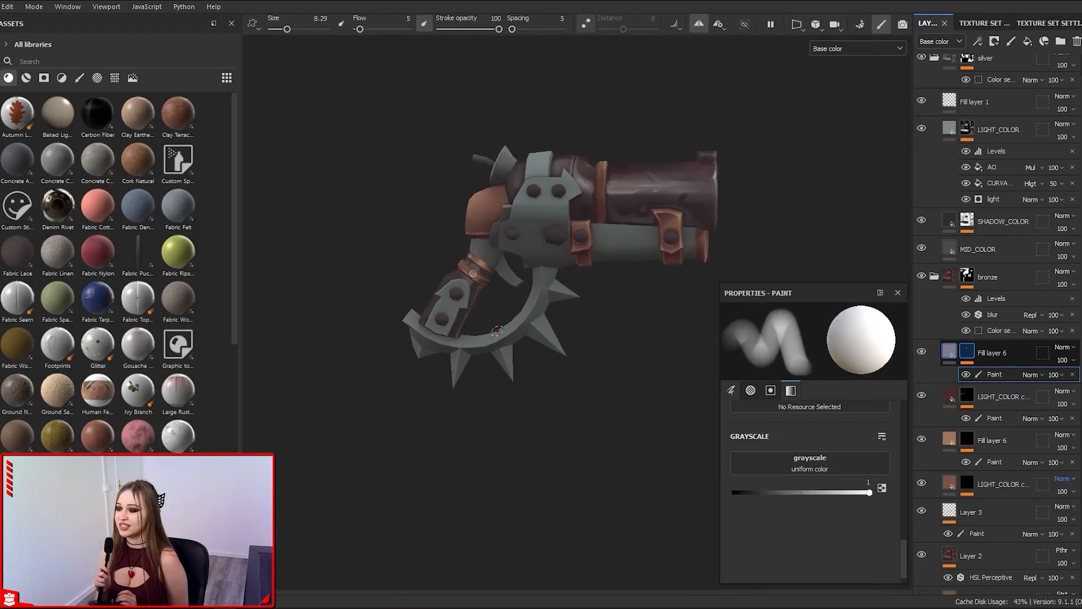
mouse_move(442, 420)
alt+mouse_down()
mouse_move(492, 430)
mouse_move(445, 393)
mouse_move(457, 420)
mouse_move(478, 404)
mouse_move(683, 483)
mouse_move(598, 389)
mouse_move(515, 405)
alt+mouse_up()
click(1001, 357)
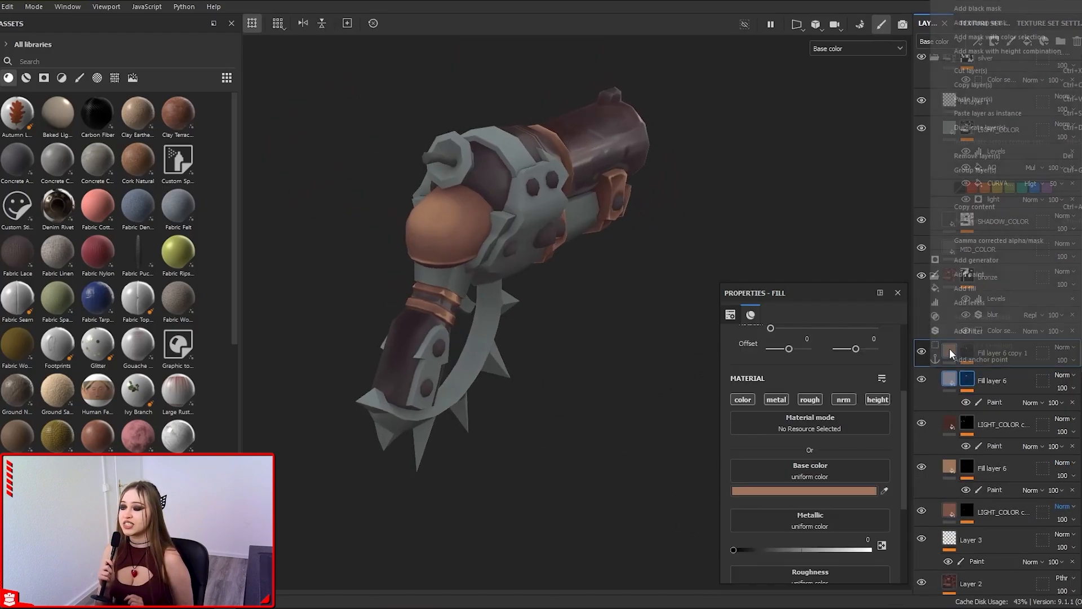
key(ctrl+d)
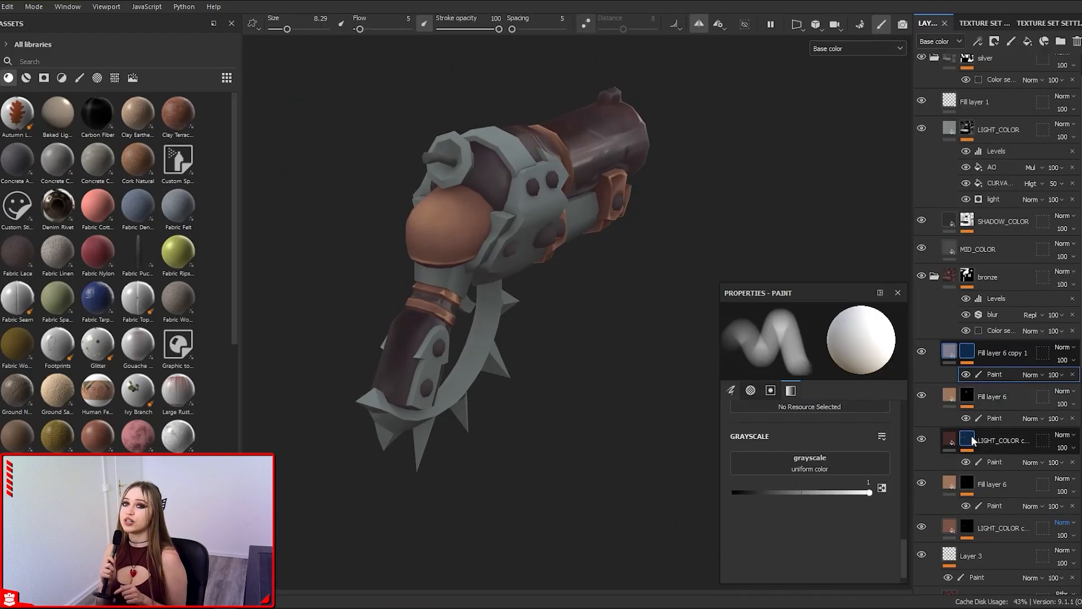
Step: Duplicate the dark LIGHT_COLOR copy layer to the top of the bronze folder with a paint effect in its mask
ctrl+drag(988, 441, 995, 353)
right_click(995, 380)
click(968, 351)
Step: Paint soft dark reddish shading on the bronze ball behind the chamber with large brushes of 14.89 to 23.2
ctrl+right_drag(428, 287, 466, 287)
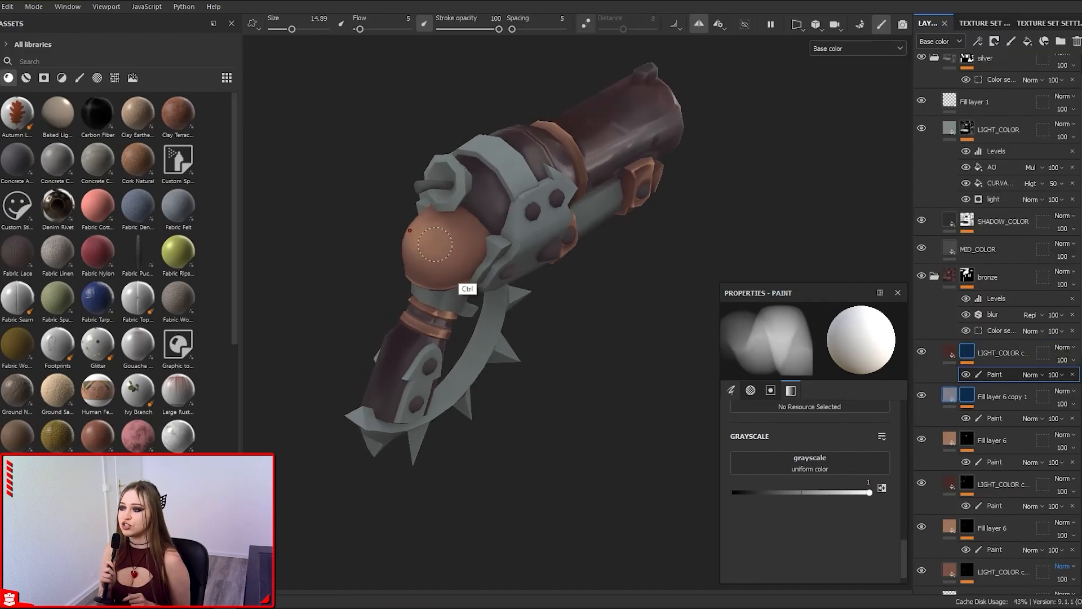
mouse_move(466, 288)
alt+mouse_down()
mouse_move(470, 228)
mouse_move(566, 266)
mouse_move(621, 205)
mouse_move(586, 242)
alt+mouse_up()
scroll(565, 265, down, 3)
click(922, 352)
Step: Move Fill layer 6 copy 1 above the dark LIGHT_COLOR copy and select its paint effect
drag(1006, 403, 994, 363)
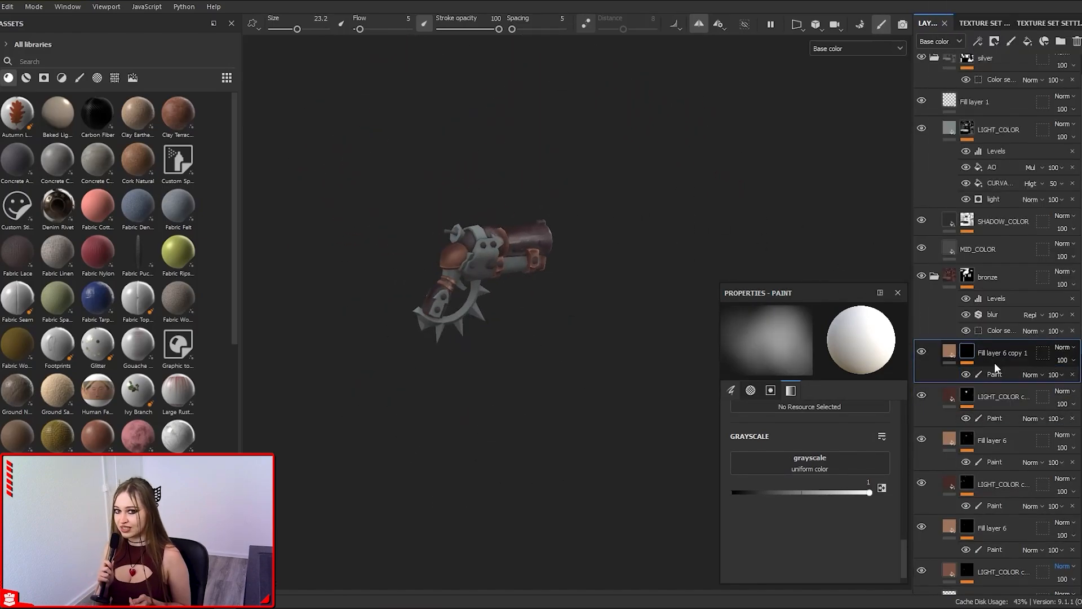
click(994, 374)
click(922, 351)
Step: Paint a light brown highlight on the bronze ball with a 5.02 brush at flow 5
scroll(507, 282, up, 5)
mouse_move(529, 394)
alt+mouse_down()
mouse_move(491, 455)
mouse_move(488, 252)
alt+mouse_up()
ctrl+right_drag(488, 253, 455, 253)
alt+drag(466, 253, 461, 226)
alt+right_drag(455, 247, 517, 273)
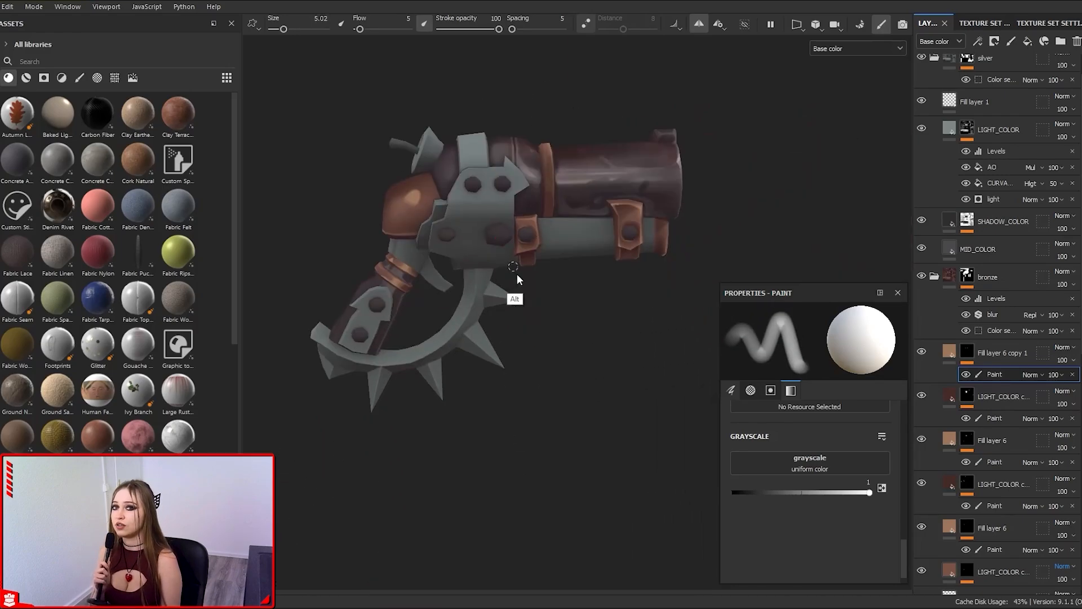
alt+middle_drag(510, 387, 505, 343)
alt+drag(505, 343, 499, 253)
alt+right_drag(500, 254, 428, 222)
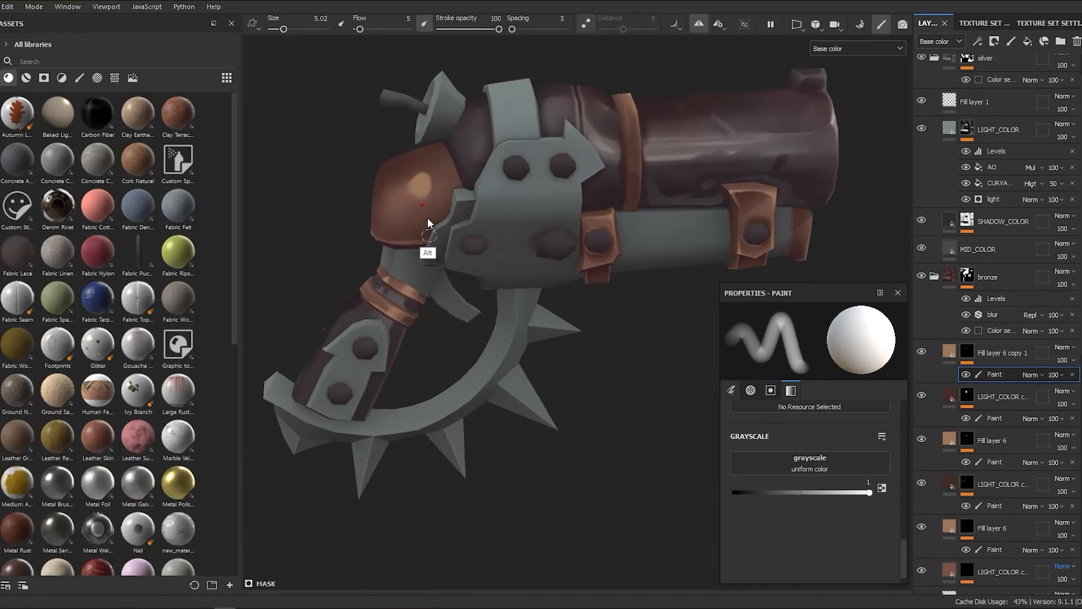
Step: Soften the bronze ball's highlight by painting black into the mask with a 10.78 brush
alt+right_drag(420, 286, 502, 251)
key(x)
ctrl+right_drag(423, 225, 435, 225)
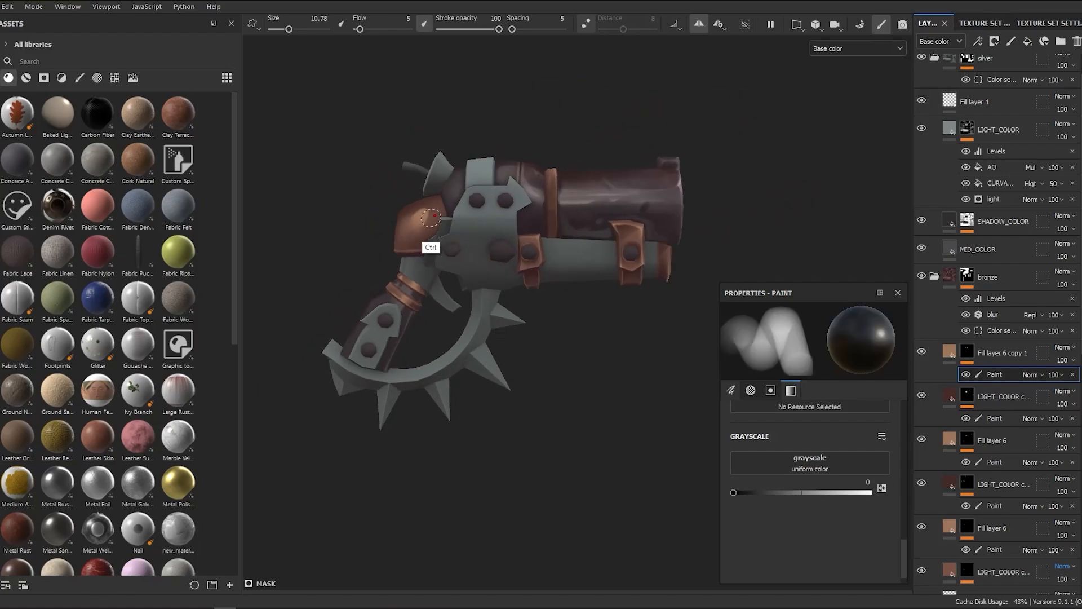
drag(430, 228, 423, 245)
Step: Strengthen the bronze ball's highlight by painting white into the mask with a 3.78 brush at flow 22
key(x)
alt+drag(479, 275, 526, 275)
alt+right_drag(527, 276, 451, 243)
ctrl+right_drag(417, 231, 407, 231)
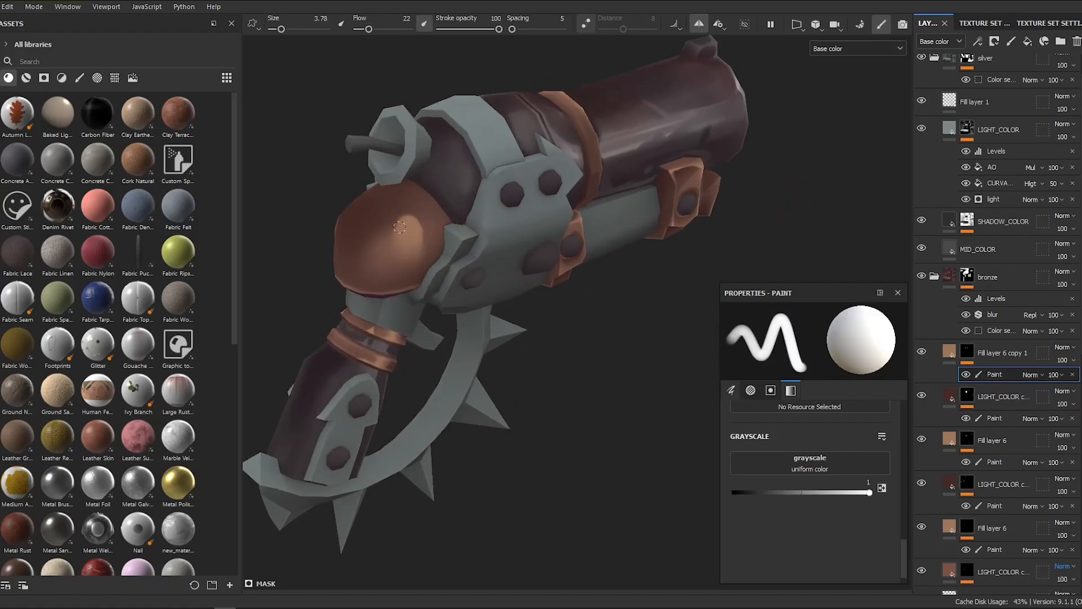
scroll(400, 227, up, 2)
Step: Refine the highlight's edges on the bronze ball with black, using a 2.9 brush at flow 12
alt+drag(402, 224, 361, 224)
alt+right_drag(402, 224, 484, 192)
key(x)
click(364, 29)
alt+middle_drag(522, 431, 502, 363)
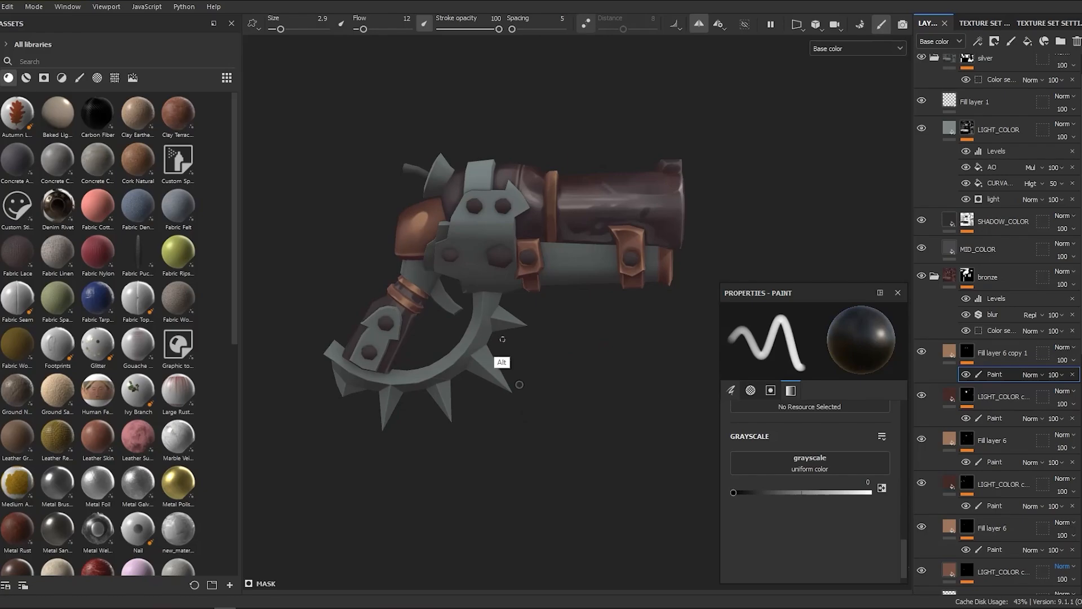
alt+right_drag(502, 362, 451, 315)
ctrl+right_drag(397, 215, 418, 214)
Step: Duplicate Fill layer 6 copy 1 and give the duplicate a fresh mask
click(1009, 350)
key(ctrl+d)
right_click(1008, 350)
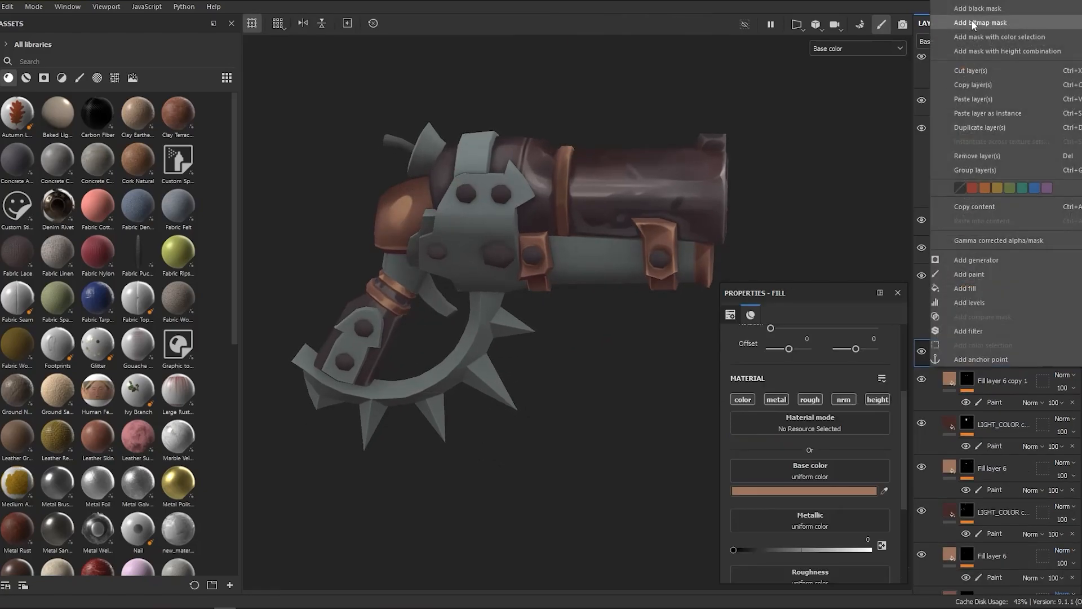
click(974, 24)
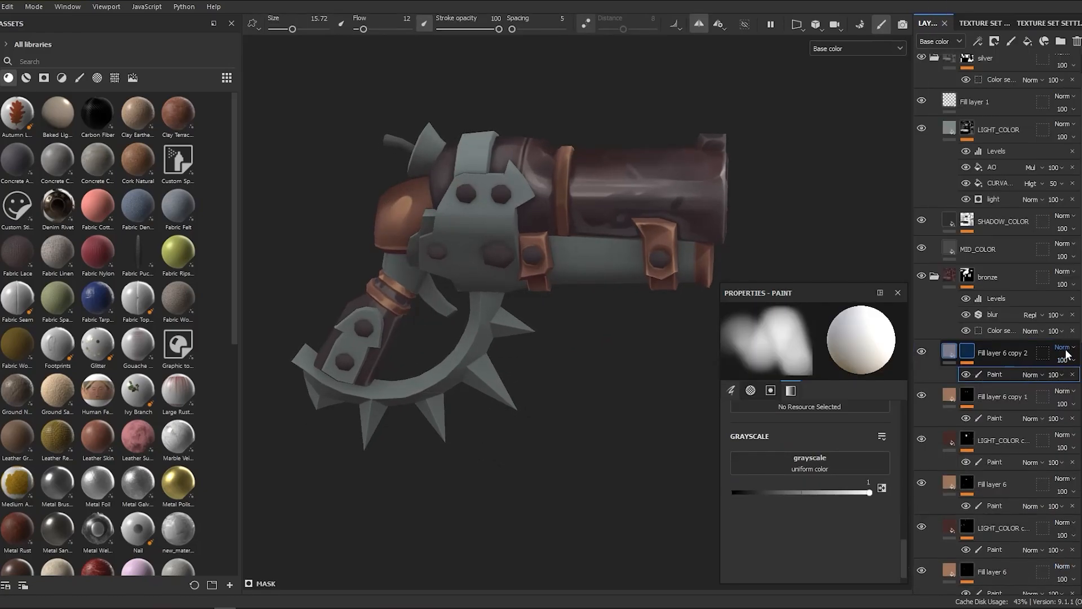
Step: Set Fill layer 6 copy 2 to Overlay blending and change its base colour to a near-white peach
scroll(1042, 353, down, 3)
click(1059, 206)
click(1045, 387)
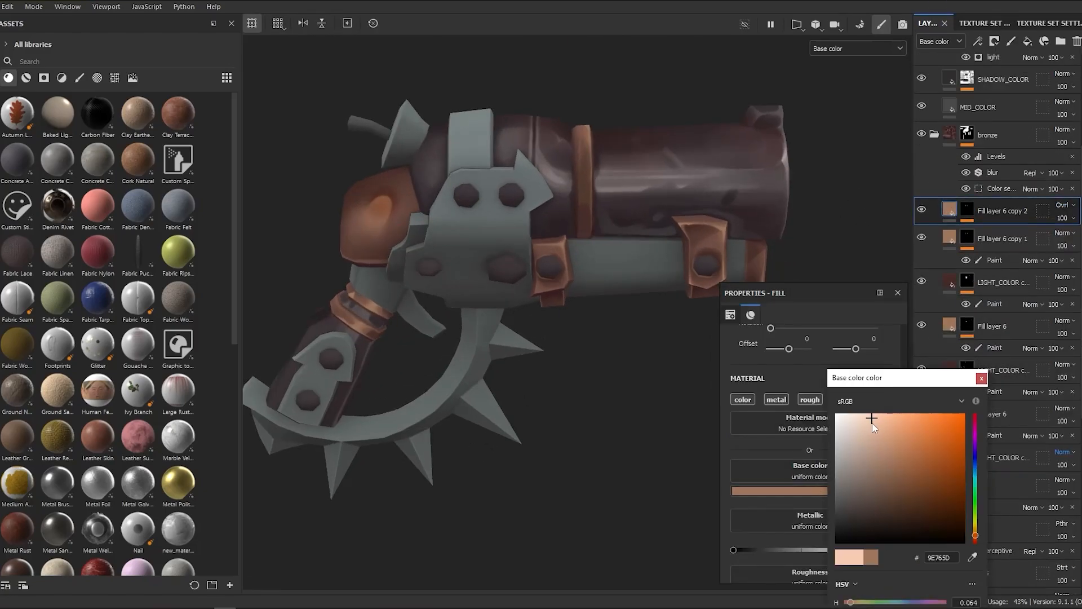
click(871, 428)
drag(871, 427, 846, 416)
Step: Add a paint effect to the overlay layer's mask and brighten the bronze ball with soft strokes
right_click(967, 209)
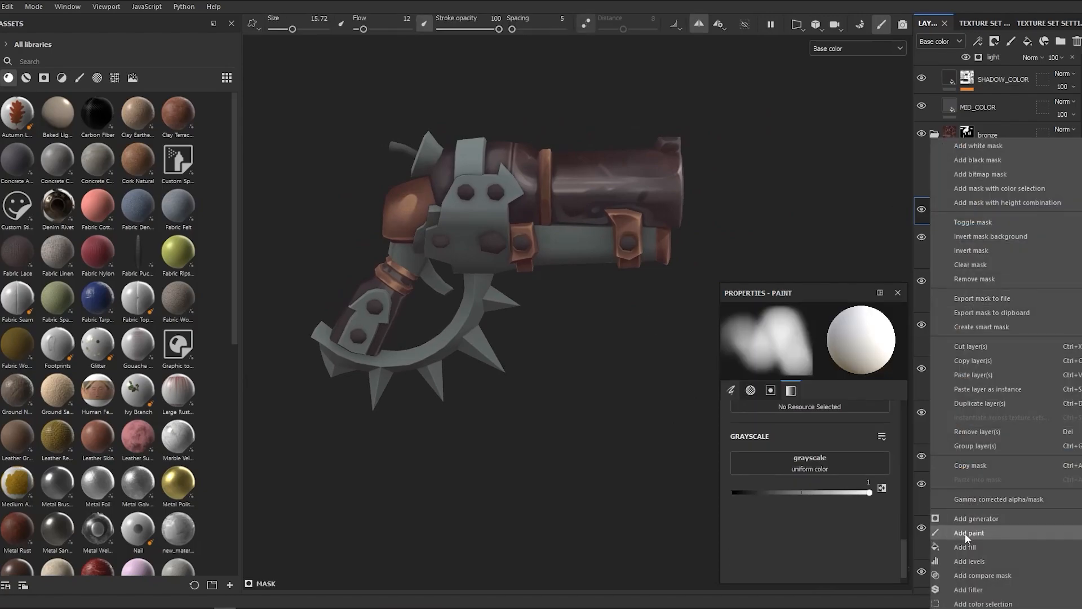
click(965, 533)
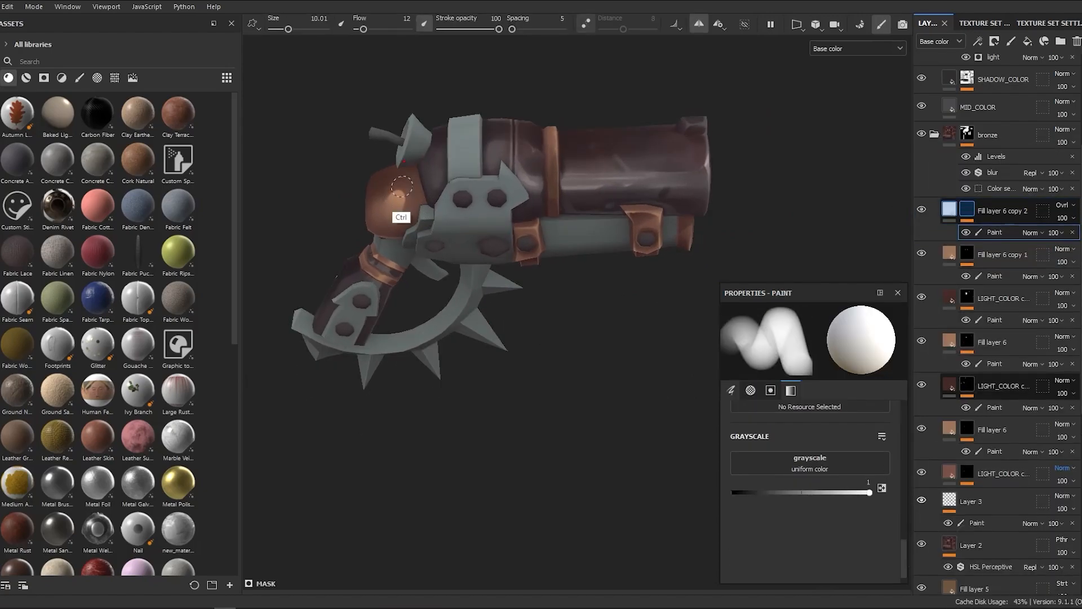
mouse_move(402, 186)
alt+mouse_down()
mouse_move(382, 280)
mouse_move(450, 242)
mouse_move(417, 215)
alt+mouse_up()
ctrl+right_drag(417, 216, 389, 216)
scroll(414, 268, down, 2)
alt+drag(413, 267, 483, 487)
ctrl+right_drag(395, 217, 434, 217)
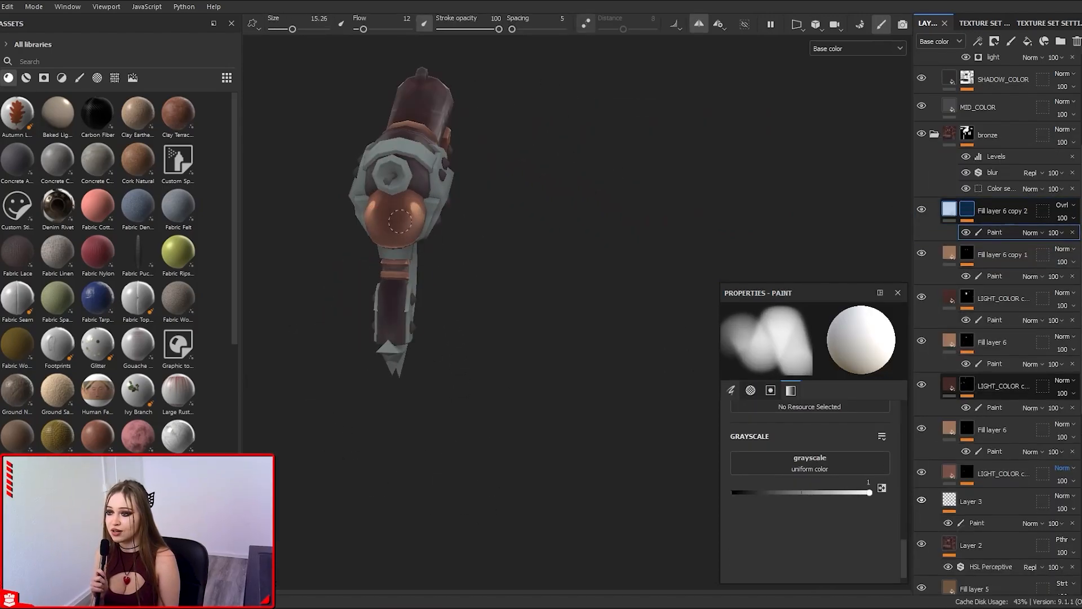
Step: Paint soft overlay highlights on the bronze barrel straps with white at flow 12
mouse_move(405, 222)
alt+mouse_down()
mouse_move(527, 146)
mouse_move(321, 309)
mouse_move(449, 439)
mouse_move(428, 394)
mouse_move(519, 276)
mouse_move(555, 257)
alt+mouse_up()
key(x)
key(x)
ctrl+right_drag(551, 257, 567, 257)
alt+drag(567, 257, 586, 246)
scroll(586, 246, up, 2)
ctrl+right_drag(587, 244, 559, 244)
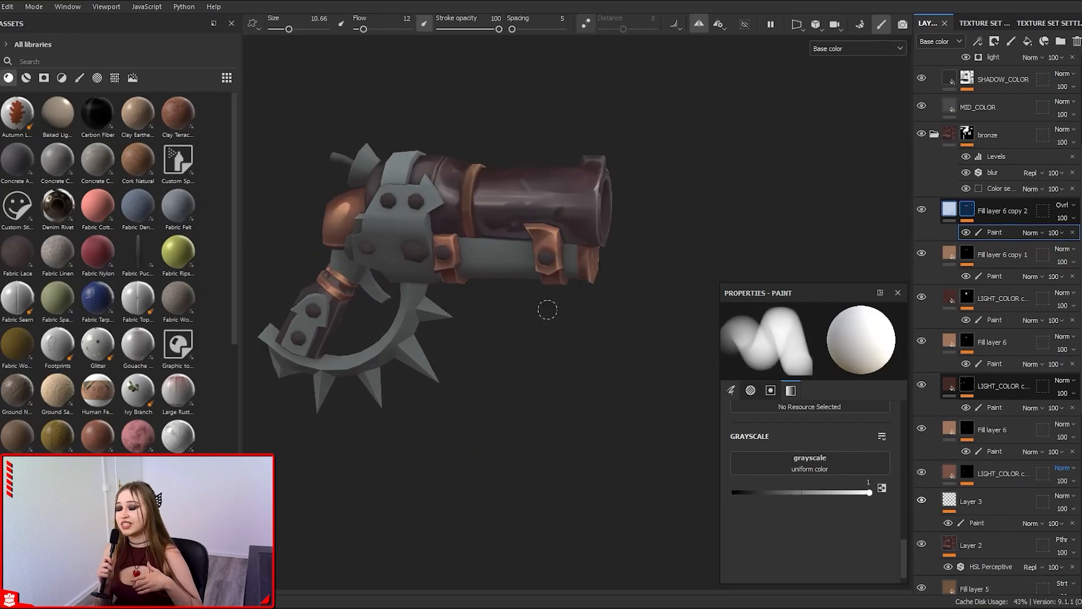
Step: Build up broad overlay highlights across the bronze parts with brushes up to 25.48, then select Fill layer 6 copy 1's paint effect
scroll(547, 309, down, 2)
alt+drag(576, 310, 553, 243)
ctrl+right_drag(553, 243, 567, 243)
mouse_move(567, 243)
alt+mouse_down()
mouse_move(576, 397)
mouse_move(596, 270)
alt+mouse_up()
key(x)
key(x)
ctrl+right_drag(596, 270, 617, 270)
scroll(617, 270, up, 2)
mouse_move(617, 270)
alt+mouse_down()
mouse_move(586, 338)
mouse_move(603, 294)
mouse_move(594, 319)
mouse_move(676, 332)
mouse_move(615, 361)
alt+mouse_up()
key(x)
key(x)
scroll(586, 293, down, 2)
mouse_move(586, 293)
alt+mouse_down()
mouse_move(544, 155)
mouse_move(526, 277)
mouse_move(546, 315)
alt+mouse_up()
click(992, 278)
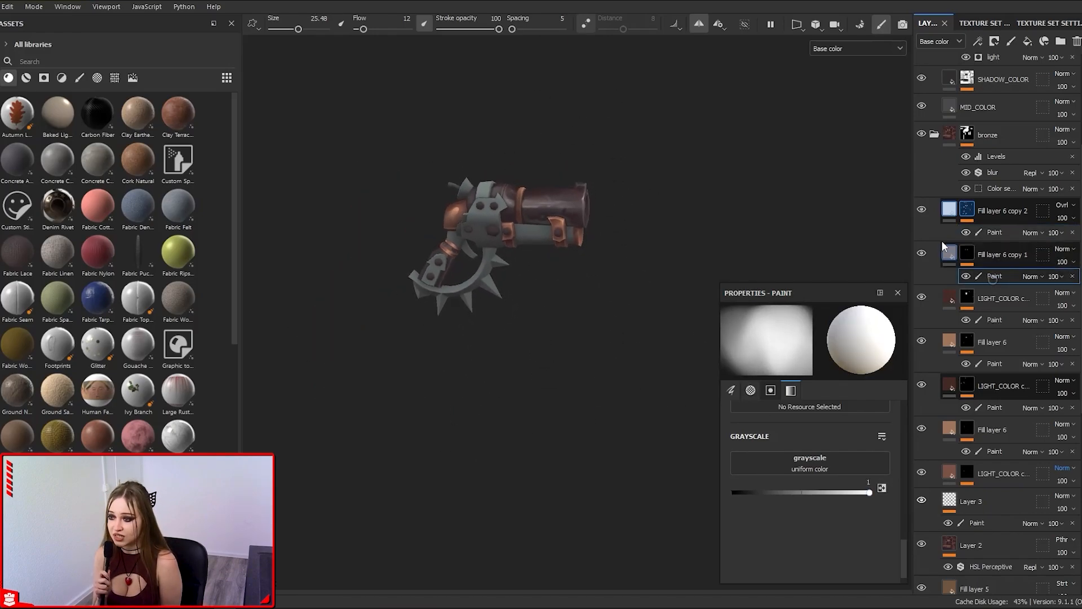
Step: Paint warm highlights on the bronze ball through Fill layer 6 copy 1's mask with white at brush size 3.78
key(x)
ctrl+right_drag(474, 394, 483, 394)
mouse_move(482, 394)
alt+mouse_down()
mouse_move(657, 205)
mouse_move(842, 302)
mouse_move(451, 507)
alt+mouse_up()
key(x)
scroll(413, 552, up, 2)
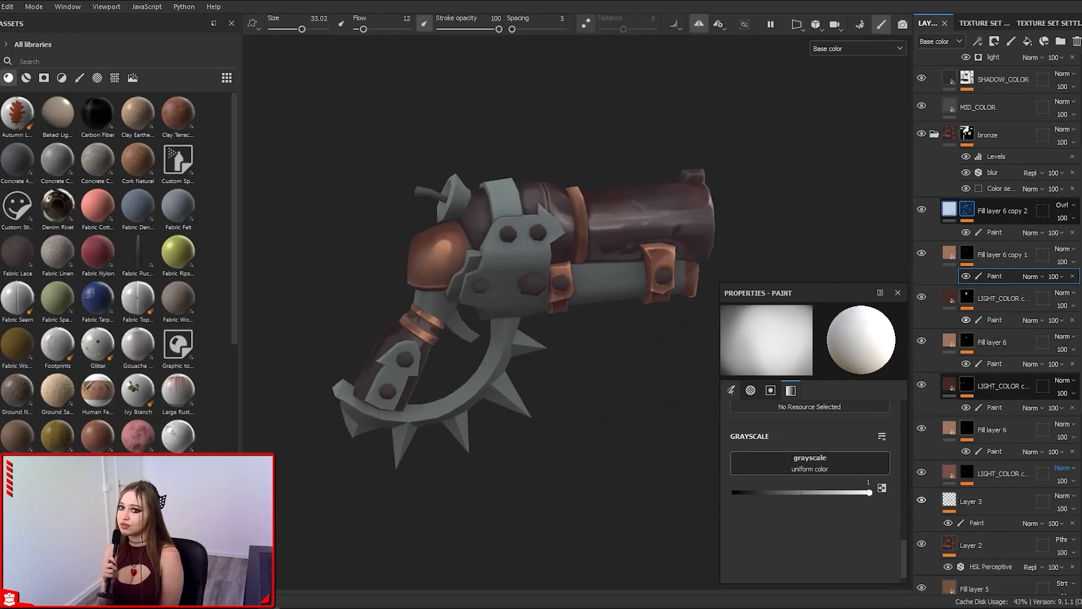
scroll(461, 282, up, 2)
ctrl+right_drag(490, 302, 443, 302)
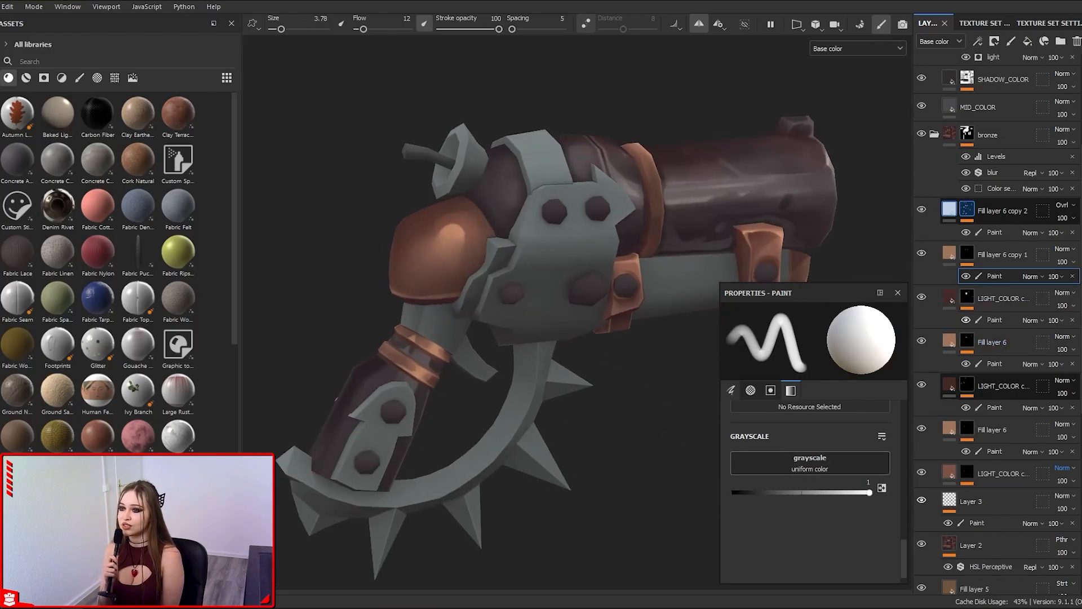
alt+drag(468, 316, 444, 298)
ctrl+right_drag(443, 297, 431, 263)
scroll(433, 331, up, 2)
Step: Brighten the bronze ball through Fill layer 6 copy 2's overlay mask with white at brush size 6.18
click(994, 232)
scroll(442, 261, down, 3)
alt+drag(467, 261, 434, 254)
ctrl+right_drag(435, 253, 471, 253)
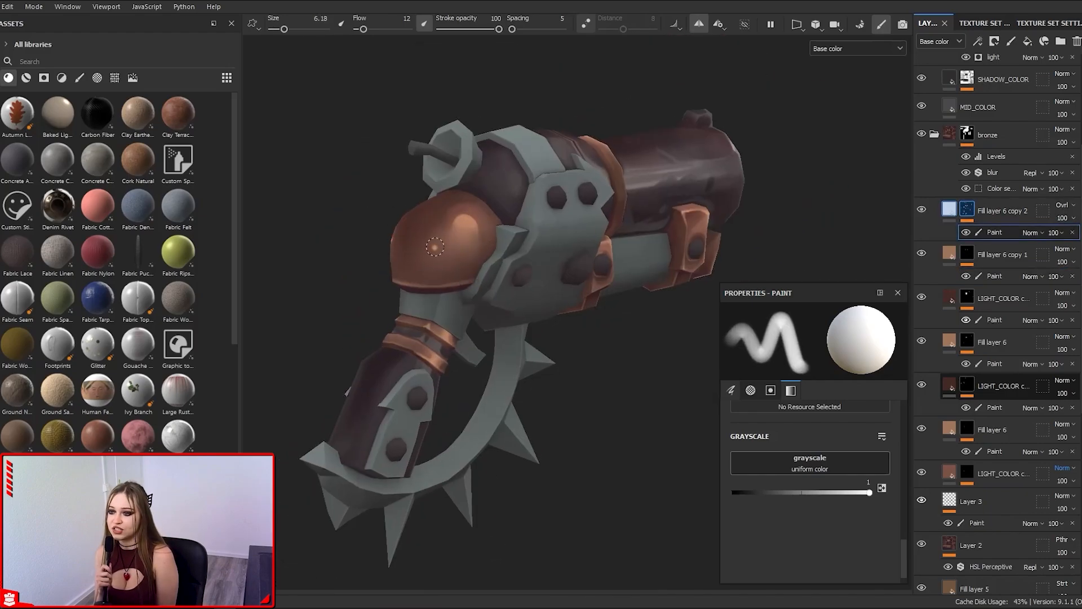
alt+drag(471, 282, 440, 270)
mouse_move(451, 360)
alt+mouse_down()
mouse_move(505, 341)
mouse_move(507, 383)
alt+mouse_up()
Step: Soften the ball's highlights on Fill layer 6 copy 1's mask with black, using brush sizes from 5.61 to 17.54
click(981, 279)
key(x)
alt+right_drag(490, 295, 526, 294)
ctrl+right_drag(527, 294, 515, 295)
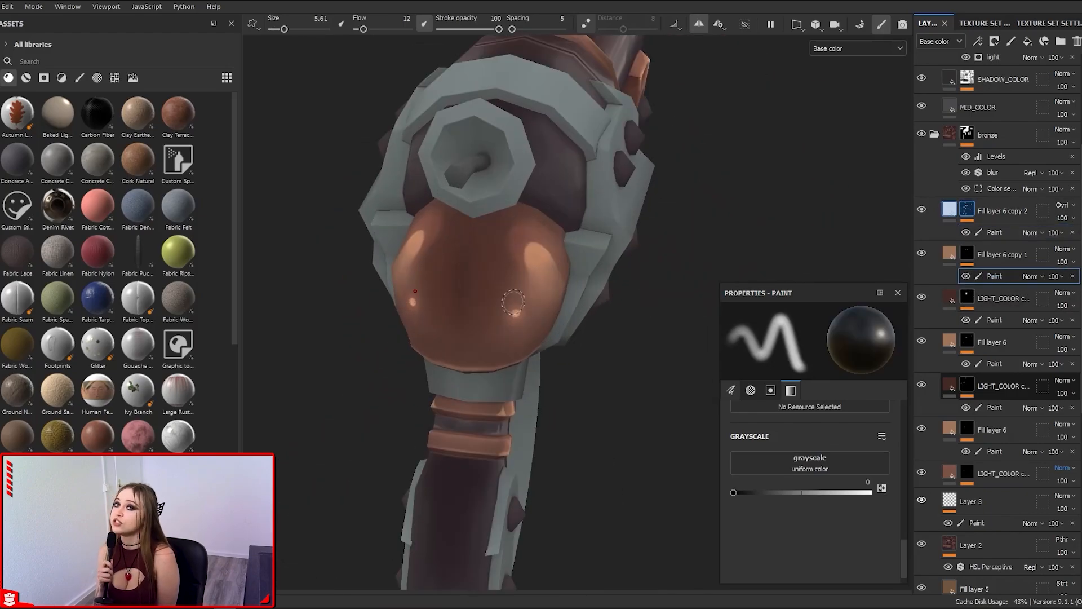
alt+right_drag(648, 338, 604, 317)
mouse_move(604, 317)
alt+mouse_down()
mouse_move(600, 290)
mouse_move(513, 412)
mouse_move(584, 446)
alt+mouse_up()
ctrl+right_drag(584, 447, 653, 447)
alt+drag(563, 361, 513, 324)
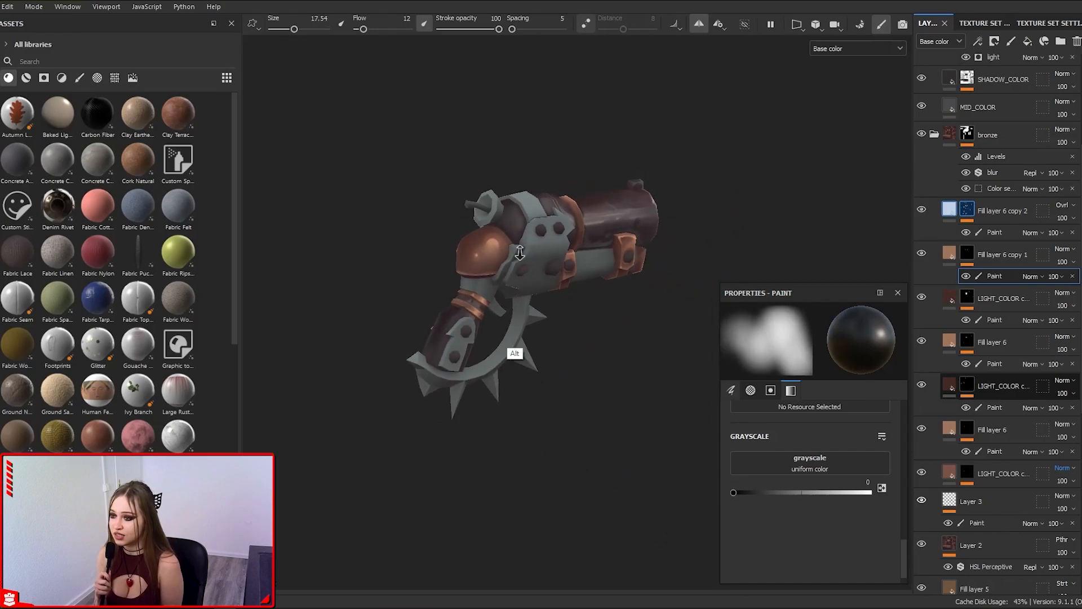
alt+right_drag(512, 323, 593, 355)
mouse_move(594, 355)
alt+mouse_down()
mouse_move(517, 343)
mouse_move(405, 192)
alt+mouse_up()
alt+drag(550, 305, 510, 382)
alt+drag(563, 355, 609, 333)
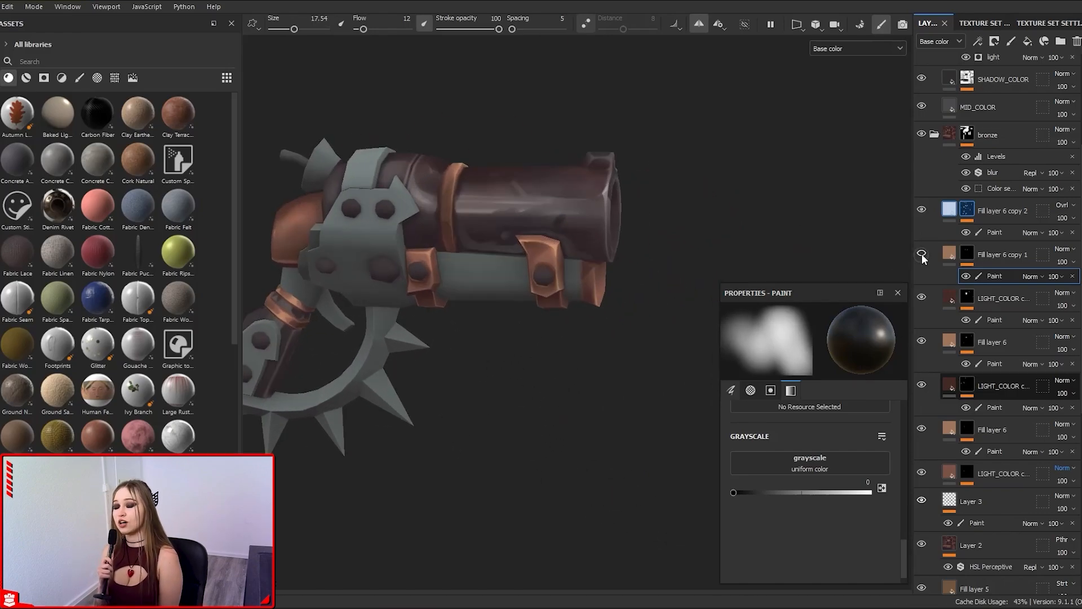
Step: Paint a crisp light reflection on the bronze ring around the barrel with white at brush size 1.32
key(x)
mouse_move(450, 169)
alt+right_down()
mouse_move(529, 109)
mouse_move(541, 199)
alt+right_up()
ctrl+right_drag(542, 199, 502, 232)
scroll(485, 228, up, 1)
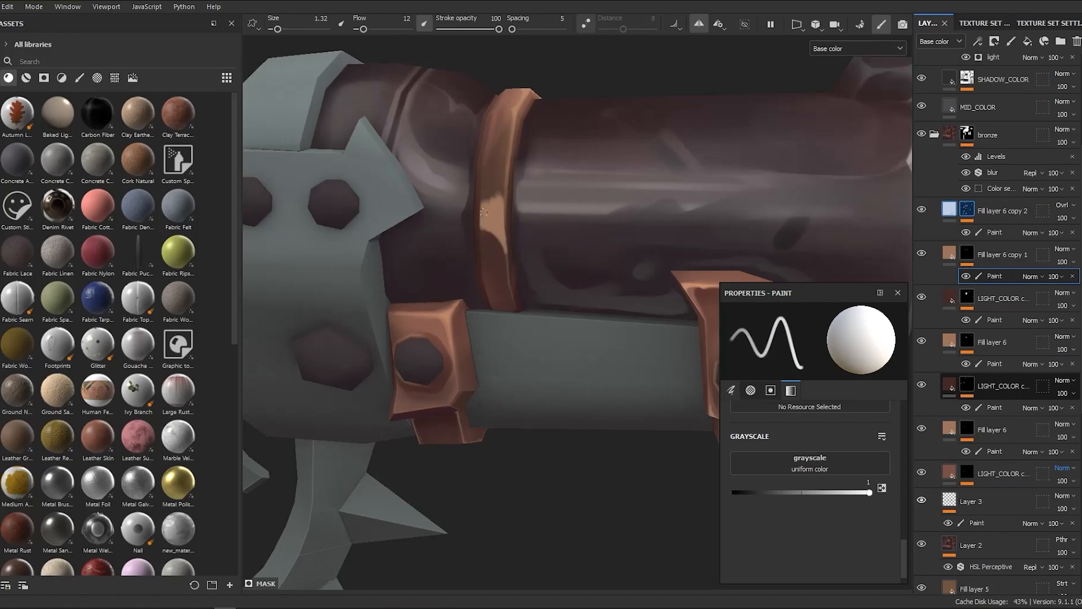
drag(483, 212, 488, 188)
alt+right_drag(499, 231, 616, 214)
alt+drag(616, 214, 586, 225)
alt+right_drag(586, 226, 479, 259)
Step: Soften the barrel ring's reflection with black at brush size 11.23 and save the project
key(x)
mouse_move(479, 259)
alt+mouse_down()
mouse_move(440, 228)
mouse_move(451, 220)
alt+mouse_up()
ctrl+right_drag(451, 220, 485, 220)
drag(457, 172, 448, 214)
mouse_move(448, 214)
alt+right_down()
mouse_move(535, 376)
mouse_move(508, 472)
alt+right_up()
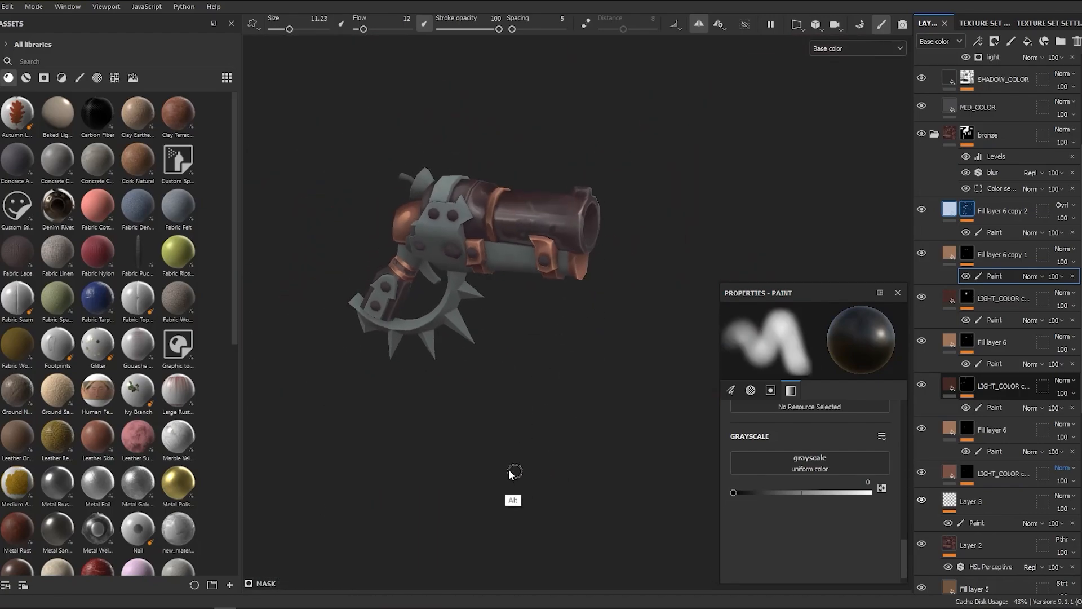
key(ctrl+s)
alt+drag(509, 472, 551, 367)
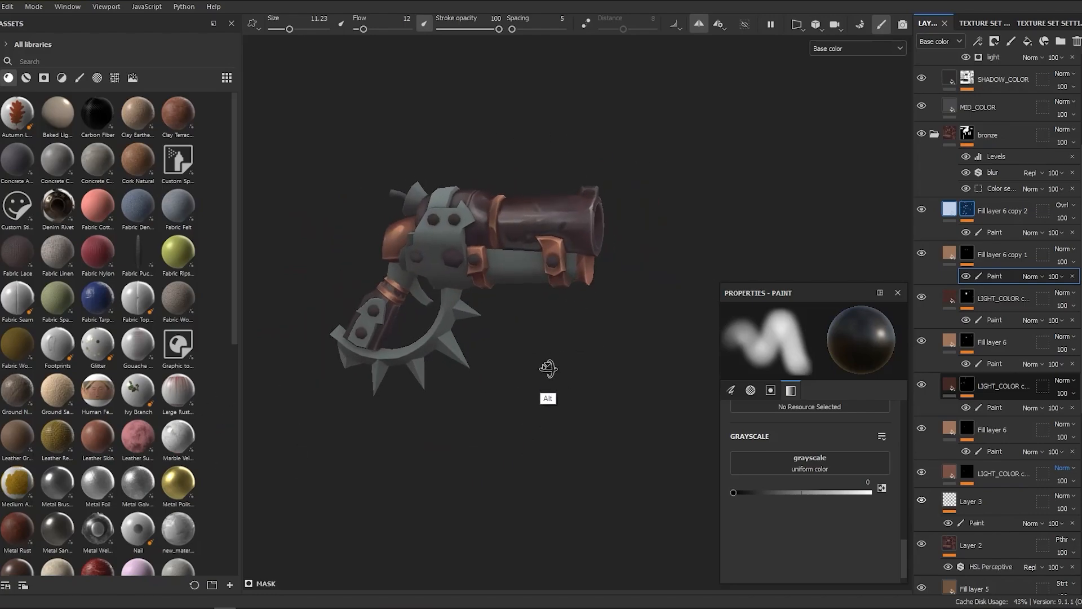
Step: Paint thin light edge highlights on the rear strap's lower band with white at brush size 0.9 and flow 22
key(x)
mouse_move(550, 366)
alt+right_down()
mouse_move(493, 259)
mouse_move(519, 261)
alt+right_up()
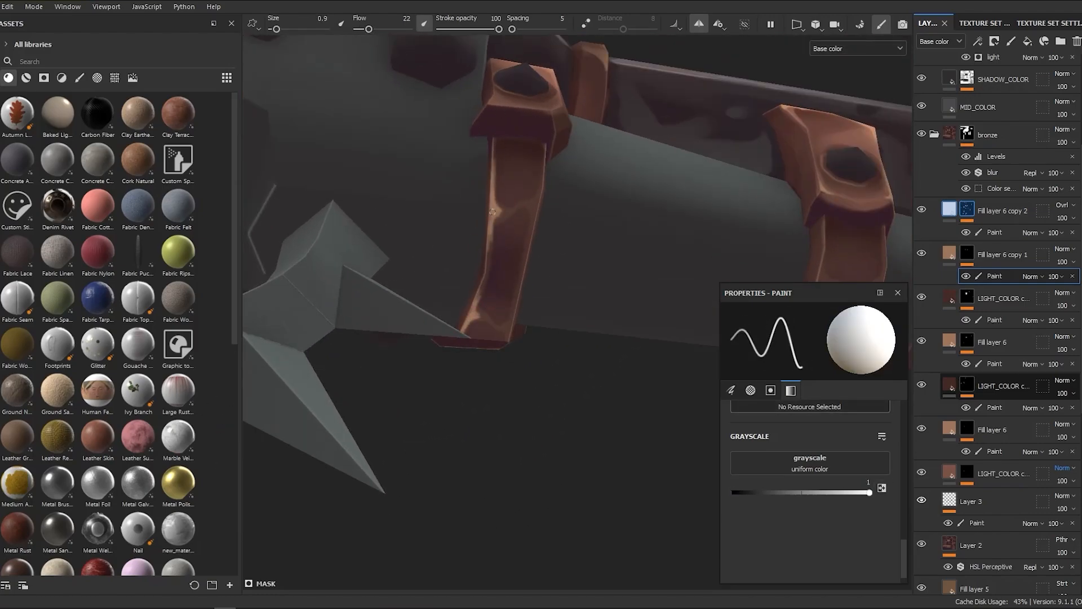
drag(532, 205, 542, 174)
mouse_move(542, 174)
alt+mouse_down()
mouse_move(530, 216)
mouse_move(530, 192)
alt+mouse_up()
alt+drag(530, 192, 533, 172)
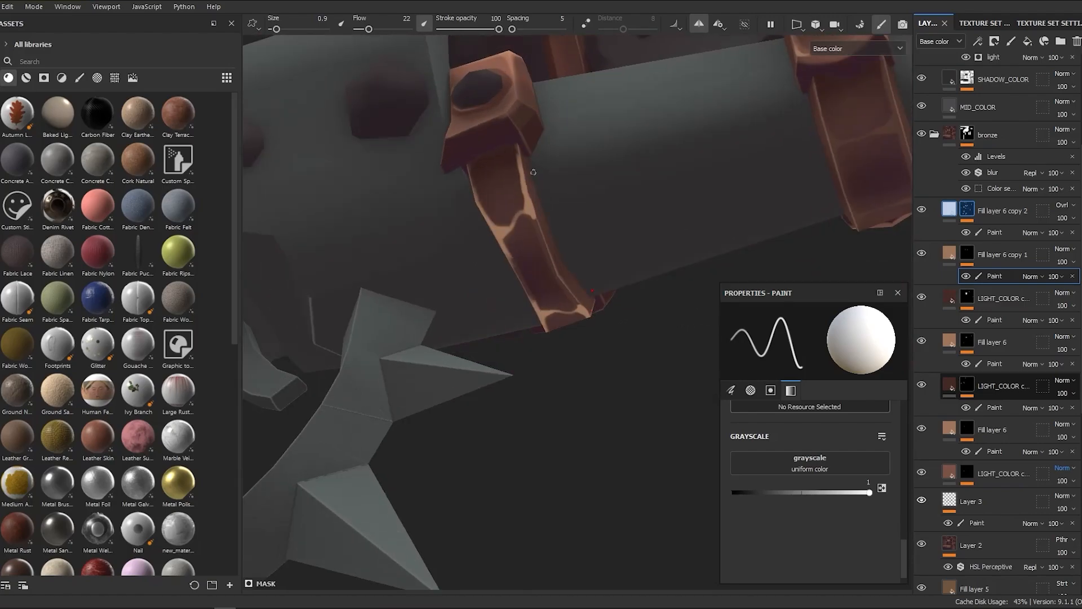
alt+drag(514, 220, 514, 234)
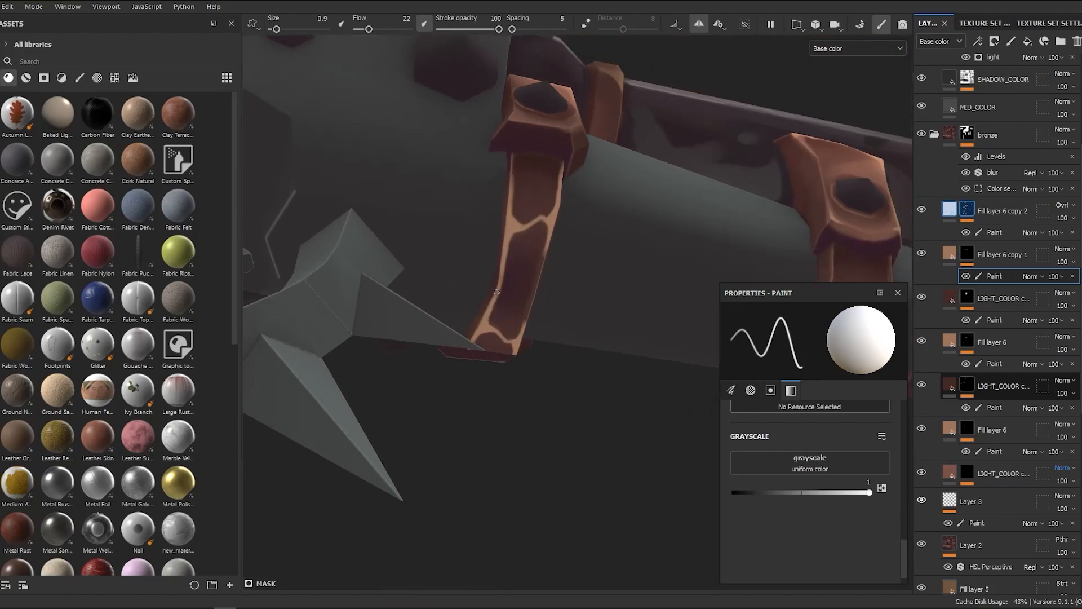
Step: Outline the facet edges of the front strap's lower band with thin light strokes at brush size 0.9 and flow 22
alt+right_drag(496, 292, 558, 408)
alt+drag(558, 408, 536, 288)
alt+right_drag(536, 287, 524, 163)
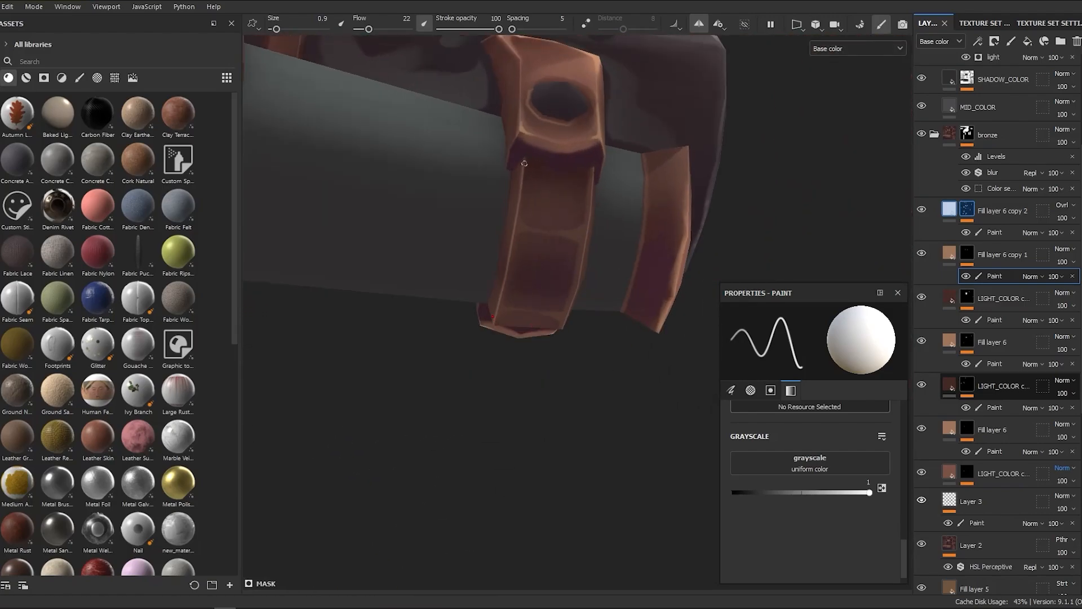
alt+drag(526, 230, 567, 228)
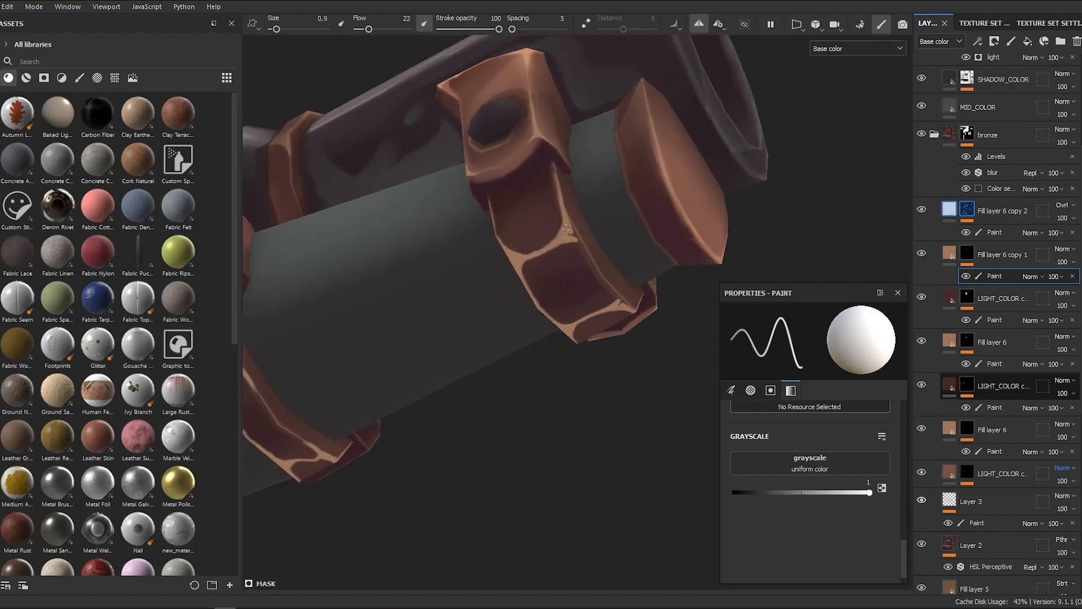
alt+right_drag(567, 237, 591, 113)
alt+drag(591, 113, 586, 169)
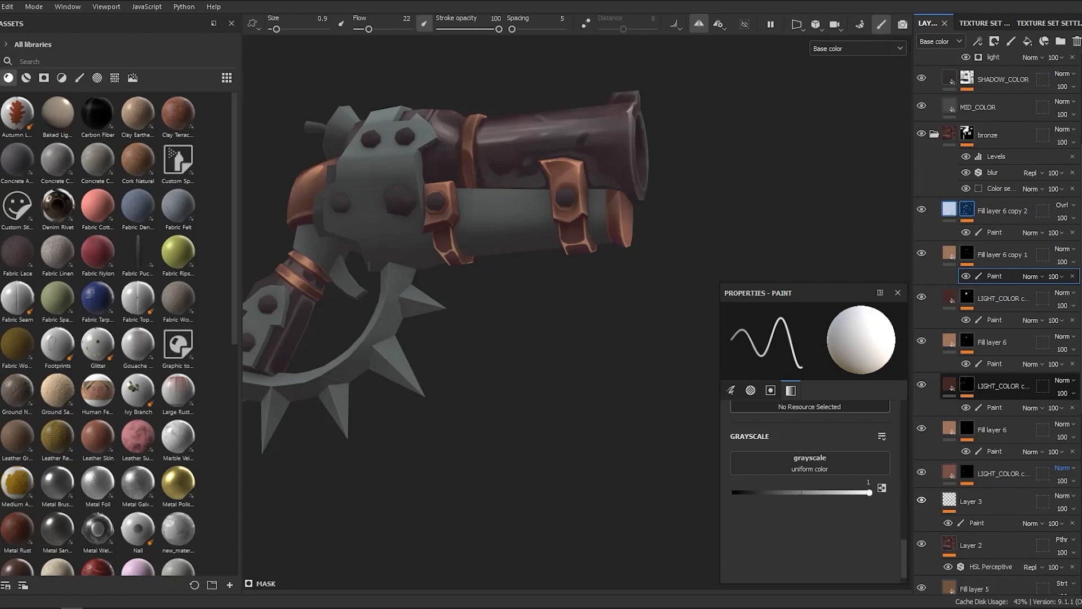
alt+drag(586, 316, 579, 288)
alt+right_drag(580, 287, 576, 262)
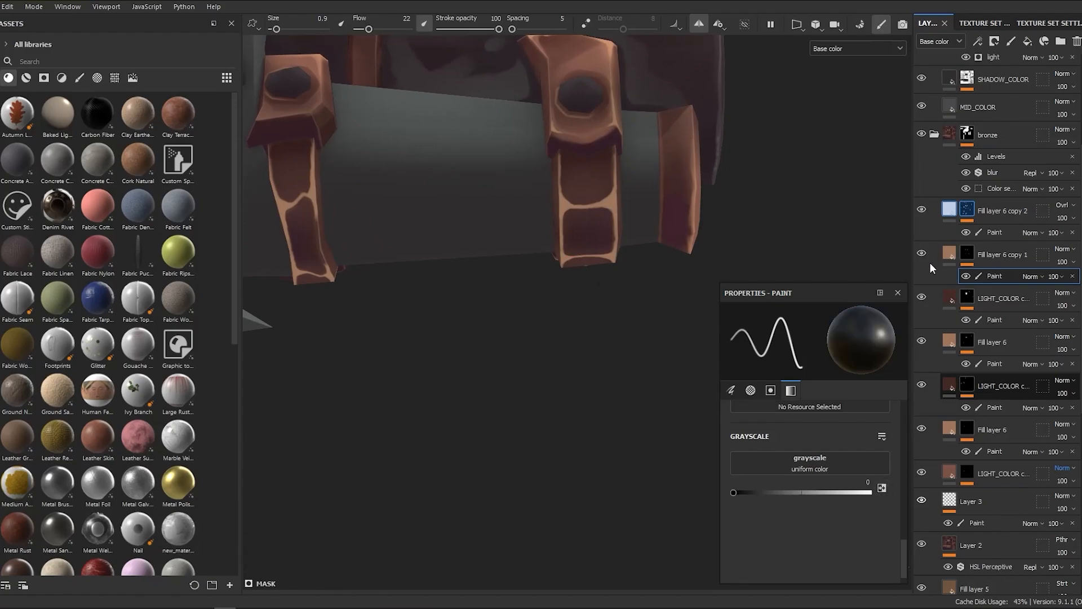
Step: Blend the rear strap's edge highlights into its facets with soft white strokes at flow 6, using brush sizes 8.31 and 5.22
ctrl+alt+drag(670, 314, 817, 324)
click(882, 488)
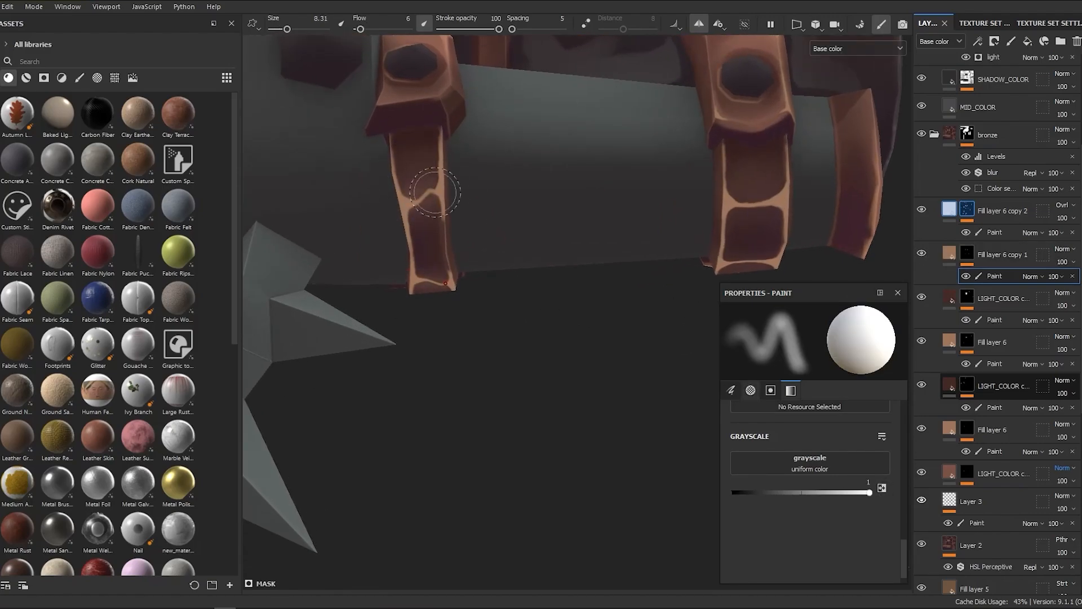
ctrl+right_drag(403, 204, 394, 197)
alt+drag(409, 181, 447, 230)
mouse_move(417, 226)
alt+right_down()
mouse_move(524, 80)
mouse_move(447, 245)
alt+right_up()
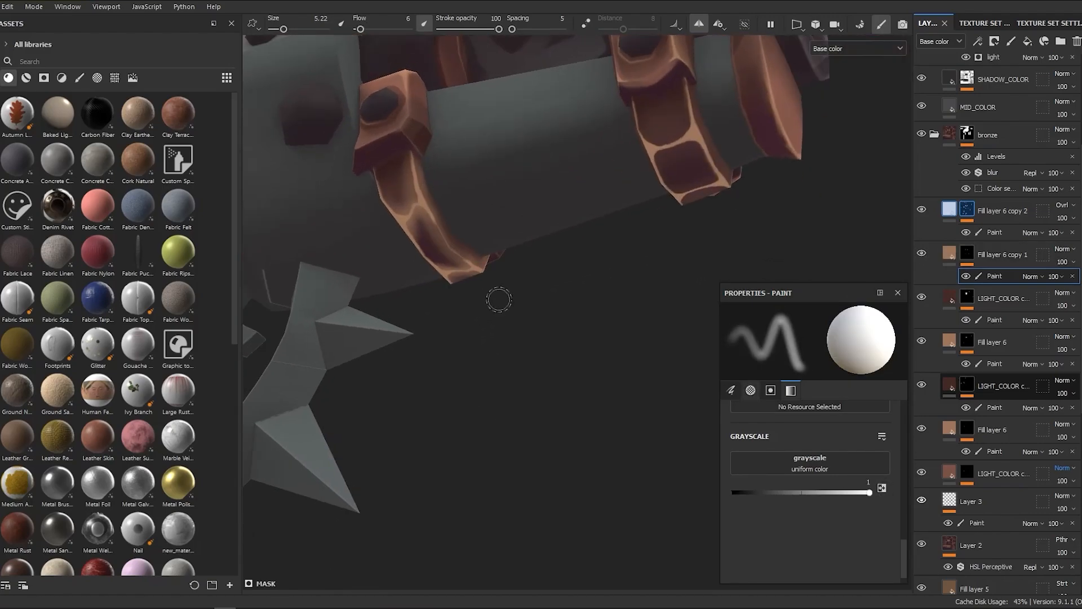
Step: Refine the rear strap's highlights with alternating black and white strokes at flow 6, using brush sizes from 1.77 to 19.8
key(x)
alt+drag(458, 248, 423, 230)
alt+right_drag(422, 191, 428, 232)
key(x)
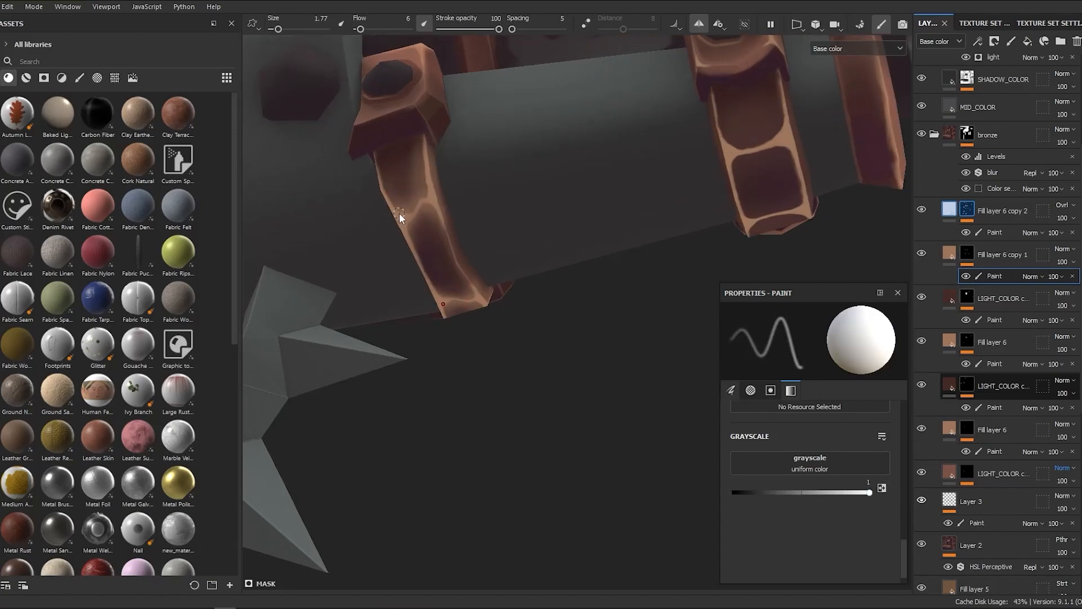
mouse_move(402, 214)
alt+mouse_down()
mouse_move(461, 345)
mouse_move(415, 145)
alt+mouse_up()
key(x)
ctrl+right_drag(413, 144, 418, 147)
alt+right_drag(445, 221, 426, 206)
ctrl+right_drag(426, 205, 473, 207)
alt+right_drag(577, 387, 602, 282)
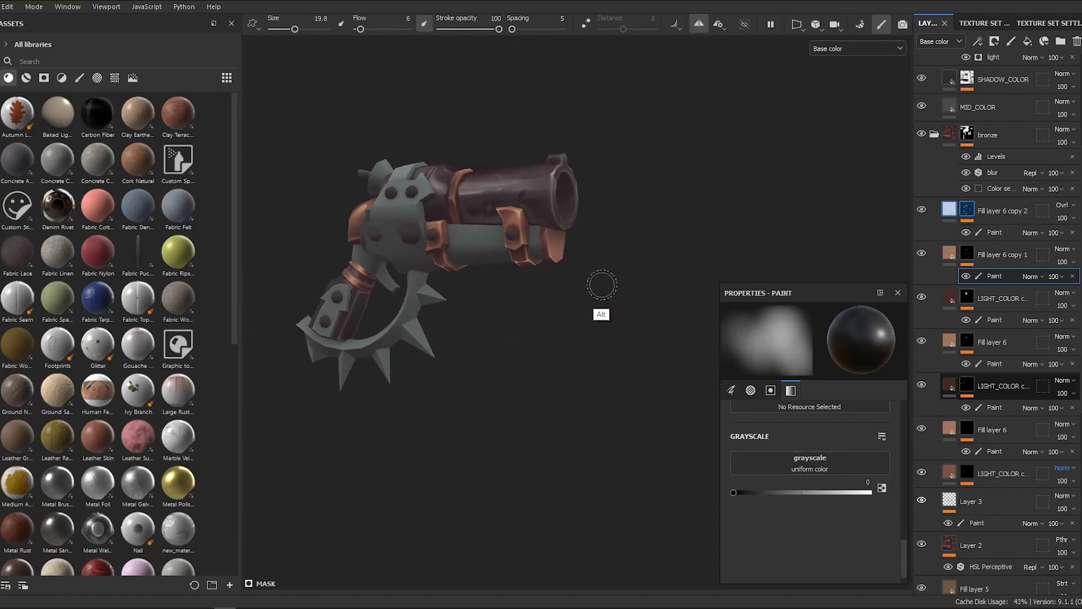
Step: Thicken the front strap's facet edge highlights with white at flow 6, using brush sizes 2.46 and 1.66
alt+drag(601, 283, 631, 285)
key(x)
alt+right_drag(517, 93, 576, 137)
alt+drag(576, 137, 550, 156)
ctrl+right_drag(550, 156, 501, 159)
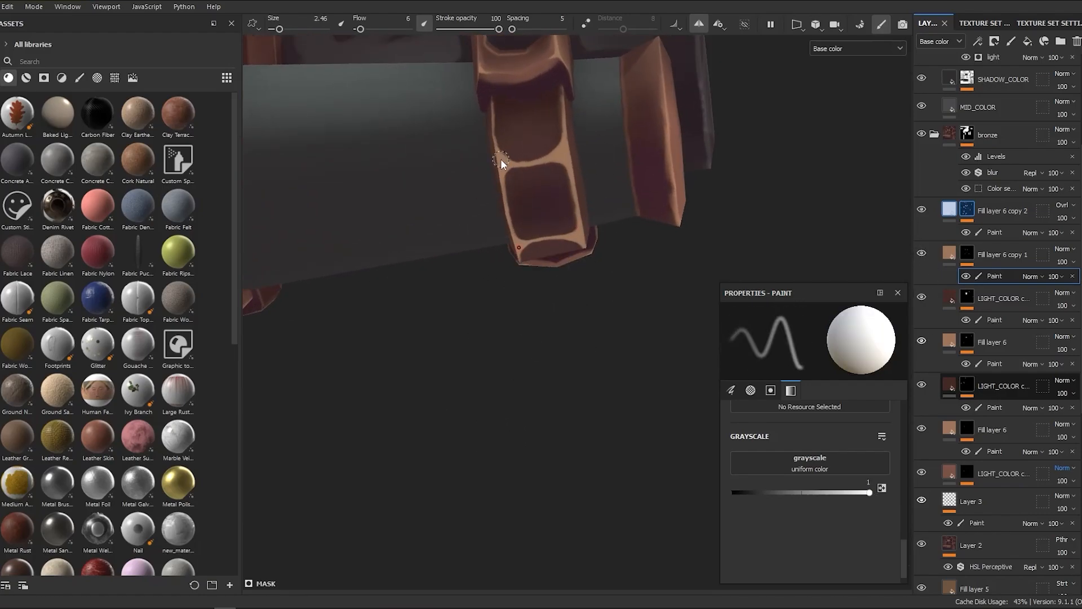
alt+drag(528, 161, 514, 239)
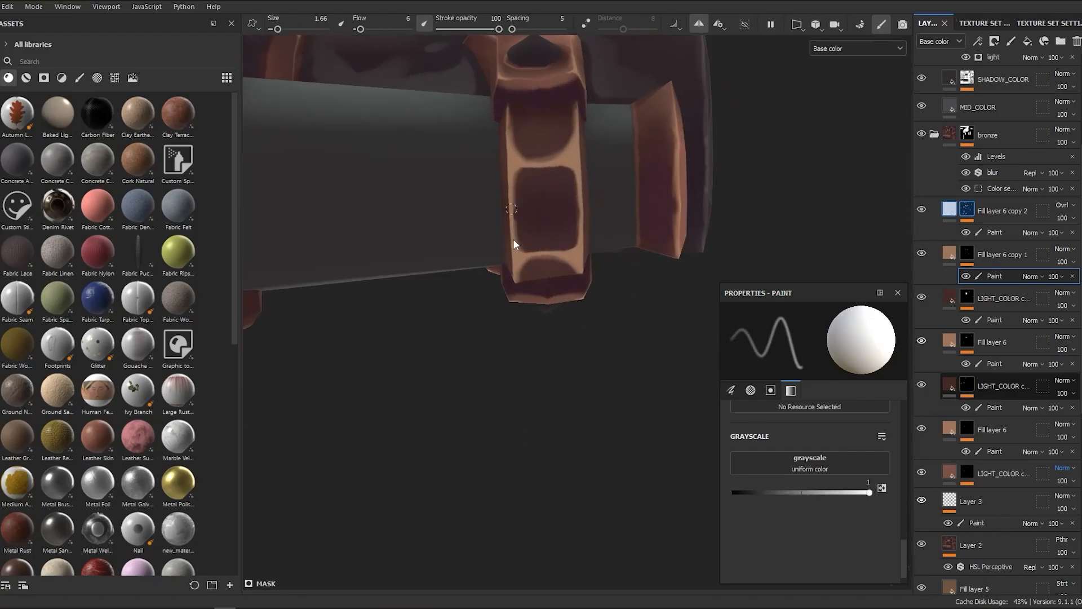
mouse_move(581, 180)
alt+mouse_down()
mouse_move(607, 224)
mouse_move(546, 120)
alt+mouse_up()
alt+drag(568, 160, 619, 178)
Step: Build soft light gradients inside the front strap's facets with white at flow 6, using brush sizes 10.02 and 4.08
ctrl+right_drag(619, 178, 648, 178)
right_click(577, 180)
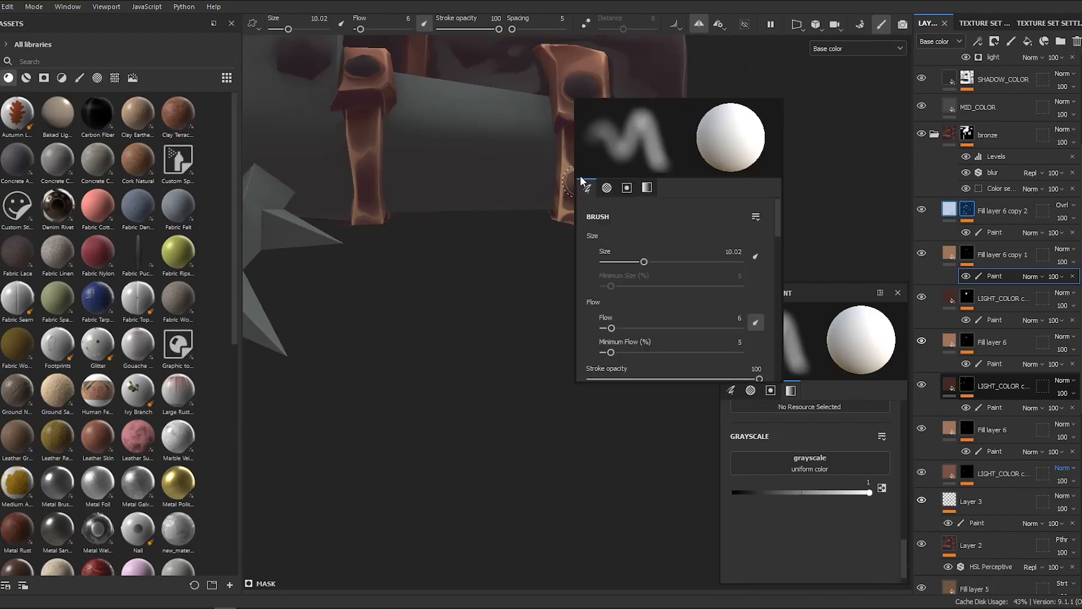
ctrl+right_drag(580, 179, 556, 180)
mouse_move(555, 180)
alt+mouse_down()
mouse_move(604, 188)
mouse_move(581, 183)
mouse_move(597, 174)
alt+mouse_up()
mouse_move(598, 174)
ctrl+right_down()
mouse_move(578, 174)
mouse_move(614, 198)
mouse_move(597, 178)
ctrl+right_up()
ctrl+right_drag(598, 179, 577, 178)
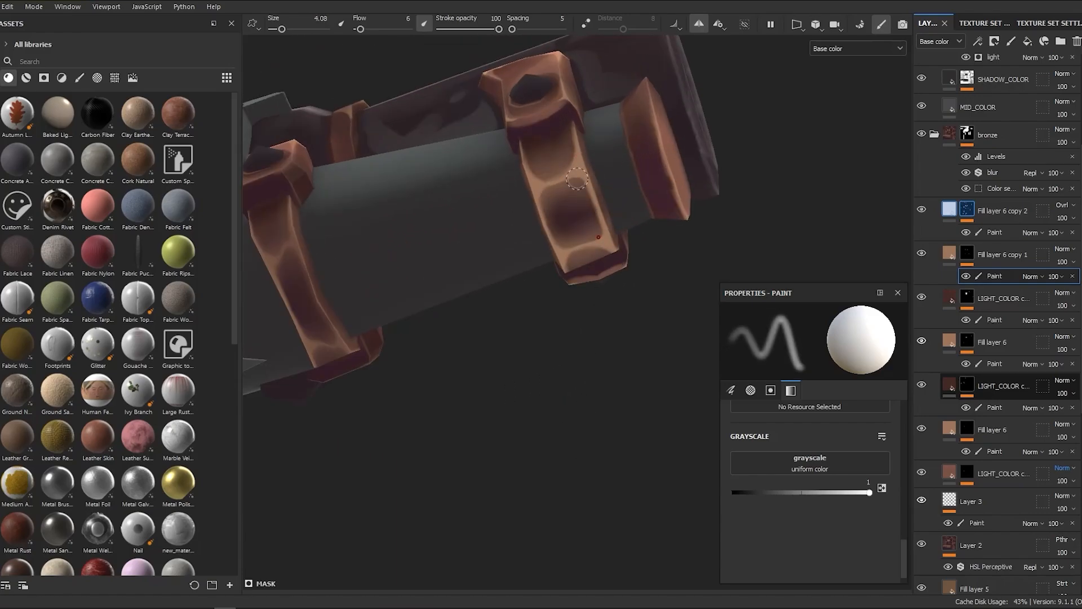
scroll(517, 386, down, 3)
alt+drag(517, 386, 623, 387)
Step: Tone down the highlights on both straps' lower bands with black at brush size 13.66 and flow 6
alt+right_drag(647, 215, 611, 183)
alt+drag(611, 183, 636, 170)
alt+right_drag(636, 171, 600, 148)
key(x)
ctrl+right_drag(574, 186, 601, 186)
mouse_move(600, 186)
alt+mouse_down()
mouse_move(534, 177)
mouse_move(677, 198)
alt+mouse_up()
alt+right_drag(529, 185, 577, 229)
alt+drag(577, 230, 565, 208)
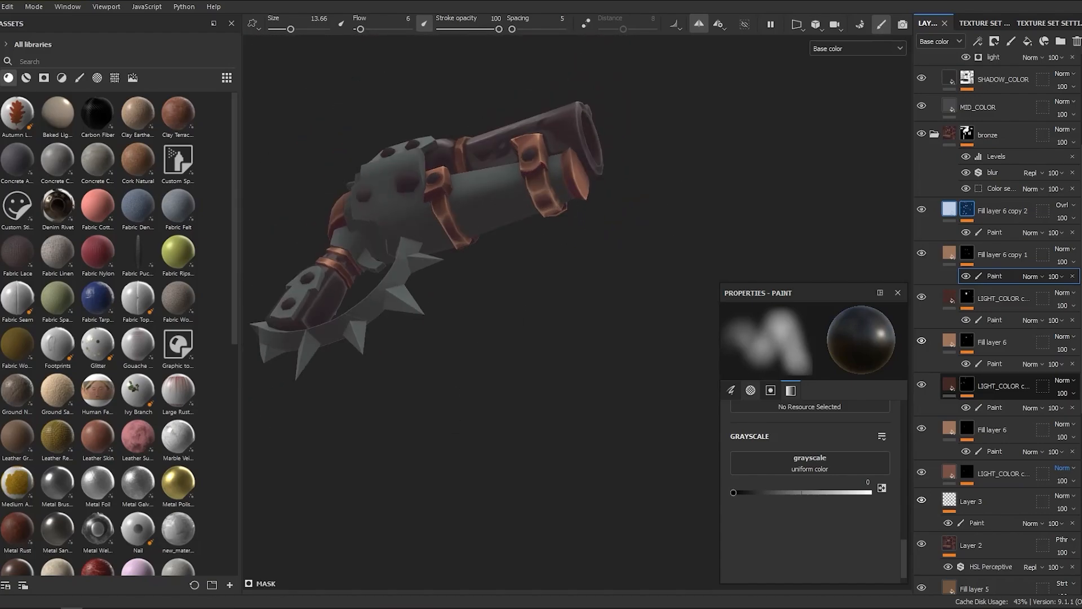
alt+right_drag(565, 209, 509, 318)
alt+drag(510, 318, 499, 236)
alt+right_drag(498, 237, 485, 118)
alt+right_drag(529, 222, 631, 171)
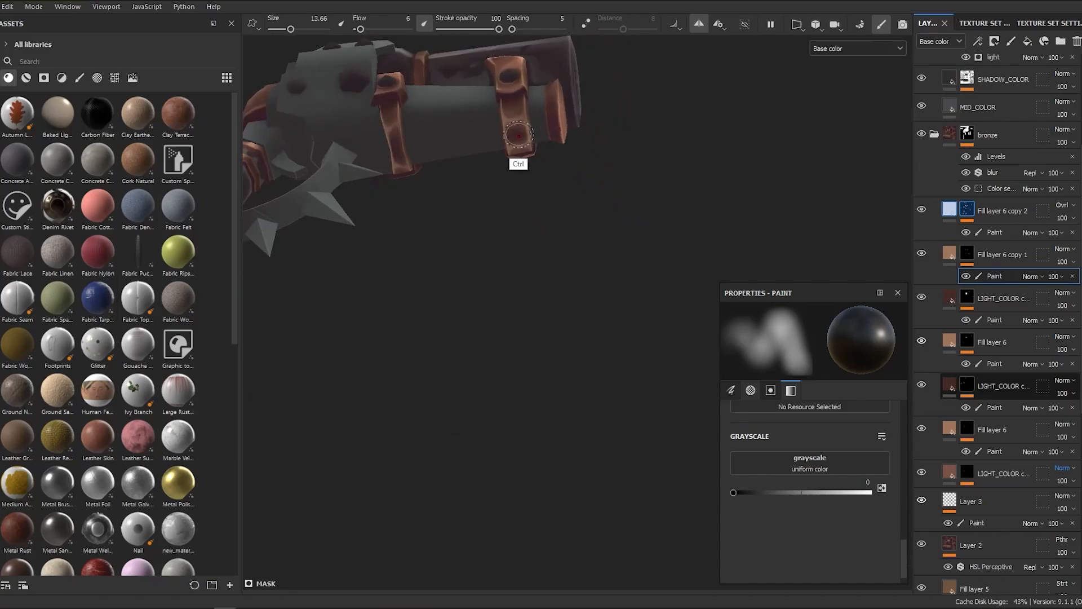
ctrl+right_drag(519, 135, 519, 148)
mouse_move(519, 148)
alt+right_down()
mouse_move(545, 117)
mouse_move(507, 163)
alt+right_up()
Step: Add a new paint layer with a paint effect above Fill layer 6 copy 2 and save the project
click(992, 221)
click(1010, 41)
right_click(986, 219)
click(963, 491)
key(ctrl+s)
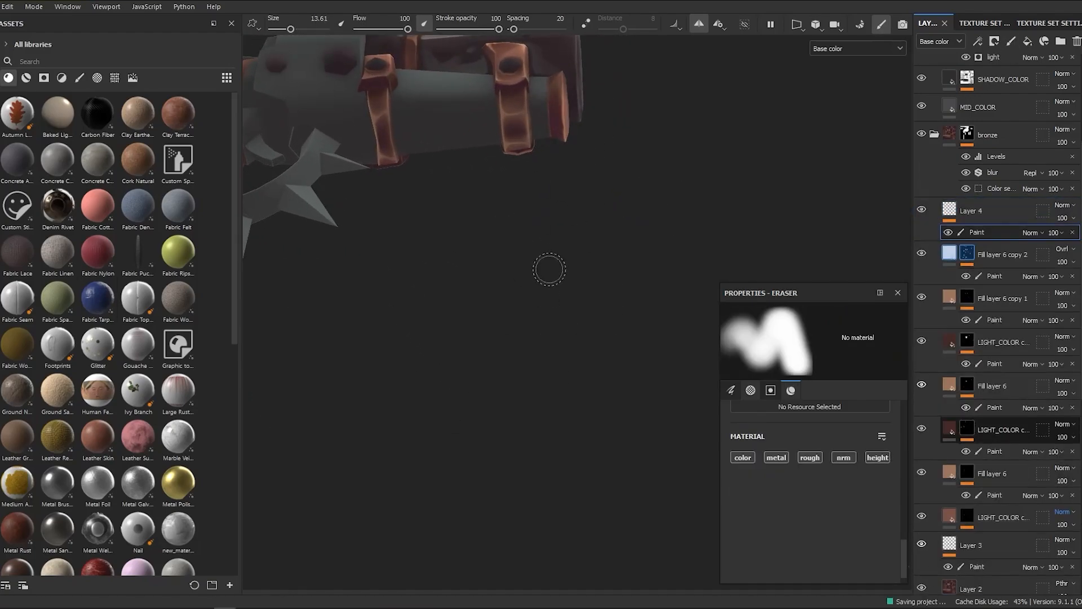
Step: Sample brown tones from the front strap and blend its lower facets on Layer 4 at brush size 2.25, flow 42, without symmetry
alt+drag(550, 270, 733, 271)
key(1)
mouse_move(904, 552)
mouse_down()
mouse_move(902, 509)
mouse_move(913, 551)
mouse_move(907, 526)
mouse_up()
key(p)
click(529, 197)
mouse_move(531, 203)
alt+right_down()
mouse_move(548, 250)
mouse_move(518, 250)
alt+right_up()
key(l)
alt+right_drag(536, 250, 542, 268)
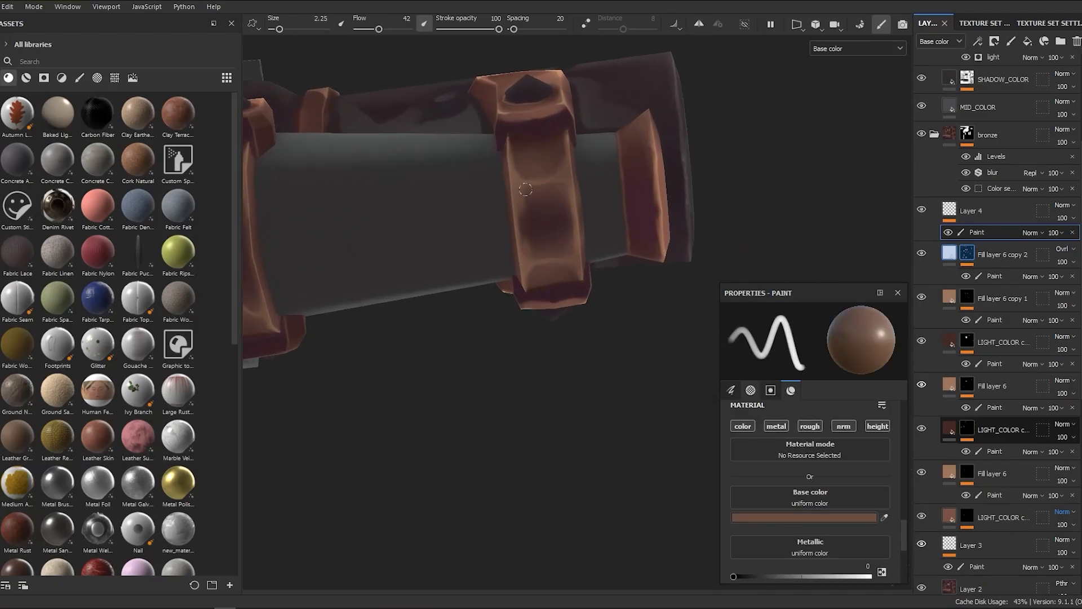
click(529, 207)
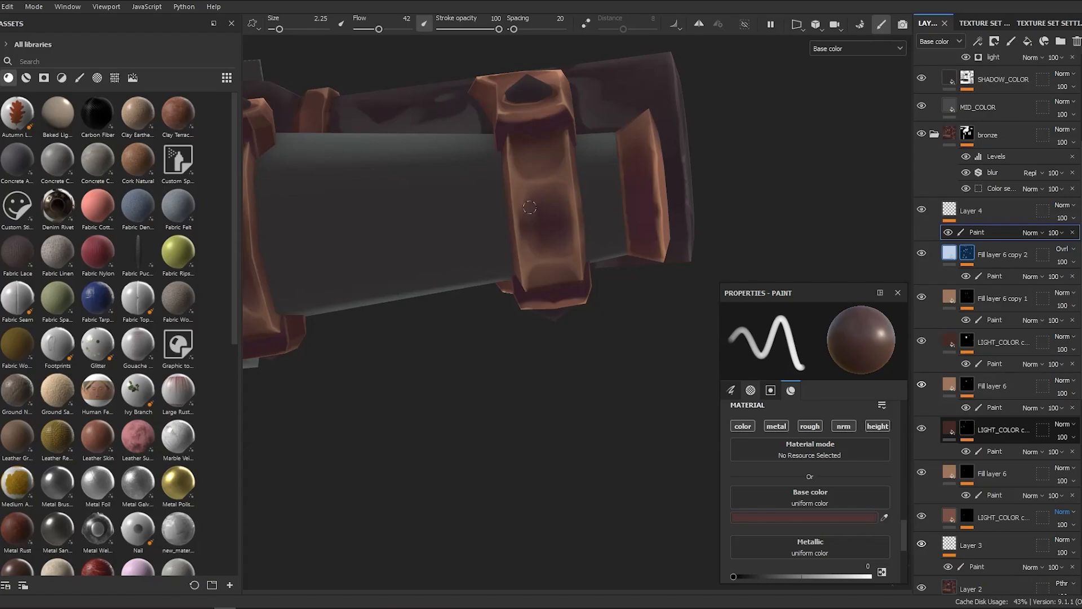
Step: Paint dark brown shading beneath the front strap's buckle at brush size 1.86, then switch to the eraser
mouse_move(563, 239)
alt+right_down()
mouse_move(570, 246)
mouse_move(548, 224)
alt+right_up()
alt+drag(548, 225, 595, 347)
mouse_move(594, 347)
alt+right_down()
mouse_move(601, 157)
mouse_move(498, 365)
alt+right_up()
ctrl+right_drag(494, 228, 489, 228)
click(817, 515)
click(882, 511)
alt+right_drag(485, 136, 475, 261)
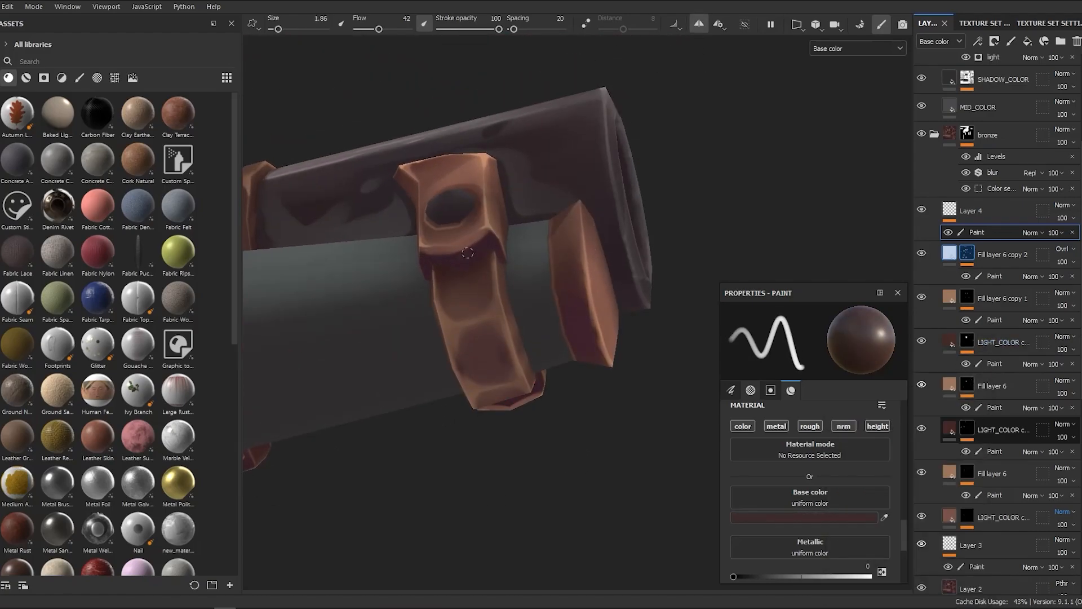
alt+drag(474, 244, 677, 280)
mouse_move(459, 222)
alt+mouse_down()
mouse_move(481, 273)
mouse_move(523, 274)
mouse_move(538, 307)
mouse_move(565, 461)
alt+mouse_up()
key(2)
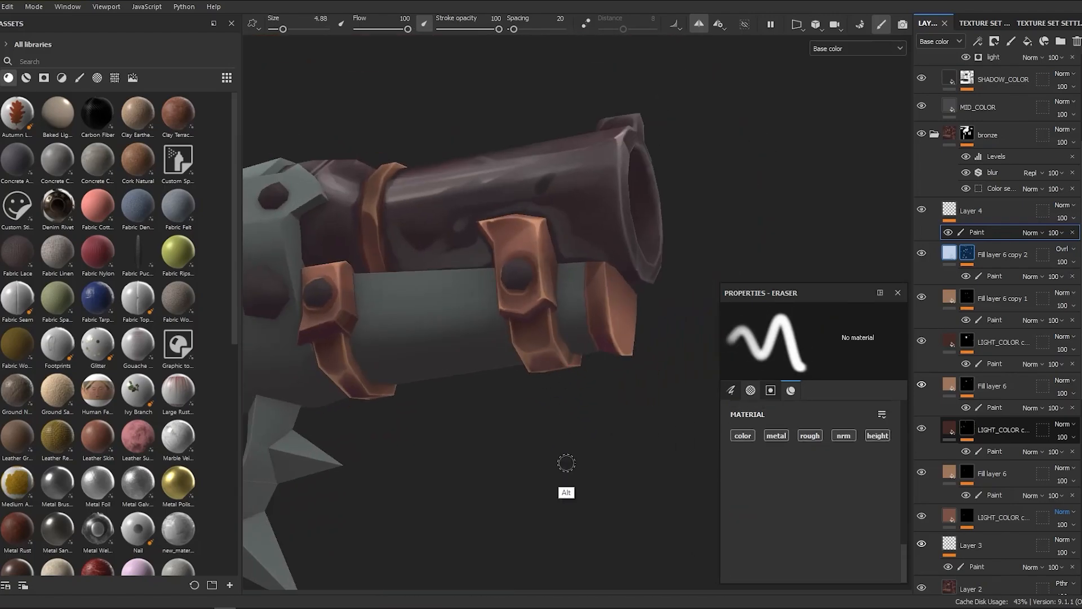
Step: Paint dark brown shading beneath the rear strap's buckle at brush size 1.86 and flow 42
alt+right_drag(565, 461, 496, 226)
key(1)
alt+drag(429, 191, 468, 197)
alt+right_drag(468, 197, 466, 330)
alt+drag(466, 330, 458, 273)
mouse_move(457, 273)
alt+right_down()
mouse_move(472, 315)
mouse_move(458, 263)
alt+right_up()
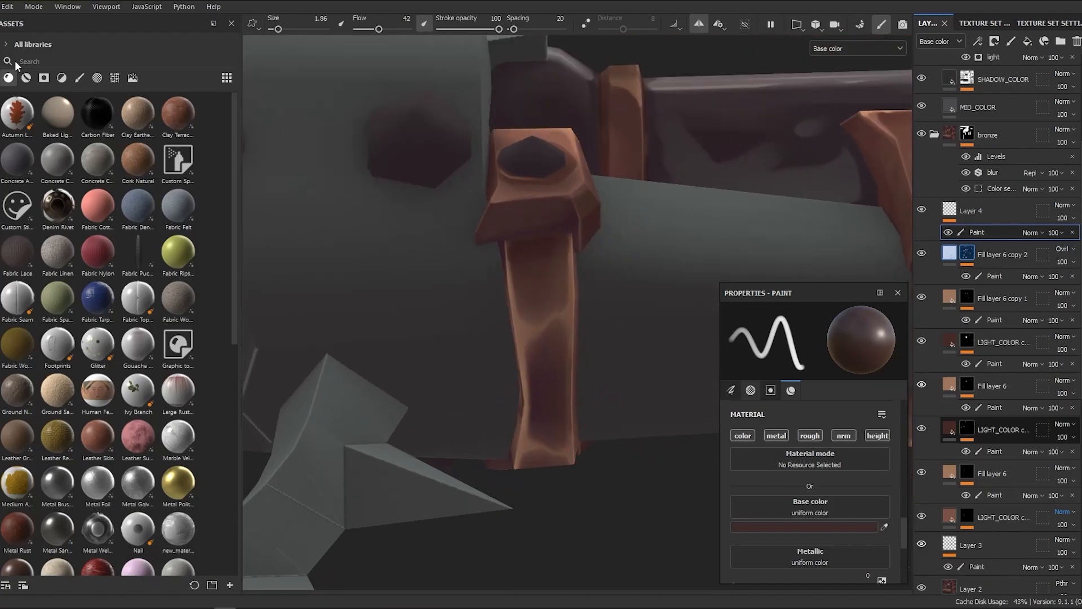
Step: Clean up the rear strap's shading with the eraser and soften it with dark brown at brush size 5.22
key(2)
scroll(502, 232, down, 5)
key(1)
scroll(515, 301, up, 2)
ctrl+right_drag(515, 300, 535, 301)
alt+middle_drag(535, 506, 471, 377)
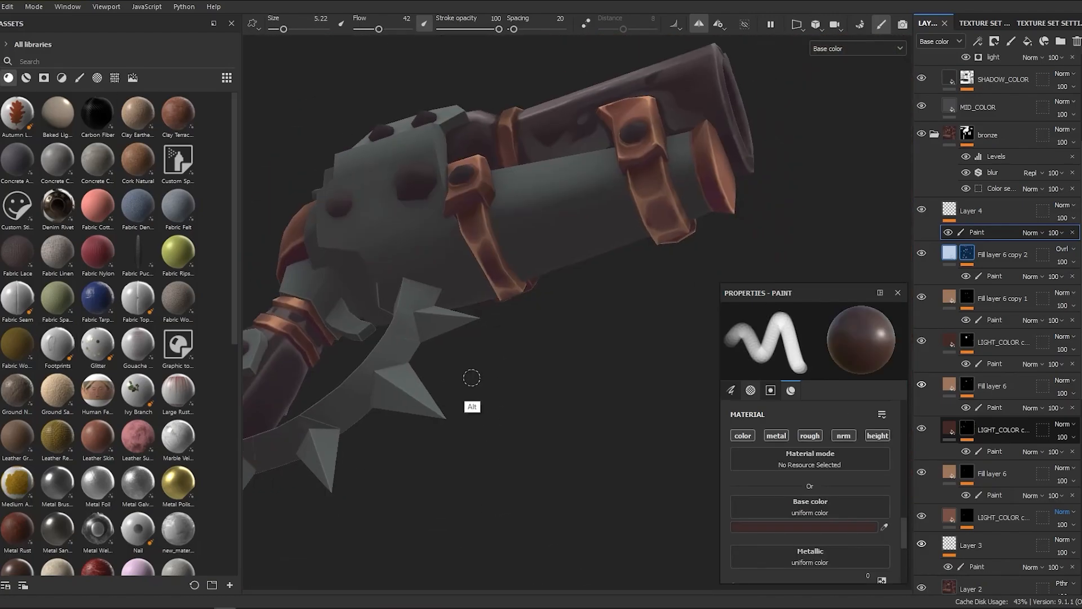
Step: Deepen the shading on the rear strap's lower section with dark brown at brush size 2.84 and flow 42
alt+drag(471, 378, 479, 248)
scroll(480, 248, up, 2)
ctrl+right_drag(486, 236, 471, 235)
alt+drag(475, 237, 551, 480)
scroll(487, 233, up, 2)
scroll(476, 253, down, 3)
scroll(498, 169, up, 3)
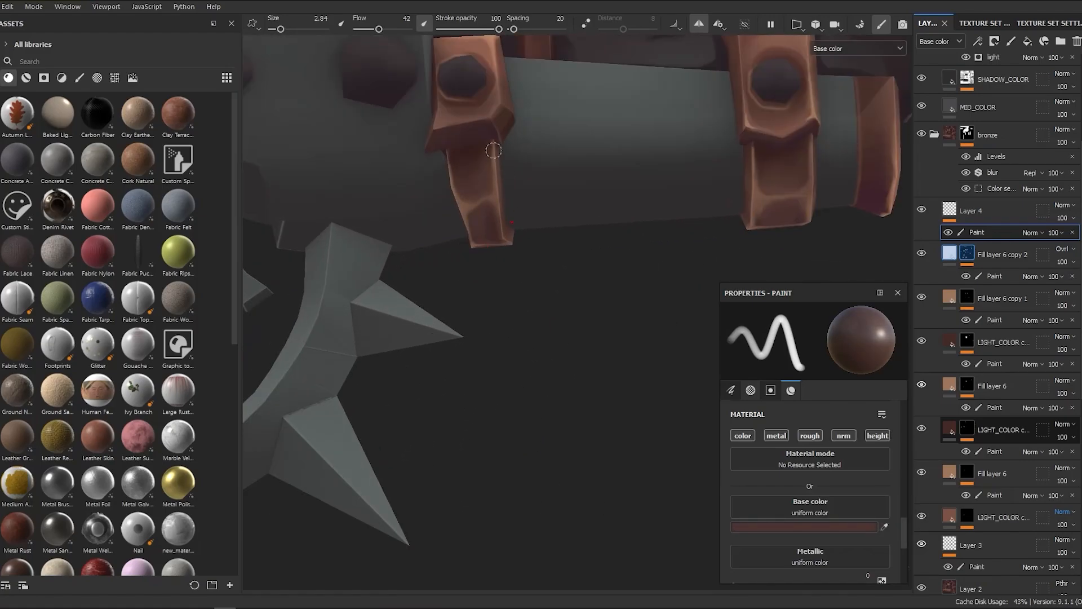
Step: Sample a brown from the rear strap and refine its lower facets at brush size 1.31
scroll(462, 183, down, 3)
alt+drag(559, 293, 510, 253)
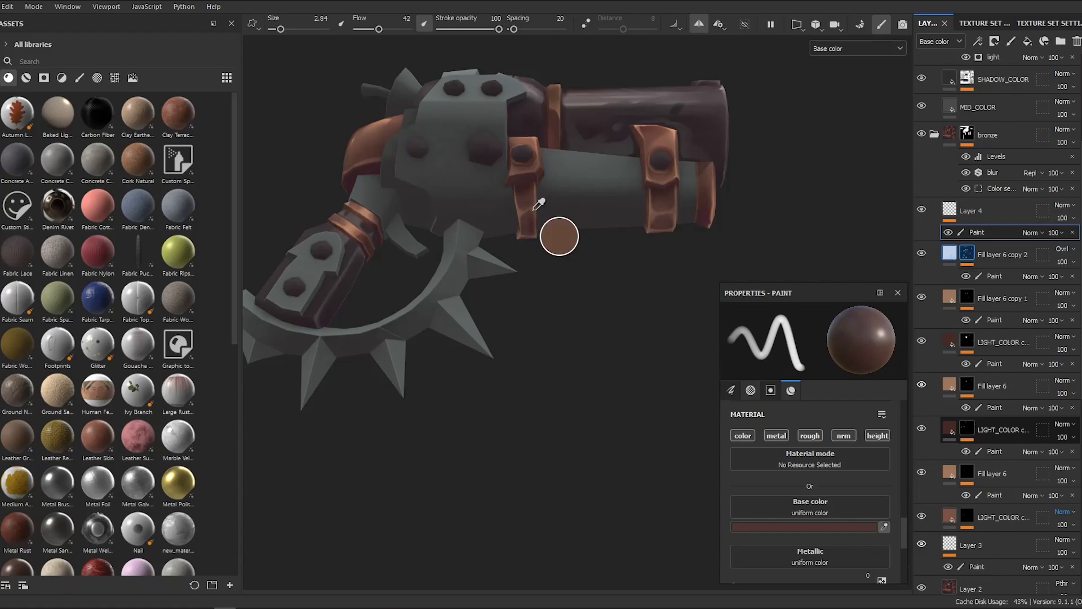
scroll(533, 204, up, 4)
ctrl+right_drag(532, 245, 508, 245)
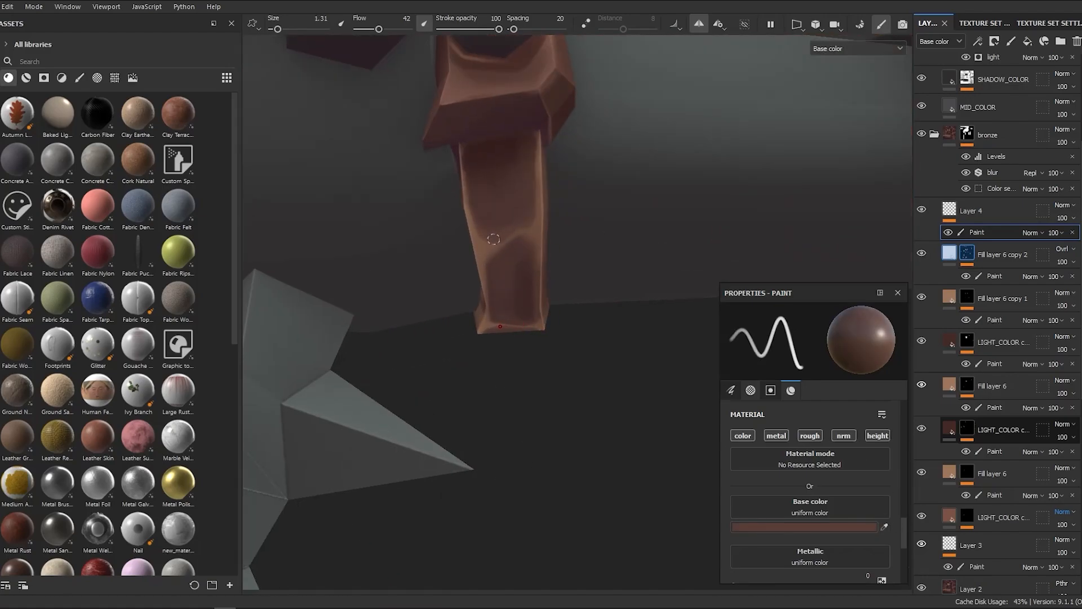
scroll(546, 391, down, 6)
mouse_move(553, 348)
alt+mouse_down()
mouse_move(421, 437)
mouse_move(557, 271)
mouse_move(544, 326)
alt+mouse_up()
scroll(556, 272, up, 3)
scroll(550, 380, up, 4)
scroll(551, 380, down, 5)
alt+drag(551, 380, 536, 367)
Step: Soften the rear strap's upper facet with dark brown at brush size 5.13
scroll(535, 366, up, 5)
ctrl+right_drag(506, 215, 541, 215)
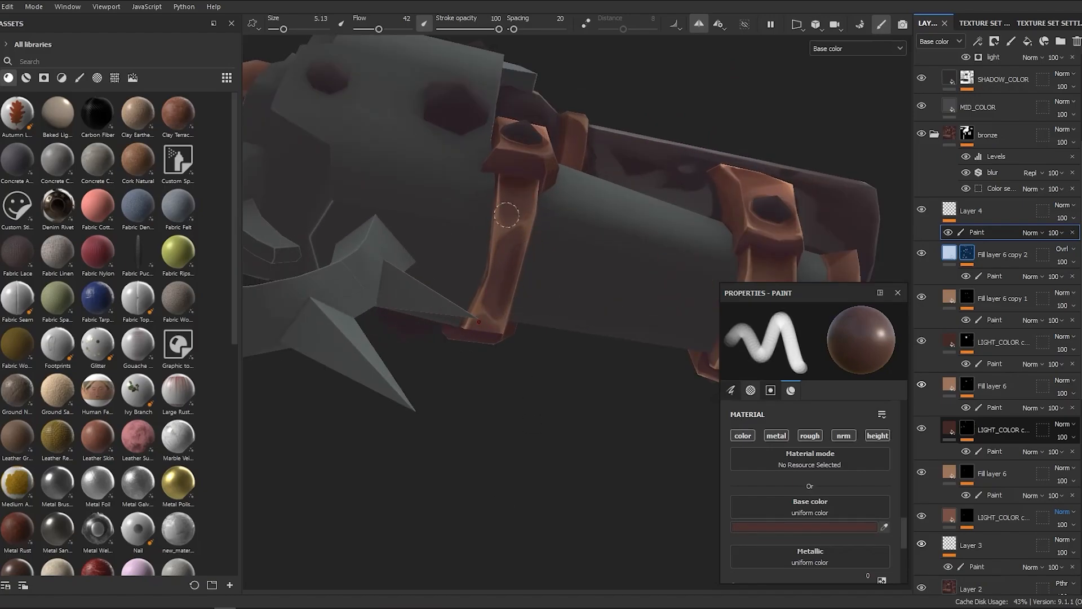
scroll(547, 470, down, 3)
scroll(521, 419, down, 3)
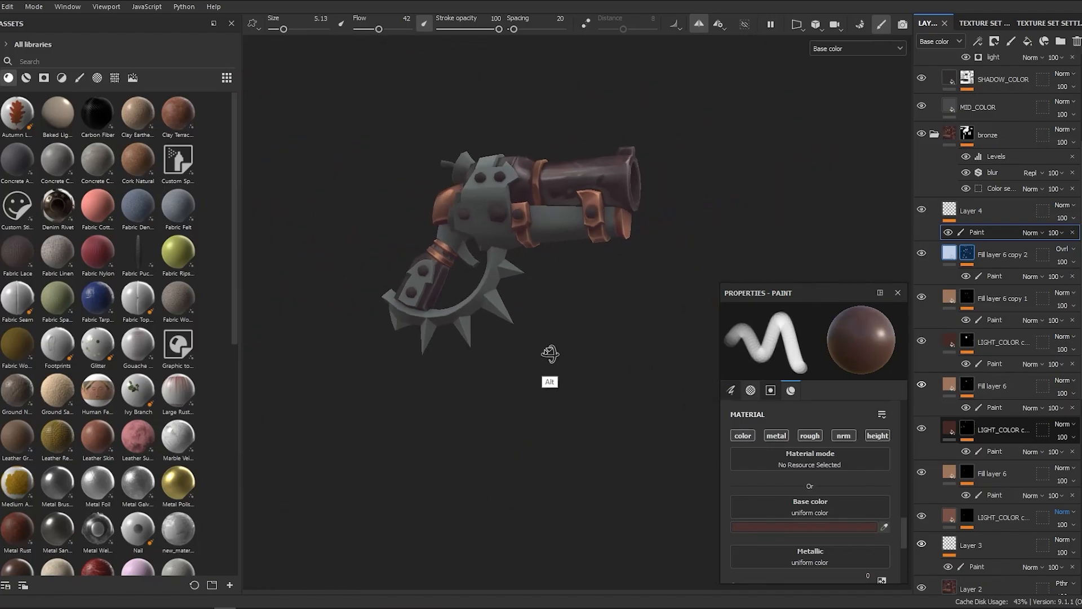
Step: Touch up the rear strap's thin edges with sampled mid-brown at brush size 0.73
scroll(551, 355, up, 5)
ctrl+right_drag(483, 270, 439, 208)
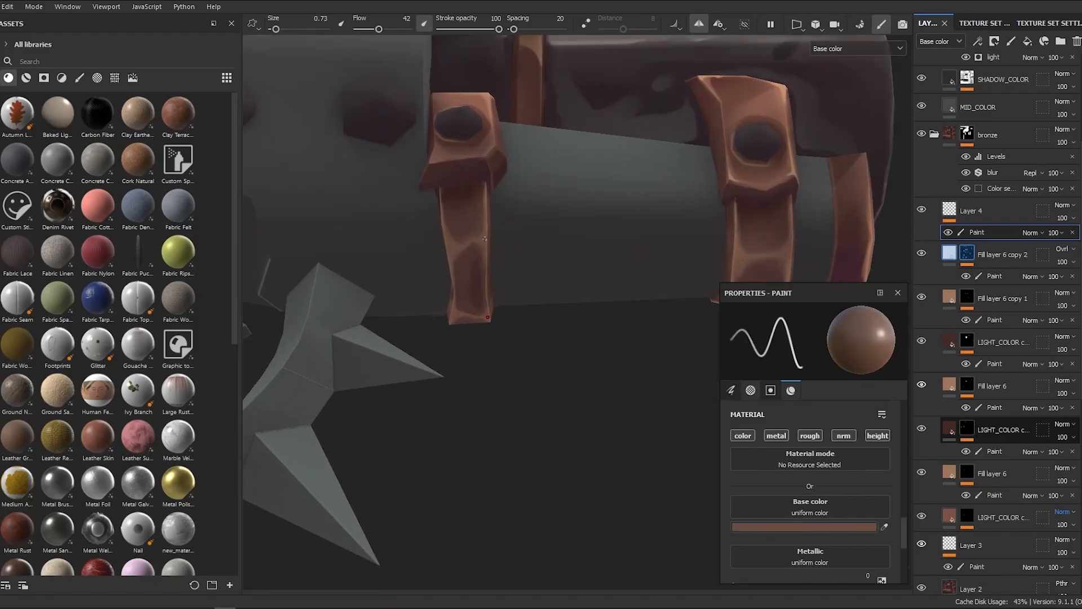
scroll(490, 225, down, 5)
alt+drag(498, 282, 488, 386)
Step: Blend mid-brown over the rear strap's lower facets at brush sizes 4.29 and 5.71
scroll(492, 209, up, 5)
ctrl+right_drag(490, 210, 511, 211)
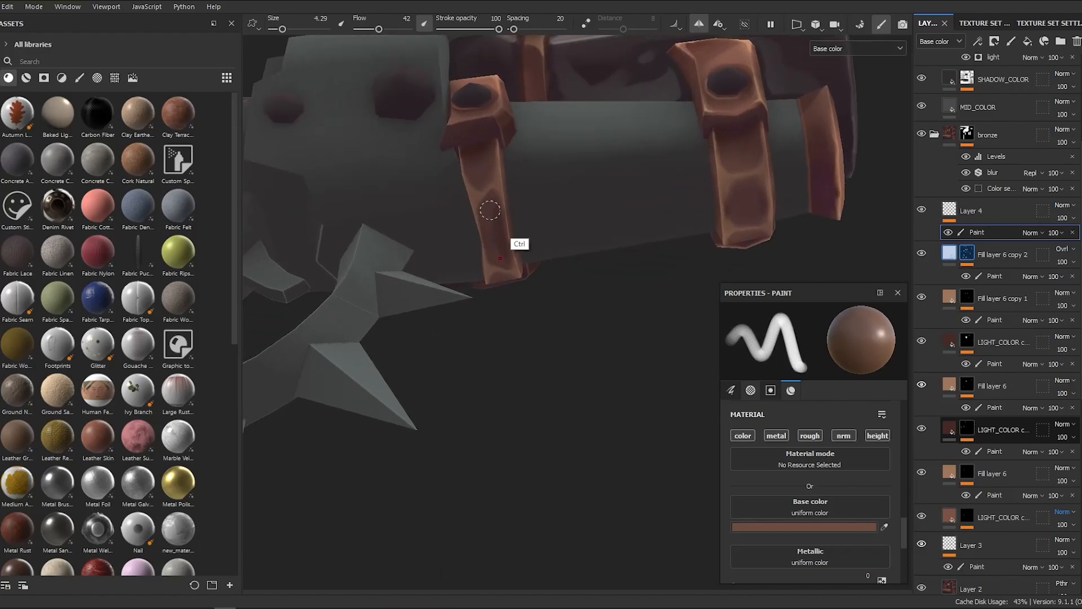
scroll(560, 406, down, 6)
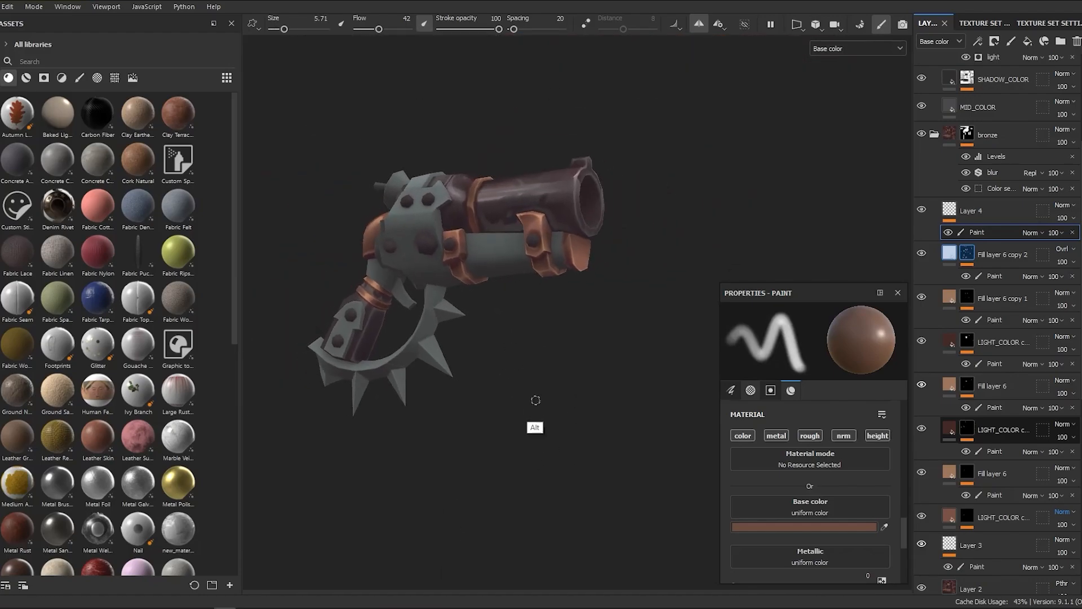
scroll(623, 428, up, 4)
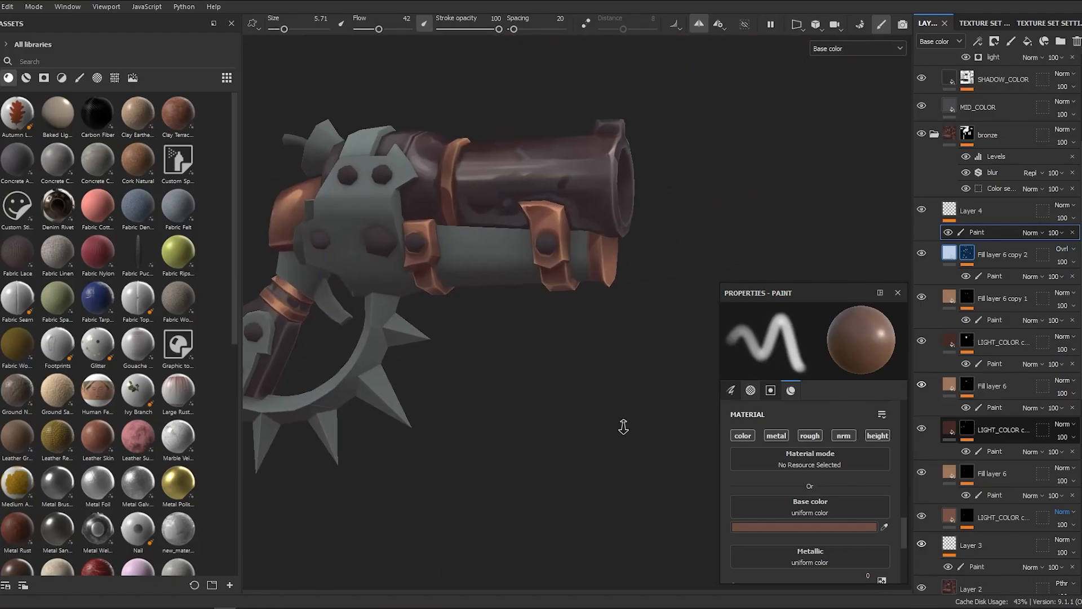
Step: Sample a dark brown and shade the rear strap's middle section at brush size 3.34
mouse_move(623, 428)
alt+mouse_down()
mouse_move(565, 374)
mouse_move(597, 383)
alt+mouse_up()
key(p)
click(372, 300)
scroll(374, 316, up, 3)
ctrl+right_drag(445, 237, 423, 236)
drag(423, 237, 423, 259)
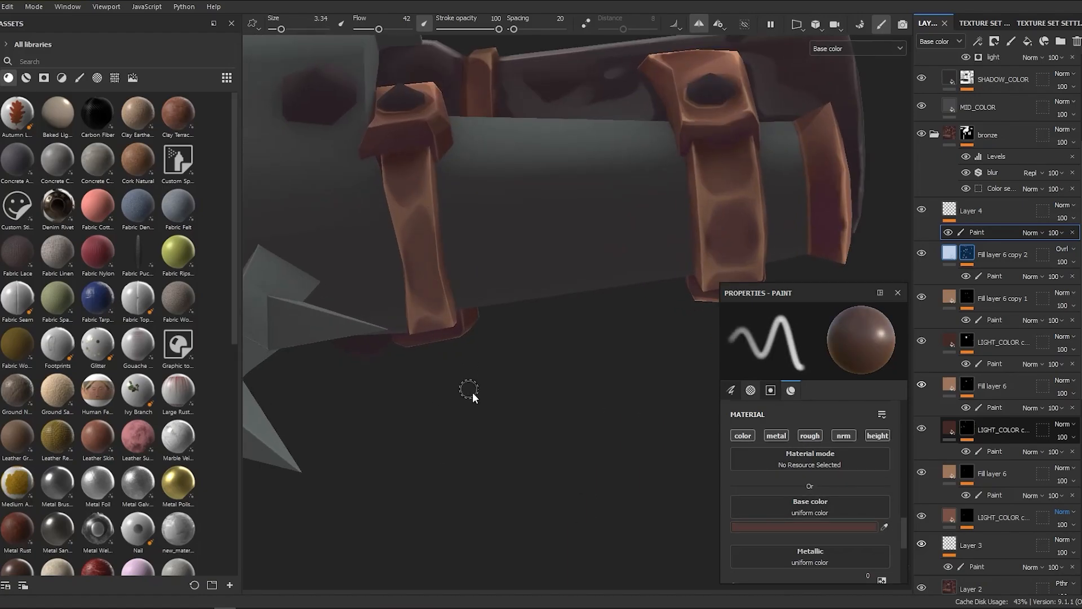
scroll(417, 253, down, 4)
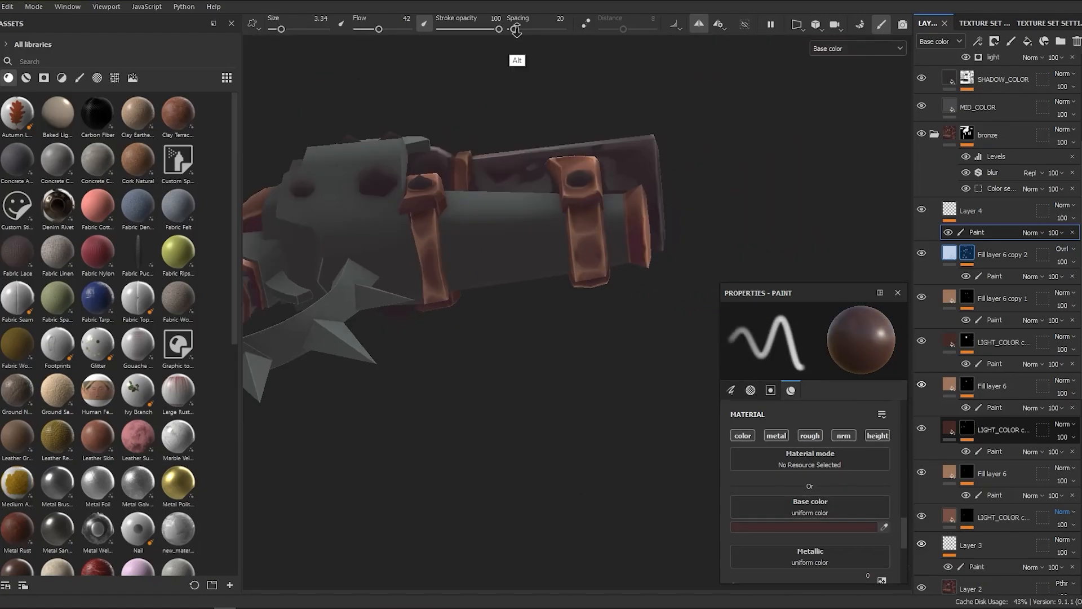
Step: Sample a dark brown from the front strap and blend its middle facets at brush size 3.34
alt+drag(517, 60, 502, 191)
scroll(500, 191, up, 3)
key(p)
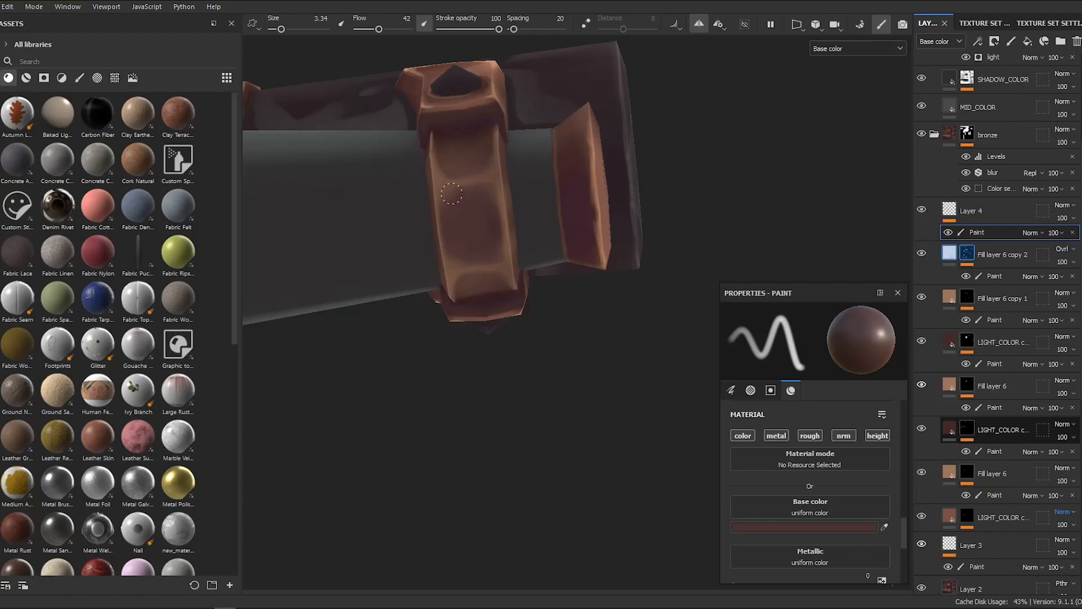
alt+drag(504, 309, 494, 309)
click(443, 205)
Step: Sample a lighter brown and blend the front strap's lower facets at brush size 6.71
mouse_move(443, 205)
alt+mouse_down()
mouse_move(454, 220)
mouse_move(451, 267)
mouse_move(450, 190)
mouse_move(526, 261)
alt+mouse_up()
key(p)
click(451, 267)
key(bracketright)
scroll(447, 192, down, 3)
scroll(526, 261, up, 2)
alt+middle_drag(526, 261, 482, 164)
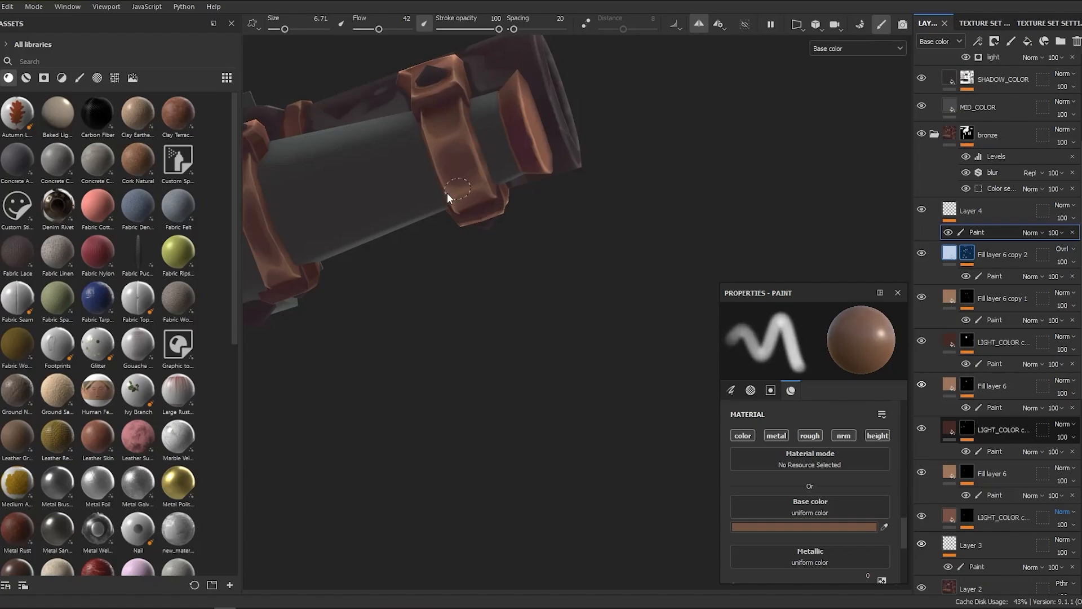
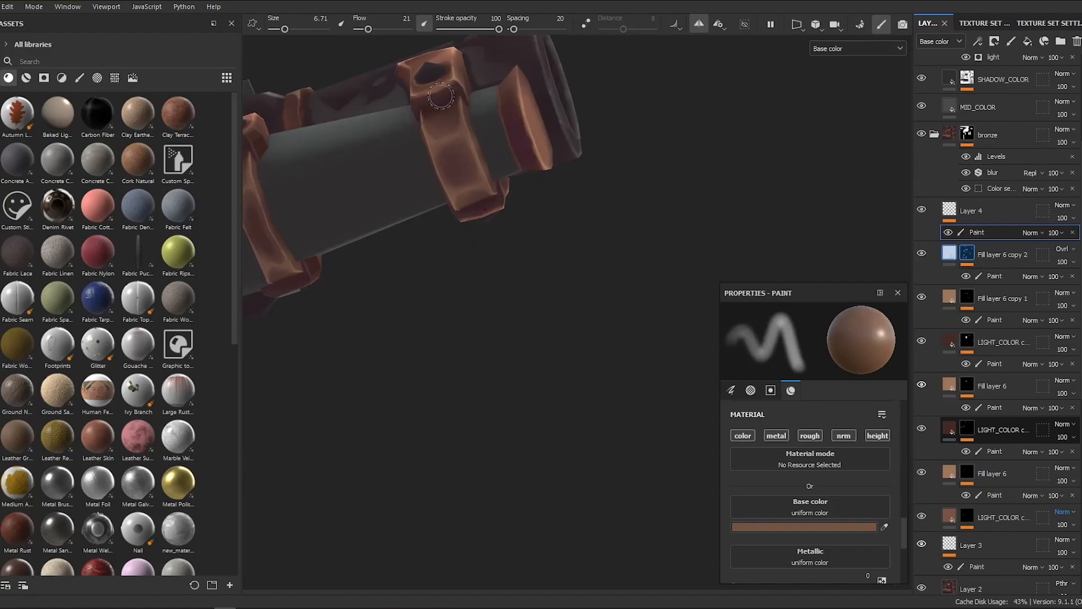
Step: Lower the brush flow to 12 and blend light brown over both straps at size 6.71
ctrl+drag(440, 96, 422, 96)
scroll(500, 273, down, 3)
alt+drag(500, 272, 470, 313)
scroll(470, 313, up, 3)
alt+middle_drag(470, 313, 486, 192)
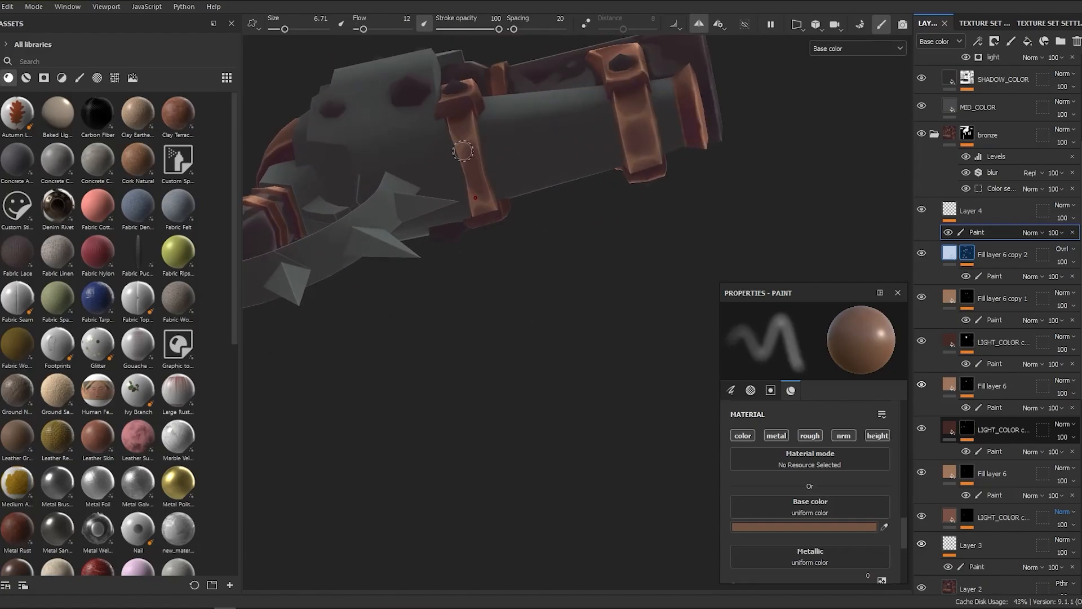
Step: Soften the straps' color transitions with light brown at brush size 10.19 and flow 12
scroll(463, 151, down, 3)
mouse_move(462, 151)
alt+mouse_down()
mouse_move(599, 268)
mouse_move(638, 181)
alt+mouse_up()
scroll(546, 157, up, 4)
key(bracketright)
key(bracketright)
key(bracketright)
mouse_move(546, 157)
alt+mouse_down()
mouse_move(519, 241)
mouse_move(557, 257)
alt+mouse_up()
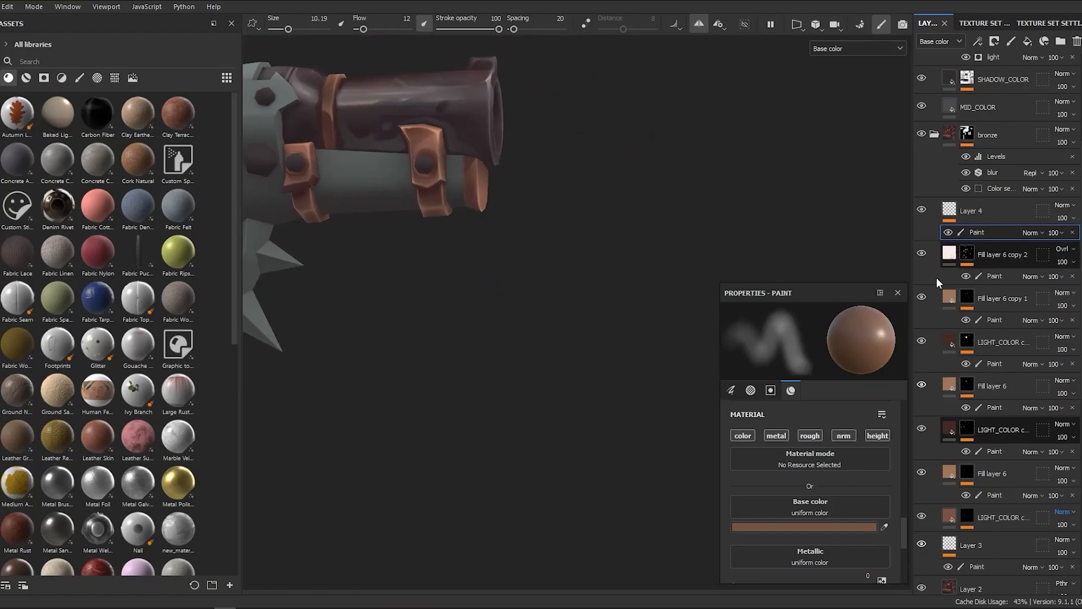
Step: Select the paint mask of the dark LIGHT_COLOR copy above Fill layer 6 and shade the end cap's side at size 2.55, flow 6
click(994, 363)
scroll(451, 231, up, 3)
ctrl+right_drag(594, 241, 544, 241)
alt+drag(580, 169, 577, 141)
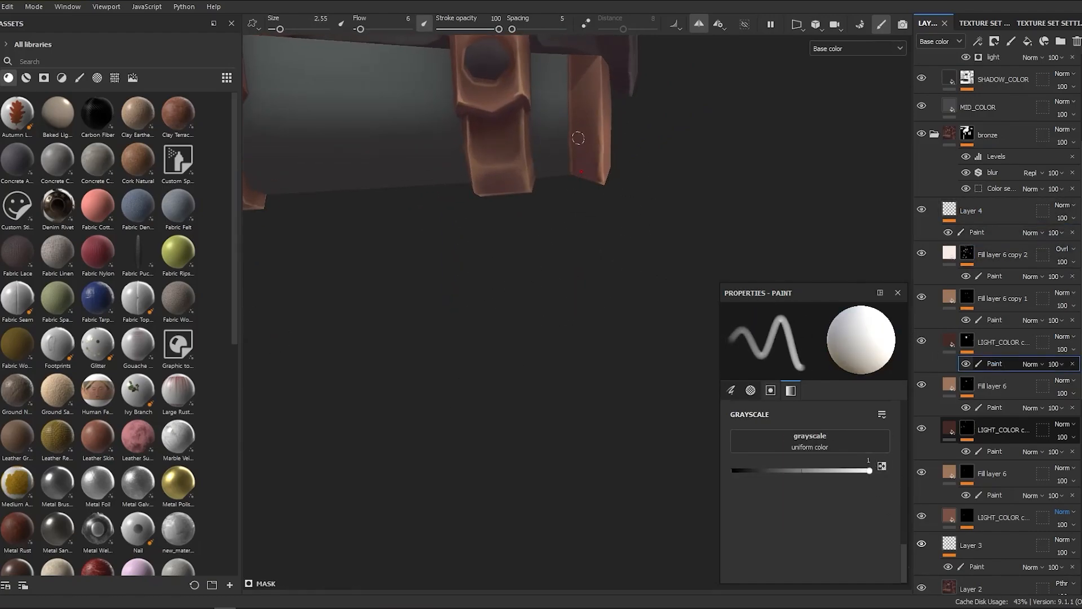
Step: Switch to Fill layer 6's paint mask and add a light edge to the end cap's side at brush size 1.07
click(994, 451)
scroll(628, 248, down, 3)
mouse_move(629, 248)
alt+mouse_down()
mouse_move(604, 269)
mouse_move(593, 213)
mouse_move(596, 230)
alt+mouse_up()
scroll(592, 212, up, 4)
mouse_move(579, 159)
mouse_down()
mouse_move(575, 185)
mouse_move(586, 142)
mouse_up()
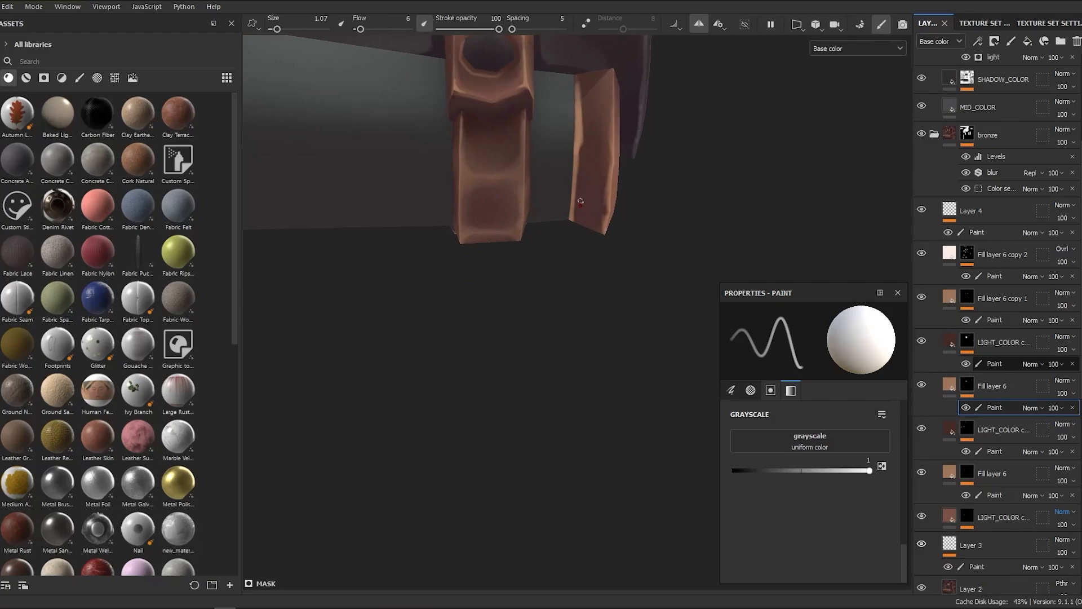
Step: Soften the end cap's side shading on Fill layer 6's mask at brush size 10.7 and flow 6
scroll(578, 178, down, 4)
alt+drag(582, 251, 558, 231)
ctrl+right_drag(627, 191, 676, 191)
scroll(569, 137, down, 2)
key(x)
scroll(580, 194, up, 3)
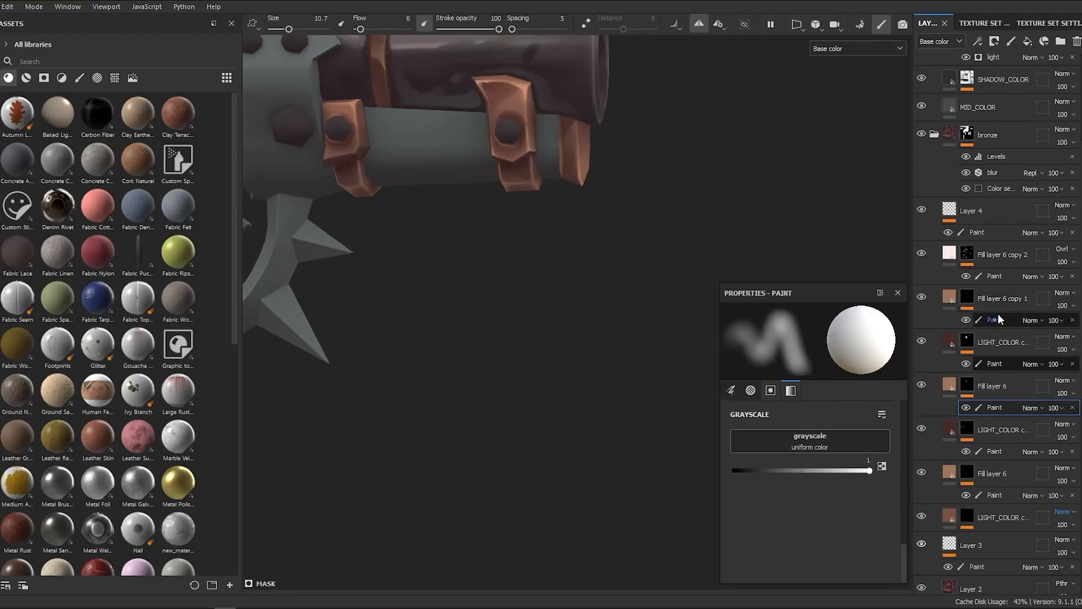
Step: Paint a light diagonal patch on the end cap's side in Fill layer 6 copy 1's mask at size 2.16, flow 6
click(998, 316)
scroll(618, 181, up, 2)
scroll(619, 181, up, 3)
alt+drag(618, 181, 576, 155)
ctrl+right_drag(576, 155, 548, 156)
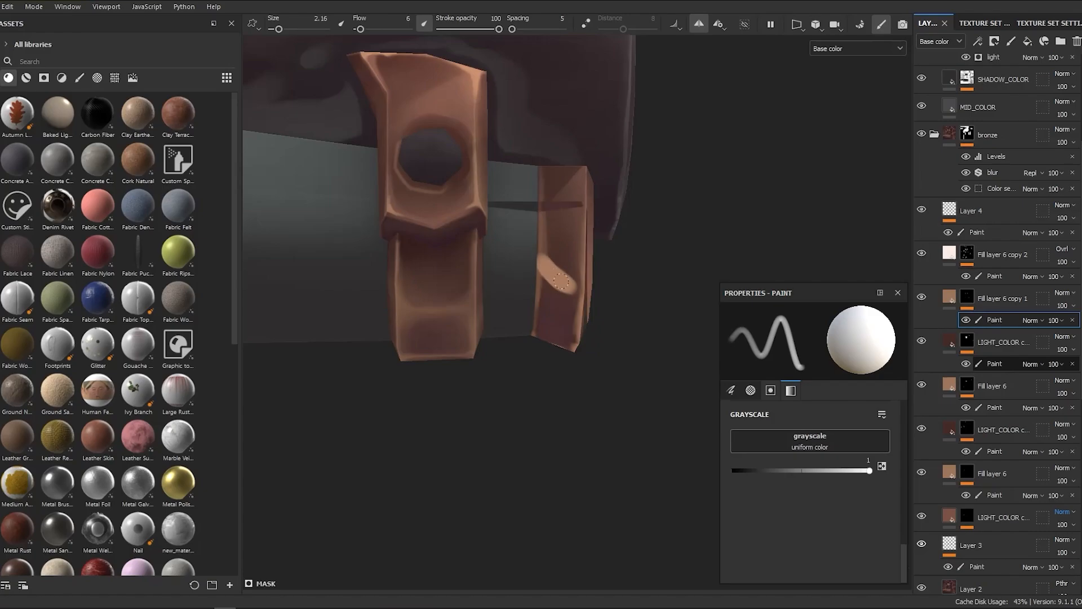
drag(561, 281, 574, 296)
mouse_move(563, 271)
alt+mouse_down()
mouse_move(551, 206)
mouse_move(553, 240)
alt+mouse_up()
Step: Extend the light patch across the end cap's side and along its lower edge at brush size 2.16
drag(541, 293, 571, 307)
mouse_move(555, 226)
alt+mouse_down()
mouse_move(523, 213)
mouse_move(530, 237)
alt+mouse_up()
drag(527, 301, 570, 310)
drag(561, 268, 568, 258)
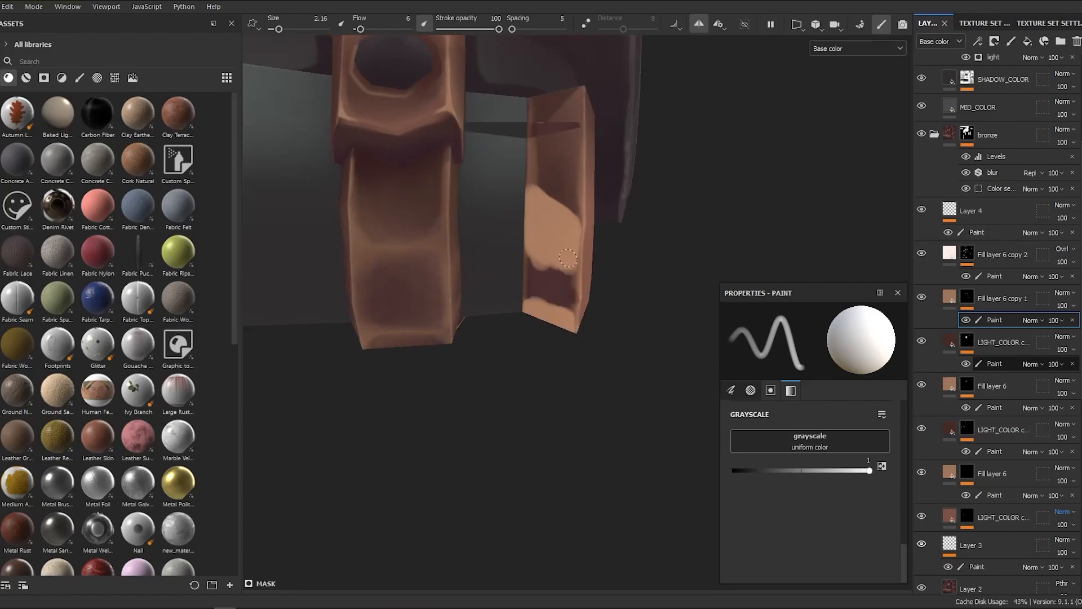
drag(538, 310, 569, 319)
scroll(547, 255, down, 2)
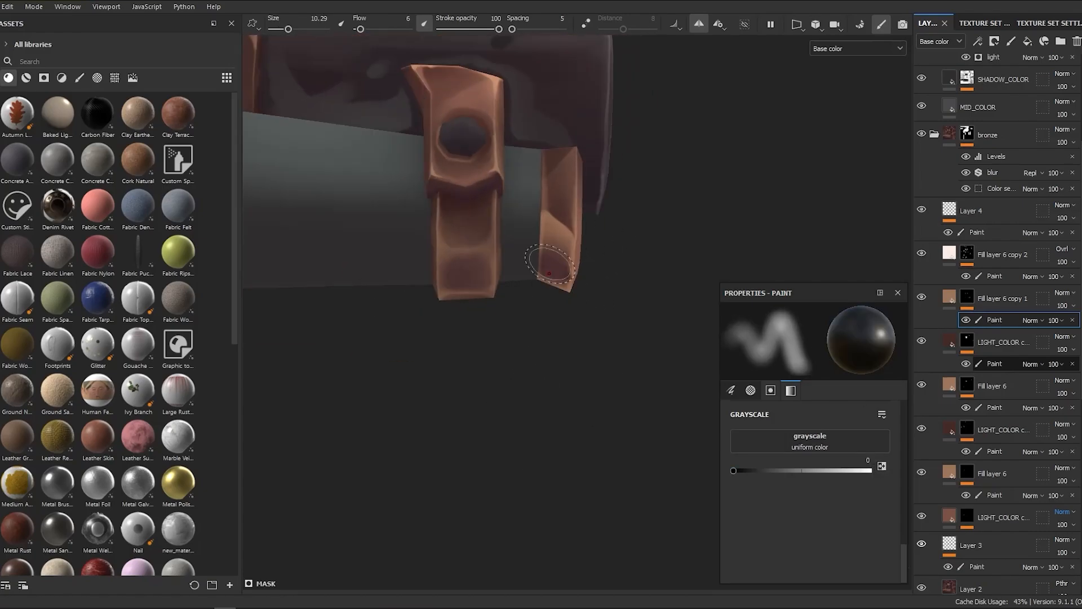
Step: Fade the end cap's side highlight with a black mask brush at sizes 10.29 and 14.06
drag(538, 275, 566, 282)
alt+drag(550, 305, 553, 339)
alt+right_drag(553, 338, 563, 454)
alt+drag(563, 454, 539, 180)
ctrl+right_drag(539, 181, 511, 181)
mouse_move(613, 224)
alt+right_down()
mouse_move(613, 278)
mouse_move(589, 328)
alt+right_up()
ctrl+right_drag(575, 160, 606, 160)
mouse_move(589, 329)
alt+mouse_down()
mouse_move(570, 205)
mouse_move(541, 350)
mouse_move(705, 140)
mouse_move(563, 338)
mouse_move(568, 358)
mouse_move(632, 323)
alt+mouse_up()
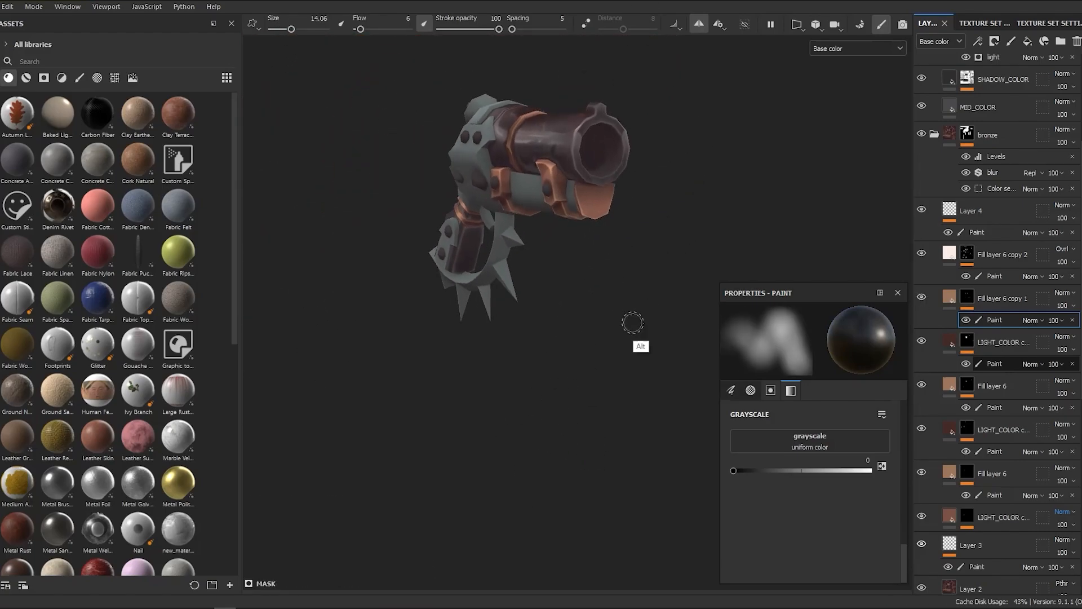
Step: Turn off symmetry and paint a rounded highlight on the end cap's front face in white at brush size 4.43, flow 6
click(698, 31)
mouse_move(625, 186)
alt+right_down()
mouse_move(590, 230)
mouse_move(559, 230)
alt+right_up()
alt+right_drag(558, 389, 527, 310)
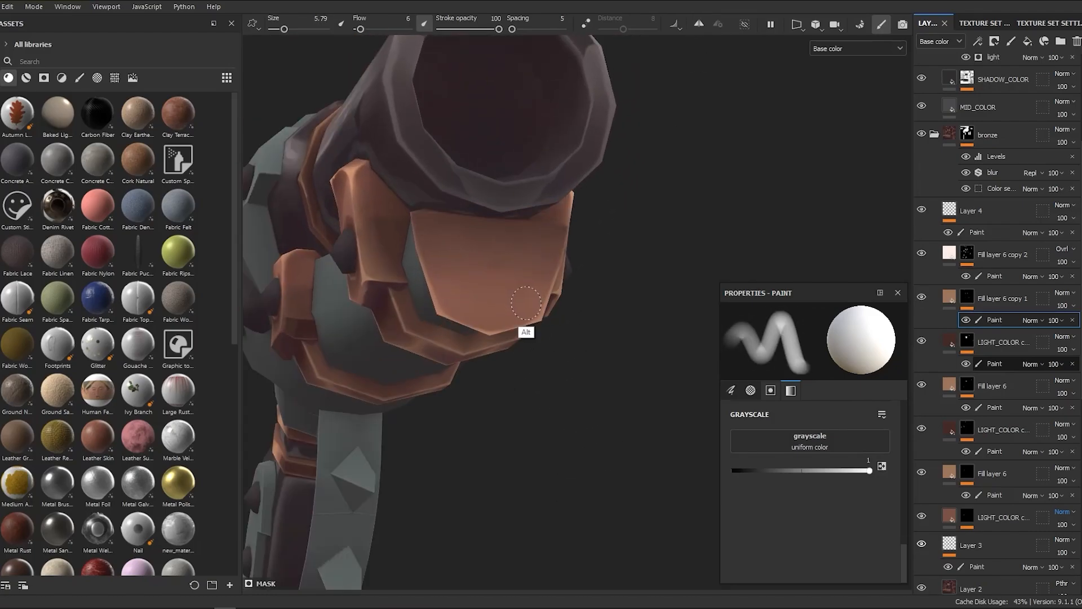
alt+drag(526, 309, 518, 291)
alt+right_drag(515, 283, 550, 321)
mouse_move(551, 322)
alt+mouse_down()
mouse_move(587, 360)
mouse_move(488, 546)
alt+mouse_up()
alt+right_drag(488, 546, 488, 395)
key(ctrl+z)
drag(469, 324, 488, 333)
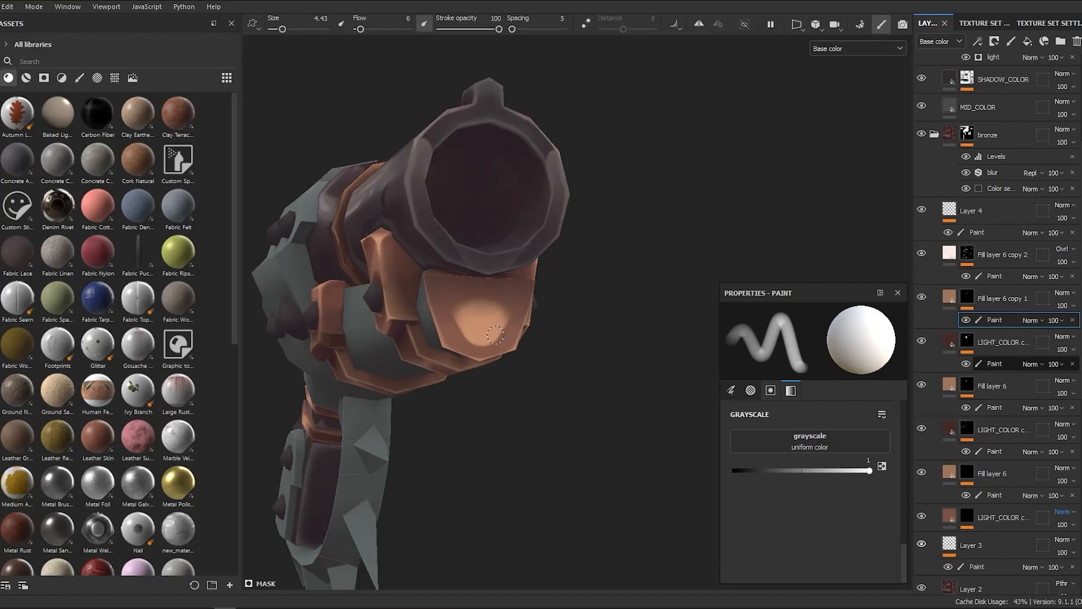
Step: Fade the upper part of the front-face highlight with a large black mask brush at size 19.79, flow 6
alt+right_drag(476, 333, 601, 386)
alt+drag(601, 386, 620, 389)
click(881, 466)
alt+right_drag(541, 389, 485, 265)
mouse_move(443, 257)
ctrl+right_down()
mouse_move(483, 257)
mouse_move(471, 257)
ctrl+right_up()
mouse_move(471, 248)
mouse_down()
mouse_move(439, 253)
mouse_move(450, 282)
mouse_up()
alt+drag(496, 287, 439, 298)
mouse_move(439, 299)
alt+right_down()
mouse_move(454, 336)
mouse_move(460, 436)
alt+right_up()
key(x)
key(x)
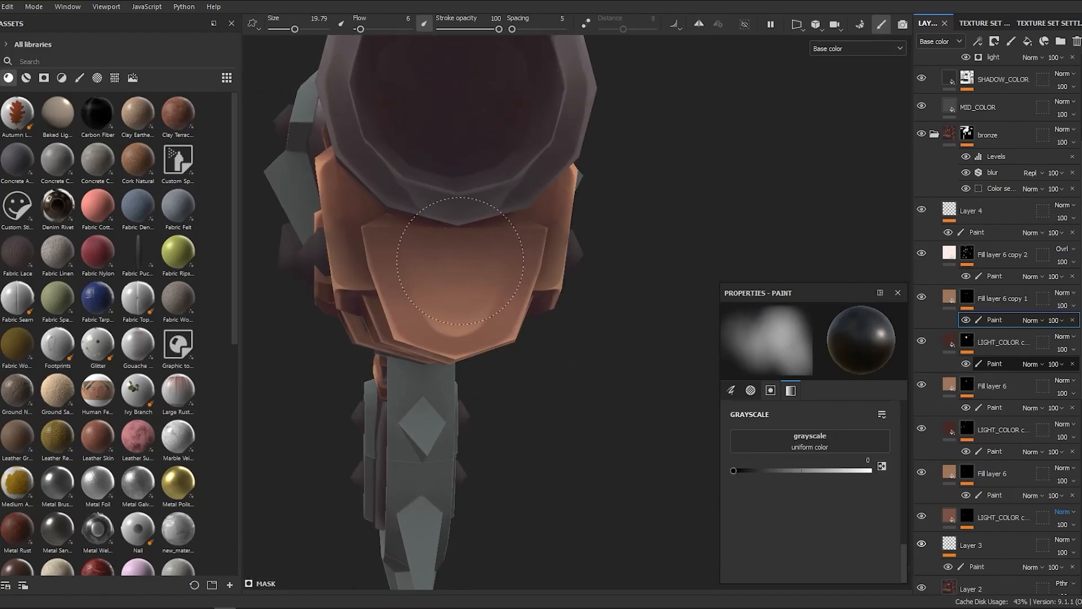
Step: Trim the front-face highlight near the cap's lower edge with black at brush size 3.11 and flow 27
ctrl+right_drag(513, 392, 481, 391)
alt+middle_drag(481, 391, 554, 399)
ctrl+right_drag(553, 398, 522, 398)
ctrl+drag(523, 398, 535, 399)
alt+right_drag(536, 399, 613, 399)
alt+middle_drag(613, 399, 541, 399)
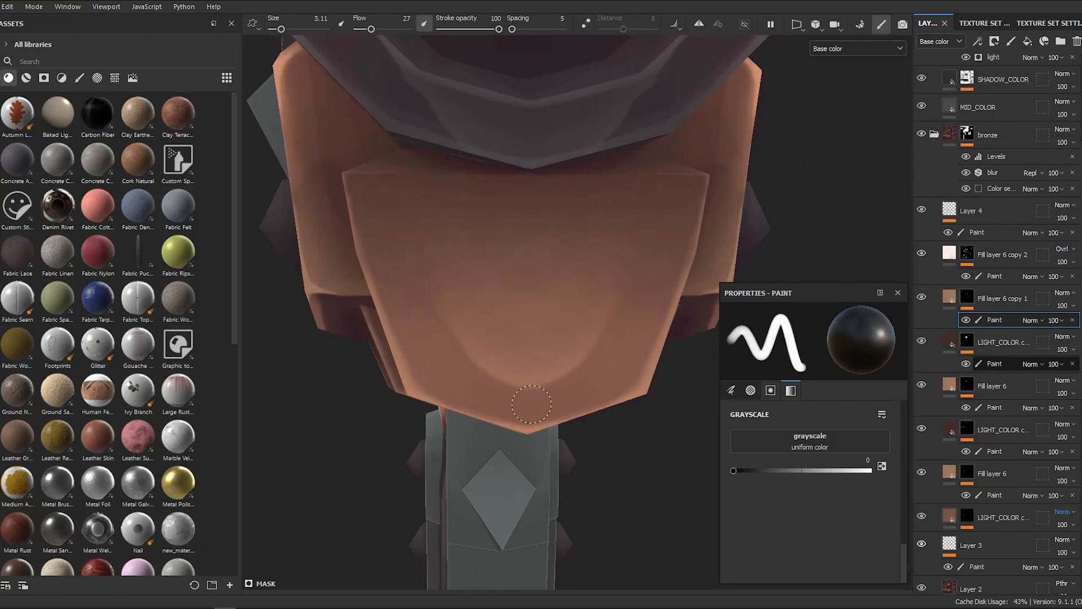
Step: Soften the trimmed highlight's border on the cap face at brush size 9.63 and flow 18
alt+right_drag(602, 370, 529, 451)
alt+drag(479, 428, 538, 394)
ctrl+right_drag(510, 445, 537, 462)
ctrl+drag(538, 462, 532, 462)
mouse_move(575, 395)
alt+right_down()
mouse_move(525, 374)
mouse_move(520, 343)
alt+right_up()
Step: Select Fill layer 6 copy 2's paint mask and brighten the end cap's front face in white at size 7.87, flow 48
click(994, 276)
key(x)
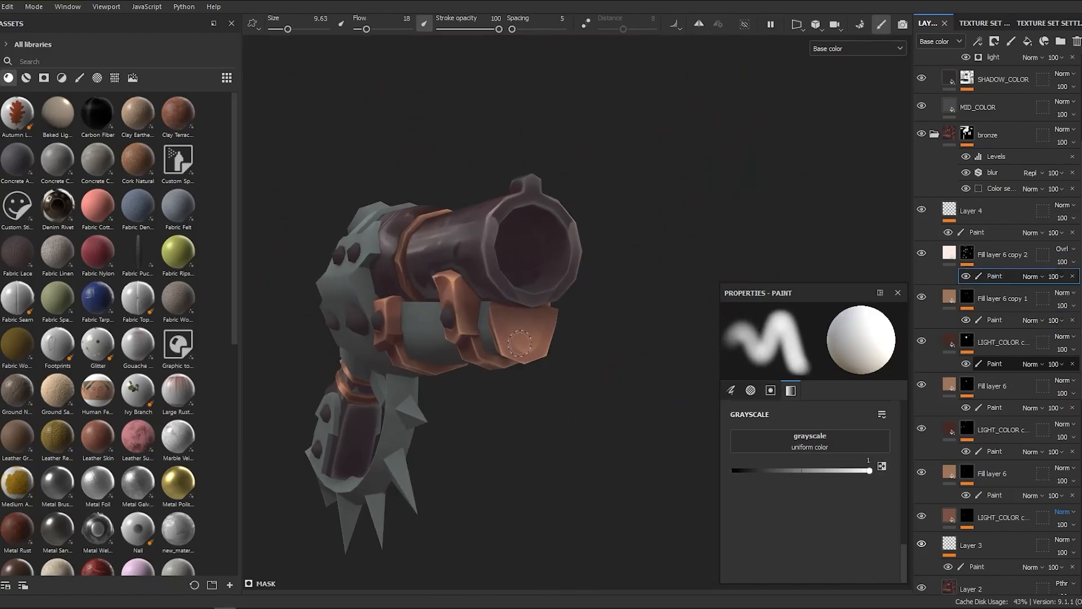
alt+drag(542, 398, 539, 386)
ctrl+right_drag(539, 387, 531, 366)
alt+drag(531, 366, 623, 451)
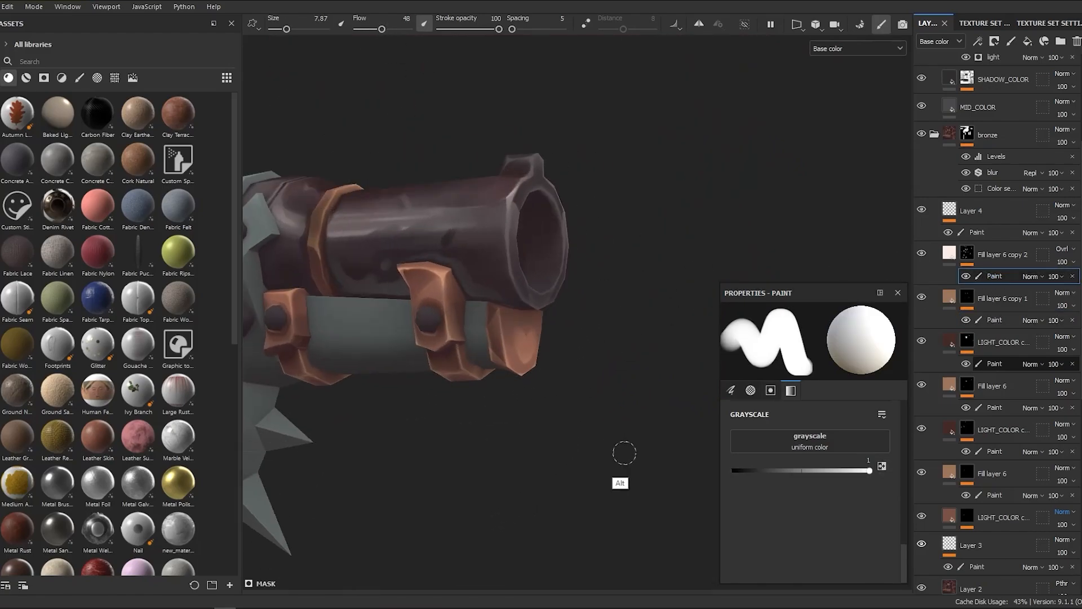
alt+right_drag(623, 452, 587, 297)
alt+drag(586, 297, 490, 321)
alt+right_drag(490, 321, 521, 346)
alt+drag(520, 345, 496, 334)
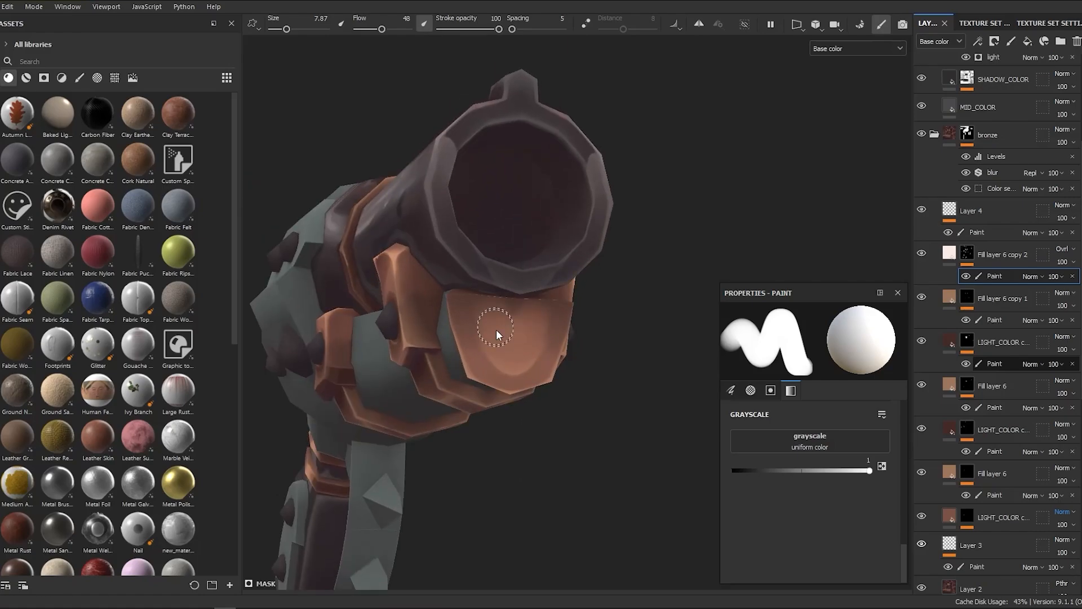
Step: Paint a broad overlay highlight over the end cap's front face at brush size 20.63, flow 48
click(882, 466)
ctrl+right_drag(496, 304, 511, 303)
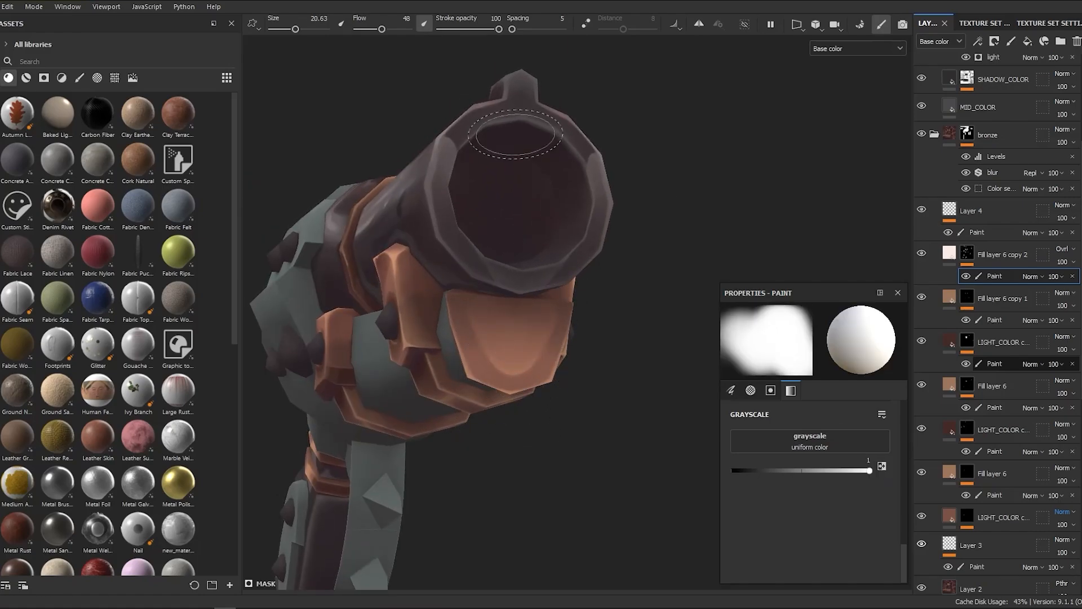
alt+right_drag(515, 134, 524, 353)
Step: Lower the brush flow to 30 and soften the cap face's overlay highlight with the inverted mask value
ctrl+drag(524, 354, 508, 339)
ctrl+right_drag(524, 328, 507, 327)
click(882, 466)
ctrl+right_drag(677, 423, 698, 422)
alt+right_drag(698, 422, 640, 283)
Step: Duplicate Fill layer 6 copy 1 and give the copy a fresh black mask with a paint effect
mouse_move(641, 283)
alt+mouse_down()
mouse_move(317, 452)
mouse_move(548, 418)
alt+mouse_up()
mouse_move(352, 527)
alt+mouse_down()
mouse_move(550, 252)
mouse_move(460, 218)
alt+mouse_up()
key(x)
mouse_move(461, 218)
alt+right_down()
mouse_move(451, 355)
mouse_move(492, 321)
alt+right_up()
ctrl+right_drag(493, 322, 456, 329)
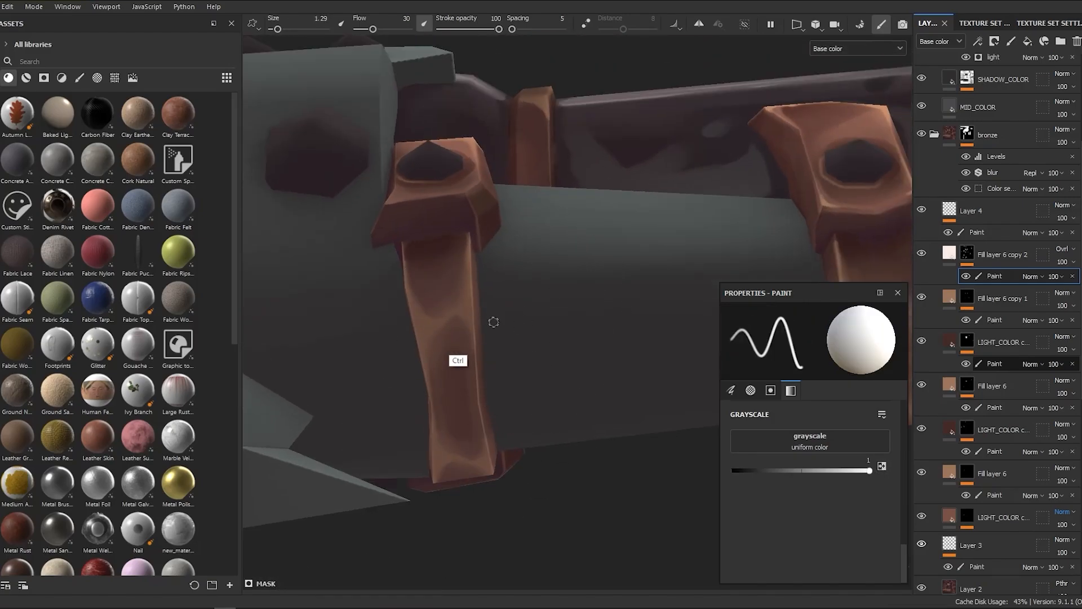
alt+drag(457, 329, 474, 397)
alt+right_drag(489, 505, 579, 448)
alt+middle_drag(579, 448, 581, 391)
alt+drag(581, 391, 592, 453)
alt+right_drag(592, 454, 637, 350)
click(993, 290)
key(ctrl+d)
right_click(967, 297)
click(954, 64)
right_click(967, 296)
click(975, 350)
Step: Paint bright accents along the rear strap's side edge and lower corner at brush size 0.66, flow 30
alt+right_drag(500, 265, 479, 321)
drag(521, 289, 519, 266)
alt+drag(519, 266, 510, 274)
alt+right_drag(510, 273, 516, 293)
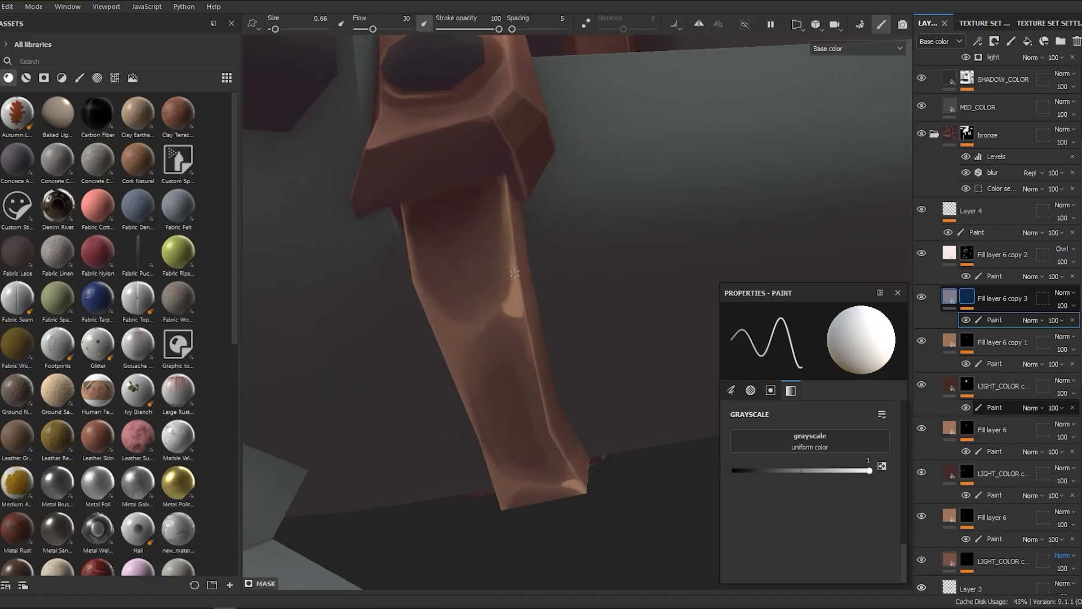
alt+drag(515, 273, 491, 180)
alt+drag(483, 242, 492, 194)
alt+right_drag(512, 217, 536, 128)
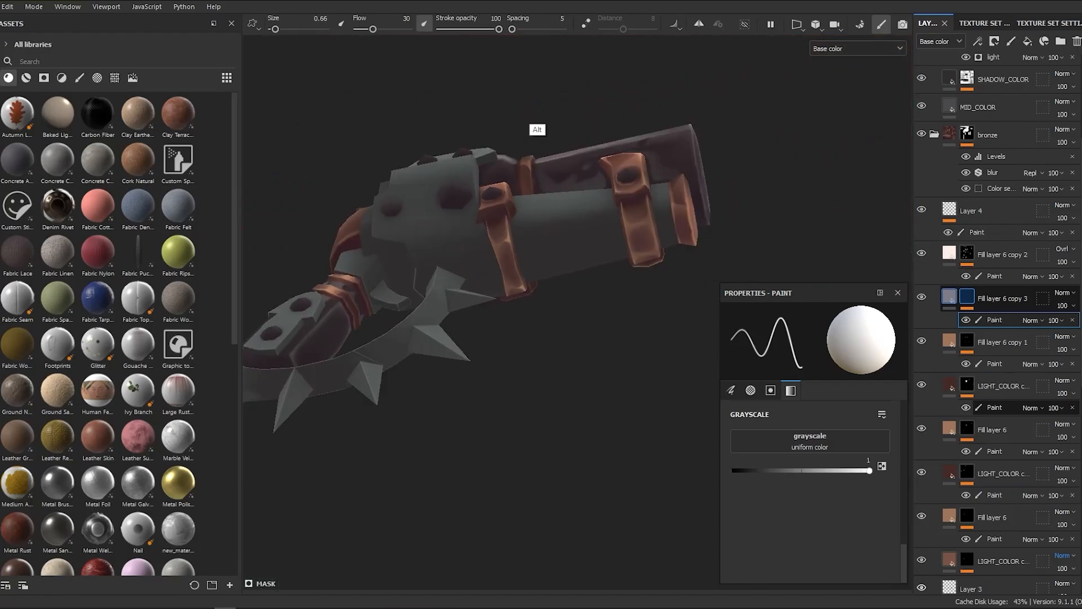
Step: Set the base colour of Fill layer 6 copy 3 to gold CEA958
alt+drag(536, 129, 569, 163)
click(950, 296)
click(827, 490)
click(898, 454)
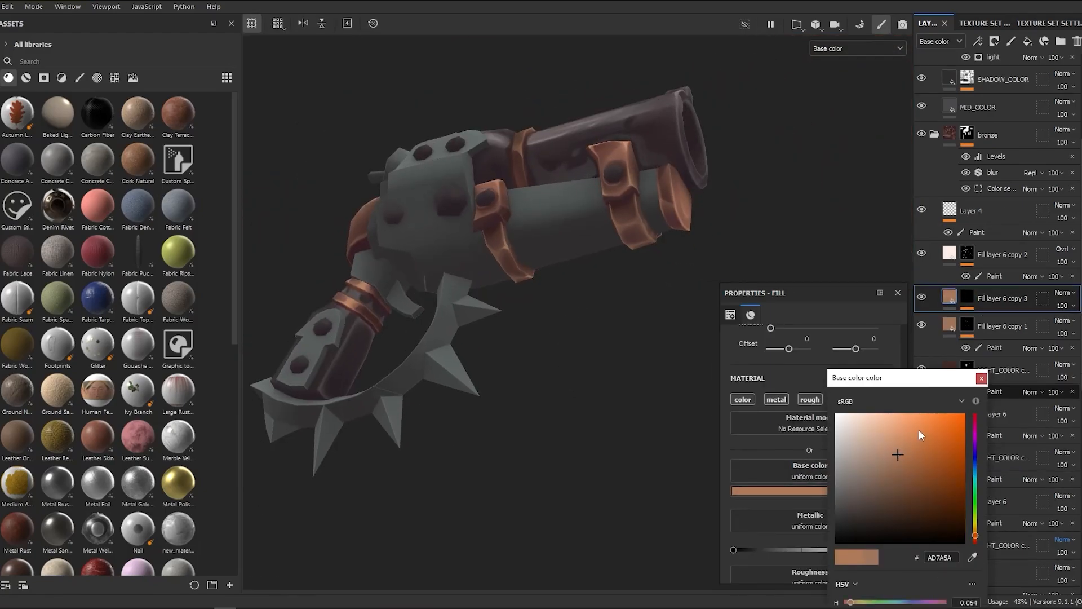
click(919, 430)
click(909, 438)
click(975, 528)
drag(975, 530, 976, 523)
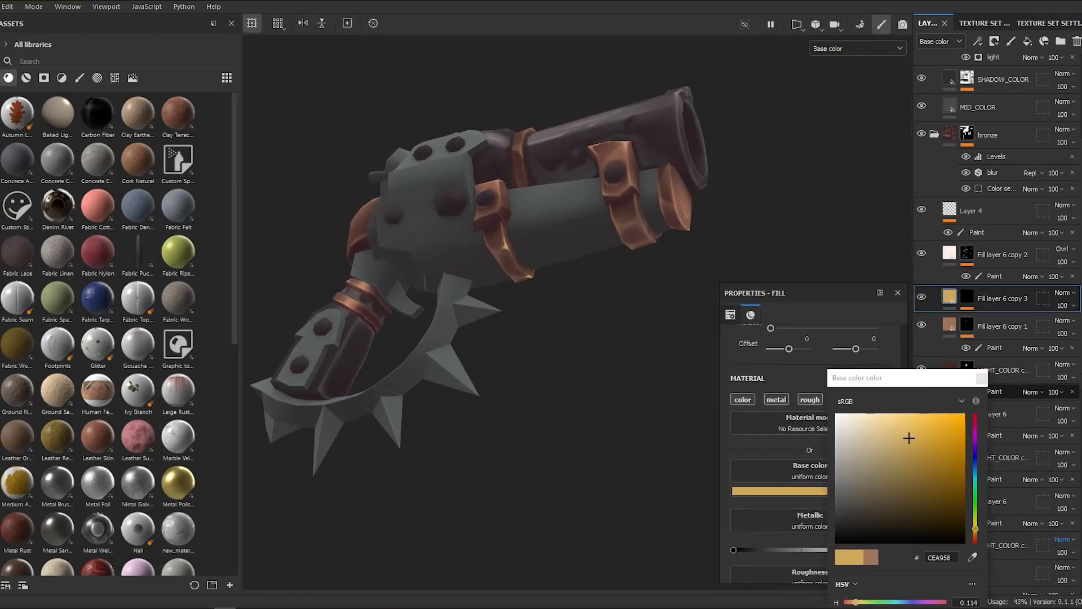
alt+right_drag(509, 262, 523, 420)
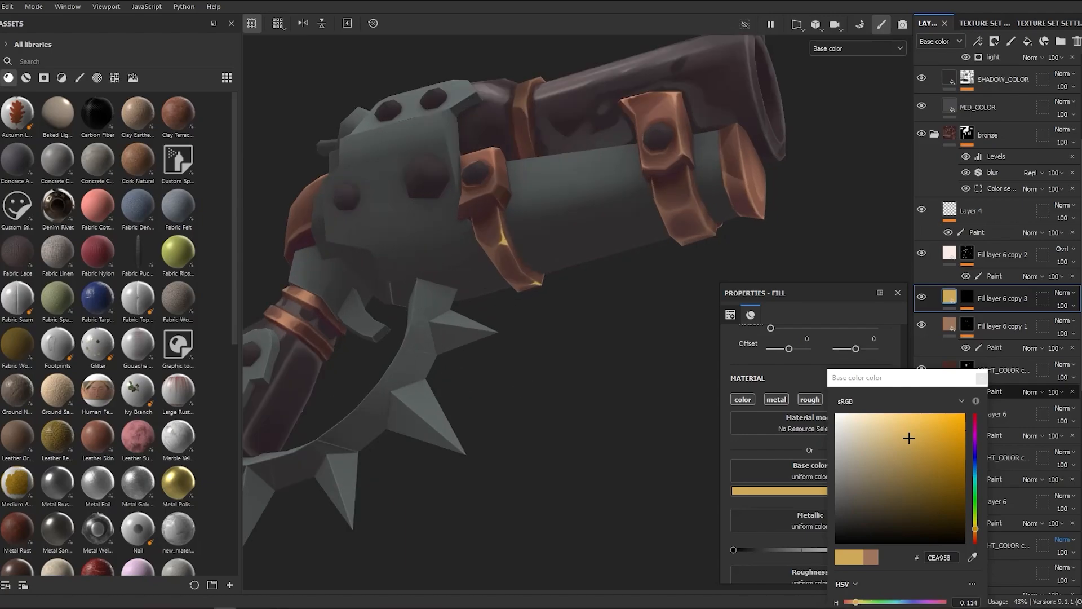
Step: Select Fill layer 6 copy 3's mask and trim the rear strap's gold accent with mask value 0 at size 0.66
alt+drag(555, 359, 529, 315)
alt+right_drag(530, 316, 608, 361)
click(967, 298)
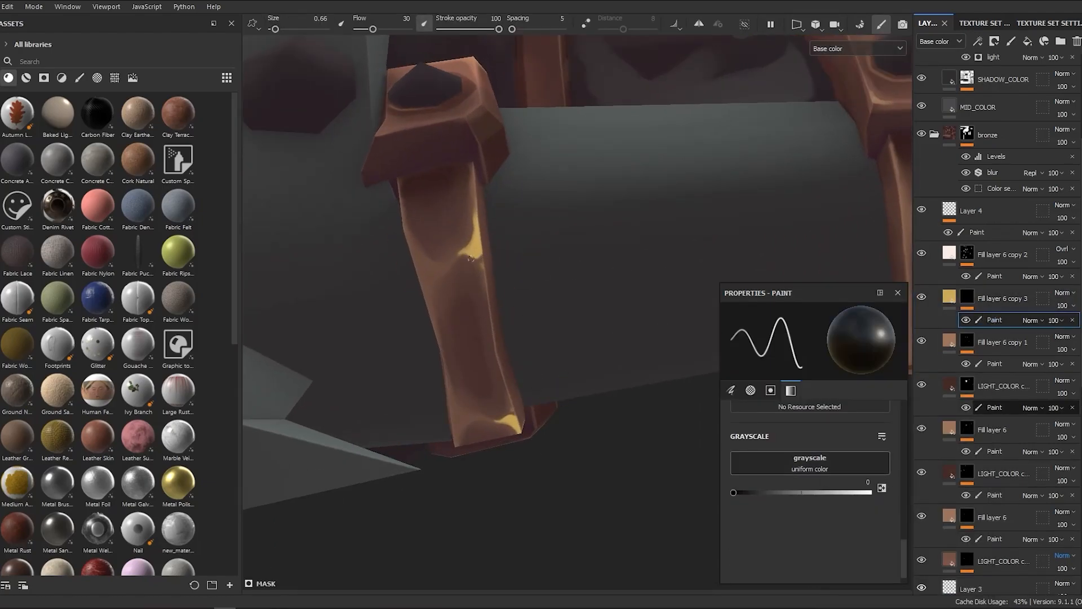
alt+drag(470, 258, 507, 243)
alt+right_drag(507, 242, 439, 203)
Step: Paint matching gold accents on the front strap's side edge in white at brush size 0.66, flow 30
key(x)
alt+right_drag(663, 283, 710, 326)
click(527, 241)
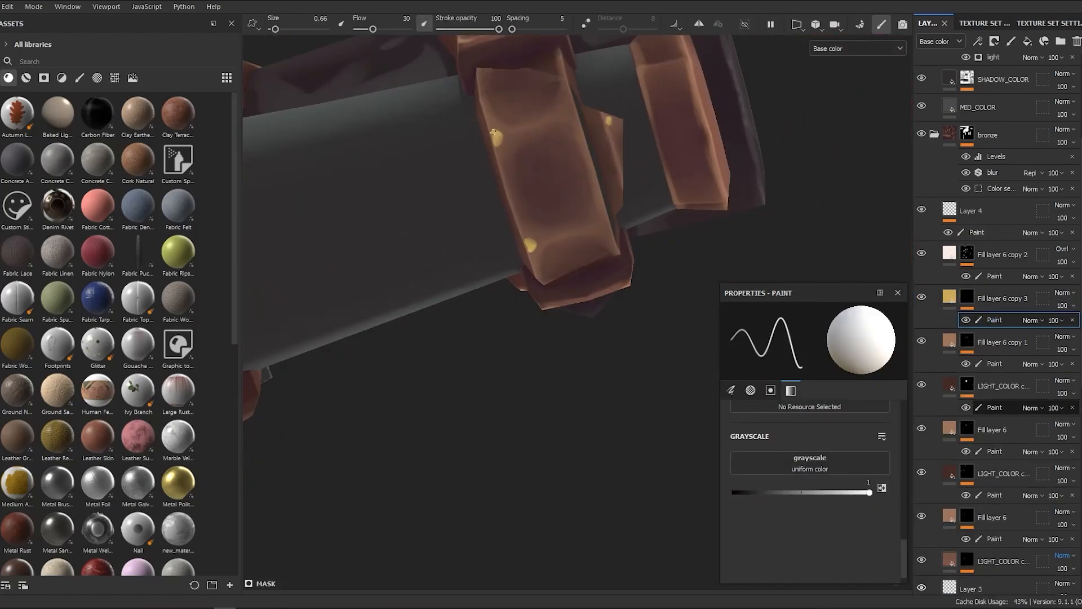
mouse_move(500, 145)
alt+mouse_down()
mouse_move(496, 123)
mouse_move(564, 289)
alt+mouse_up()
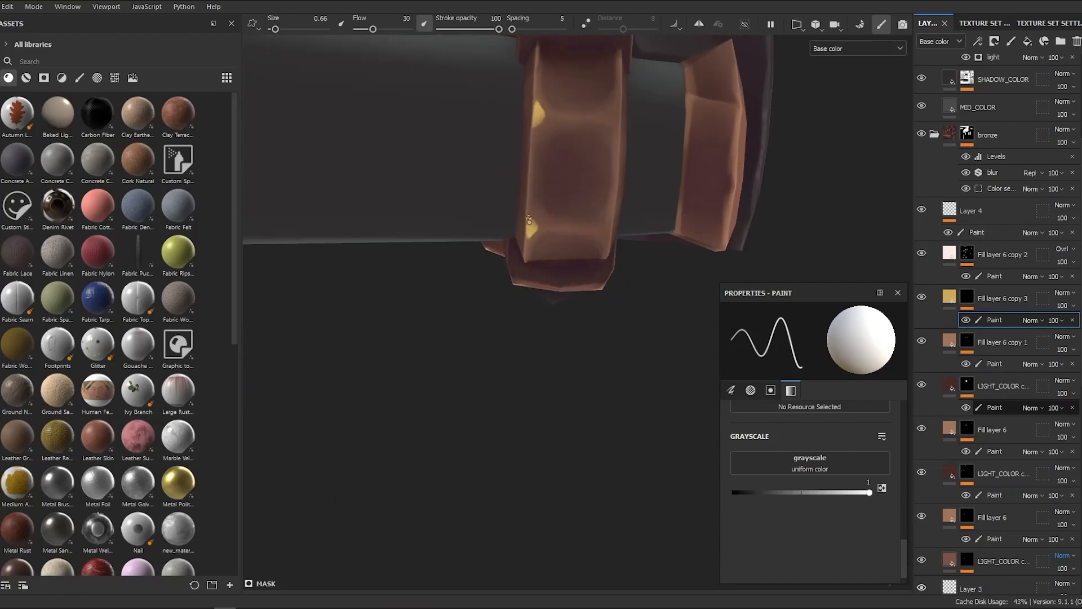
alt+right_drag(654, 377, 631, 361)
mouse_move(524, 331)
alt+mouse_down()
mouse_move(540, 184)
mouse_move(517, 332)
alt+mouse_up()
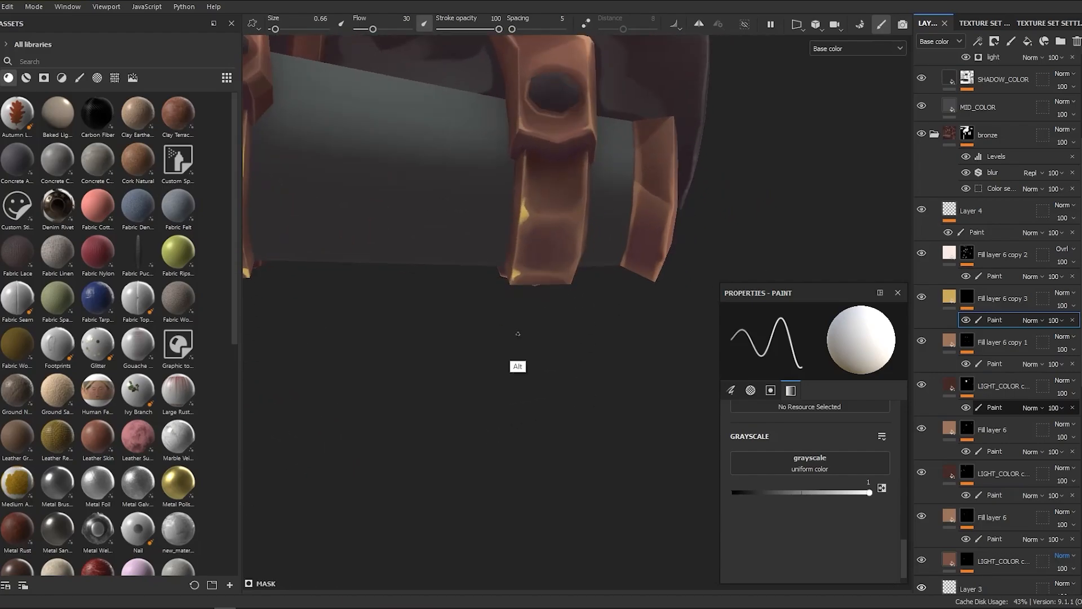
Step: Shift the base colour of Fill layer 6 copy 3 to the more orange BA894E
alt+right_drag(517, 333, 479, 282)
alt+drag(479, 282, 550, 254)
click(949, 297)
click(826, 491)
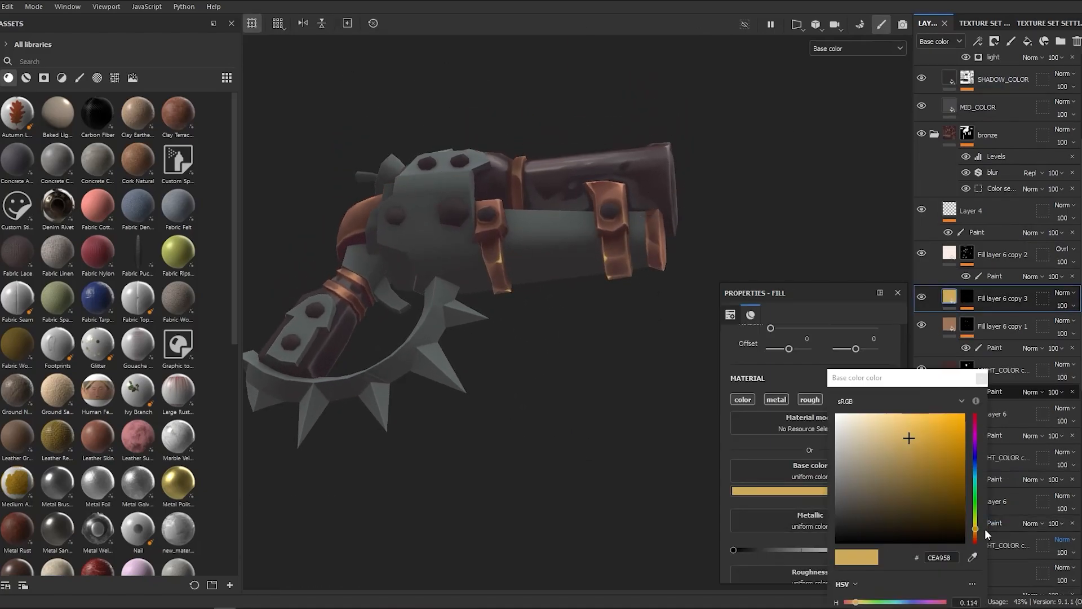
drag(975, 530, 976, 532)
click(910, 448)
alt+drag(518, 270, 451, 282)
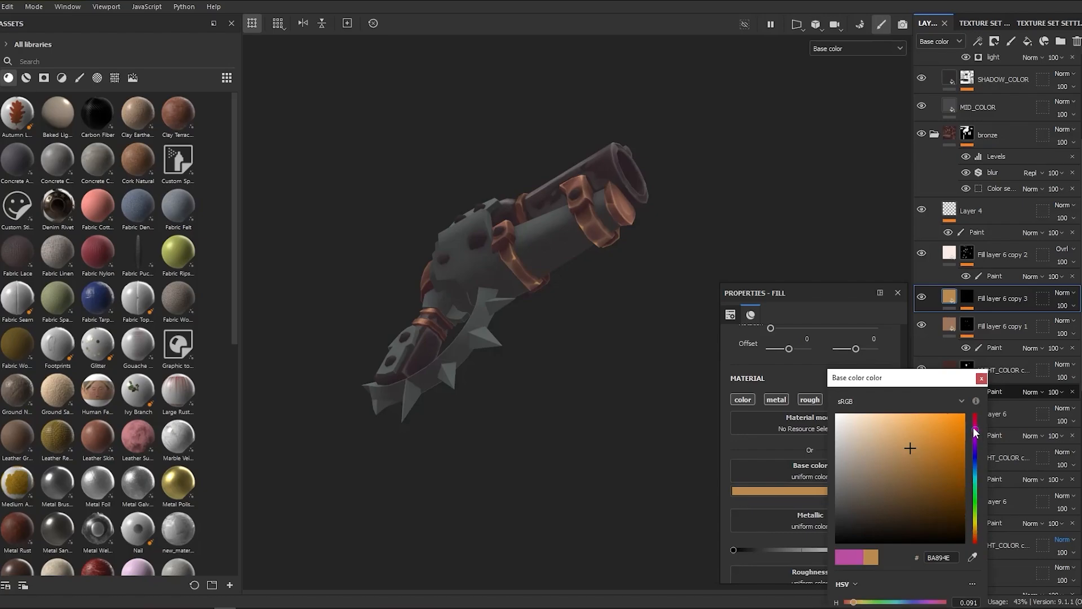
Step: Set the base colour of Fill layer 6 copy 3 to muted pink BA88A2
click(975, 429)
alt+drag(709, 362, 576, 410)
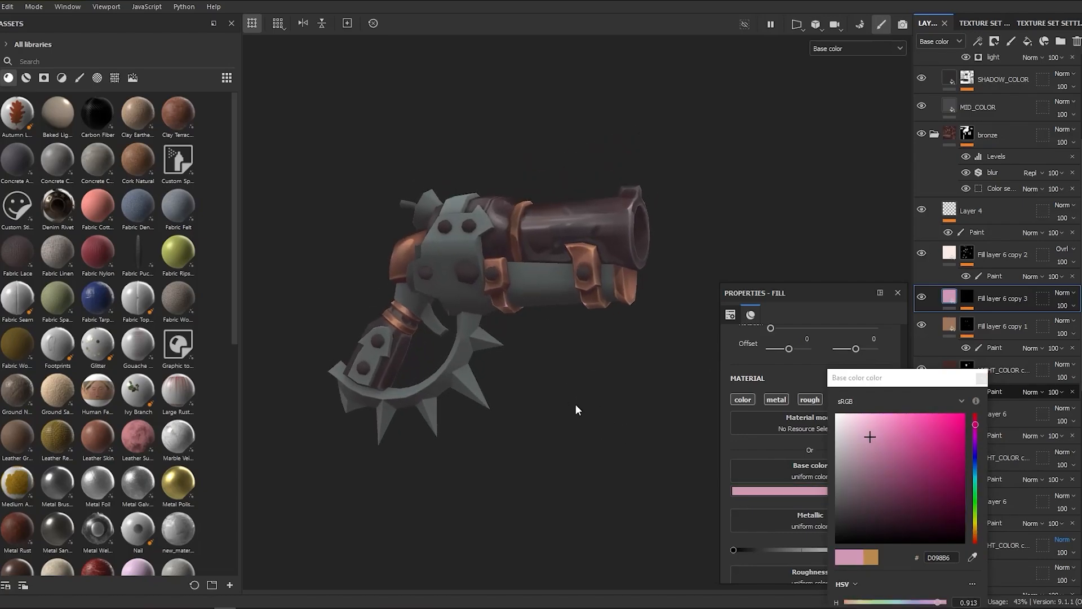
click(870, 448)
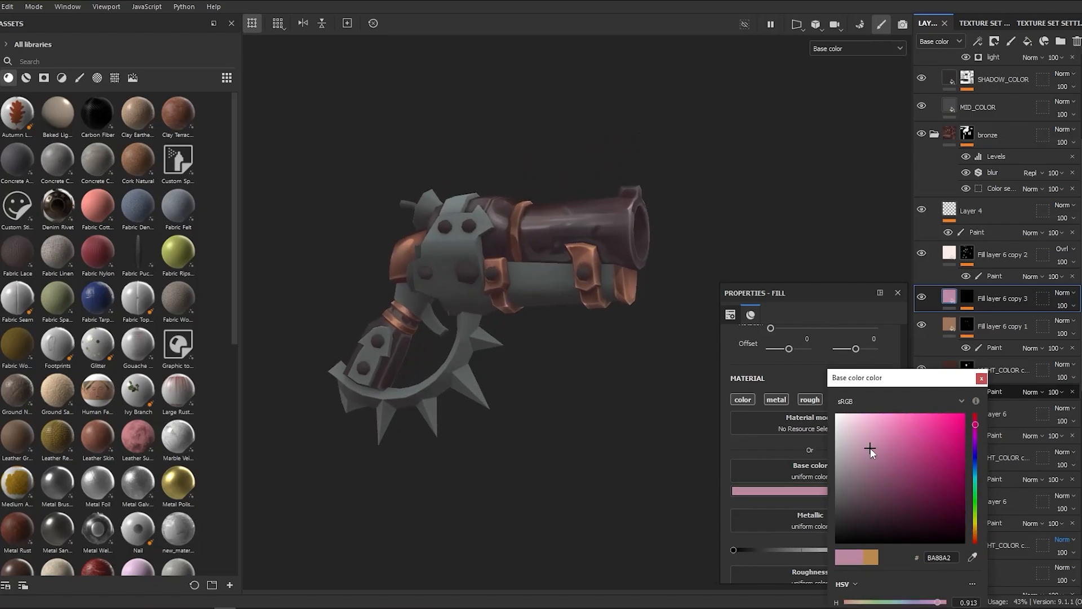
click(980, 377)
Step: Extend the pink accents along the front strap's side edge at brush size 1.18, flow 30
mouse_move(670, 316)
alt+mouse_down()
mouse_move(655, 196)
mouse_move(586, 338)
alt+mouse_up()
alt+right_drag(496, 446, 535, 374)
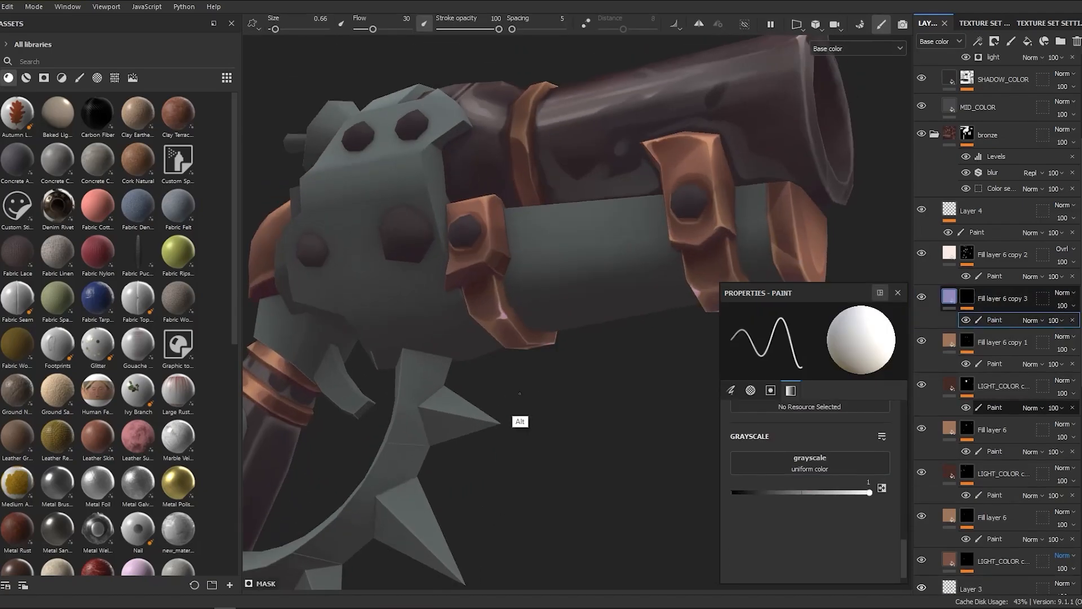
mouse_move(483, 341)
alt+mouse_down()
mouse_move(547, 455)
mouse_move(577, 433)
alt+mouse_up()
alt+right_drag(577, 433, 611, 232)
alt+drag(611, 231, 604, 210)
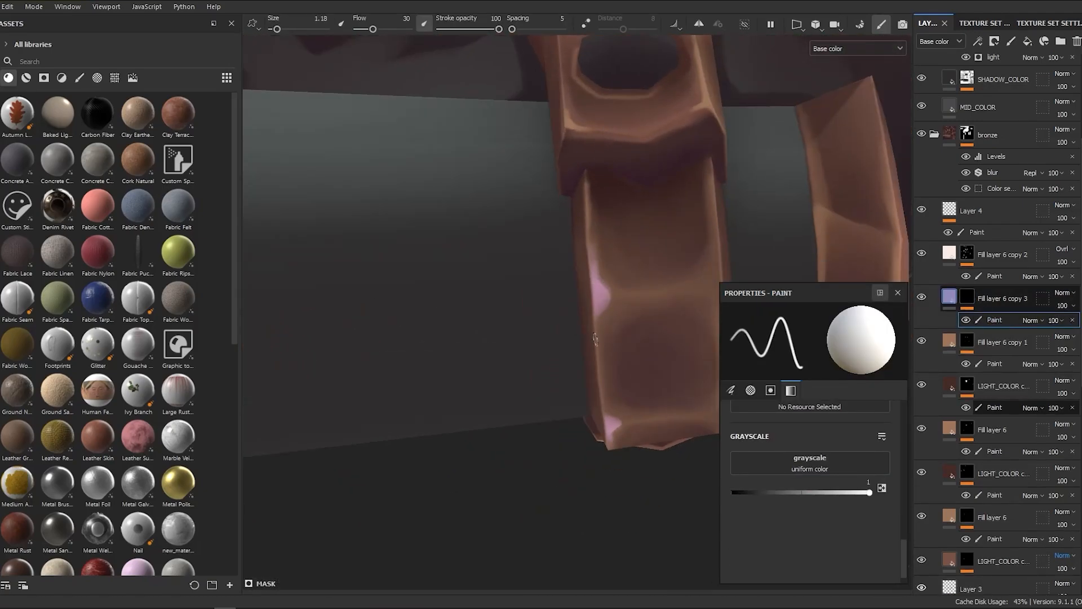
alt+right_drag(635, 309, 678, 194)
Step: Soften the straps' pink accents with alternating mask values, using brush size 3.71 and flow 8
key(x)
mouse_move(678, 193)
alt+mouse_down()
mouse_move(573, 483)
mouse_move(476, 384)
alt+mouse_up()
ctrl+right_drag(476, 383, 460, 409)
key(x)
mouse_move(481, 486)
alt+mouse_down()
mouse_move(575, 473)
mouse_move(538, 271)
alt+mouse_up()
ctrl+right_drag(538, 272, 519, 271)
ctrl+drag(519, 271, 496, 271)
mouse_move(496, 271)
alt+right_down()
mouse_move(552, 469)
mouse_move(652, 241)
alt+right_up()
key(x)
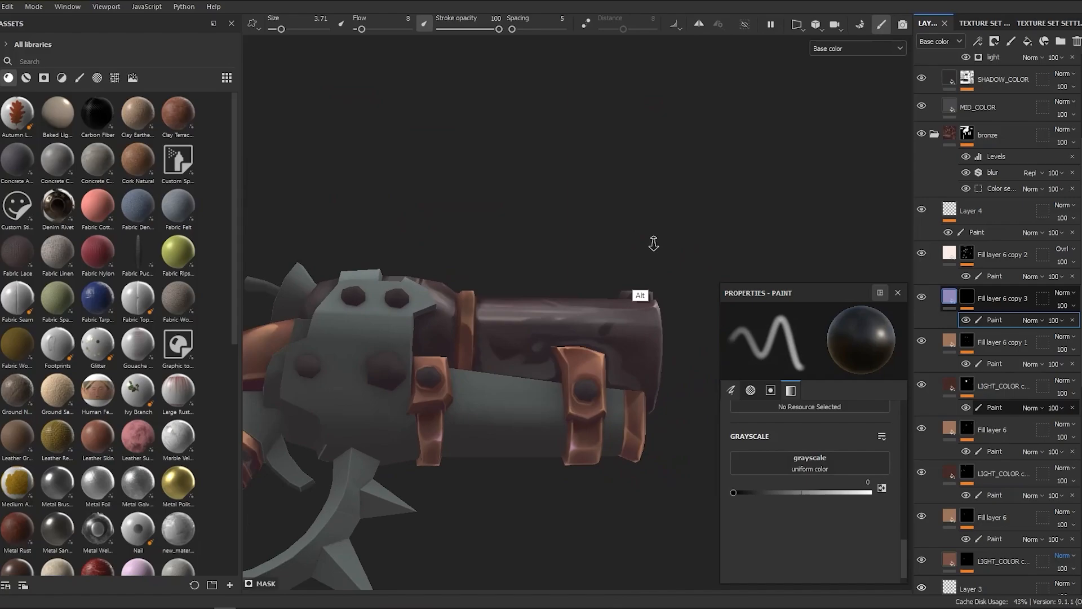
Step: Build up faint pink tints on the strap edges in white at brush size 3.71, flow 8
alt+drag(652, 242, 582, 413)
key(x)
alt+right_drag(693, 395, 640, 354)
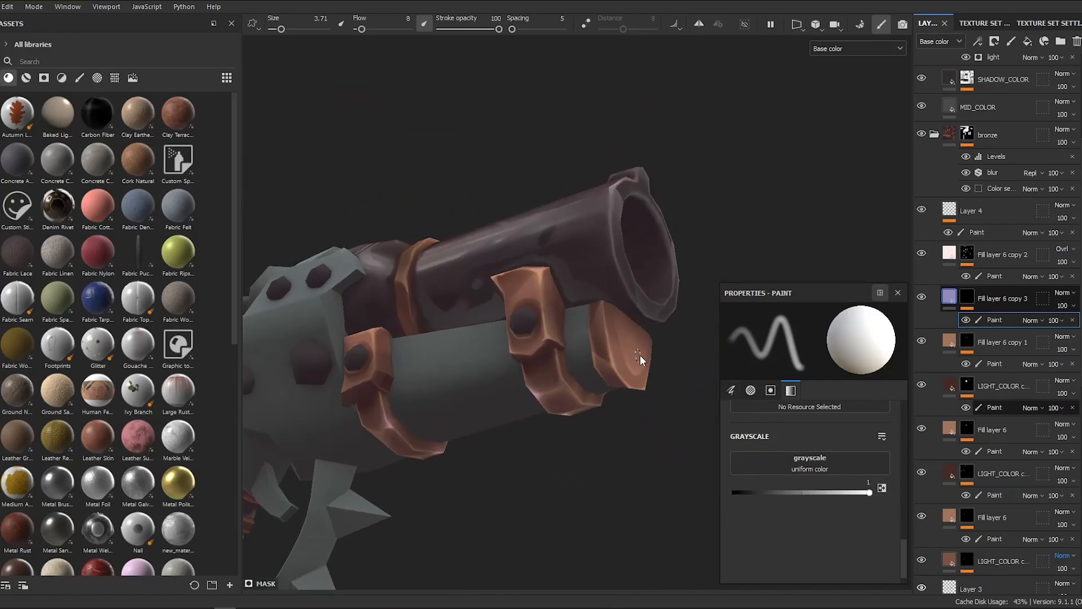
alt+drag(640, 354, 616, 476)
alt+right_drag(617, 476, 597, 424)
alt+drag(597, 423, 535, 292)
alt+right_drag(536, 292, 586, 293)
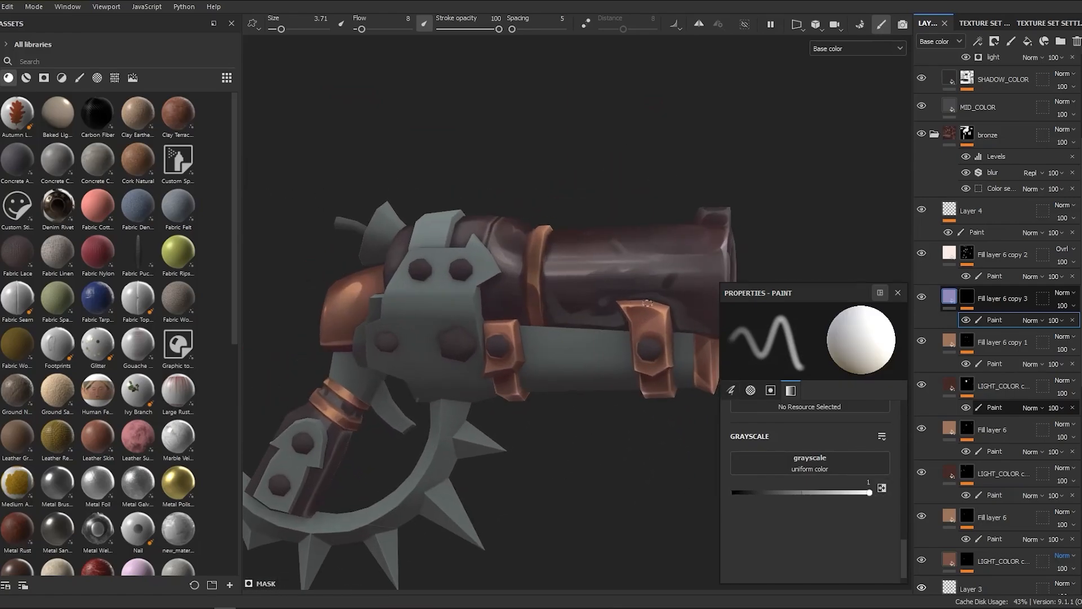
mouse_move(586, 293)
alt+mouse_down()
mouse_move(575, 374)
mouse_move(591, 298)
alt+mouse_up()
Step: Select Fill layer 6 copy 2's paint mask and touch up the bronze overlay highlights at size 11.6, flow 51
click(1013, 275)
click(378, 29)
mouse_move(544, 283)
alt+right_down()
mouse_move(580, 264)
mouse_move(589, 273)
alt+right_up()
alt+drag(529, 307, 628, 234)
alt+right_drag(628, 234, 747, 280)
key(x)
mouse_move(693, 350)
alt+mouse_down()
mouse_move(613, 379)
mouse_move(569, 466)
alt+mouse_up()
mouse_move(570, 466)
ctrl+right_down()
mouse_move(586, 466)
mouse_move(574, 503)
ctrl+right_up()
mouse_move(574, 502)
alt+mouse_down()
mouse_move(598, 462)
mouse_move(626, 451)
alt+mouse_up()
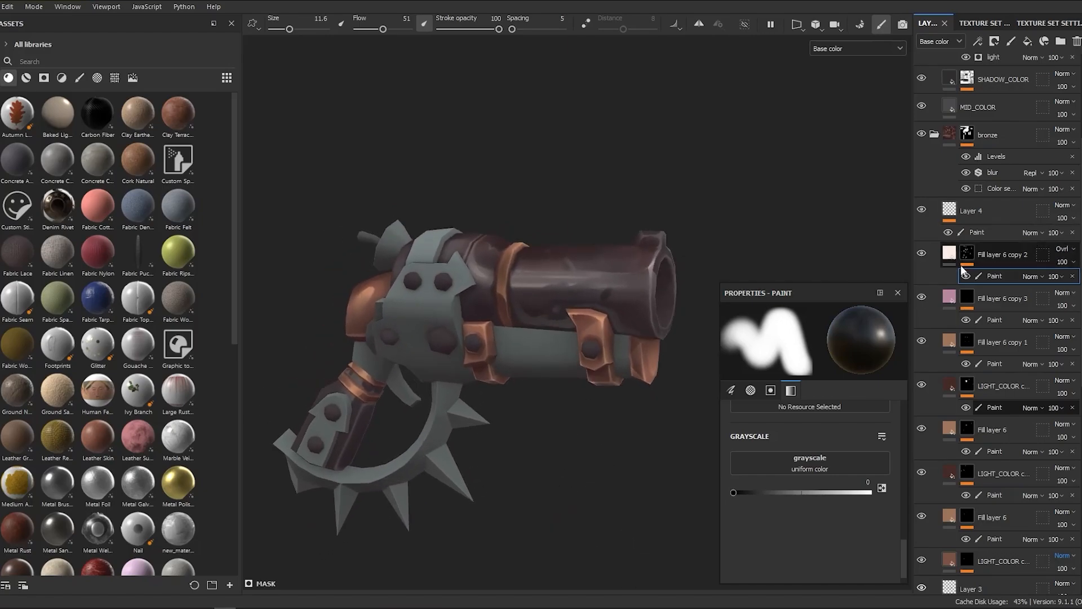
Step: Select Fill layer 2 copy 6's paint mask and paint a reflection on the purple breech behind the bronze band at size 2.85, flow 51
scroll(934, 139, up, 4)
scroll(946, 364, down, 5)
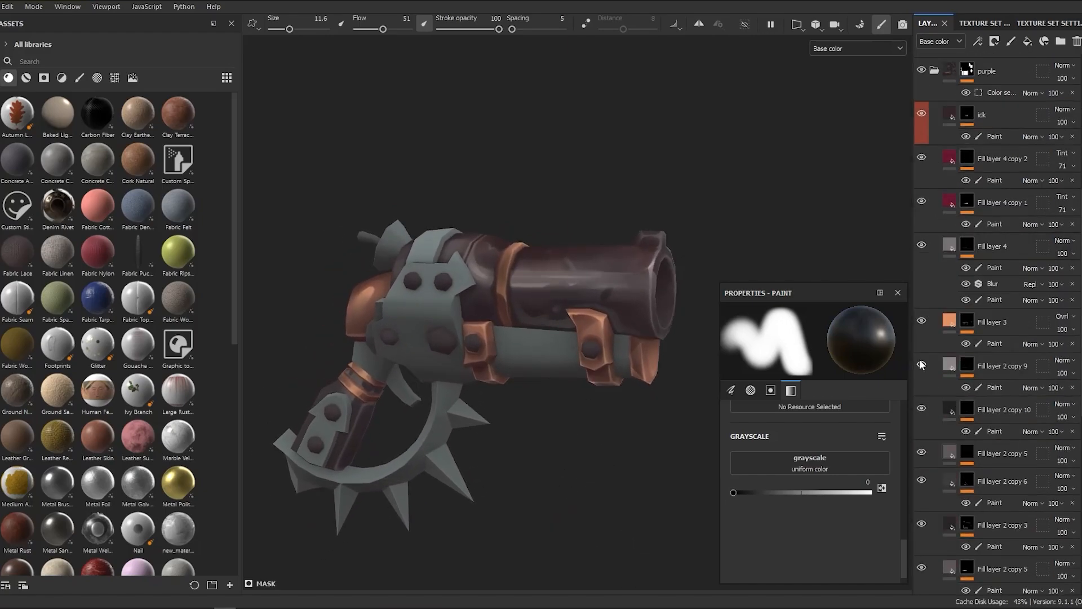
click(993, 502)
mouse_move(620, 230)
alt+right_down()
mouse_move(519, 473)
mouse_move(650, 256)
mouse_move(558, 338)
alt+right_up()
alt+drag(558, 338, 522, 319)
key(x)
mouse_move(522, 319)
ctrl+right_down()
mouse_move(536, 319)
mouse_move(532, 308)
ctrl+right_up()
scroll(536, 319, up, 1)
mouse_move(531, 309)
alt+mouse_down()
mouse_move(669, 346)
mouse_move(348, 244)
mouse_move(541, 309)
alt+mouse_up()
alt+right_drag(541, 310, 539, 287)
ctrl+right_drag(539, 287, 483, 288)
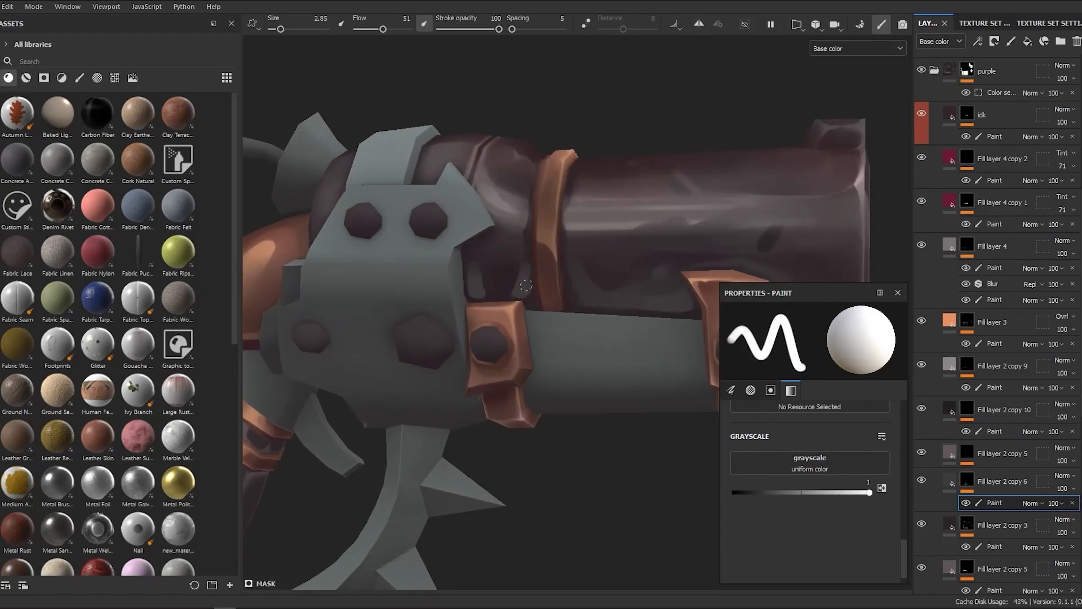
Step: Refine the breech reflection's shape by alternating mask values at brush sizes 4.69 and 7.66, flow 51
alt+drag(534, 296, 541, 329)
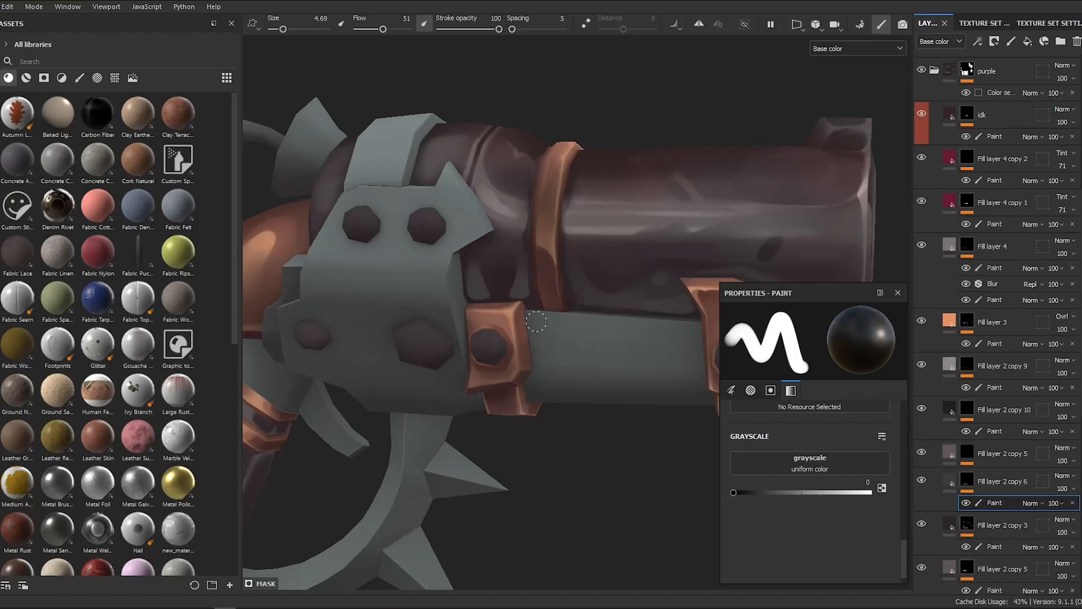
key(x)
ctrl+right_drag(535, 289, 529, 289)
scroll(514, 288, down, 4)
alt+drag(515, 288, 546, 210)
scroll(546, 210, up, 2)
alt+drag(547, 270, 548, 283)
key(x)
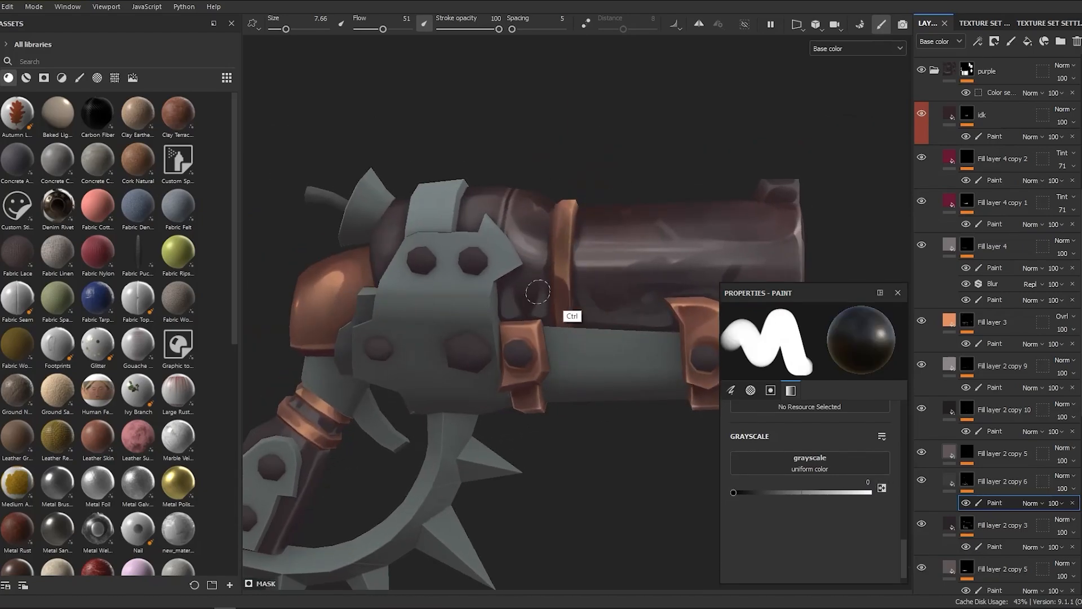
Step: Lower the brush flow to 18 and soften the breech reflection at sizes 7.22 and 14.18
ctrl+right_drag(538, 291, 521, 310)
key(x)
scroll(548, 263, down, 3)
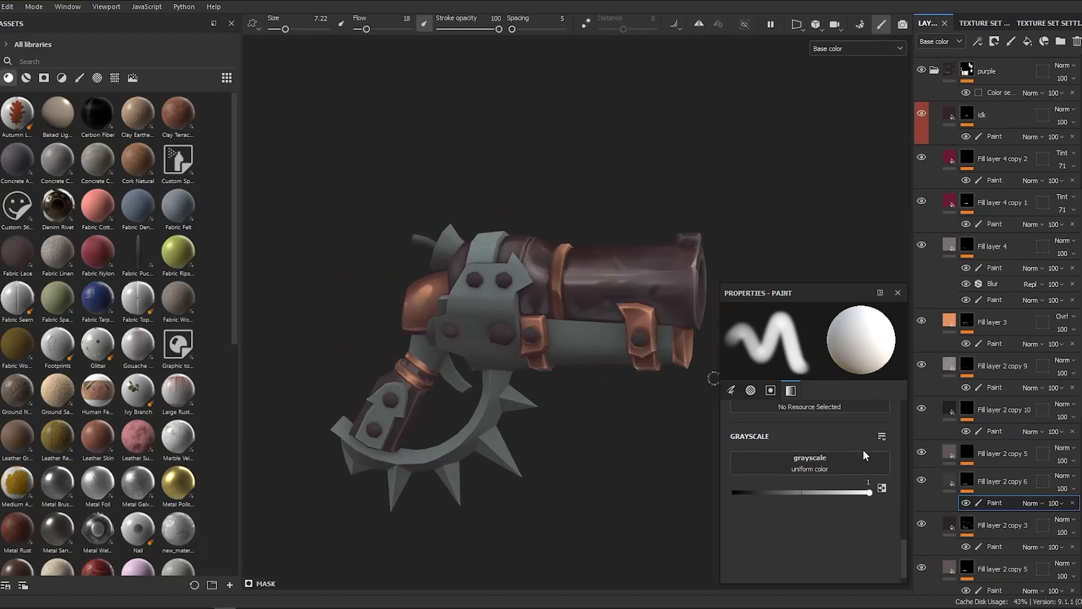
scroll(530, 306, up, 2)
key(x)
key(bracketright)
scroll(546, 314, down, 3)
scroll(546, 313, up, 2)
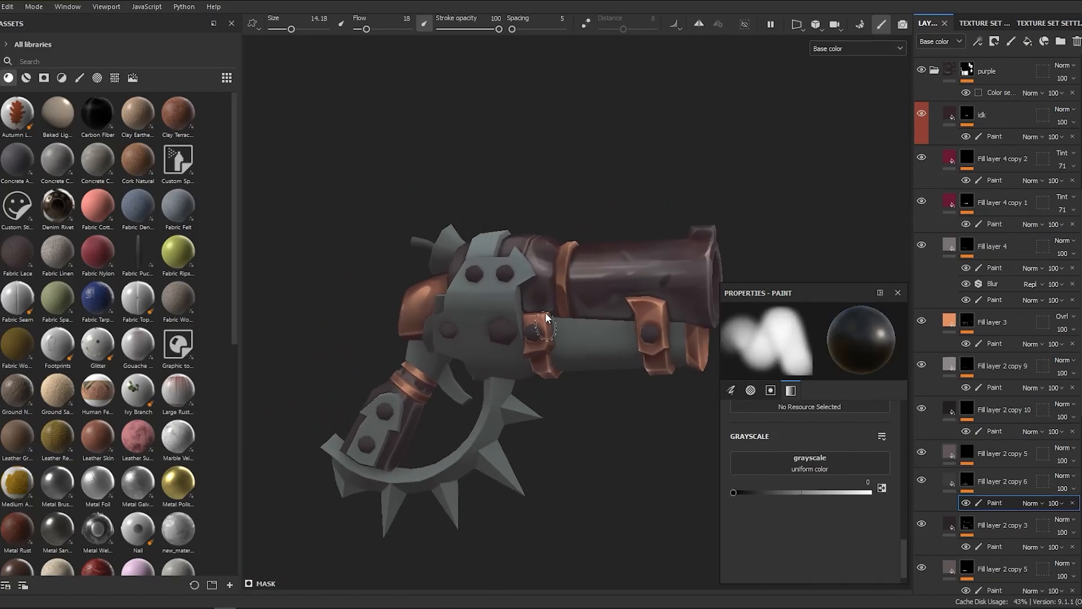
Step: Blend the breech reflection further with alternating mask values, ending at brush size 12.43, flow 18
alt+drag(586, 462, 550, 479)
alt+right_drag(550, 479, 581, 386)
key(x)
alt+drag(581, 386, 536, 332)
alt+right_drag(536, 332, 530, 254)
mouse_move(530, 254)
ctrl+right_down()
mouse_move(506, 252)
mouse_move(536, 457)
mouse_move(620, 315)
ctrl+right_up()
key(x)
key(bracketright)
key(bracketright)
key(bracketright)
key(bracketright)
key(x)
key(bracketleft)
mouse_move(620, 315)
alt+mouse_down()
mouse_move(668, 269)
mouse_move(665, 246)
alt+mouse_up()
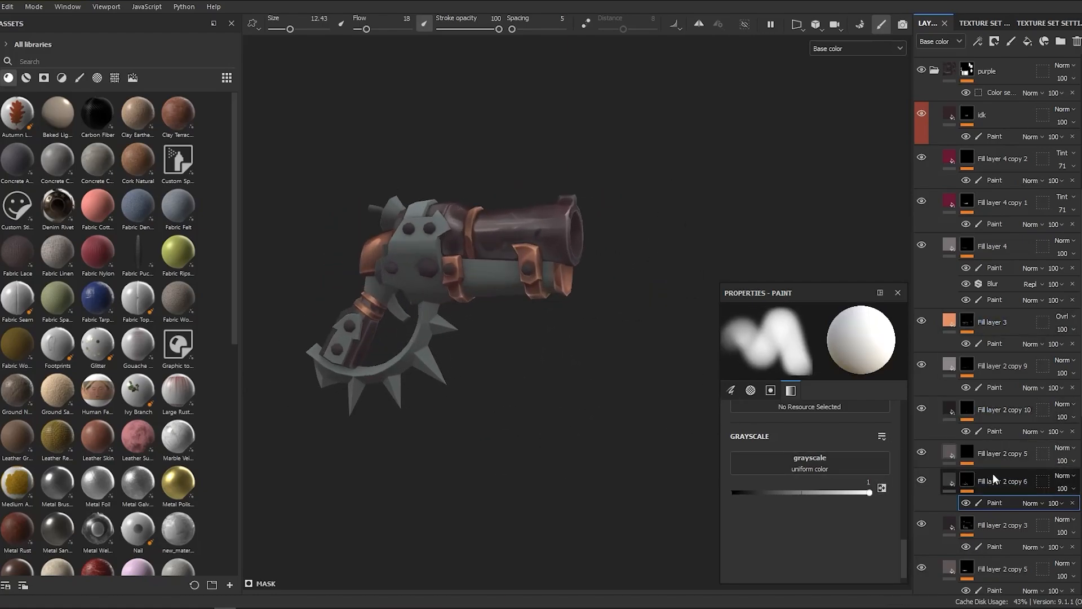
Step: Duplicate Fill layer 2 copy 6 and set the copy's base colour to a darker shade
click(992, 473)
key(ctrl+d)
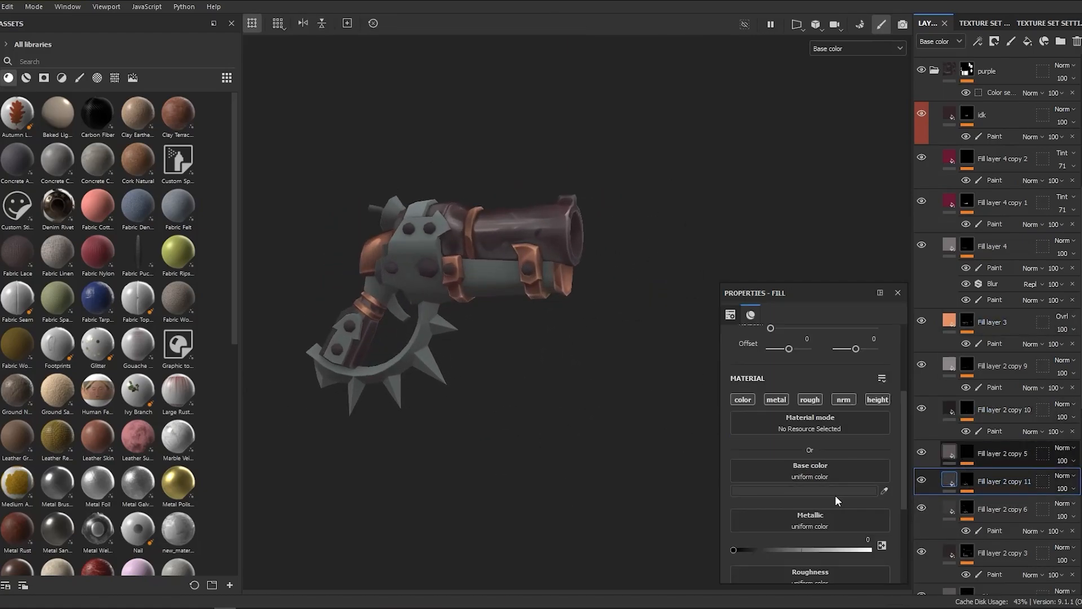
click(834, 492)
click(851, 520)
click(984, 381)
alt+right_drag(693, 367, 665, 383)
alt+drag(664, 384, 649, 390)
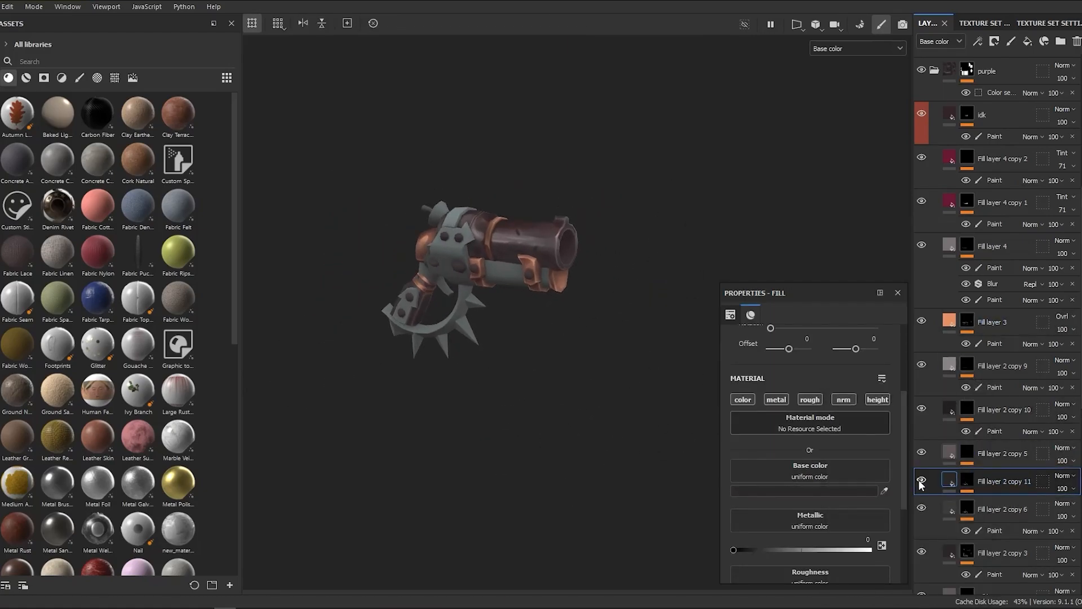
Step: Select the duplicated layer's paint mask and mask back its dark reflection on the barrel with value 0 at size 12.87, flow 61
click(967, 481)
click(995, 502)
key(x)
mouse_move(445, 237)
alt+right_down()
mouse_move(473, 259)
mouse_move(531, 355)
alt+right_up()
alt+drag(531, 355, 550, 361)
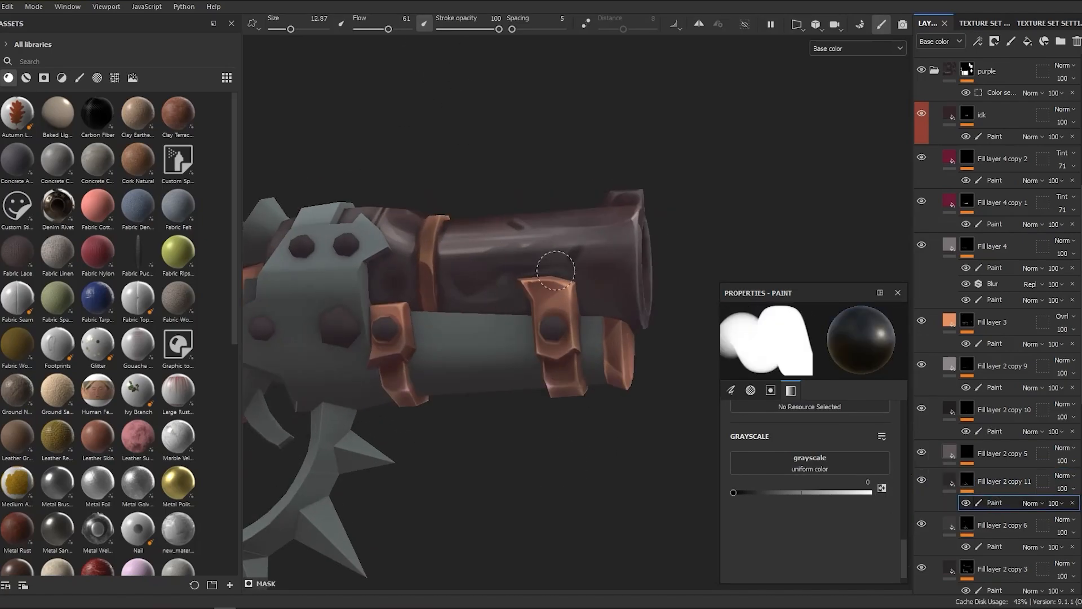
alt+drag(582, 252, 563, 257)
alt+right_drag(564, 256, 592, 229)
alt+drag(592, 229, 611, 248)
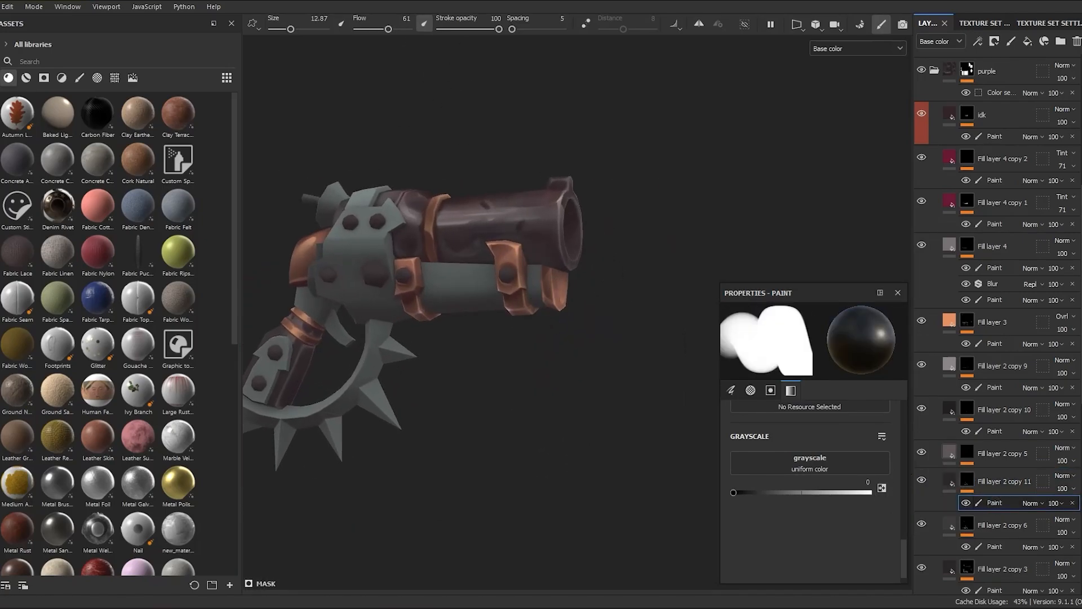
alt+right_drag(530, 416, 572, 381)
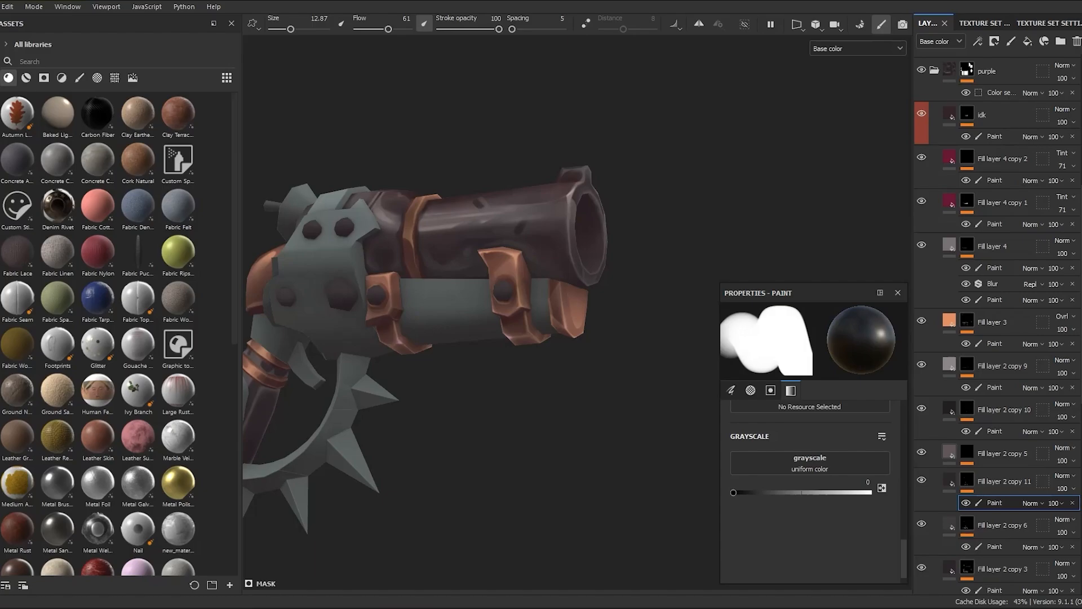
Step: Mask back the dark reflection around the breech and bronze band at brush sizes 30.78 and 23.69, flow 61
alt+drag(502, 236, 541, 242)
alt+drag(417, 240, 442, 242)
alt+right_drag(442, 242, 451, 268)
ctrl+right_drag(450, 268, 476, 267)
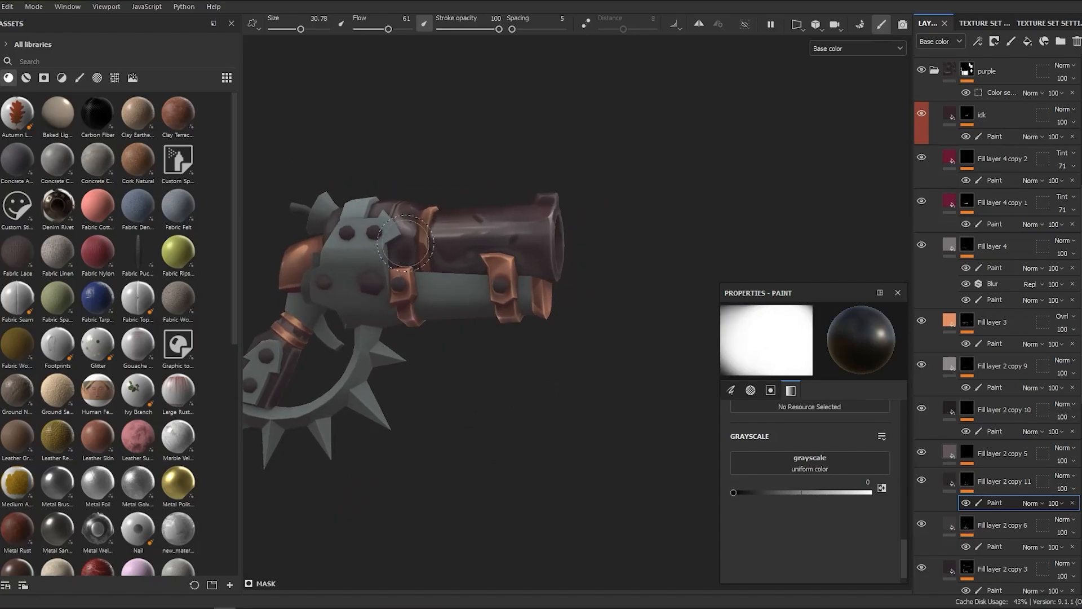
alt+drag(405, 243, 550, 417)
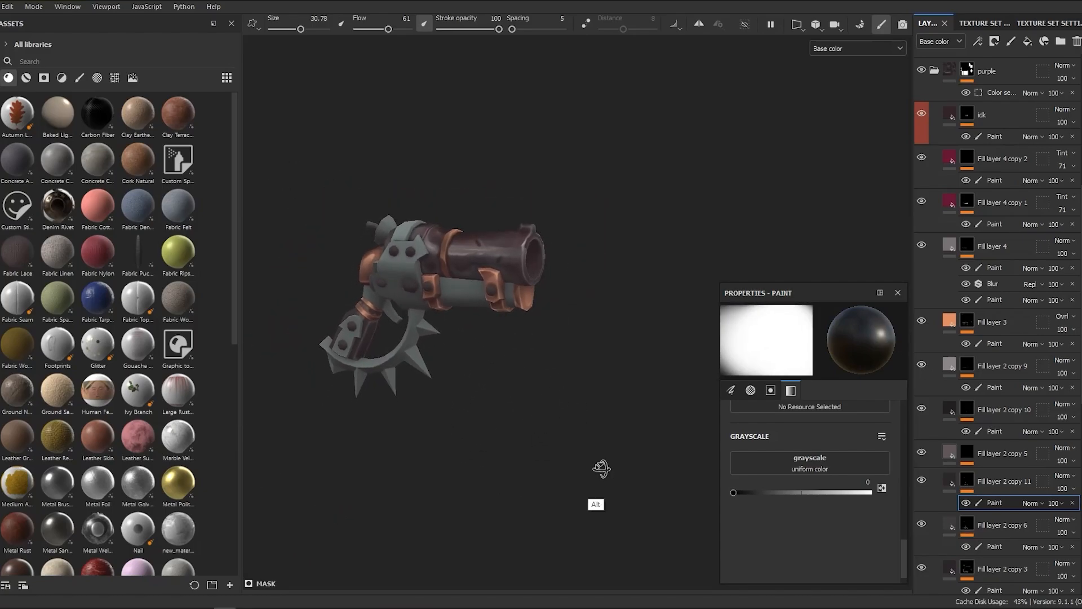
alt+drag(602, 468, 647, 455)
ctrl+right_drag(647, 454, 623, 454)
alt+drag(568, 350, 922, 481)
mouse_move(648, 462)
alt+mouse_down()
mouse_move(592, 483)
mouse_move(589, 411)
mouse_move(603, 380)
mouse_move(539, 362)
alt+mouse_up()
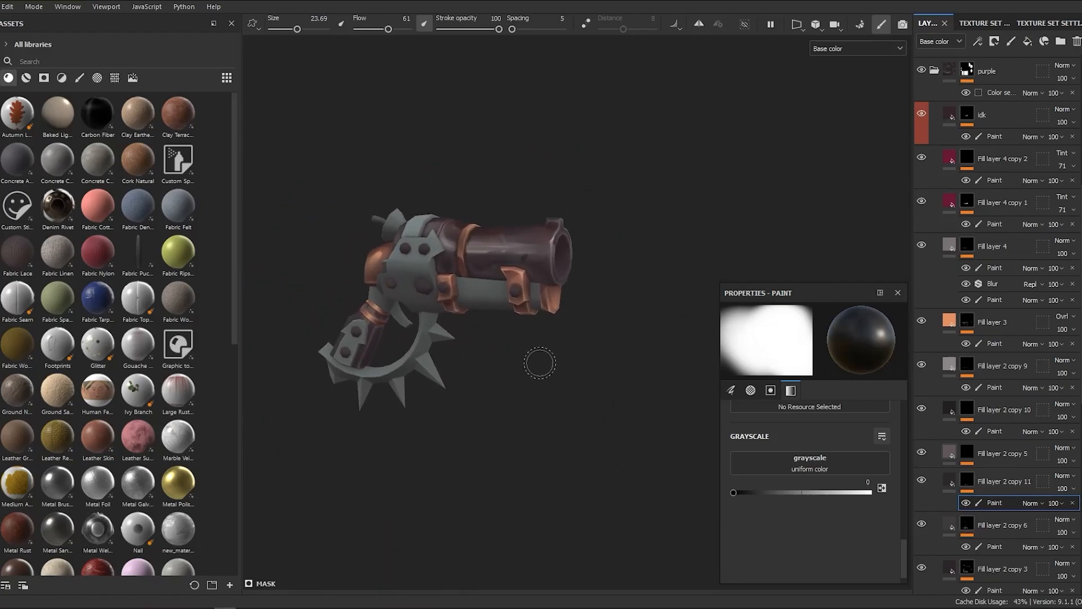
Step: Collapse the purple folder, open the silver folder, and add a fill layer with a black mask directly above LIGHT_COLOR
click(934, 70)
click(934, 95)
click(967, 161)
alt+middle_drag(643, 213, 698, 185)
click(1026, 41)
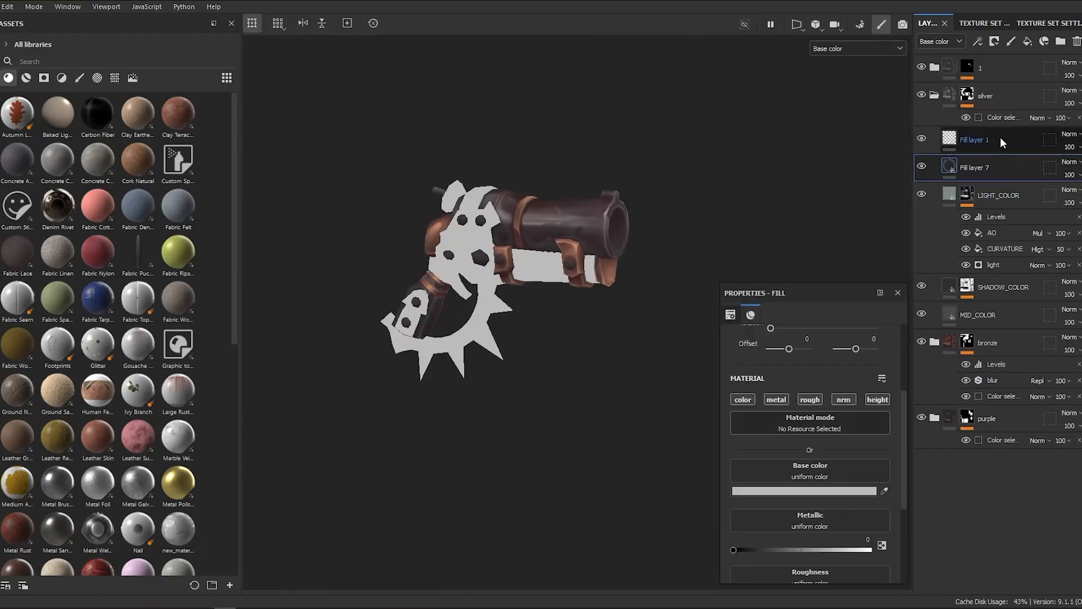
right_click(998, 167)
click(997, 244)
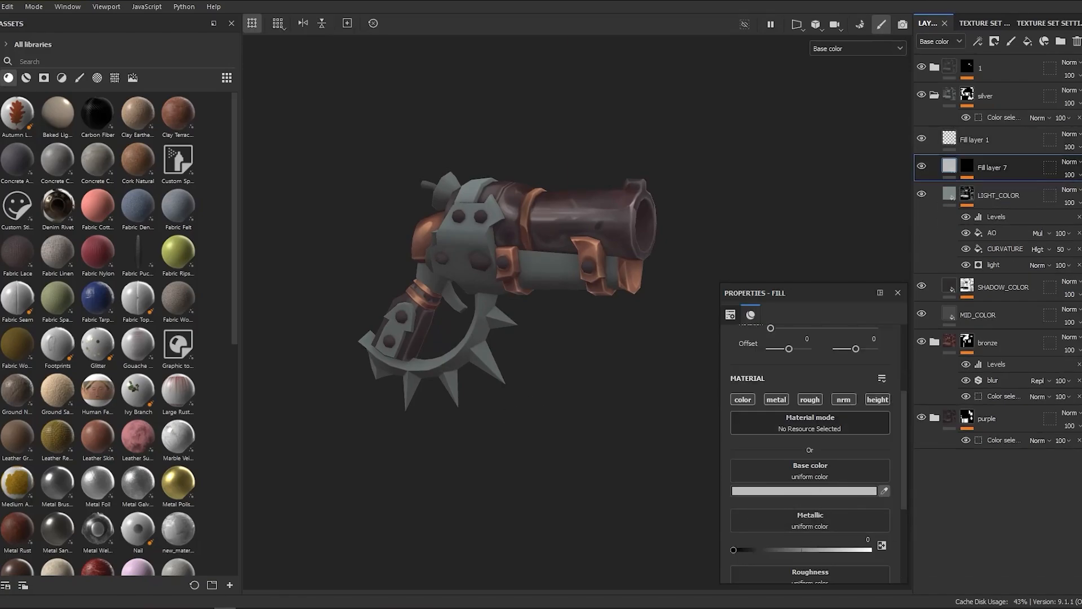
Step: Sample a dark grey from the pistol as Fill layer 7's base colour and set the layer's blending mode to Overlay
click(502, 242)
alt+right_drag(450, 203, 534, 488)
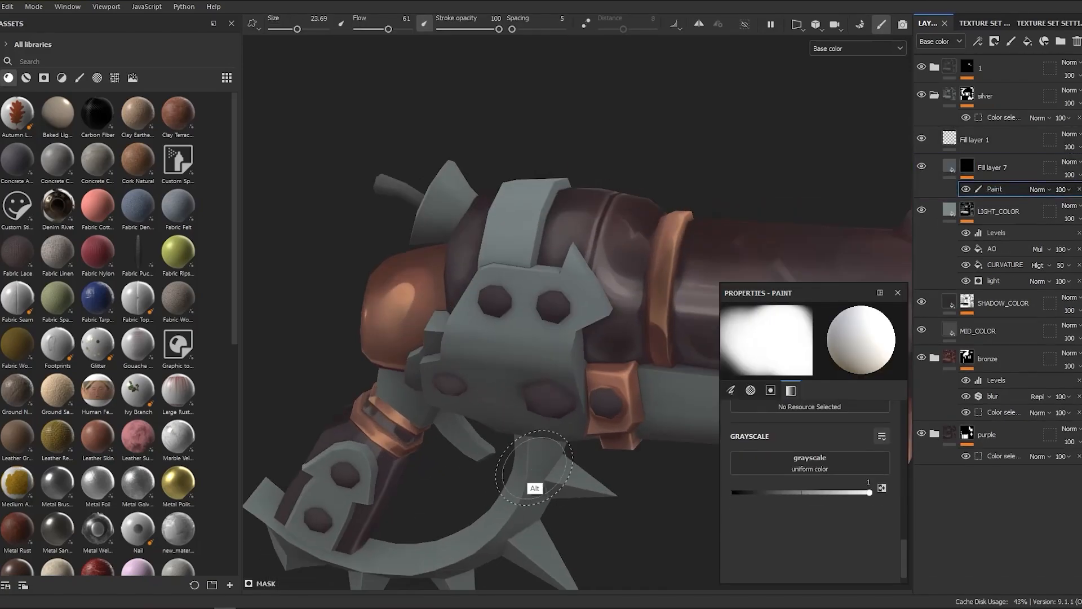
alt+drag(534, 488, 583, 290)
ctrl+right_drag(451, 268, 407, 268)
alt+drag(407, 269, 437, 313)
click(1072, 165)
click(1034, 337)
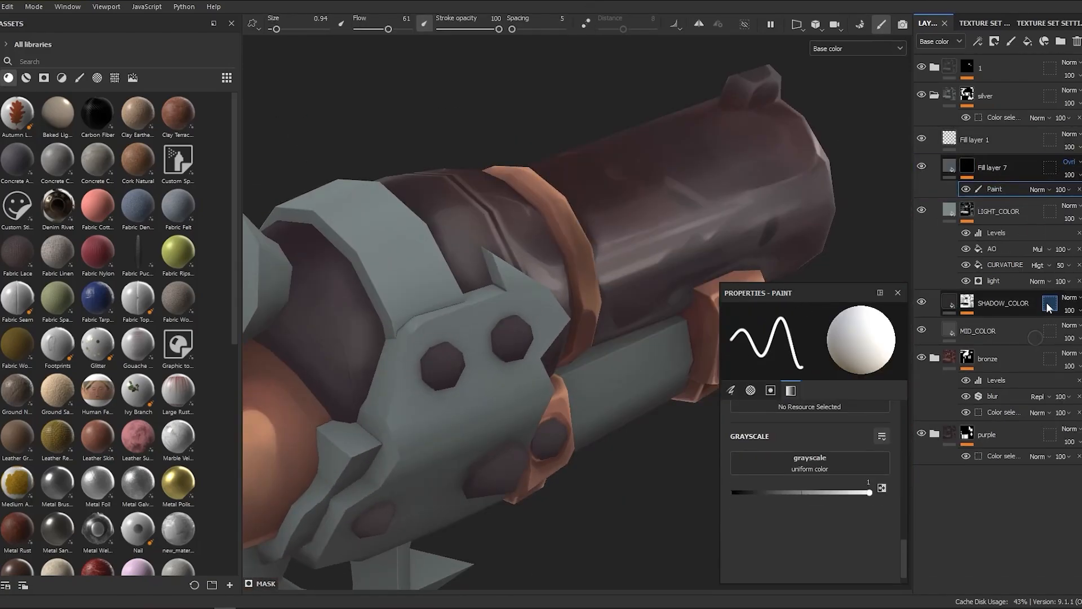
Step: With symmetry on, paint a dark reflection across the silver strap behind the barrel at brush size about 12, flow 61
mouse_move(460, 299)
alt+mouse_down()
mouse_move(493, 389)
mouse_move(500, 264)
mouse_move(459, 241)
alt+mouse_up()
key(l)
ctrl+right_drag(459, 242, 495, 241)
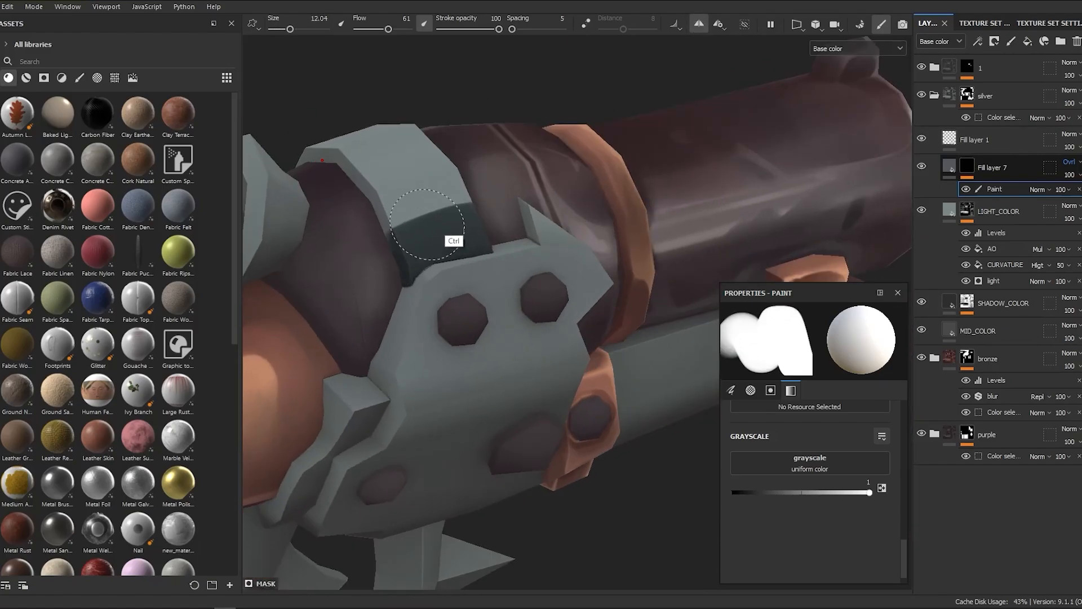
drag(453, 236, 420, 191)
Step: Lower the opacity of Fill layer 7 to 69
mouse_move(316, 535)
alt+mouse_down()
mouse_move(285, 584)
mouse_move(487, 582)
alt+mouse_up()
mouse_move(487, 581)
alt+right_down()
mouse_move(481, 401)
mouse_move(666, 400)
alt+right_up()
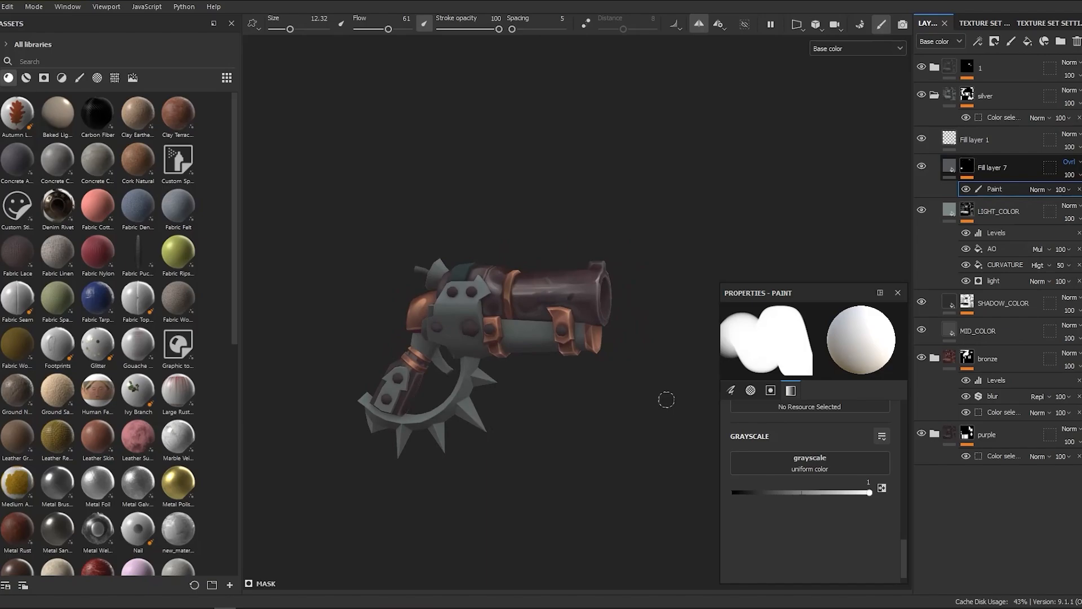
drag(1080, 195, 1071, 195)
alt+middle_drag(495, 236, 502, 212)
click(1069, 174)
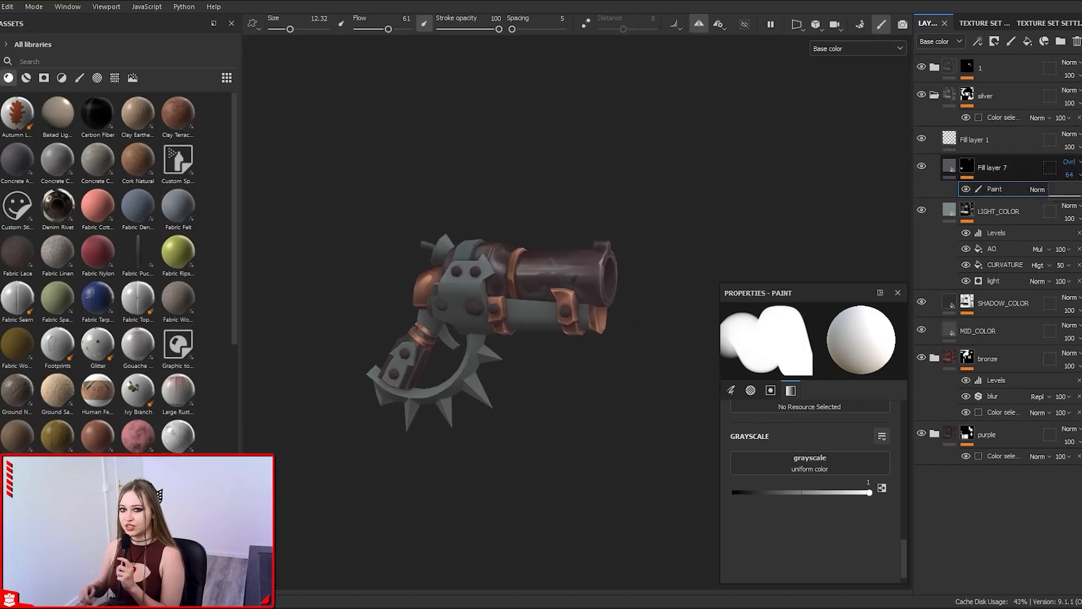
Step: Duplicate Fill layer 7 at Normal 100 with a lighter grey base colour, and paint a light reflection on the silver strap, ending at size 1.92
key(ctrl+d)
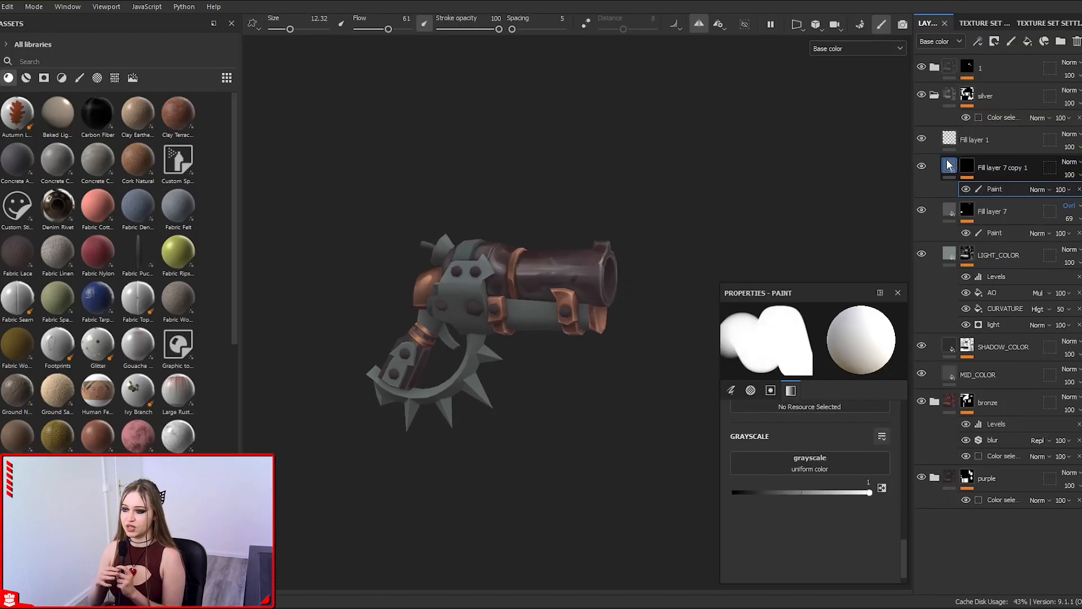
click(948, 165)
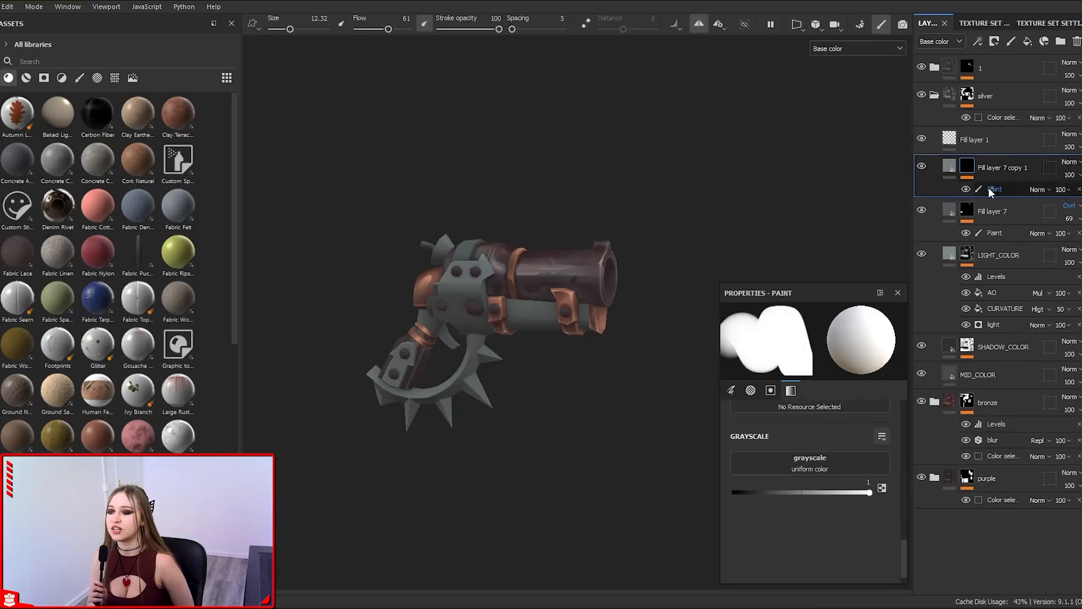
scroll(491, 265, up, 5)
alt+drag(461, 281, 479, 294)
key(])
mouse_move(422, 245)
mouse_down()
mouse_move(416, 230)
mouse_move(464, 212)
mouse_up()
scroll(428, 205, up, 1)
key([)
key([)
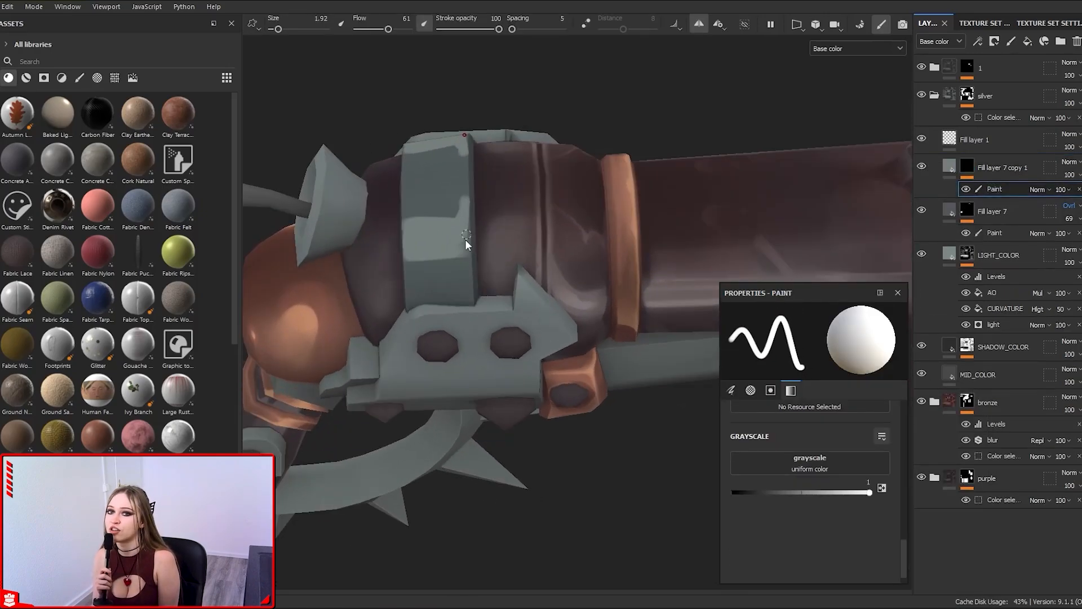
Step: Refine the edges of the strap's light reflection with alternating mask values 0 and 1 at size 1.92, flow 21
key(x)
alt+drag(487, 268, 489, 264)
key(x)
mouse_move(492, 329)
alt+mouse_down()
mouse_move(509, 173)
mouse_move(498, 420)
mouse_move(524, 374)
mouse_move(404, 345)
mouse_move(466, 413)
alt+mouse_up()
key(x)
key(x)
key(x)
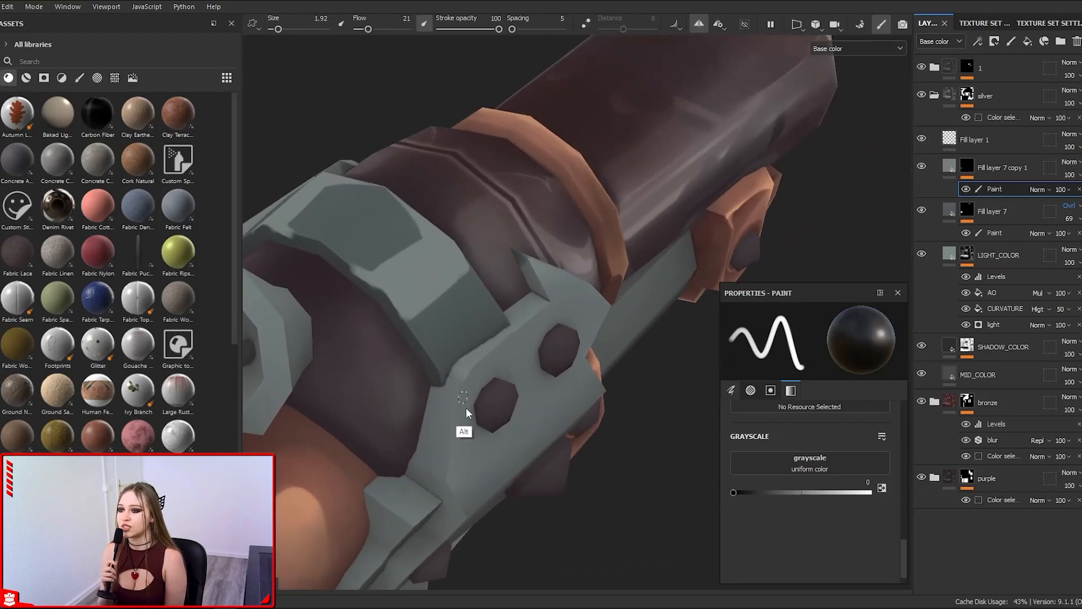
alt+right_drag(466, 408, 480, 244)
alt+drag(481, 244, 724, 382)
key(x)
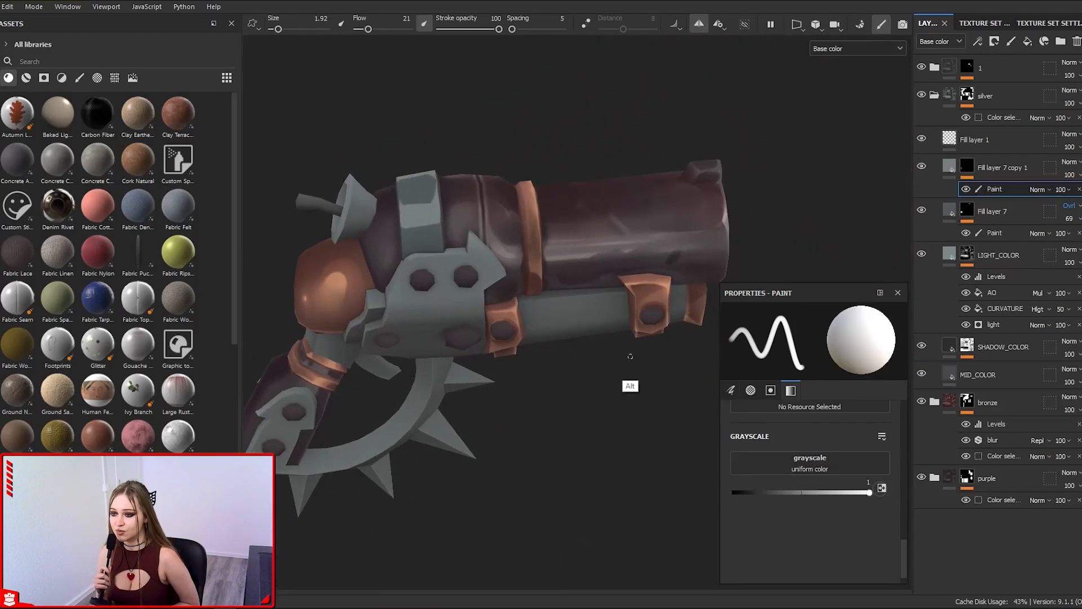
Step: Touch up fine details of the silver strap's reflection at brush size 0.78, flow 21, ending with mask value 0
alt+right_drag(630, 356, 396, 278)
ctrl+right_drag(395, 277, 383, 277)
alt+drag(372, 225, 428, 242)
alt+right_drag(429, 242, 550, 261)
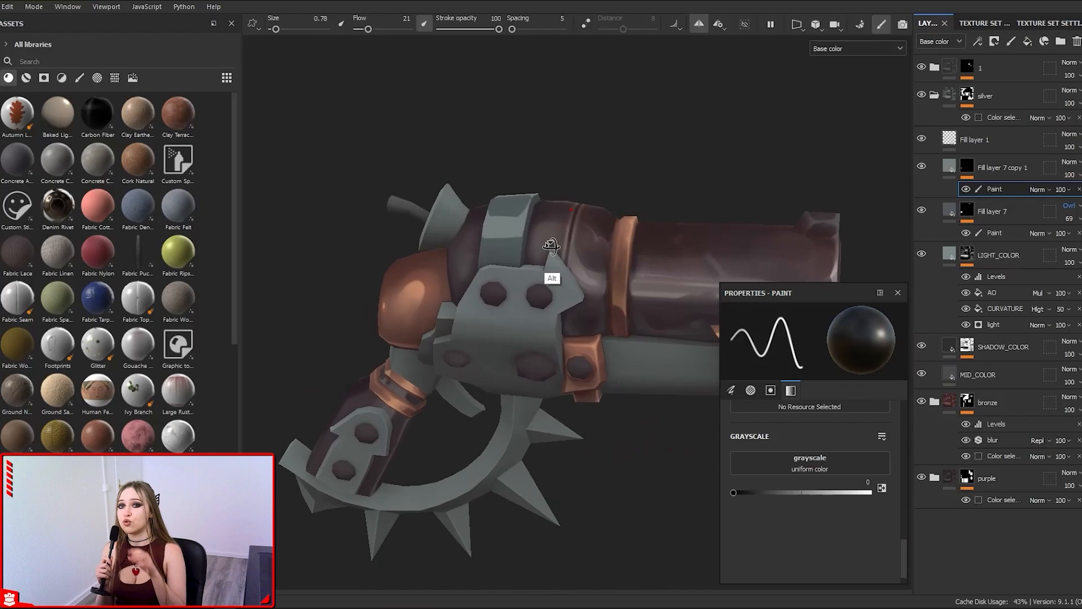
Step: Refine the silver strap's highlight on the Fill layer 7 copy 1 mask, alternating black and white with a small brush
key(x)
ctrl+right_drag(500, 224, 716, 298)
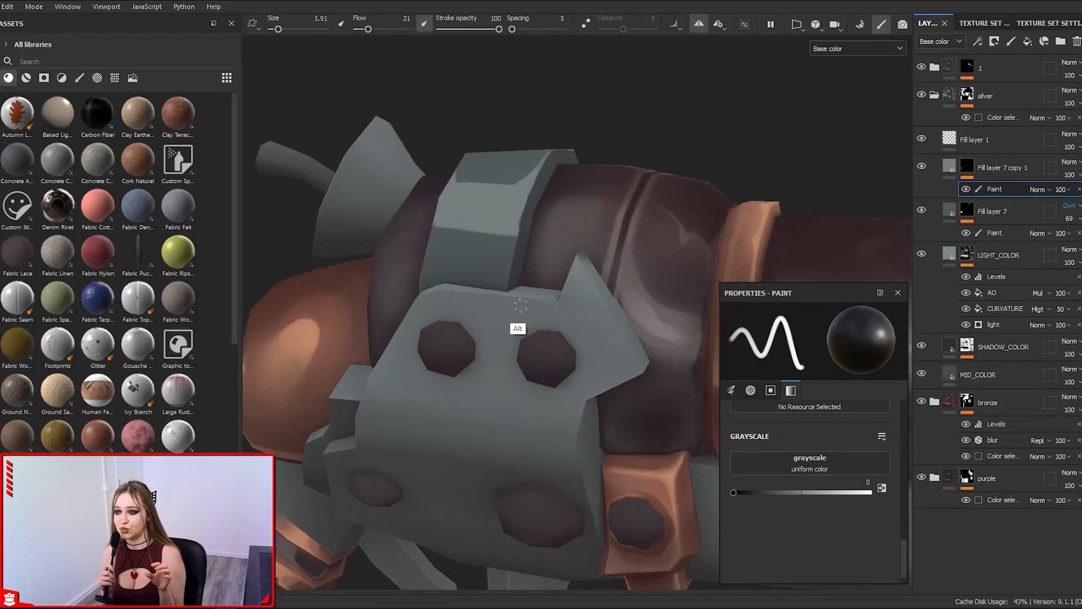
alt+drag(520, 306, 558, 282)
alt+right_drag(558, 281, 526, 228)
mouse_move(526, 228)
alt+mouse_down()
mouse_move(495, 287)
mouse_move(501, 316)
alt+mouse_up()
mouse_move(479, 166)
ctrl+right_down()
mouse_move(524, 166)
mouse_move(466, 253)
mouse_move(777, 440)
ctrl+right_up()
key(x)
key(x)
mouse_move(406, 265)
alt+mouse_down()
mouse_move(357, 295)
mouse_move(416, 374)
mouse_move(535, 361)
alt+mouse_up()
alt+right_drag(535, 361, 513, 333)
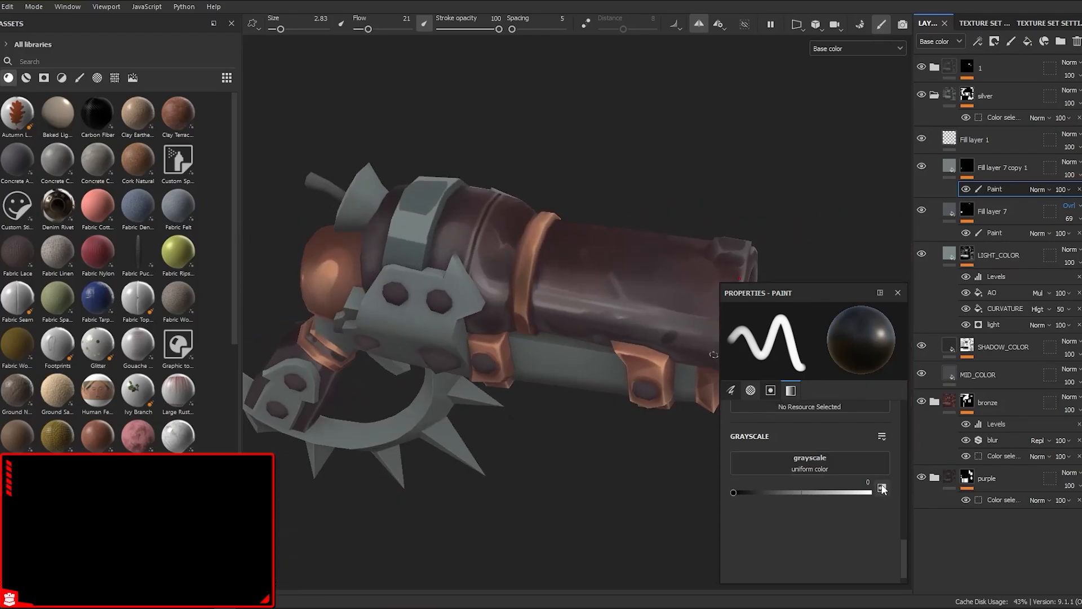
Step: Brush soft light onto the silver strap with grayscale 1 and a brush size of about 13
click(882, 488)
alt+drag(428, 225, 379, 249)
mouse_move(379, 250)
ctrl+right_down()
mouse_move(405, 250)
mouse_move(397, 254)
ctrl+right_up()
alt+drag(397, 254, 396, 233)
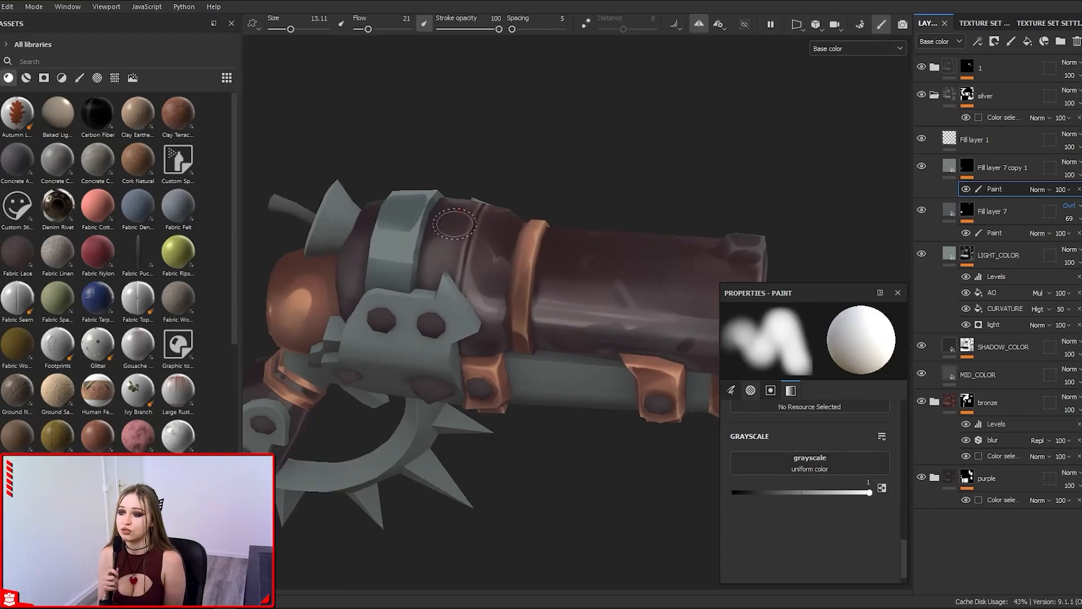
ctrl+right_drag(454, 224, 417, 224)
mouse_move(417, 224)
alt+mouse_down()
mouse_move(392, 242)
mouse_move(430, 292)
mouse_move(398, 251)
alt+mouse_up()
Step: Reduce the strap's highlight with grayscale 0, starting at brush size 2.32 and enlarging it to 28.1 for softer fading
key(x)
ctrl+right_drag(439, 185, 434, 184)
alt+drag(434, 185, 554, 242)
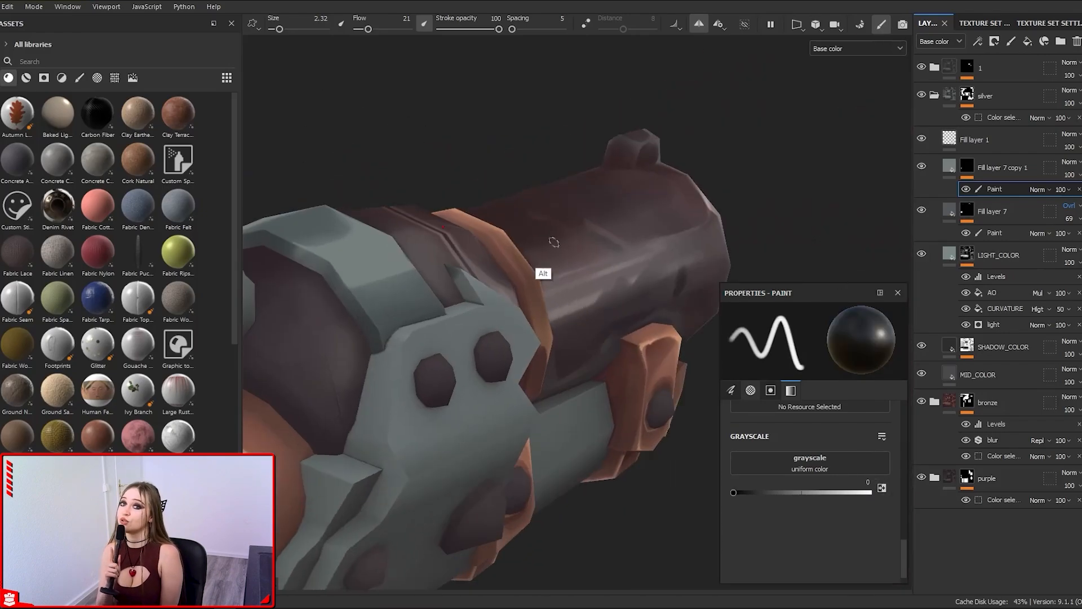
alt+drag(320, 269, 335, 222)
alt+right_drag(507, 158, 563, 391)
alt+drag(620, 346, 502, 345)
ctrl+right_drag(502, 345, 591, 345)
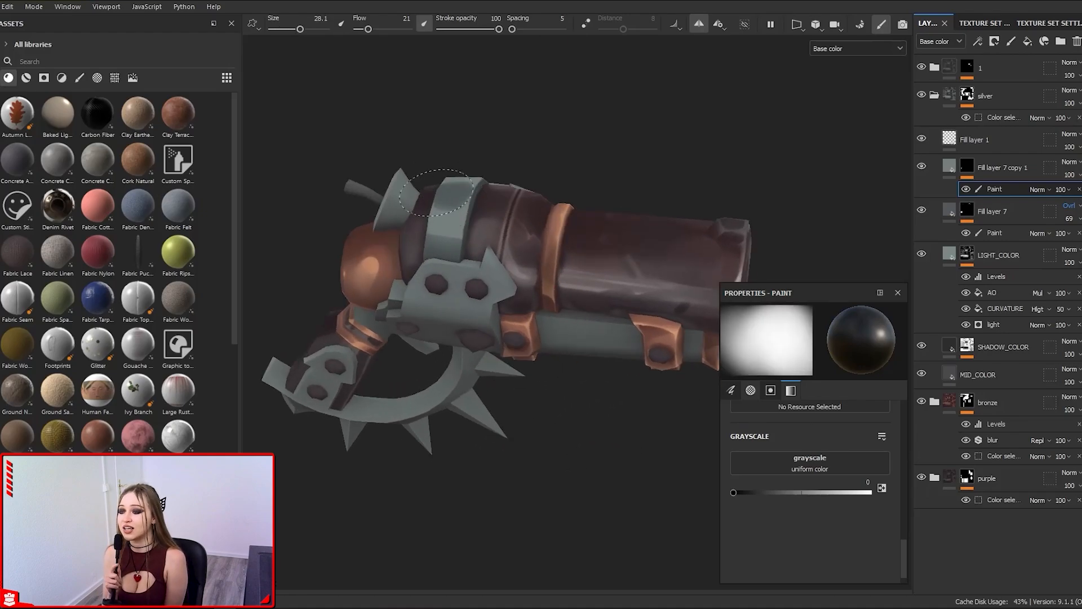
mouse_move(699, 232)
alt+mouse_down()
mouse_move(616, 216)
mouse_move(653, 220)
alt+mouse_up()
Step: Rebuild the strap's light area with a soft white brush of about size 14, checking it from several angles
key(x)
mouse_move(428, 236)
alt+right_down()
mouse_move(396, 203)
mouse_move(378, 203)
alt+right_up()
alt+drag(452, 224, 514, 420)
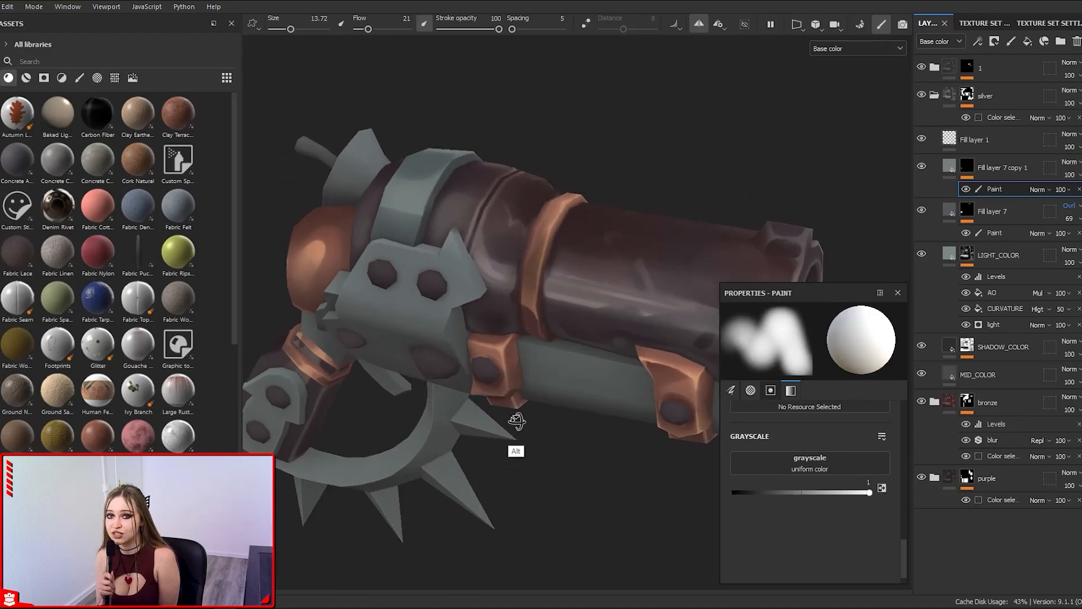
alt+right_drag(514, 420, 429, 193)
mouse_move(428, 193)
ctrl+right_down()
mouse_move(377, 194)
mouse_move(601, 232)
ctrl+right_up()
mouse_move(601, 231)
alt+mouse_down()
mouse_move(596, 379)
mouse_move(461, 344)
mouse_move(451, 440)
alt+mouse_up()
ctrl+right_drag(488, 162, 524, 161)
mouse_move(589, 209)
alt+mouse_down()
mouse_move(676, 211)
mouse_move(653, 178)
alt+mouse_up()
Step: Duplicate Fill layer 7 and activate the duplicate's mask paint with grayscale 0
click(992, 210)
key(ctrl+d)
click(980, 233)
key(x)
alt+right_drag(496, 237, 502, 606)
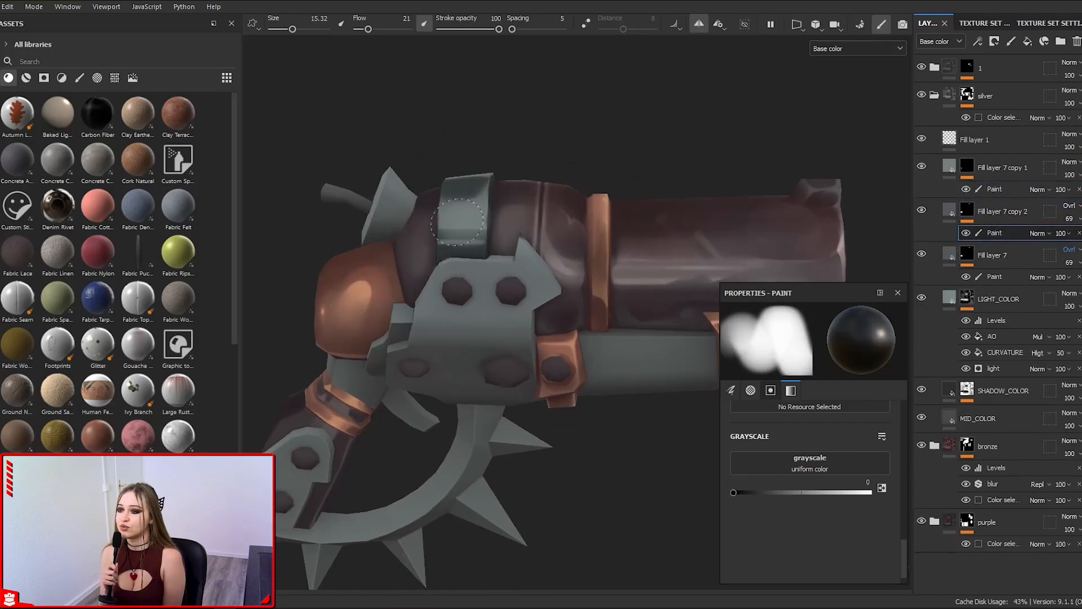
Step: Soften the dark shading across the top of the strap with a large black brush of about size 19
alt+drag(410, 186, 534, 269)
mouse_move(534, 268)
ctrl+right_down()
mouse_move(525, 274)
mouse_move(555, 274)
ctrl+right_up()
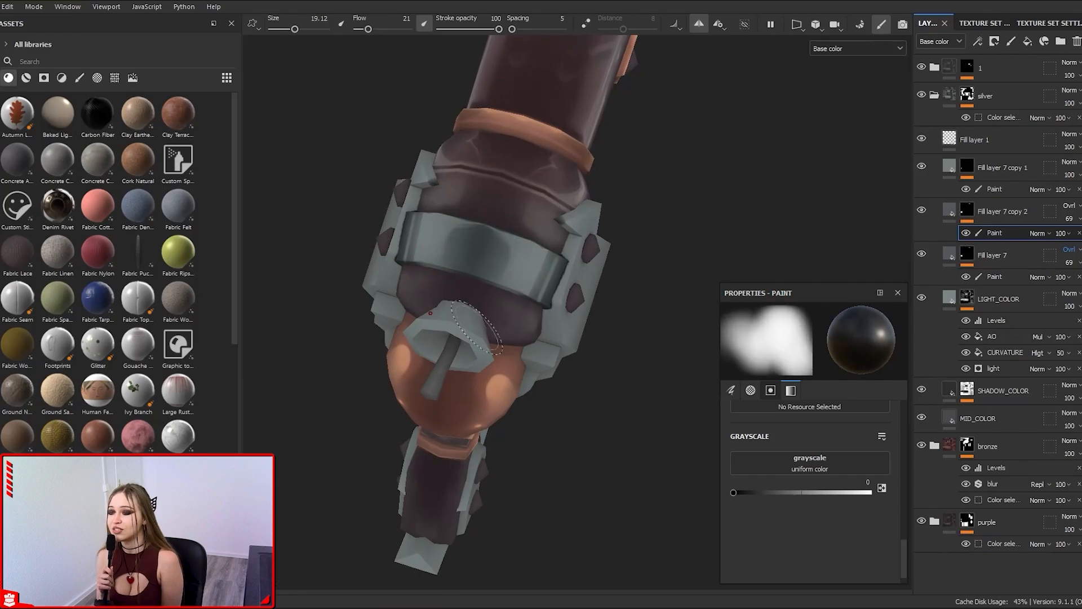
alt+drag(555, 274, 535, 309)
ctrl+right_drag(535, 309, 502, 309)
Step: Tidy the shading along the strap's edge near the riveted plate with a black brush of about size 3.9
scroll(488, 265, up, 4)
scroll(546, 306, up, 2)
alt+middle_drag(546, 306, 518, 241)
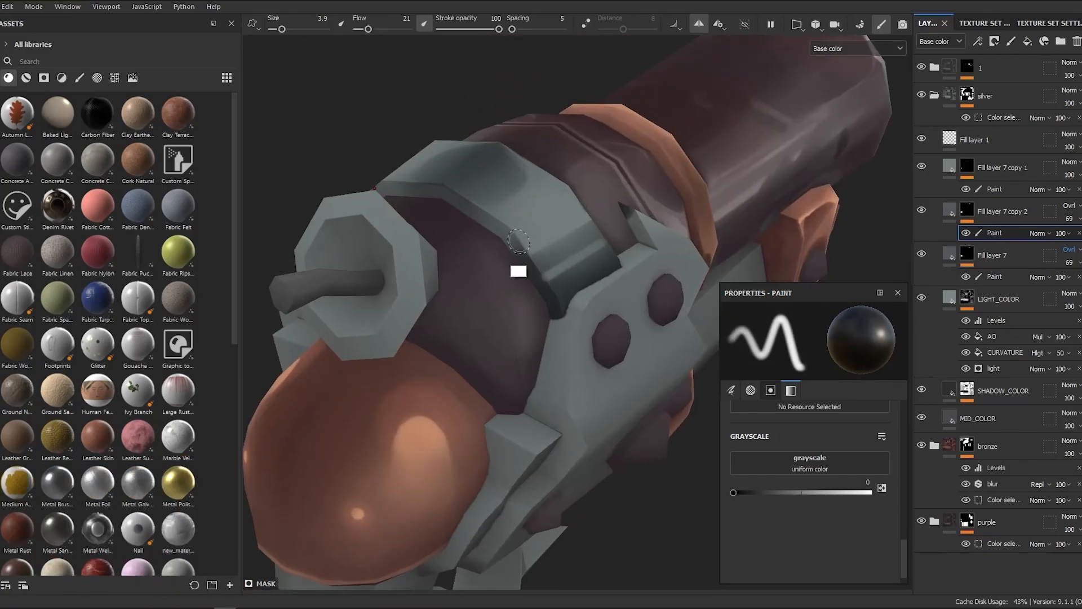
alt+drag(445, 190, 445, 329)
ctrl+right_drag(445, 330, 460, 330)
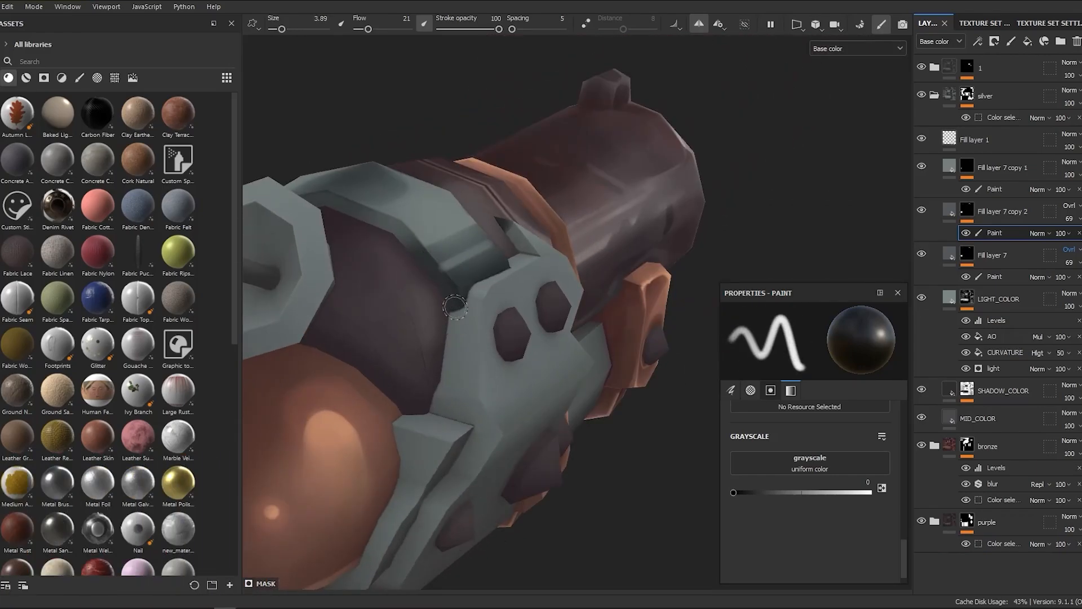
alt+drag(455, 306, 512, 295)
alt+right_drag(512, 295, 574, 401)
alt+drag(575, 400, 568, 372)
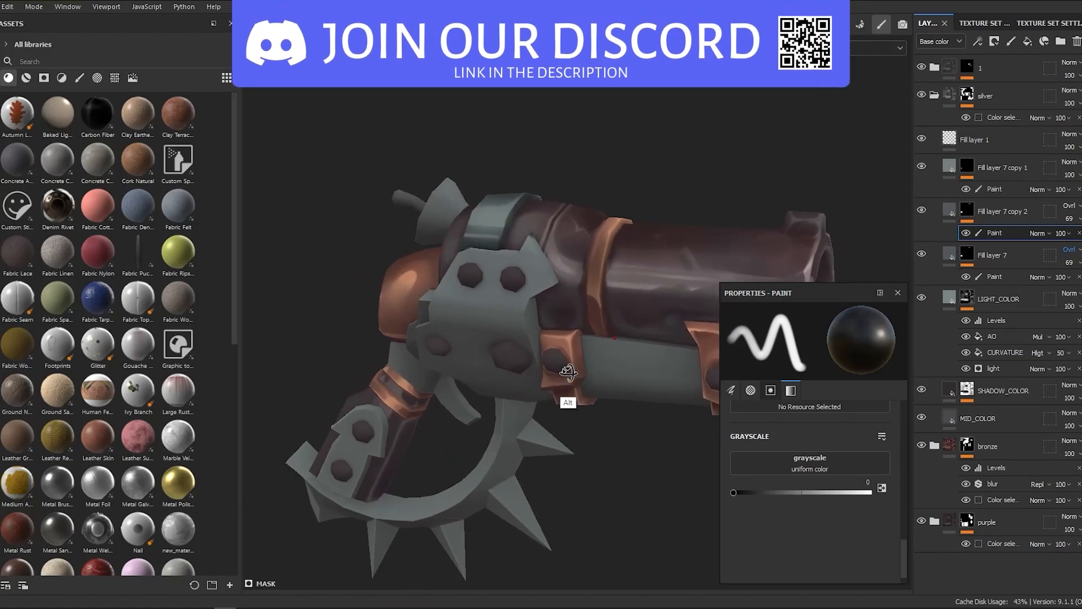
Step: Touch up the strap's shading on the mask paint of Fill layer 7 and its copies with brush size 2.4
click(994, 189)
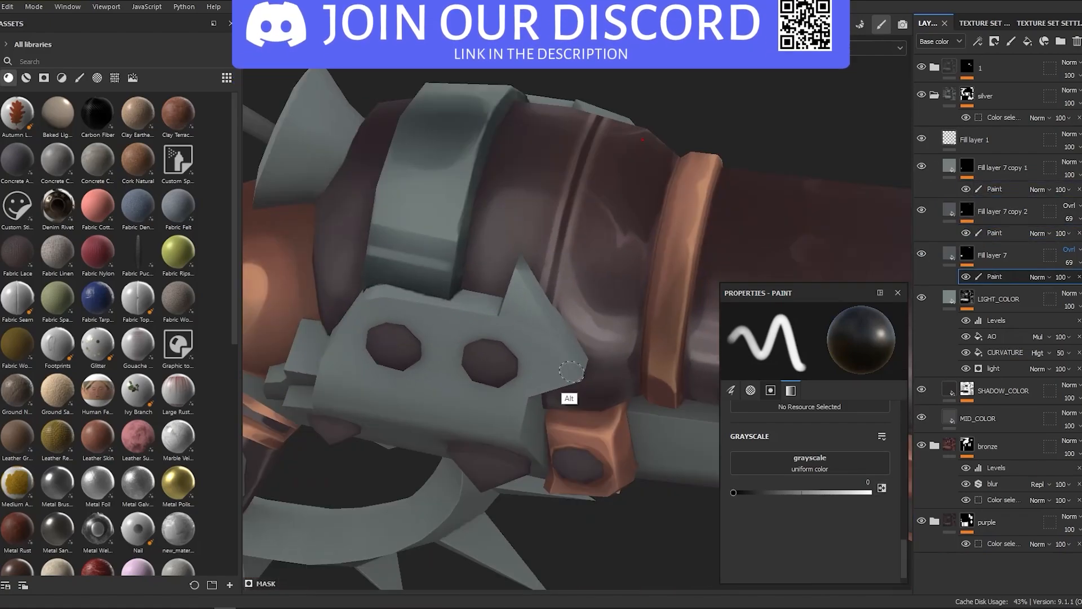
click(953, 251)
click(994, 276)
key(x)
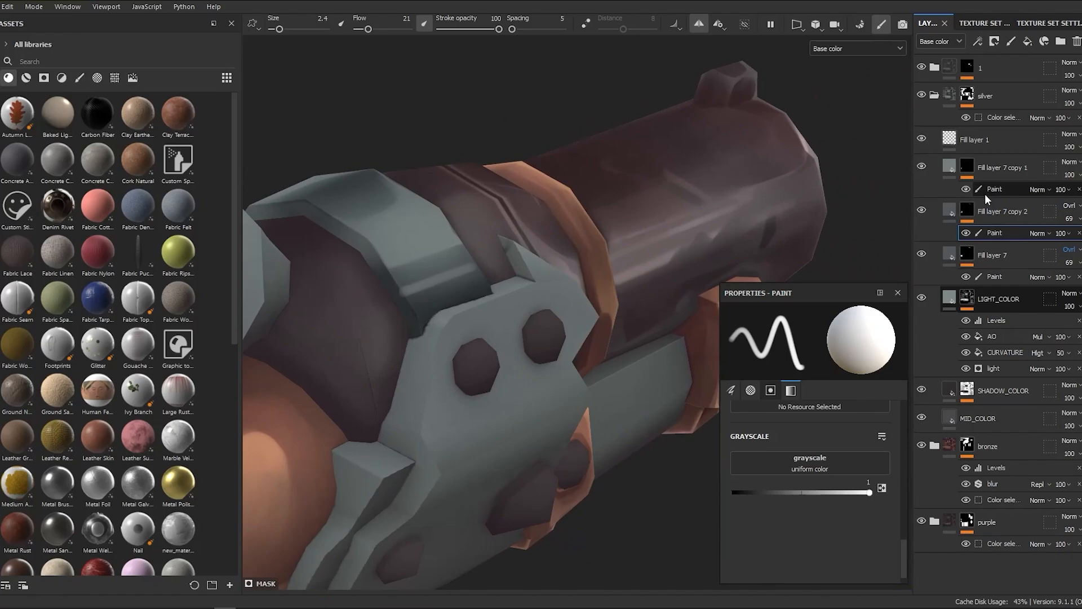
click(985, 193)
mouse_move(549, 417)
alt+right_down()
mouse_move(553, 244)
mouse_move(546, 427)
alt+right_up()
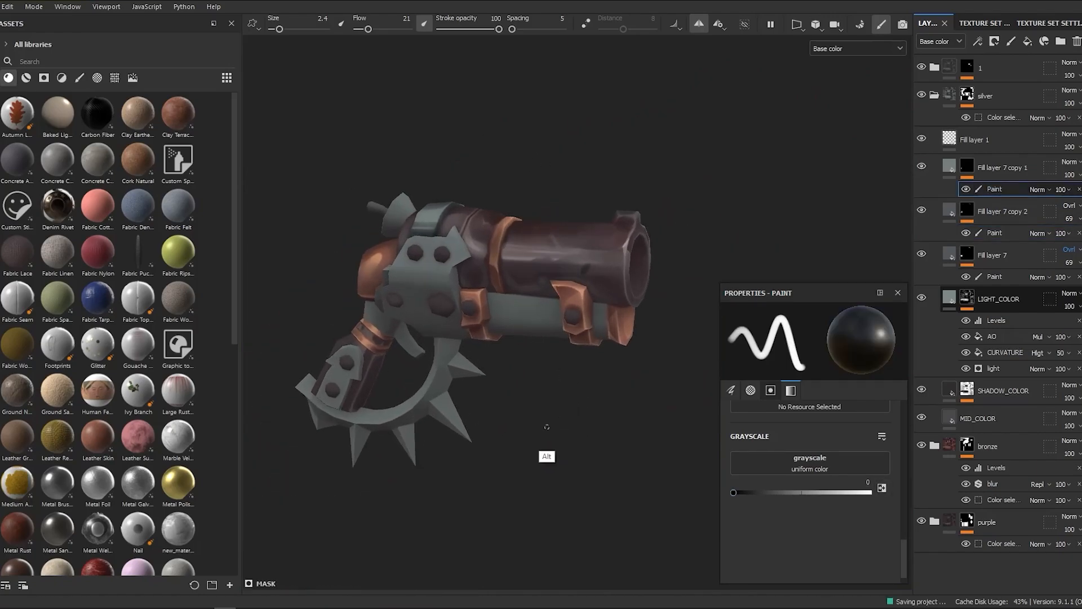
alt+drag(547, 426, 634, 479)
Step: Duplicate Fill layer 7 copy 1, clear the duplicate's mask and activate that mask for painting
key(ctrl+d)
right_click(967, 167)
click(983, 265)
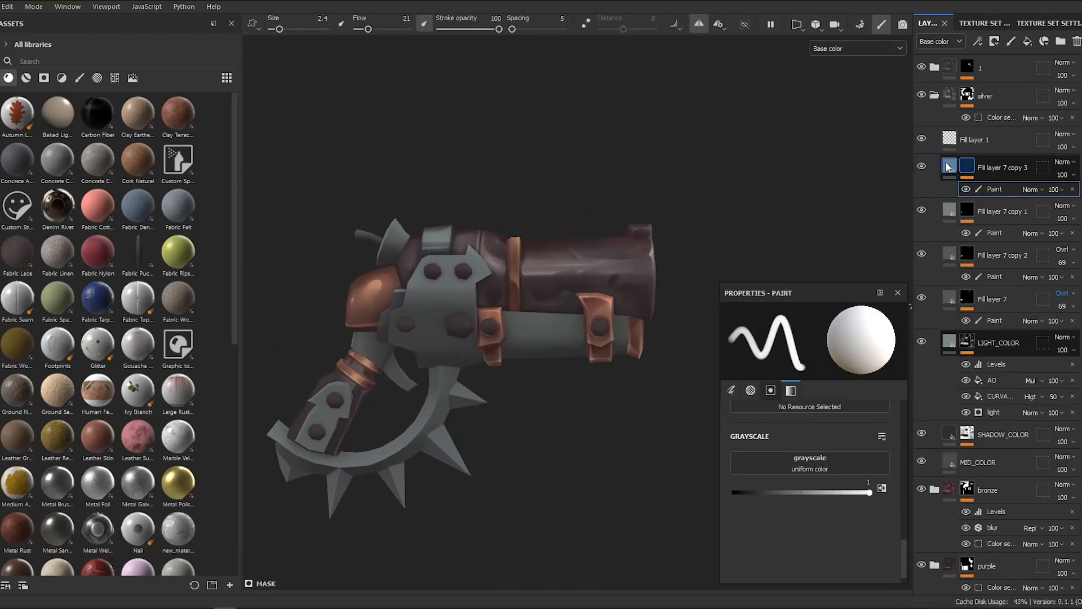
click(968, 169)
Step: Paint a small light highlight on the silver strap on the Fill layer 7 copy 3 mask
alt+right_drag(507, 225, 510, 316)
alt+drag(510, 316, 509, 192)
ctrl+right_drag(509, 192, 457, 209)
drag(454, 204, 467, 198)
alt+right_drag(467, 199, 535, 270)
mouse_move(535, 271)
alt+mouse_down()
mouse_move(596, 343)
mouse_move(558, 465)
alt+mouse_up()
alt+right_drag(559, 466, 541, 237)
Step: Duplicate Fill layer 7 copy 3, hide the original, clear the duplicate's mask and set the brush size to 1.2
key(ctrl+d)
click(922, 209)
key(Delete)
right_click(971, 166)
click(972, 166)
ctrl+right_drag(541, 237, 528, 236)
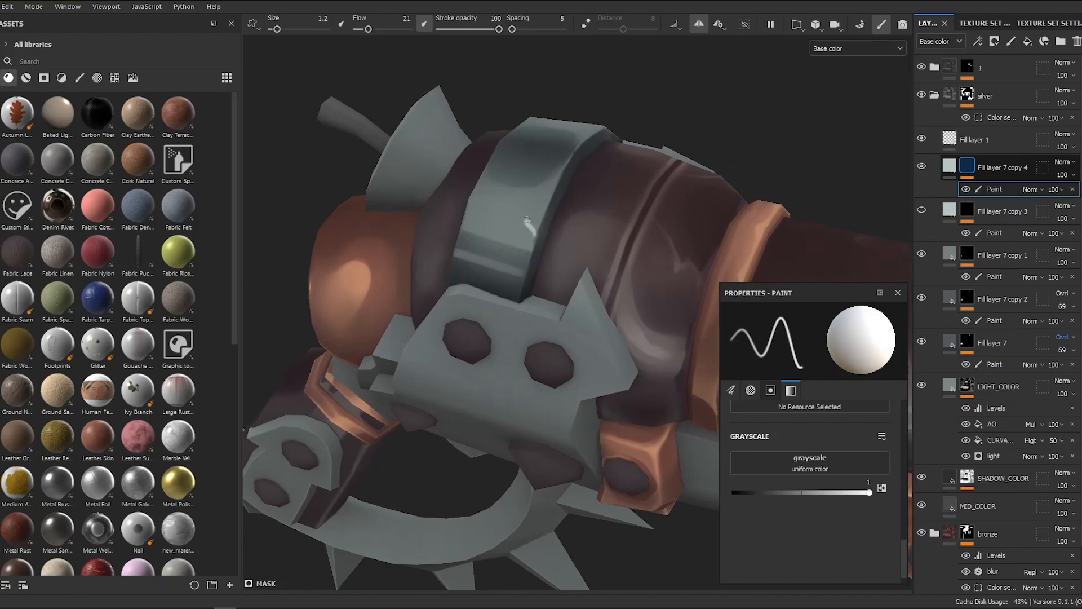
Step: Paint a highlight on the strap on the Fill layer 7 copy 4 mask and compare it by toggling the layer's visibility
drag(548, 203, 535, 223)
alt+right_drag(534, 222, 534, 273)
alt+drag(521, 221, 536, 192)
alt+right_drag(535, 191, 586, 183)
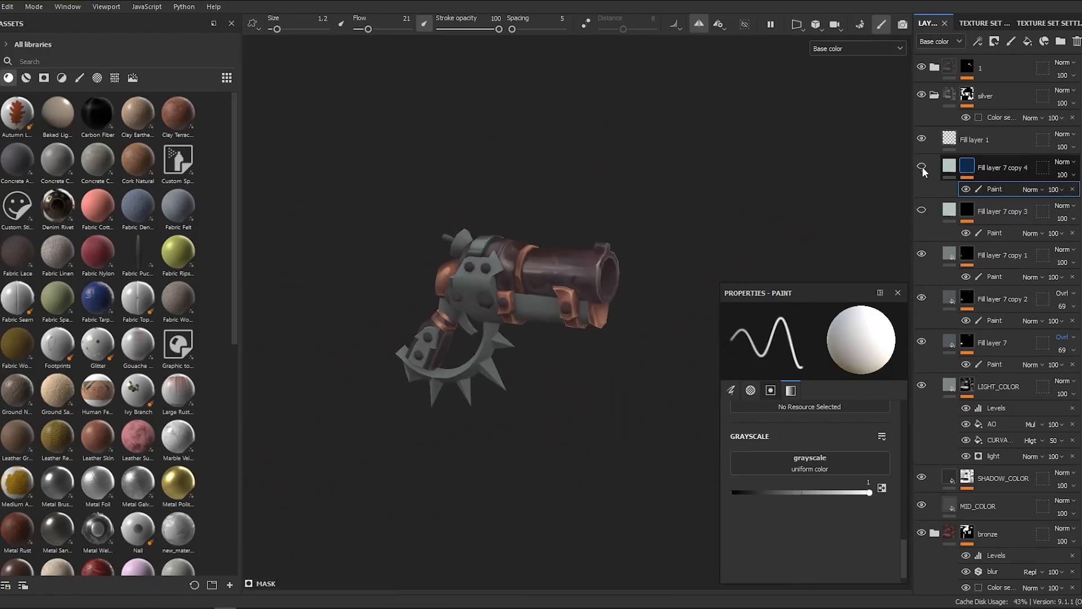
click(921, 166)
alt+drag(619, 404, 648, 405)
alt+right_drag(464, 250, 649, 218)
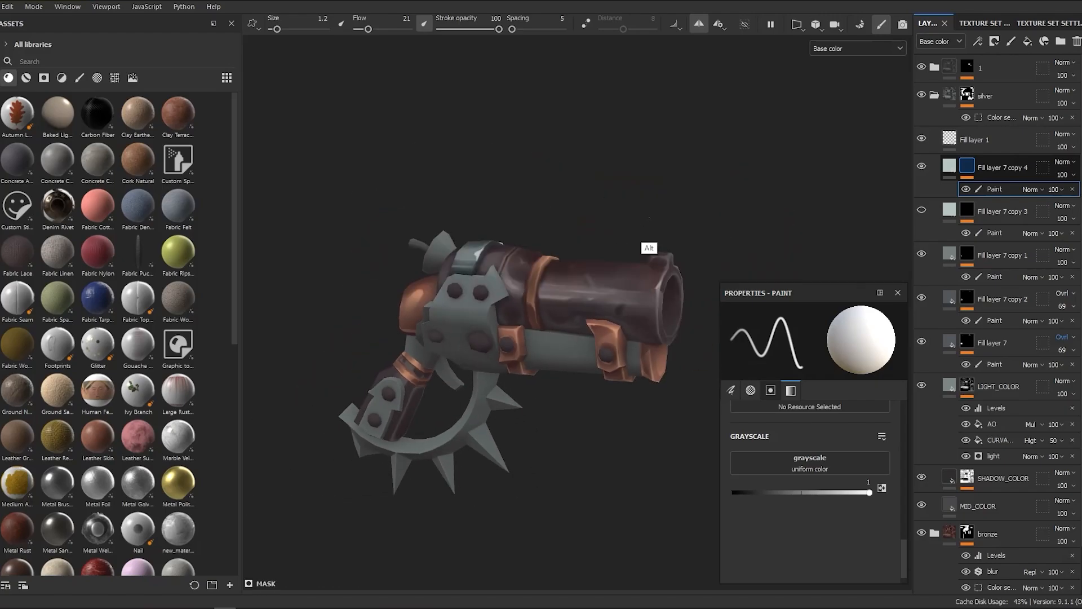
Step: Duplicate Fill layer 7 copy 4, clear the duplicate's mask and hide the original layer
key(ctrl+d)
right_click(971, 169)
click(980, 382)
click(921, 210)
Step: Try a few highlight strokes on the strap on the Fill layer 7 copy 5 mask and undo them
alt+right_drag(598, 169, 495, 237)
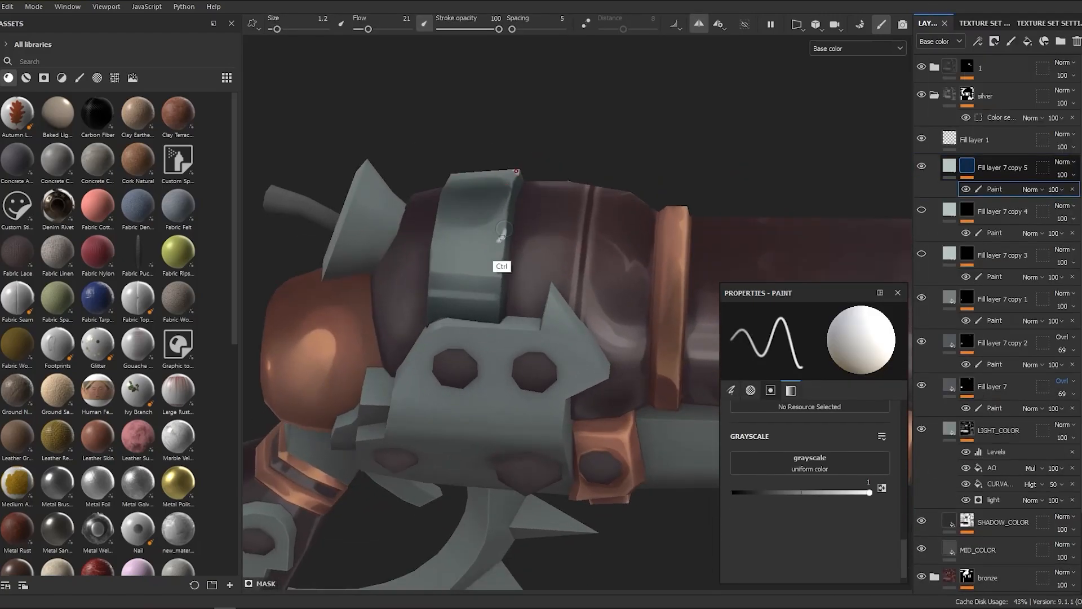
key(ctrl+z)
drag(503, 230, 459, 239)
alt+right_drag(460, 239, 548, 241)
alt+middle_drag(548, 241, 569, 169)
mouse_move(569, 169)
alt+mouse_down()
mouse_move(609, 162)
mouse_move(593, 148)
alt+mouse_up()
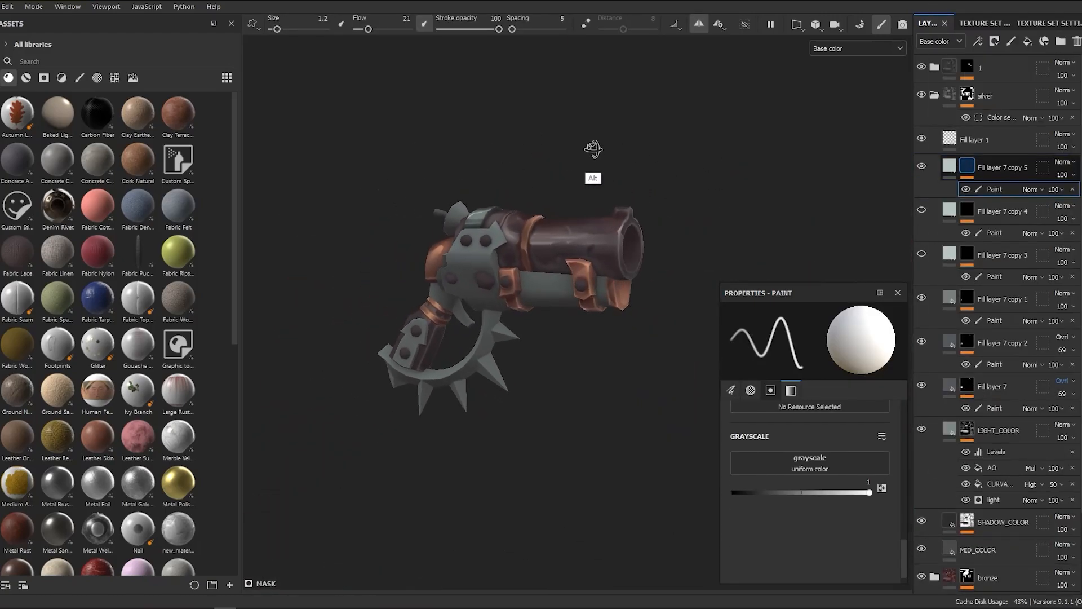
alt+right_drag(593, 149, 449, 249)
alt+drag(448, 249, 502, 416)
key(ctrl+z)
Step: Paint a solid light reflection shape with a wavy lower edge across the top and side of the strap
alt+right_drag(502, 415, 468, 429)
mouse_move(345, 275)
mouse_down()
mouse_move(374, 250)
mouse_move(345, 269)
mouse_up()
mouse_move(389, 251)
alt+right_down()
mouse_move(548, 322)
mouse_move(468, 339)
alt+right_up()
mouse_move(469, 340)
alt+mouse_down()
mouse_move(498, 350)
mouse_move(372, 277)
alt+mouse_up()
mouse_move(444, 214)
mouse_down()
mouse_move(381, 260)
mouse_move(484, 247)
mouse_up()
Step: Trim the outline of the reflection shape along the strap's rear edge with a fine black brush
key(x)
mouse_move(506, 201)
alt+mouse_down()
mouse_move(511, 191)
mouse_move(387, 308)
alt+mouse_up()
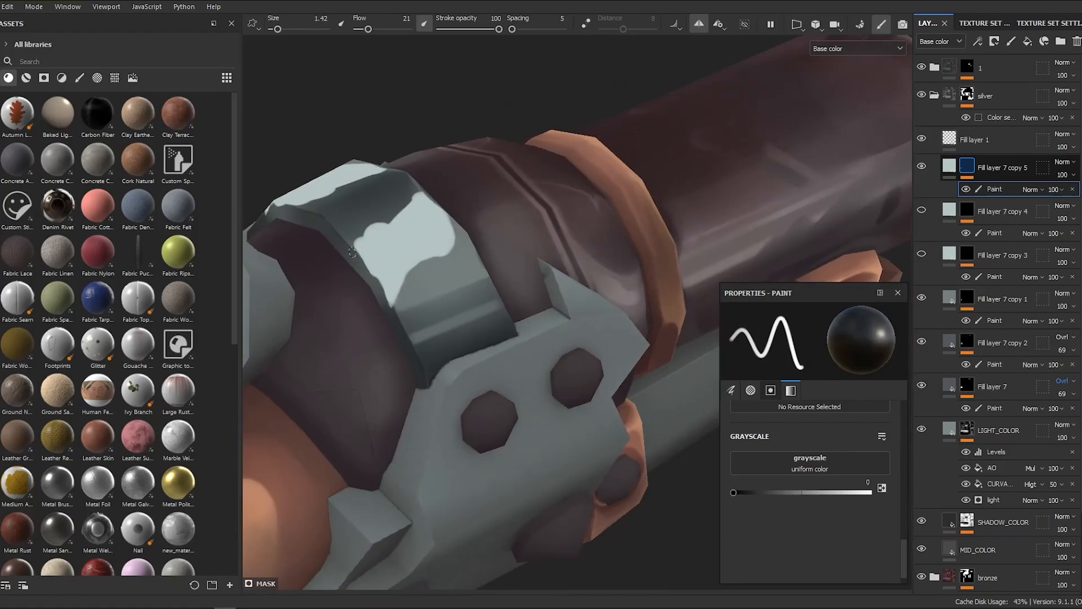
alt+right_drag(361, 263, 387, 214)
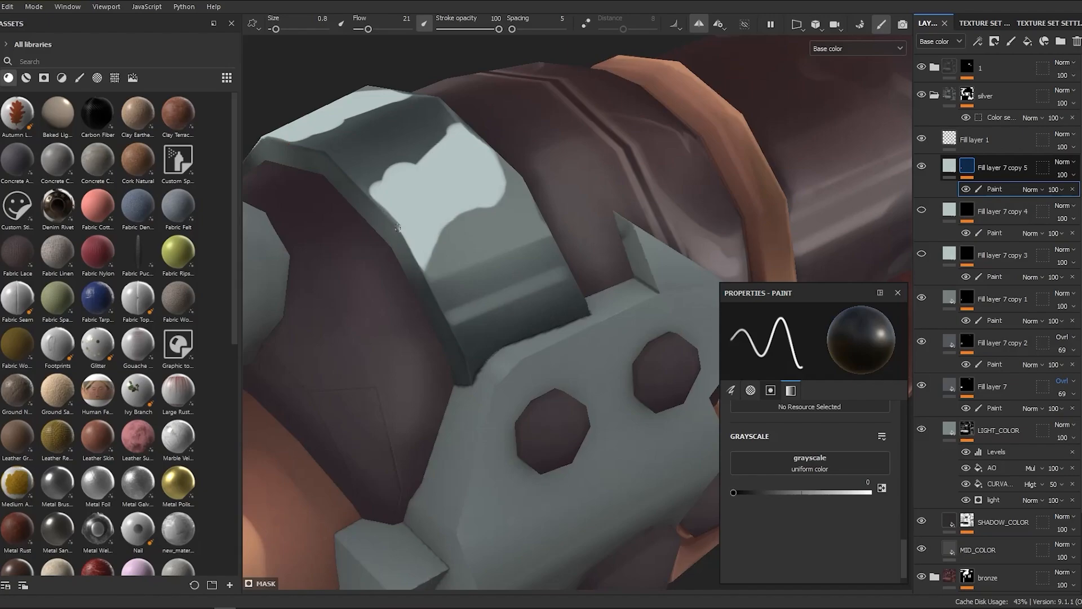
alt+drag(398, 229, 428, 192)
Step: Fade the reflection into the strap with a soft black brush, sized from about 18 up to 28, and save the project
mouse_move(398, 229)
ctrl+right_down()
mouse_move(452, 181)
mouse_move(417, 237)
mouse_move(434, 237)
ctrl+right_up()
drag(433, 242, 372, 183)
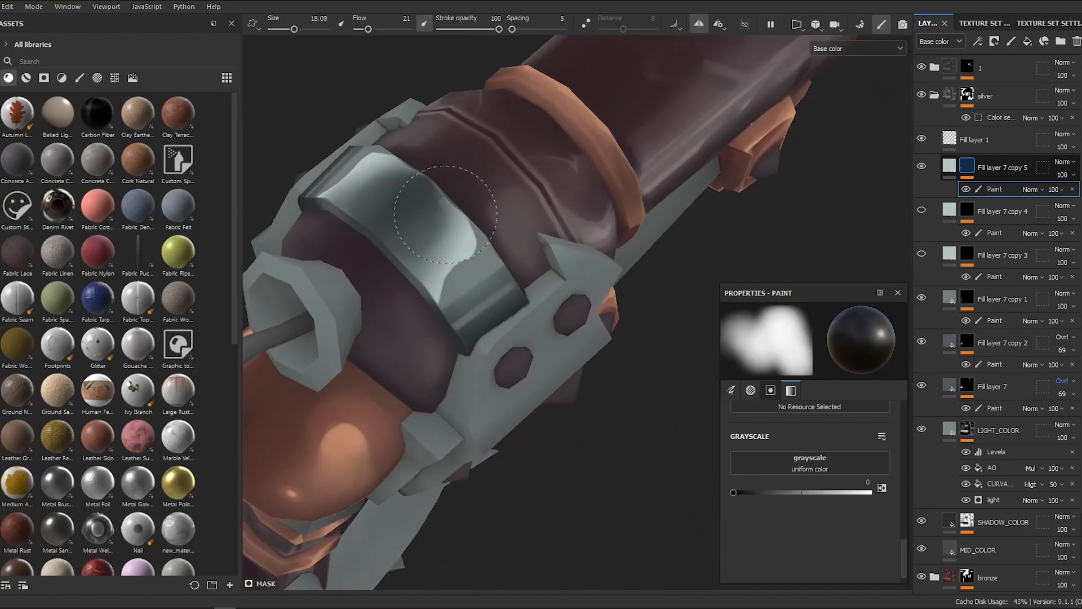
alt+right_drag(428, 237, 406, 281)
mouse_move(429, 271)
alt+mouse_down()
mouse_move(558, 299)
mouse_move(541, 469)
alt+mouse_up()
ctrl+right_drag(540, 468, 563, 469)
alt+drag(541, 468, 551, 438)
key(ctrl+s)
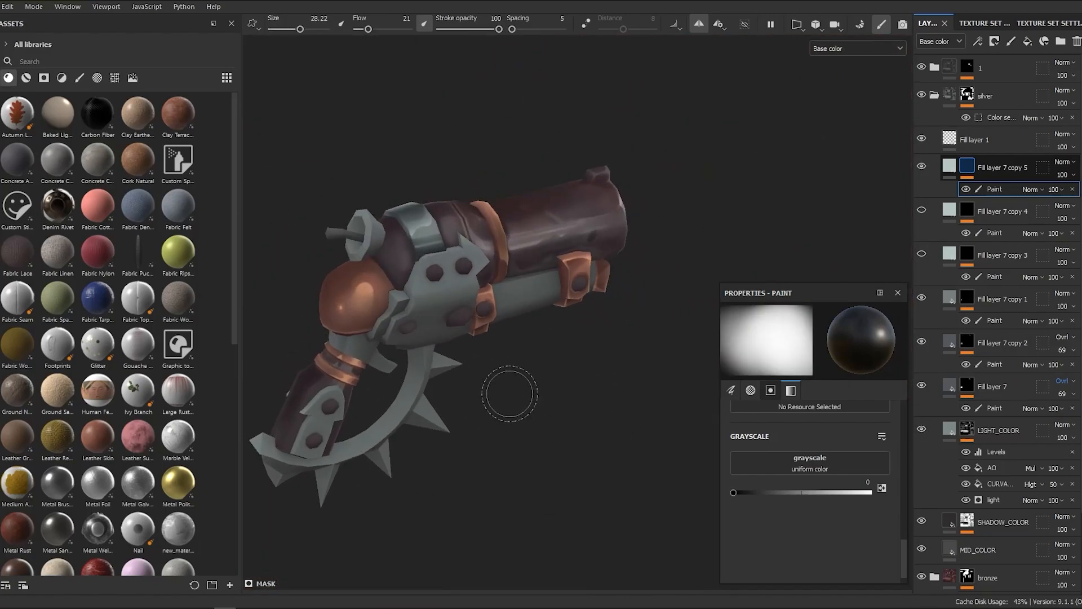
Step: Set grayscale to 1, flow to 3 and brush size to about 4, and subtly build up the strap's reflection
alt+drag(510, 394, 440, 406)
click(870, 492)
alt+right_drag(439, 254, 479, 218)
mouse_move(479, 217)
ctrl+right_down()
mouse_move(434, 218)
mouse_move(468, 186)
ctrl+right_up()
drag(368, 29, 358, 29)
alt+right_drag(382, 158, 406, 113)
alt+drag(406, 113, 450, 236)
alt+right_drag(451, 237, 531, 188)
alt+drag(531, 188, 541, 225)
Step: Show Fill layer 7 copy 4 and reset its mask to plain black with a fresh paint effect
click(922, 209)
click(947, 209)
right_click(944, 204)
click(975, 225)
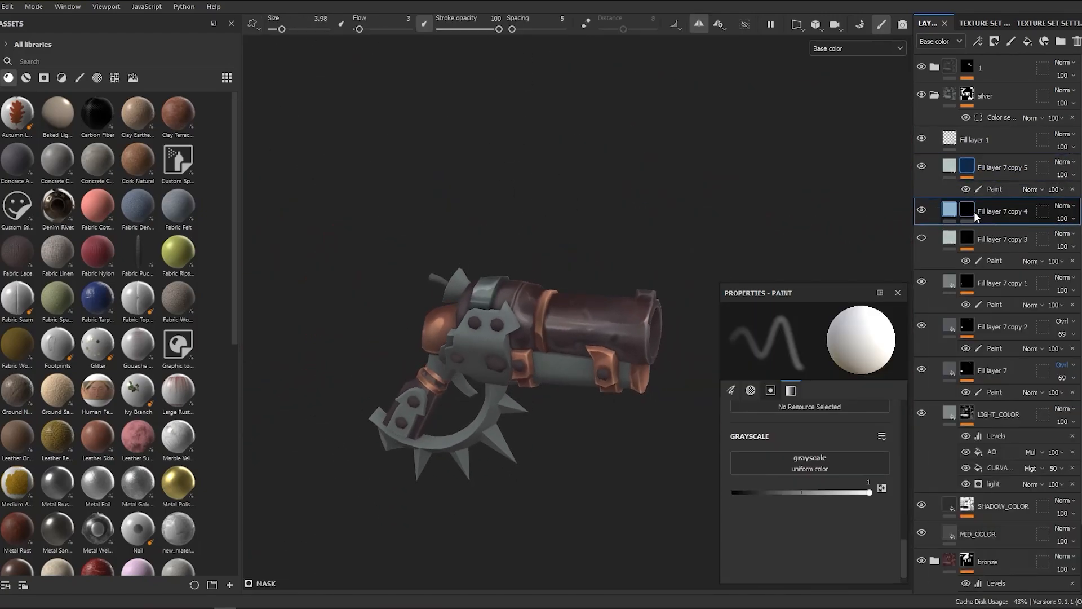
click(986, 232)
Step: Move Fill layer 7 copy 4 above Fill layer 7 copy 5, activate its mask paint and reduce the brush to 1.19
alt+right_drag(486, 291, 536, 237)
ctrl+right_drag(468, 306, 444, 306)
drag(1003, 172, 1002, 164)
click(994, 189)
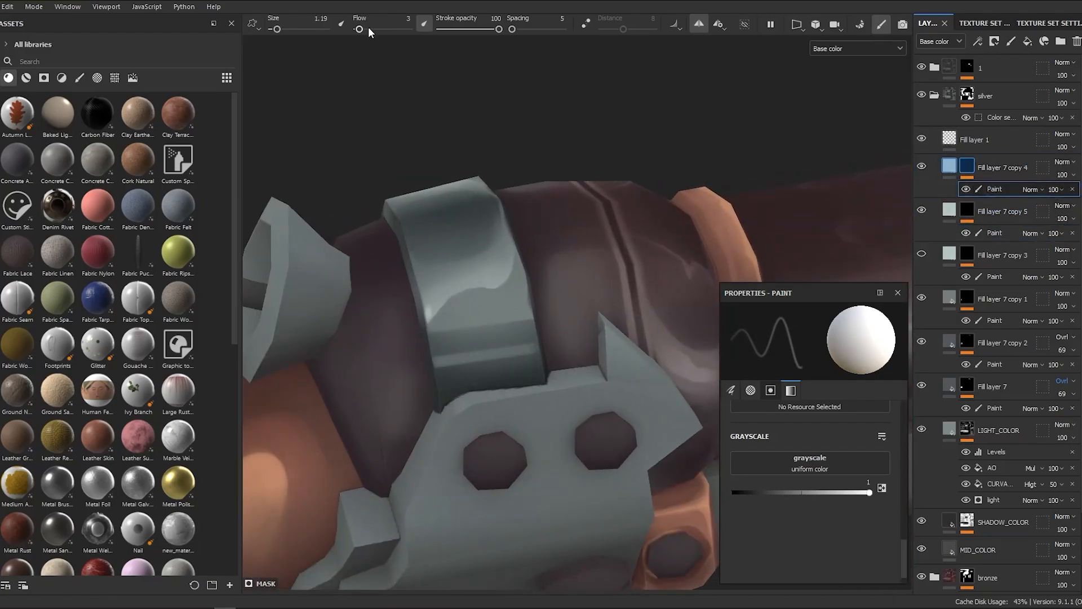
Step: Set the flow to 21 and paint a thin bright line along the reflection's wavy edge with brush size 0.9
click(368, 28)
scroll(451, 256, up, 1)
ctrl+right_drag(471, 296, 462, 295)
drag(445, 298, 463, 291)
alt+drag(464, 291, 454, 288)
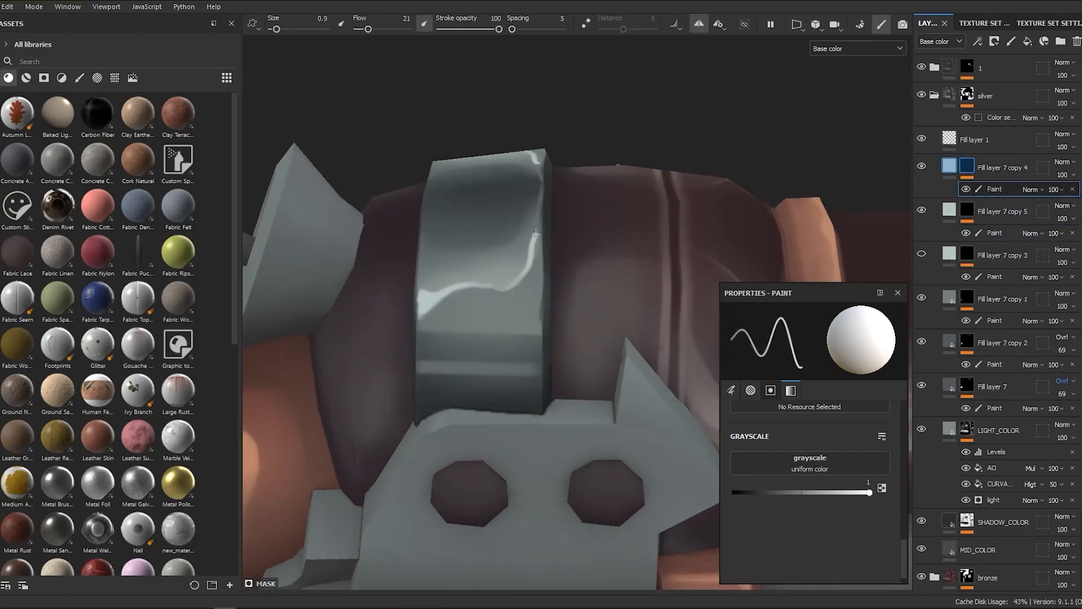
alt+drag(536, 233, 537, 247)
mouse_move(534, 311)
alt+mouse_down()
mouse_move(412, 304)
mouse_move(427, 323)
alt+mouse_up()
Step: Paint a fine rim highlight along the strap's rear edge with brush size 0.57 and trim it with black
alt+right_drag(423, 325, 440, 328)
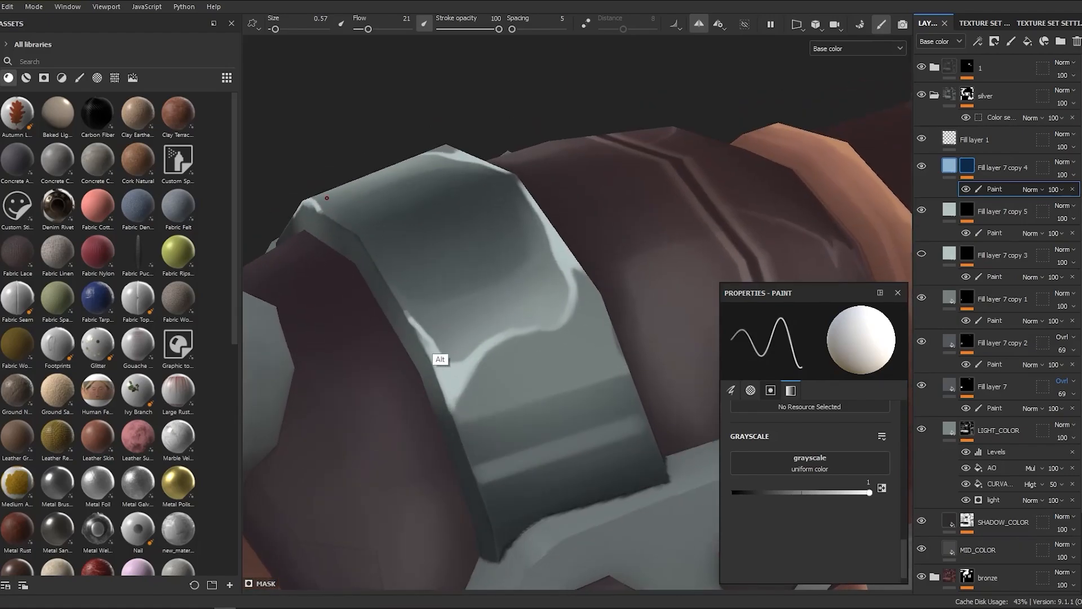
drag(413, 321, 431, 350)
drag(401, 300, 420, 327)
mouse_move(421, 327)
alt+mouse_down()
mouse_move(406, 333)
mouse_move(422, 360)
alt+mouse_up()
ctrl+right_drag(423, 389, 433, 389)
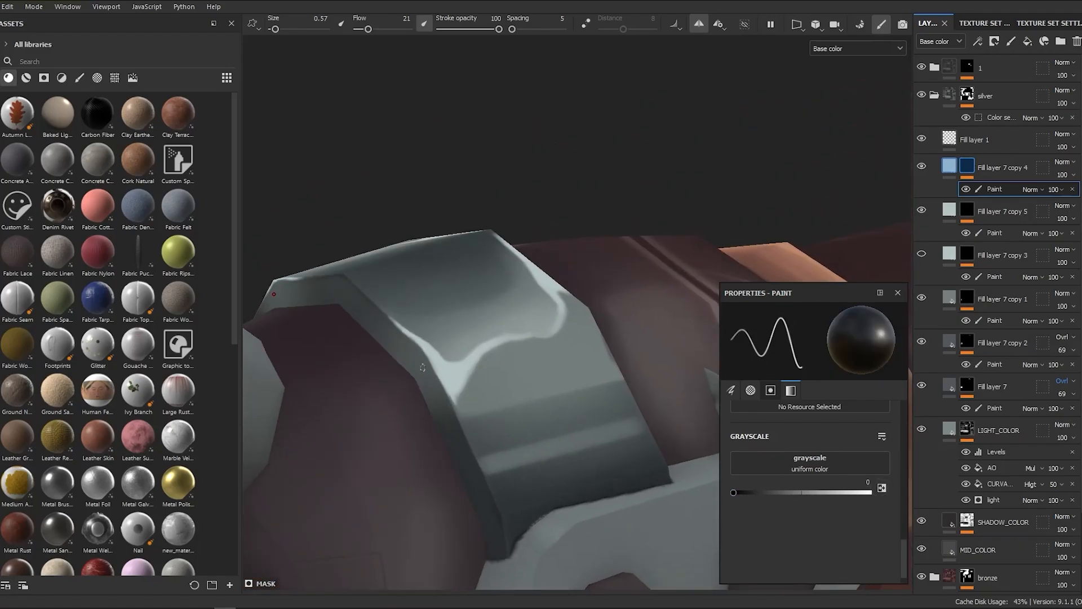
drag(432, 364, 444, 390)
mouse_move(445, 389)
alt+right_down()
mouse_move(549, 323)
mouse_move(537, 198)
mouse_move(485, 241)
mouse_move(432, 355)
alt+right_up()
key(x)
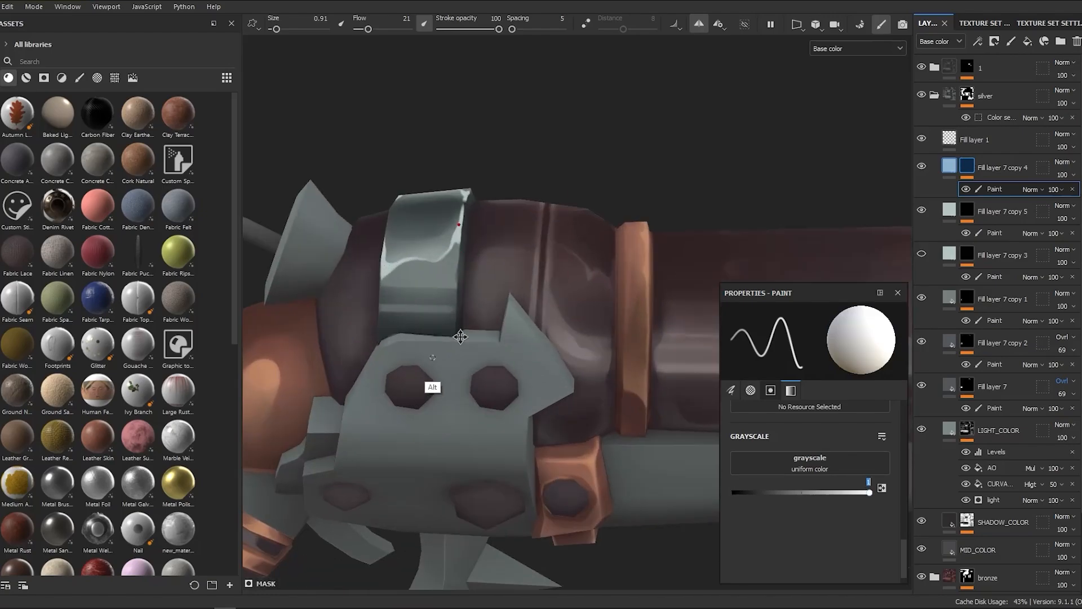
Step: Paint a thin bright line down the strap's front edge with brush size 0.91
alt+drag(460, 336, 454, 192)
alt+right_drag(454, 192, 474, 265)
key(x)
scroll(476, 222, up, 2)
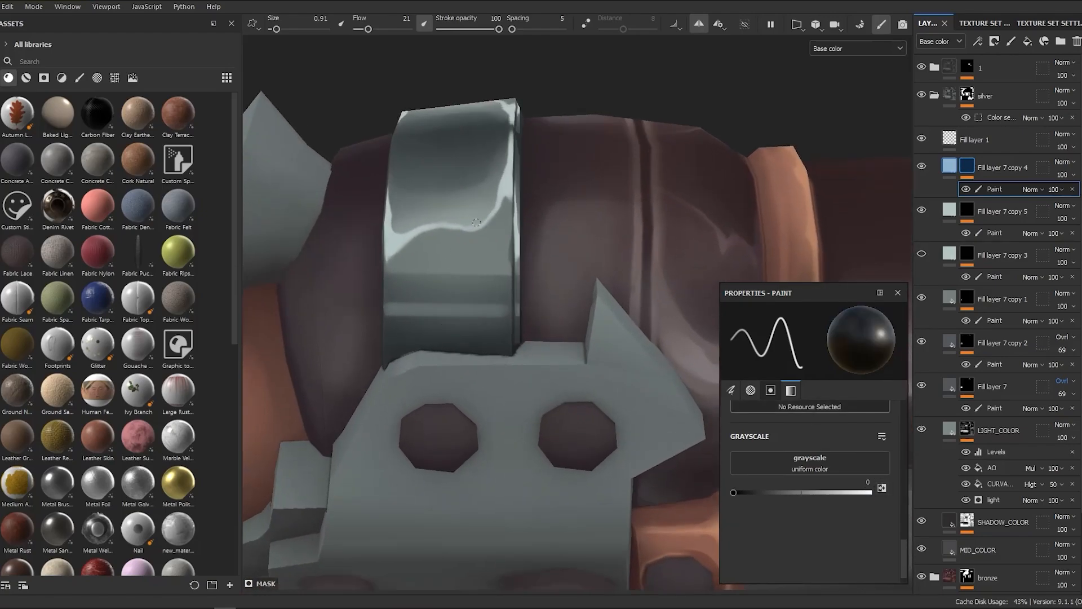
Step: Thin and soften the strap's fine highlights with a black brush, enlarging it for a gentler falloff
alt+right_drag(454, 223, 471, 280)
alt+drag(472, 280, 515, 451)
alt+right_drag(515, 451, 576, 224)
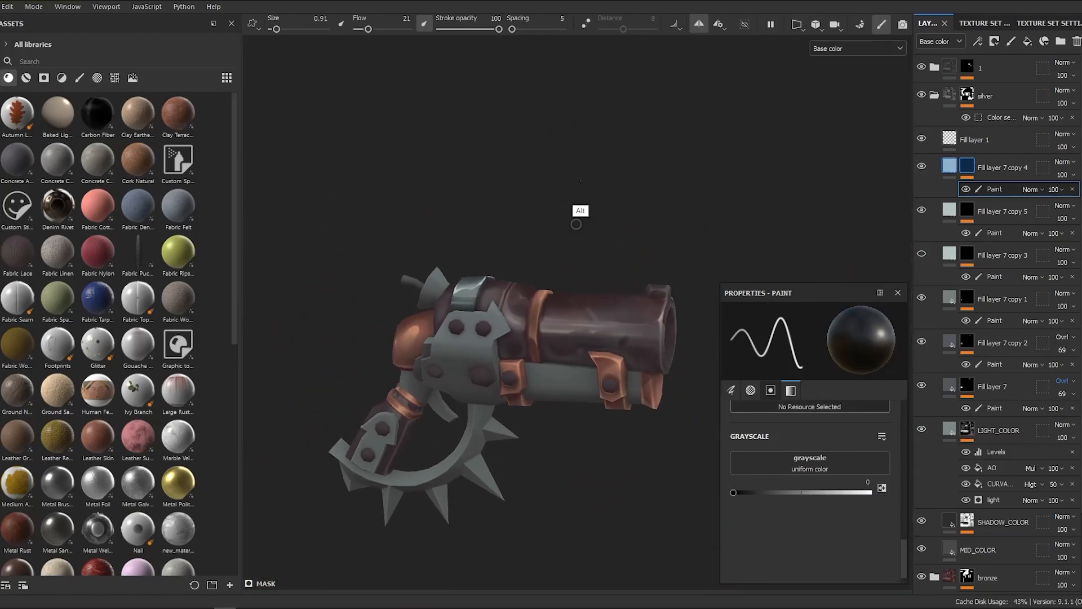
mouse_move(612, 385)
alt+mouse_down()
mouse_move(932, 179)
mouse_move(792, 458)
alt+mouse_up()
ctrl+right_drag(552, 338, 587, 338)
mouse_move(586, 338)
alt+mouse_down()
mouse_move(485, 324)
mouse_move(527, 420)
mouse_move(478, 386)
alt+mouse_up()
Step: Darken the base color of Fill layer 7 copy 4 to the muted blue-gray 97ABAC
click(948, 166)
click(826, 491)
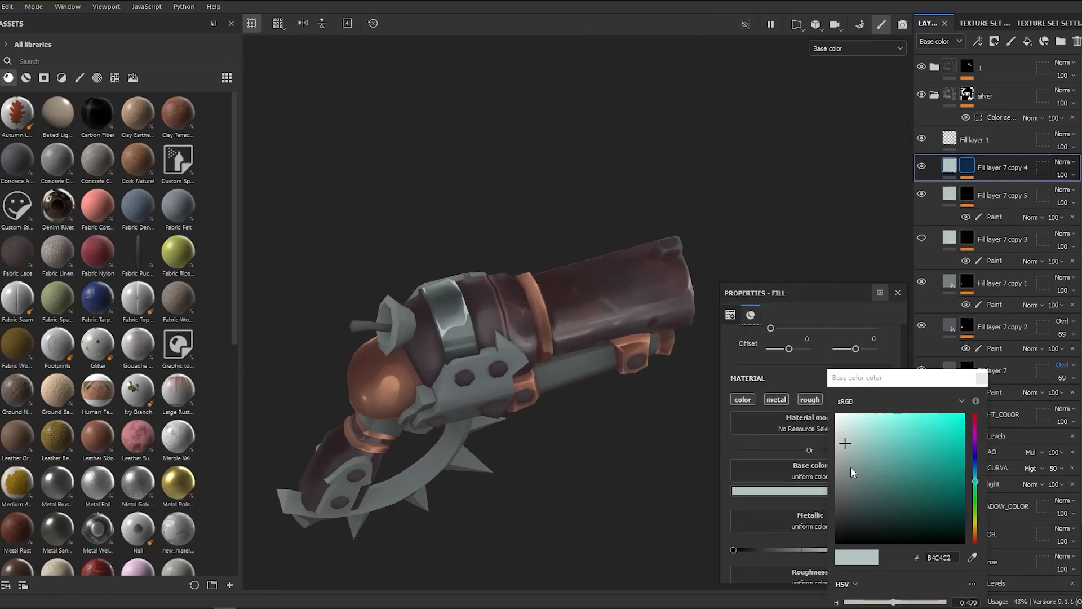
alt+drag(620, 428, 467, 410)
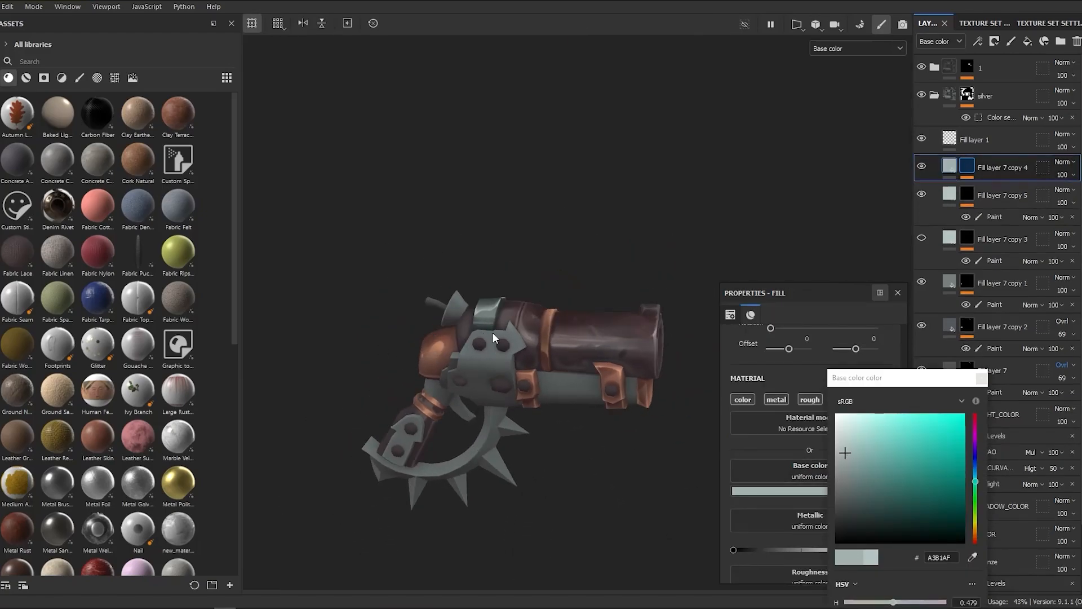
alt+drag(492, 333, 601, 448)
click(851, 455)
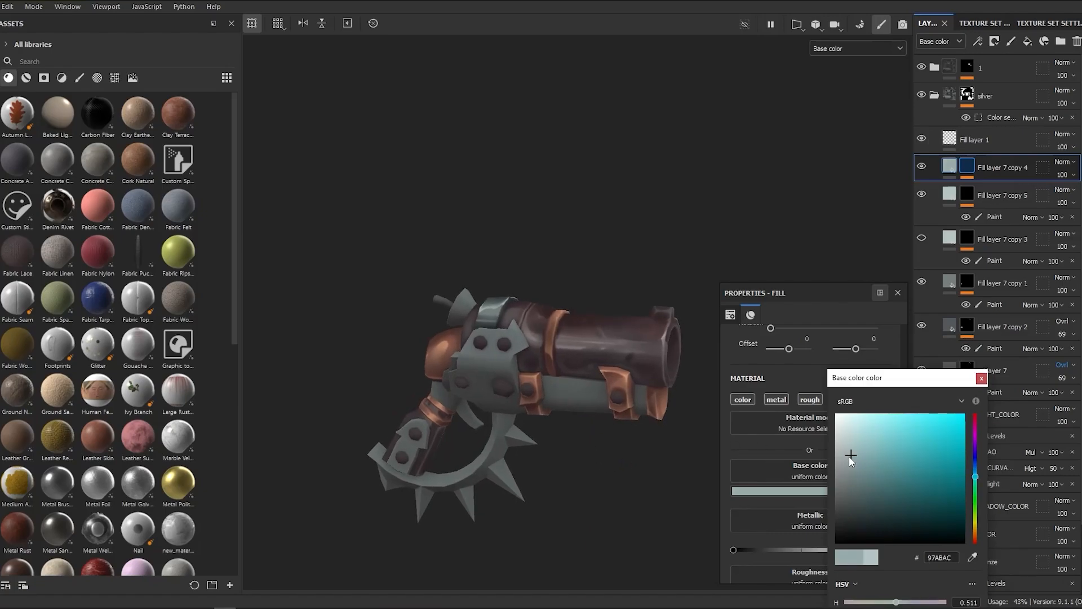
Step: Tune the base color of Fill layer 7 copy 4 through 93A4A5, 8A9AA8 and 8AA2A8, and return it to B4C4C2
click(850, 458)
click(972, 557)
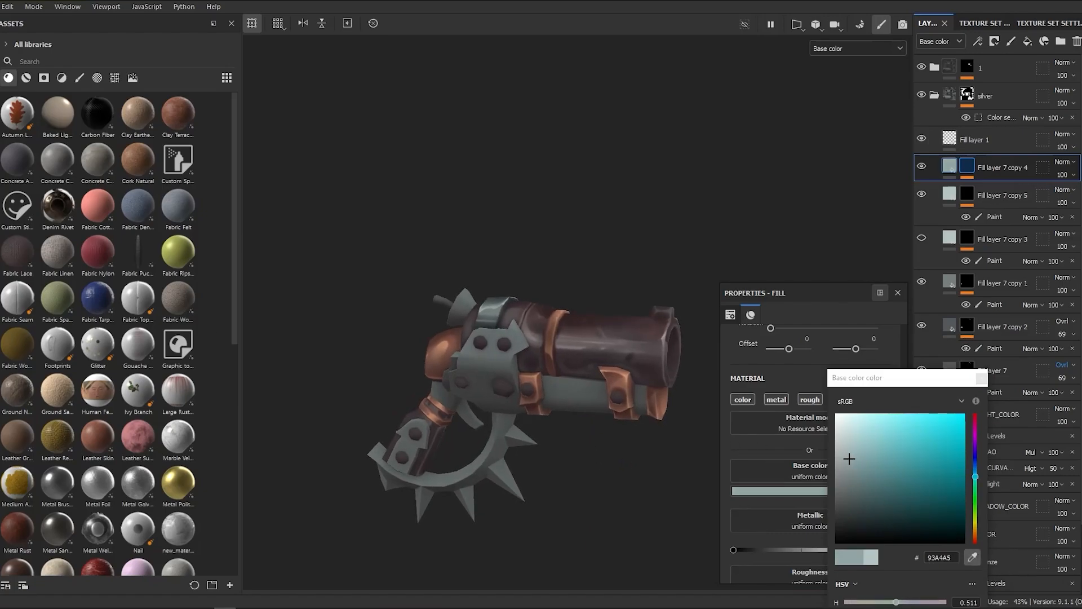
click(843, 425)
click(858, 457)
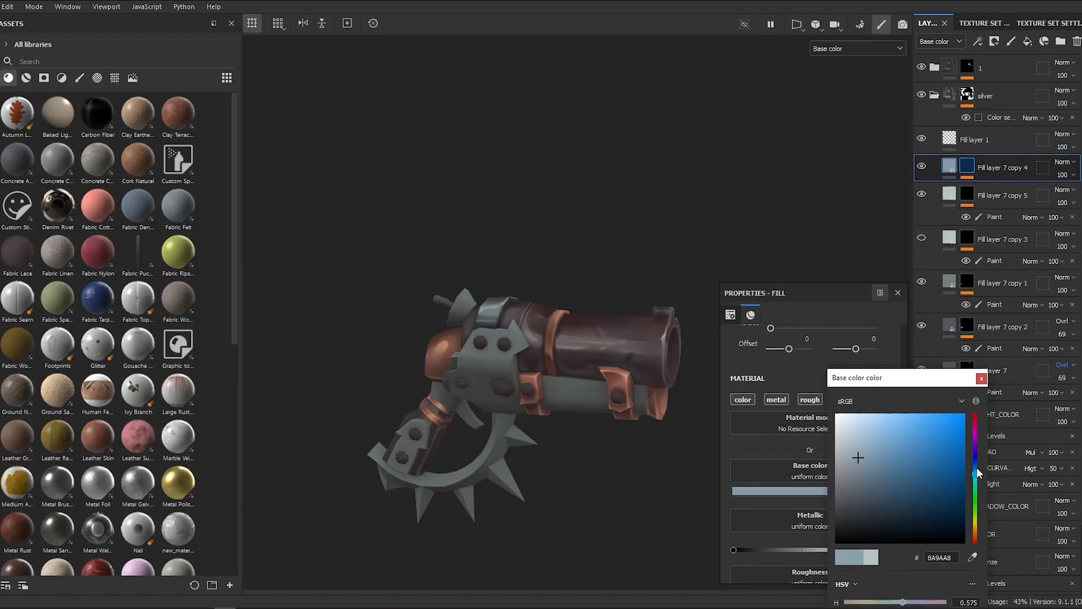
scroll(630, 473, down, 2)
alt+drag(630, 472, 535, 431)
scroll(536, 432, up, 3)
click(975, 485)
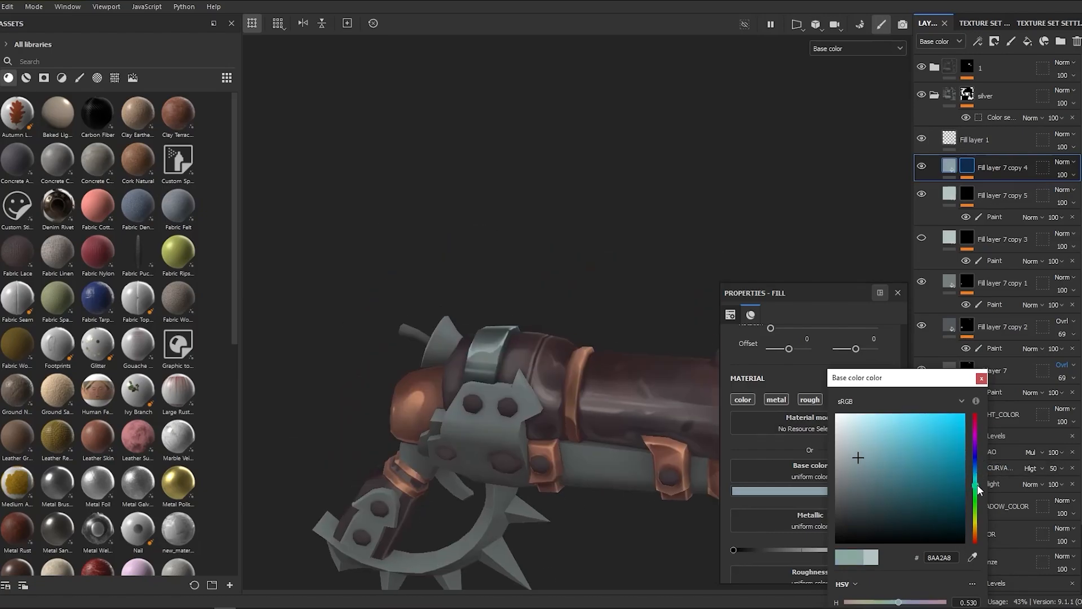
click(974, 219)
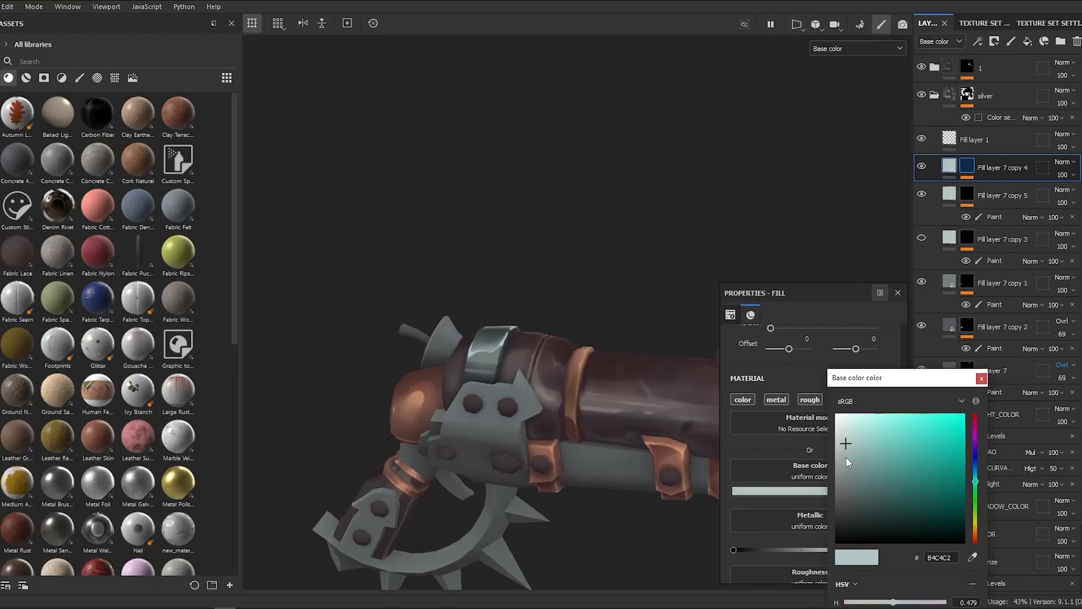
scroll(322, 180, down, 3)
Step: Paint a thin highlight down the strap's front edge on Fill layer 7 copy 4's mask with brush size 0.76
click(966, 166)
click(985, 190)
scroll(461, 394, up, 2)
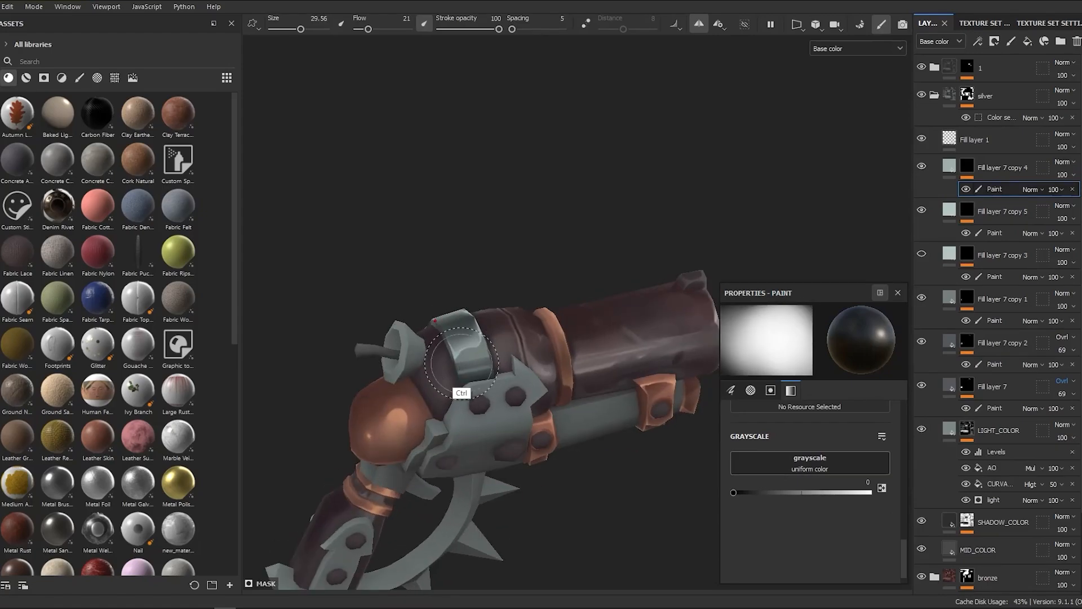
scroll(522, 243, down, 1)
scroll(475, 437, up, 2)
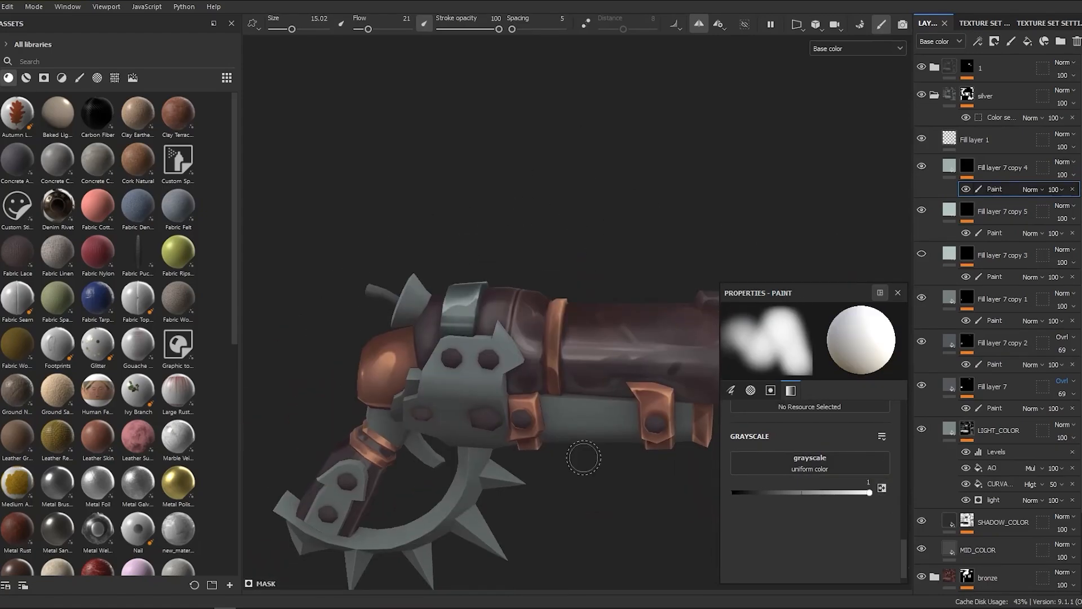
alt+right_drag(483, 372, 541, 379)
ctrl+right_drag(491, 285, 440, 285)
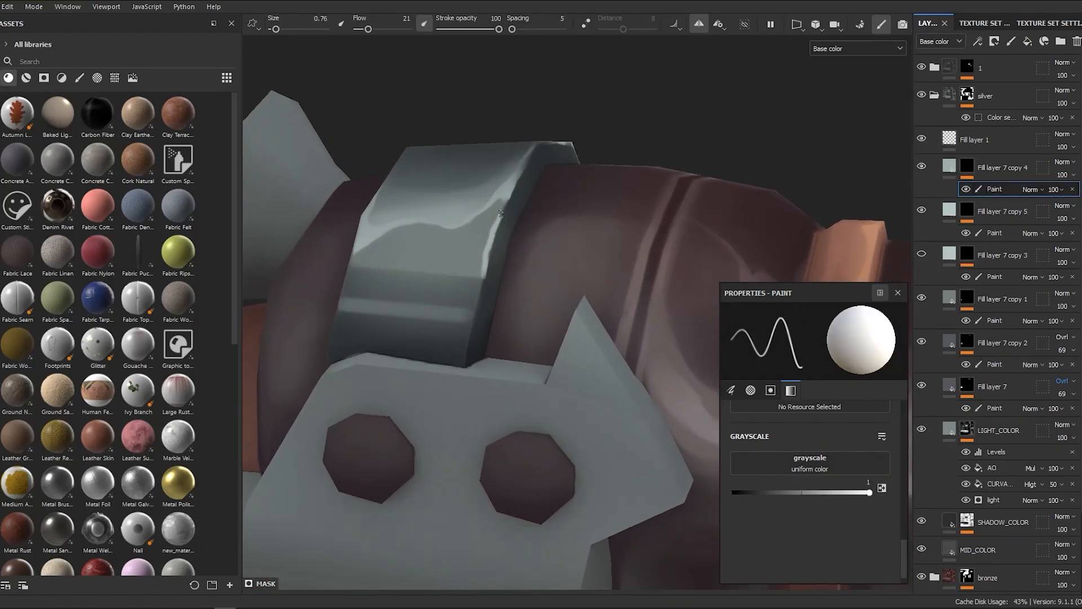
scroll(475, 305, down, 5)
scroll(589, 248, up, 5)
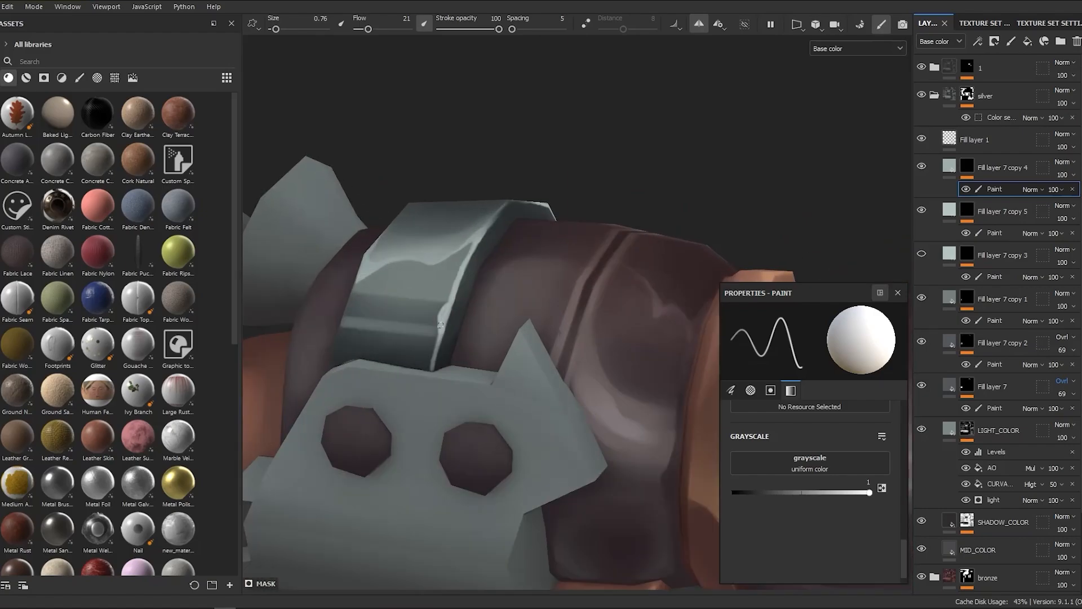
Step: Fill in the bright wedge at the strap's lower front edge and trim it with black at size 0.76
scroll(440, 329, down, 5)
scroll(483, 389, up, 5)
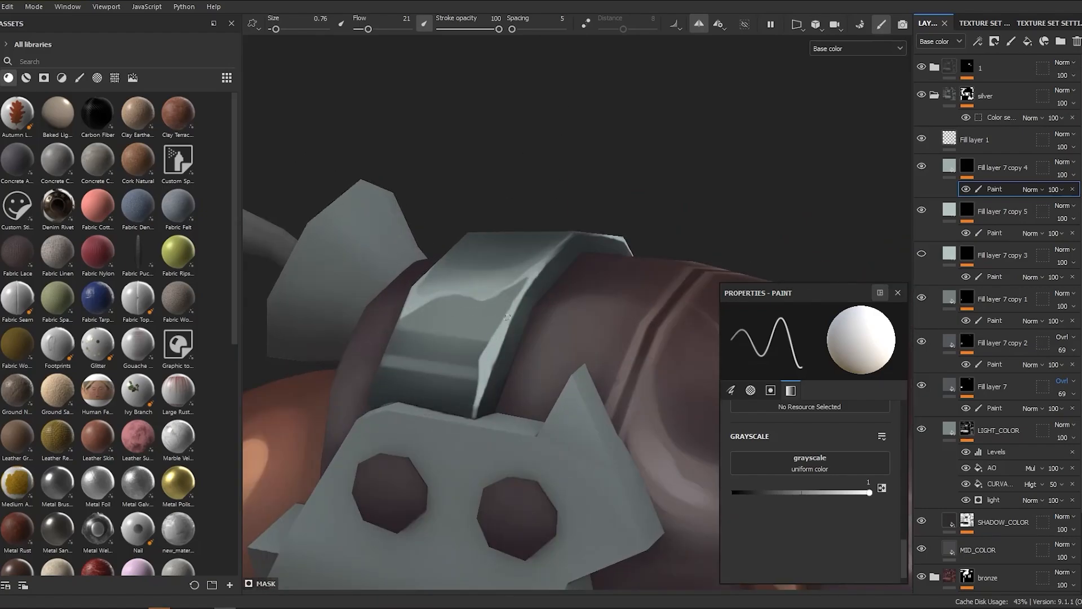
scroll(508, 316, down, 5)
scroll(525, 346, up, 5)
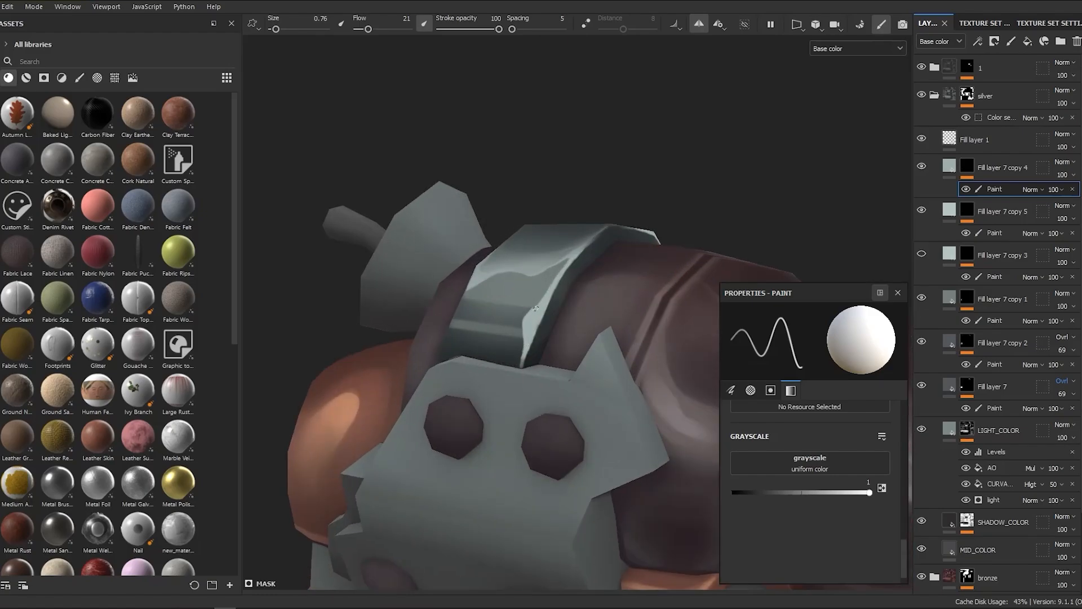
key(x)
scroll(505, 332, up, 2)
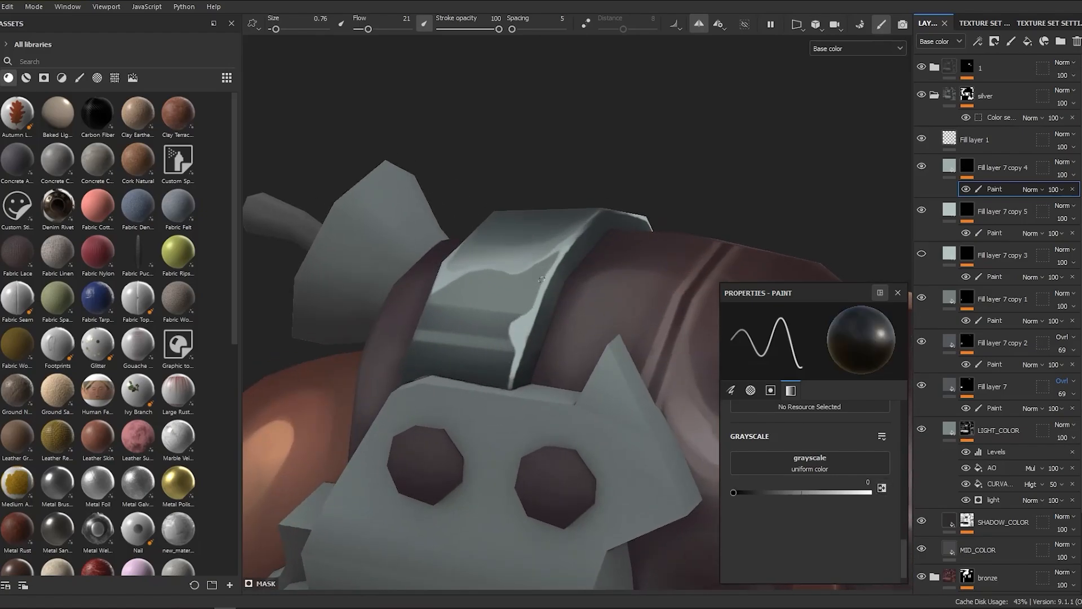
Step: Move Fill layer 7 copy 3 directly above Fill layer 7 copy 4 and darken its base color to 202324
drag(1000, 255, 991, 163)
right_click(942, 165)
click(969, 184)
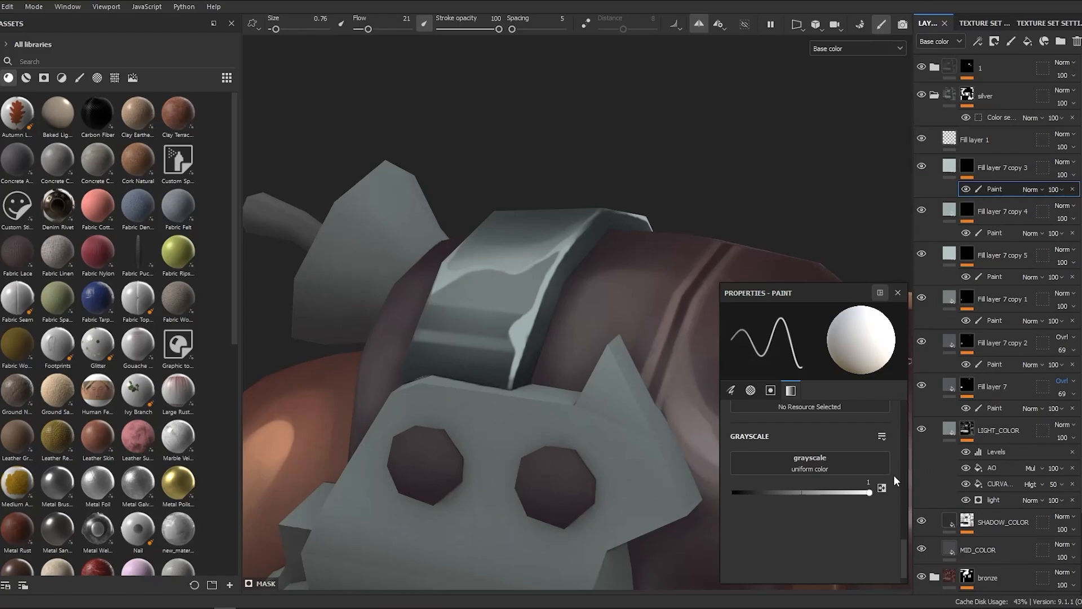
click(949, 165)
click(883, 490)
click(966, 168)
scroll(526, 346, up, 1)
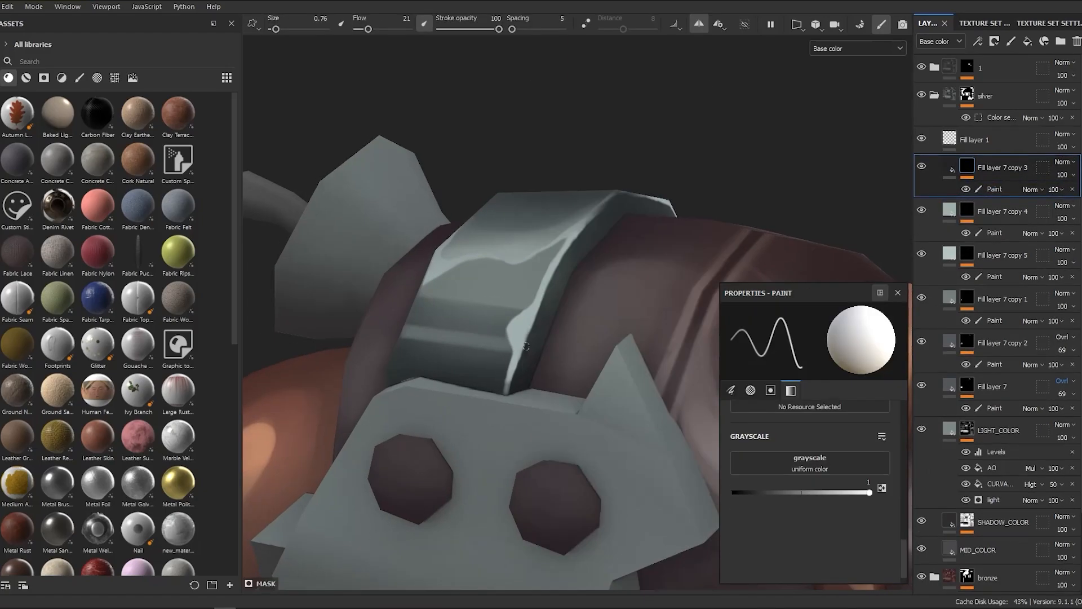
Step: Lighten the near-black base color of Fill layer 7 copy 3 slightly and select its mask's paint effect
click(949, 166)
click(809, 491)
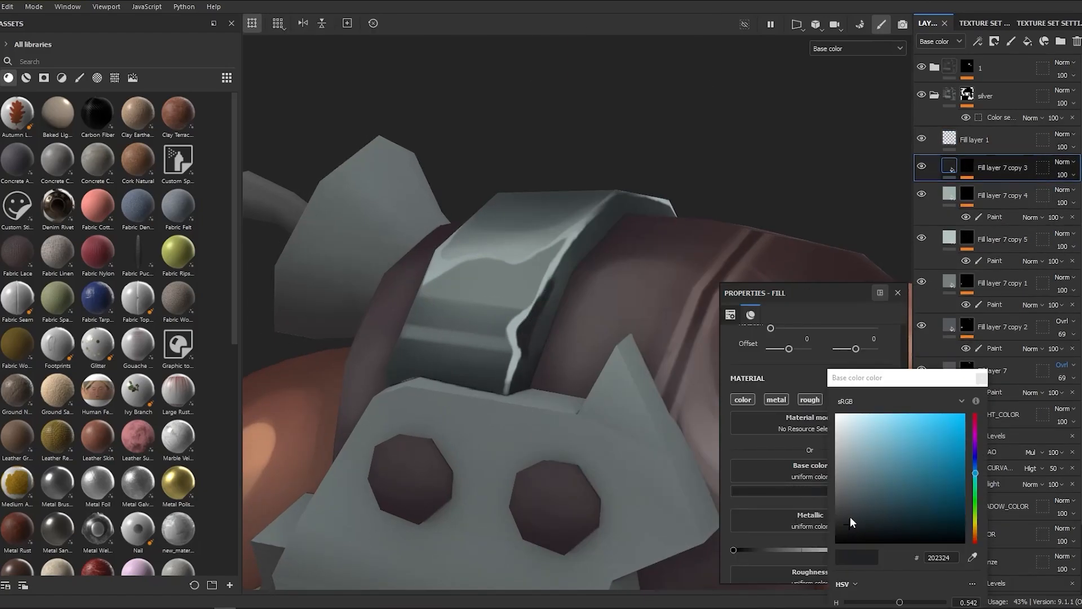
click(851, 512)
click(993, 189)
scroll(524, 338, down, 8)
alt+drag(586, 333, 623, 243)
scroll(648, 215, down, 1)
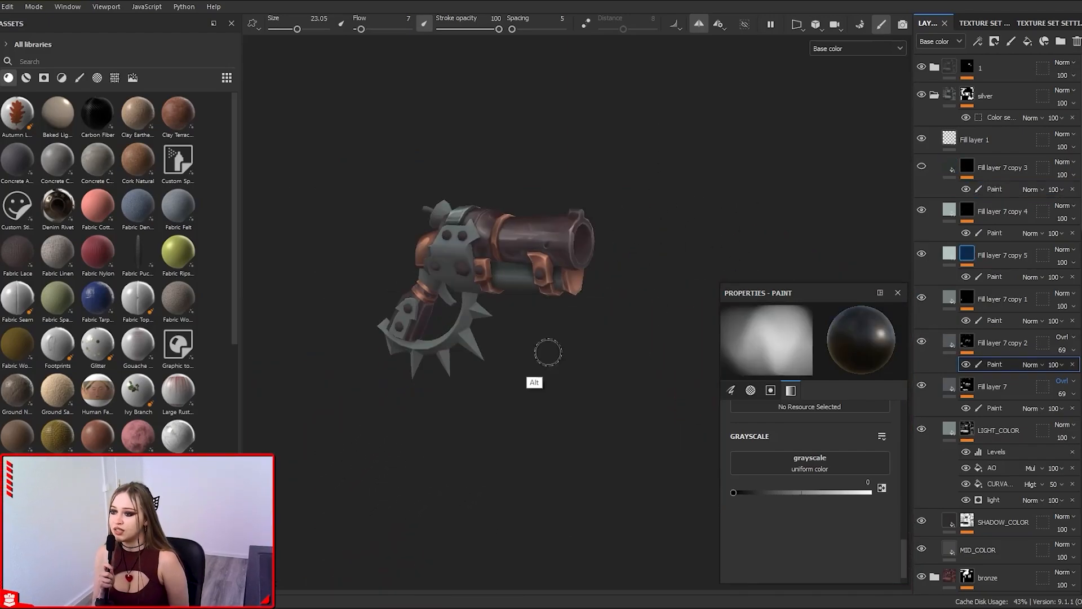
Step: Paint a light reflection on the tube under the barrel in Fill layer 7 copy 1's mask, brush size 5.95, flow 66
mouse_move(546, 351)
alt+mouse_down()
mouse_move(572, 439)
mouse_move(597, 322)
alt+mouse_up()
alt+right_drag(597, 322, 619, 372)
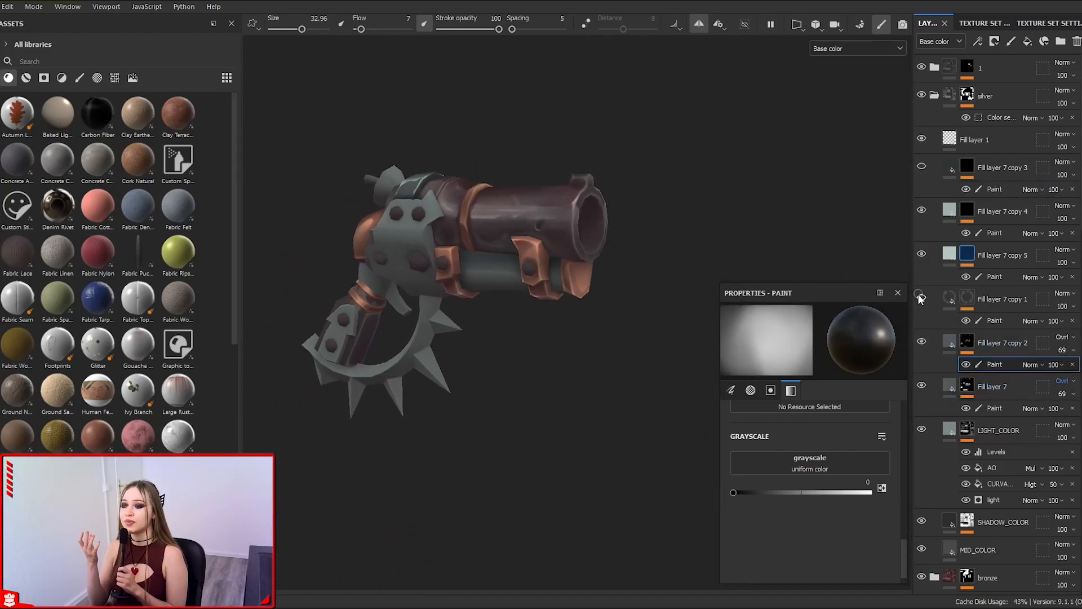
click(994, 320)
alt+right_drag(532, 265, 514, 326)
ctrl+right_drag(514, 326, 465, 303)
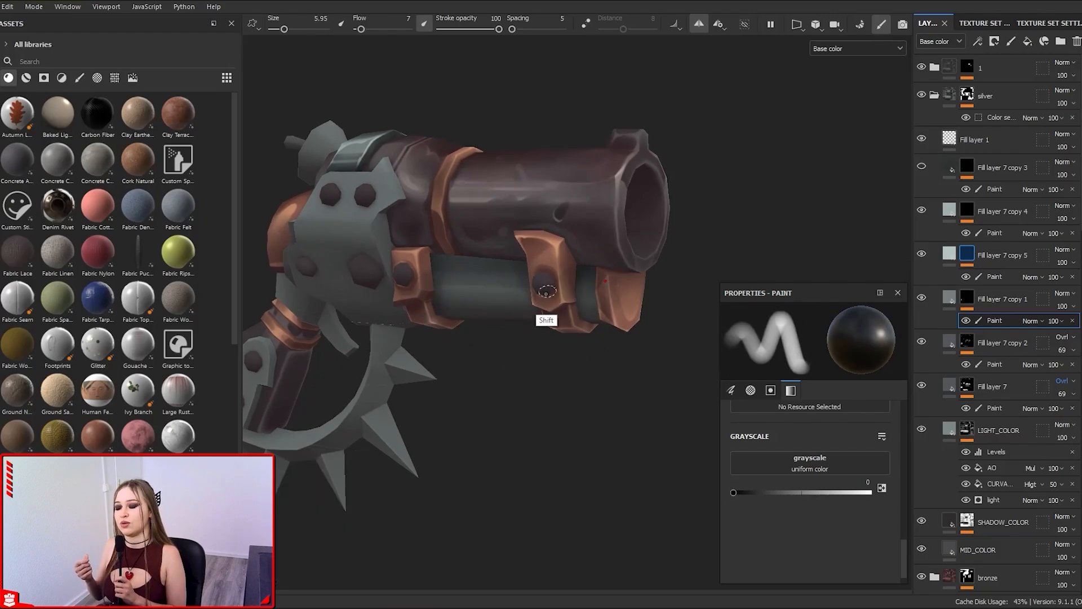
click(870, 492)
drag(451, 260, 498, 305)
alt+right_drag(498, 307, 617, 504)
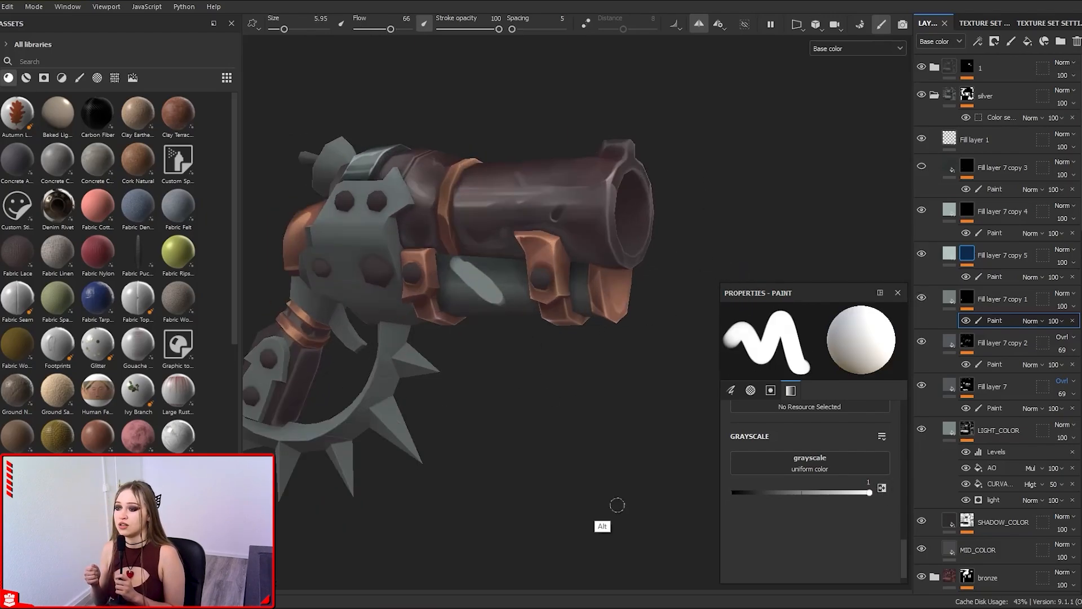
Step: Trim the tube reflection's upper and lower edges into straight lines with black at brush size 3.23
key(x)
alt+drag(504, 285, 614, 327)
ctrl+right_drag(614, 327, 589, 327)
click(587, 266)
shift+click(437, 271)
click(420, 300)
shift+click(598, 290)
alt+right_drag(395, 302, 603, 295)
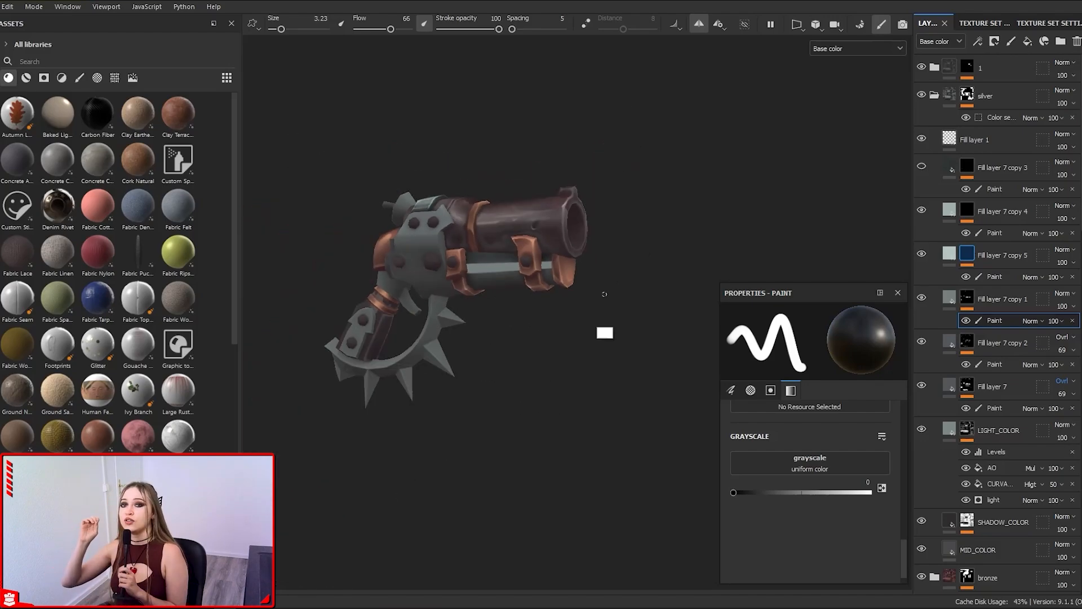
Step: Touch up the tube's light stripe in white beside the rear bronze clamp, keeping brush size 3.23
key(x)
scroll(584, 292, up, 5)
alt+drag(582, 391, 536, 400)
key(x)
alt+right_drag(536, 401, 592, 376)
alt+drag(591, 376, 586, 448)
key(x)
scroll(586, 448, up, 3)
click(429, 269)
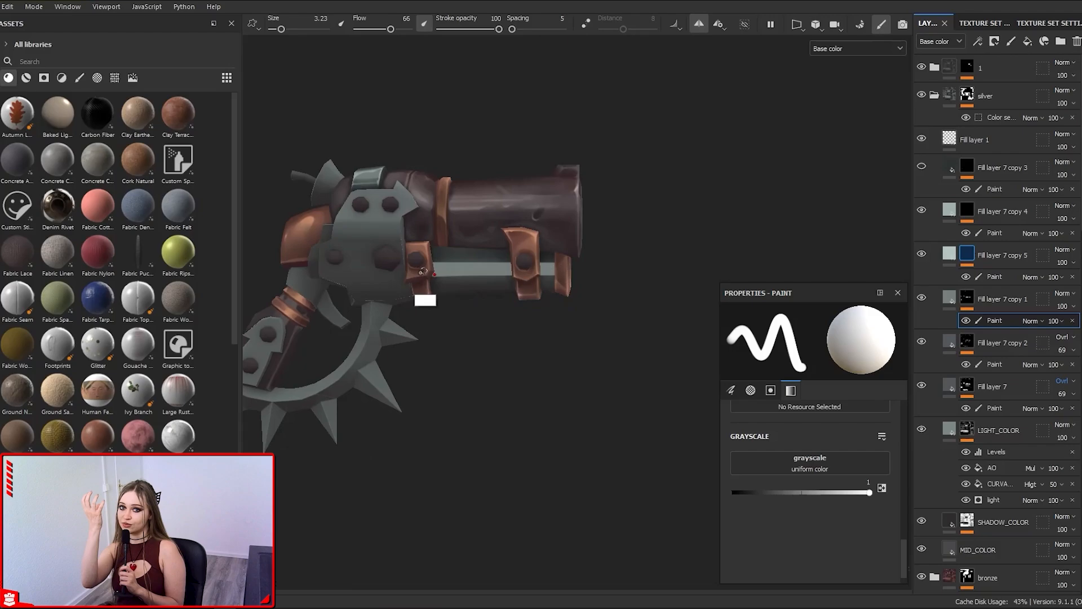
Step: Undo the oversized white stroke and blend the tube's stripe softly at flow 5 with brush sizes 17.09 and 10.73
mouse_move(601, 402)
alt+mouse_down()
mouse_move(538, 300)
mouse_move(488, 302)
alt+mouse_up()
scroll(488, 302, up, 2)
key(x)
ctrl+right_drag(476, 281, 523, 293)
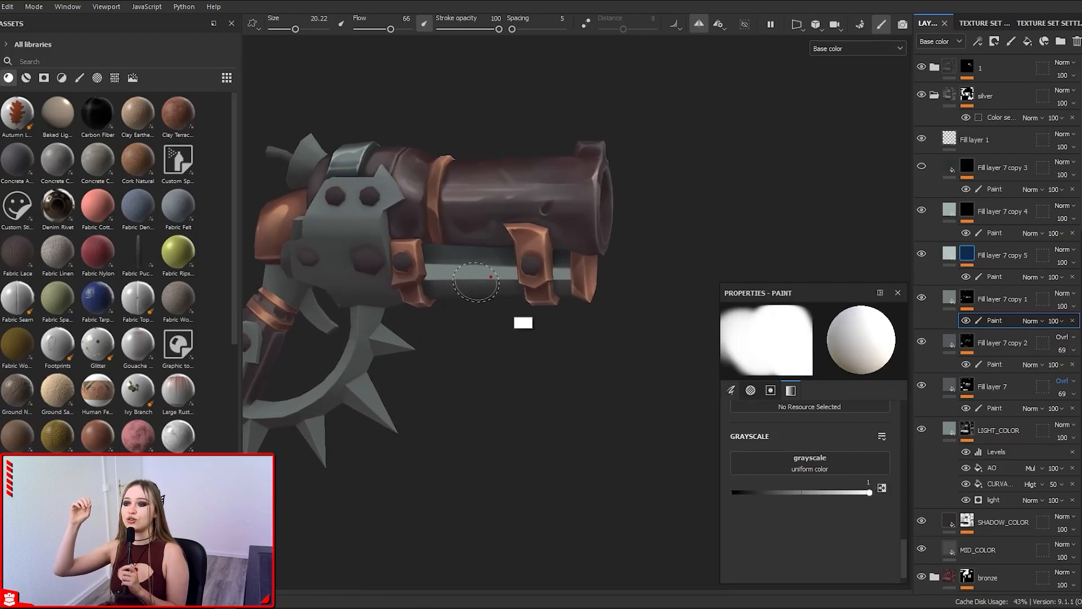
key(ctrl+z)
ctrl+drag(406, 277, 338, 278)
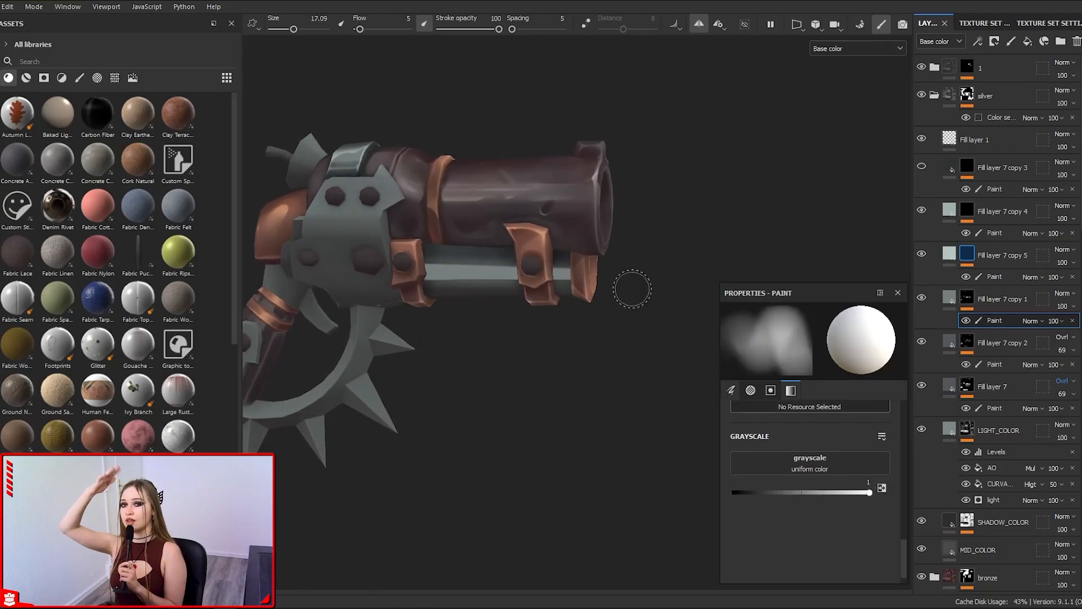
ctrl+right_drag(360, 269, 338, 269)
alt+drag(658, 422, 631, 417)
key(x)
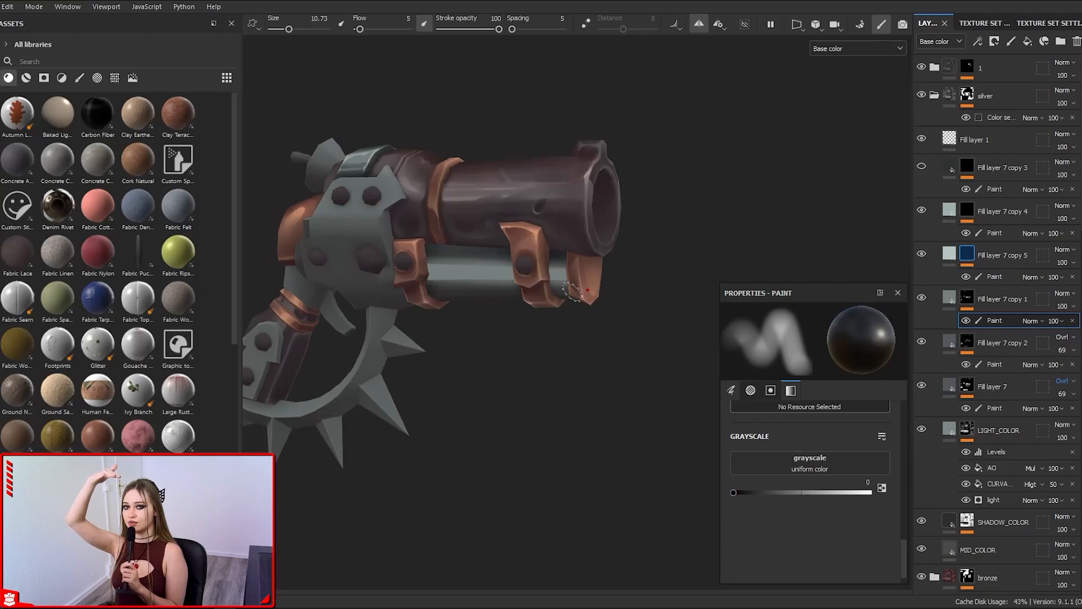
Step: Fade the tube's stripe with a soft black brush at size 16.77, enlarging it to 63.6 for a broader falloff
ctrl+right_drag(662, 273, 702, 272)
mouse_move(623, 278)
alt+right_down()
mouse_move(524, 255)
mouse_move(545, 341)
alt+right_up()
ctrl+right_drag(544, 341, 522, 341)
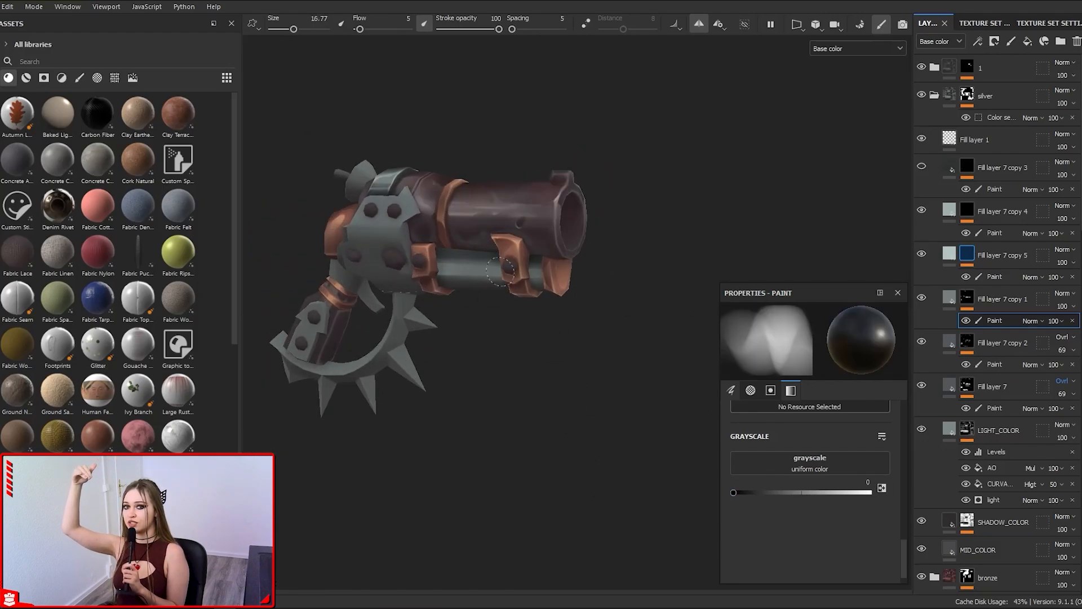
mouse_move(522, 341)
alt+mouse_down()
mouse_move(611, 290)
mouse_move(503, 424)
alt+mouse_up()
alt+right_drag(503, 424, 572, 314)
mouse_move(572, 313)
alt+mouse_down()
mouse_move(566, 280)
mouse_move(517, 330)
alt+mouse_up()
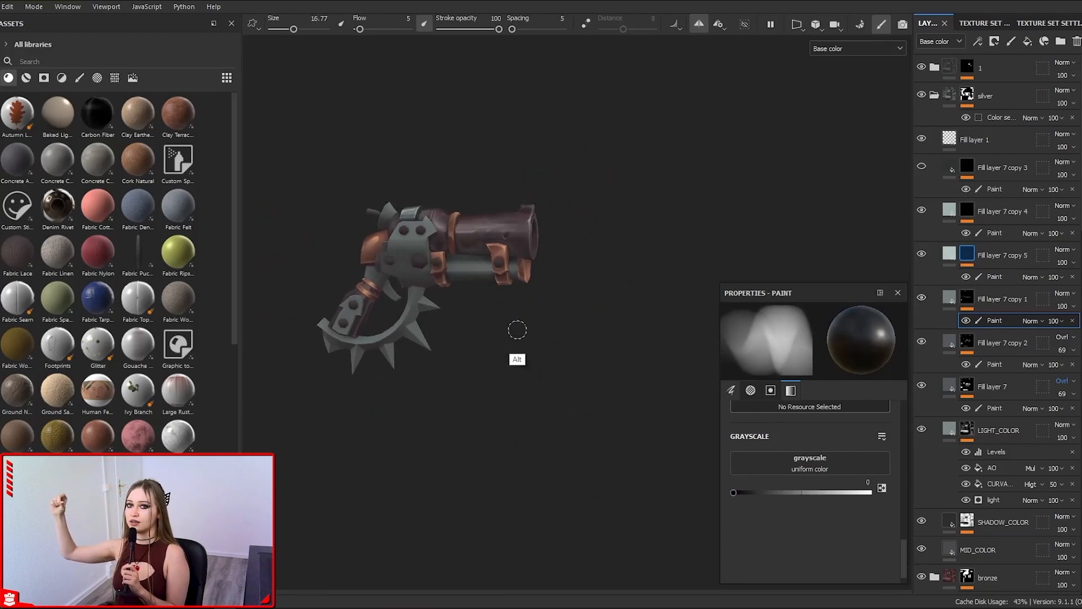
ctrl+right_drag(517, 330, 568, 287)
mouse_move(566, 412)
alt+right_down()
mouse_move(510, 297)
mouse_move(874, 353)
alt+right_up()
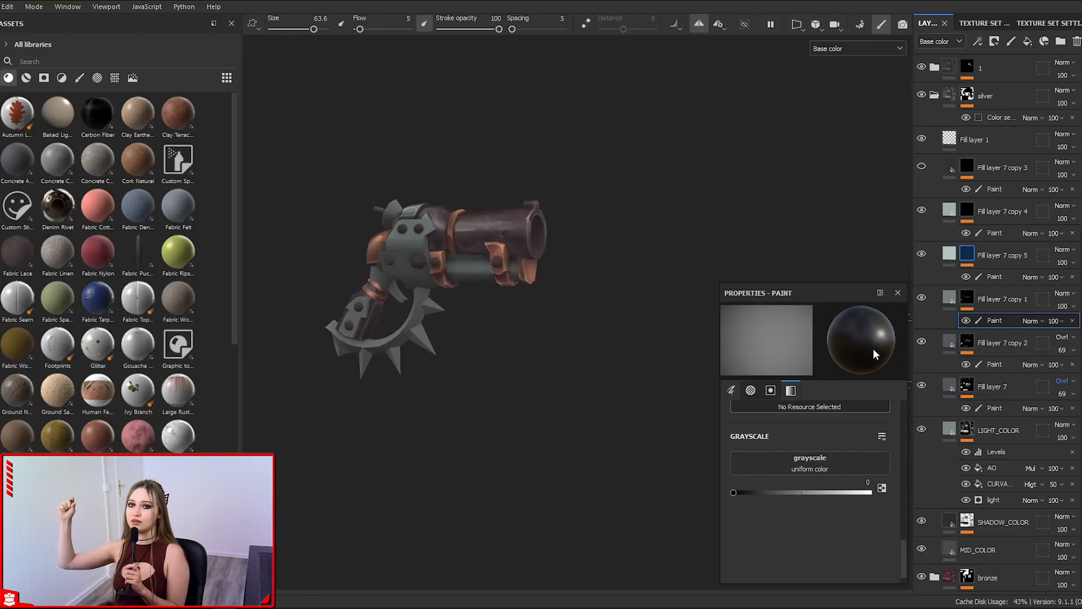
Step: Paint a straight bright highlight along the lower tube in Fill layer 7 copy 5's mask with brush size 2.92
click(994, 277)
mouse_move(536, 459)
alt+right_down()
mouse_move(592, 394)
mouse_move(493, 313)
alt+right_up()
ctrl+right_drag(398, 274, 389, 273)
click(393, 258)
shift+click(584, 269)
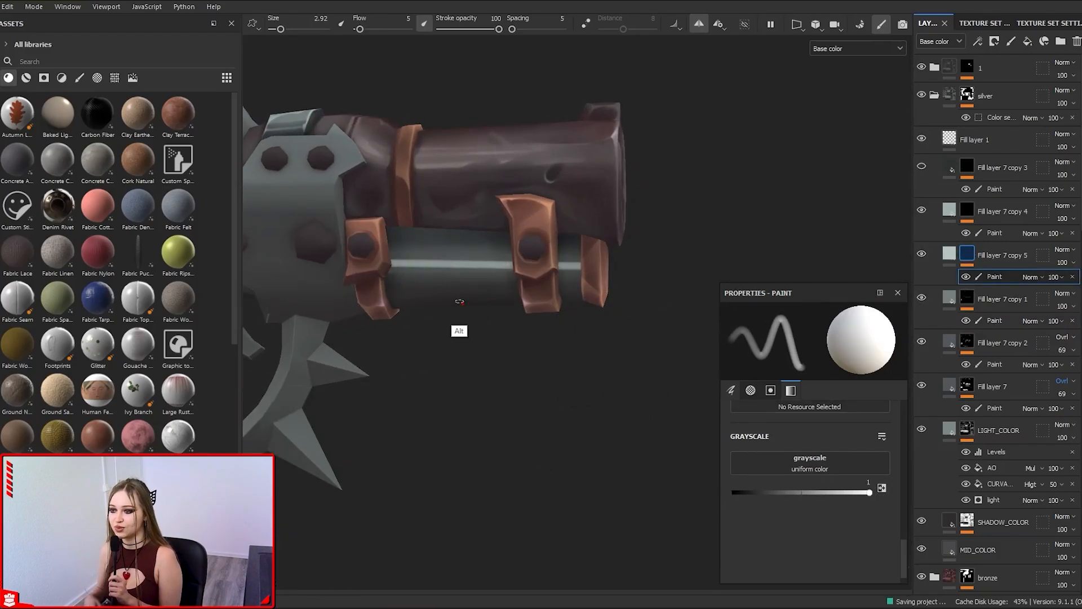
Step: Paint small highlights where the lower tube meets the bronze clamps, reducing the brush size to 1.61
alt+drag(458, 302, 467, 310)
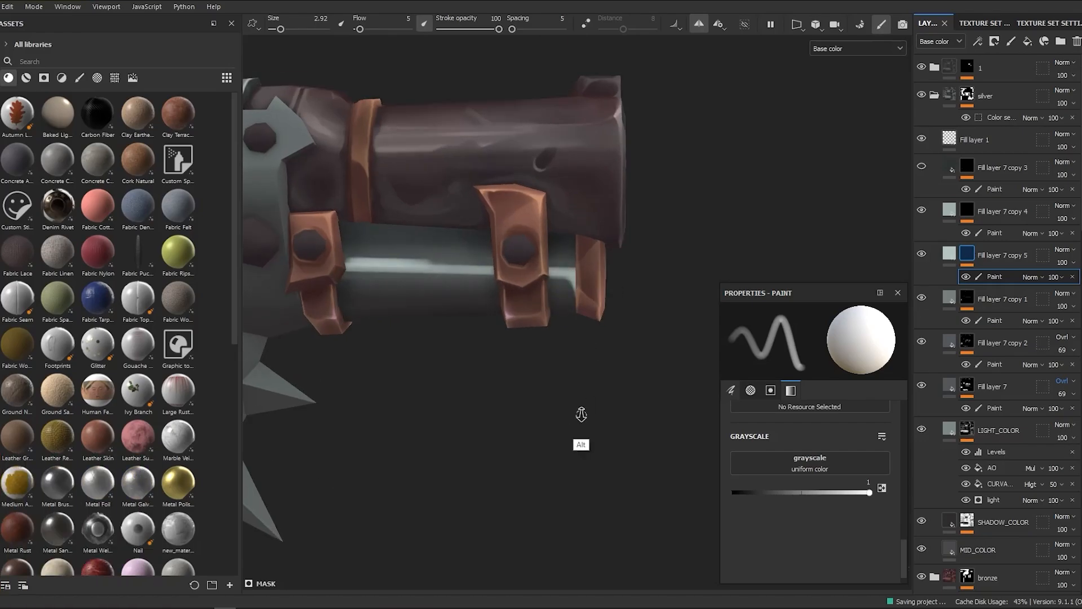
alt+right_drag(580, 442, 449, 281)
alt+right_drag(438, 231, 453, 285)
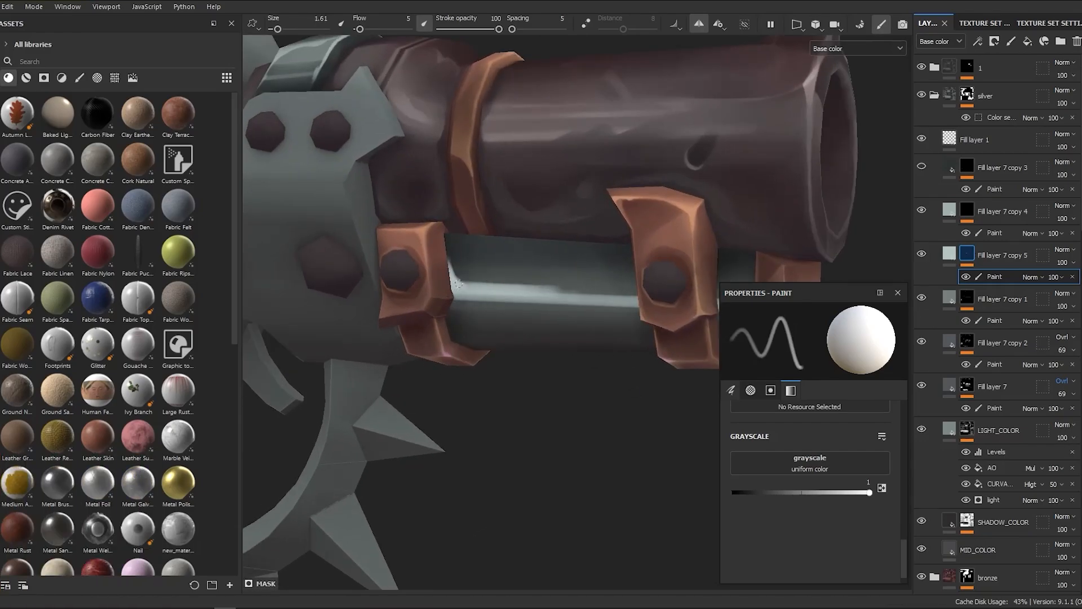
mouse_move(486, 440)
alt+right_down()
mouse_move(594, 131)
mouse_move(583, 96)
alt+right_up()
Step: Soften the tube's bright highlight with an enlarged black brush
key(x)
ctrl+right_drag(471, 287, 541, 287)
alt+right_drag(621, 479, 600, 309)
mouse_move(506, 300)
alt+right_down()
mouse_move(483, 455)
mouse_move(553, 291)
mouse_move(592, 321)
alt+right_up()
Step: Paint a fine straight highlight line along the lower tube in Fill layer 7 copy 4's mask with a small brush
click(881, 490)
ctrl+right_drag(592, 321, 567, 321)
mouse_move(568, 321)
alt+mouse_down()
mouse_move(587, 293)
mouse_move(584, 266)
alt+mouse_up()
ctrl+right_drag(585, 266, 541, 266)
mouse_move(541, 266)
alt+right_down()
mouse_move(561, 247)
mouse_move(593, 246)
alt+right_up()
click(595, 248)
shift+click(501, 250)
alt+right_drag(500, 250, 826, 387)
alt+drag(826, 386, 581, 275)
Step: Fade the tube's fine highlight line with a soft black brush at size 16.08
key(x)
ctrl+right_drag(580, 275, 602, 275)
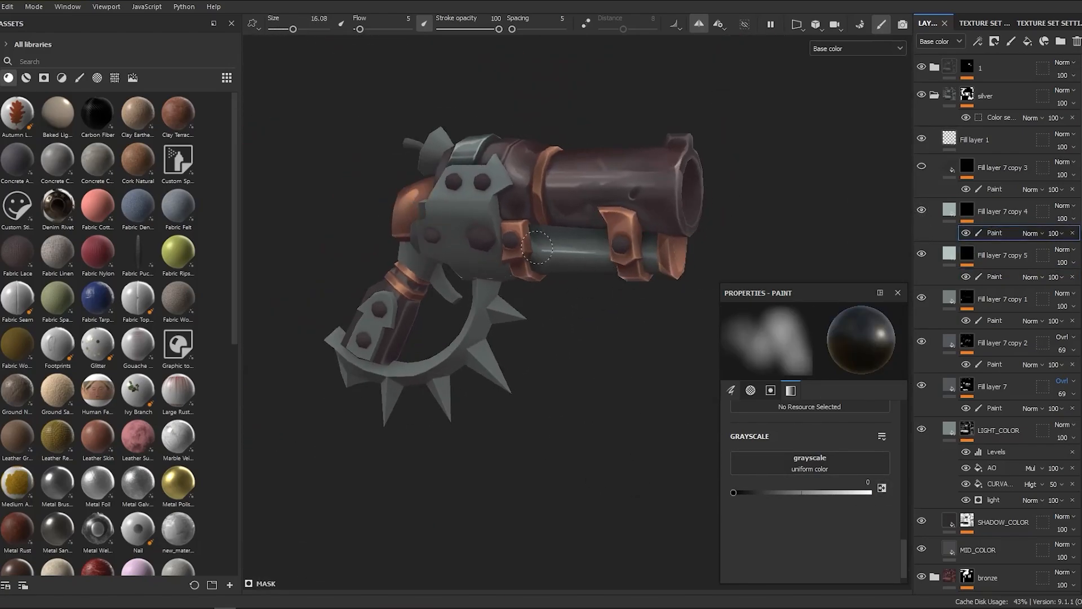
alt+right_drag(558, 313, 604, 327)
alt+drag(603, 357, 598, 317)
Step: Dim Fill layer 7 copy 5's highlight with black at size 46.92 and add a second paint effect to Fill layer 7 copy 4's mask
click(995, 277)
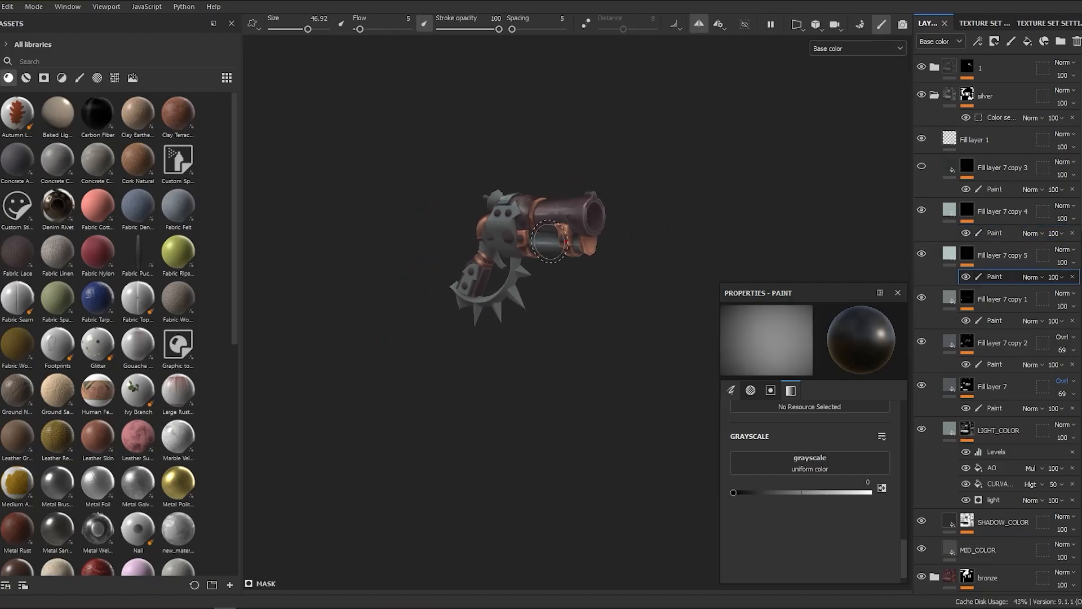
right_click(967, 210)
click(988, 530)
Step: Show Fill layer 7 copy 3 and paint dark shading on the lower tube with a soft white mask brush, size 39.3 to 34.21
click(988, 186)
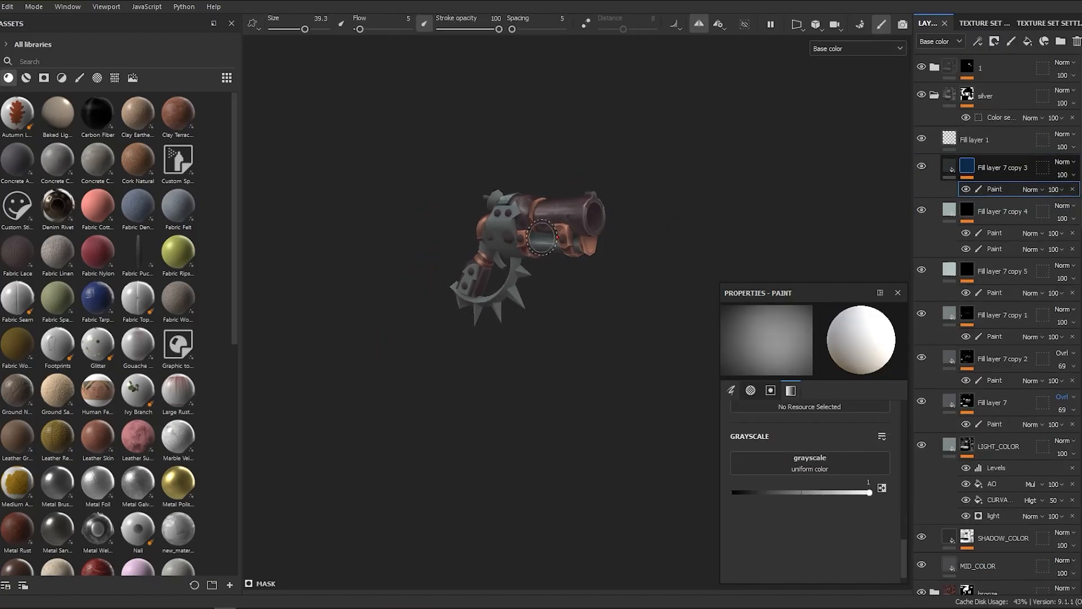
alt+drag(676, 216, 200, 306)
alt+right_drag(200, 306, 918, 165)
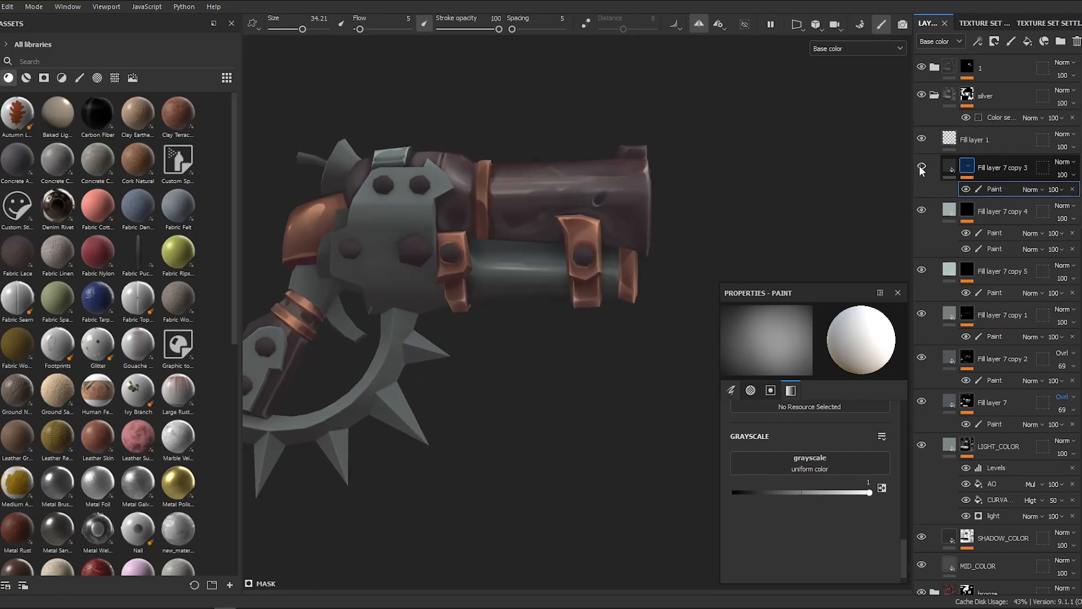
alt+right_drag(704, 236, 612, 334)
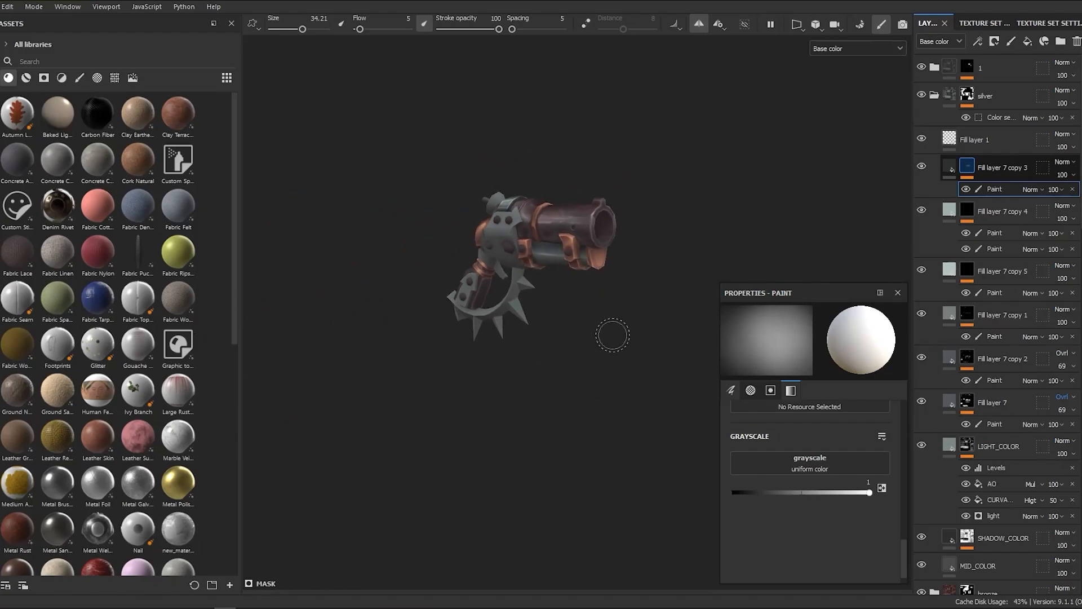
Step: Collapse the silver group and add a new layer at the top of the bronze group
click(934, 96)
scroll(931, 134, down, 1)
click(933, 103)
click(978, 180)
click(1010, 41)
Step: Set the new bronze layer to Passthrough and add an HSL Perceptive filter with lightness 0.409
right_click(977, 186)
click(967, 538)
click(873, 366)
click(891, 505)
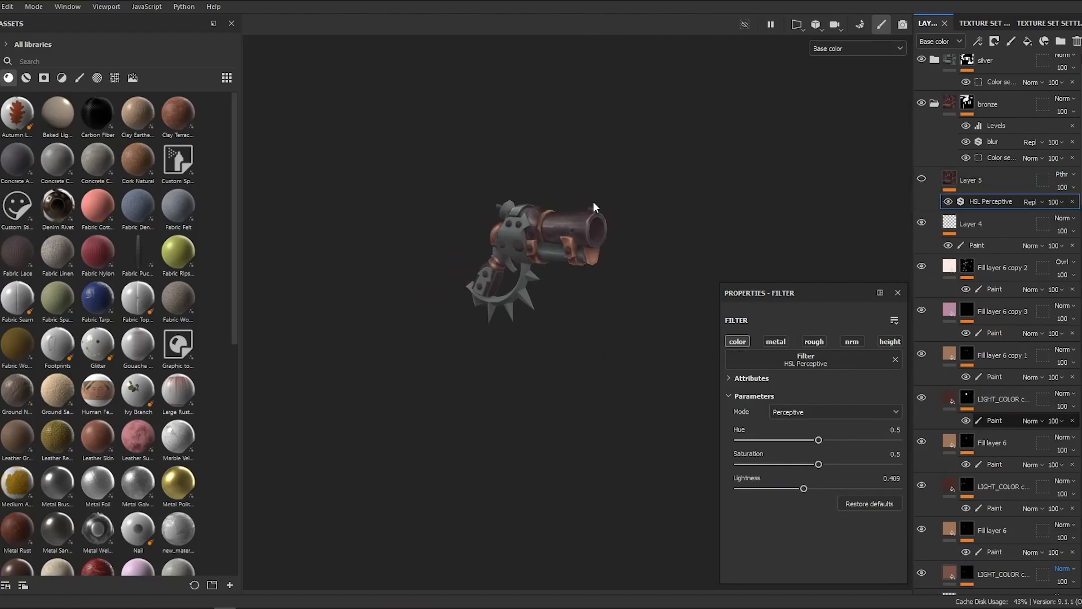
Step: Add a white mask with a paint effect to Layer 5 and set up a black brush at size 30.35, flow 29
alt+drag(593, 207, 935, 206)
alt+drag(620, 316, 789, 305)
right_click(954, 183)
click(981, 193)
scroll(536, 309, up, 3)
ctrl+drag(536, 309, 586, 309)
ctrl+right_drag(537, 309, 530, 309)
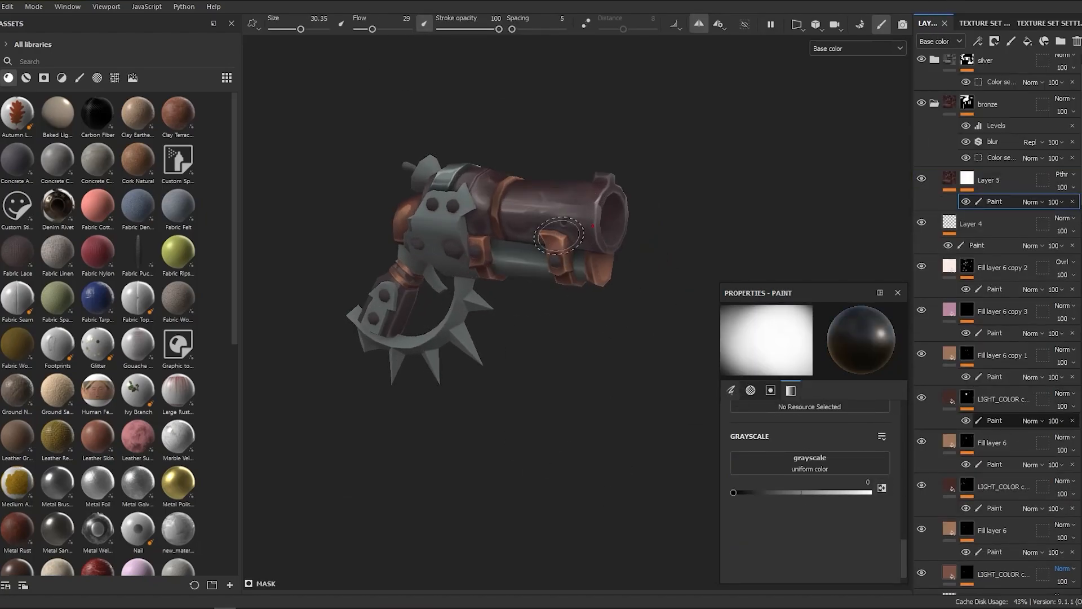
Step: Mask Layer 5's lightness change off parts of the bronze pieces with black strokes at size 20.53 to 18.42
mouse_move(506, 269)
alt+mouse_down()
mouse_move(530, 237)
mouse_move(548, 248)
mouse_move(412, 268)
mouse_move(405, 326)
mouse_move(481, 357)
mouse_move(558, 320)
alt+mouse_up()
scroll(507, 254, down, 2)
ctrl+right_drag(558, 320, 550, 319)
mouse_move(604, 252)
alt+mouse_down()
mouse_move(603, 326)
mouse_move(700, 316)
alt+mouse_up()
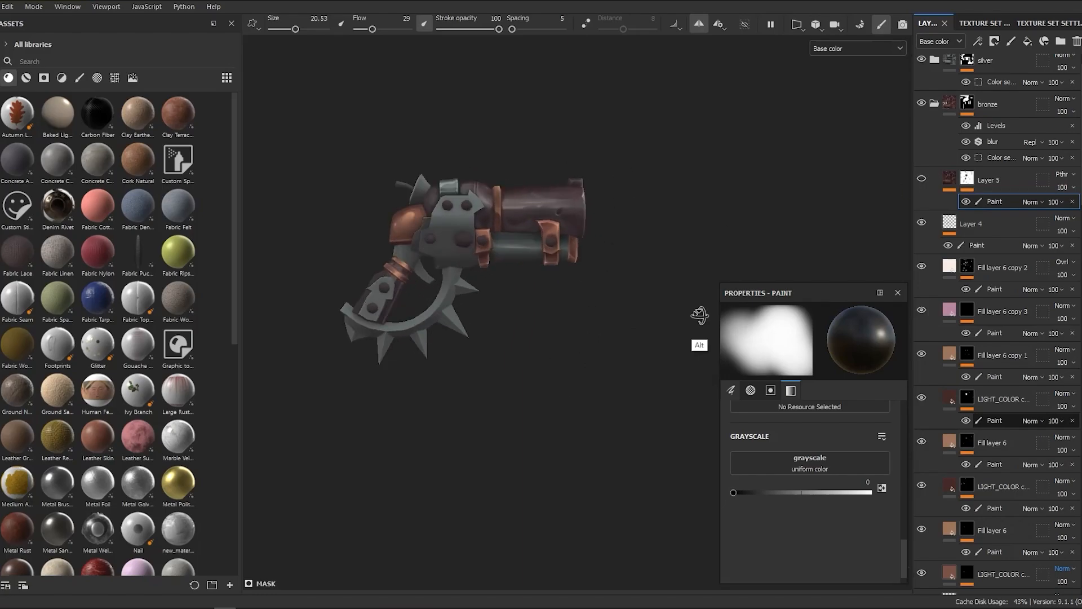
ctrl+right_drag(526, 247, 521, 246)
mouse_move(502, 247)
mouse_down()
mouse_move(517, 246)
mouse_move(556, 310)
mouse_up()
scroll(555, 310, up, 2)
scroll(556, 309, down, 3)
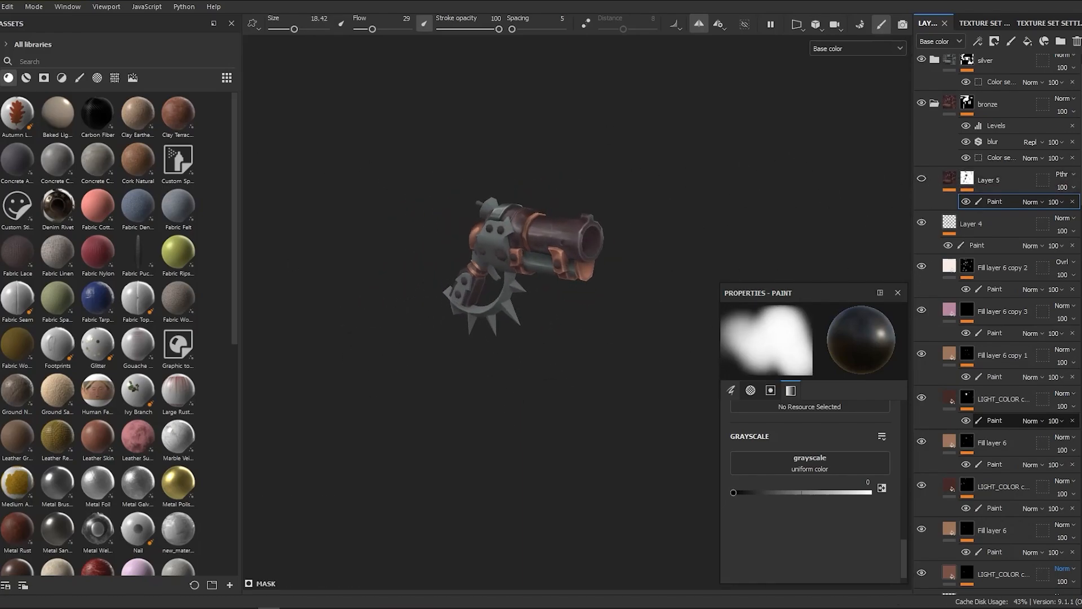
Step: Toggle Layer 5's visibility to compare the bronze parts with and without the lightness adjustment
scroll(536, 228, up, 4)
alt+drag(496, 408, 569, 400)
click(921, 178)
click(921, 178)
scroll(492, 237, down, 3)
alt+drag(536, 231, 491, 225)
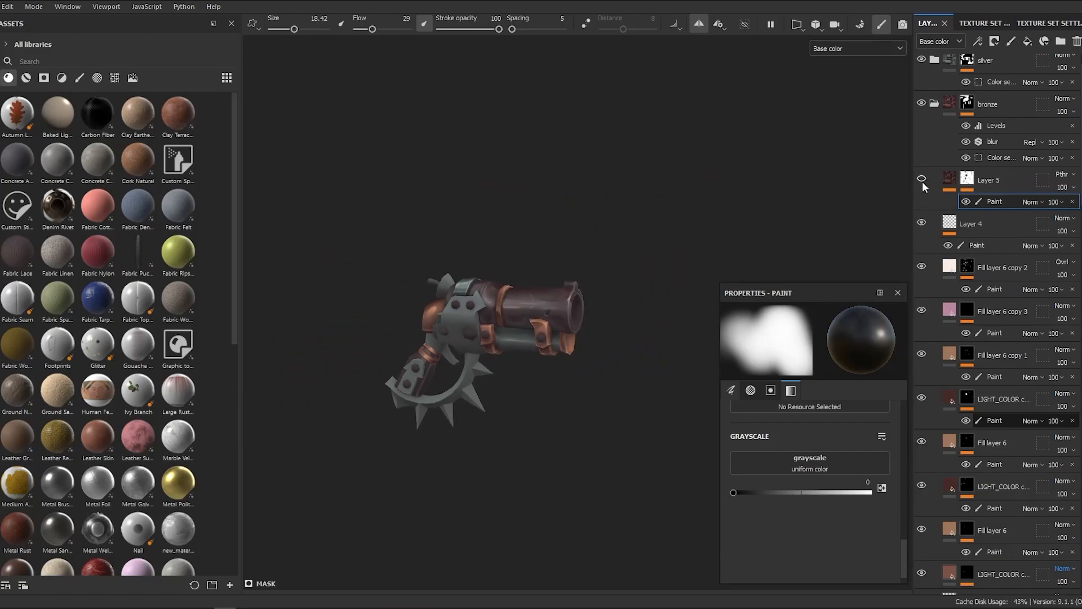
alt+drag(552, 310, 541, 461)
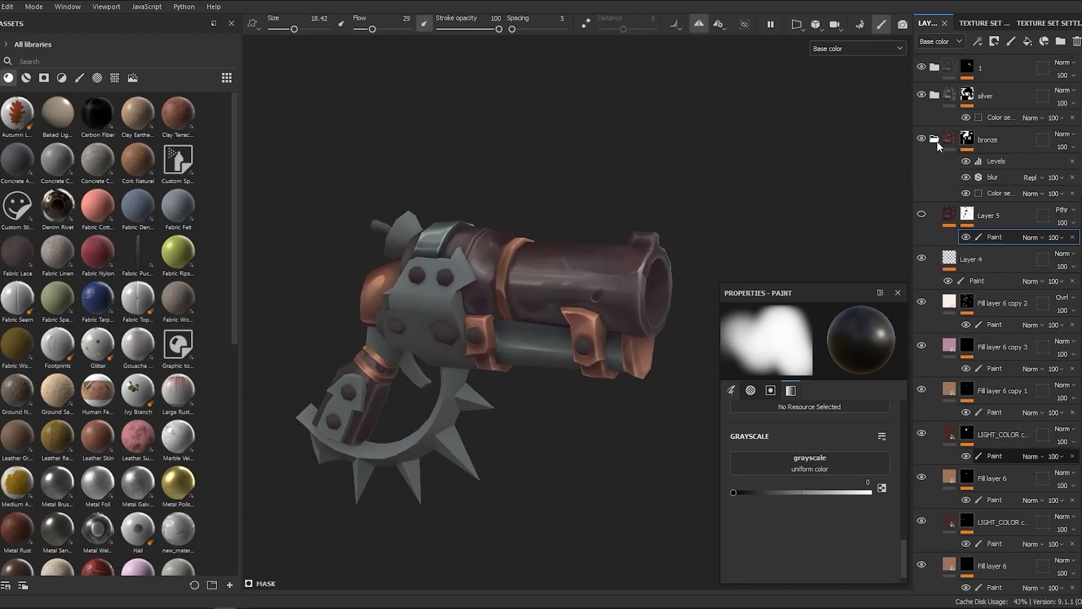
Step: Expand the silver group and paint a straight white line on Fill layer 7's mask across the side plate at size 7.45
click(934, 95)
click(920, 445)
click(921, 444)
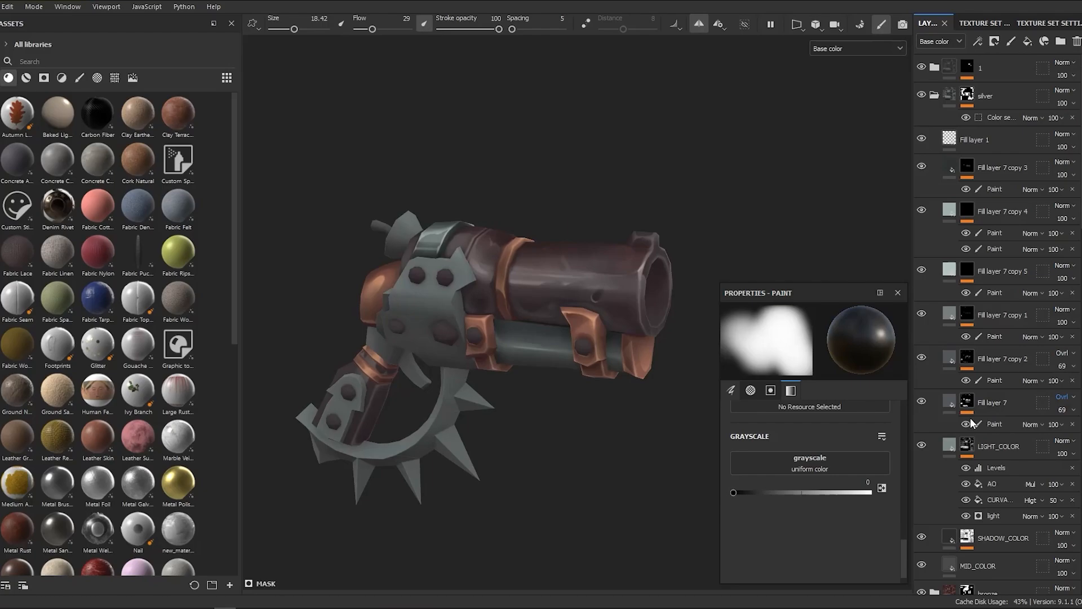
scroll(451, 423, up, 3)
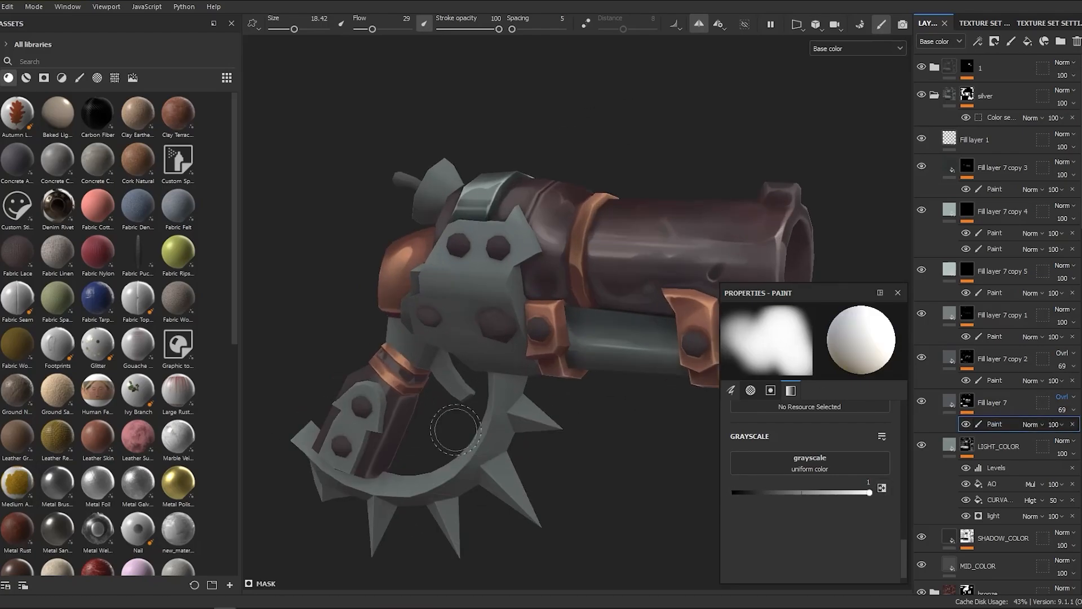
alt+drag(451, 422, 545, 357)
mouse_move(546, 357)
ctrl+right_down()
mouse_move(569, 220)
mouse_move(532, 265)
ctrl+right_up()
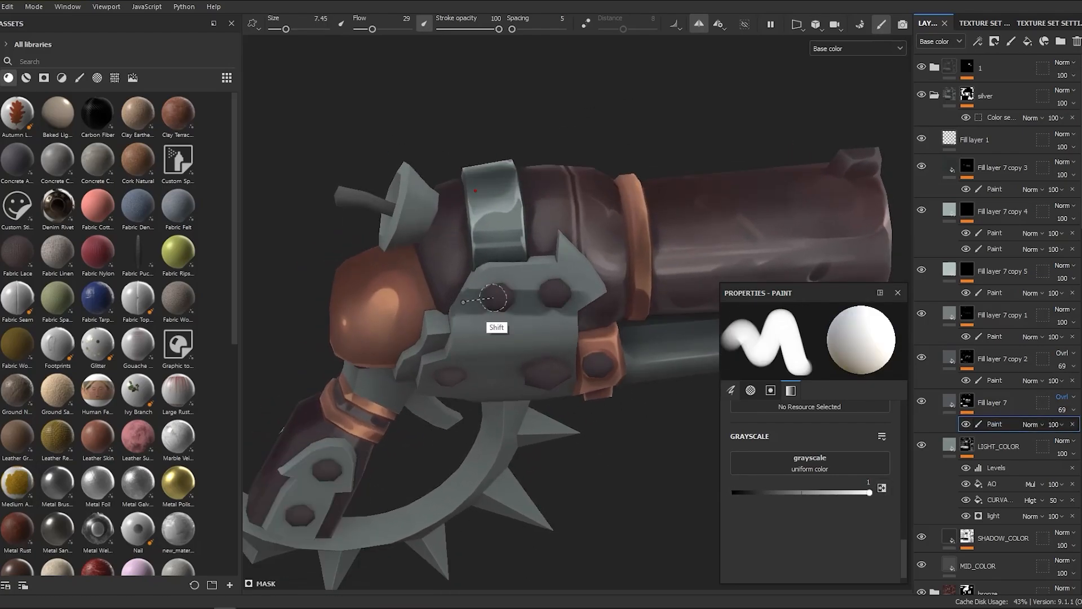
shift+click(587, 290)
mouse_move(551, 292)
alt+mouse_down()
mouse_move(468, 357)
mouse_move(453, 355)
mouse_move(462, 321)
alt+mouse_up()
Step: Compare Fill layer 7 on and off, and clean up the side plate's crease with black mask strokes at size 3.21
click(922, 401)
click(922, 402)
scroll(440, 307, up, 2)
ctrl+right_drag(434, 303, 407, 303)
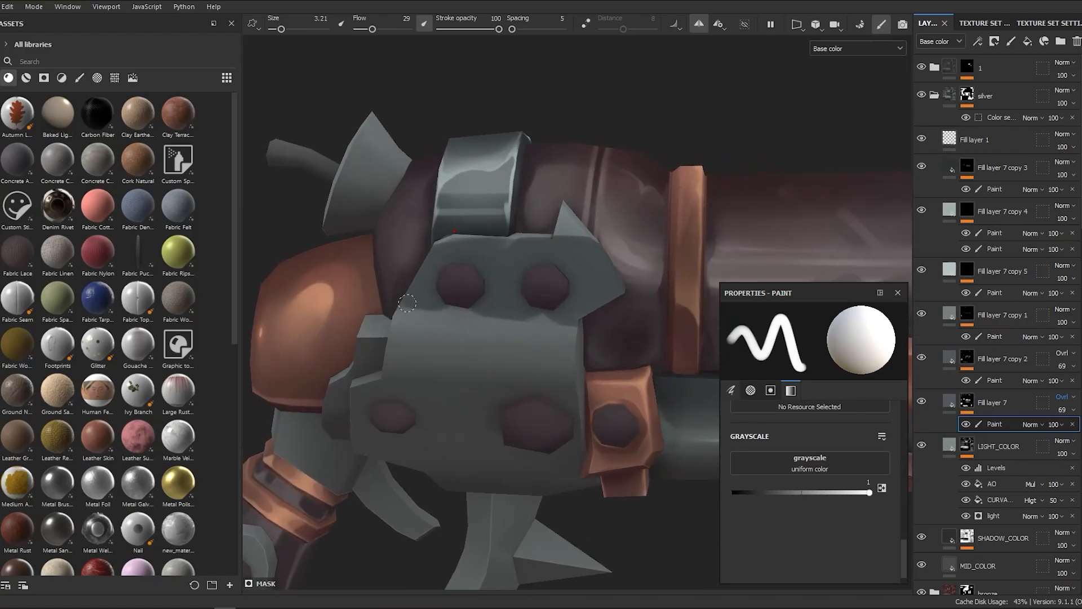
key(x)
drag(443, 299, 574, 326)
scroll(549, 383, down, 3)
alt+drag(618, 381, 505, 422)
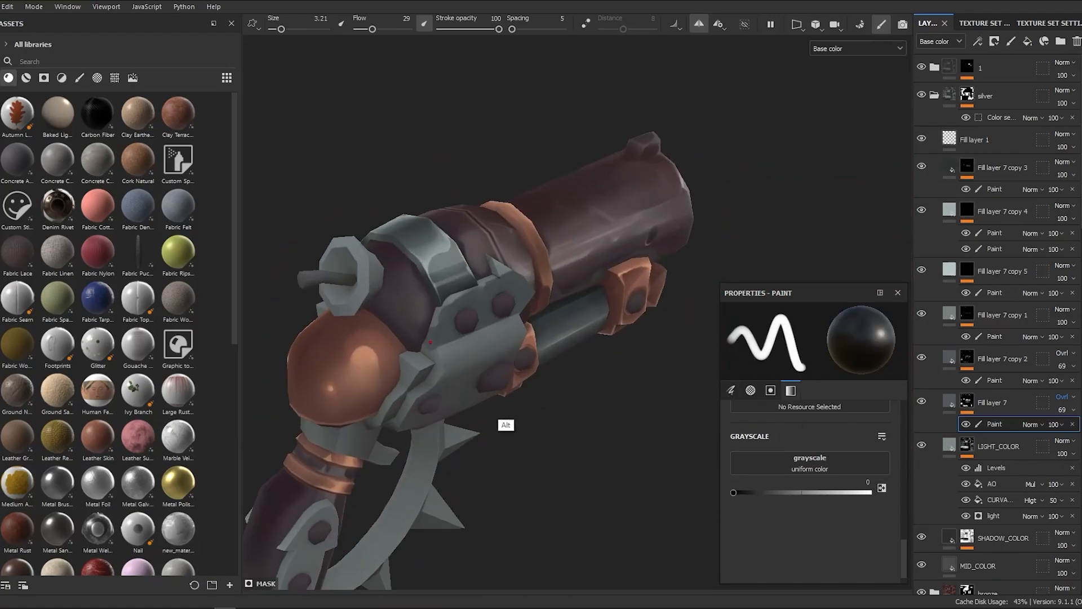
Step: Soften the side plate's shading on Fill layer 7's mask with a black brush at size 22.97
scroll(502, 360, up, 1)
mouse_move(490, 301)
ctrl+right_down()
mouse_move(533, 302)
mouse_move(442, 318)
ctrl+right_up()
alt+drag(452, 343, 550, 282)
ctrl+right_drag(490, 269, 529, 269)
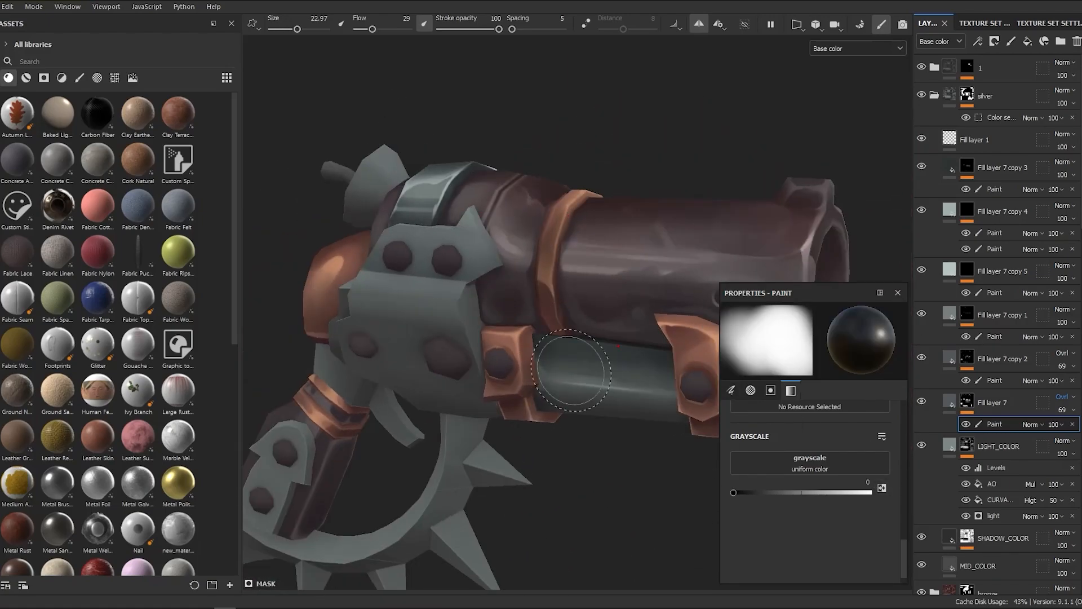
Step: Try a soft white stroke on Fill layer 7 copy 1's mask across the side plate at size 18.26, flow 14, and undo it
key(x)
ctrl+drag(387, 248, 366, 248)
scroll(586, 429, down, 3)
scroll(549, 428, up, 2)
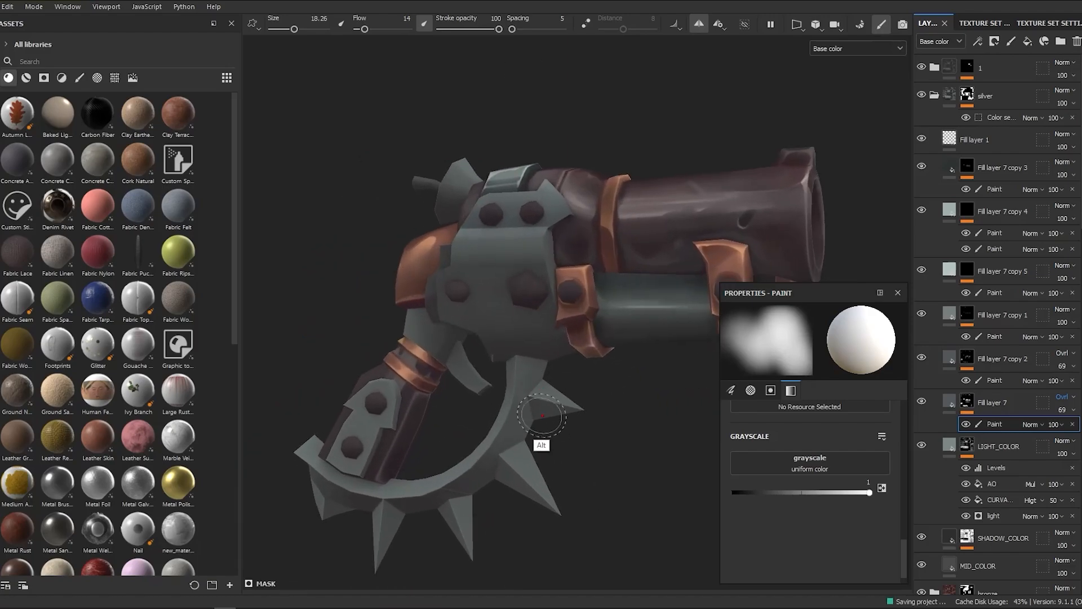
mouse_move(540, 429)
alt+mouse_down()
mouse_move(582, 428)
mouse_move(558, 395)
alt+mouse_up()
drag(544, 299, 471, 302)
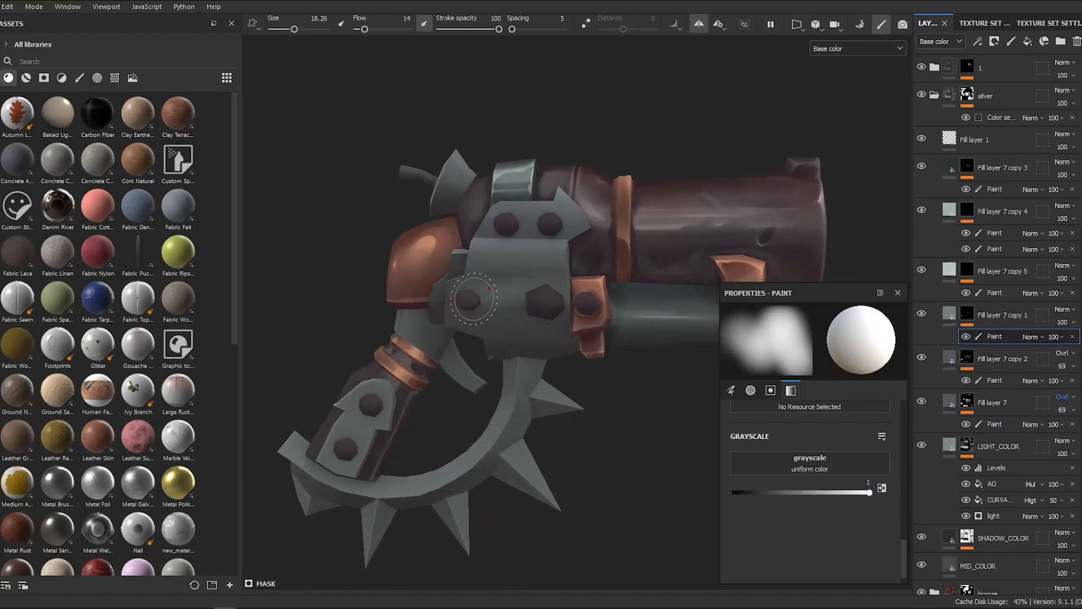
key(ctrl+z)
Step: Lighten the side plate on Fill layer 7 copy 1's mask with soft white strokes at size 18.26 to 25.77
ctrl+right_drag(471, 302, 510, 302)
mouse_move(510, 394)
alt+mouse_down()
mouse_move(534, 434)
mouse_move(514, 479)
alt+mouse_up()
scroll(514, 479, down, 3)
scroll(514, 478, up, 4)
alt+right_drag(620, 473, 587, 440)
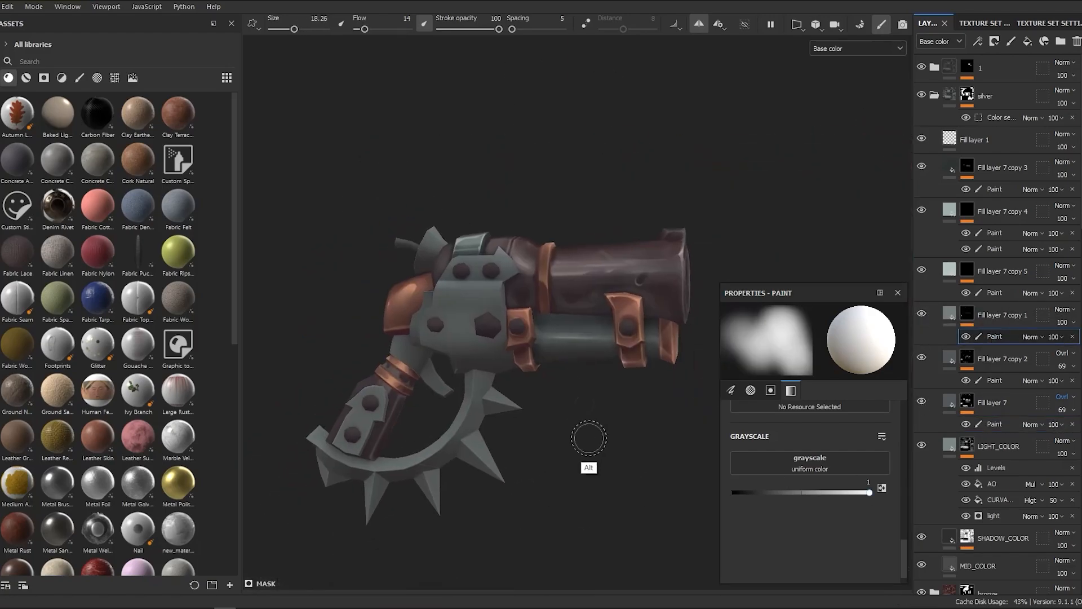
alt+right_drag(522, 364, 506, 422)
mouse_move(473, 315)
ctrl+right_down()
mouse_move(468, 304)
mouse_move(507, 330)
ctrl+right_up()
alt+right_drag(508, 329, 527, 342)
alt+drag(527, 342, 536, 342)
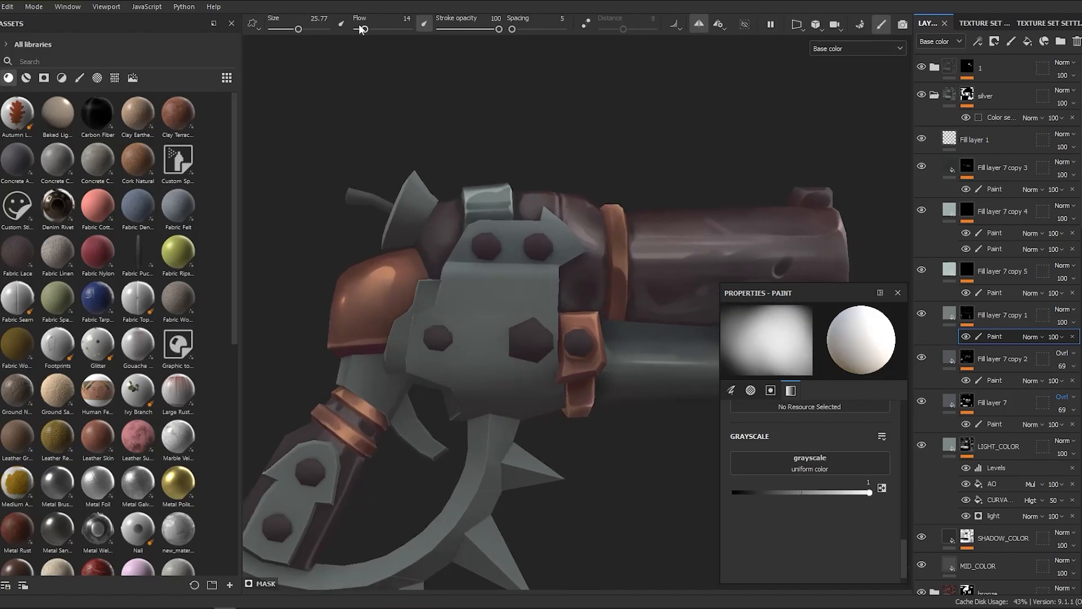
Step: Reduce the brush flow to 8 and continue building up the side plate's light area with white on Fill layer 7 copy 1's mask
click(361, 28)
alt+right_drag(528, 380, 558, 380)
mouse_move(558, 381)
alt+mouse_down()
mouse_move(500, 355)
mouse_move(616, 428)
alt+mouse_up()
alt+right_drag(615, 427, 462, 393)
ctrl+right_drag(462, 393, 482, 393)
alt+drag(482, 394, 530, 322)
Step: Carve back the side plate's light area on Fill layer 7 copy 1's mask with black strokes at size 13.23 and smaller
key(x)
ctrl+right_drag(530, 322, 485, 322)
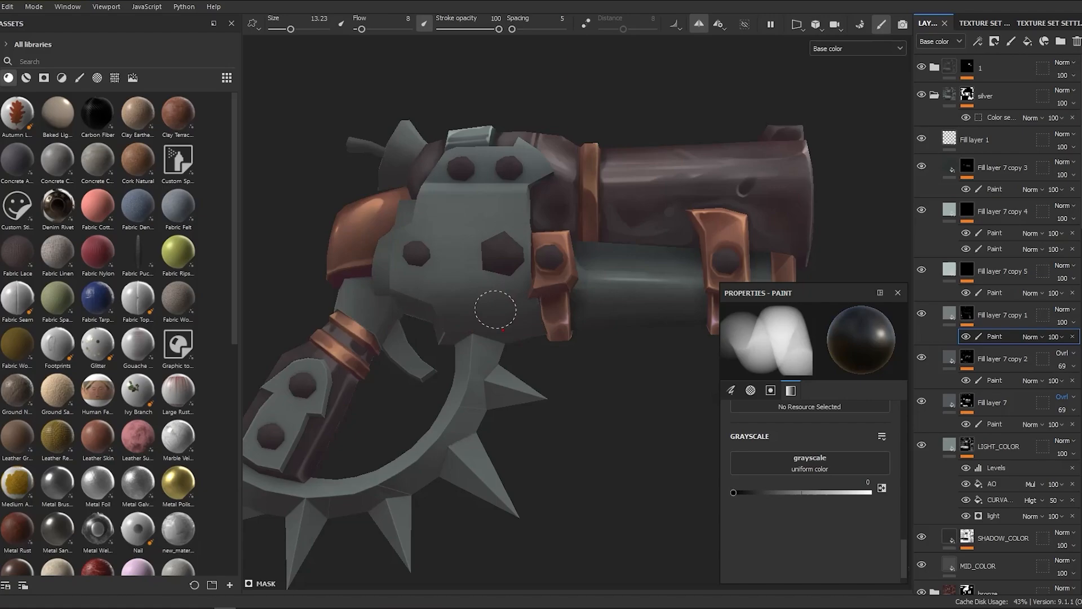
alt+drag(494, 310, 502, 309)
ctrl+right_drag(502, 309, 420, 291)
mouse_move(530, 329)
alt+mouse_down()
mouse_move(541, 483)
mouse_move(496, 304)
alt+mouse_up()
ctrl+right_drag(496, 304, 460, 296)
alt+drag(426, 288, 496, 360)
alt+right_drag(496, 361, 568, 427)
alt+drag(584, 455, 625, 469)
Step: Add more white to the side plate on Fill layer 7 copy 1's mask and trim it with black at size 8.53
scroll(486, 281, up, 3)
key(x)
mouse_move(517, 289)
ctrl+right_down()
mouse_move(715, 342)
mouse_move(580, 310)
ctrl+right_up()
key(x)
scroll(496, 299, up, 1)
alt+drag(497, 294, 519, 411)
scroll(519, 411, down, 2)
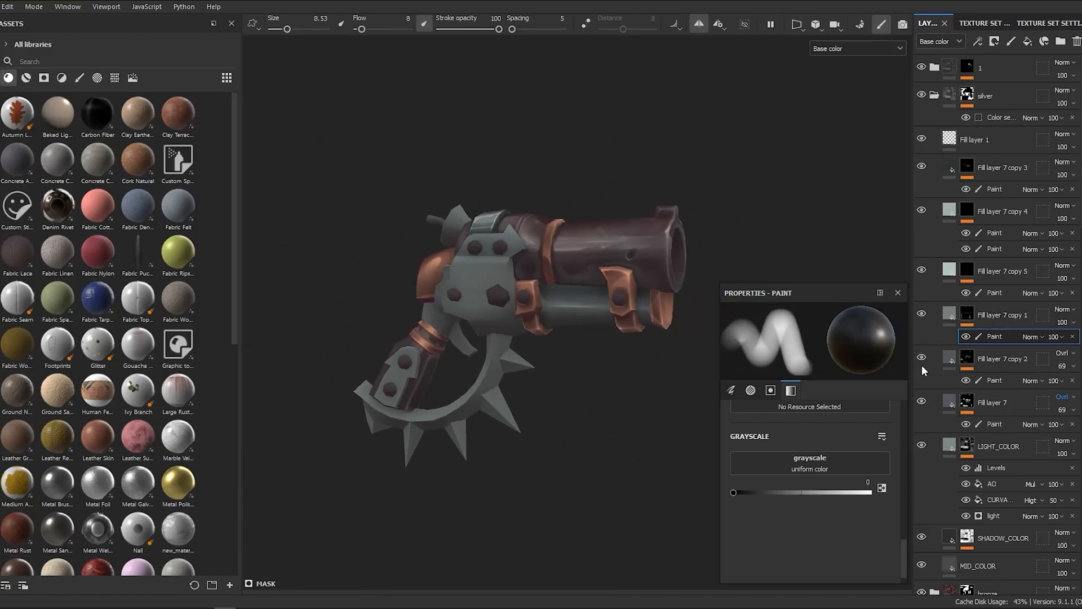
Step: Duplicate Fill layer 7 copy 2 above Fill layer 7 copy 1 and paint white on its mask over the side plate, size 13.1 to 6.24
ctrl+drag(963, 358, 961, 314)
key(Delete)
right_click(966, 314)
click(972, 384)
scroll(461, 302, up, 5)
scroll(428, 290, down, 1)
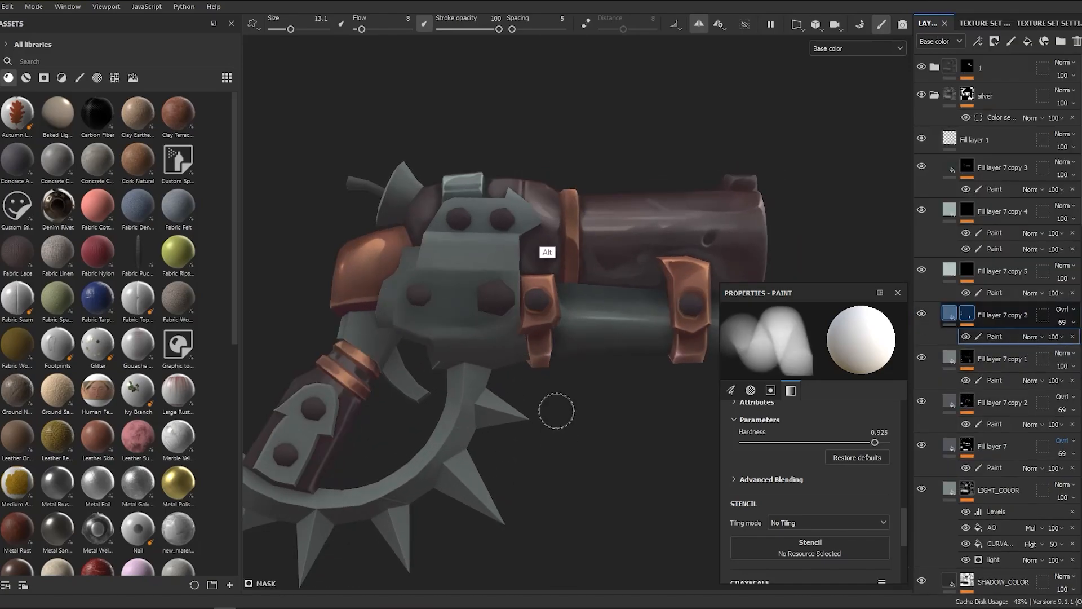
scroll(442, 286, up, 2)
alt+drag(524, 286, 484, 282)
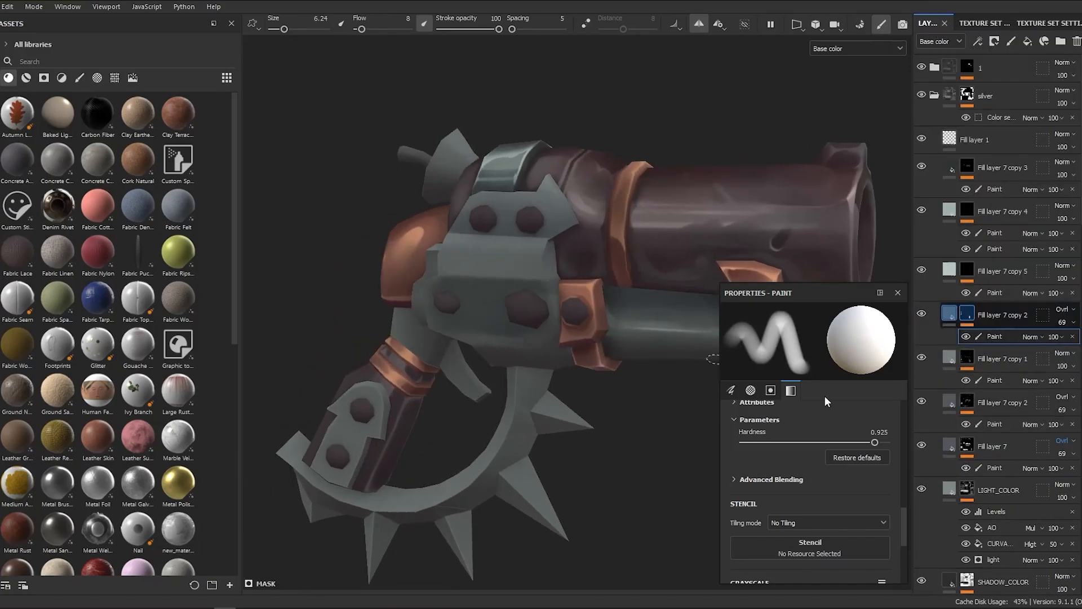
Step: Refine the duplicated overlay's mask on the side plate with white at size 7.51 and fade it with black at size 40.2
scroll(529, 302, down, 5)
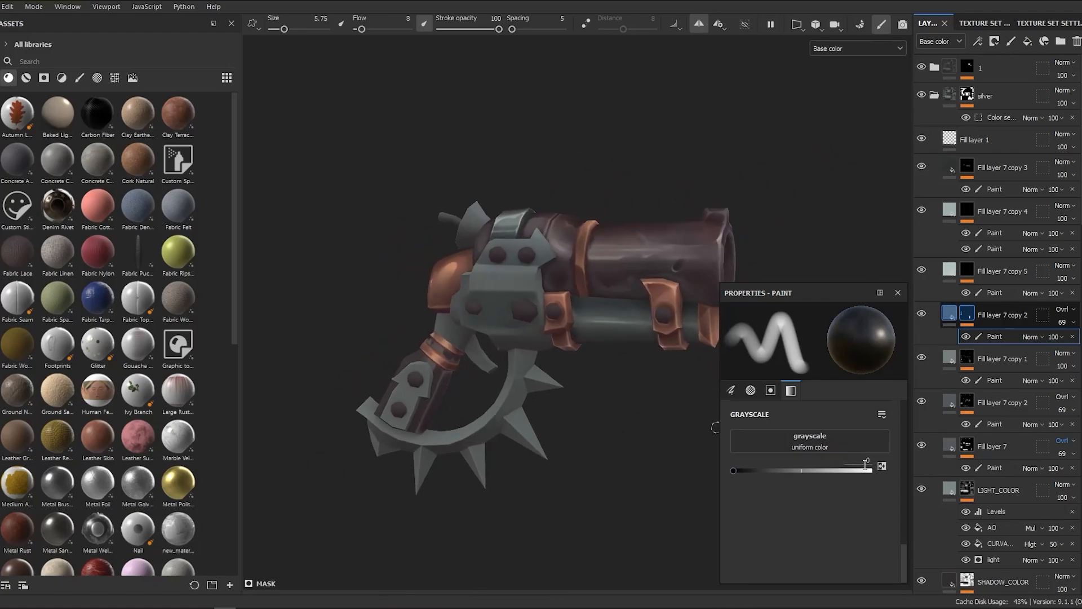
key(x)
scroll(437, 352, up, 2)
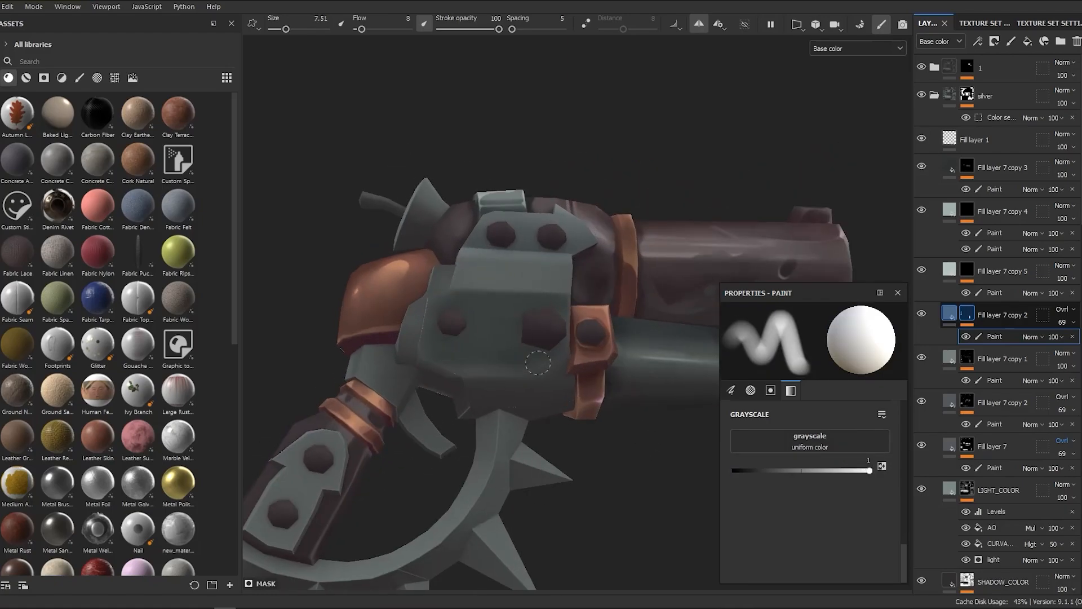
alt+drag(539, 363, 565, 473)
key(x)
ctrl+right_drag(502, 393, 569, 394)
alt+drag(502, 394, 525, 377)
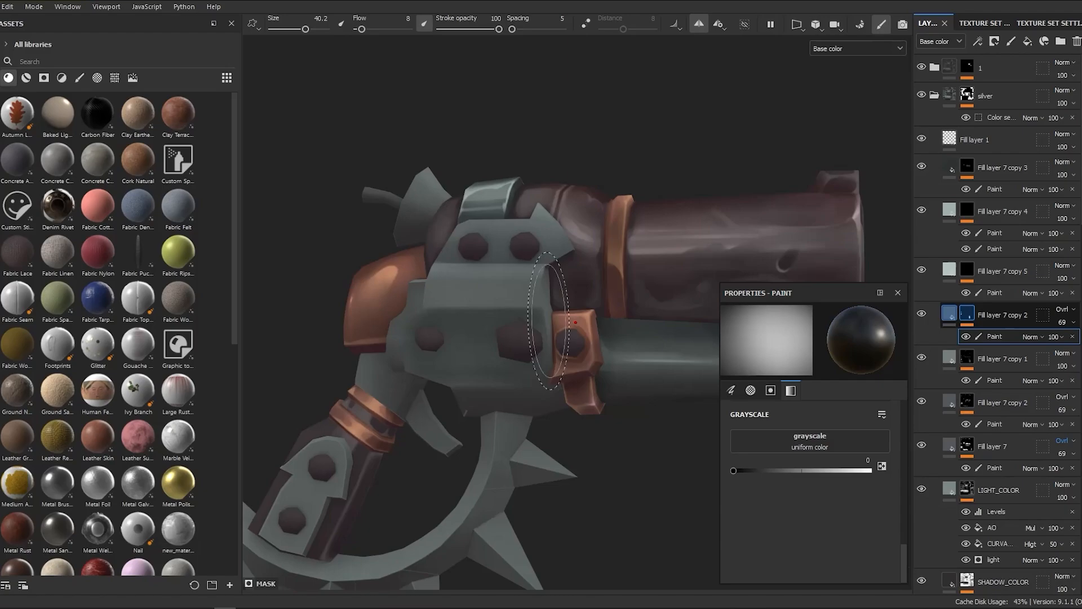
scroll(511, 438, down, 3)
key(x)
key(bracketleft)
mouse_move(711, 477)
alt+mouse_down()
mouse_move(700, 532)
mouse_move(557, 447)
alt+mouse_up()
alt+right_drag(557, 447, 628, 474)
Step: Paint bright highlight bands across the side plate on Fill layer 7 copy 5's mask with white at size 8.64 to 2.74
click(1001, 293)
mouse_move(450, 507)
alt+right_down()
mouse_move(529, 543)
mouse_move(597, 474)
alt+right_up()
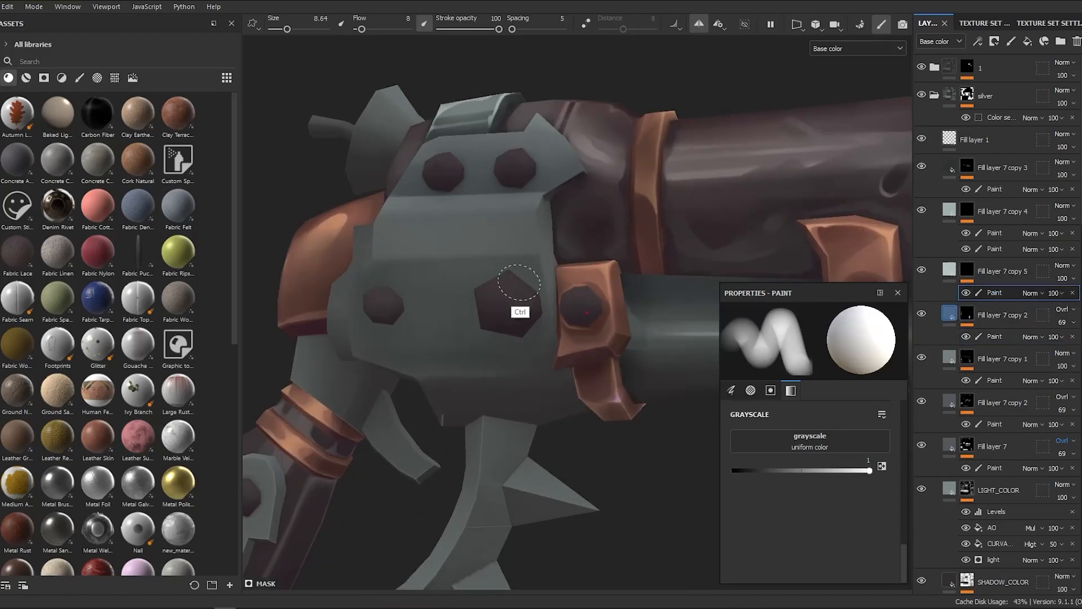
alt+drag(531, 244, 539, 275)
key(bracketleft)
drag(532, 254, 521, 204)
alt+drag(539, 276, 524, 242)
key(bracketleft)
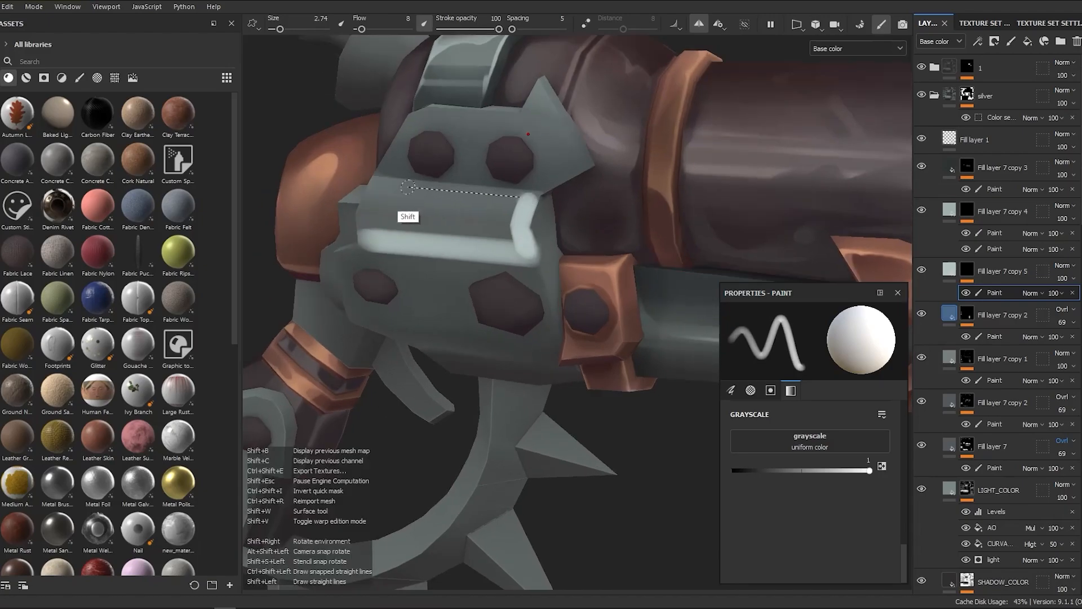
shift+click(402, 185)
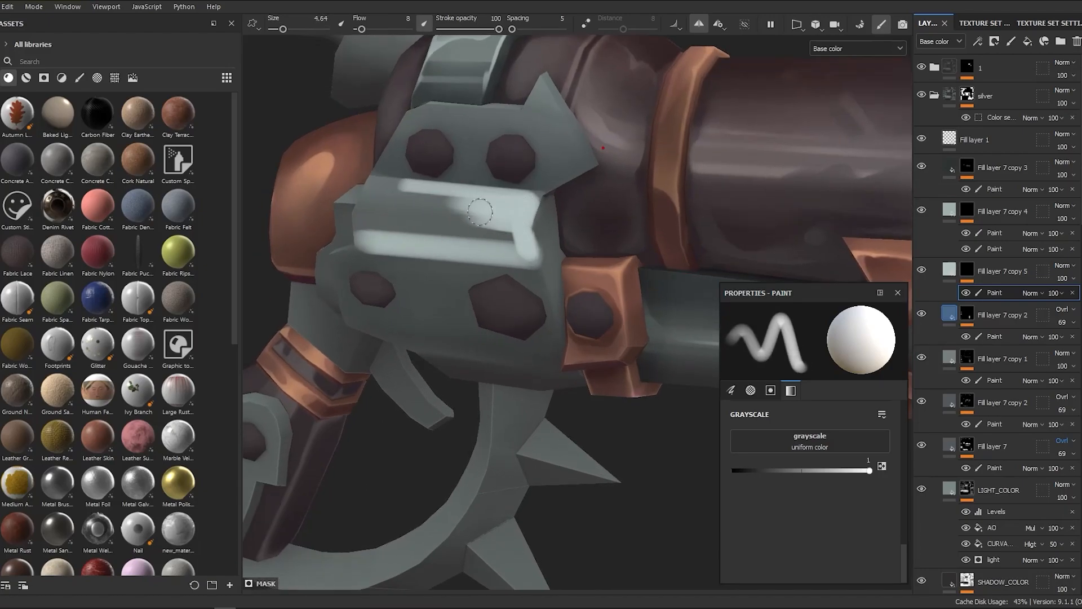
Step: Sharpen the edges of the side plate's bright highlight with black mask strokes at size 0.99
key(x)
alt+drag(498, 197, 545, 197)
scroll(529, 215, up, 2)
ctrl+right_drag(529, 217, 515, 219)
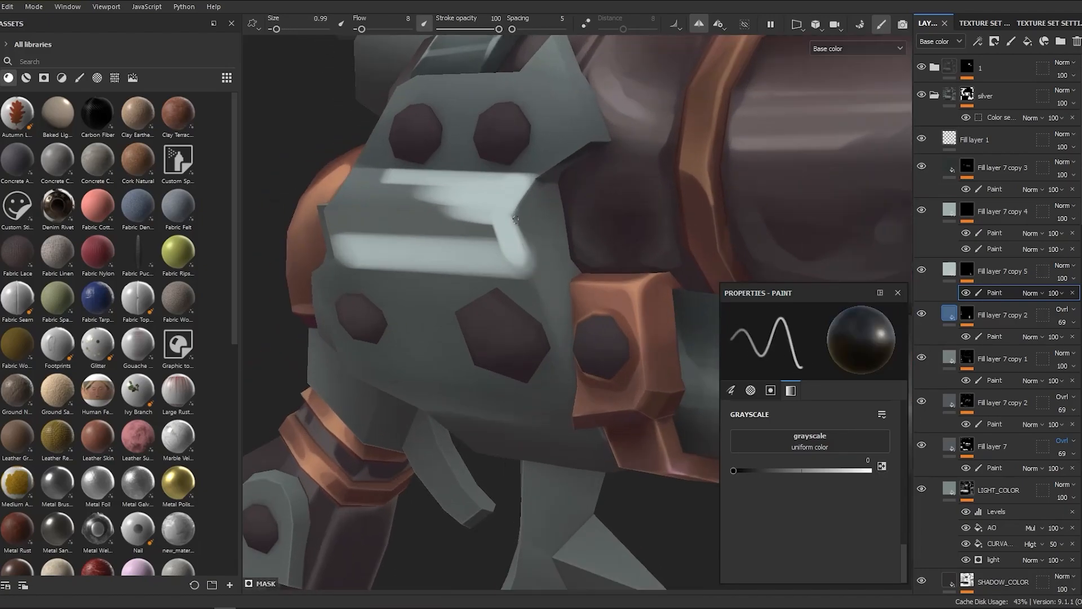
scroll(522, 182, down, 5)
Step: Blend the side plate highlight with white at size 14.43 and fade it with black at size 14.43 to 28.51
key(x)
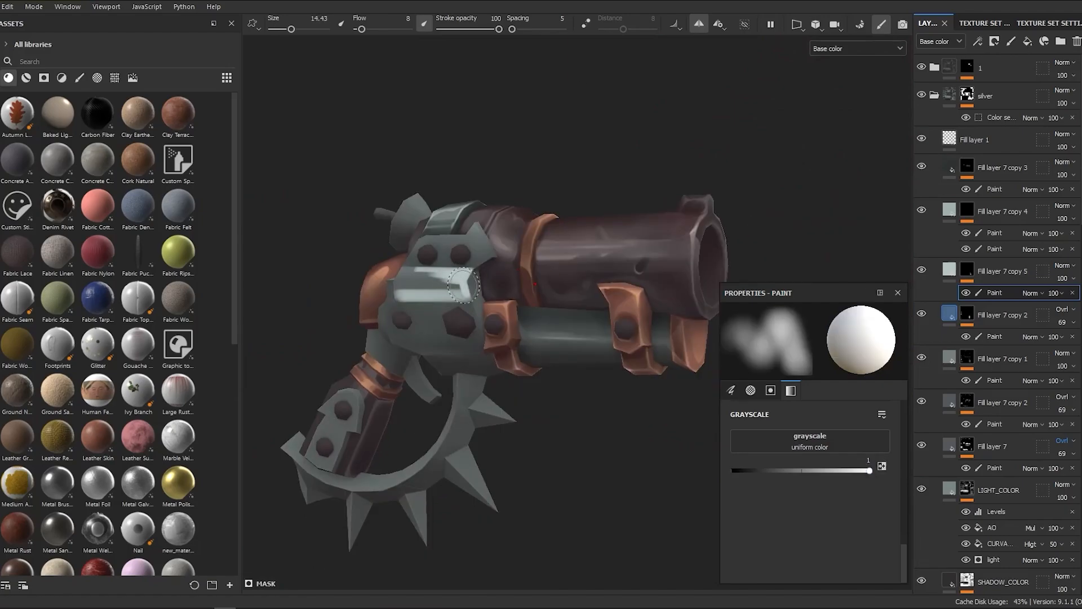
alt+drag(506, 263, 535, 265)
scroll(506, 263, up, 3)
key(x)
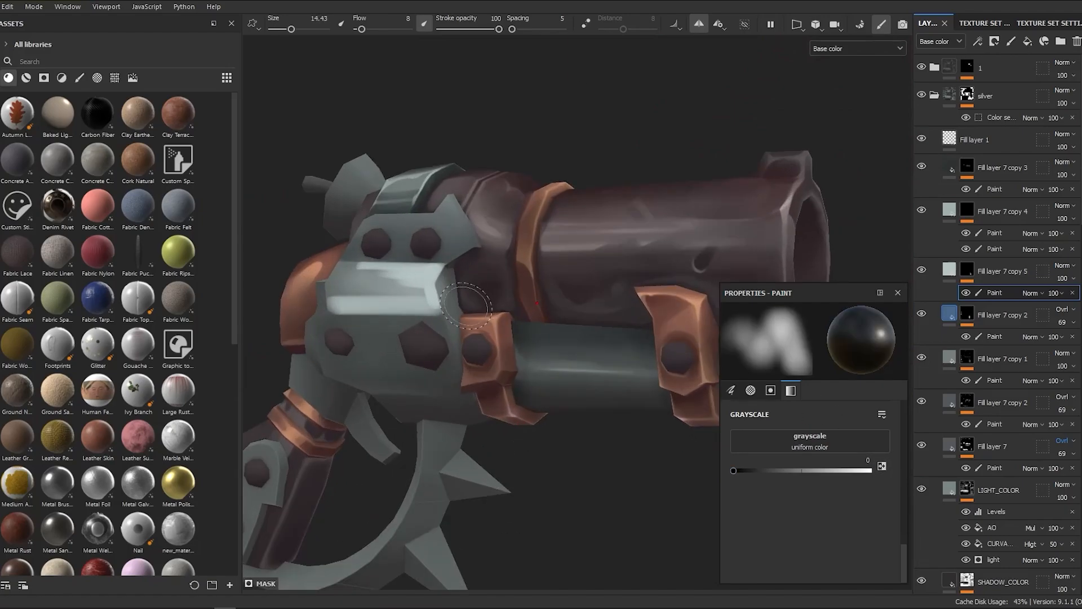
mouse_move(471, 306)
ctrl+right_down()
mouse_move(442, 306)
mouse_move(468, 295)
ctrl+right_up()
scroll(433, 285, down, 2)
scroll(433, 287, down, 4)
alt+drag(433, 295, 489, 330)
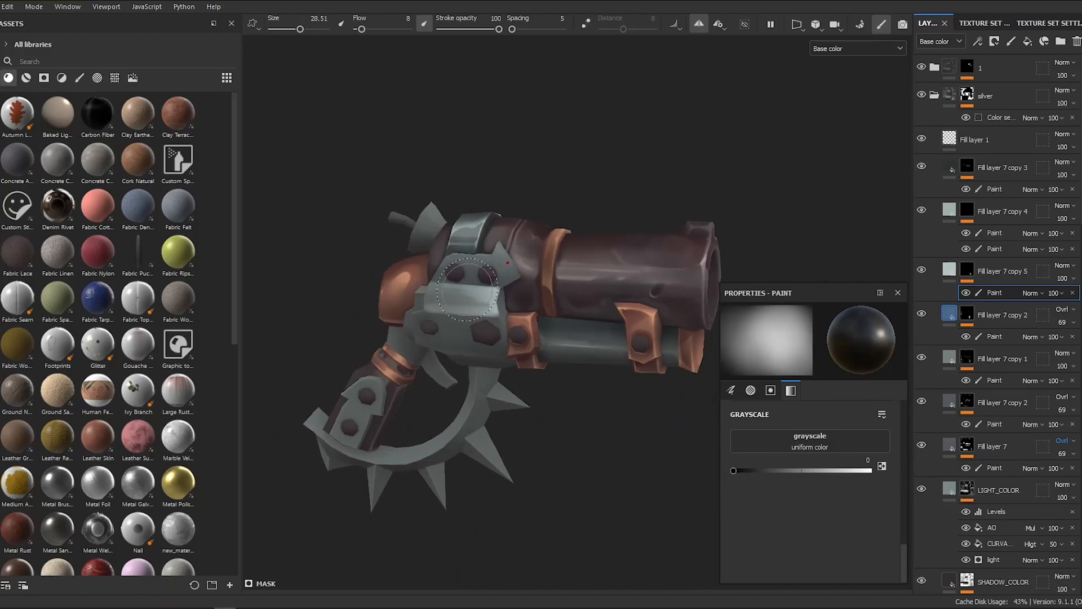
Step: Reduce the flow to 3 and softly rebuild the side plate highlight with white at size 22.28
scroll(467, 289, down, 3)
ctrl+right_drag(619, 203, 605, 203)
scroll(588, 436, up, 3)
click(881, 466)
alt+drag(440, 321, 469, 321)
ctrl+drag(394, 266, 372, 266)
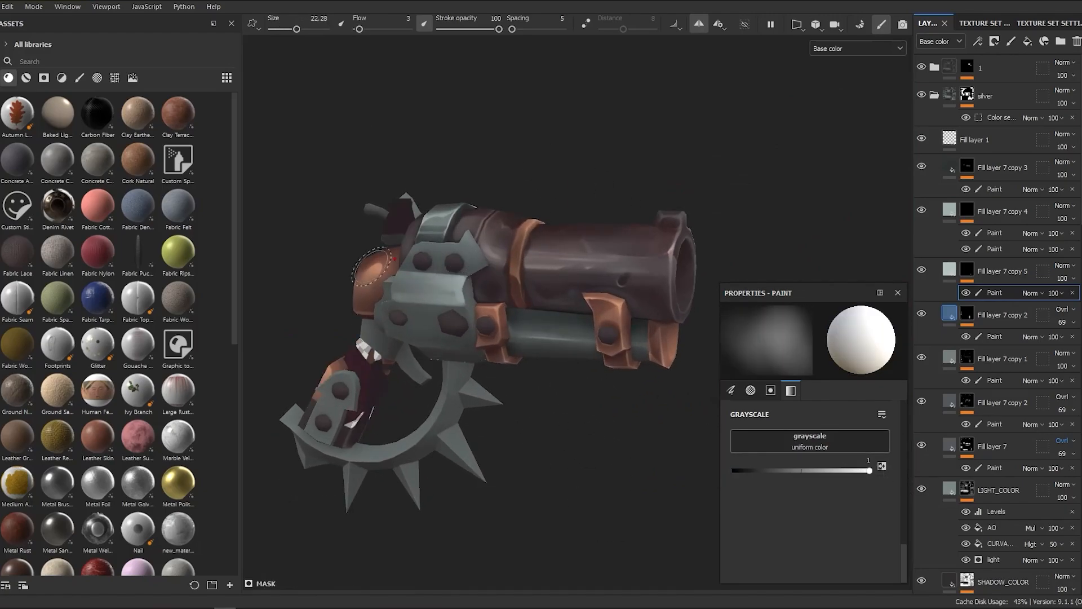
scroll(411, 270, down, 2)
scroll(575, 330, down, 3)
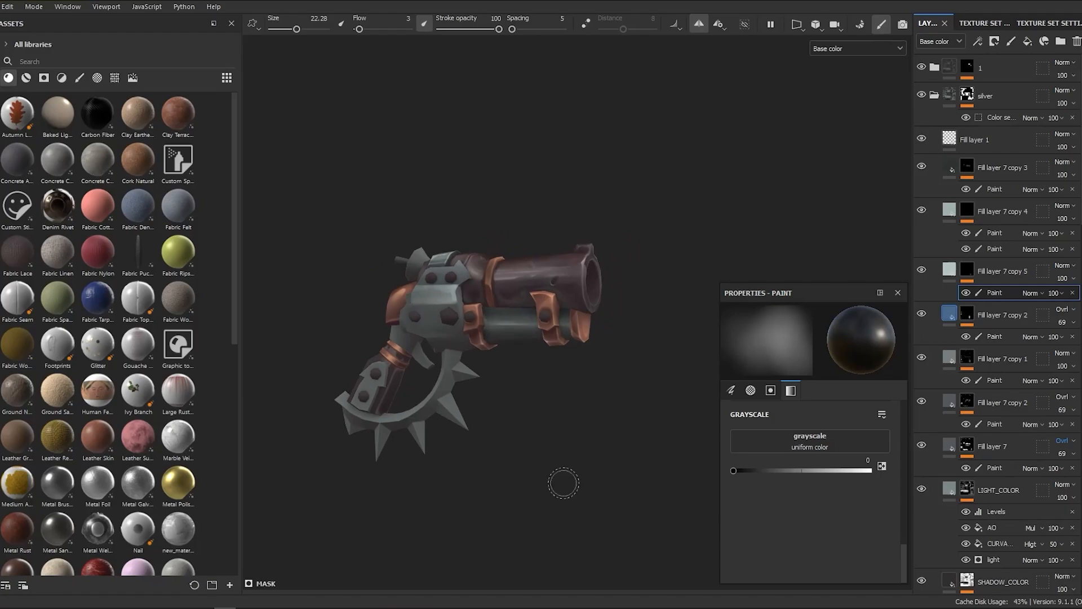
Step: Dim the barrel-side end of the side plate highlight with black at size 32.03 on Fill layer 7 copy 5's mask
scroll(560, 470, up, 3)
alt+drag(556, 447, 547, 453)
ctrl+right_drag(479, 295, 494, 295)
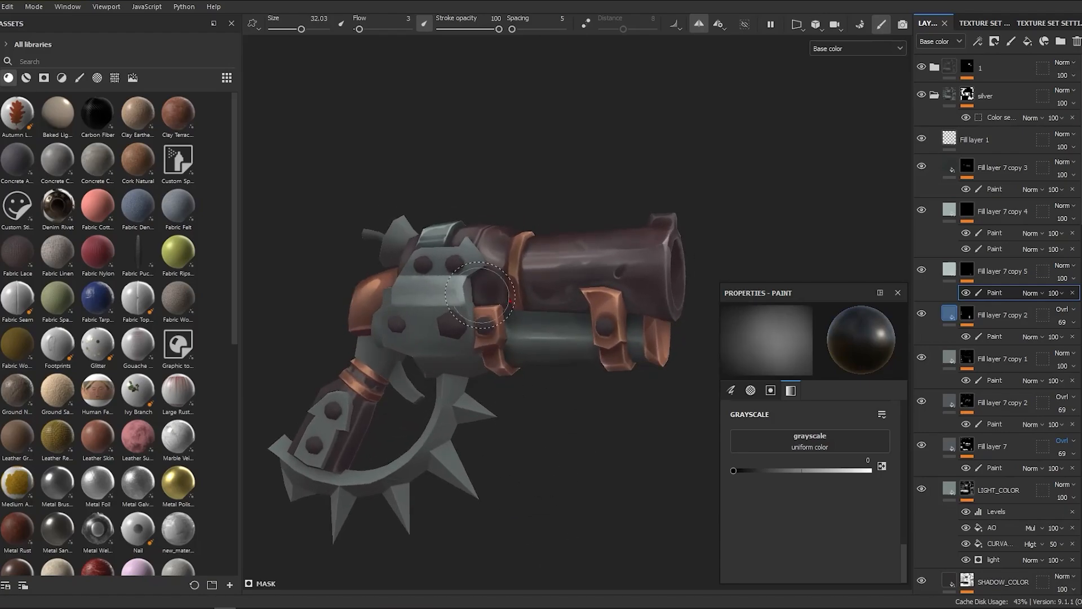
scroll(558, 496, down, 3)
alt+drag(558, 495, 596, 455)
key(x)
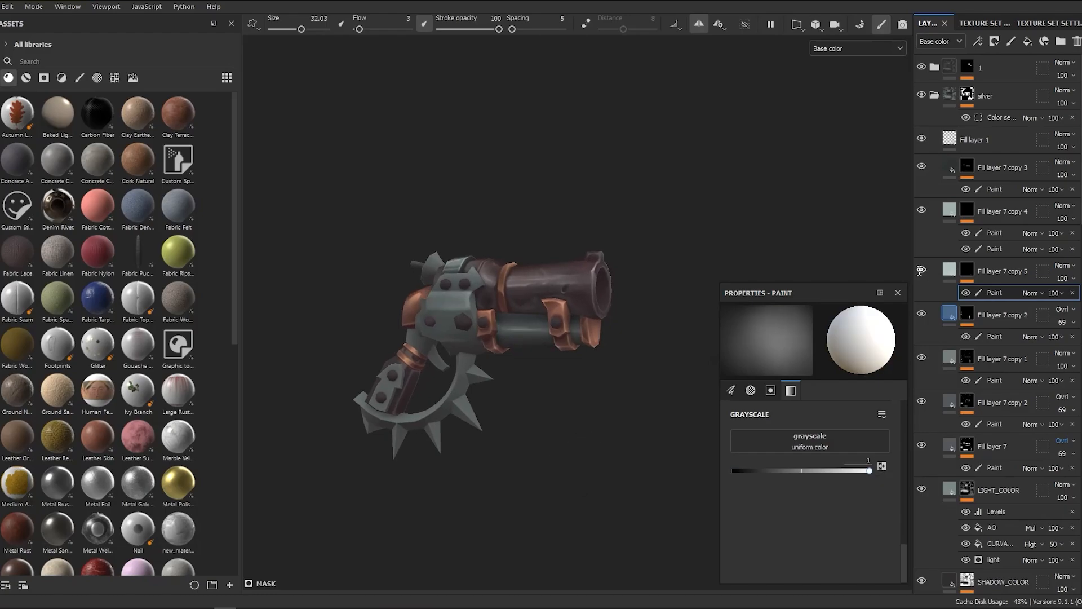
Step: Paint a dark reflection stroke across the side plate's upper face on Fill layer 7 copy 3's mask at size 2.14 and flow 20
scroll(556, 401, up, 3)
key(x)
click(1003, 189)
key(x)
scroll(469, 448, up, 5)
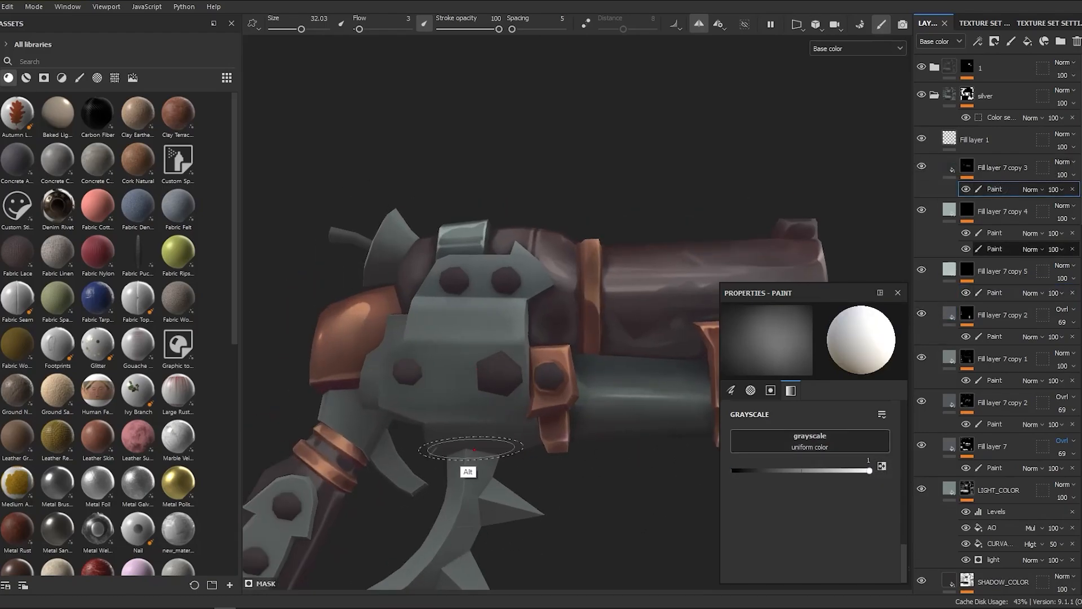
ctrl+right_drag(473, 361, 416, 318)
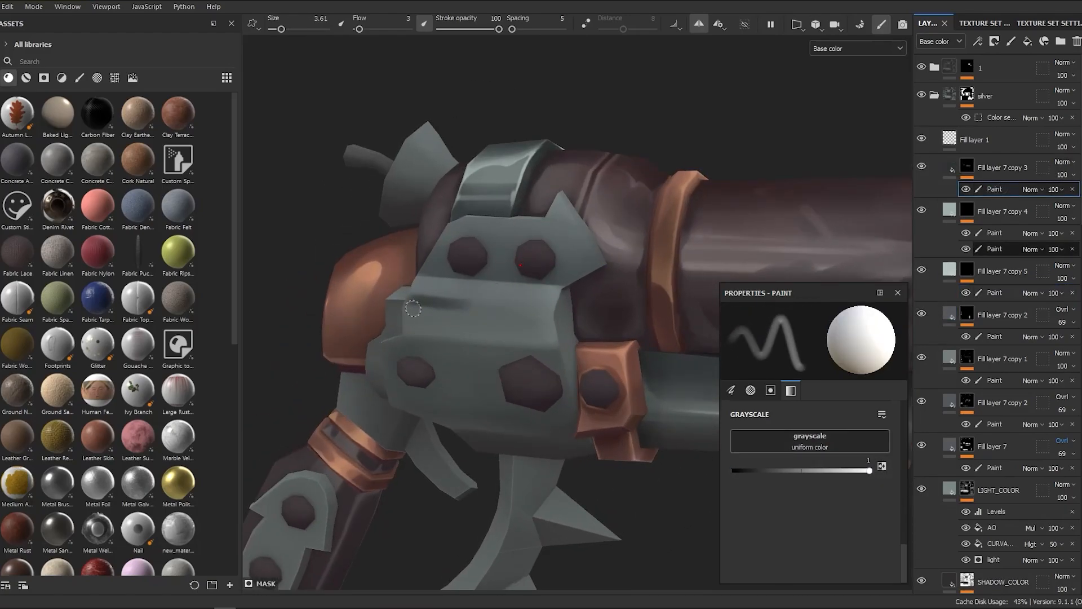
mouse_move(408, 311)
alt+mouse_down()
mouse_move(409, 301)
mouse_move(429, 322)
alt+mouse_up()
drag(423, 330, 461, 318)
scroll(460, 344, up, 2)
scroll(480, 351, down, 2)
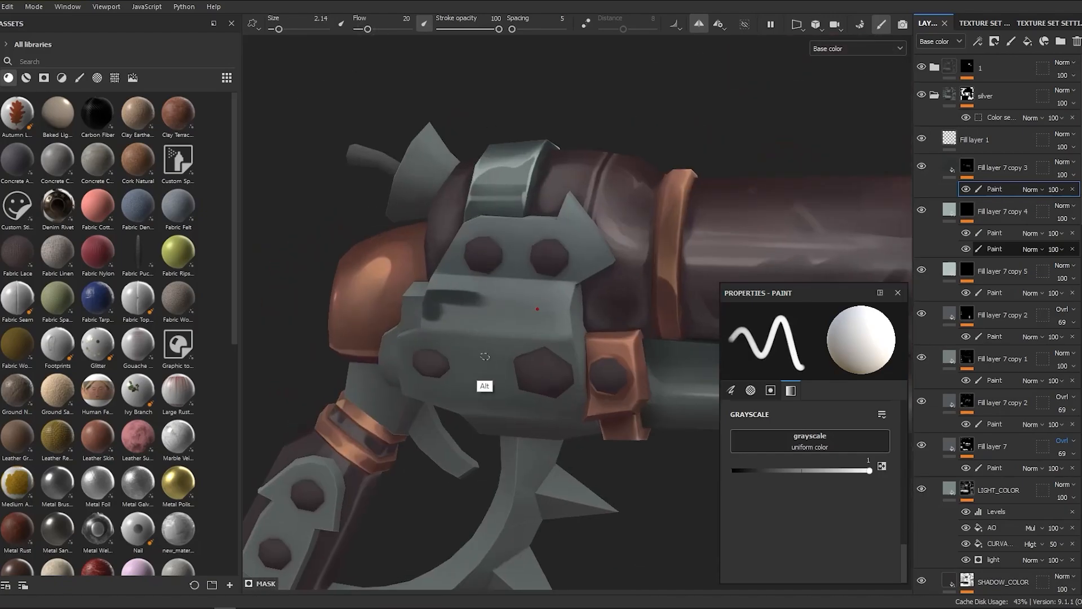
Step: Widen the side plate's dark reflection band with white mask strokes at size 8.55 and flow 20
alt+drag(437, 270, 532, 285)
scroll(440, 260, down, 3)
ctrl+right_drag(411, 275, 442, 266)
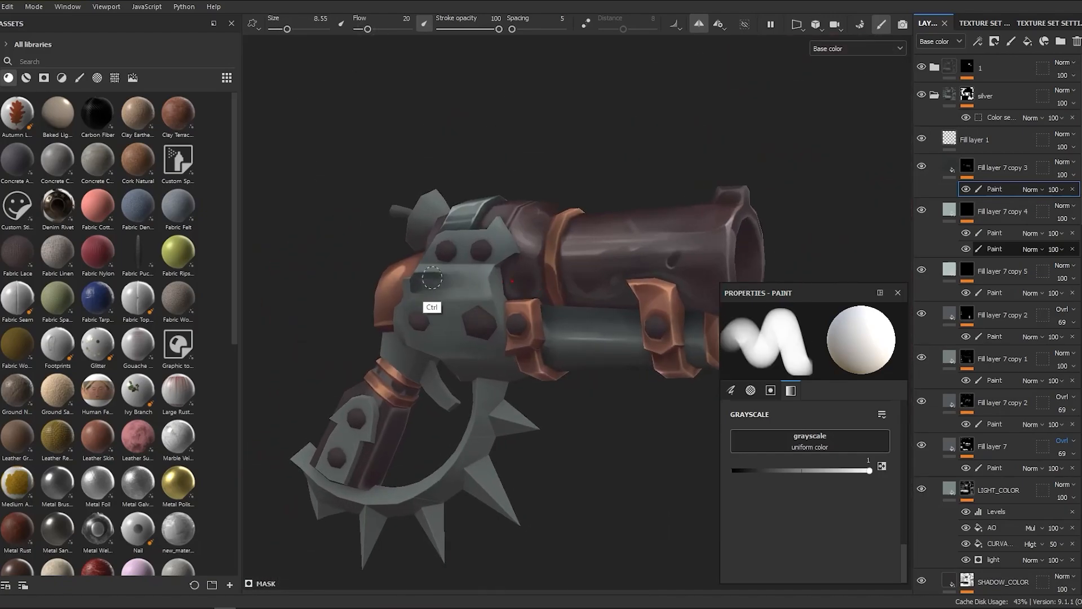
alt+drag(441, 237, 451, 264)
mouse_move(567, 398)
alt+mouse_down()
mouse_move(616, 502)
mouse_move(597, 479)
alt+mouse_up()
ctrl+right_drag(454, 282, 433, 281)
scroll(522, 285, down, 2)
alt+drag(523, 285, 637, 493)
Step: Fade the side plate's dark reflection with black mask strokes at size 33.62 to 48.97
key(x)
scroll(558, 369, up, 2)
ctrl+right_drag(436, 265, 496, 265)
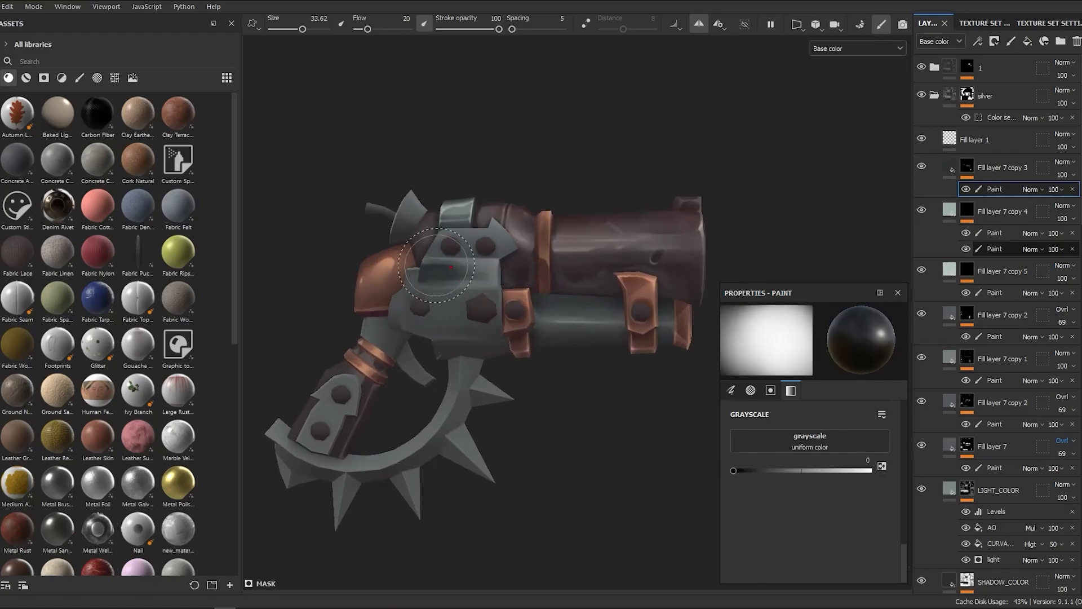
scroll(419, 270, down, 2)
alt+drag(418, 270, 626, 420)
scroll(610, 452, down, 1)
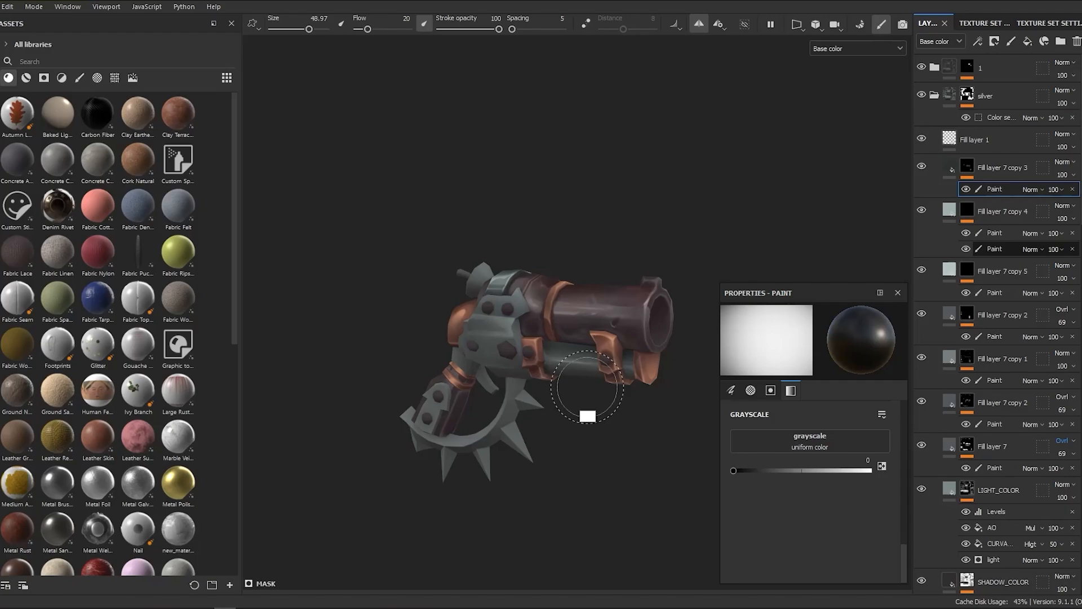
scroll(587, 386, up, 1)
Step: Paint a thin bright highlight down the side plate's barrel-side edge on Fill layer 7 copy 4's mask at size 1.15 to 2.87
click(996, 237)
key(x)
scroll(550, 446, up, 4)
ctrl+right_drag(515, 356, 439, 356)
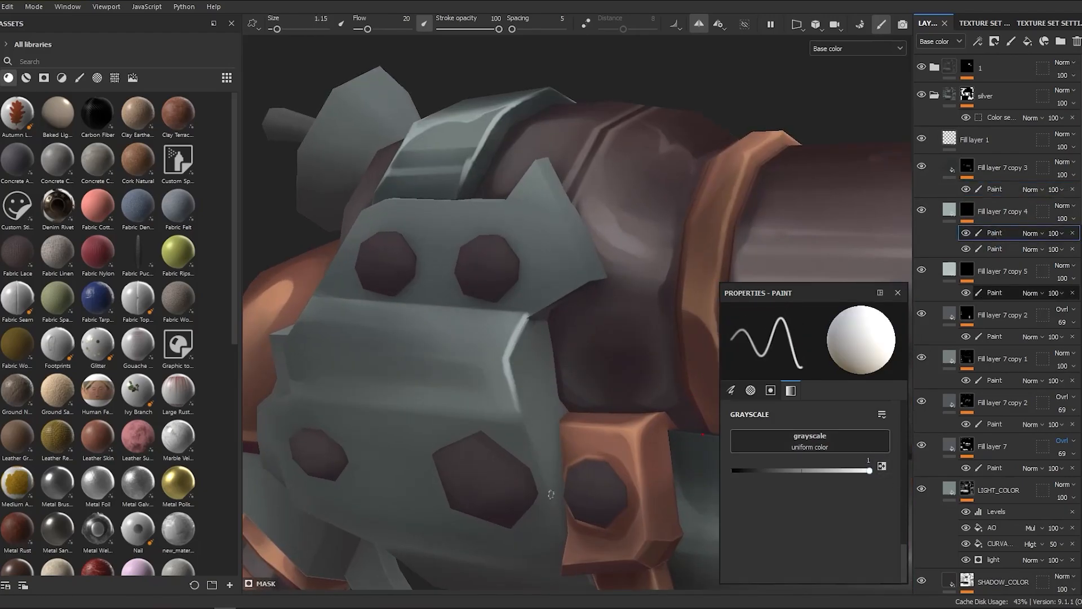
alt+drag(550, 494, 500, 377)
mouse_move(490, 338)
mouse_down()
mouse_move(530, 468)
mouse_move(565, 340)
mouse_move(551, 300)
mouse_move(563, 338)
mouse_up()
alt+right_drag(563, 338, 599, 316)
mouse_move(599, 316)
alt+mouse_down()
mouse_move(563, 344)
mouse_move(473, 342)
alt+mouse_up()
ctrl+right_drag(498, 340, 517, 340)
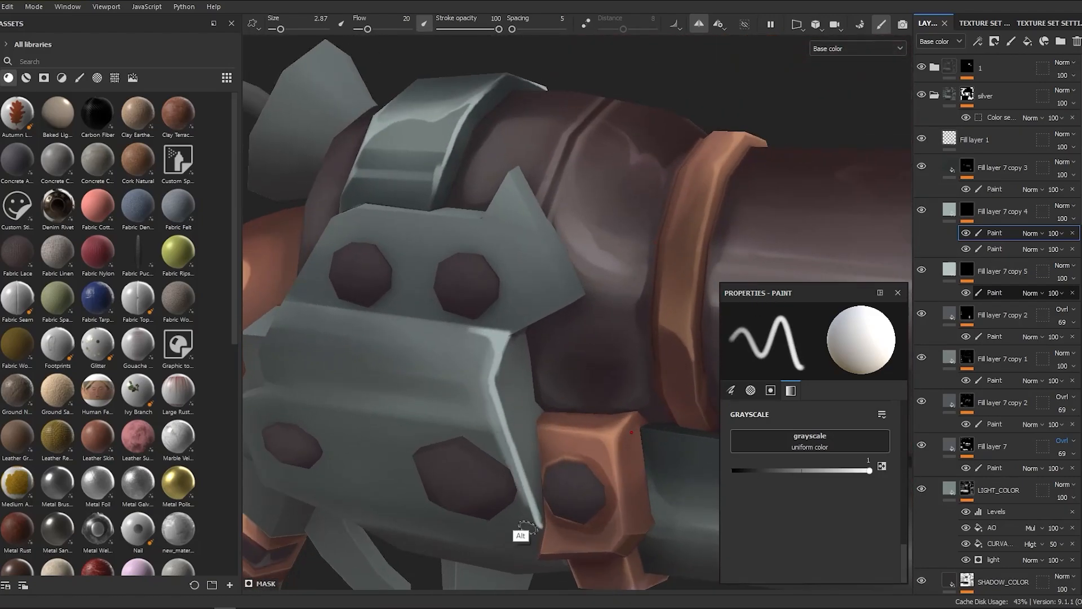
Step: Soften and thin the side plate's edge highlight with black mask strokes at sizes 4.05 and 1.67
alt+drag(527, 528, 519, 473)
ctrl+right_drag(477, 257, 496, 257)
key(x)
alt+drag(527, 489, 537, 534)
ctrl+right_drag(508, 320, 523, 320)
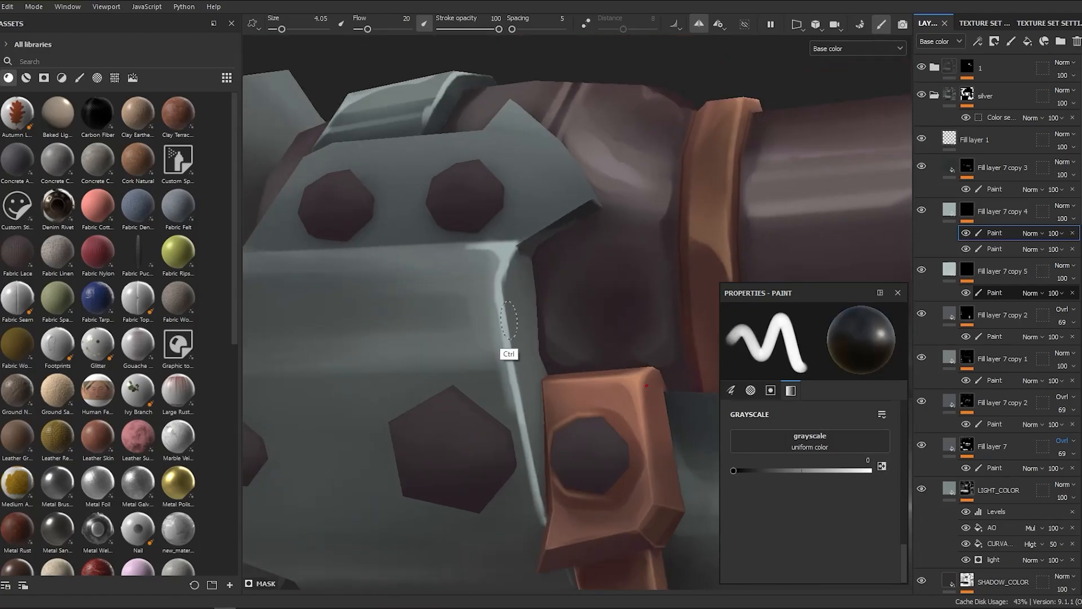
alt+drag(518, 454, 635, 318)
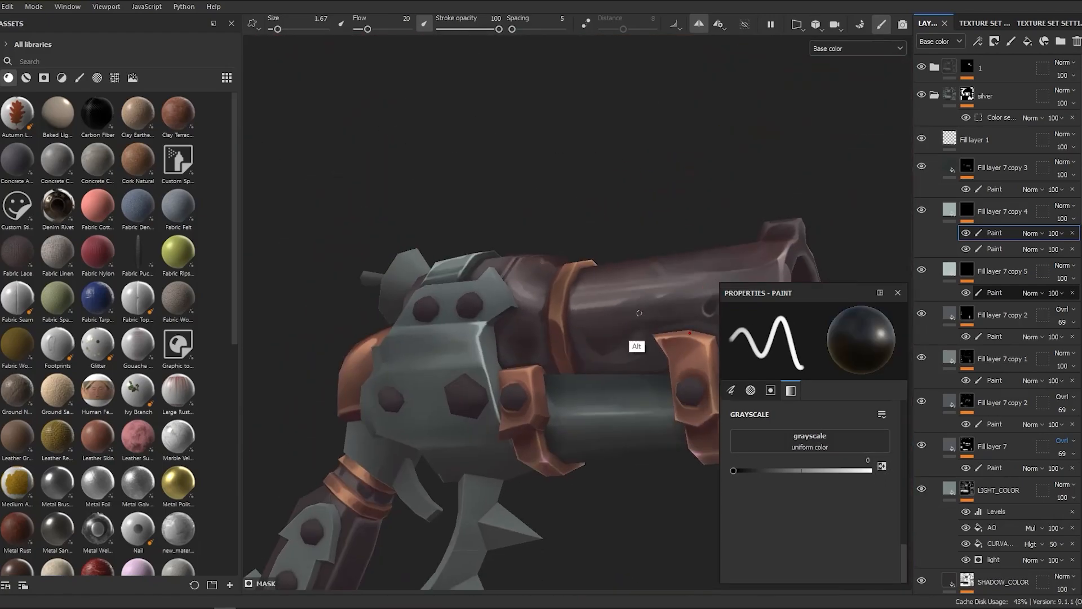
alt+right_drag(635, 318, 533, 352)
mouse_move(533, 351)
alt+mouse_down()
mouse_move(534, 325)
mouse_move(575, 341)
alt+mouse_up()
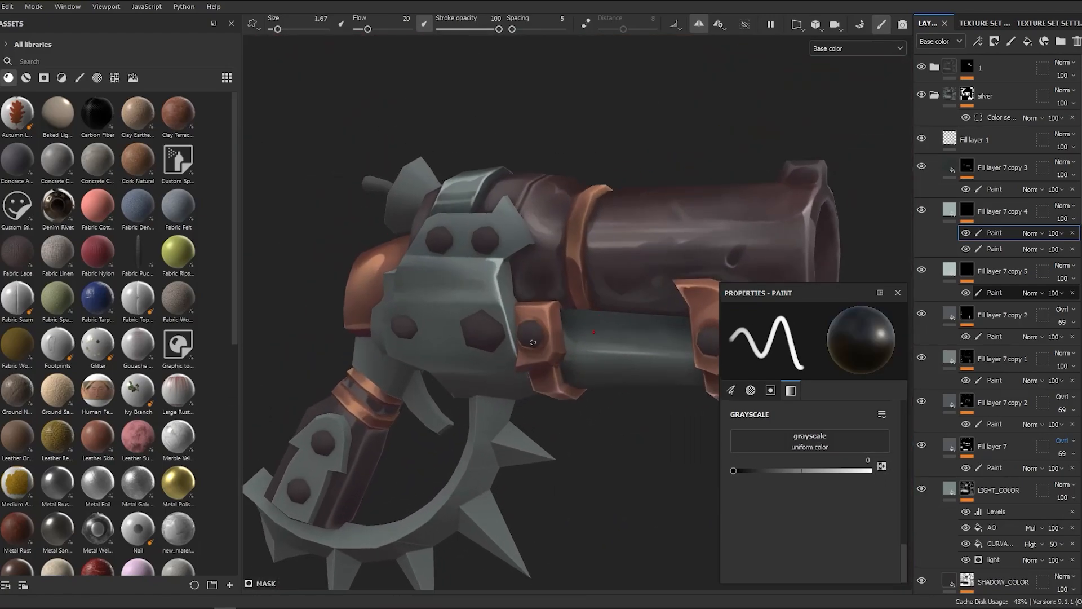
key(x)
alt+right_drag(575, 341, 534, 418)
alt+middle_drag(523, 343, 537, 340)
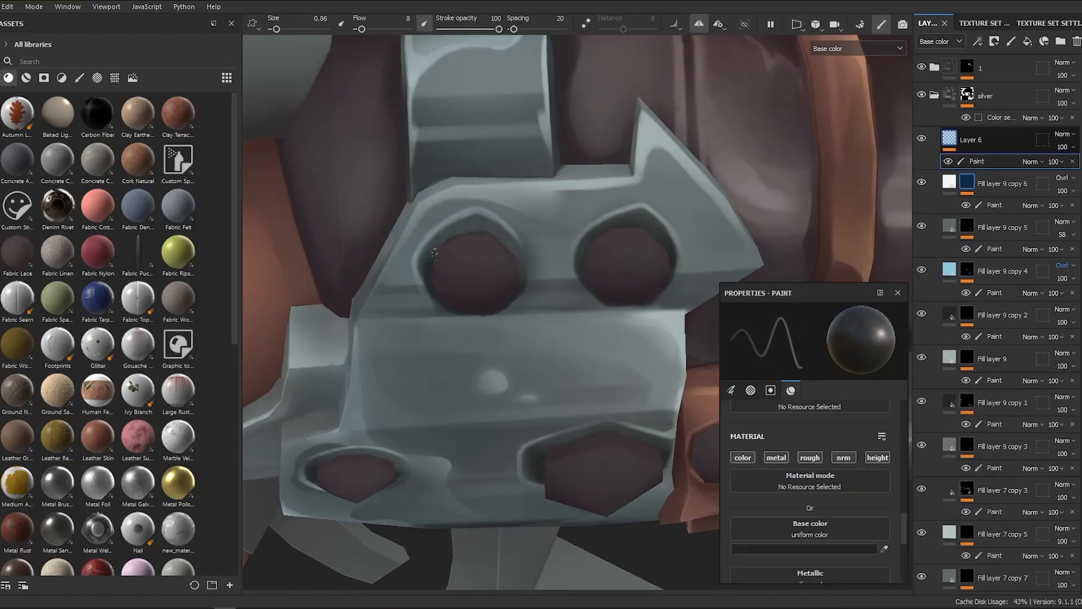
Step: Refine the shading around the side plate's rivets on Layer 6 at size 0.86 to 1.72 and flow 8, and save the project
scroll(514, 248, up, 3)
mouse_move(514, 247)
alt+mouse_down()
mouse_move(528, 205)
mouse_move(536, 231)
alt+mouse_up()
mouse_move(535, 231)
ctrl+right_down()
mouse_move(549, 231)
mouse_move(507, 367)
ctrl+right_up()
mouse_move(508, 366)
alt+mouse_down()
mouse_move(598, 393)
mouse_move(592, 413)
alt+mouse_up()
alt+right_drag(592, 414, 597, 366)
key(ctrl+s)
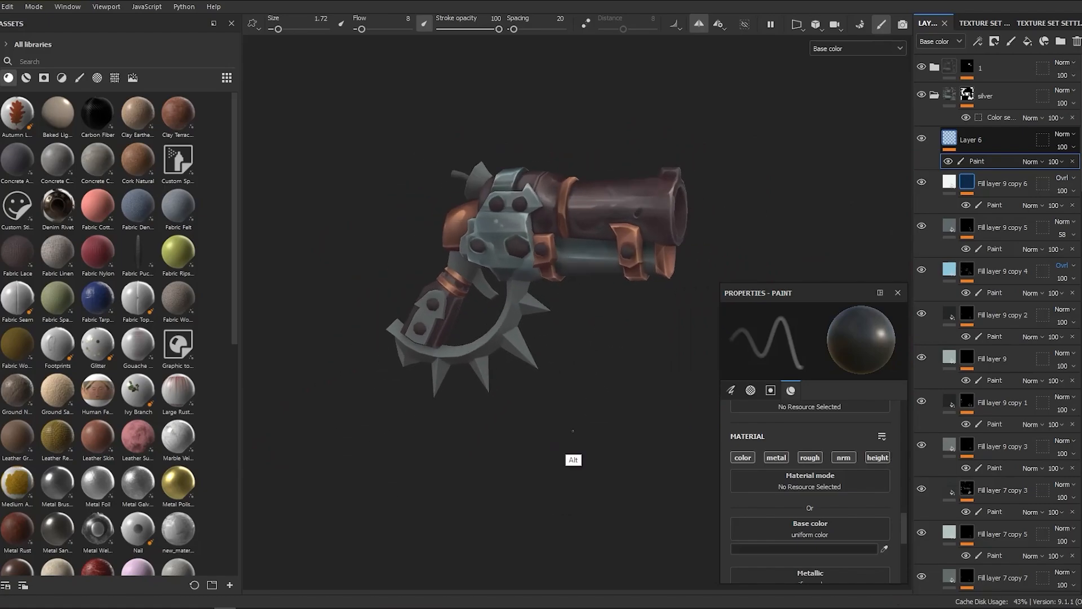
right_click(979, 139)
click(980, 160)
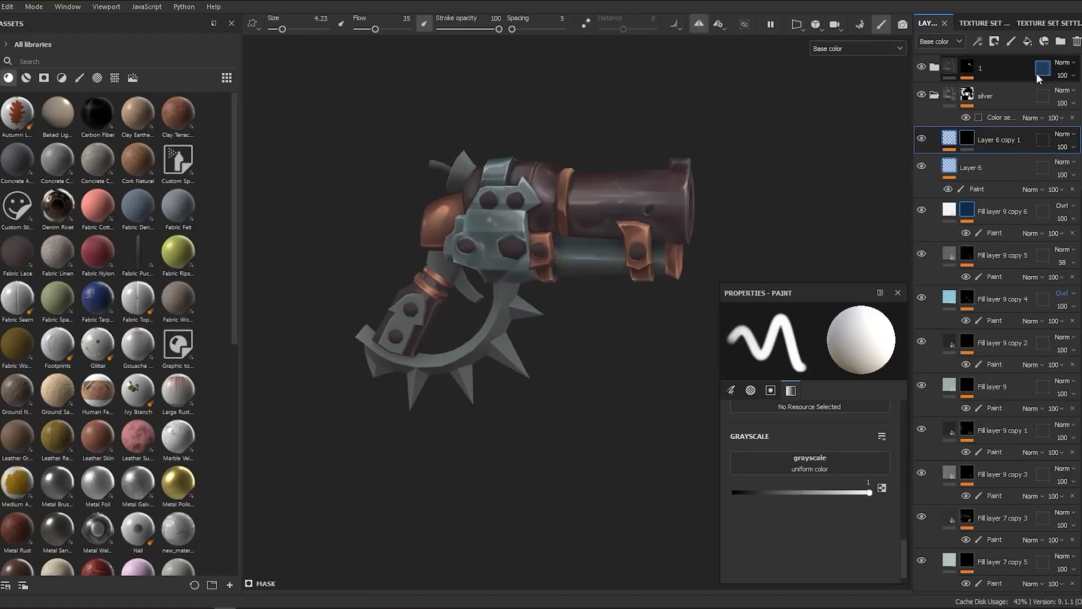
key(Delete)
Step: Add a fill layer with a painted black mask above Layer 6 and sample its brown base color from the pistol
click(1028, 42)
right_click(954, 138)
click(979, 160)
click(969, 516)
click(949, 139)
click(803, 490)
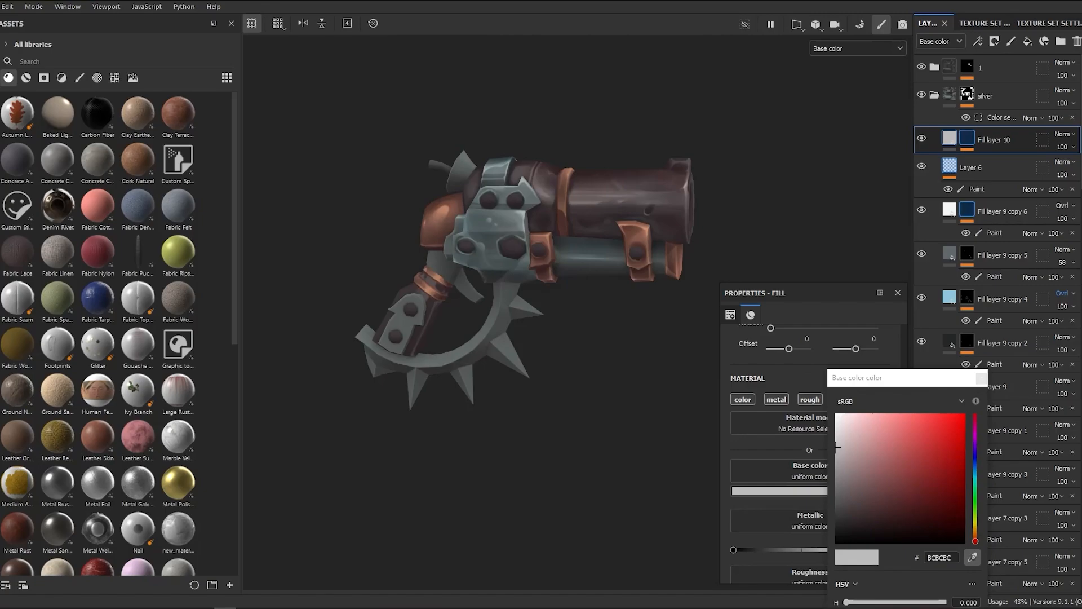
click(538, 186)
click(967, 138)
Step: Paint a test rust stroke above the large lower rivet and darken Fill layer 10's base color to 3D2E29
alt+right_drag(509, 272, 502, 269)
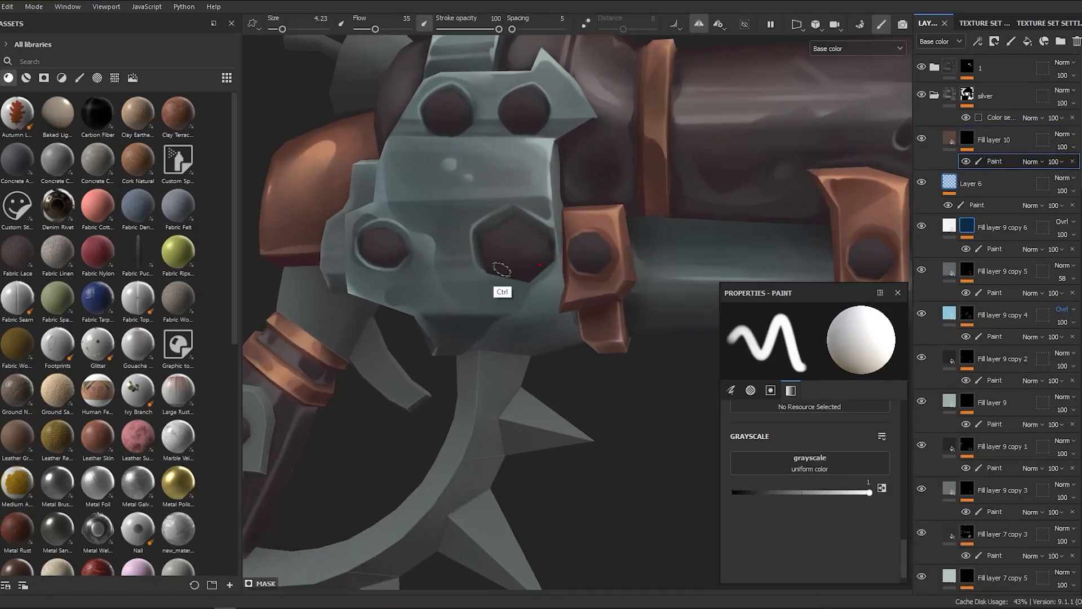
drag(485, 230, 520, 203)
click(949, 138)
click(831, 490)
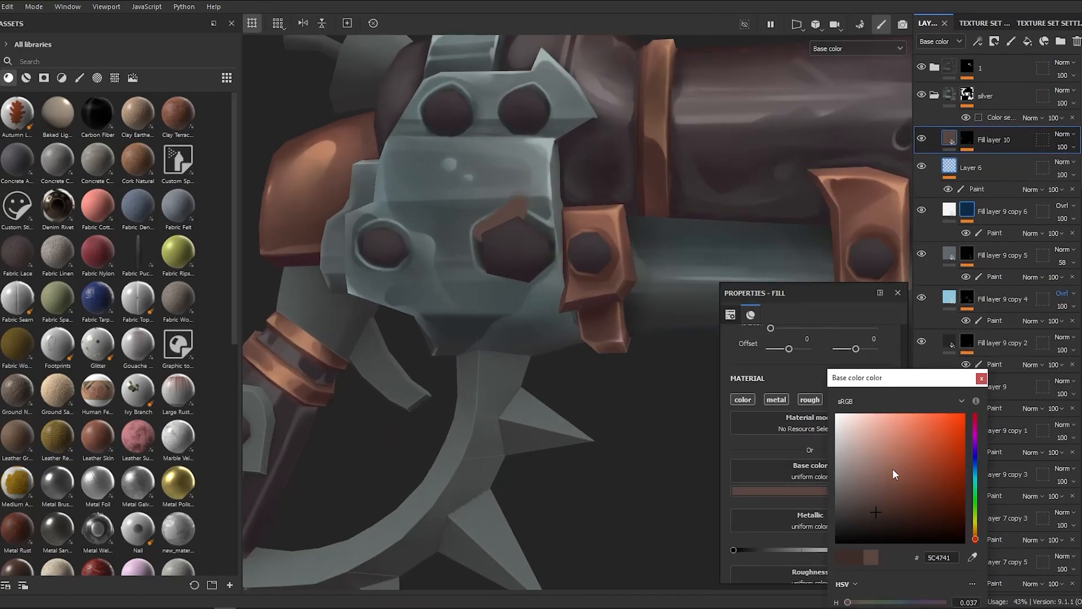
alt+right_drag(766, 265, 713, 277)
alt+drag(714, 277, 670, 285)
Step: Reset Fill layer 10 with a fresh black mask and add a paint effect to it
click(966, 138)
click(997, 163)
mouse_move(518, 428)
alt+mouse_down()
mouse_move(582, 441)
mouse_move(573, 450)
mouse_move(553, 361)
alt+mouse_up()
right_click(950, 132)
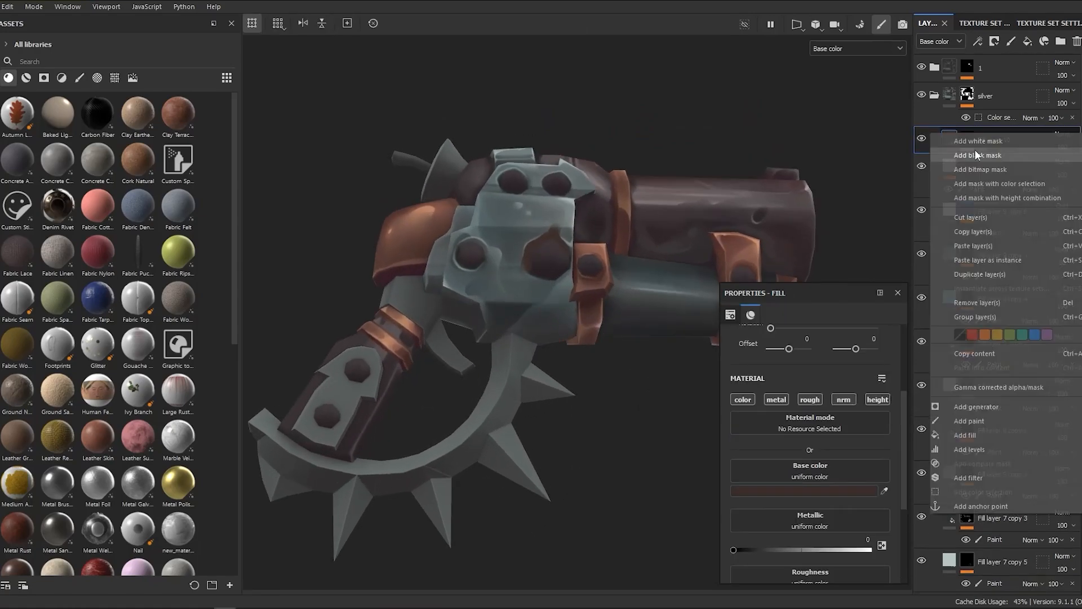
click(976, 153)
right_click(967, 138)
click(976, 398)
Step: Paint rust beneath the side plate's two lower rivets on Fill layer 10's mask at size 2.89 and flow 35
alt+drag(586, 321, 574, 340)
click(538, 280)
ctrl+right_drag(554, 281, 538, 280)
alt+drag(553, 281, 619, 367)
alt+right_drag(619, 366, 445, 284)
drag(444, 284, 467, 299)
alt+drag(467, 299, 507, 383)
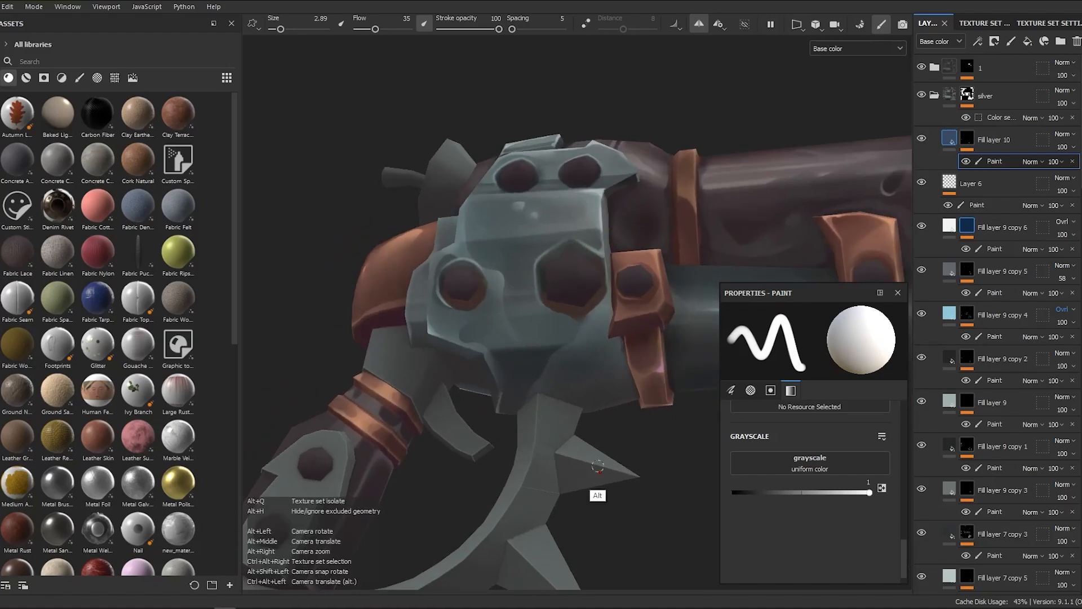
alt+right_drag(597, 495, 611, 276)
alt+drag(611, 276, 590, 368)
Step: Try Overlay blending and the lighter base color A77567 on Fill layer 10
click(950, 137)
click(869, 491)
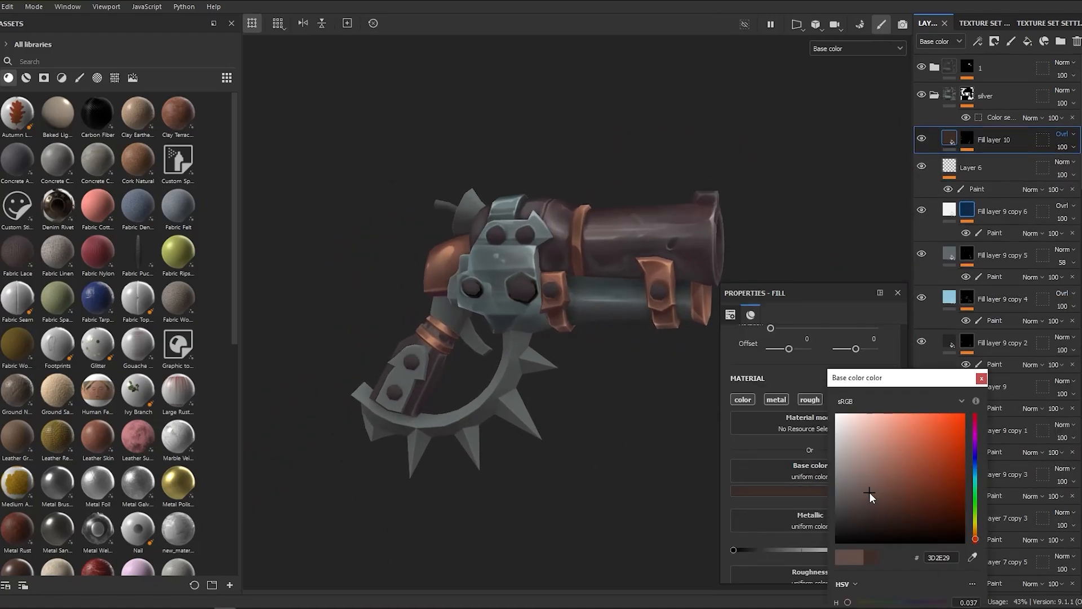
alt+drag(539, 405, 530, 425)
alt+right_drag(549, 376, 482, 302)
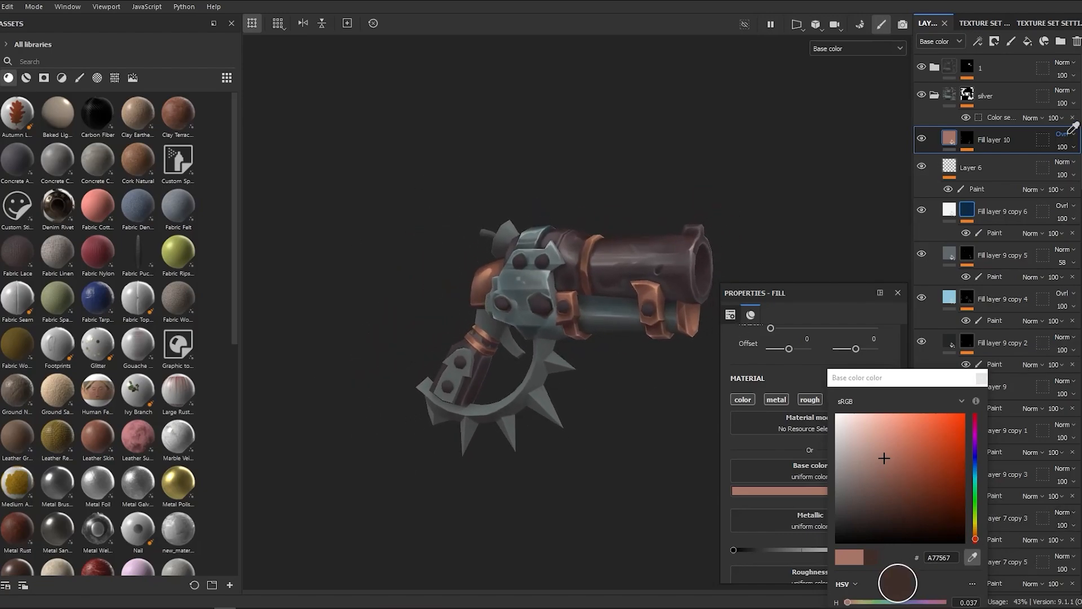
Step: Give Fill layer 10 a more saturated dark red-brown base color and paint softer rust below the lower rivets at size 4.41
click(878, 512)
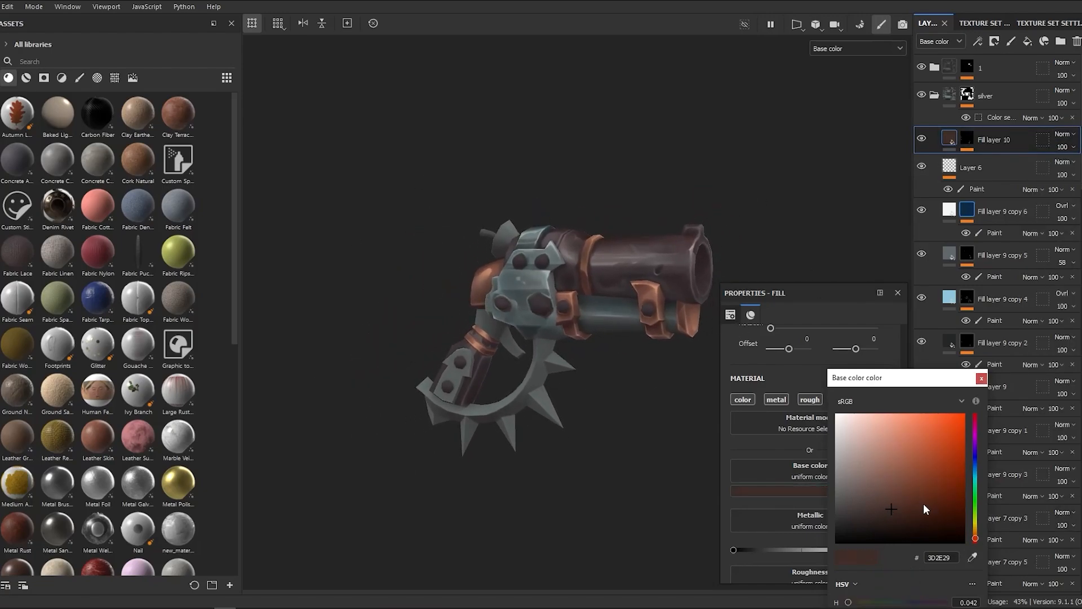
click(967, 140)
alt+right_drag(440, 313, 493, 367)
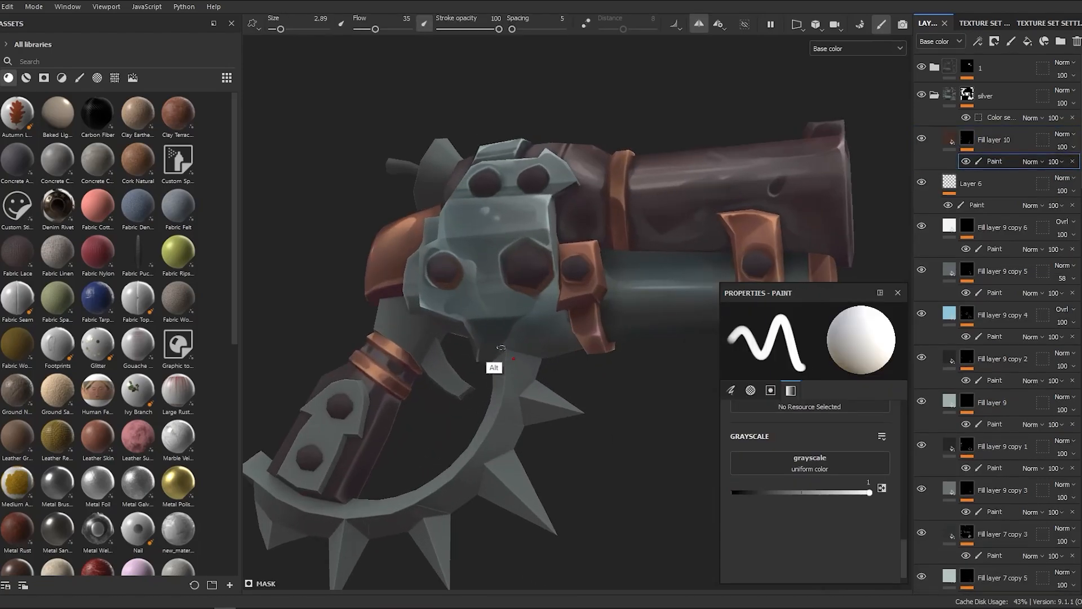
alt+drag(493, 367, 505, 333)
alt+drag(481, 254, 541, 251)
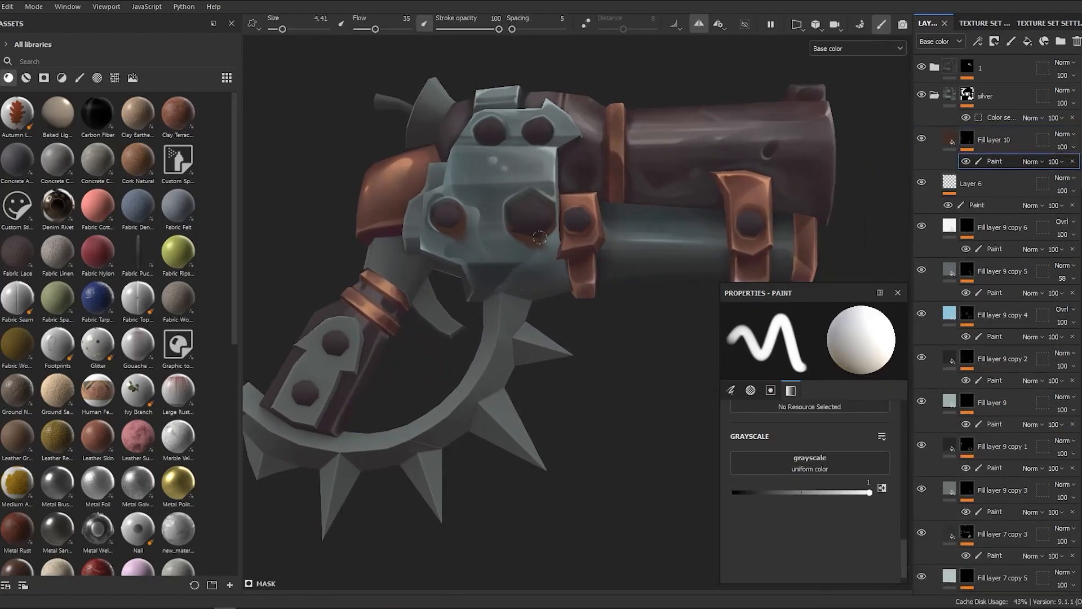
alt+right_drag(555, 237, 565, 387)
alt+drag(565, 387, 482, 350)
alt+right_drag(482, 350, 541, 316)
Step: Hide the existing paint effect on Fill layer 10's mask and add a new paint effect above it for repainting the rust
drag(953, 141, 965, 480)
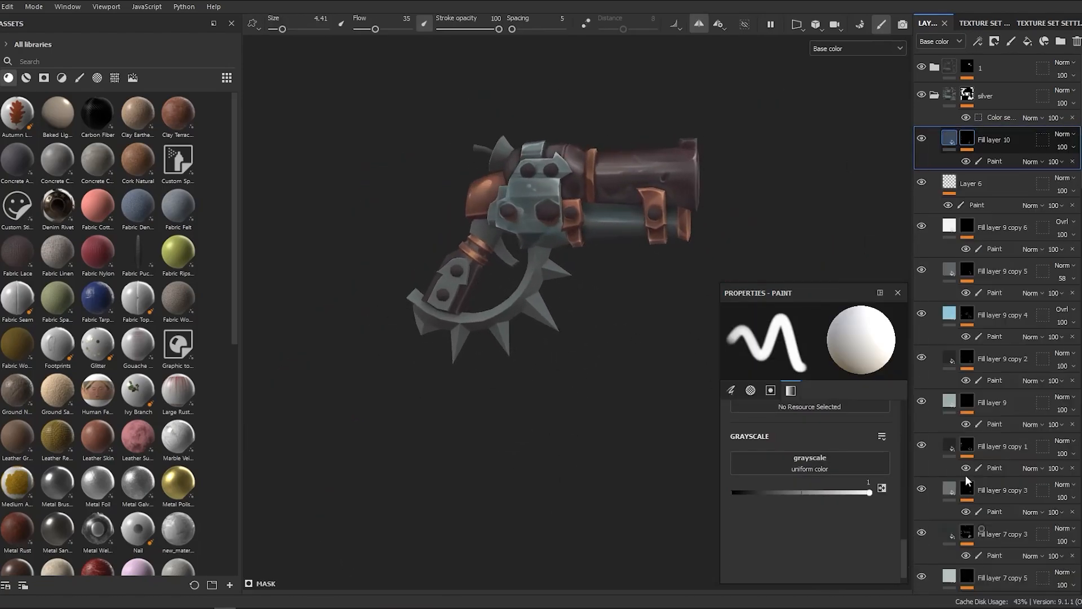
click(966, 161)
alt+right_drag(542, 217, 609, 186)
alt+drag(558, 237, 566, 231)
drag(466, 217, 486, 229)
mouse_move(555, 231)
alt+mouse_down()
mouse_move(579, 219)
mouse_move(558, 223)
alt+mouse_up()
alt+drag(563, 221, 628, 185)
drag(592, 221, 566, 237)
mouse_move(569, 237)
alt+right_down()
mouse_move(603, 401)
mouse_move(522, 482)
alt+right_up()
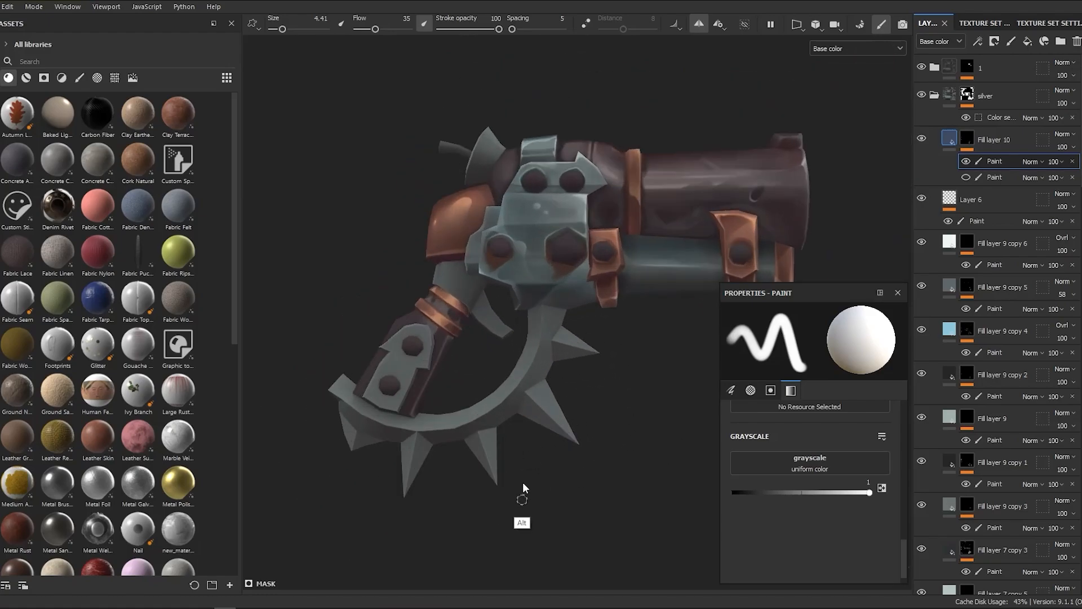
Step: Paint tapered rust streaks beneath the two lower rivets with white at size 2.38 and flow 35
alt+right_drag(576, 313, 606, 270)
ctrl+right_drag(606, 270, 581, 270)
alt+drag(581, 271, 543, 296)
alt+middle_drag(543, 296, 592, 280)
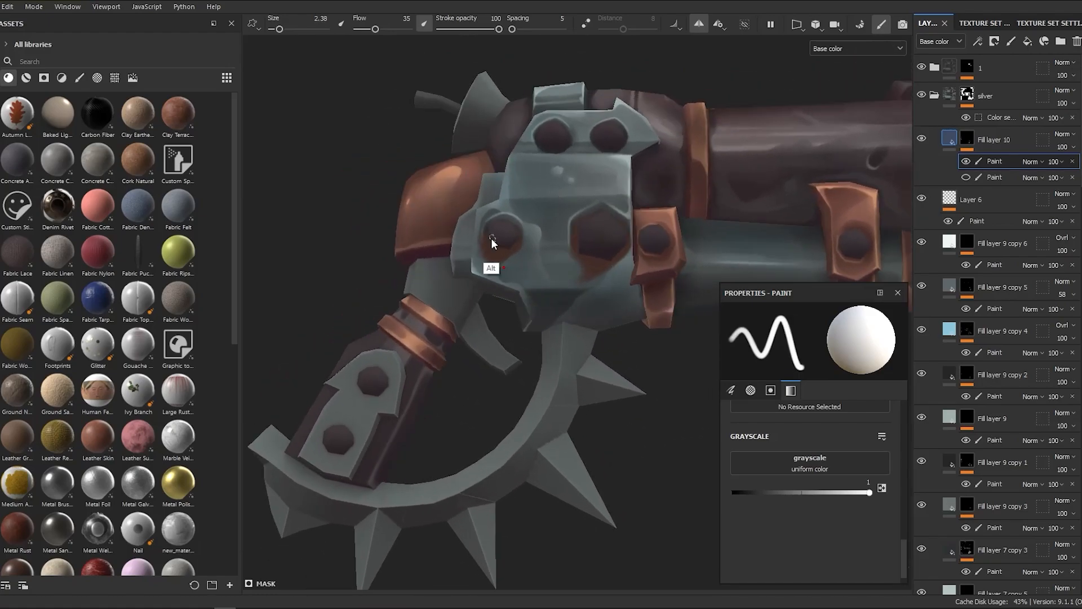
alt+drag(515, 299, 611, 330)
Step: Trim the lower rivets' rust streaks with black at size 2.38 and blend them with a size 17 brush at flow 16
key(x)
alt+drag(552, 294, 527, 243)
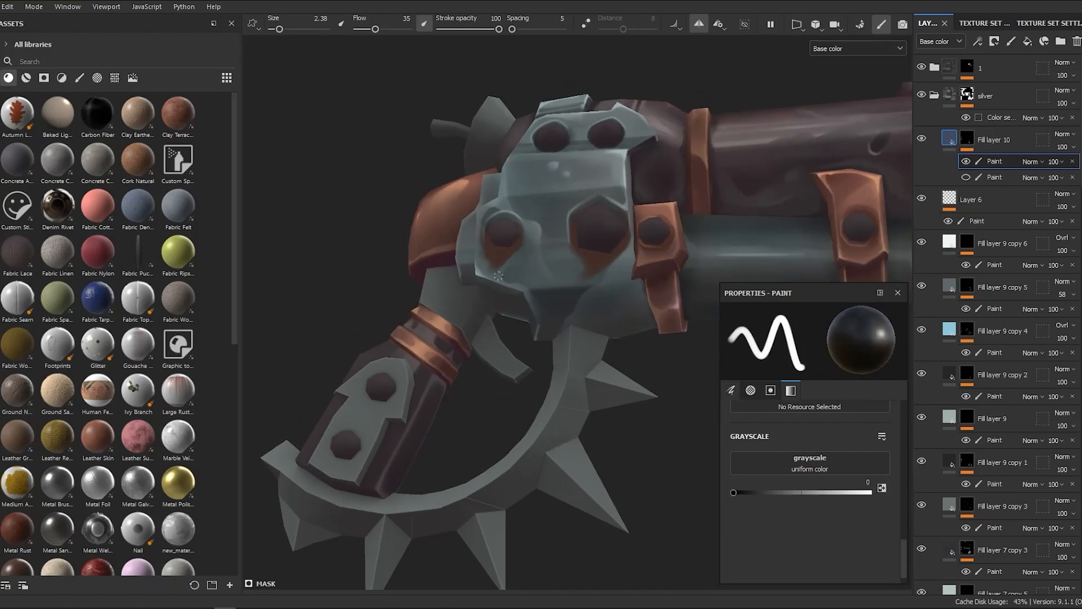
mouse_move(582, 281)
alt+right_down()
mouse_move(586, 366)
mouse_move(542, 417)
alt+right_up()
ctrl+right_drag(546, 257, 571, 260)
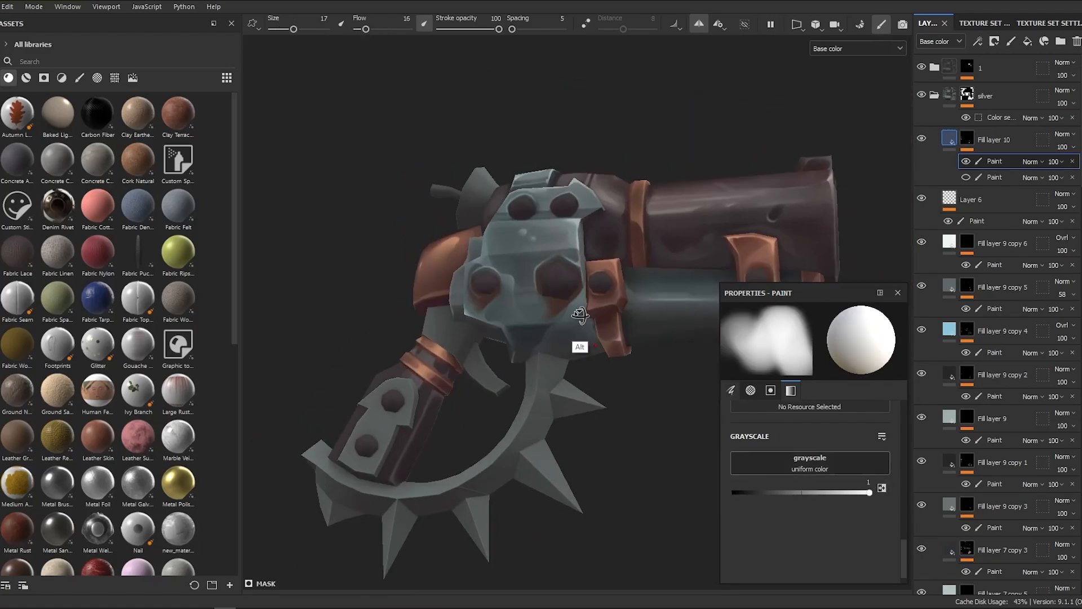
Step: Build up the lower rivets' rust at size 3.94 and start rust beneath the upper rivets at size 2.64
scroll(448, 332, up, 3)
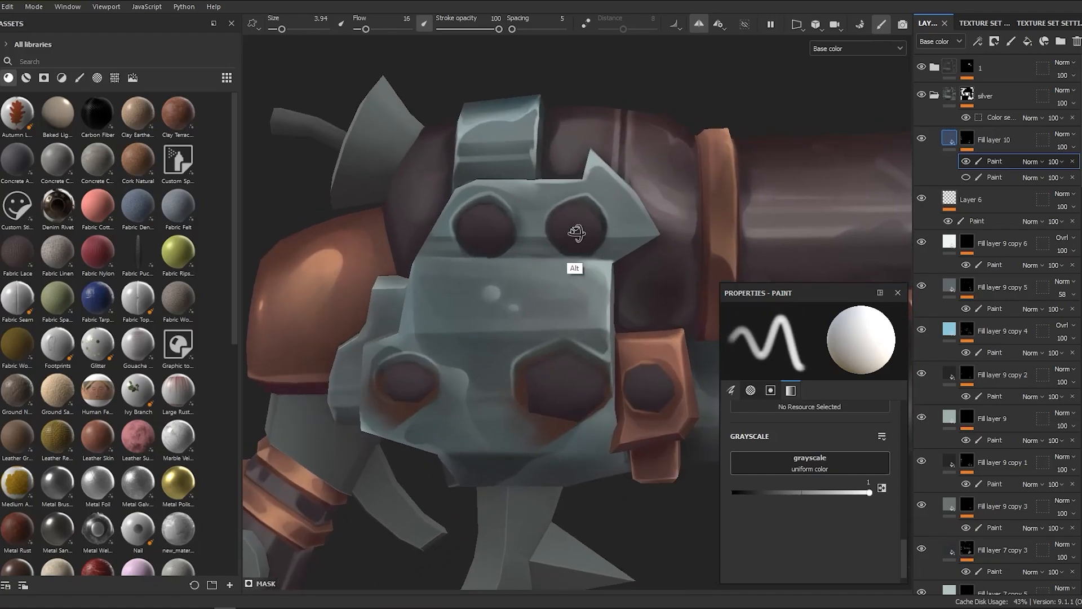
mouse_move(579, 230)
alt+mouse_down()
mouse_move(646, 214)
mouse_move(625, 370)
mouse_move(561, 338)
alt+mouse_up()
scroll(626, 370, down, 5)
scroll(494, 421, up, 5)
mouse_move(494, 421)
alt+mouse_down()
mouse_move(512, 306)
mouse_move(496, 272)
mouse_move(563, 312)
alt+mouse_up()
scroll(563, 312, down, 3)
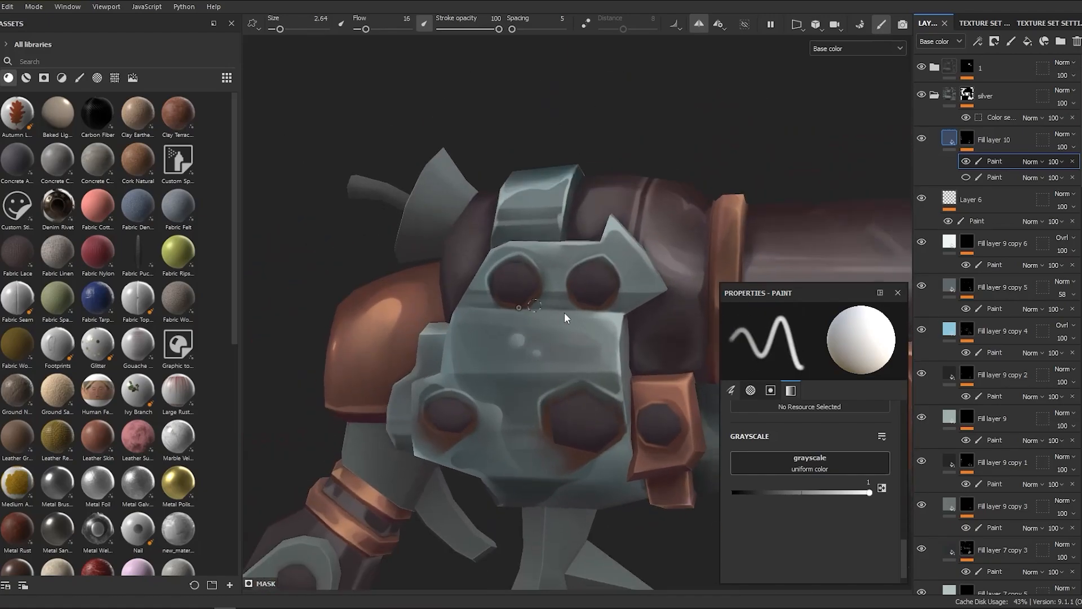
Step: Spread rust along the crease beneath the two upper rivets and trim its edges with black at size 3.31
scroll(563, 313, up, 3)
ctrl+right_drag(532, 302, 509, 300)
key(x)
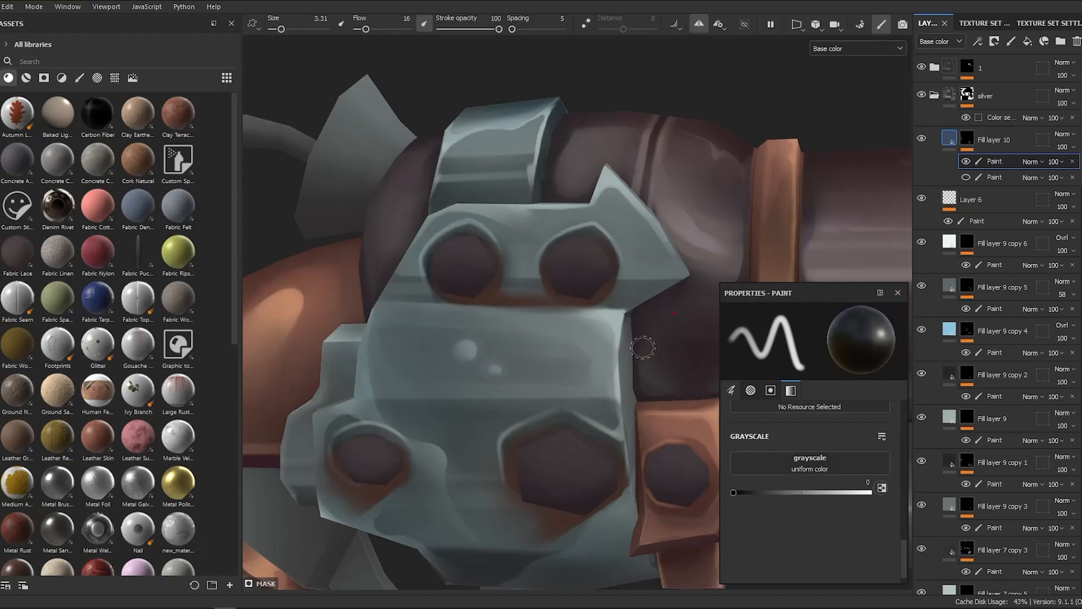
shift+click(589, 313)
alt+right_drag(589, 316, 652, 371)
Step: Softly blend the rust beneath the upper rivets with white at size 7.63 and flow 14
key(x)
alt+middle_drag(652, 372, 607, 304)
ctrl+right_drag(591, 299, 615, 298)
ctrl+drag(614, 298, 590, 298)
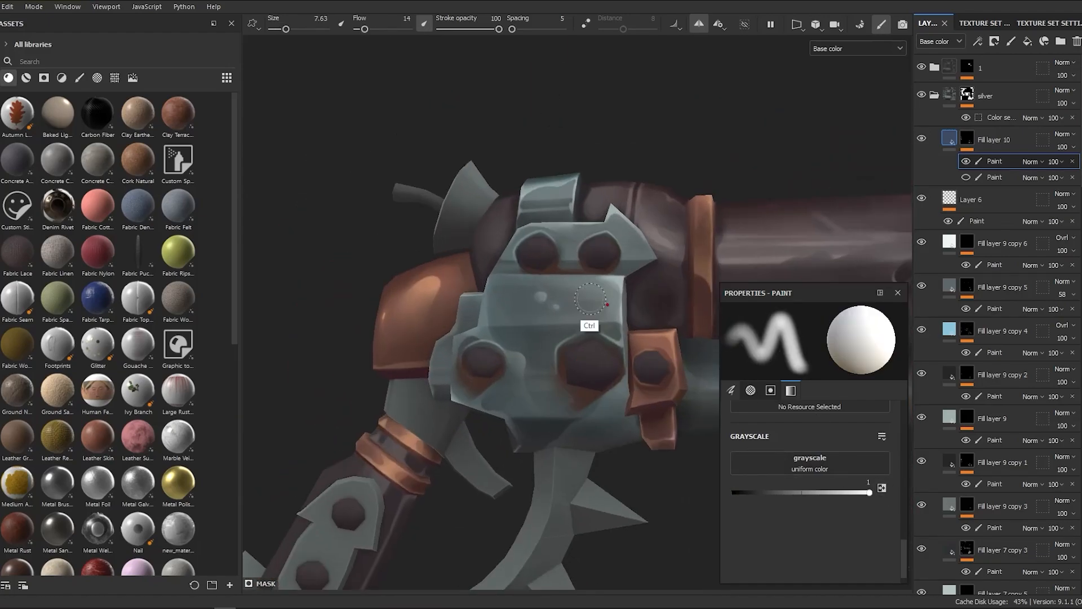
Step: Fade the rust around the side plate's rivets with black at size 21.94 and check the whole pistol
scroll(629, 413, down, 3)
click(880, 488)
alt+right_drag(570, 283, 541, 306)
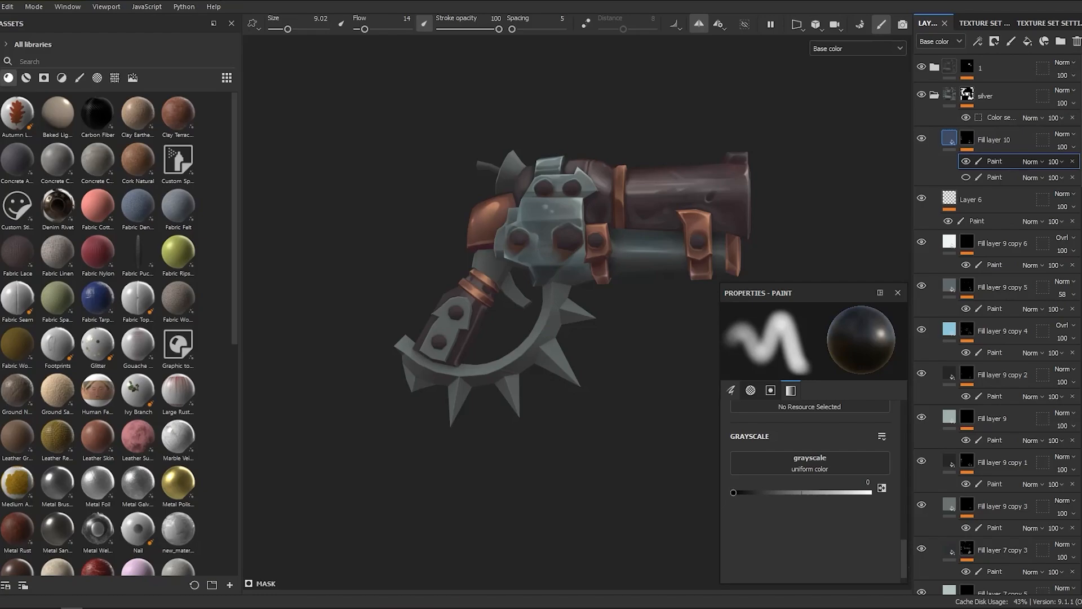
ctrl+right_drag(507, 242, 543, 237)
alt+right_drag(637, 328, 602, 342)
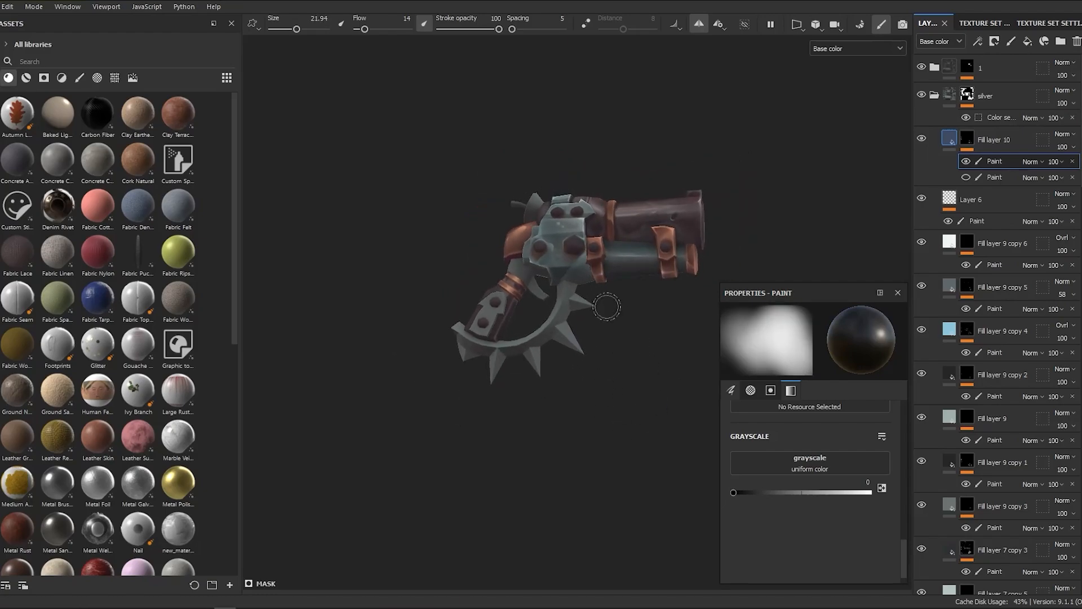
alt+drag(606, 307, 580, 320)
key(x)
alt+drag(596, 361, 627, 415)
alt+middle_drag(628, 416, 586, 384)
Step: Duplicate Fill layer 10 and paint a patch on the copy's mask beside the copper bracket on the lower barrel
click(965, 161)
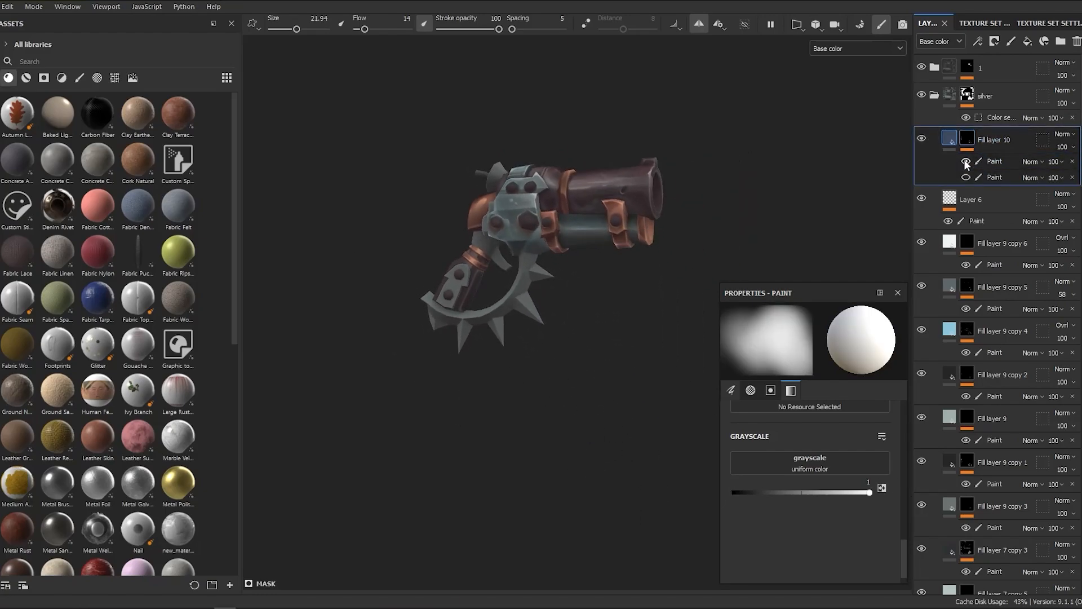
right_click(1006, 142)
click(975, 295)
alt+right_drag(597, 349, 603, 334)
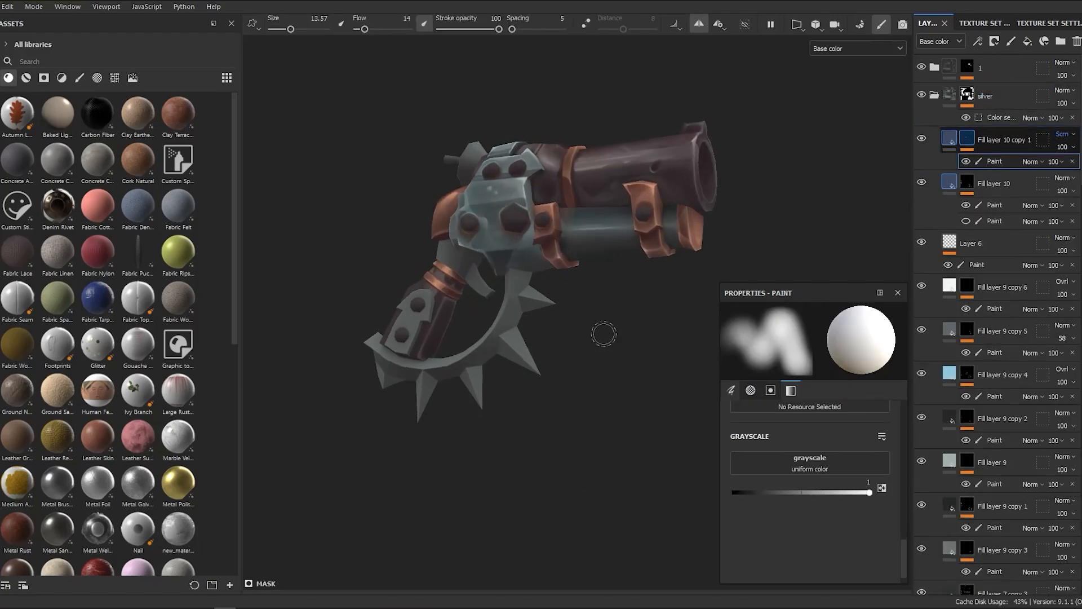
Step: Try several blending modes and the dark brown base color 301E19 on Fill layer 10 copy 1
click(1065, 134)
click(1050, 201)
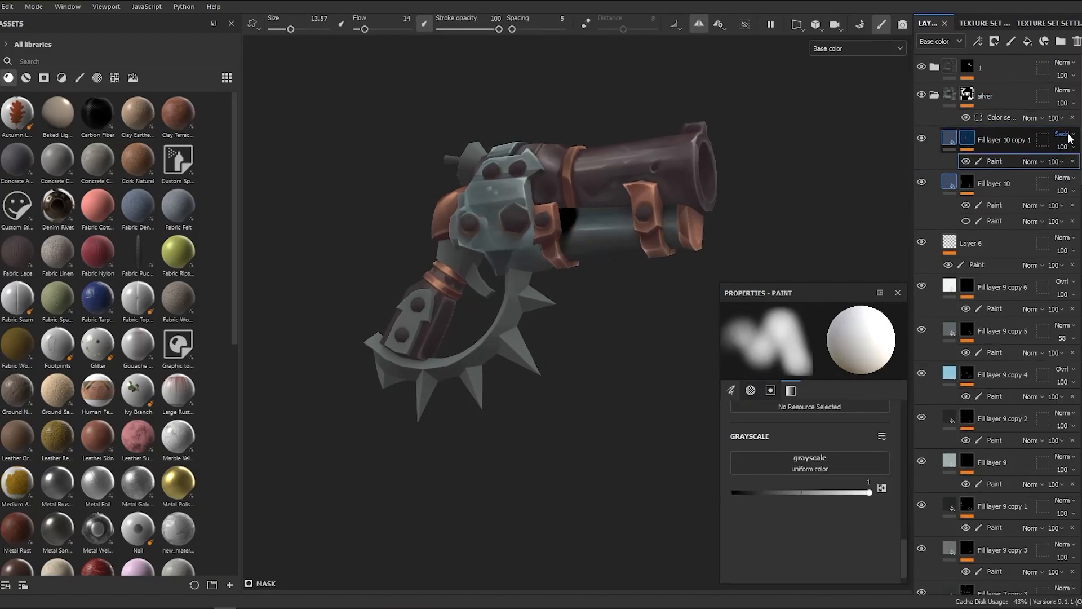
click(1048, 140)
click(783, 490)
click(938, 514)
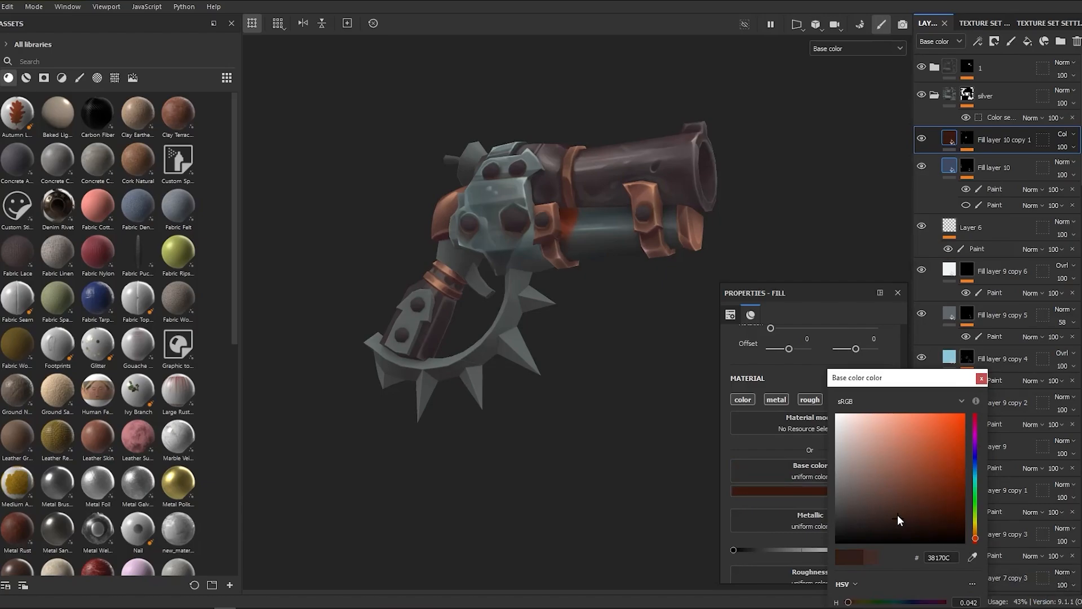
alt+drag(676, 405, 638, 410)
scroll(637, 411, down, 2)
click(1063, 135)
click(1052, 191)
scroll(1063, 135, down, 4)
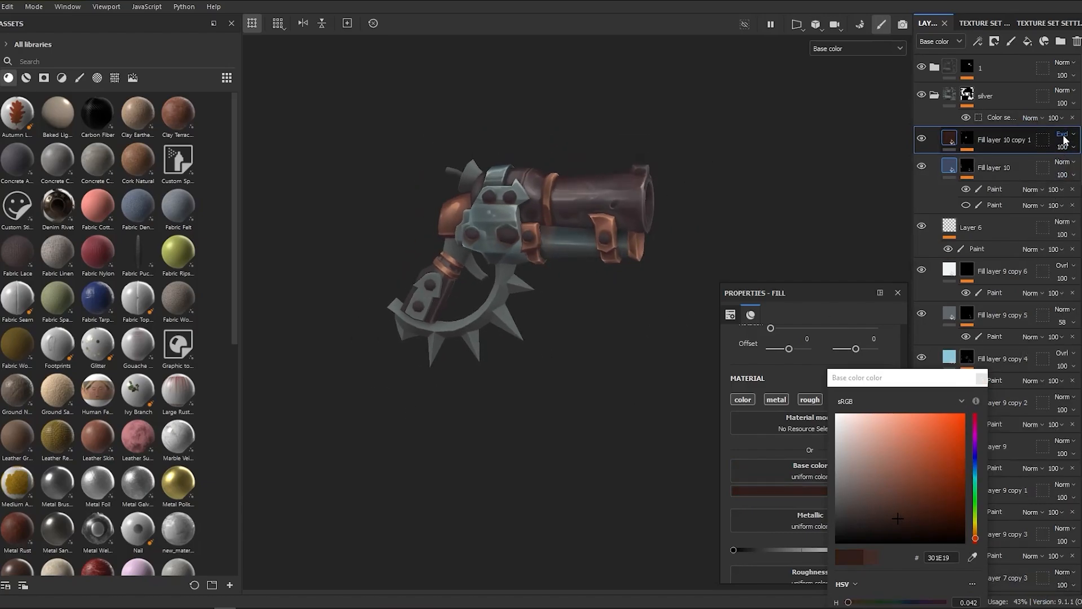
Step: Try Overlay blending with a bright orange base color on Fill layer 10 copy 1
click(1063, 136)
click(1046, 307)
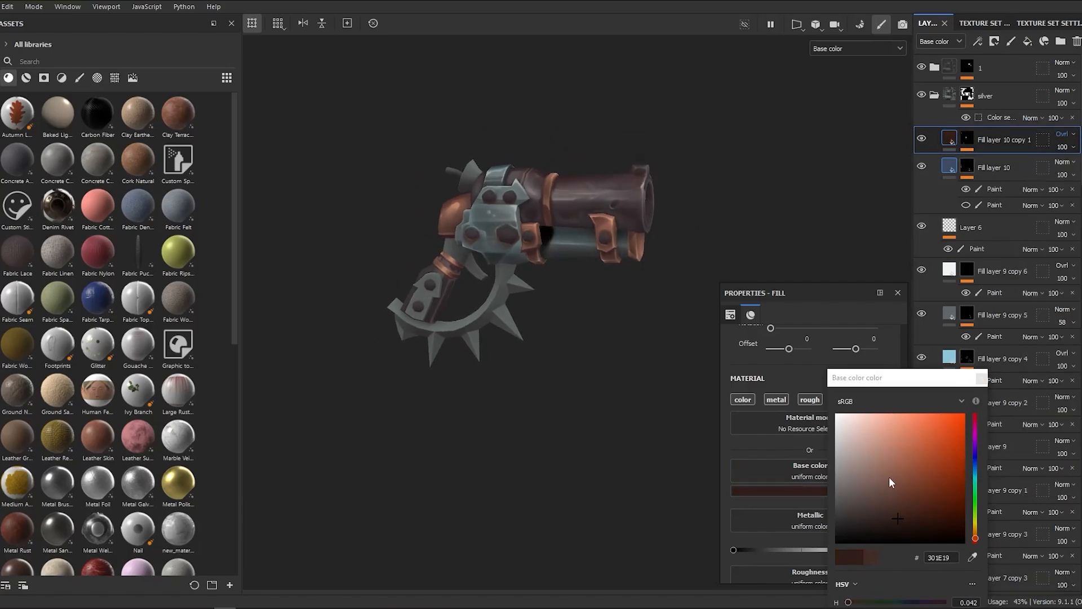
click(926, 415)
click(981, 378)
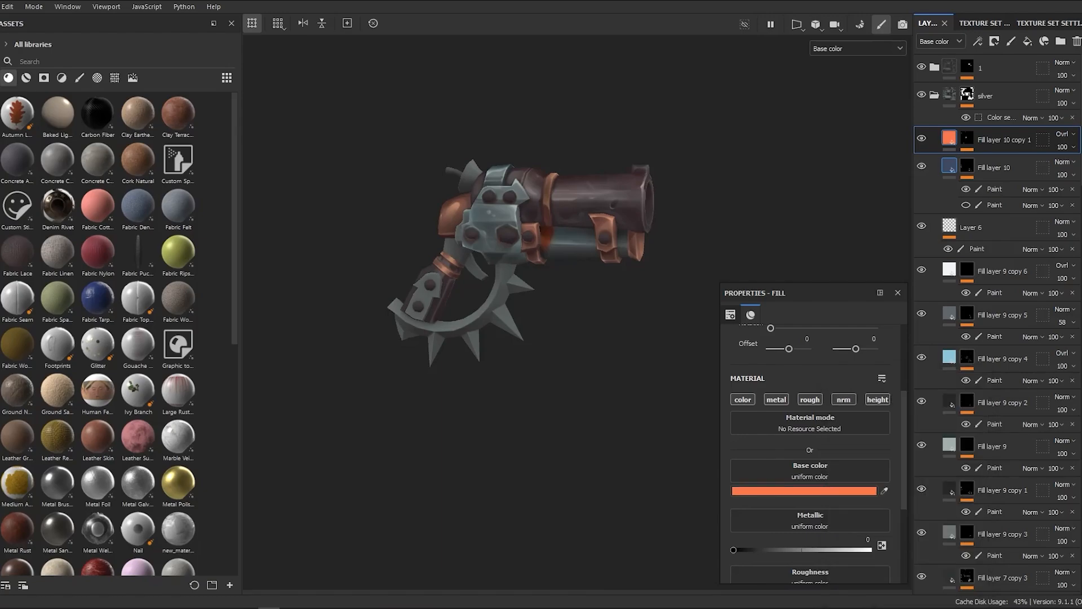
scroll(545, 432, up, 3)
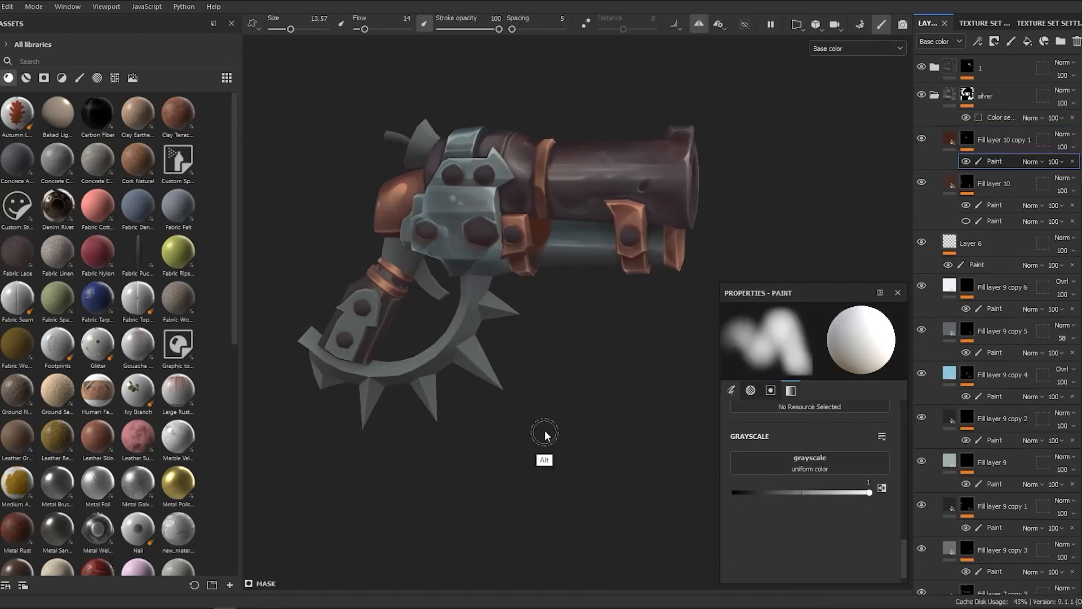
Step: Paint rust on the lower barrel between the two copper brackets with white, reducing the brush to size 3.56
alt+drag(544, 432, 575, 241)
scroll(574, 242, up, 2)
key(bracketleft)
key(bracketleft)
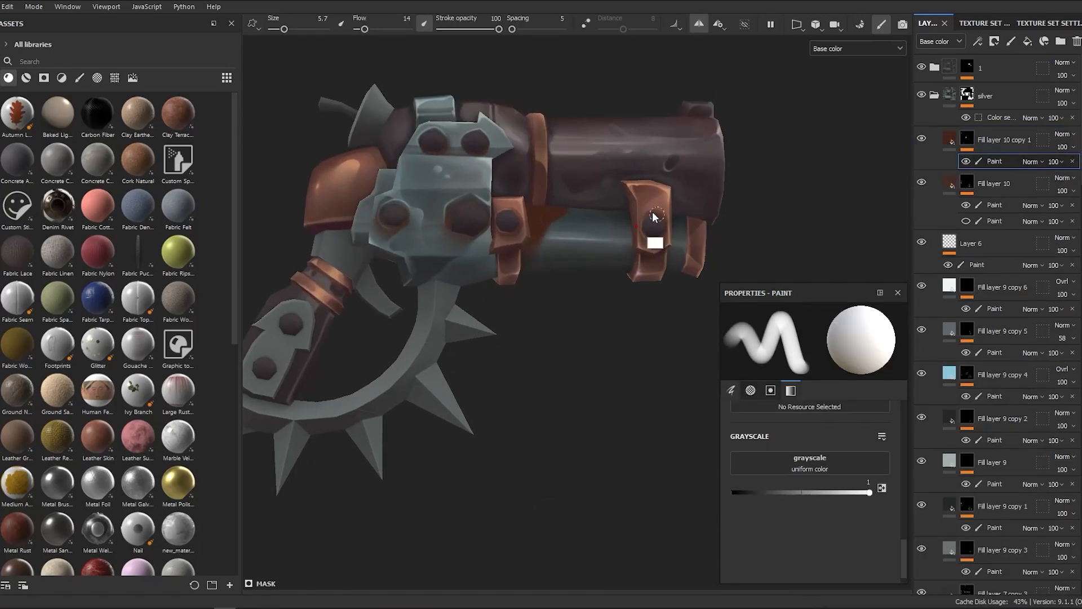
mouse_move(630, 268)
alt+mouse_down()
mouse_move(599, 218)
mouse_move(608, 206)
alt+mouse_up()
ctrl+right_drag(623, 206, 609, 206)
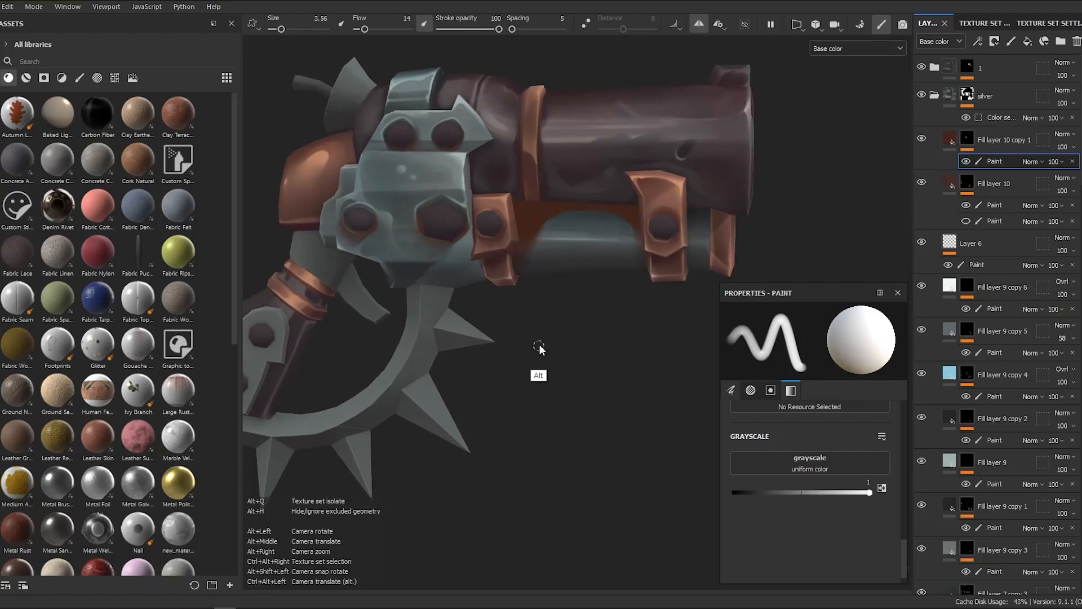
Step: Extend the rust along the lower barrel under the main barrel and past the front bracket at size 6.1
alt+drag(541, 350, 511, 233)
ctrl+right_drag(511, 233, 523, 233)
drag(523, 232, 527, 271)
mouse_move(530, 281)
alt+mouse_down()
mouse_move(560, 326)
mouse_move(623, 374)
mouse_move(507, 372)
mouse_move(580, 316)
mouse_move(607, 343)
alt+mouse_up()
scroll(498, 385, down, 3)
scroll(606, 342, up, 1)
ctrl+right_drag(620, 204, 608, 204)
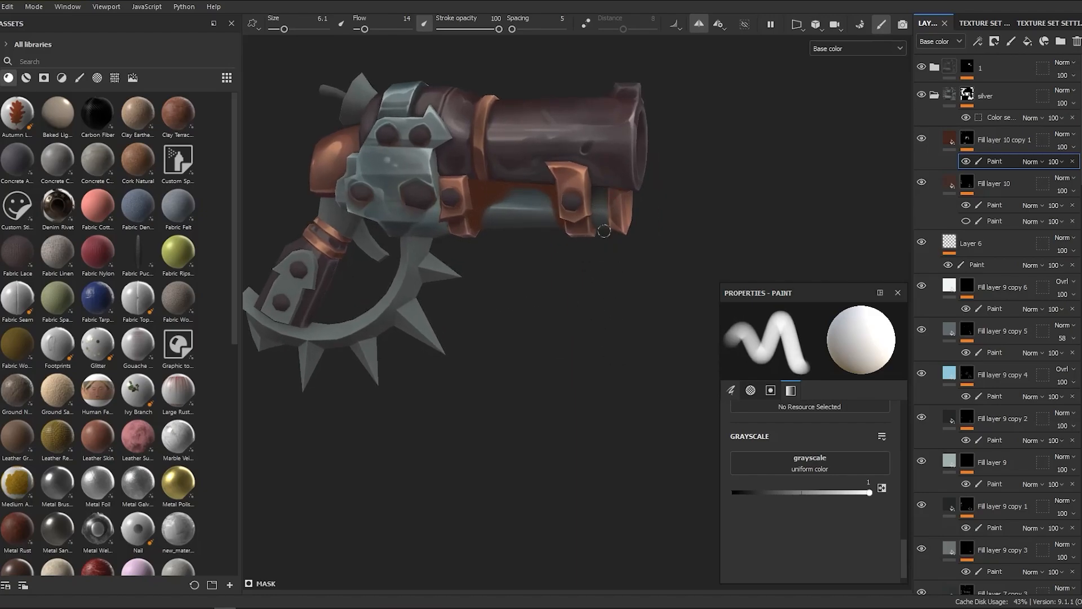
mouse_move(599, 278)
alt+mouse_down()
mouse_move(603, 293)
mouse_move(562, 367)
mouse_move(599, 296)
mouse_move(663, 239)
mouse_move(539, 350)
alt+mouse_up()
scroll(538, 350, down, 2)
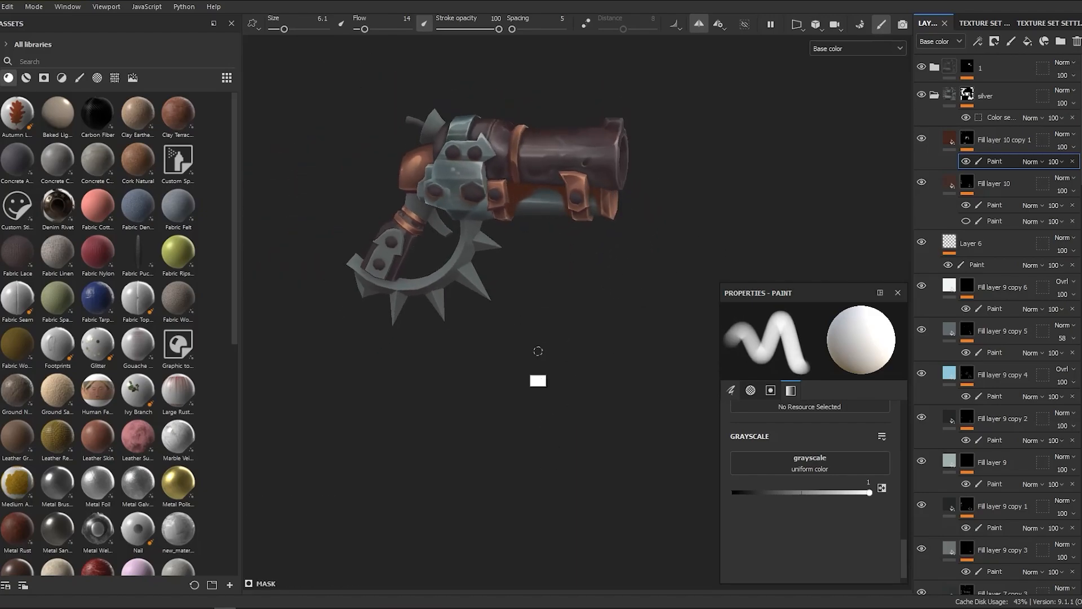
Step: Fade the lower barrel's rust with large black brushes of size 44.22 and 26.7, and compare the layer on and off
click(881, 490)
ctrl+right_drag(543, 240, 614, 240)
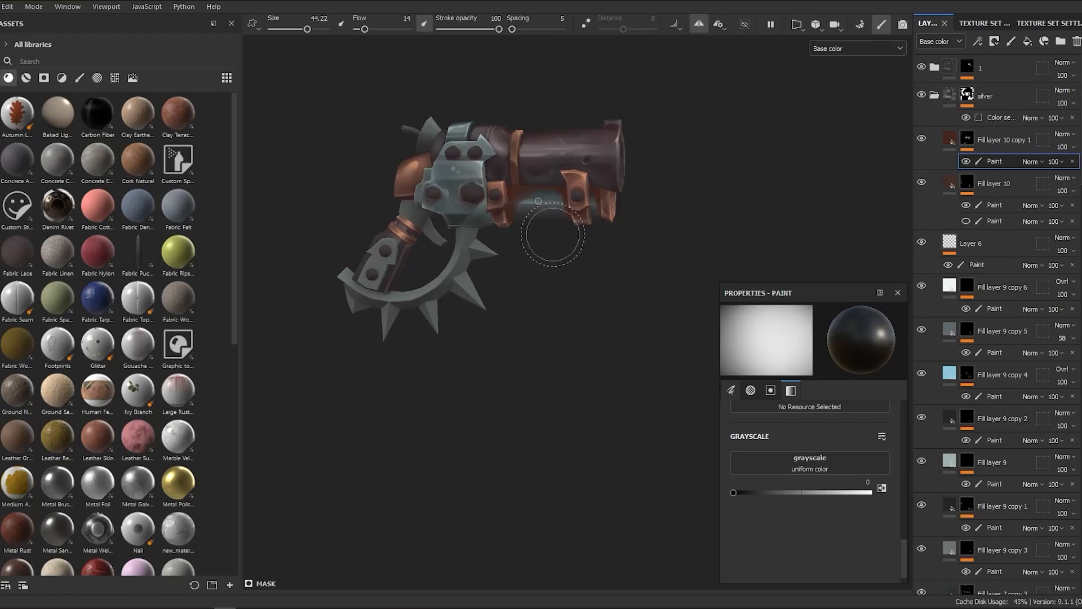
mouse_move(550, 239)
alt+mouse_down()
mouse_move(534, 186)
mouse_move(510, 191)
alt+mouse_up()
ctrl+right_drag(550, 260, 523, 261)
alt+drag(541, 239, 507, 234)
ctrl+right_drag(591, 188, 574, 187)
mouse_move(592, 187)
alt+mouse_down()
mouse_move(519, 231)
mouse_move(614, 194)
alt+mouse_up()
click(921, 139)
click(921, 139)
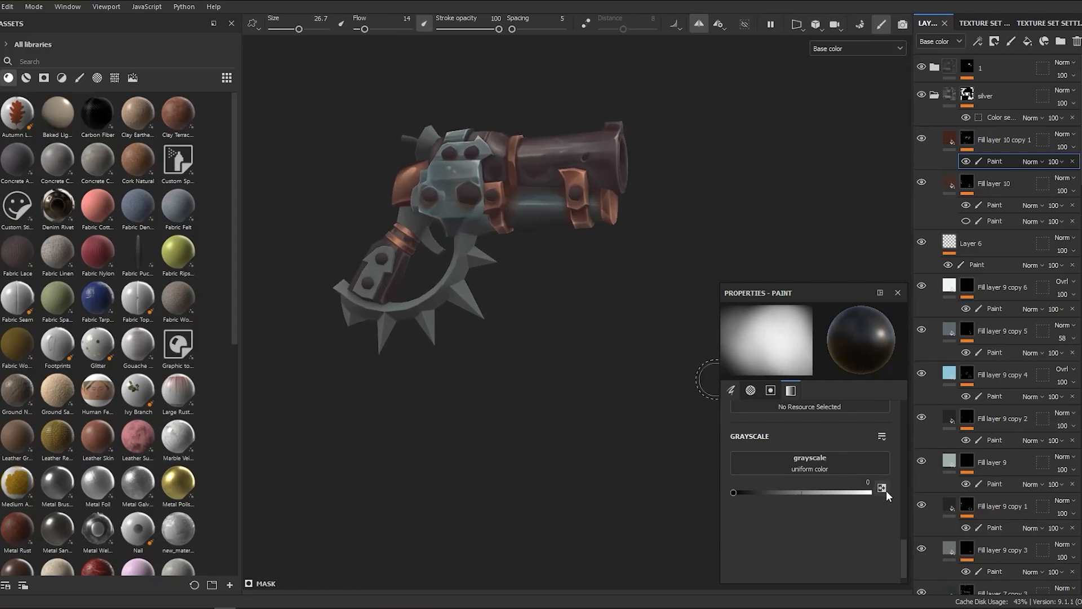
Step: Paint rust at the base of the silver band above the side plate and blend it with black at size 10.82
click(881, 488)
alt+right_drag(563, 225, 598, 196)
ctrl+right_drag(598, 196, 606, 196)
alt+drag(598, 196, 569, 208)
alt+right_drag(569, 208, 615, 198)
mouse_move(463, 223)
ctrl+right_down()
mouse_move(428, 224)
mouse_move(467, 200)
ctrl+right_up()
mouse_move(468, 201)
alt+mouse_down()
mouse_move(456, 181)
mouse_move(468, 200)
alt+mouse_up()
key(x)
ctrl+right_drag(469, 200, 510, 200)
alt+drag(510, 200, 501, 181)
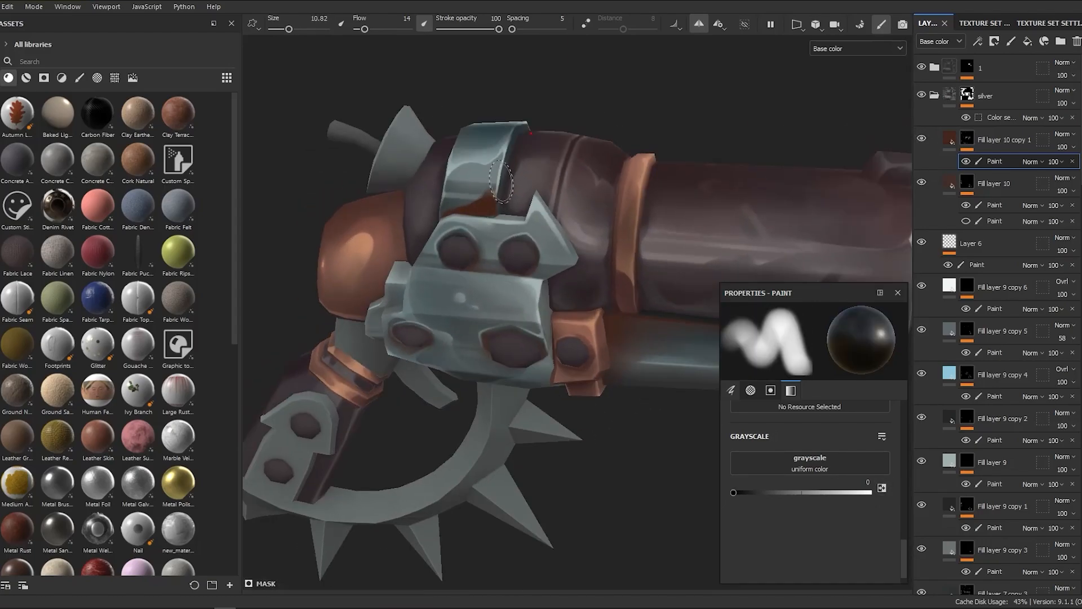
Step: Paint rust with white in the gap along the side plate's muzzle-facing edge at size 5.9
scroll(500, 203, down, 4)
alt+drag(543, 437, 503, 160)
key(x)
mouse_move(503, 161)
alt+right_down()
mouse_move(492, 270)
mouse_move(460, 271)
alt+right_up()
mouse_move(459, 271)
alt+mouse_down()
mouse_move(541, 140)
mouse_move(493, 160)
mouse_move(513, 118)
mouse_move(508, 136)
alt+mouse_up()
ctrl+right_drag(501, 224, 493, 223)
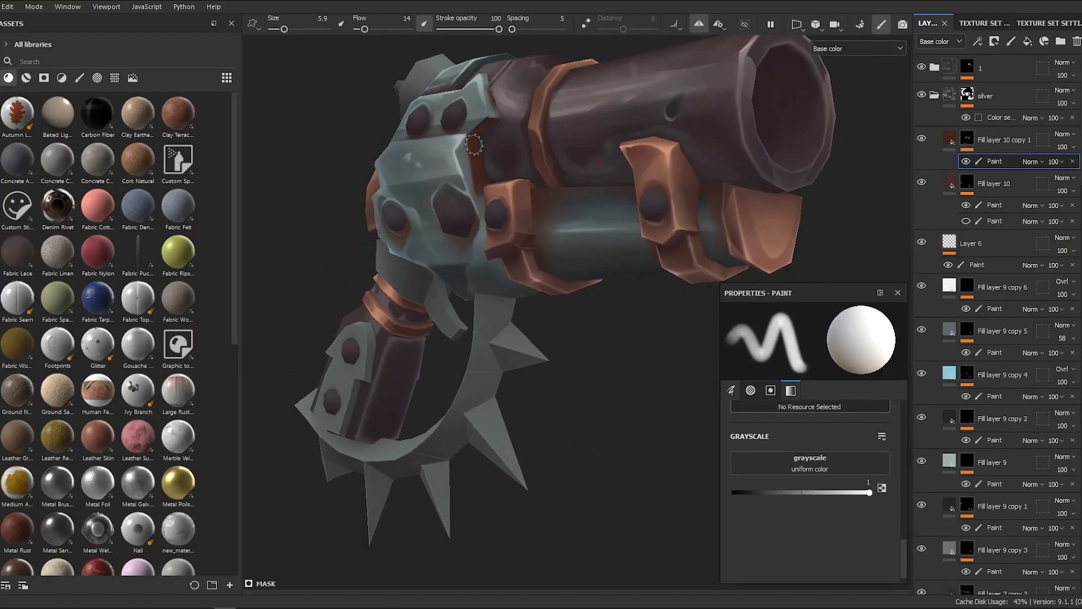
Step: Soften the rust along the side plate's muzzle-facing edge with black at size 16.56
key(x)
ctrl+right_drag(472, 180, 521, 186)
scroll(548, 181, down, 3)
alt+drag(549, 181, 507, 231)
alt+right_drag(508, 231, 503, 278)
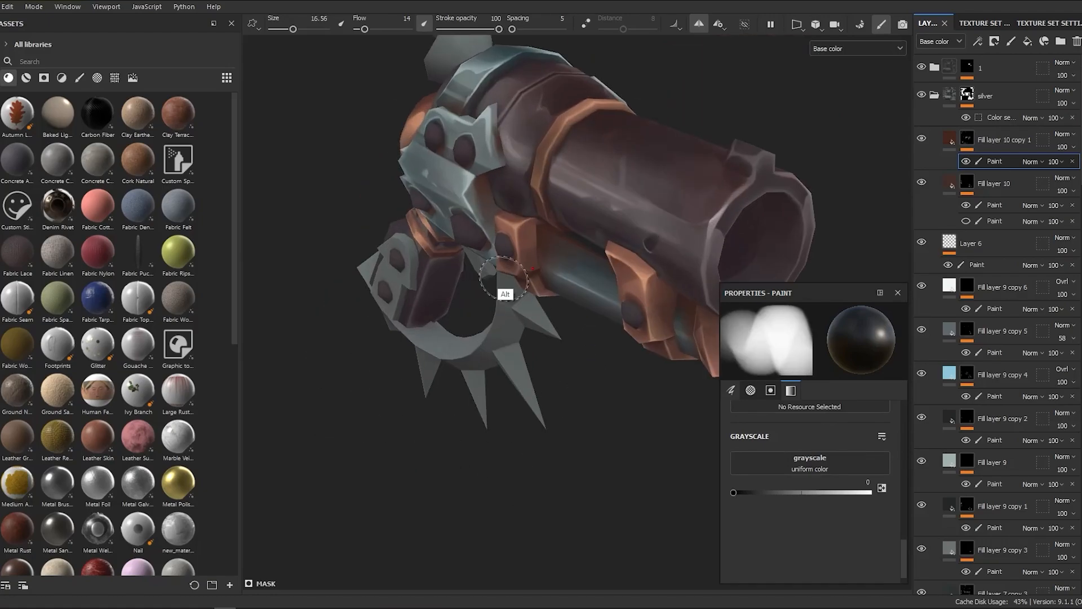
Step: Touch up the rust behind the side plate, alternating white and black, and check the pistol from the side
alt+drag(504, 279, 508, 316)
key(x)
mouse_move(522, 175)
ctrl+right_down()
mouse_move(501, 175)
mouse_move(510, 209)
ctrl+right_up()
key(x)
ctrl+right_drag(507, 140, 517, 140)
alt+drag(570, 361, 604, 322)
mouse_move(604, 321)
alt+right_down()
mouse_move(594, 255)
mouse_move(597, 271)
alt+right_up()
alt+drag(597, 271, 713, 122)
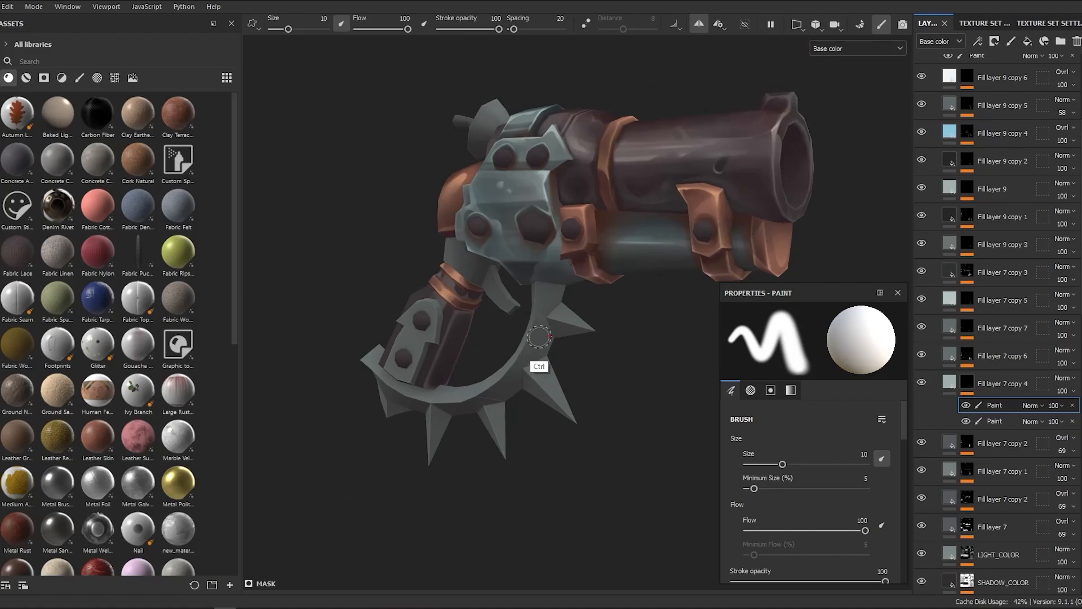
Step: Switch pen pressure from size to flow and paint a size 1.65 highlight on the trigger guard's upper edge in Fill layer 7 copy 4
scroll(564, 181, up, 3)
click(424, 24)
click(341, 24)
alt+right_drag(569, 181, 566, 136)
drag(565, 135, 555, 184)
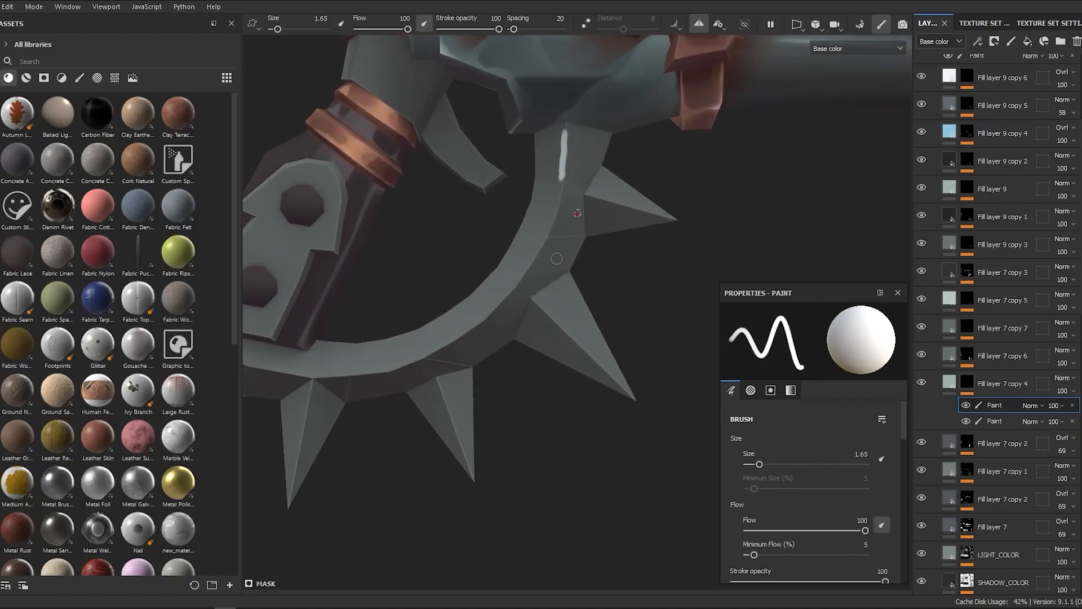
Step: Continue the edge highlight down the trigger guard's curve toward the grip at size 0.94
ctrl+right_drag(558, 186, 549, 186)
mouse_move(557, 147)
alt+right_down()
mouse_move(562, 180)
mouse_move(569, 141)
alt+right_up()
drag(494, 286, 511, 273)
alt+middle_drag(583, 109, 660, 42)
drag(459, 257, 494, 255)
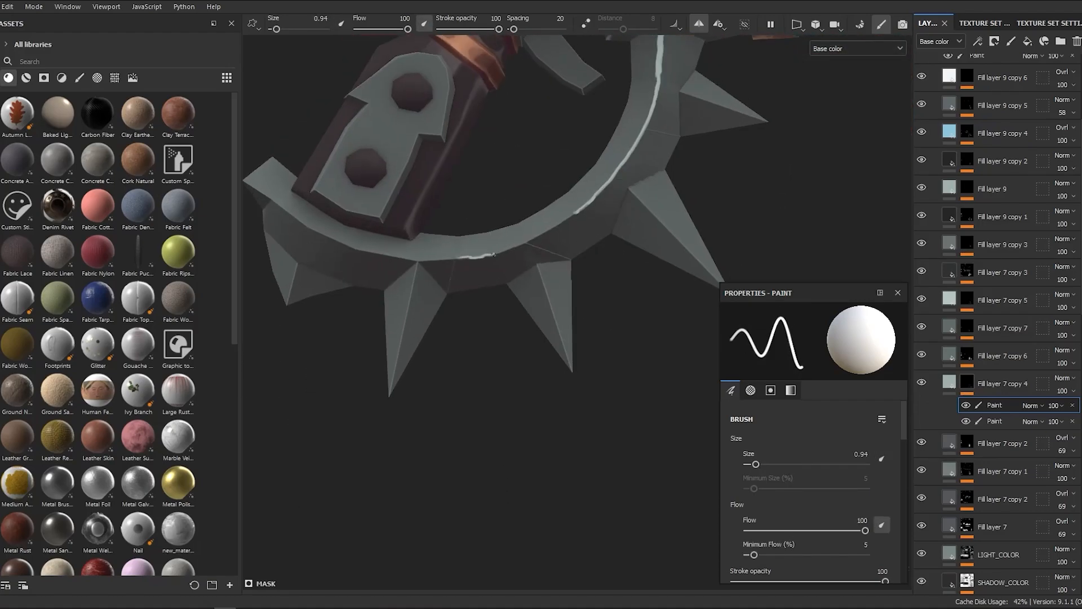
Step: Paint the edge highlight around the trigger guard's rear end beneath the grip and join it to the front stretch
alt+right_drag(539, 271, 473, 466)
alt+middle_drag(473, 466, 551, 489)
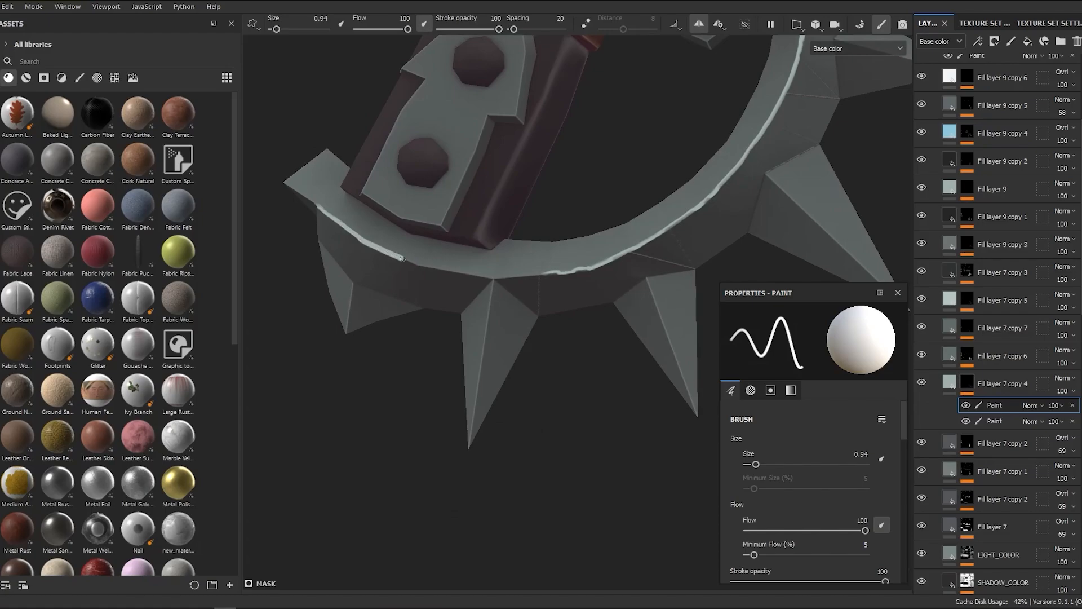
alt+drag(519, 278, 521, 355)
alt+right_drag(521, 355, 553, 430)
mouse_move(553, 430)
alt+mouse_down()
mouse_move(438, 239)
mouse_move(402, 213)
alt+mouse_up()
alt+drag(555, 304, 586, 360)
alt+drag(395, 168, 487, 382)
alt+right_drag(488, 381, 482, 316)
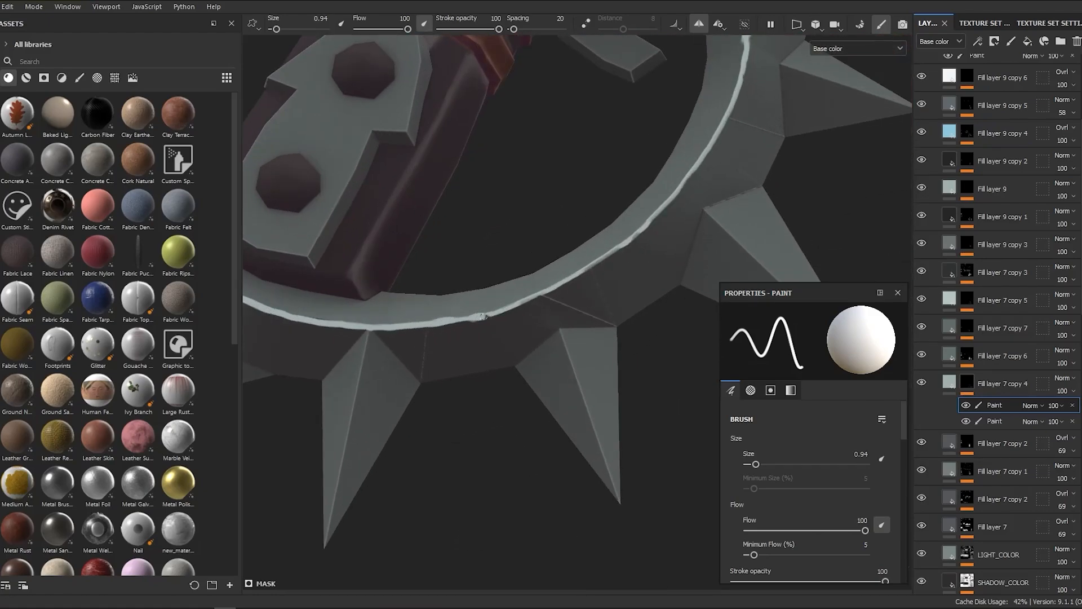
Step: Thin the highlight along the lower trigger guard with black at size 0.94
alt+middle_drag(626, 241, 575, 367)
alt+right_drag(614, 225, 574, 248)
drag(903, 428, 897, 570)
click(733, 470)
alt+right_drag(473, 304, 495, 341)
alt+drag(495, 342, 505, 340)
key(x)
alt+right_drag(521, 412, 521, 433)
alt+drag(473, 383, 449, 372)
drag(471, 299, 490, 296)
alt+right_drag(507, 457, 529, 437)
Step: Touch up the trigger guard's edge highlight with short white strokes after checking the whole pistol
key(x)
alt+right_drag(497, 367, 521, 406)
drag(517, 245, 510, 260)
alt+right_drag(606, 395, 595, 336)
alt+drag(595, 336, 227, 366)
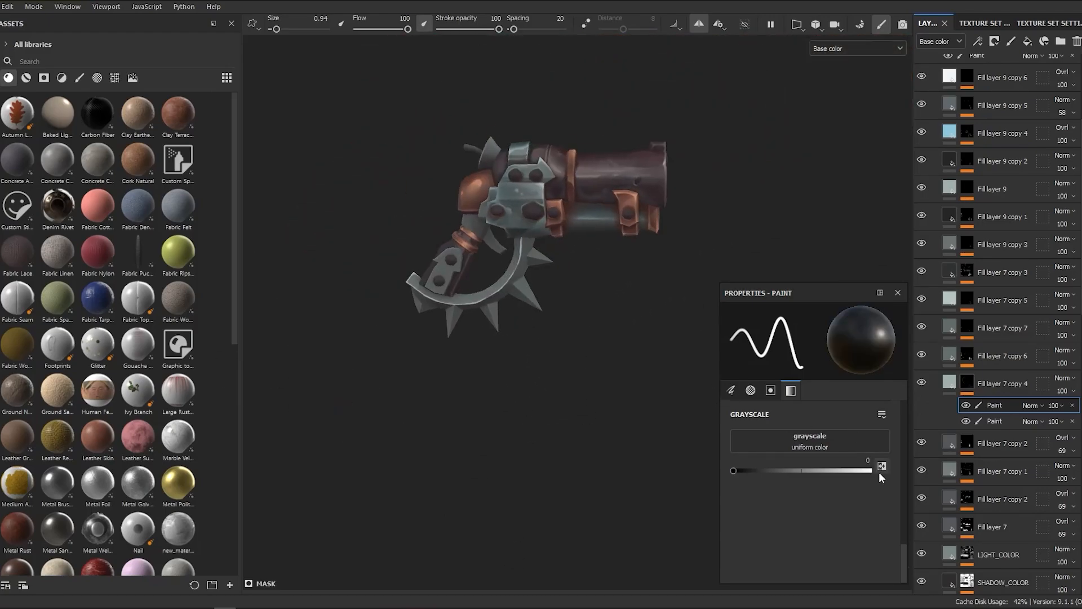
click(880, 469)
alt+right_drag(541, 265, 569, 326)
alt+right_drag(502, 231, 535, 265)
mouse_move(525, 241)
mouse_down()
mouse_move(494, 229)
mouse_move(538, 230)
mouse_up()
Step: Set the brush spacing to 5 and paint a white highlight along the uppermost spike's ridge at size 1.45
click(881, 468)
key(x)
ctrl+right_drag(502, 215, 521, 214)
drag(901, 545, 900, 427)
click(735, 487)
alt+drag(538, 246, 529, 234)
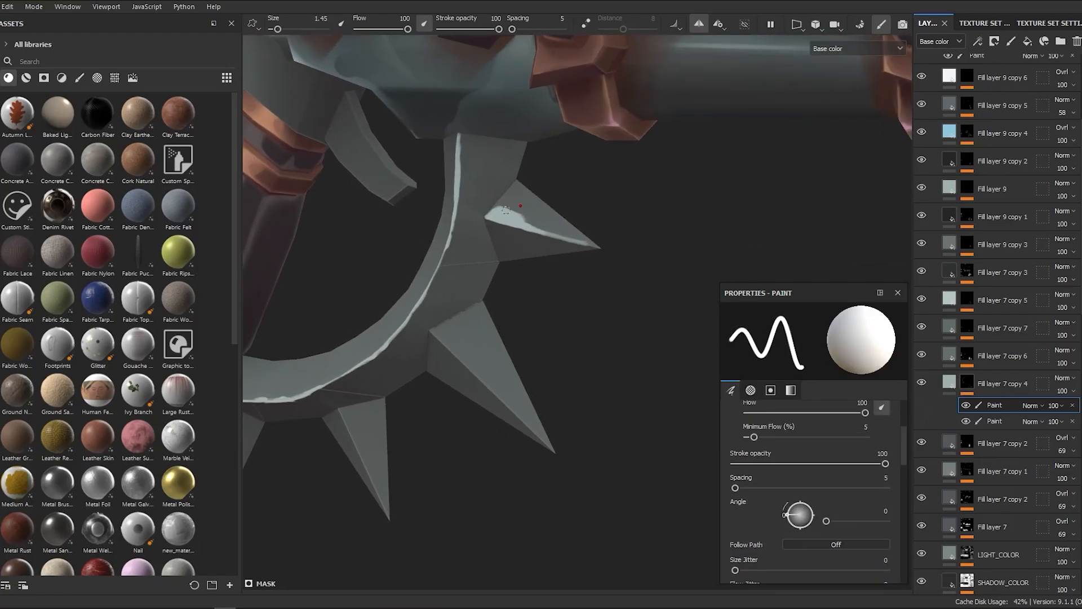
Step: Paint a straight highlight from the tip to the base of the second spike's ridge at size 1.6
alt+right_drag(501, 330, 597, 293)
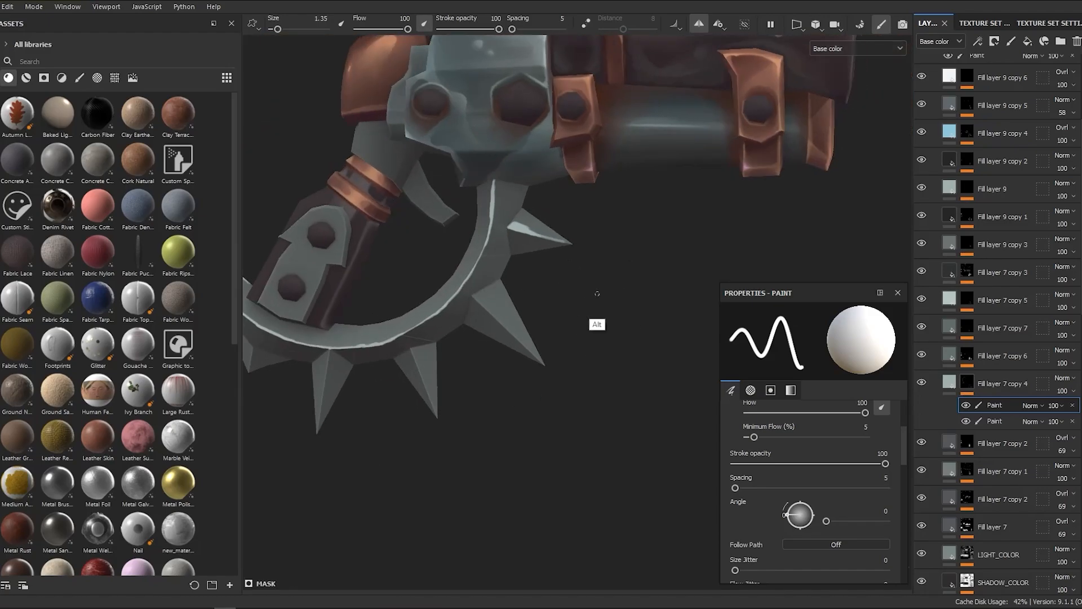
alt+drag(587, 318, 551, 345)
alt+right_drag(551, 345, 575, 363)
click(581, 367)
shift+click(486, 274)
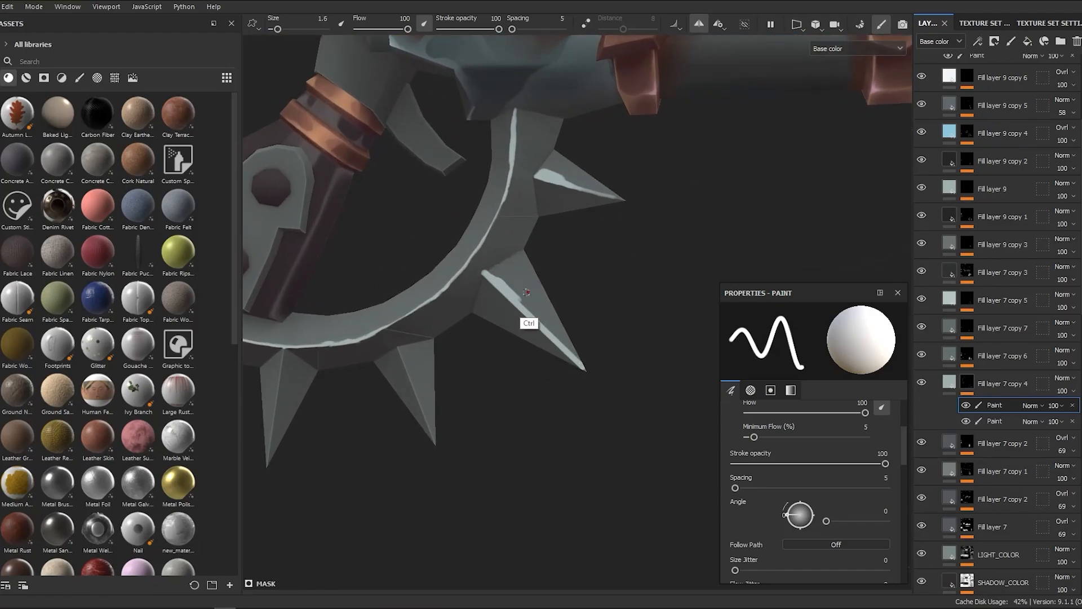
Step: Trim the second spike's highlight with black
scroll(905, 525, down, 10)
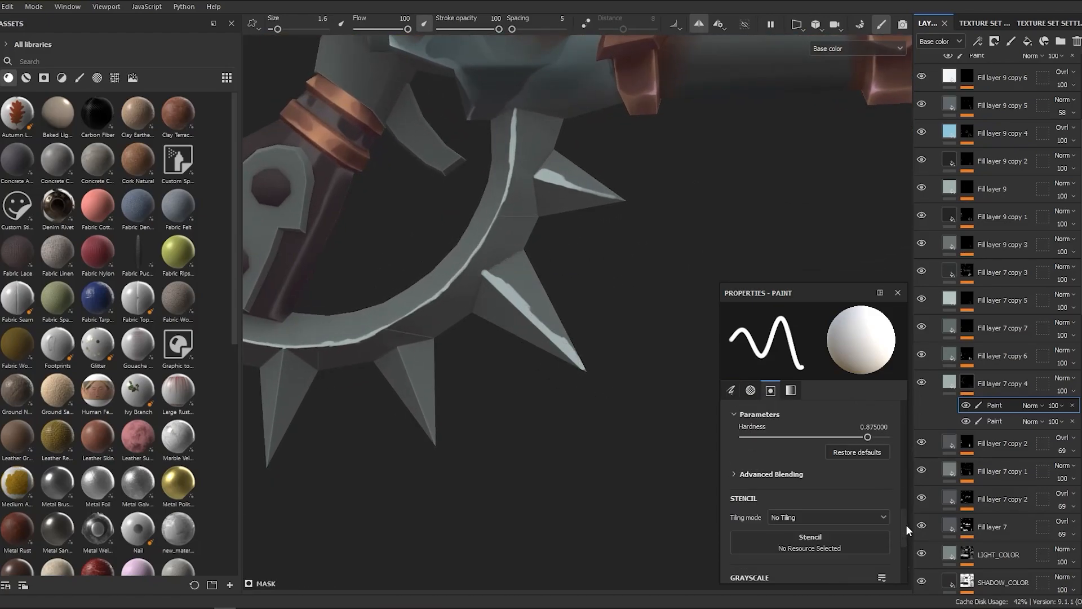
key(x)
mouse_move(536, 314)
alt+right_down()
mouse_move(562, 388)
mouse_move(560, 335)
alt+right_up()
ctrl+right_drag(559, 430, 594, 431)
alt+right_drag(586, 327, 558, 374)
Step: Paint a highlight along the third spike's ridge with white at size 1.55 and start trimming it with black
key(x)
alt+middle_drag(506, 354, 519, 334)
alt+right_drag(519, 333, 446, 237)
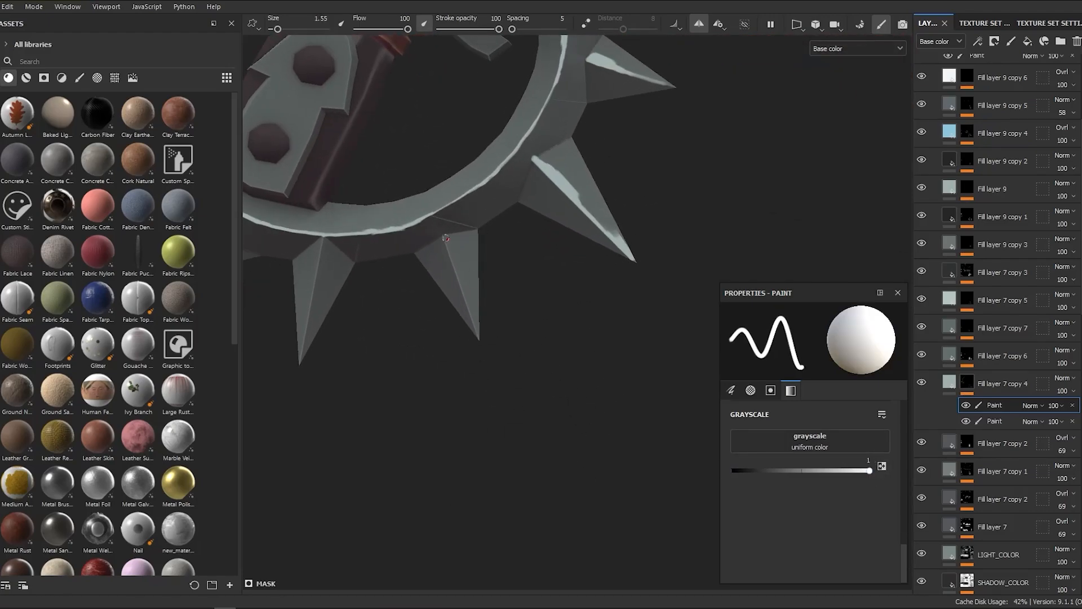
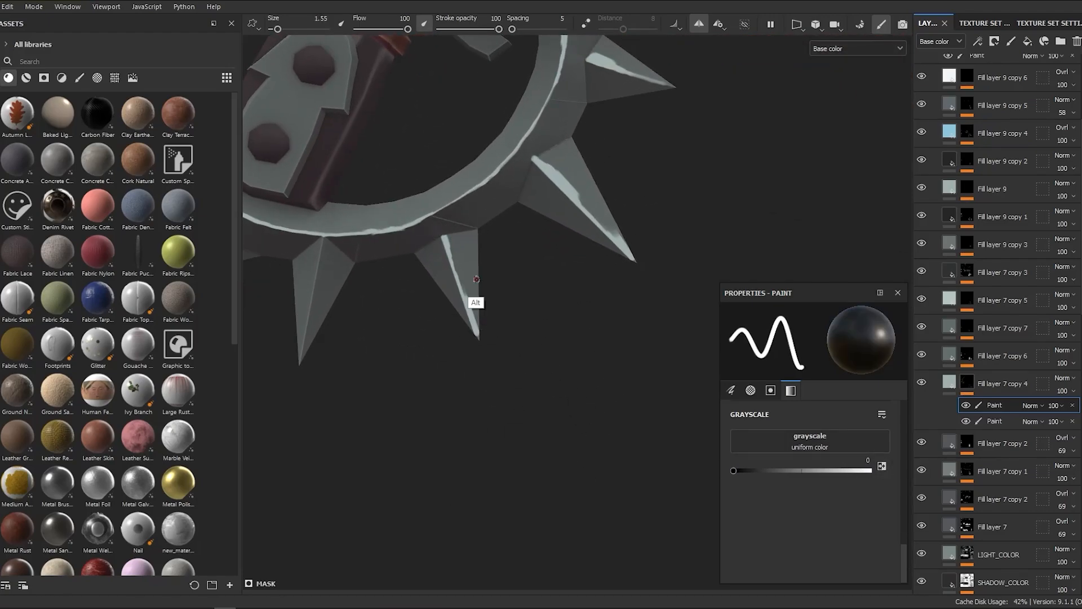
mouse_move(476, 279)
alt+right_down()
mouse_move(462, 335)
mouse_move(529, 306)
alt+right_up()
alt+drag(529, 307, 522, 299)
Step: Thin the third spike's highlight with black at size 0.81
mouse_move(546, 347)
ctrl+right_down()
mouse_move(522, 348)
mouse_move(497, 288)
ctrl+right_up()
alt+drag(497, 288, 534, 272)
key(x)
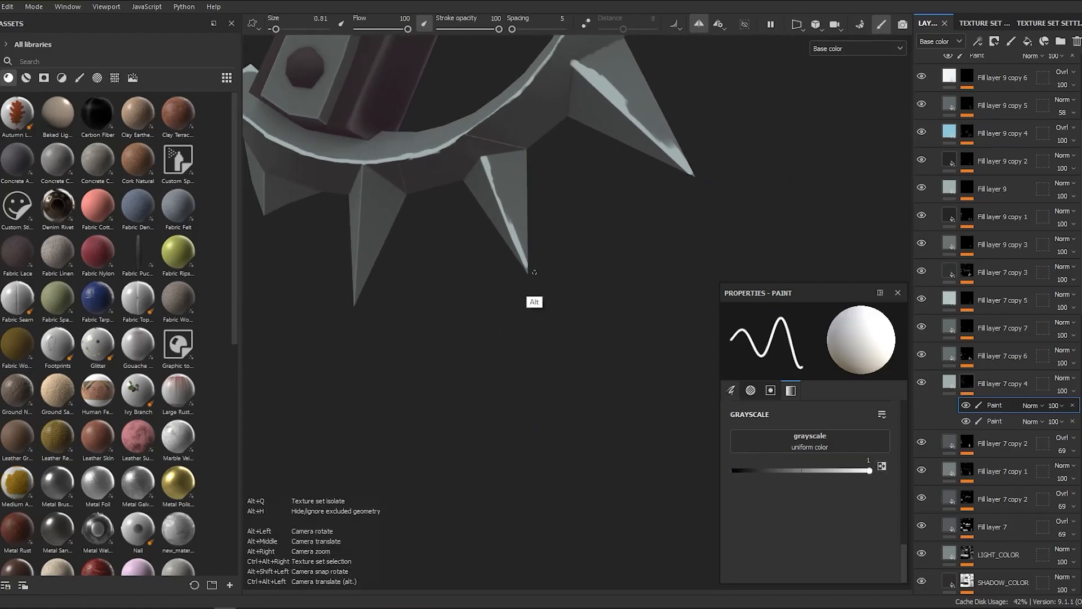
Step: Extend the third spike's highlight around its tip with white at size 0.63
alt+right_drag(535, 272, 519, 318)
alt+drag(518, 318, 502, 364)
ctrl+right_drag(502, 365, 495, 365)
mouse_move(495, 365)
alt+mouse_down()
mouse_move(490, 344)
mouse_move(488, 355)
mouse_move(510, 305)
alt+mouse_up()
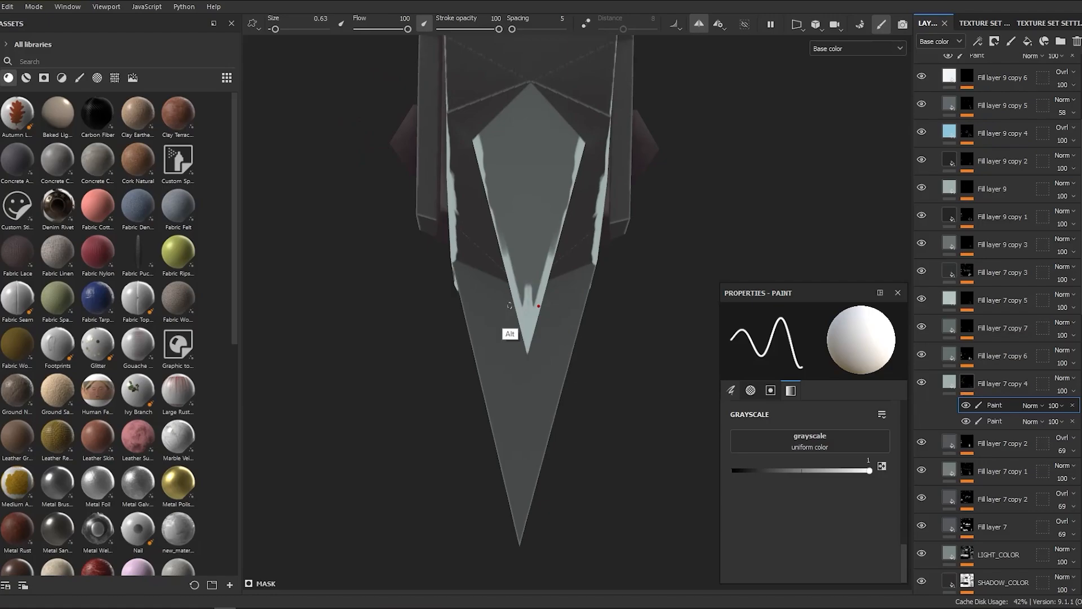
alt+drag(531, 247, 591, 265)
alt+right_drag(592, 265, 631, 338)
click(881, 466)
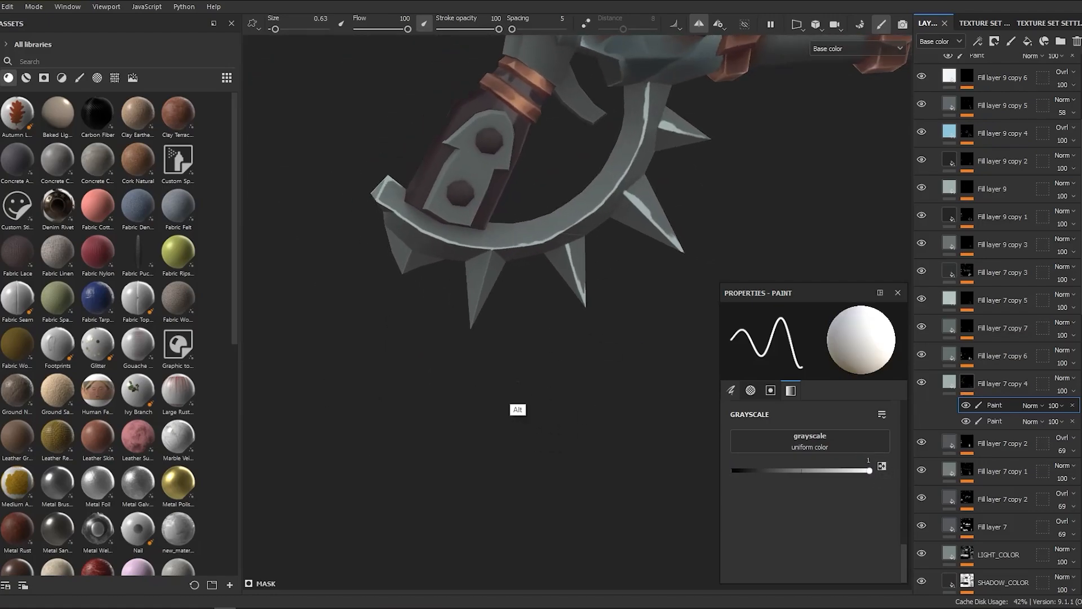
alt+right_drag(517, 369, 519, 460)
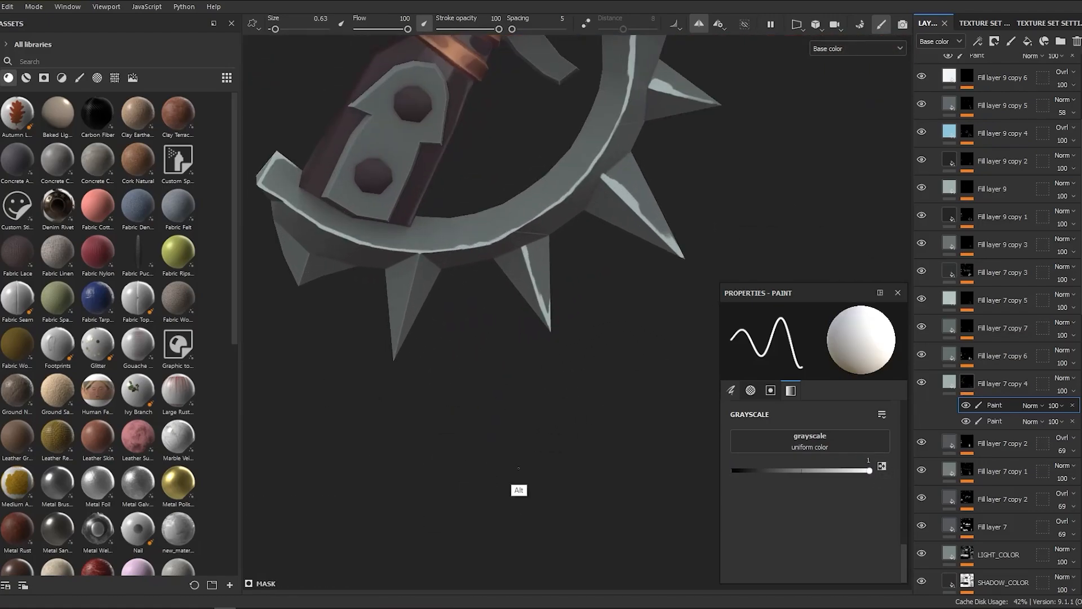
Step: Paint highlights along the ridges of the fourth and fifth spikes with white at size 0.63
alt+drag(519, 460, 346, 348)
key(x)
alt+right_drag(345, 348, 316, 304)
alt+drag(594, 315, 767, 310)
key(x)
alt+right_drag(445, 280, 407, 451)
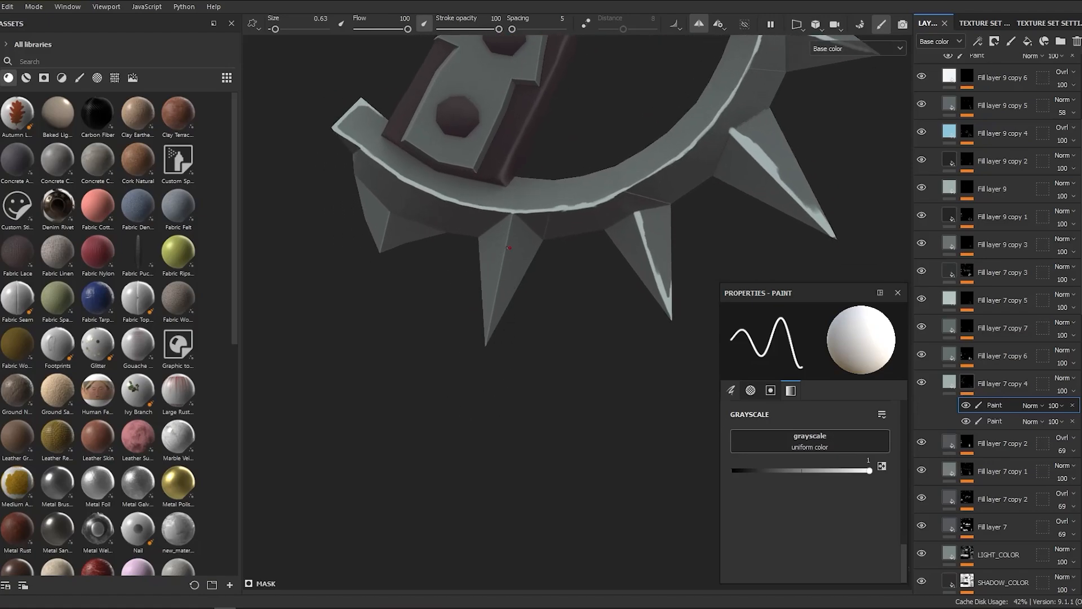
drag(508, 231, 491, 322)
alt+drag(509, 236, 493, 255)
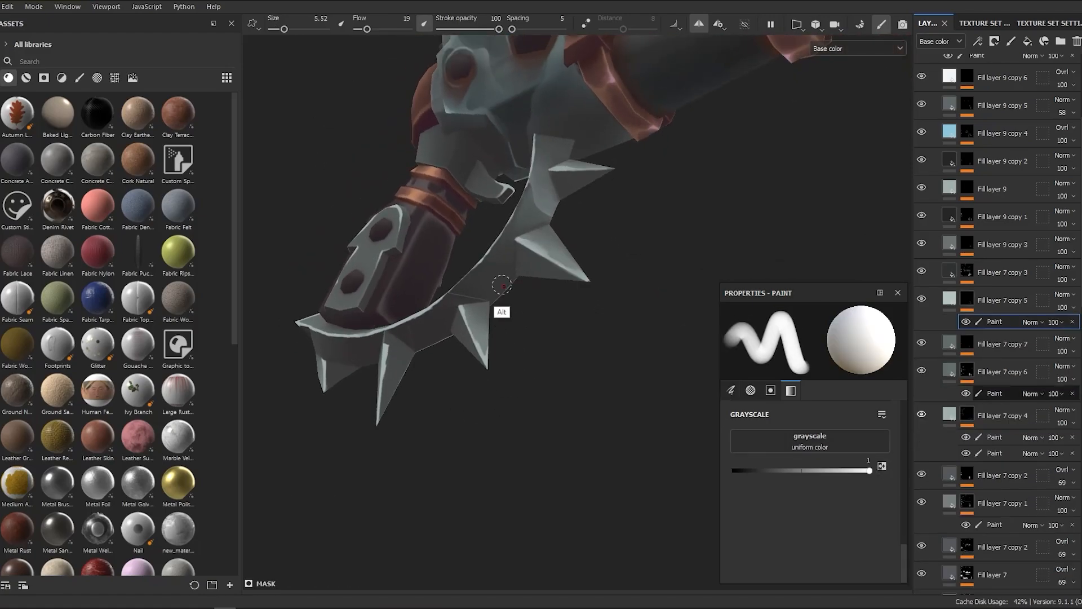
Step: Paint a light patch on the guard's outer side between the second and third spikes on Fill layer 7 copy 5's mask, flow 19
mouse_move(500, 309)
alt+mouse_down()
mouse_move(494, 299)
mouse_move(550, 314)
alt+mouse_up()
alt+right_drag(551, 314, 450, 569)
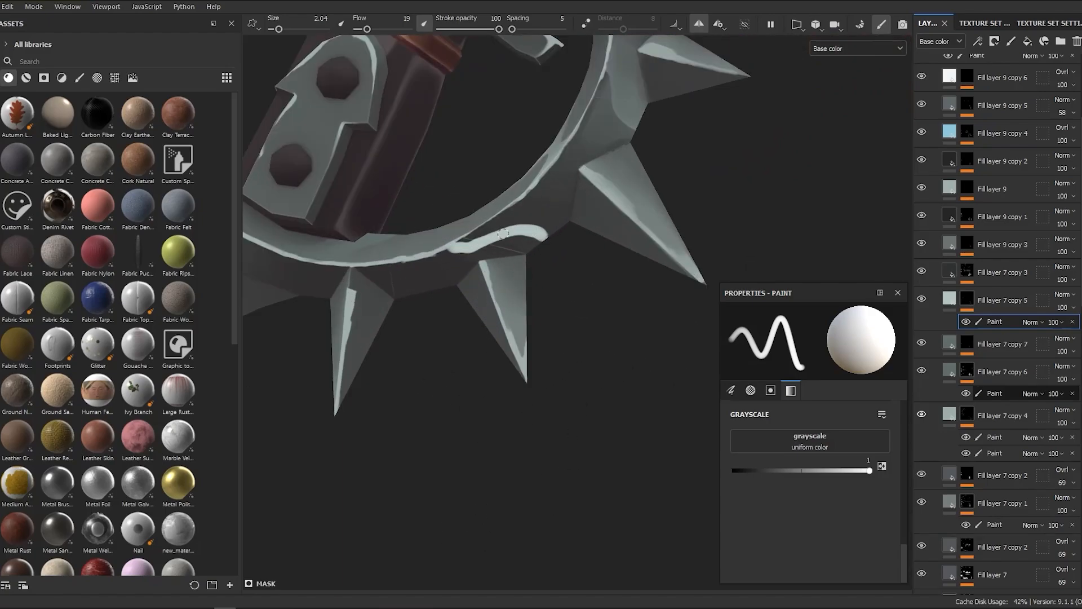
alt+drag(491, 321, 486, 307)
drag(403, 221, 458, 255)
mouse_move(508, 369)
alt+right_down()
mouse_move(614, 312)
mouse_move(526, 441)
mouse_move(478, 312)
mouse_move(417, 288)
alt+right_up()
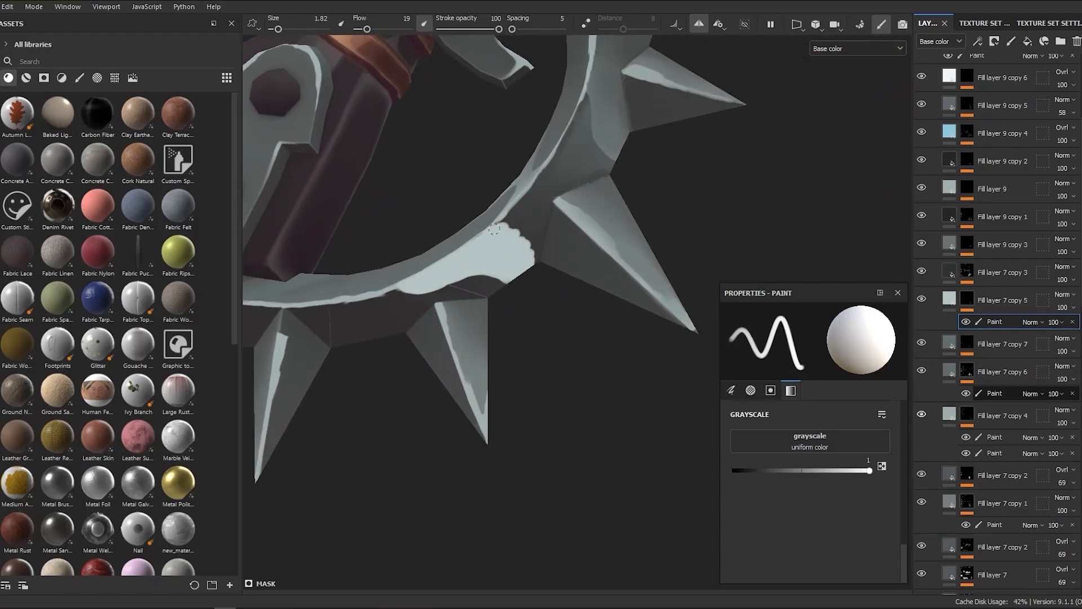
mouse_move(493, 229)
alt+right_down()
mouse_move(506, 378)
mouse_move(455, 245)
alt+right_up()
mouse_move(455, 245)
alt+mouse_down()
mouse_move(499, 326)
mouse_move(464, 355)
alt+mouse_up()
Step: Blend the light patch between the second and third spikes into the guard at flow 2 and size 9.15
key(x)
mouse_move(463, 355)
alt+right_down()
mouse_move(457, 330)
mouse_move(522, 372)
mouse_move(490, 241)
mouse_move(529, 428)
mouse_move(510, 428)
mouse_move(528, 374)
alt+right_up()
key(x)
drag(367, 29, 361, 29)
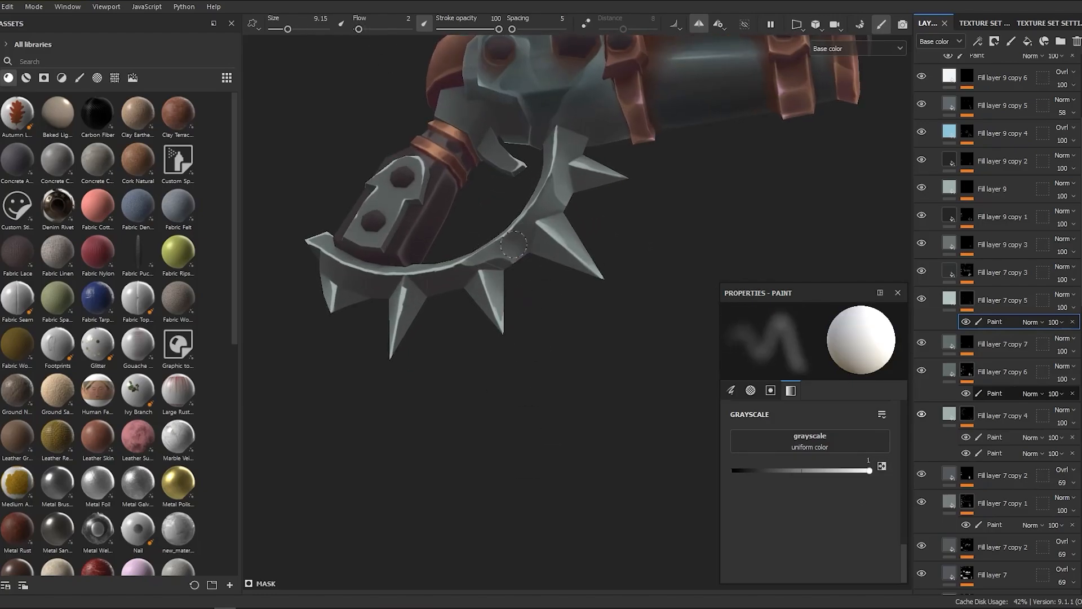
mouse_move(513, 245)
alt+right_down()
mouse_move(520, 276)
mouse_move(490, 408)
mouse_move(521, 259)
mouse_move(479, 233)
alt+right_up()
mouse_move(478, 234)
alt+right_down()
mouse_move(558, 268)
mouse_move(525, 254)
alt+right_up()
key(x)
ctrl+right_drag(525, 253, 555, 254)
mouse_move(525, 254)
alt+mouse_down()
mouse_move(552, 399)
mouse_move(516, 447)
mouse_move(394, 451)
mouse_move(574, 434)
alt+mouse_up()
mouse_move(575, 435)
alt+right_down()
mouse_move(638, 471)
mouse_move(468, 333)
alt+right_up()
key(x)
mouse_move(468, 333)
ctrl+right_down()
mouse_move(422, 333)
mouse_move(442, 335)
ctrl+right_up()
drag(443, 336, 419, 303)
alt+drag(354, 145, 333, 186)
drag(336, 236, 416, 308)
alt+right_drag(416, 308, 500, 188)
alt+middle_drag(500, 189, 541, 135)
alt+right_drag(507, 248, 522, 277)
key(ctrl+z)
key(ctrl+z)
Step: Paint a light patch on the guard's outer side between the fourth and fifth spikes with white at size 1.97, flow 26
drag(446, 233, 483, 295)
alt+drag(490, 282, 473, 241)
ctrl+right_drag(473, 242, 467, 241)
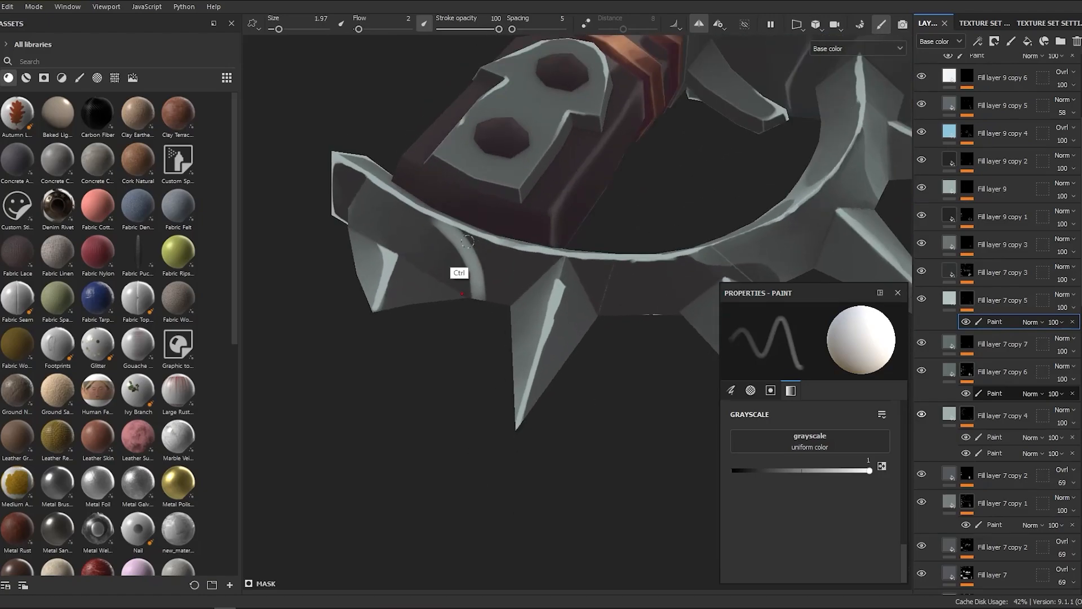
alt+right_drag(473, 313, 489, 252)
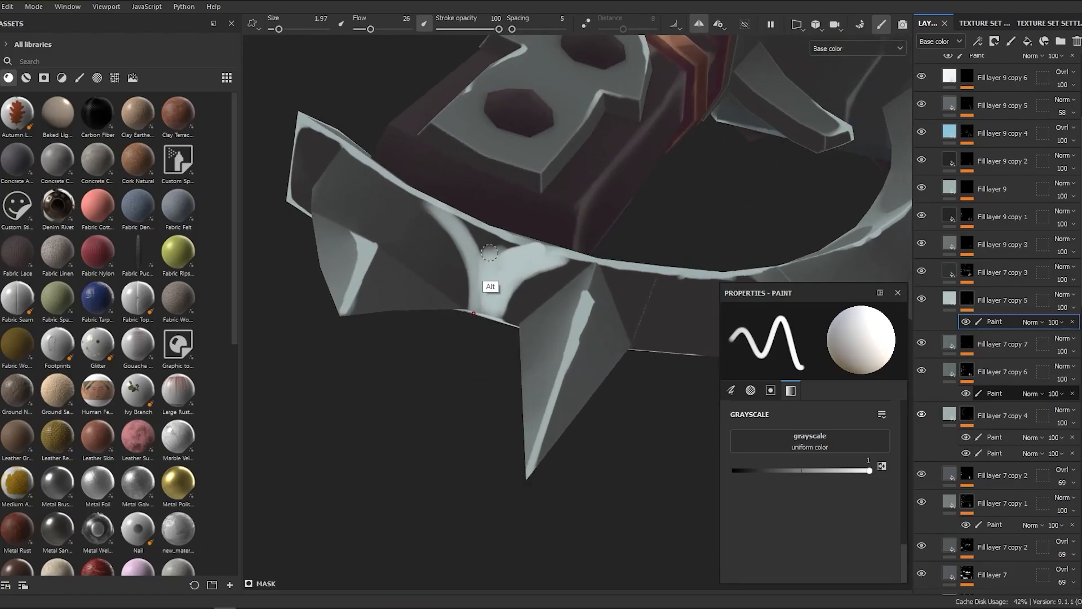
alt+drag(472, 301, 501, 304)
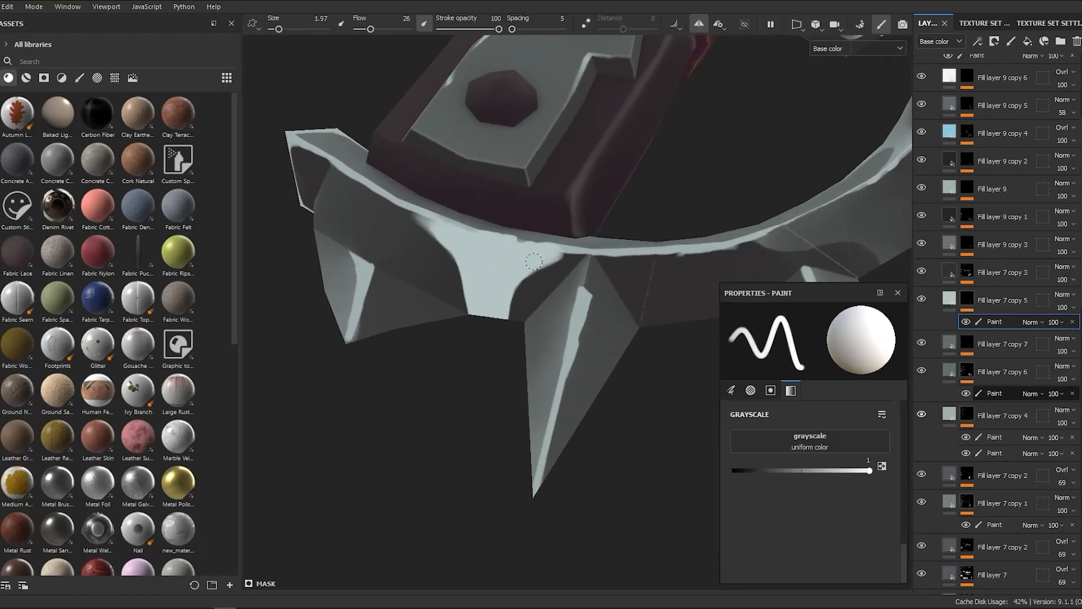
Step: Trim the edges of the light patch between the fourth and fifth spikes with black at size 1.14
key(x)
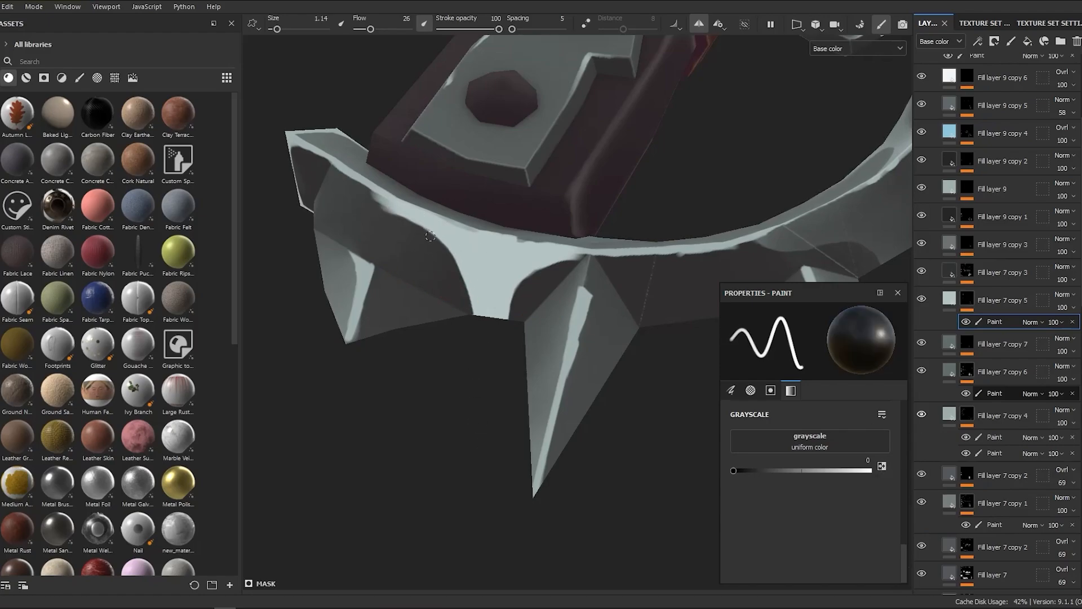
scroll(543, 387, down, 3)
alt+drag(470, 261, 457, 238)
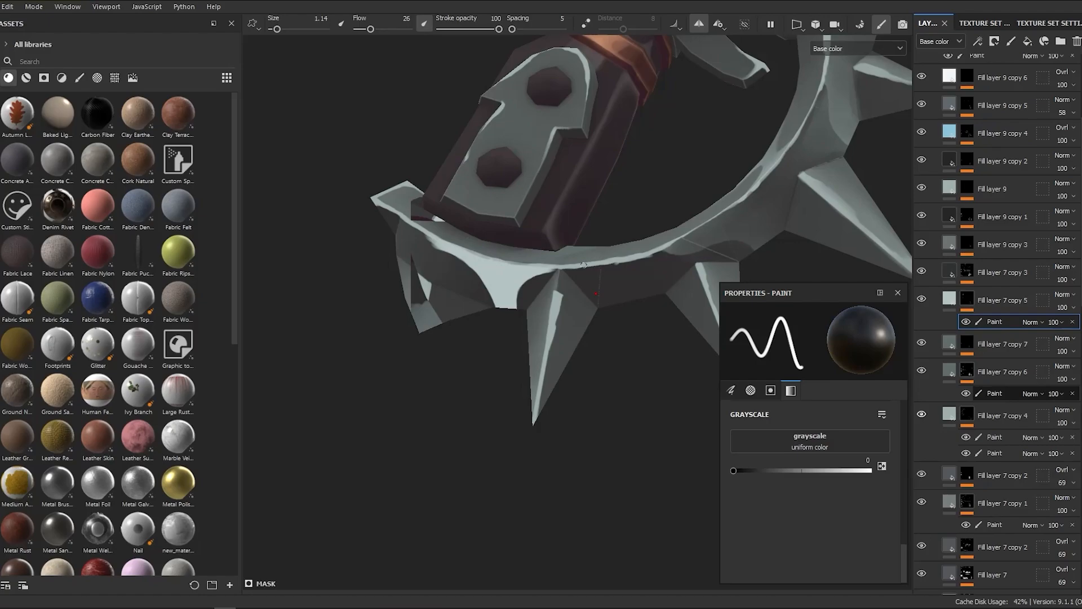
Step: Fade the light patch between the fourth and fifth spikes with a large black brush at size 19.43
ctrl+right_drag(584, 265, 670, 264)
alt+drag(583, 265, 470, 249)
scroll(551, 254, down, 3)
scroll(551, 253, down, 2)
mouse_move(482, 60)
alt+mouse_down()
mouse_move(513, 488)
mouse_move(471, 415)
alt+mouse_up()
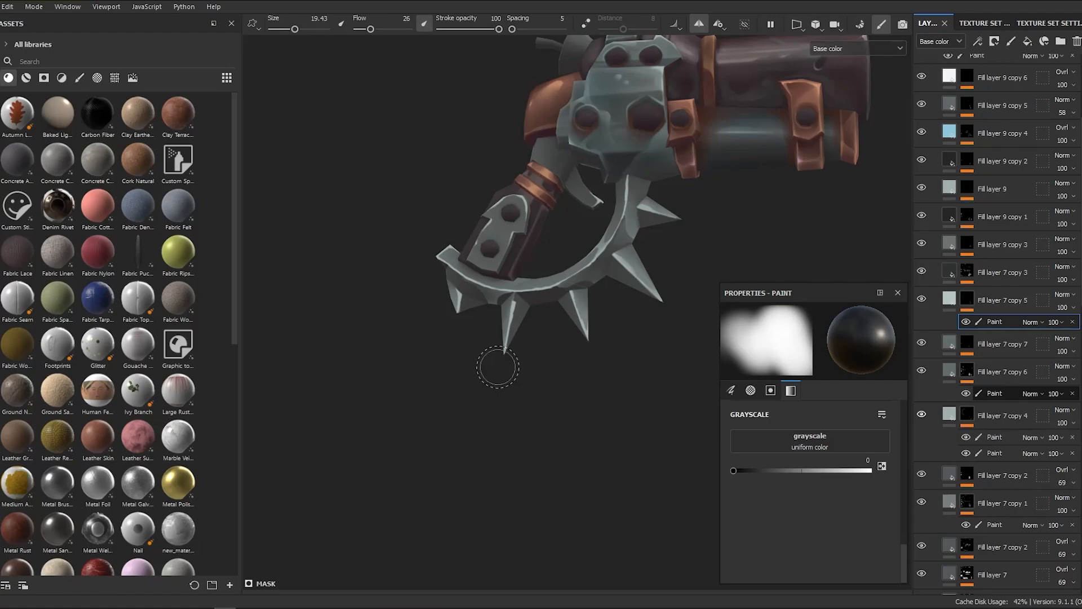
alt+right_drag(497, 367, 560, 387)
alt+drag(561, 387, 575, 331)
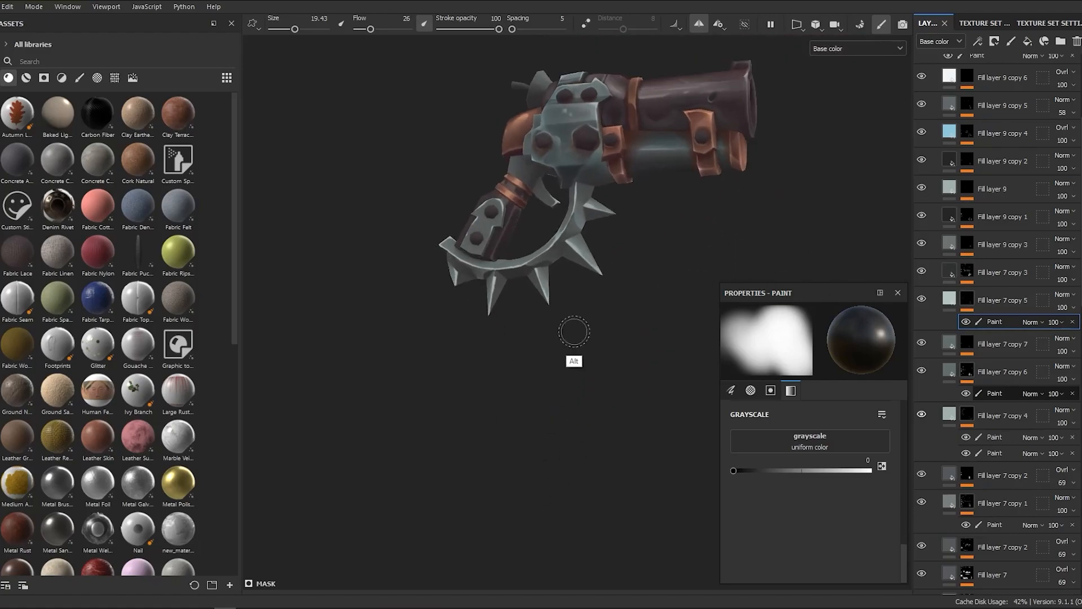
alt+right_drag(575, 331, 586, 281)
Step: Paint soft shading on the spiked guard in Fill layer 7 copy 7's mask with white at size 9.81, flow 5
click(921, 342)
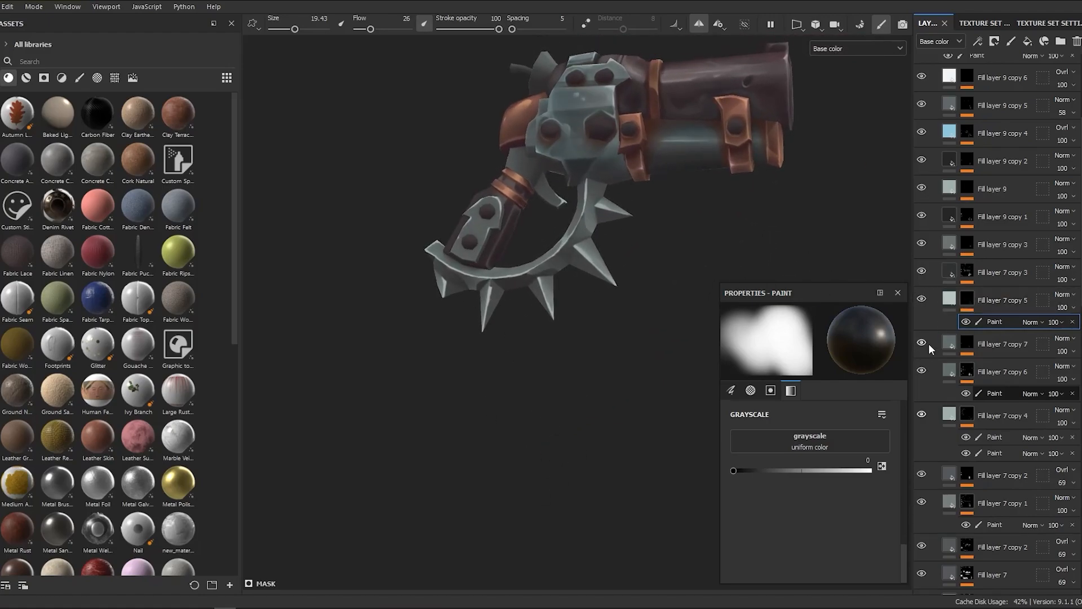
click(928, 343)
key(x)
alt+right_drag(507, 309, 479, 305)
mouse_move(479, 306)
ctrl+right_down()
mouse_move(457, 306)
mouse_move(495, 311)
mouse_move(509, 434)
ctrl+right_up()
alt+drag(510, 434, 522, 360)
alt+right_drag(521, 361, 528, 269)
alt+drag(526, 266, 560, 269)
alt+right_drag(559, 269, 465, 330)
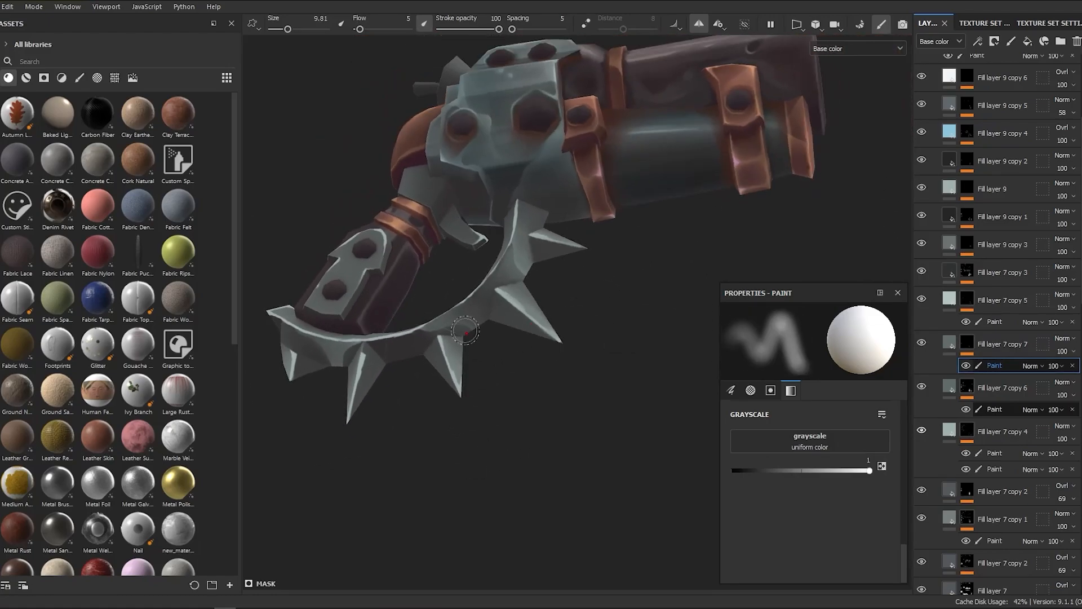
alt+right_drag(455, 411, 468, 420)
alt+drag(469, 419, 406, 270)
Step: Soften the guard's light patches on Fill layer 7 copy 5's mask with black at size 9.81, flow 5
click(994, 321)
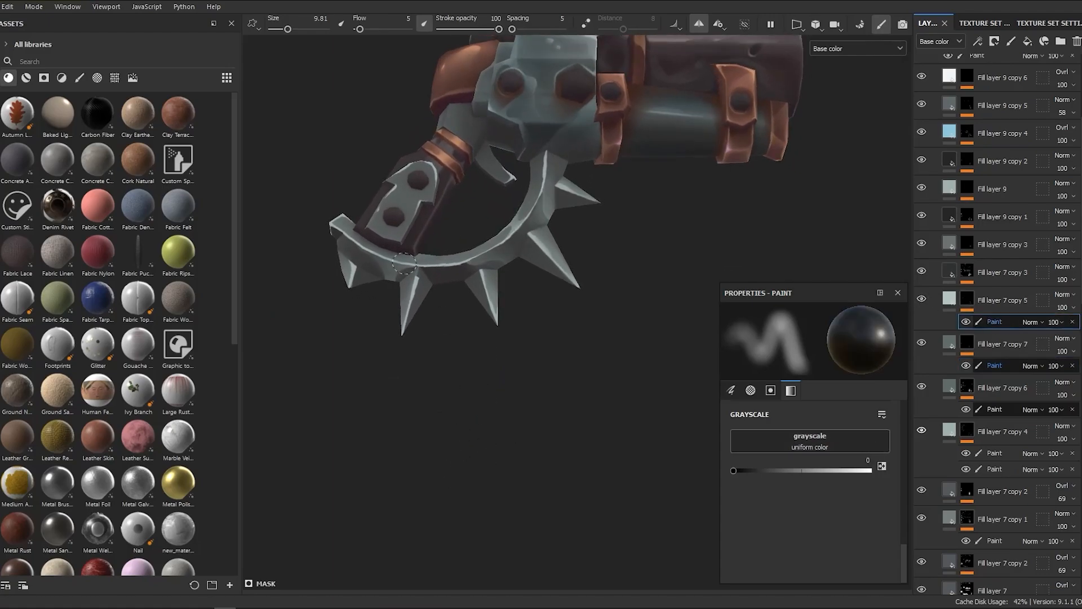
alt+right_drag(567, 342, 417, 437)
mouse_move(417, 437)
alt+mouse_down()
mouse_move(659, 222)
mouse_move(543, 253)
mouse_move(598, 357)
alt+mouse_up()
Step: Paint dark shading at the guard's upper end on Fill layer 7 copy 3's mask with white at size 2.72, flow 54
click(967, 271)
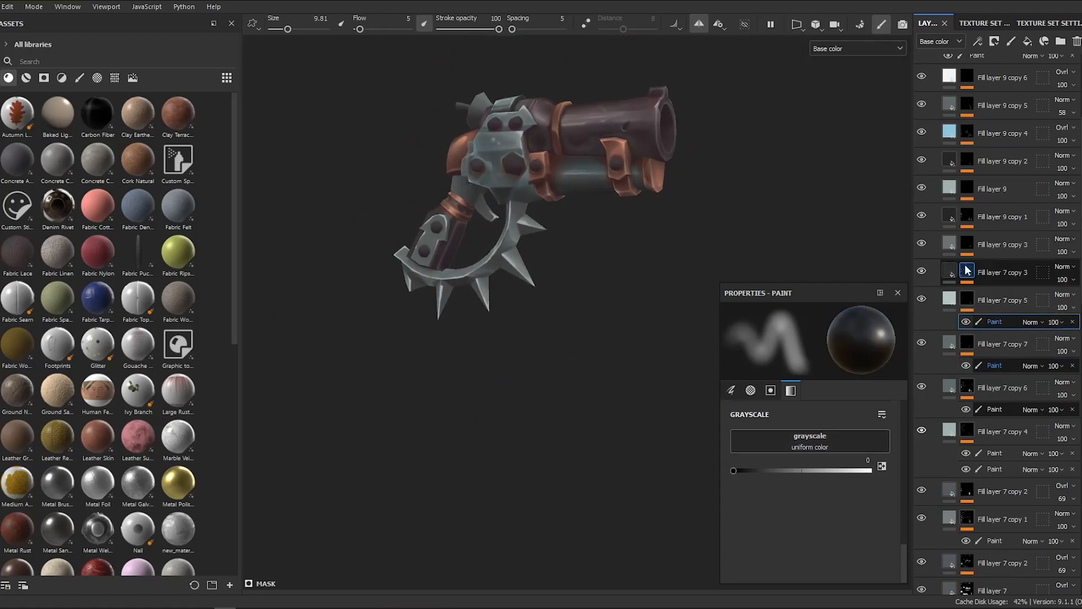
alt+right_drag(510, 304, 715, 296)
click(882, 467)
alt+right_drag(462, 206, 537, 207)
ctrl+right_drag(537, 207, 512, 202)
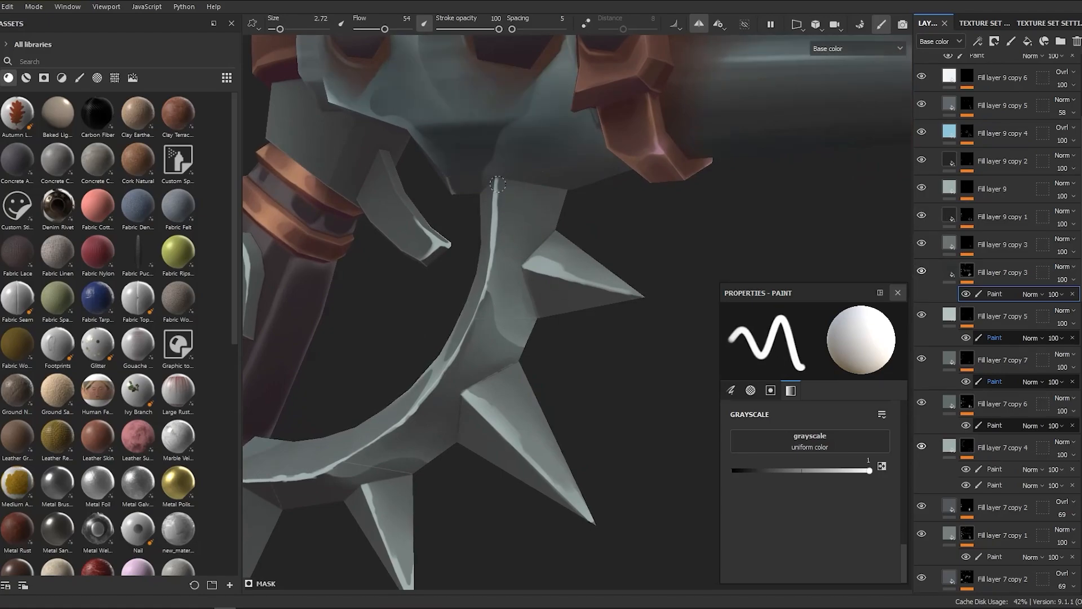
shift+click(499, 185)
Step: Soften the dark shading at the guard's upper end with a large black brush at size 23.13
alt+right_drag(500, 185, 428, 237)
alt+middle_drag(520, 295, 514, 264)
mouse_move(514, 264)
ctrl+right_down()
mouse_move(614, 75)
mouse_move(507, 348)
mouse_move(550, 169)
ctrl+right_up()
click(881, 466)
ctrl+right_drag(456, 226, 502, 226)
alt+drag(508, 212, 557, 394)
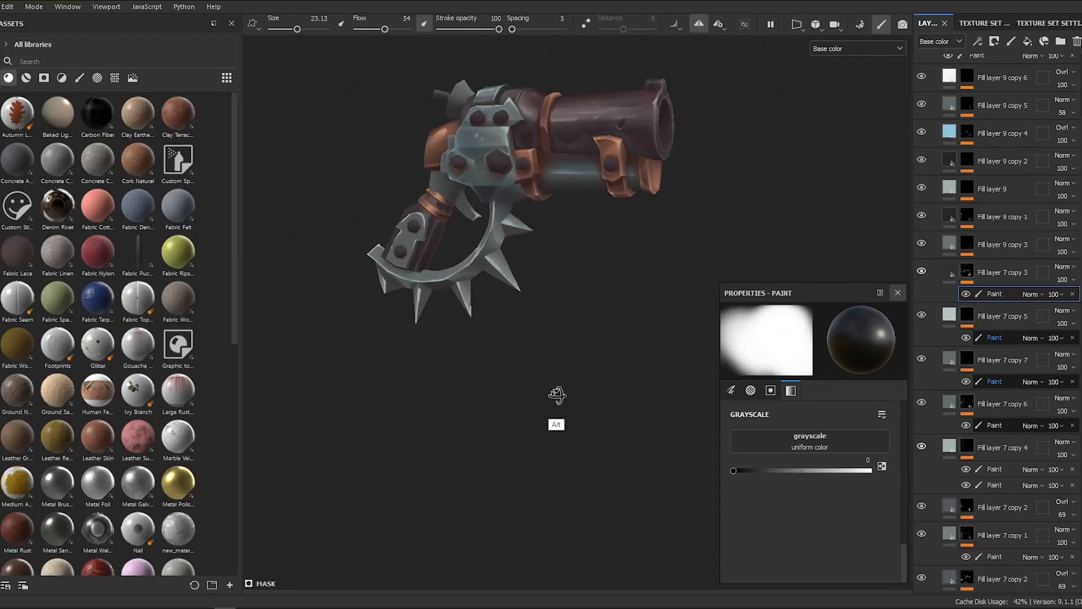
mouse_move(631, 360)
alt+mouse_down()
mouse_move(613, 374)
mouse_move(710, 355)
alt+mouse_up()
Step: Paint dark shading on the guard's outer side between the lower spikes with white at size 4.81
click(882, 466)
alt+right_drag(530, 281, 489, 379)
alt+middle_drag(489, 379, 513, 300)
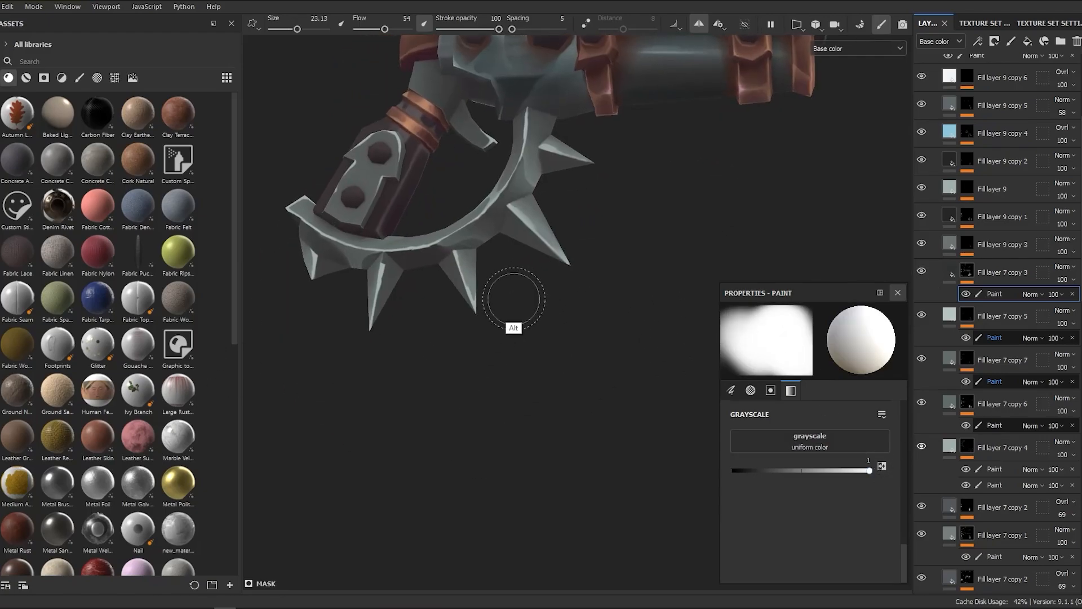
alt+drag(512, 299, 473, 245)
ctrl+right_drag(472, 245, 447, 244)
alt+drag(472, 245, 438, 258)
Step: Soften the dark shading between the lower spikes with black at size 15.64
click(882, 466)
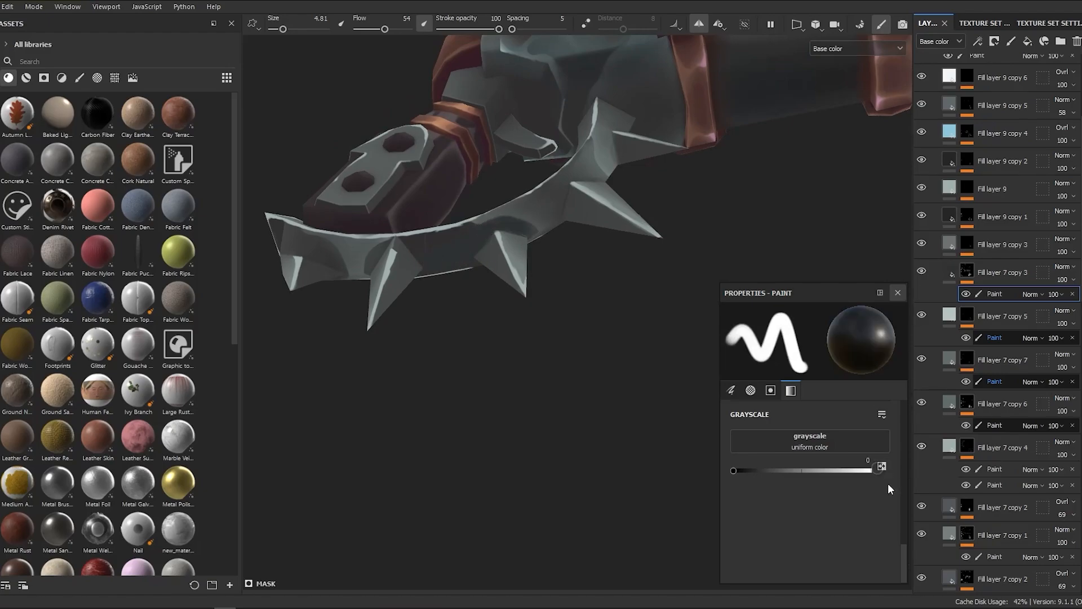
alt+drag(450, 295, 497, 254)
mouse_move(497, 254)
ctrl+right_down()
mouse_move(467, 253)
mouse_move(507, 254)
ctrl+right_up()
alt+drag(507, 254, 430, 388)
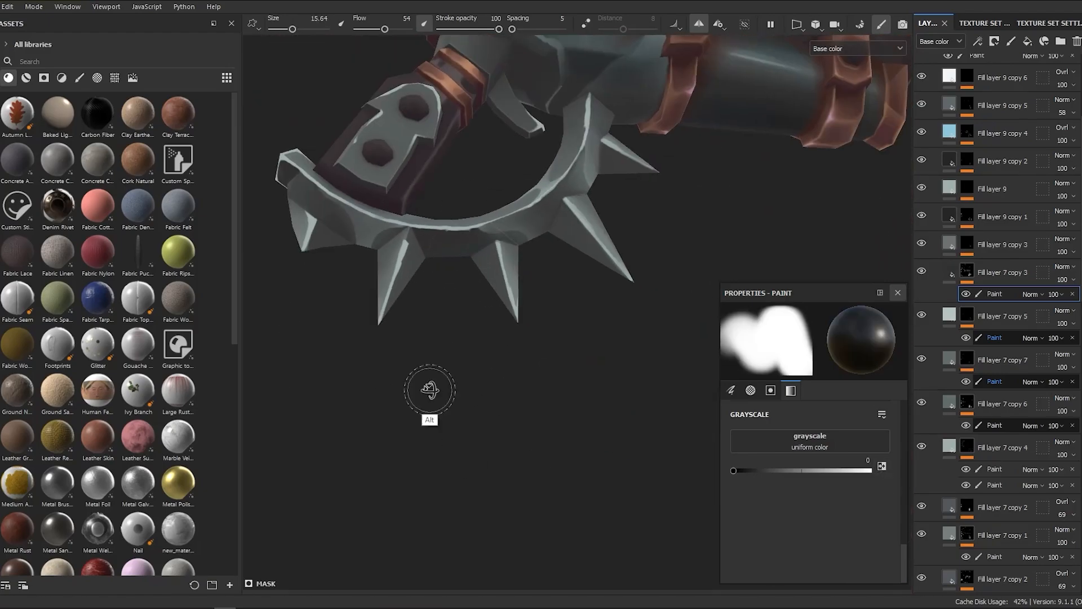
Step: Paint dark shading around the base of the large second spike with white at size 2.8
key(x)
mouse_move(429, 389)
alt+right_down()
mouse_move(507, 403)
mouse_move(488, 348)
alt+right_up()
alt+drag(488, 348, 496, 304)
alt+right_drag(496, 304, 524, 294)
ctrl+right_drag(524, 294, 492, 295)
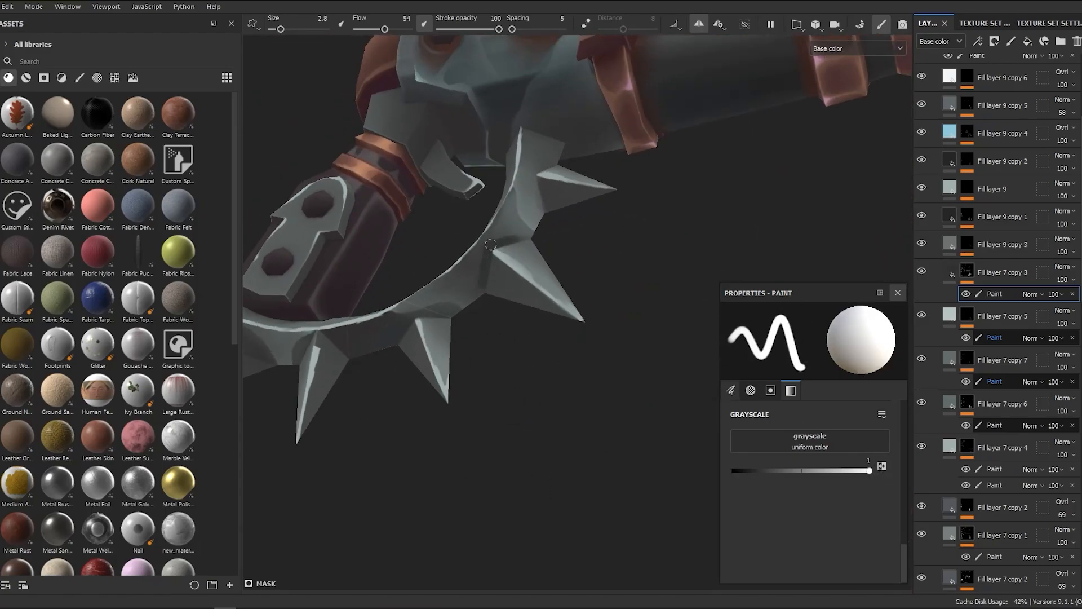
alt+right_drag(496, 403, 478, 276)
alt+drag(479, 275, 467, 328)
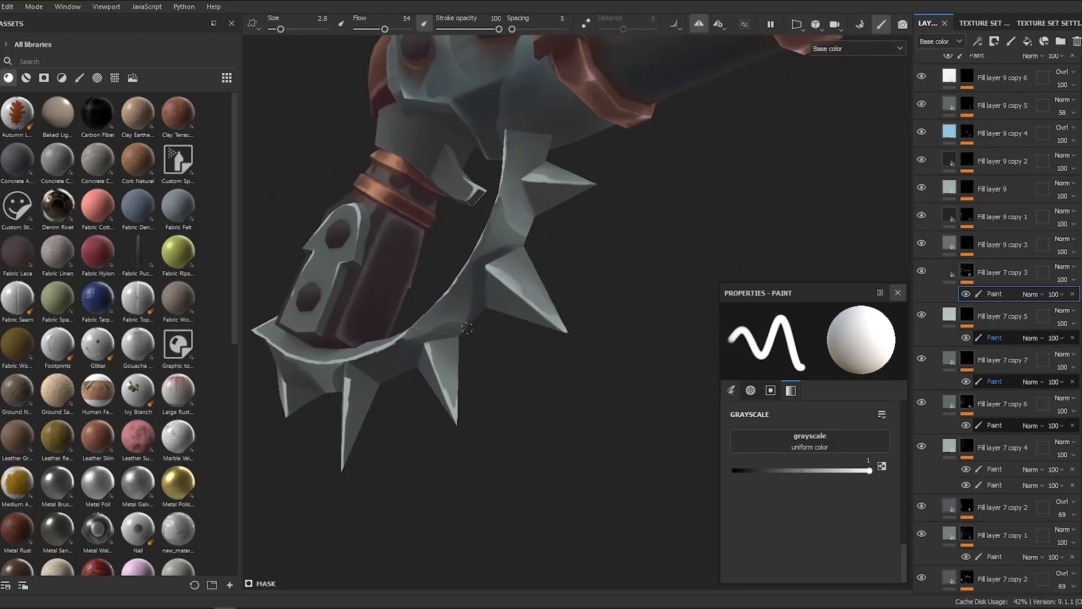
alt+right_drag(467, 328, 488, 248)
Step: Refine the dark shading at the second spike's base, alternating black and white at about size 2
key(x)
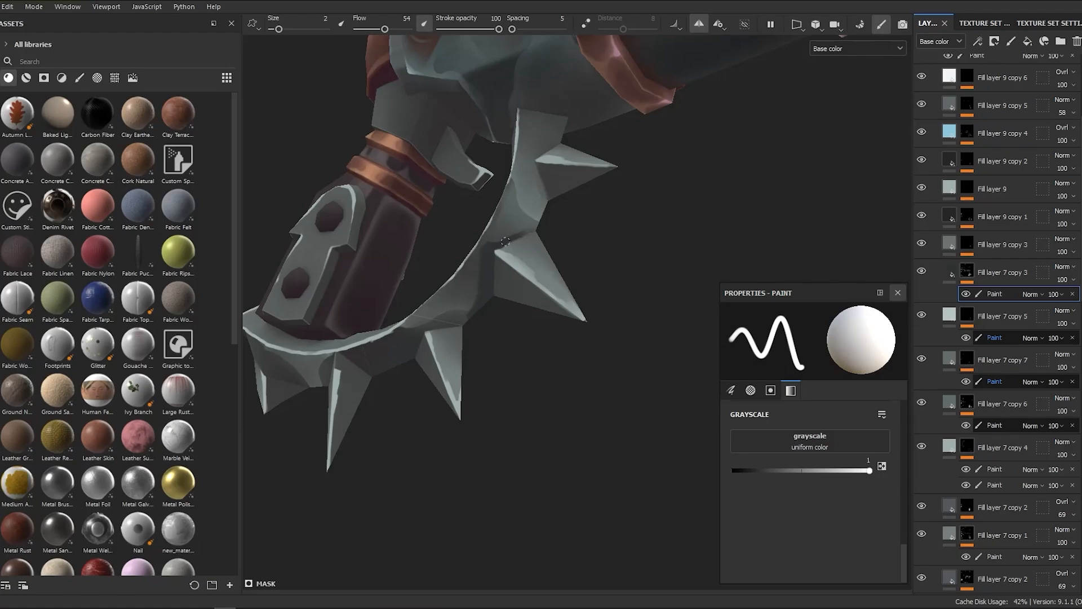
ctrl+right_drag(513, 236, 527, 236)
mouse_move(512, 237)
alt+mouse_down()
mouse_move(498, 264)
mouse_move(502, 331)
alt+mouse_up()
scroll(497, 264, down, 4)
key(x)
scroll(502, 331, up, 2)
key(x)
scroll(500, 286, up, 2)
Step: Blend the second spike's base shading at flow 20, using white at size 5.29 and black at size 11.15
ctrl+right_drag(500, 286, 483, 285)
mouse_move(500, 285)
ctrl+mouse_down()
mouse_move(479, 285)
mouse_move(488, 260)
ctrl+mouse_up()
ctrl+right_drag(489, 261, 482, 260)
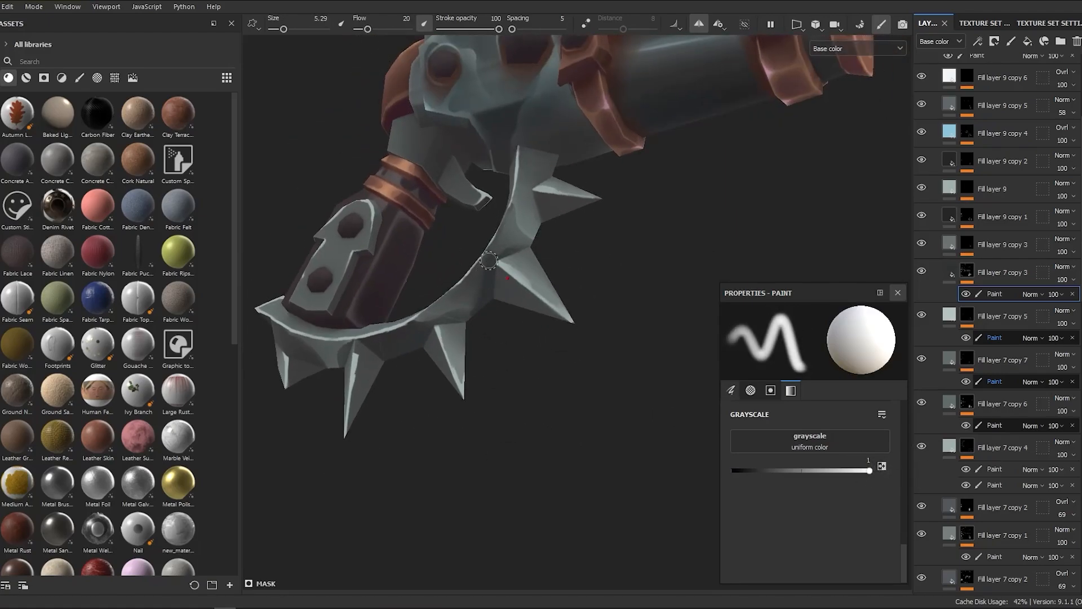
alt+drag(480, 257, 553, 385)
scroll(553, 385, down, 4)
alt+drag(486, 396, 713, 353)
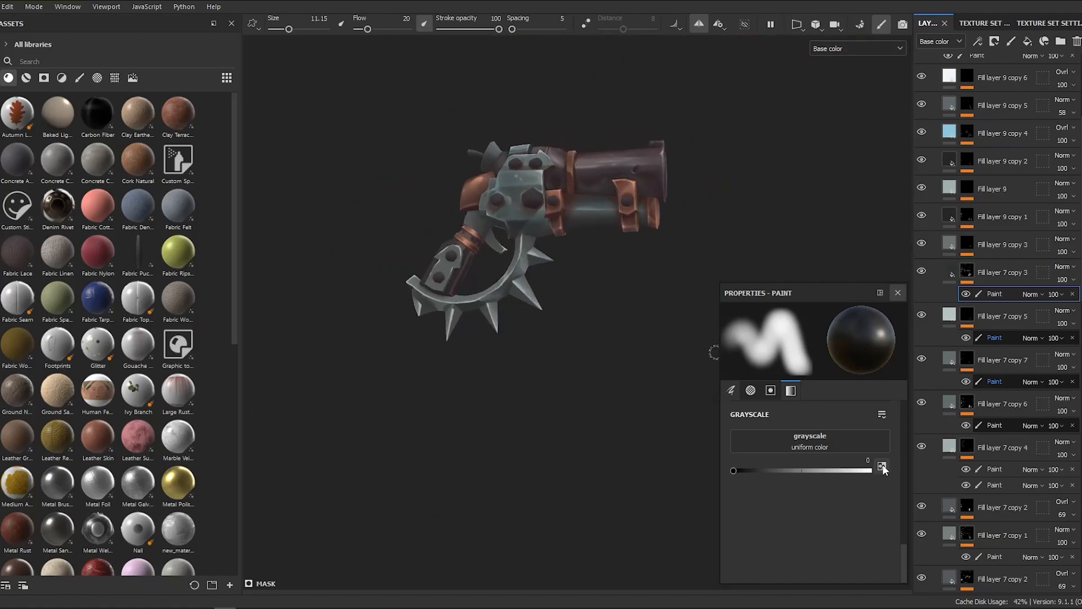
Step: Paint dark streaks across the middle of the guard's inner face with white at size 1.94
key(x)
scroll(449, 437, up, 2)
alt+drag(401, 294, 451, 338)
mouse_move(507, 437)
alt+right_down()
mouse_move(739, 437)
mouse_move(423, 441)
alt+right_up()
mouse_move(424, 304)
ctrl+right_down()
mouse_move(406, 304)
mouse_move(610, 304)
ctrl+right_up()
alt+drag(609, 303, 595, 326)
alt+right_drag(596, 326, 449, 354)
scroll(465, 273, up, 2)
ctrl+right_drag(479, 288, 460, 288)
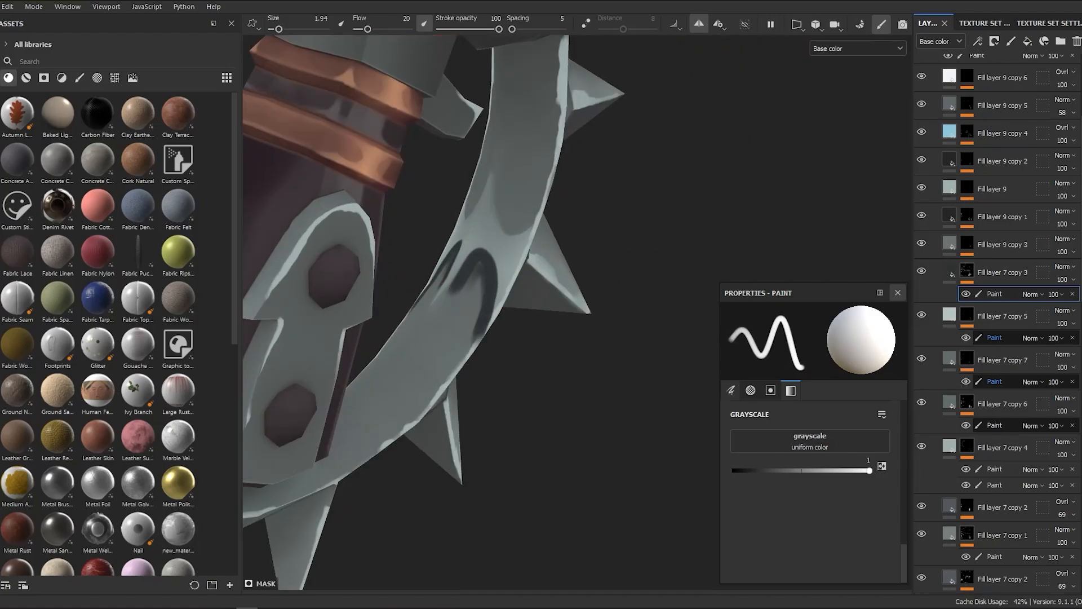
mouse_move(479, 287)
alt+mouse_down()
mouse_move(465, 246)
mouse_move(477, 280)
mouse_move(464, 265)
alt+mouse_up()
mouse_move(463, 265)
alt+mouse_down()
mouse_move(451, 256)
mouse_move(479, 284)
alt+mouse_up()
alt+right_drag(469, 289, 468, 269)
mouse_move(468, 269)
alt+mouse_down()
mouse_move(491, 248)
mouse_move(471, 265)
alt+mouse_up()
mouse_move(474, 265)
alt+right_down()
mouse_move(878, 472)
mouse_move(479, 268)
alt+right_up()
Step: Soften the dark streaks on the guard's inner face with black
key(x)
mouse_move(477, 265)
alt+mouse_down()
mouse_move(485, 254)
mouse_move(479, 435)
alt+mouse_up()
alt+right_drag(479, 435, 428, 394)
mouse_move(429, 394)
alt+mouse_down()
mouse_move(507, 277)
mouse_move(444, 461)
alt+mouse_up()
alt+right_drag(444, 461, 405, 428)
Step: Duplicate Fill layer 7 copy 3 and reset the duplicate's mask to plain black
key(ctrl+d)
right_click(967, 272)
click(968, 107)
Step: Change the base color of Fill layer 7 copy 8 to a muted grey-teal around 5A6C6A
click(950, 272)
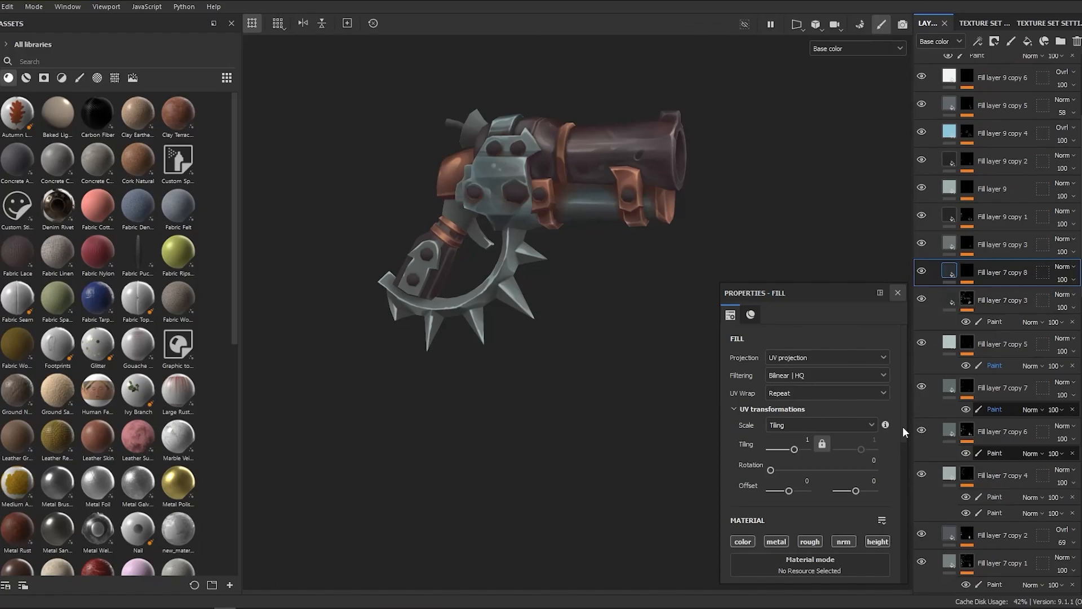
scroll(901, 428, down, 3)
click(884, 445)
click(836, 445)
click(916, 485)
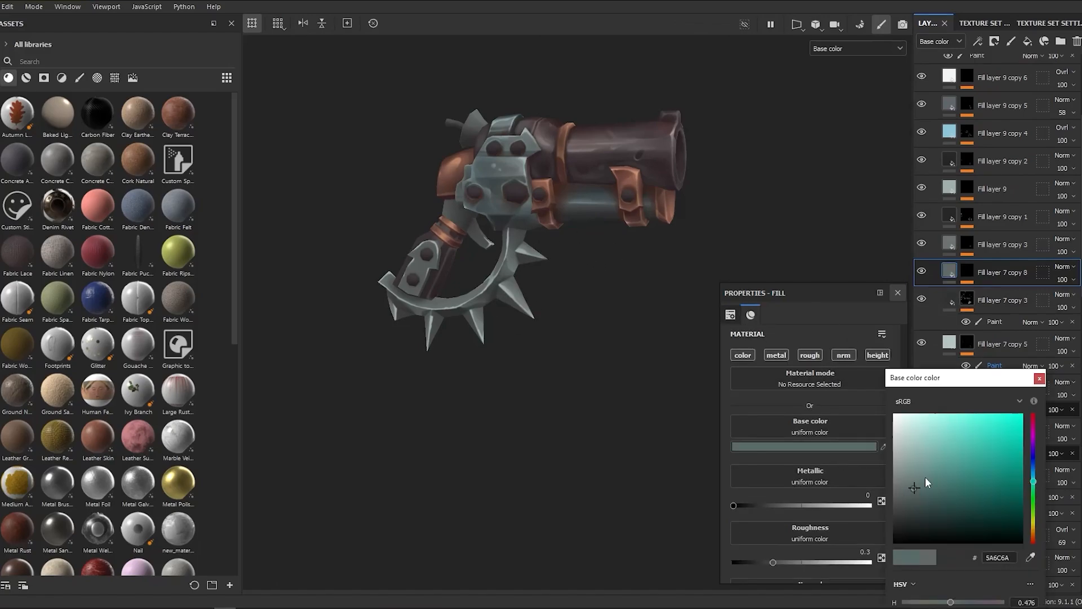
Step: Paint a tinted patch on the guard's inner face in Fill layer 7 copy 8's mask with white at size 2.29
click(966, 272)
alt+right_drag(510, 331, 558, 405)
alt+drag(558, 406, 586, 192)
ctrl+right_drag(586, 193, 561, 192)
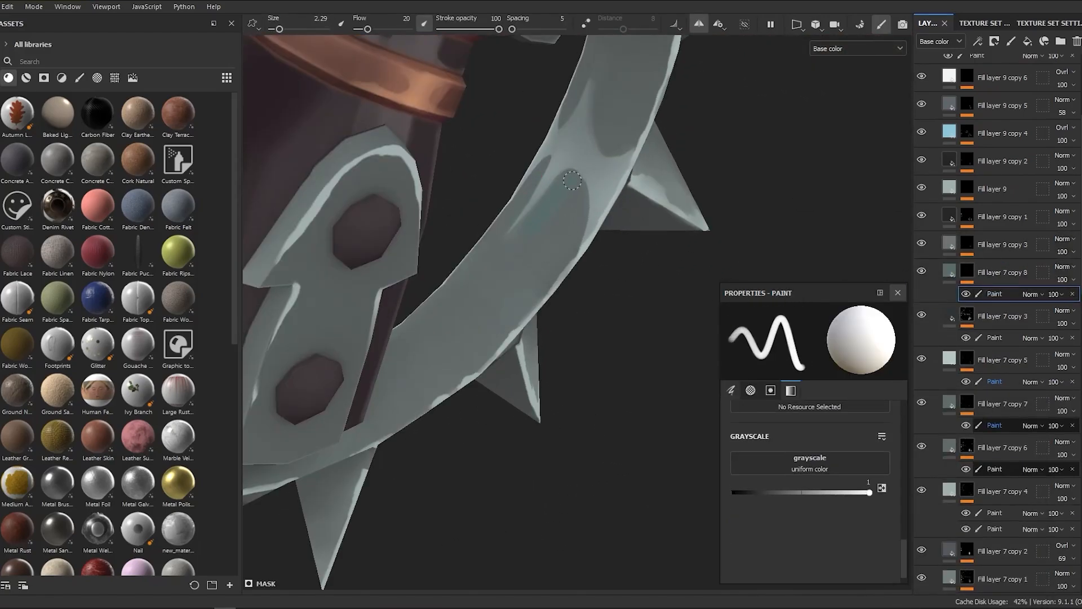
Step: Fade the edges of the tinted patch on the guard's inner face with black at size 11.64
click(882, 488)
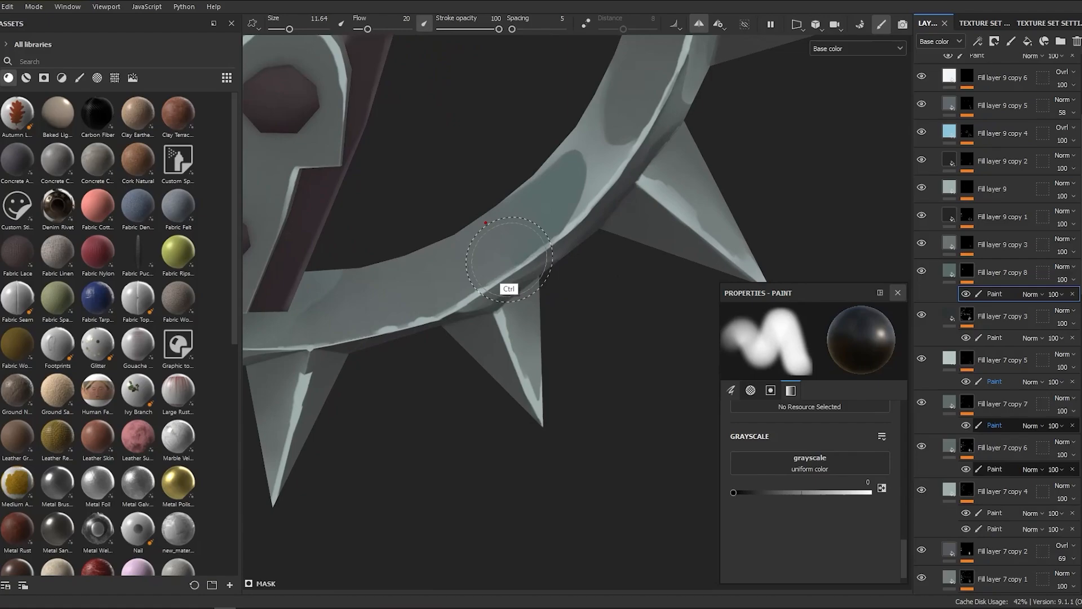
mouse_move(509, 263)
alt+right_down()
mouse_move(542, 309)
mouse_move(534, 441)
alt+right_up()
key(x)
alt+drag(534, 442, 654, 380)
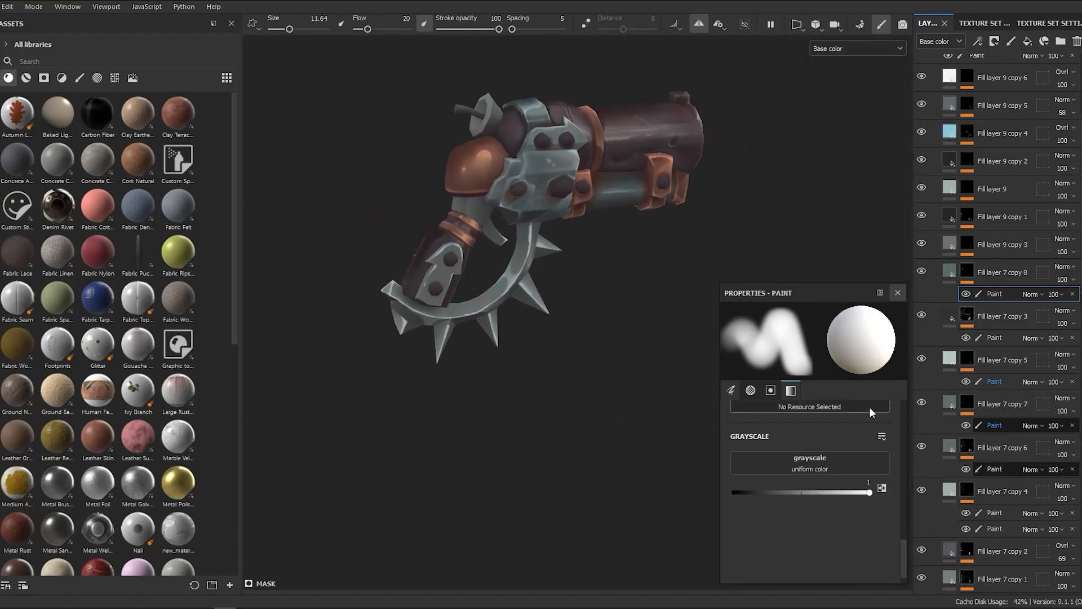
Step: Set Fill layer 7 copy 8 to light blue with Overlay blending and fade its patch on the guard with black
click(949, 271)
click(967, 271)
key(x)
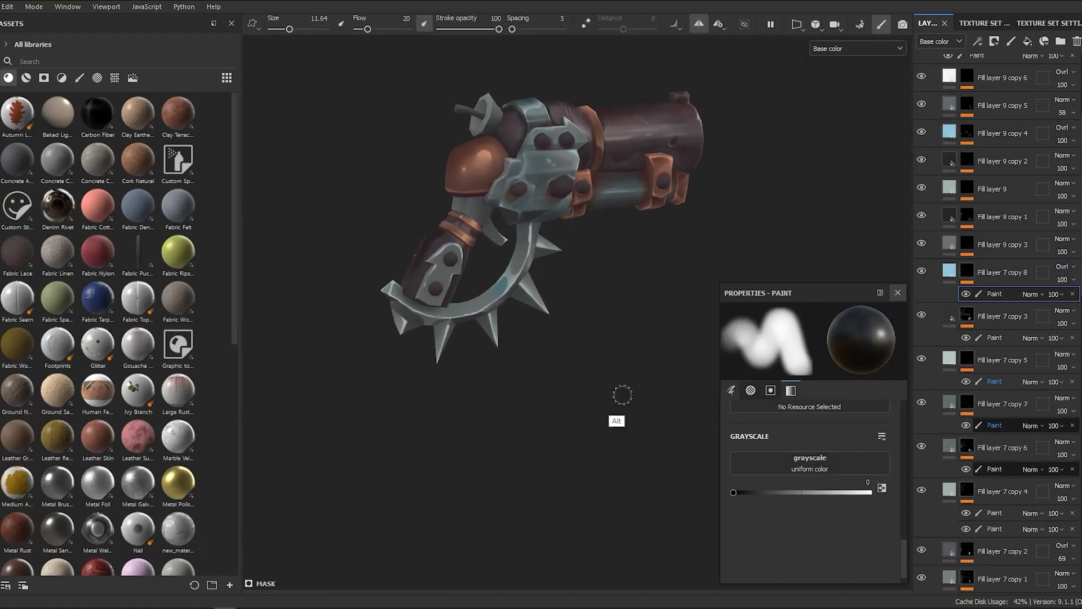
alt+drag(624, 394, 403, 396)
alt+right_drag(403, 396, 526, 310)
Step: Lighten the guard's inner face around the tinted patch in Fill layer 7 copy 5's mask with white at size 8.14, flow 8
key(x)
alt+drag(526, 310, 472, 480)
alt+right_drag(473, 480, 485, 428)
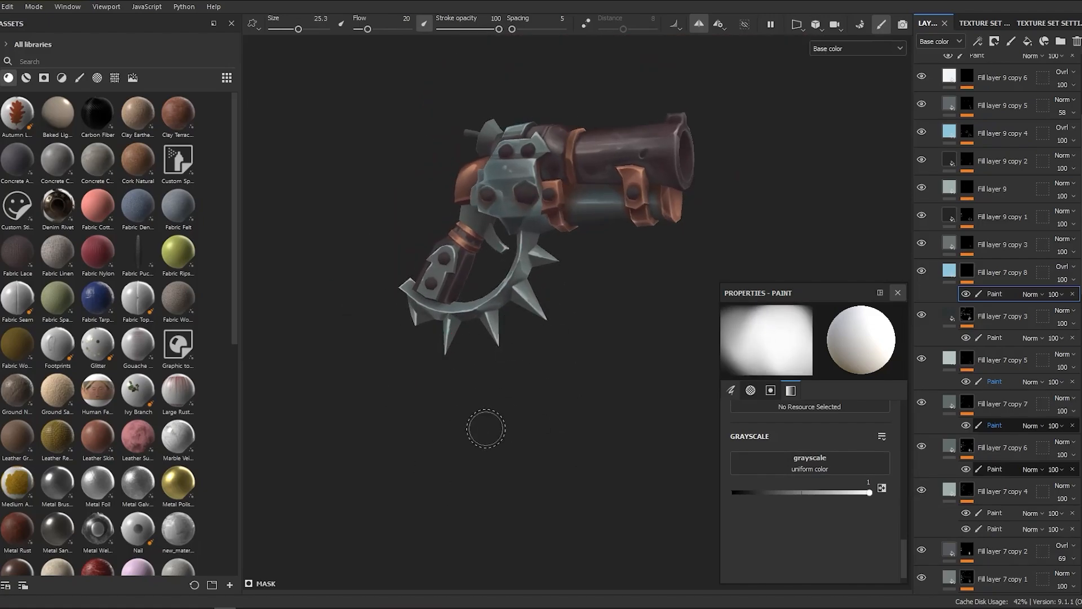
mouse_move(558, 482)
alt+mouse_down()
mouse_move(580, 343)
mouse_move(474, 386)
mouse_move(539, 378)
mouse_move(461, 439)
mouse_move(503, 386)
alt+mouse_up()
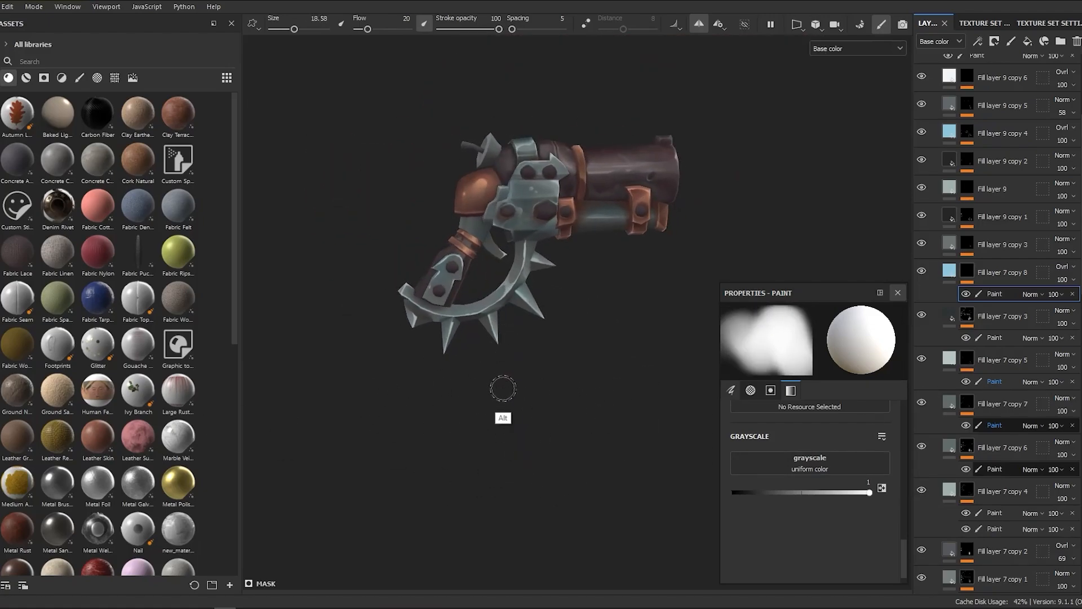
click(922, 358)
click(921, 358)
click(966, 359)
key(x)
mouse_move(535, 246)
alt+right_down()
mouse_move(522, 339)
mouse_move(496, 332)
alt+right_up()
alt+drag(495, 333, 515, 284)
ctrl+drag(515, 285, 490, 276)
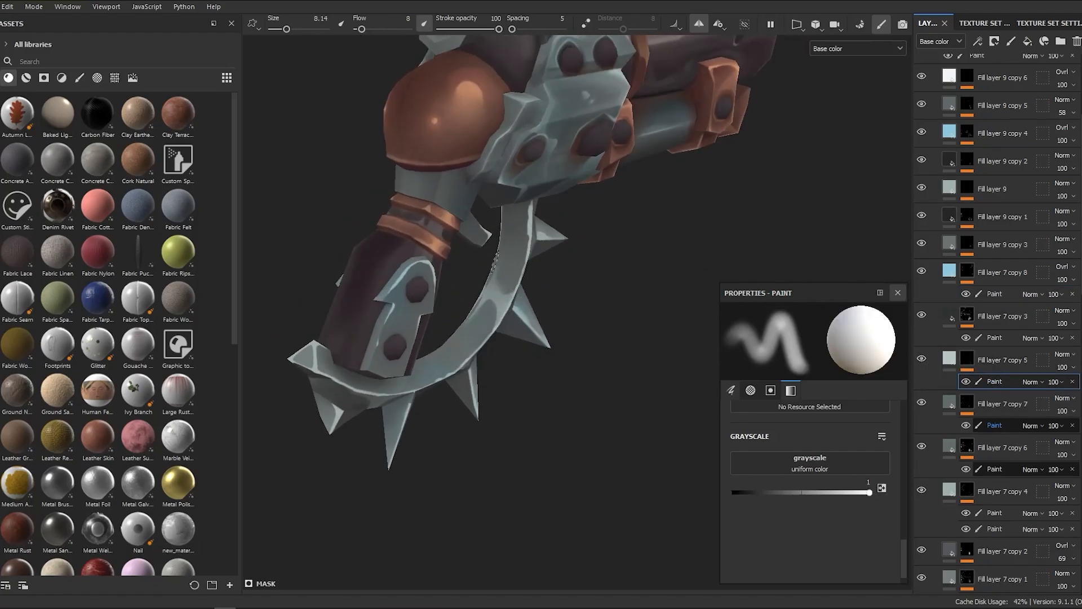
Step: Blend the lightened area on the guard's inner face using larger strokes around size 12.74, checking Fill layer 7 copy 5's effect
scroll(495, 259, up, 2)
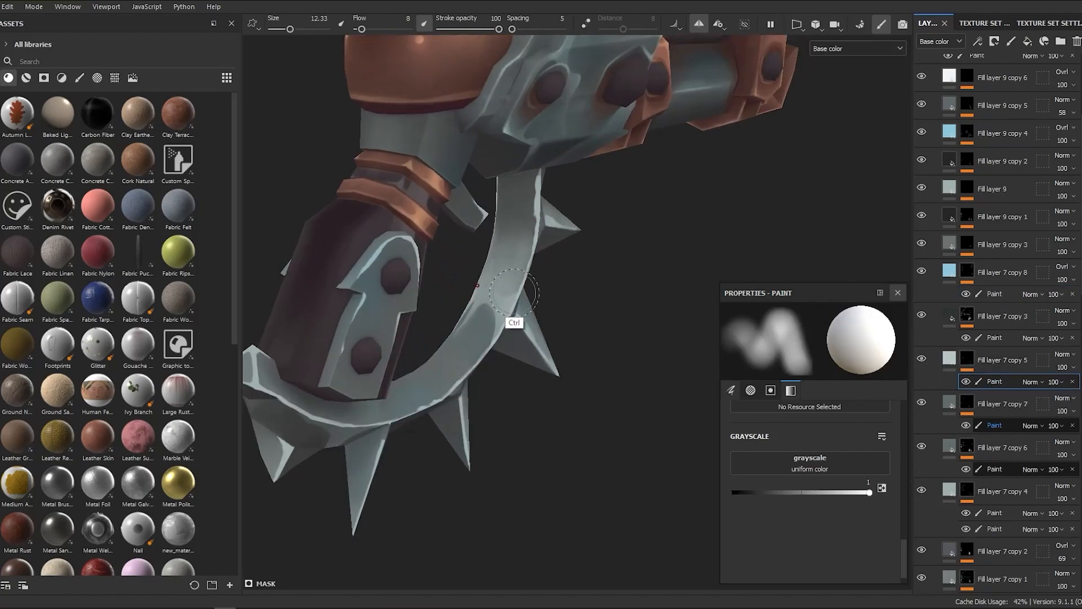
alt+drag(509, 292, 532, 270)
key(x)
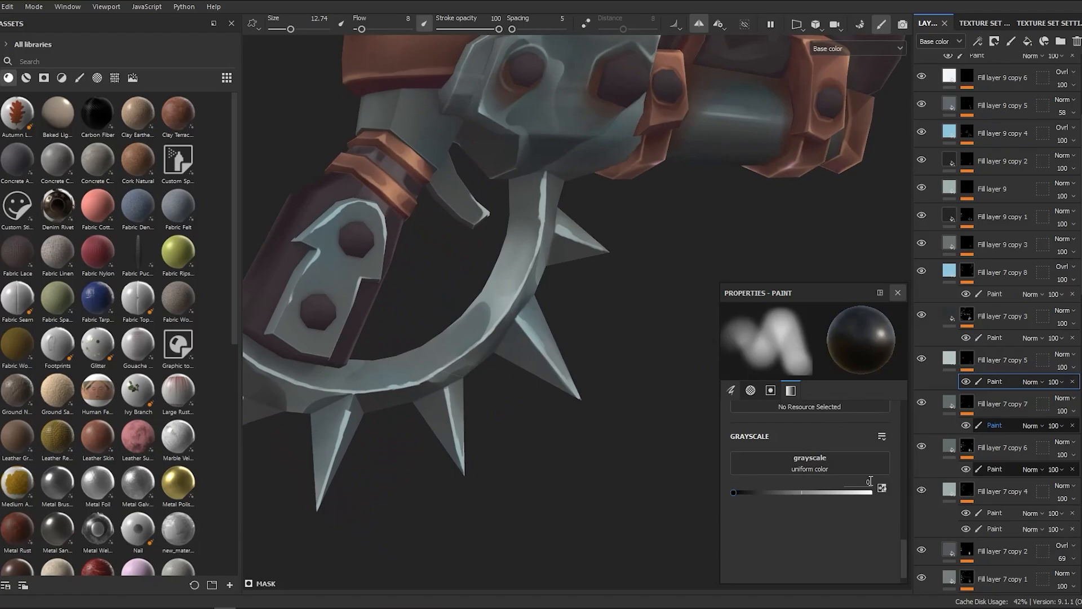
click(921, 359)
click(921, 358)
scroll(536, 442, down, 3)
alt+drag(536, 442, 636, 452)
key(x)
mouse_move(507, 299)
alt+mouse_down()
mouse_move(501, 433)
mouse_move(521, 450)
alt+mouse_up()
Step: Paint thin dark arcs around the patch on the guard's inner face in Fill layer 9 copy 1's mask with white at size 1.26
click(966, 217)
scroll(523, 305, up, 5)
ctrl+right_drag(541, 306, 502, 305)
mouse_move(475, 286)
mouse_down()
mouse_move(492, 270)
mouse_move(525, 292)
mouse_up()
alt+right_drag(507, 304, 509, 349)
alt+drag(509, 350, 509, 255)
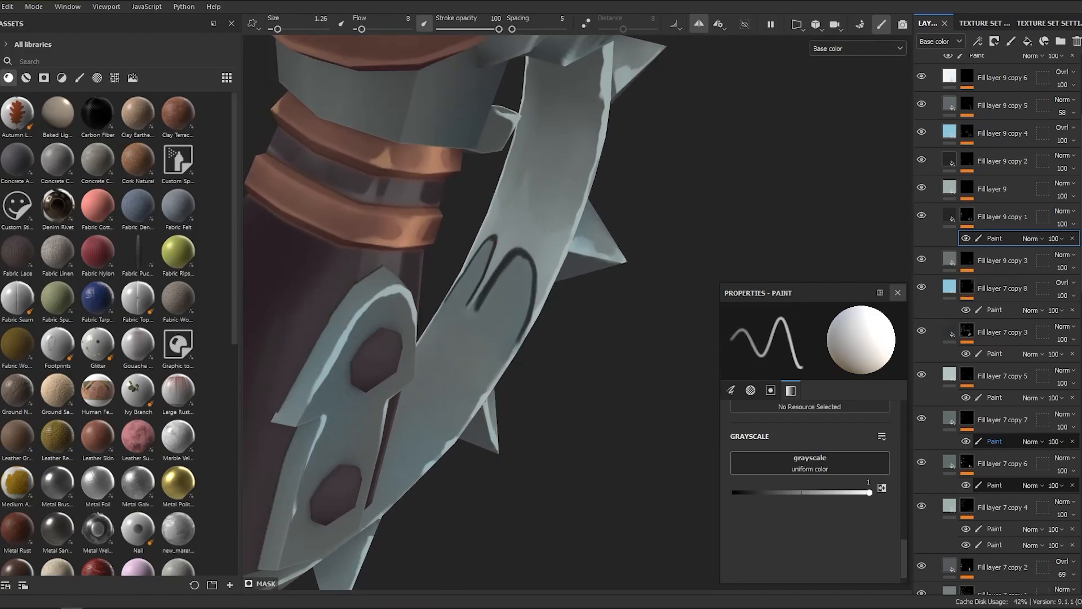
drag(527, 309, 497, 269)
Step: Soften the dark arcs on the guard's inner face with black, using brush sizes 5.2 and 16.78
mouse_move(502, 282)
alt+mouse_down()
mouse_move(555, 246)
mouse_move(502, 299)
alt+mouse_up()
click(882, 488)
ctrl+right_drag(480, 299, 491, 352)
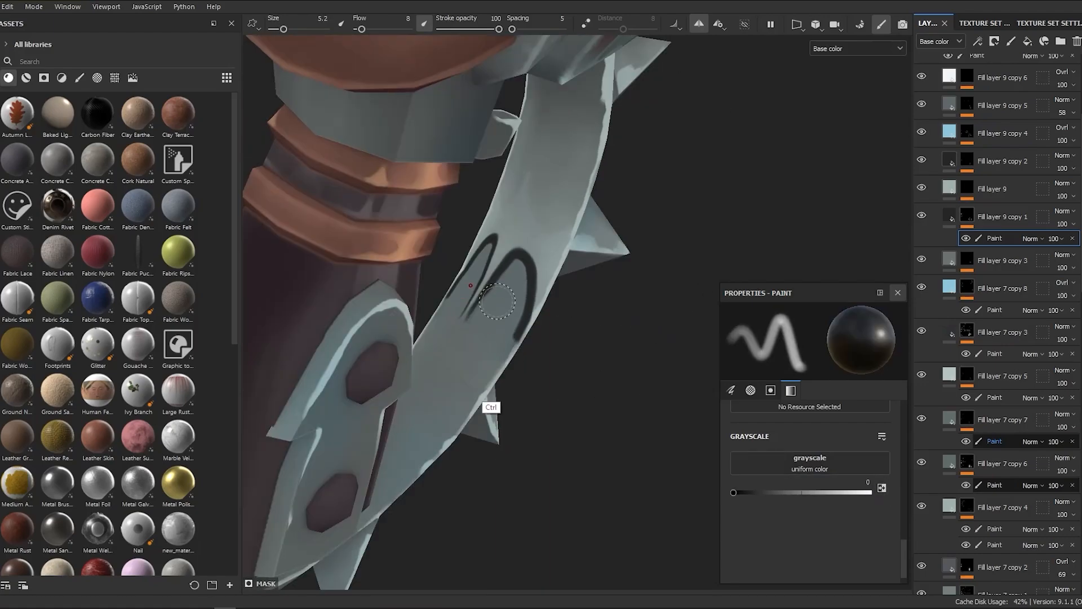
mouse_move(502, 304)
alt+mouse_down()
mouse_move(555, 246)
mouse_move(570, 248)
alt+mouse_up()
mouse_move(500, 315)
ctrl+right_down()
mouse_move(477, 291)
mouse_move(550, 275)
ctrl+right_up()
scroll(519, 276, down, 5)
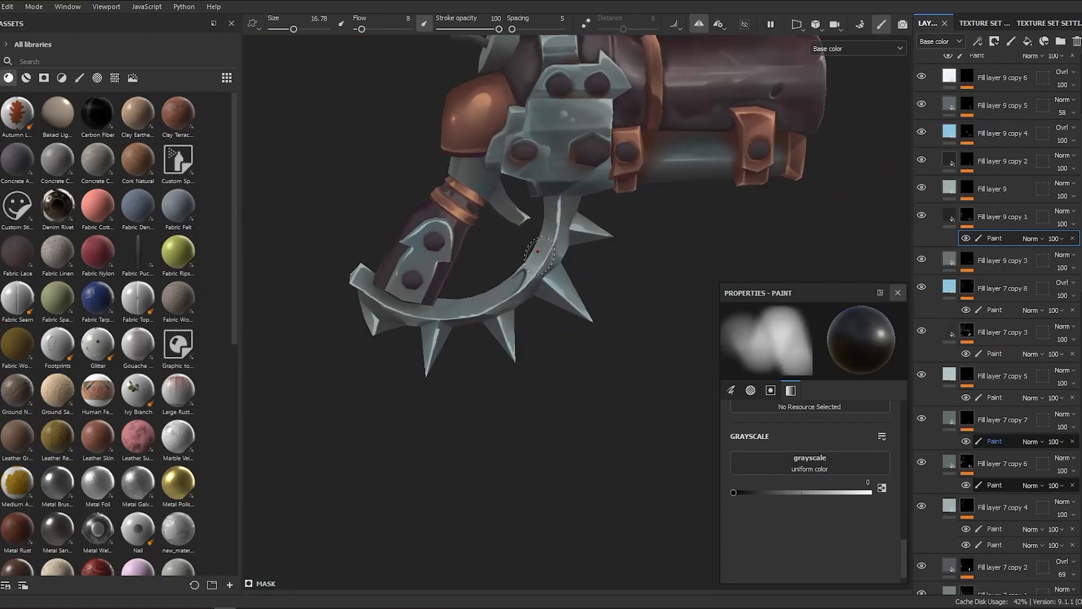
Step: Blend the dark arcs' shading into the guard in Fill layer 9 copy 1's mask, alternating black at size 13.36 with white
alt+drag(505, 389, 495, 367)
alt+right_drag(495, 367, 494, 413)
alt+drag(495, 413, 515, 350)
ctrl+right_drag(516, 350, 506, 350)
scroll(496, 347, up, 4)
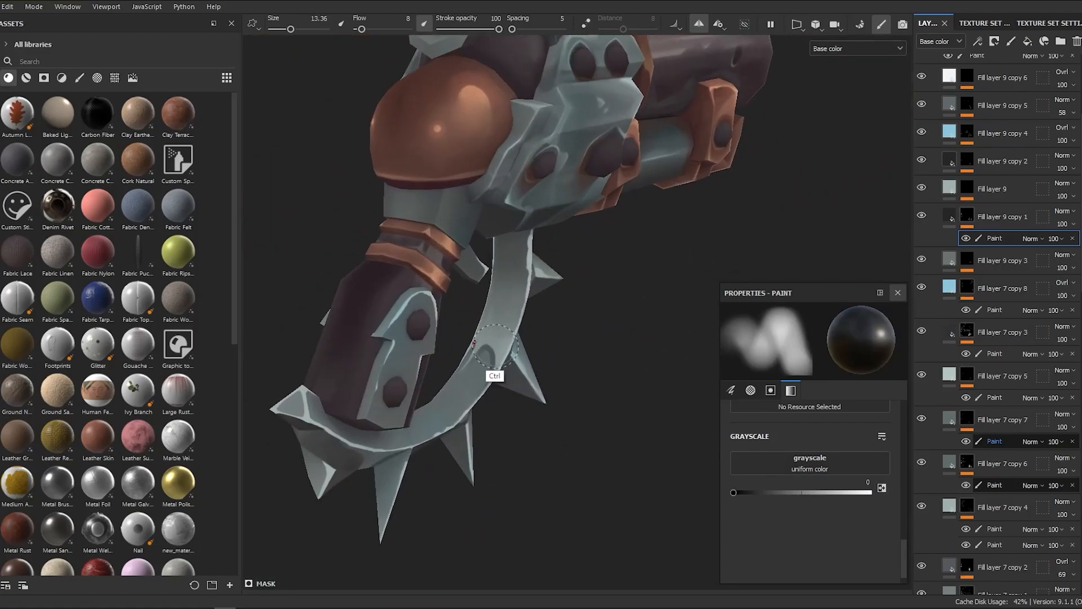
scroll(495, 347, down, 4)
mouse_move(495, 347)
alt+mouse_down()
mouse_move(546, 384)
mouse_move(580, 383)
mouse_move(535, 457)
mouse_move(641, 449)
mouse_move(647, 230)
alt+mouse_up()
click(881, 488)
ctrl+right_drag(527, 307, 547, 307)
mouse_move(547, 308)
alt+mouse_down()
mouse_move(625, 466)
mouse_move(522, 437)
alt+mouse_up()
alt+middle_drag(522, 437, 494, 452)
Step: Paint thin light edge lines above the dark arcs on the guard in Fill layer 9's mask with white at size 0.84
click(972, 190)
key(x)
mouse_move(701, 425)
ctrl+right_down()
mouse_move(585, 386)
mouse_move(514, 253)
mouse_move(511, 299)
ctrl+right_up()
key(x)
alt+drag(489, 269, 509, 298)
mouse_move(509, 299)
alt+right_down()
mouse_move(486, 352)
mouse_move(479, 337)
alt+right_up()
mouse_move(479, 337)
alt+mouse_down()
mouse_move(505, 264)
mouse_move(460, 265)
mouse_move(458, 213)
mouse_move(512, 236)
mouse_move(485, 222)
alt+mouse_up()
key(x)
drag(483, 215, 493, 186)
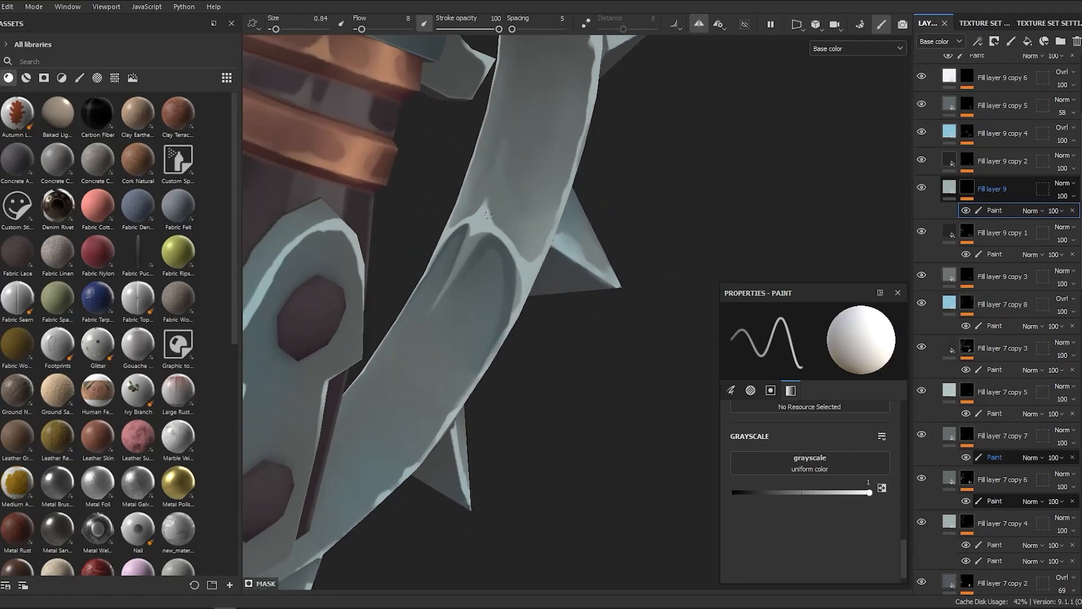
Step: Soften the light edge lines on the guard's inner face in Fill layer 9's mask with black at size 14.86
mouse_move(488, 214)
alt+right_down()
mouse_move(524, 113)
mouse_move(524, 378)
mouse_move(473, 396)
mouse_move(402, 282)
mouse_move(478, 341)
mouse_move(459, 377)
mouse_move(503, 459)
alt+right_up()
key(x)
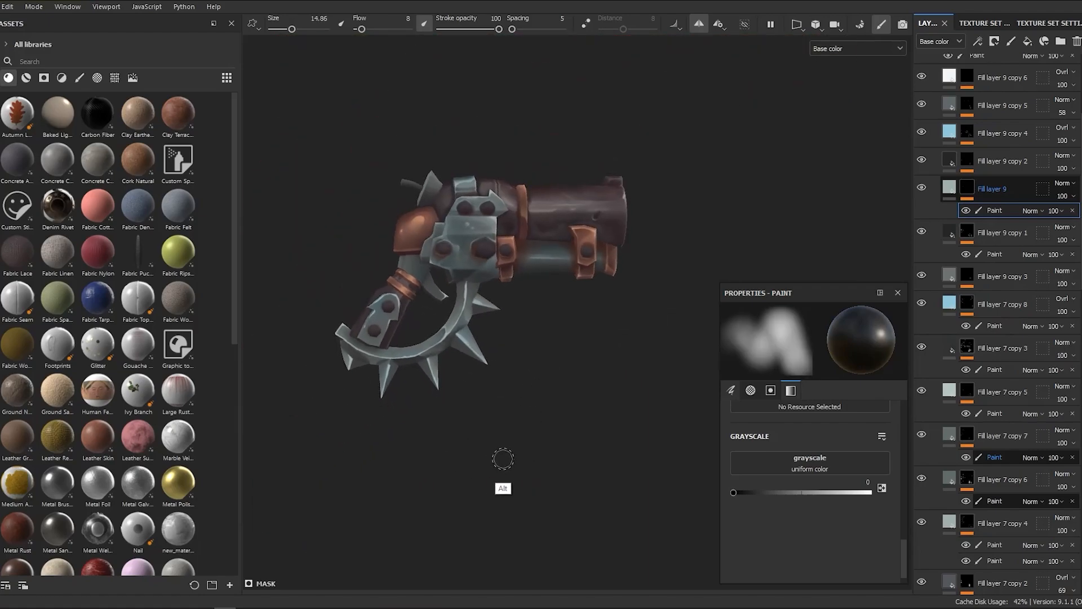
alt+middle_drag(503, 458, 578, 376)
key(x)
mouse_move(496, 361)
alt+mouse_down()
mouse_move(524, 344)
mouse_move(543, 302)
alt+mouse_up()
ctrl+right_drag(543, 303, 564, 303)
alt+right_drag(560, 263, 551, 466)
alt+drag(550, 466, 479, 372)
alt+right_drag(479, 371, 538, 418)
alt+drag(538, 418, 518, 383)
Step: Add shading to the guard in the lower Fill layer 7 copy 2's mask with white at size 4.48
click(994, 254)
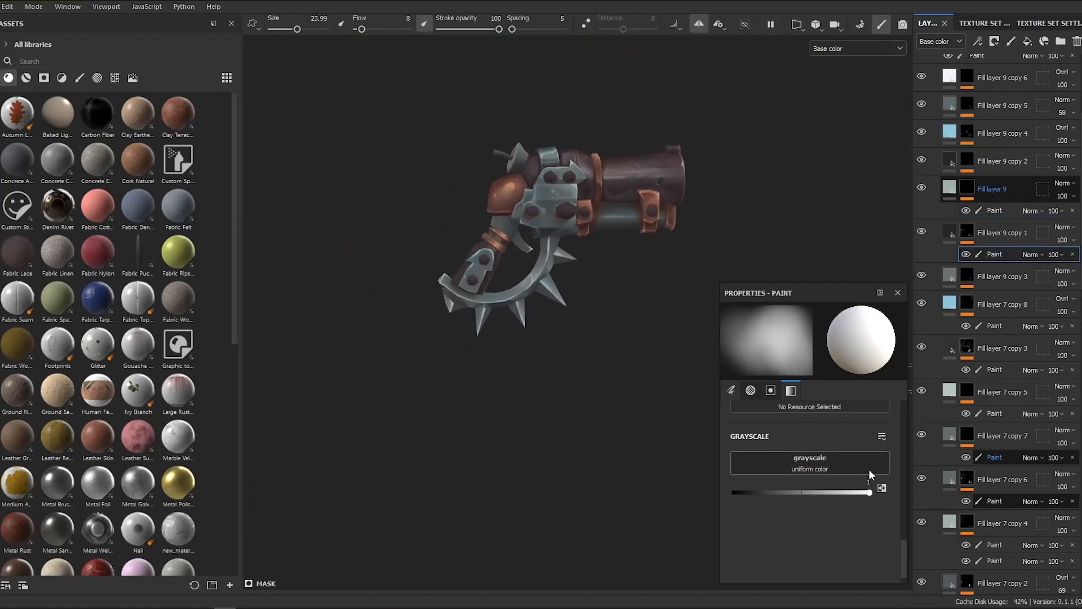
alt+right_drag(511, 479, 485, 296)
scroll(983, 188, down, 5)
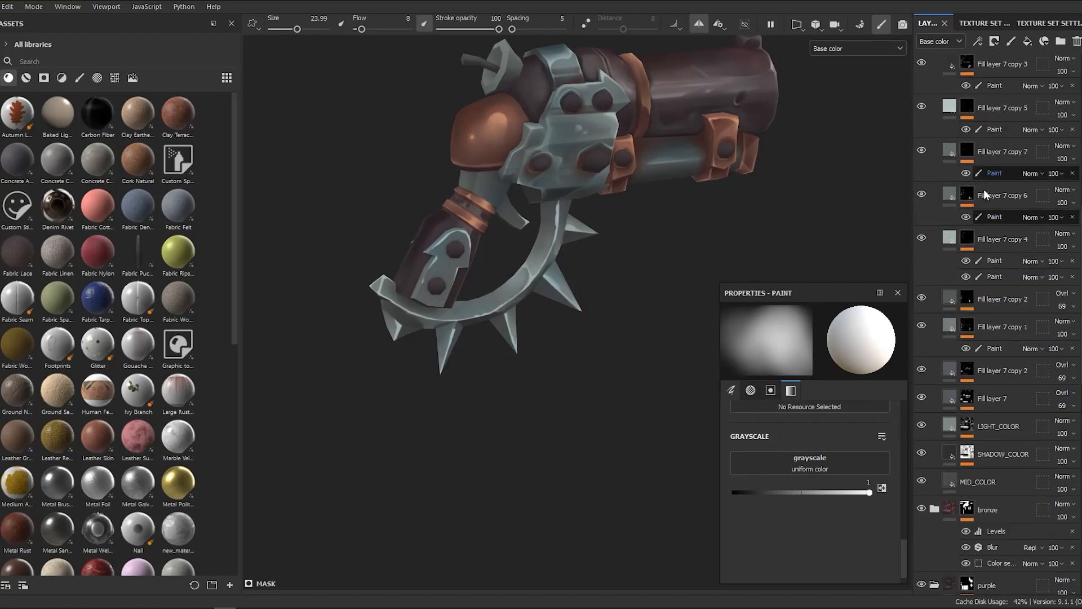
click(974, 372)
alt+right_drag(510, 392, 541, 292)
alt+drag(541, 292, 522, 340)
ctrl+right_drag(522, 340, 483, 341)
mouse_move(493, 374)
alt+right_down()
mouse_move(495, 250)
mouse_move(500, 445)
alt+right_up()
alt+drag(500, 445, 469, 393)
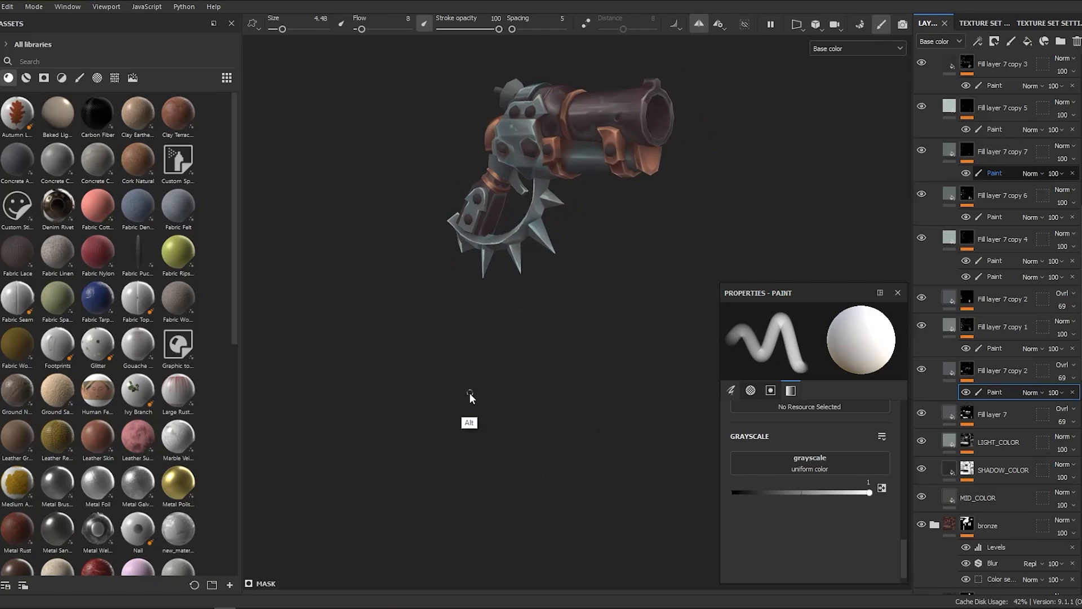
Step: Broaden the guard's overlay shading in the lower Fill layer 7 copy 2's mask with soft white strokes at sizes 23.99 and 16.31
alt+right_drag(469, 393, 458, 354)
ctrl+right_drag(401, 385, 450, 385)
alt+drag(401, 385, 526, 369)
alt+right_drag(527, 369, 452, 268)
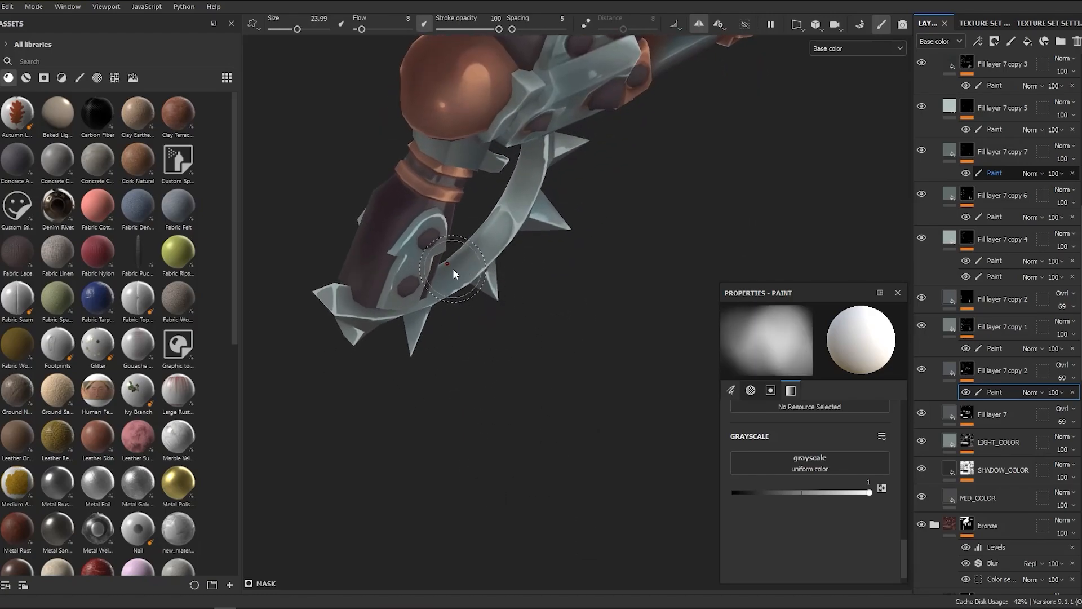
alt+drag(452, 268, 513, 264)
mouse_move(513, 264)
alt+right_down()
mouse_move(512, 280)
mouse_move(455, 304)
alt+right_up()
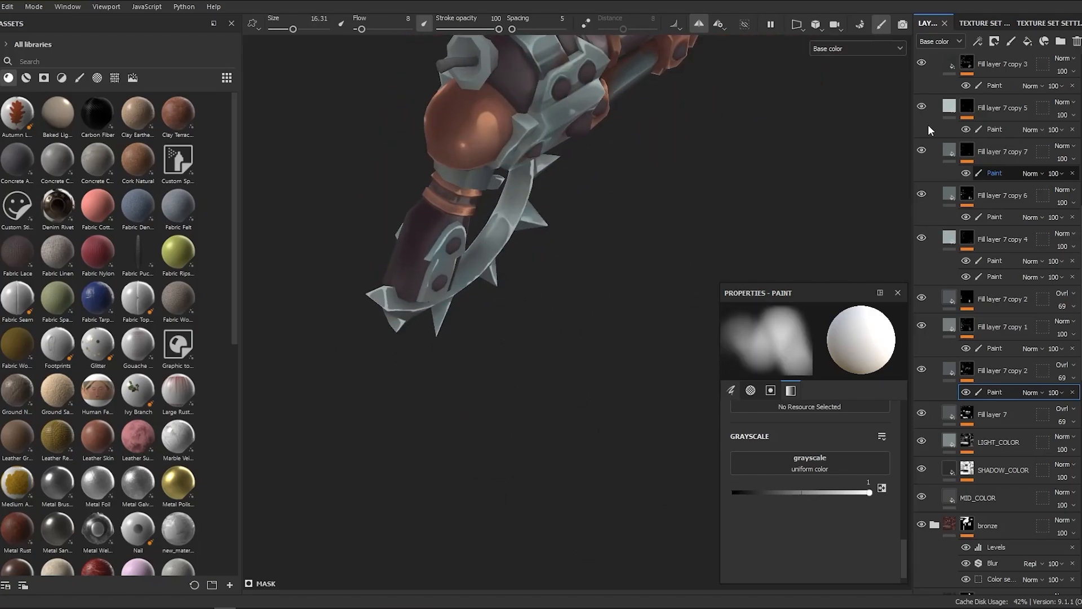
Step: Fade the tone on the guard's inner face in Fill layer 7 copy 6's mask with black at size 11.83
scroll(927, 124, up, 5)
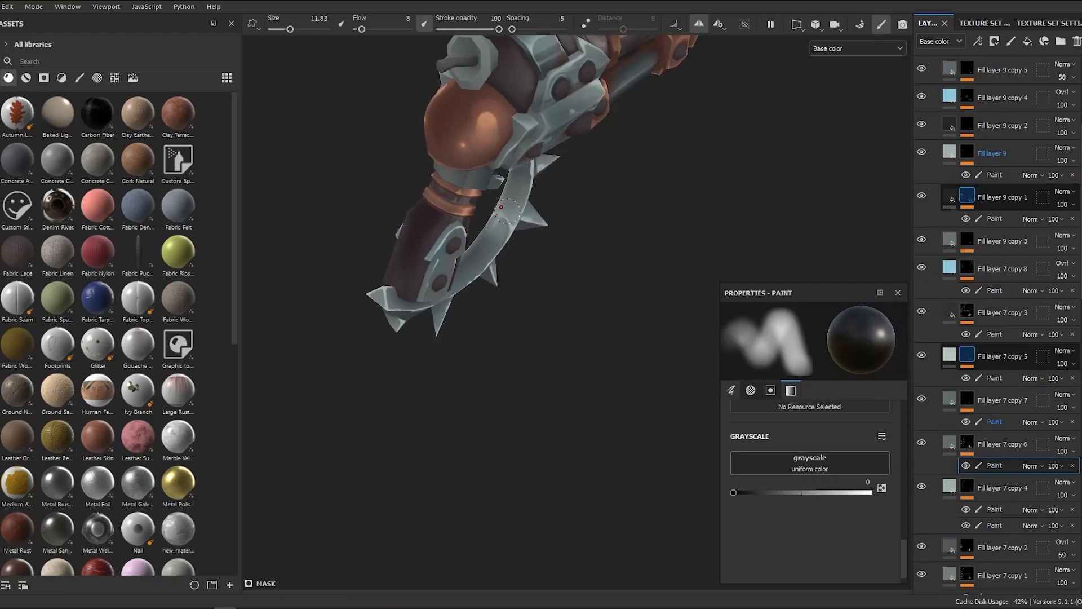
key(f)
scroll(947, 278, down, 3)
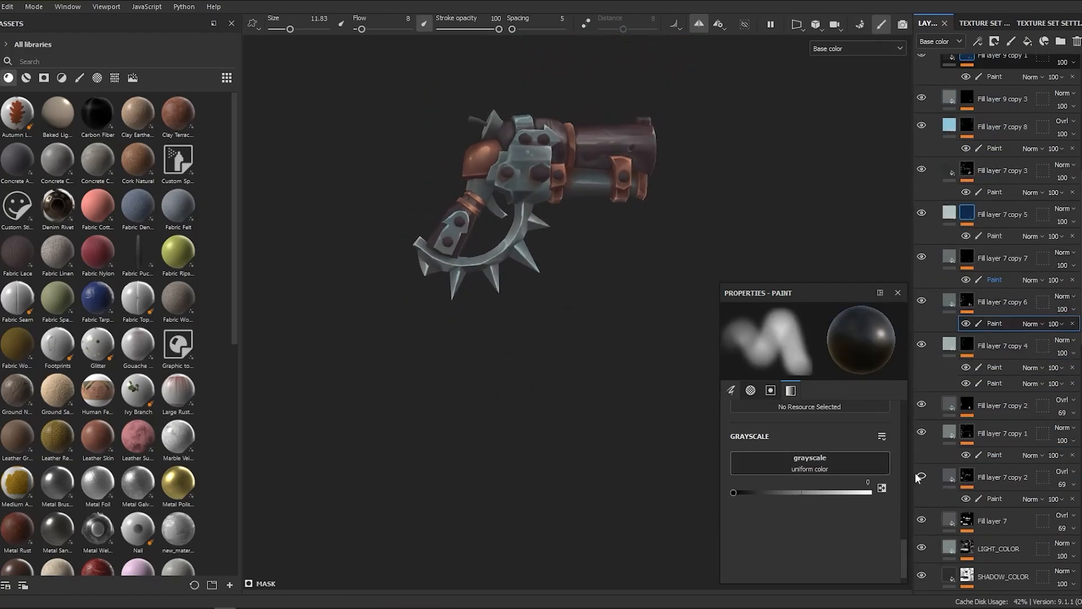
Step: Rework the guard's overlay shading in the lower Fill layer 7 copy 2's mask with black at size 13.69 and white at size 3.32
mouse_move(483, 366)
alt+mouse_down()
mouse_move(502, 334)
mouse_move(526, 405)
alt+mouse_up()
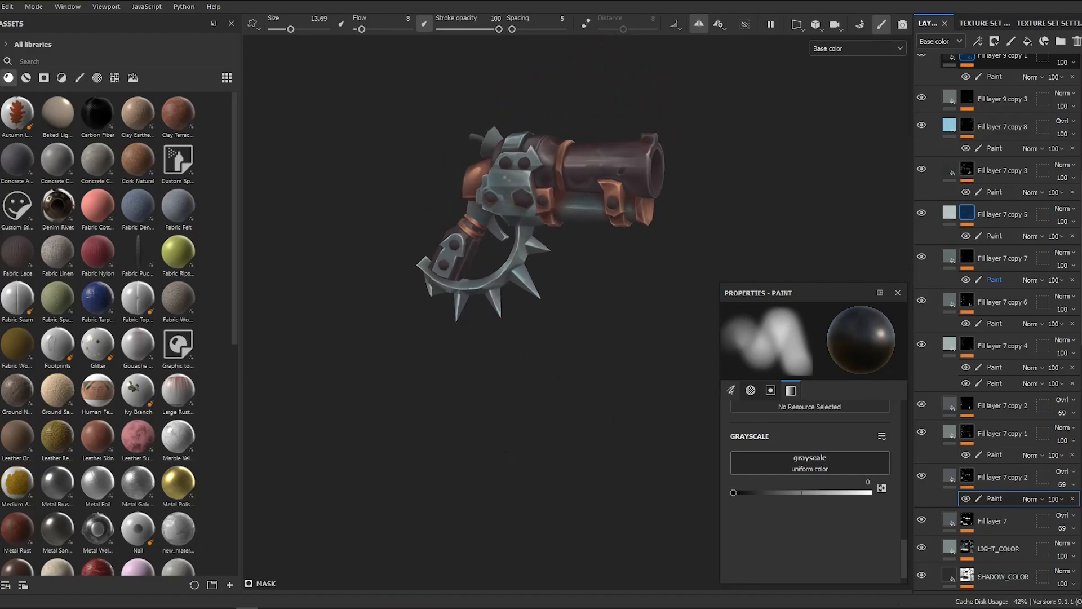
scroll(496, 282, up, 3)
alt+drag(534, 328, 708, 461)
key(x)
ctrl+right_drag(707, 462, 727, 461)
mouse_move(676, 451)
alt+mouse_down()
mouse_move(620, 417)
mouse_move(547, 444)
mouse_move(587, 369)
mouse_move(488, 435)
mouse_move(367, 406)
mouse_move(568, 465)
mouse_move(543, 478)
mouse_move(662, 420)
mouse_move(589, 417)
alt+mouse_up()
scroll(588, 403, down, 3)
ctrl+right_drag(608, 361, 553, 360)
alt+drag(598, 395, 553, 355)
scroll(552, 361, up, 5)
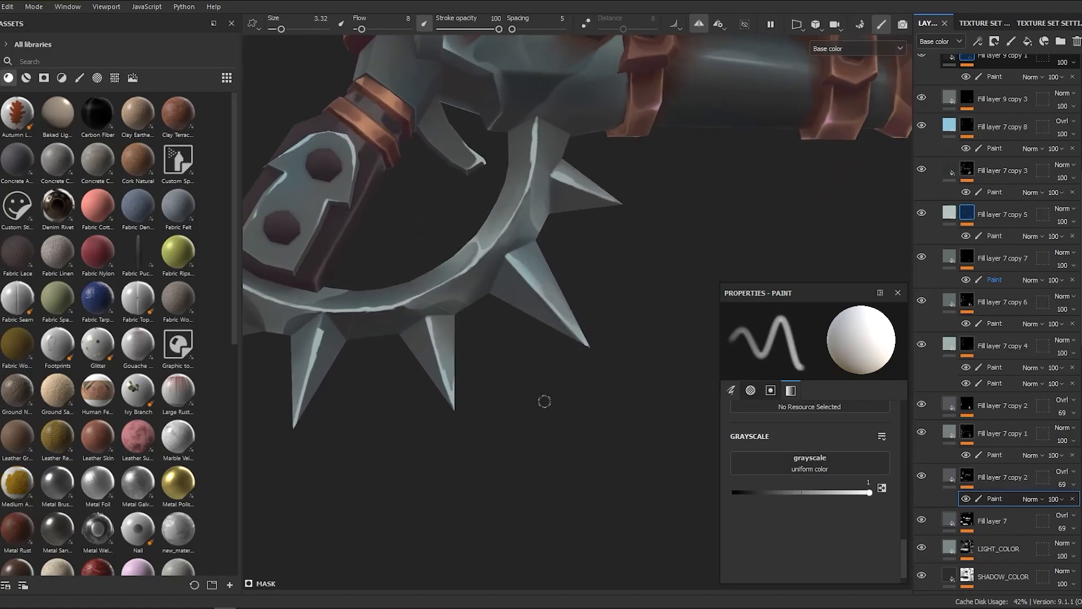
Step: Paint a curved highlight across the large spike's shaded face in Fill layer 7 copy 5's mask with white at size 1.45
alt+right_drag(514, 257, 581, 363)
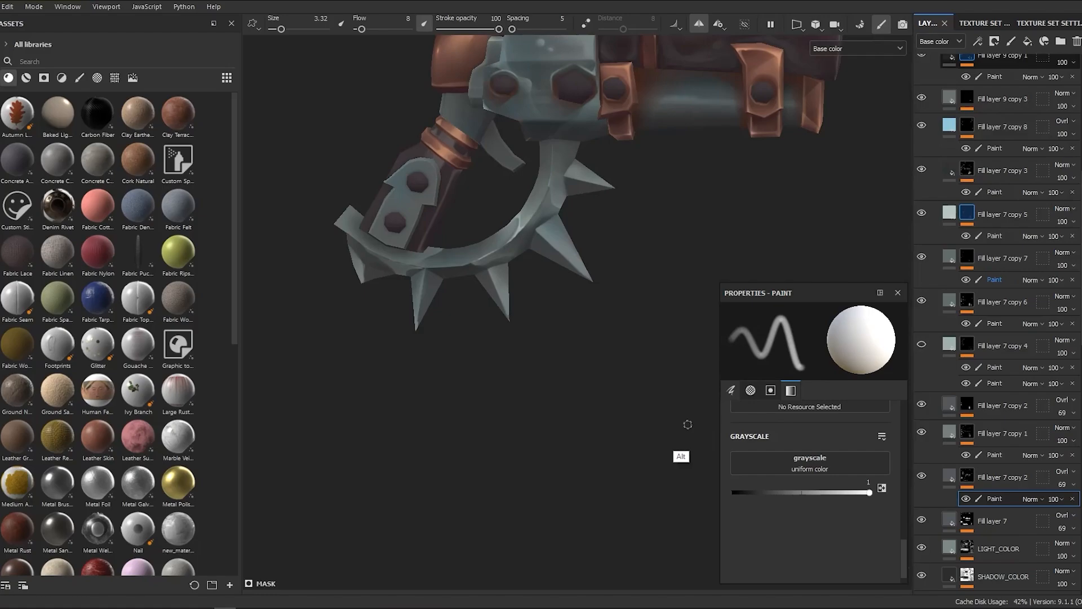
alt+right_drag(688, 424, 620, 395)
click(921, 344)
click(972, 237)
scroll(565, 307, up, 8)
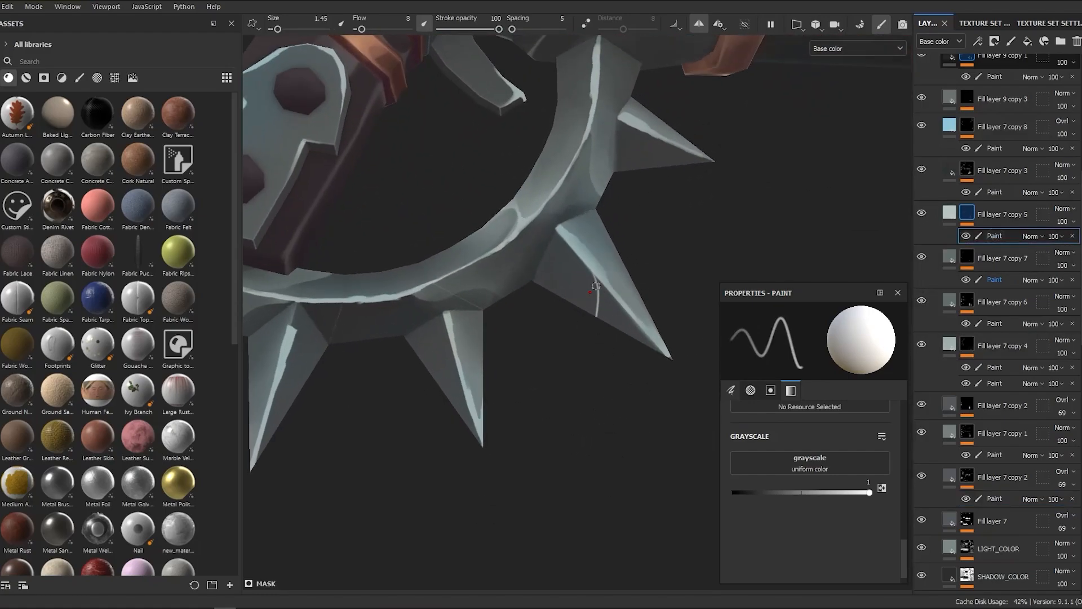
drag(627, 307, 651, 344)
Step: Fade the curved highlight on the large spike's shaded face into a soft reflection with black
mouse_move(651, 345)
alt+mouse_down()
mouse_move(773, 311)
mouse_move(634, 332)
alt+mouse_up()
key(x)
ctrl+right_drag(631, 327, 654, 326)
alt+drag(630, 326, 634, 337)
drag(634, 337, 644, 316)
ctrl+right_drag(644, 357, 586, 357)
scroll(589, 305, up, 2)
mouse_move(580, 304)
alt+mouse_down()
mouse_move(846, 230)
mouse_move(693, 491)
alt+mouse_up()
mouse_move(693, 490)
alt+right_down()
mouse_move(635, 459)
mouse_move(556, 313)
alt+right_up()
Step: Paint a light tip and a curved reflection band on the neighbouring lower spike with white at size 1.2
key(x)
alt+middle_drag(581, 405, 578, 305)
alt+right_drag(578, 305, 555, 440)
ctrl+right_drag(555, 440, 423, 451)
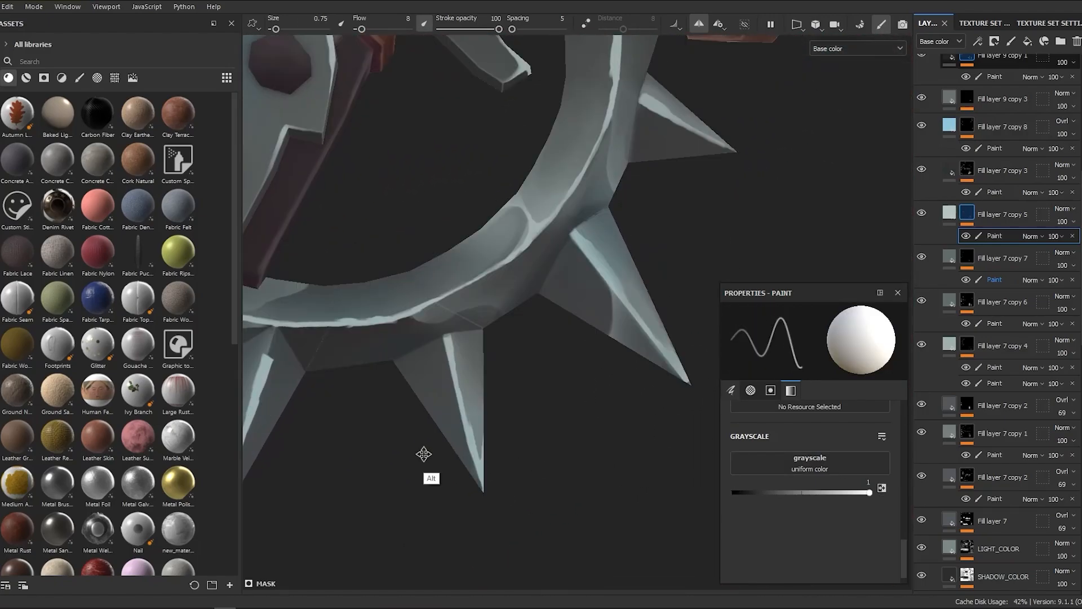
alt+middle_drag(423, 454, 319, 533)
drag(839, 492, 732, 492)
mouse_move(648, 265)
alt+mouse_down()
mouse_move(583, 269)
mouse_move(319, 355)
mouse_move(569, 262)
alt+mouse_up()
ctrl+right_drag(568, 261, 637, 262)
mouse_move(527, 508)
alt+right_down()
mouse_move(565, 382)
mouse_move(569, 412)
mouse_move(503, 344)
alt+right_up()
key(x)
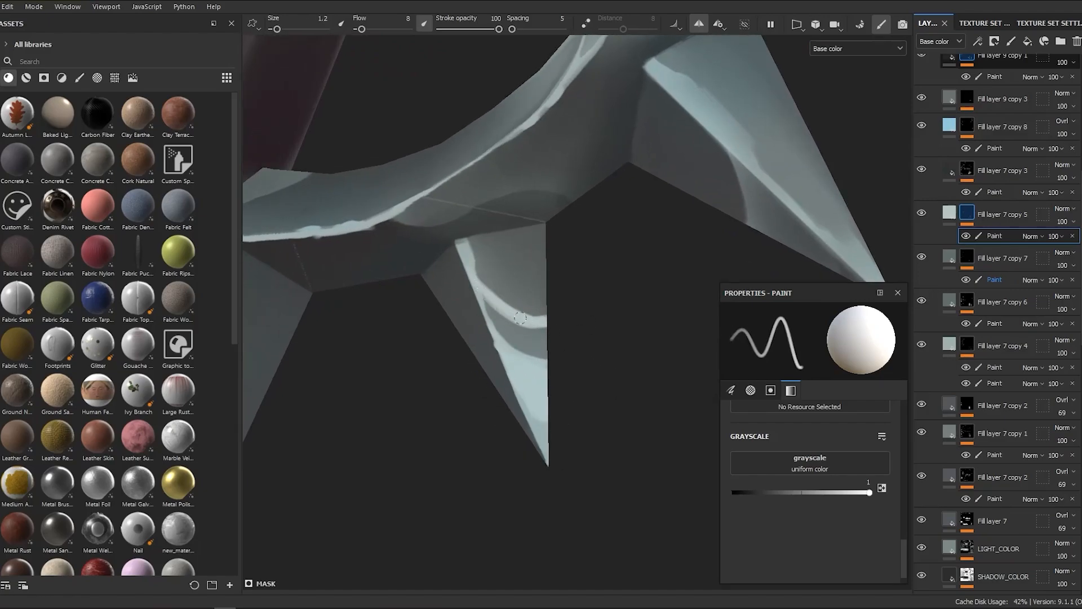
Step: Soften the reflection band and tip on that spike with black at size 9.43
alt+right_drag(600, 349, 626, 343)
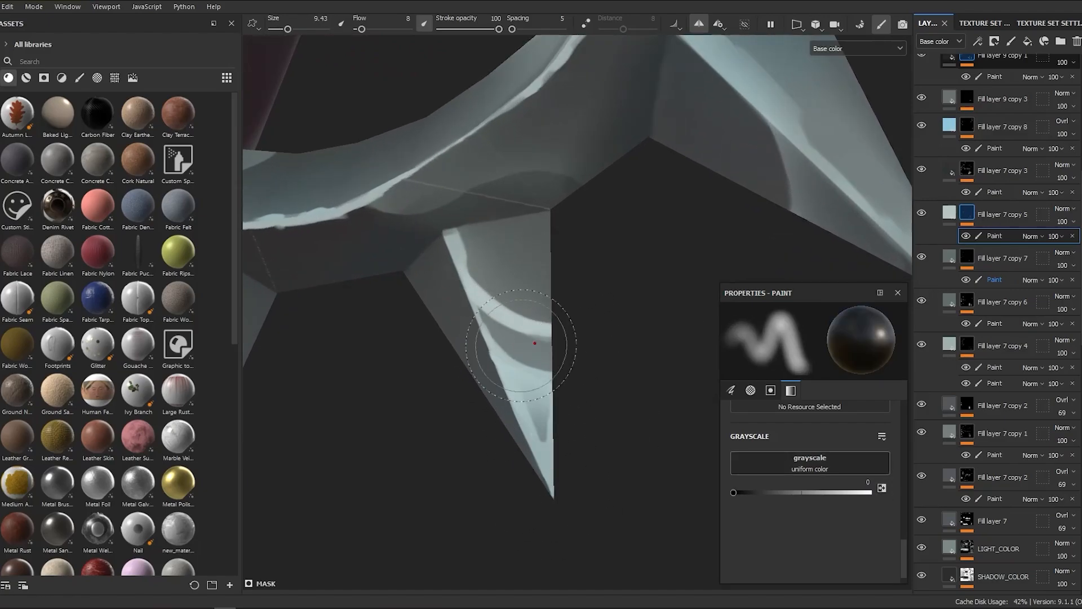
mouse_move(549, 328)
alt+right_down()
mouse_move(539, 414)
mouse_move(496, 297)
alt+right_up()
mouse_move(495, 297)
ctrl+right_down()
mouse_move(509, 297)
mouse_move(499, 295)
ctrl+right_up()
mouse_move(499, 295)
alt+right_down()
mouse_move(577, 356)
mouse_move(637, 485)
mouse_move(505, 496)
mouse_move(426, 420)
alt+right_up()
Step: Paint a reflection on the spike below the grip in Fill layer 7 copy 5's mask and soften it with black at size 15.68
key(x)
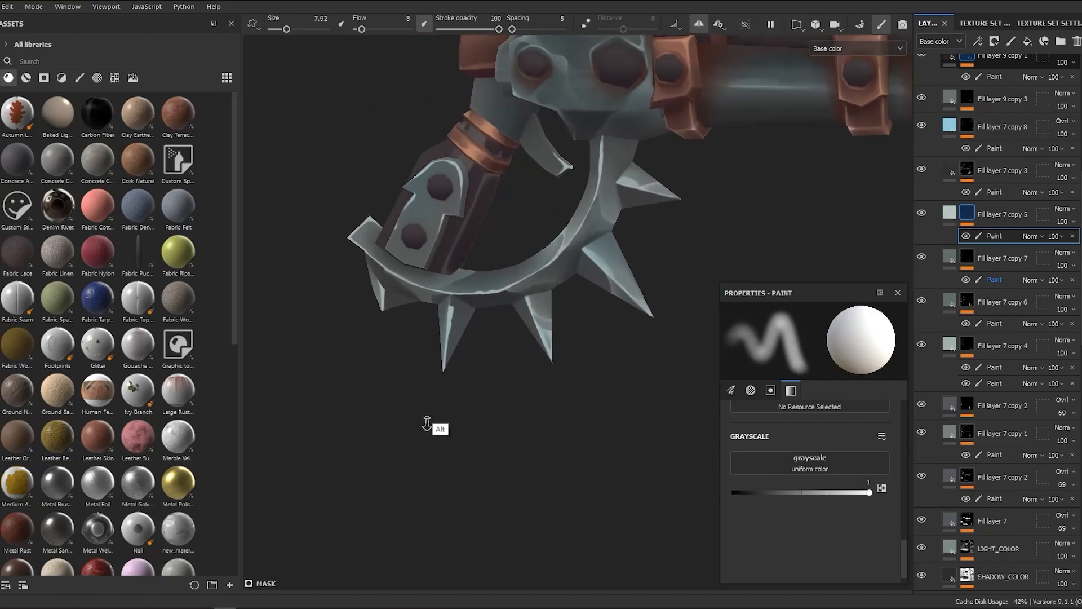
alt+drag(426, 420, 489, 389)
ctrl+right_drag(494, 318, 478, 317)
drag(482, 322, 467, 372)
alt+drag(479, 372, 563, 442)
key(x)
mouse_move(563, 442)
alt+right_down()
mouse_move(408, 321)
mouse_move(516, 298)
mouse_move(537, 445)
alt+right_up()
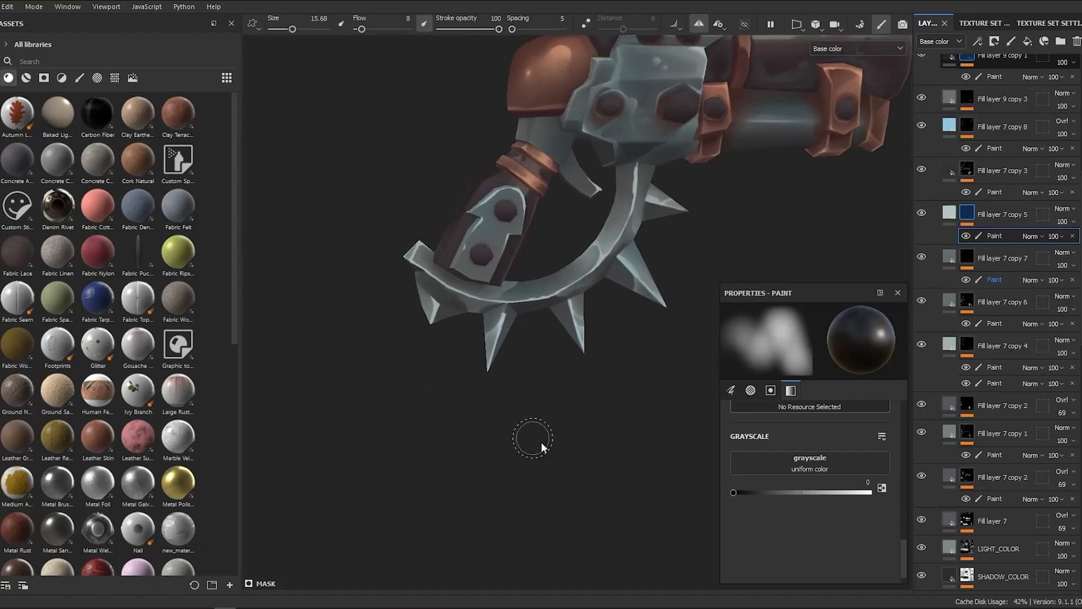
Step: Shade the spiked guard in Fill layer 7 copy 3's mask with broad white strokes up to size 83.48, and save the project
mouse_move(530, 474)
alt+mouse_down()
mouse_move(800, 401)
mouse_move(593, 322)
alt+mouse_up()
alt+right_drag(594, 322, 732, 258)
click(994, 191)
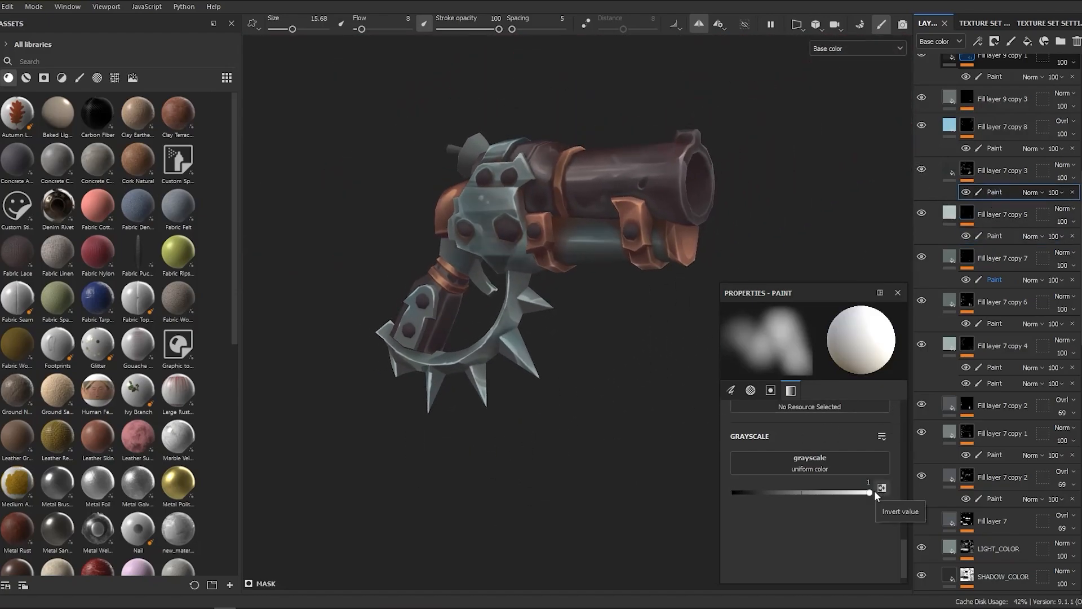
alt+drag(510, 349, 541, 305)
ctrl+right_drag(541, 304, 589, 304)
alt+middle_drag(541, 429, 540, 382)
alt+drag(539, 381, 502, 417)
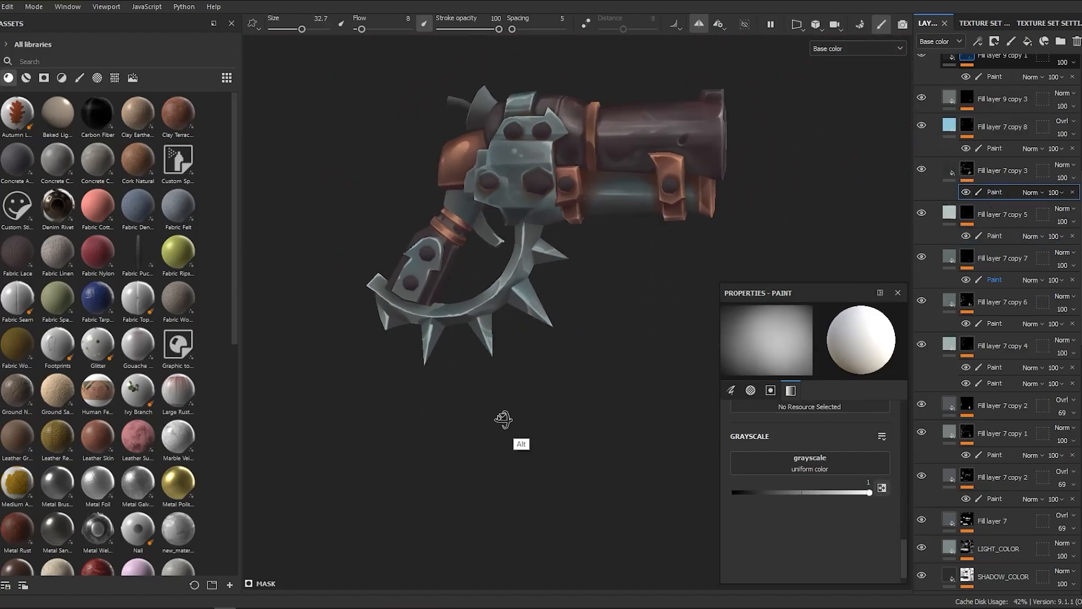
alt+right_drag(502, 418, 519, 392)
mouse_move(463, 434)
ctrl+right_down()
mouse_move(437, 434)
mouse_move(550, 367)
ctrl+right_up()
ctrl+right_drag(448, 338, 490, 338)
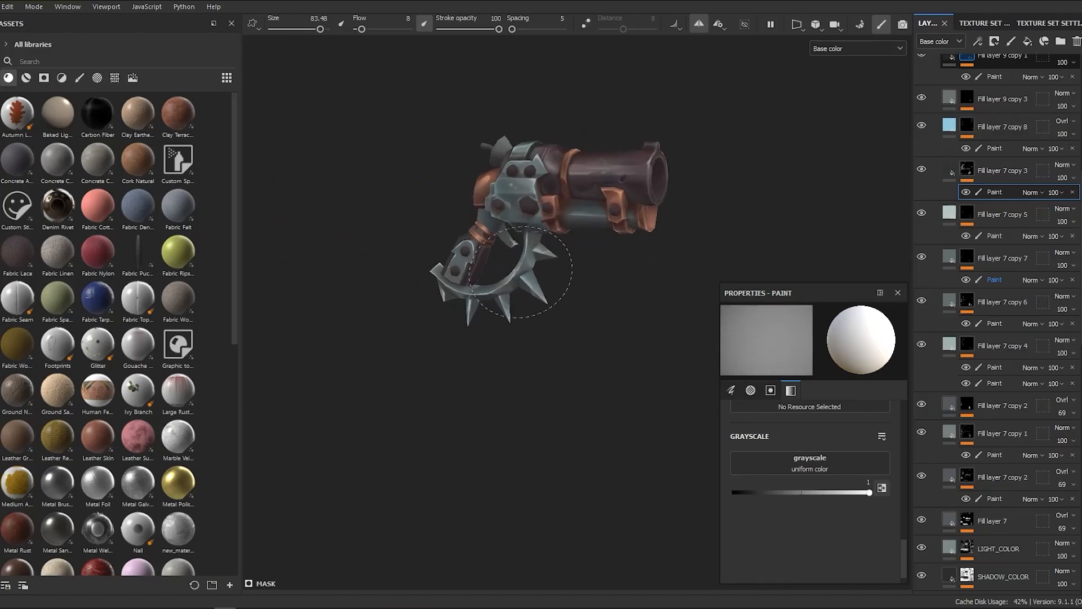
alt+right_drag(553, 440, 572, 446)
key(ctrl+s)
Step: Touch up the spiked guard's surface beside the grip plate on Layer 6 with the brush at sizes 1.41 and 3.08
scroll(1019, 151, up, 8)
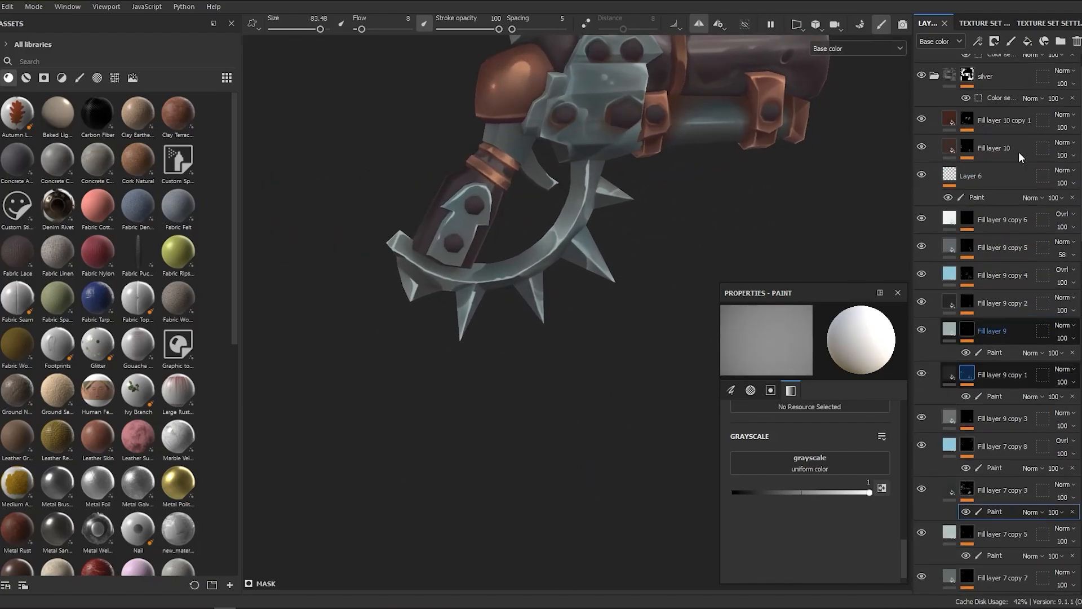
click(976, 232)
ctrl+right_drag(487, 261, 476, 261)
scroll(483, 261, up, 5)
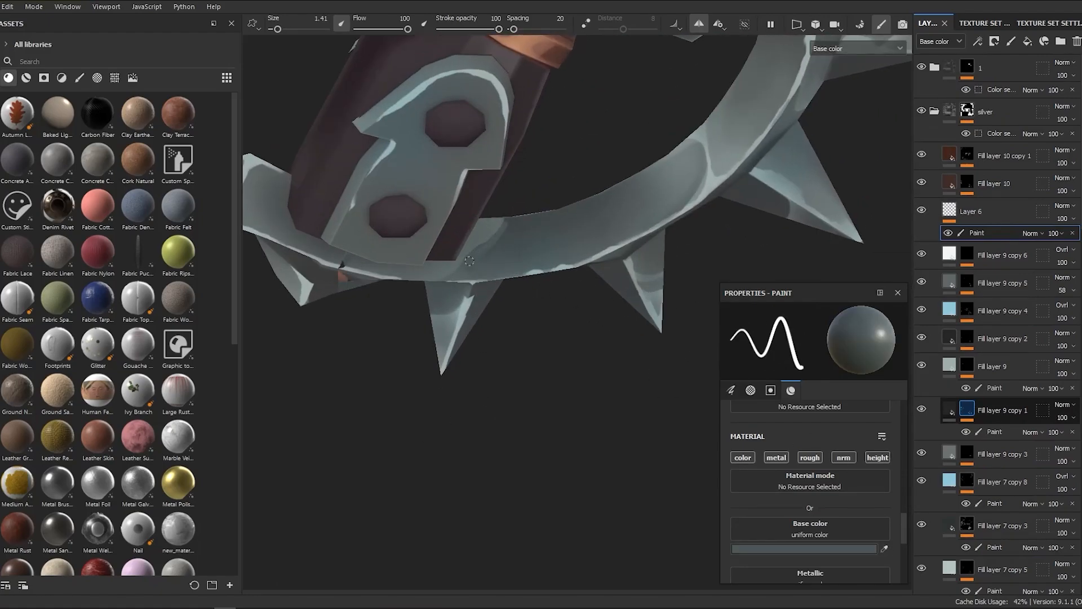
alt+drag(555, 254, 508, 215)
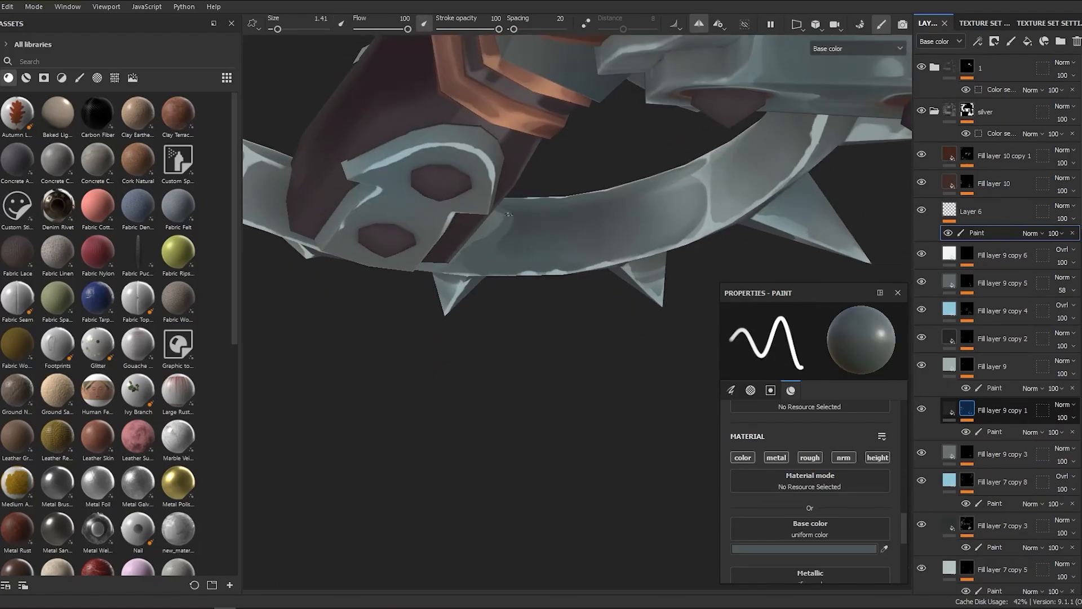
scroll(614, 346, down, 5)
scroll(591, 273, up, 6)
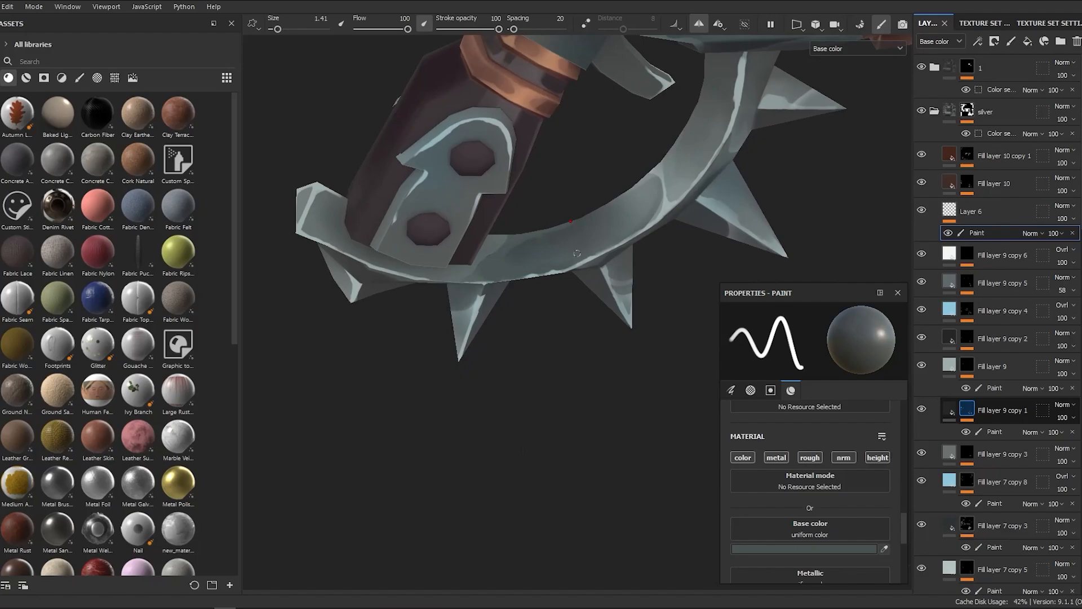
scroll(503, 277, up, 3)
ctrl+right_drag(555, 242, 564, 241)
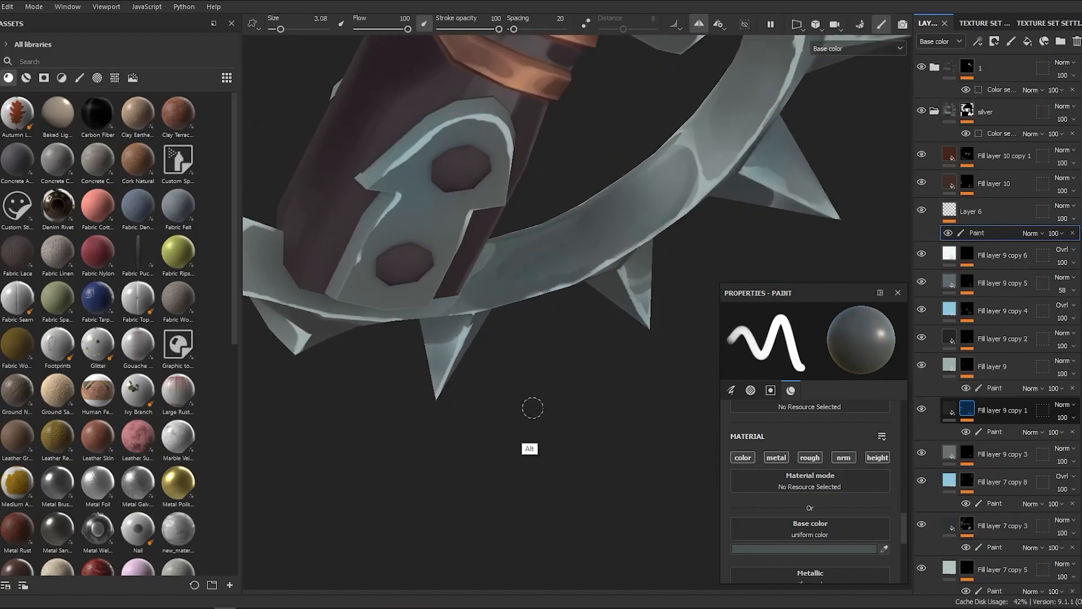
mouse_move(532, 407)
alt+mouse_down()
mouse_move(531, 430)
mouse_move(528, 389)
alt+mouse_up()
mouse_move(510, 265)
alt+mouse_down()
mouse_move(505, 280)
mouse_move(515, 273)
alt+mouse_up()
Step: Blend the Layer 6 touch-up on the guard with the eraser at size 22.67
key(2)
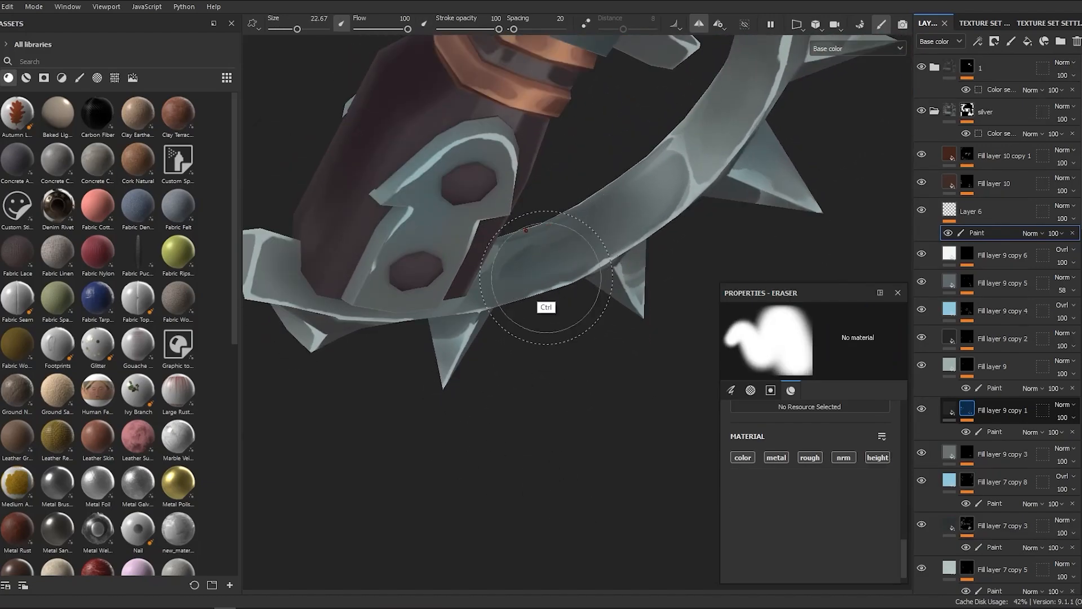
alt+right_drag(500, 319, 575, 297)
mouse_move(575, 297)
alt+mouse_down()
mouse_move(548, 282)
mouse_move(543, 357)
alt+mouse_up()
mouse_move(543, 357)
alt+right_down()
mouse_move(440, 541)
mouse_move(440, 397)
alt+right_up()
alt+drag(439, 396, 614, 398)
Step: Activate painting in Fill layer 9 copy 6's mask and paint a fine reflection along the guard's inner face at size 0.77
click(921, 254)
click(919, 367)
click(967, 254)
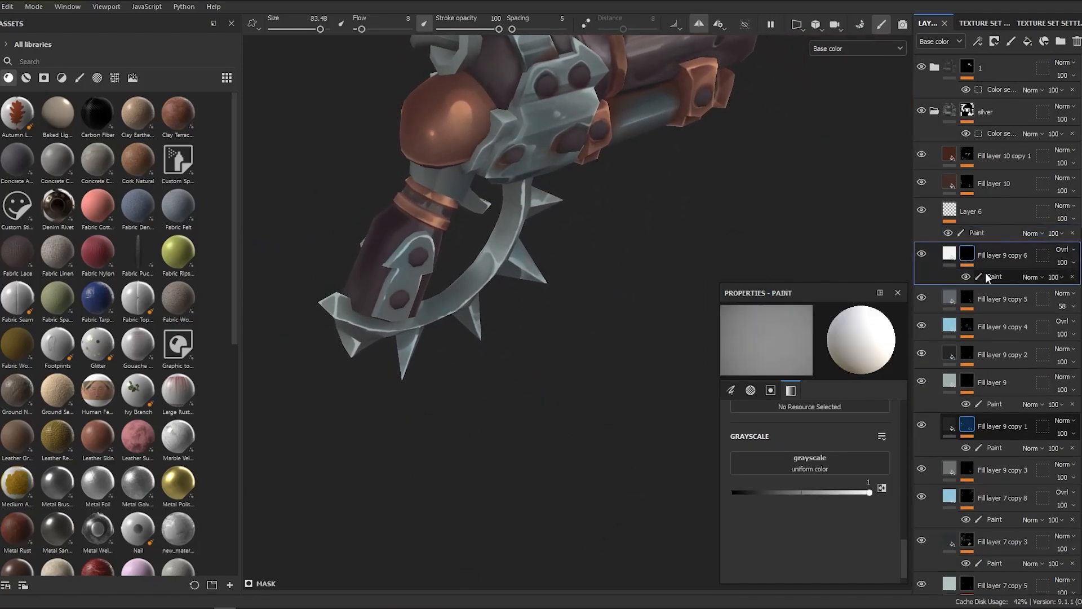
alt+right_drag(474, 245, 369, 439)
alt+drag(369, 439, 378, 327)
alt+drag(629, 301, 575, 366)
drag(542, 269, 389, 326)
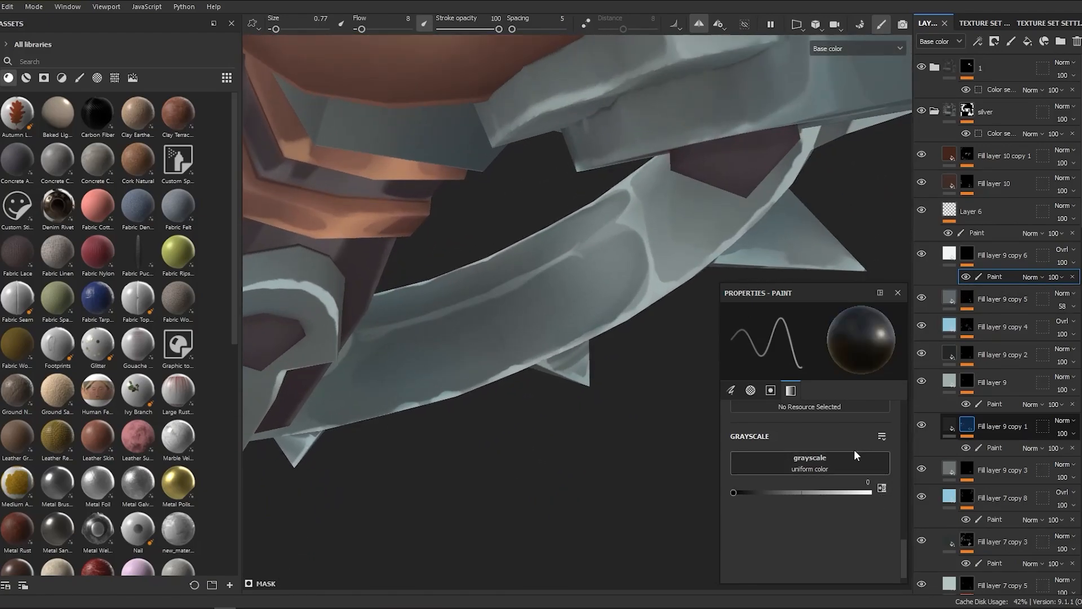
Step: Paint thin highlights along the guard's inner edge in Fill layer 9 copy 6's mask with white at size 1.16
ctrl+right_drag(530, 286, 549, 285)
alt+right_drag(549, 285, 507, 242)
mouse_move(507, 242)
alt+mouse_down()
mouse_move(532, 411)
mouse_move(829, 437)
mouse_move(620, 366)
alt+mouse_up()
alt+right_drag(563, 237, 543, 279)
ctrl+right_drag(544, 280, 532, 280)
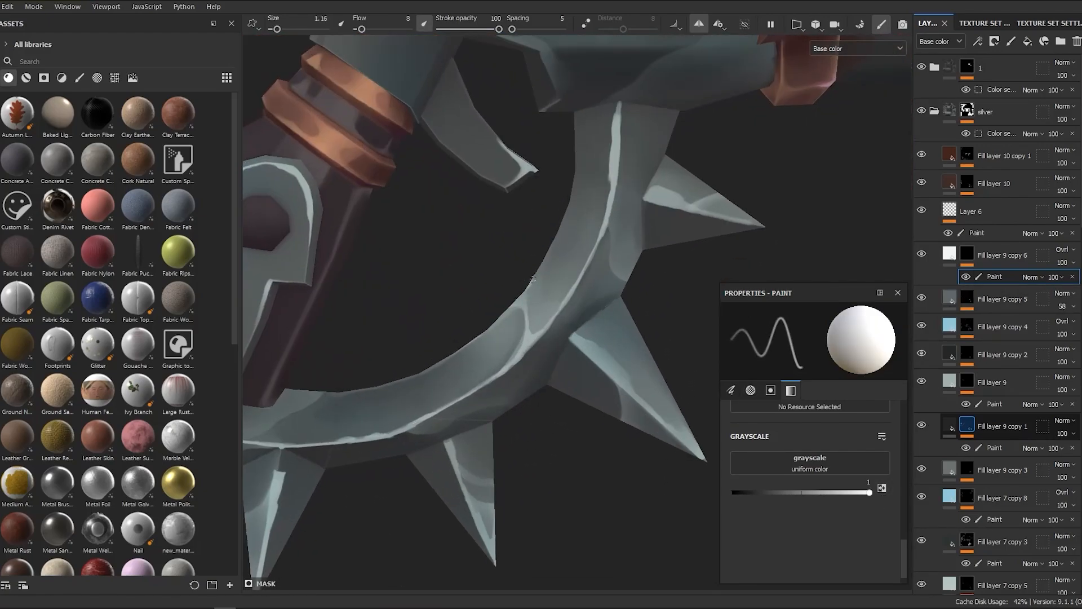
alt+right_drag(576, 149, 565, 332)
alt+middle_drag(565, 331, 590, 232)
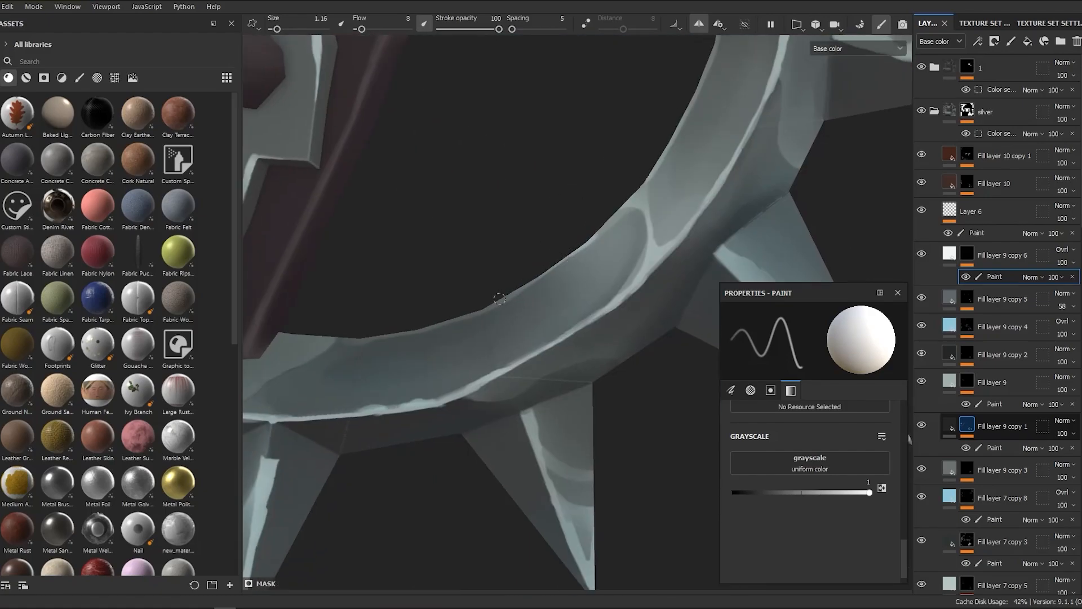
alt+right_drag(338, 340, 454, 274)
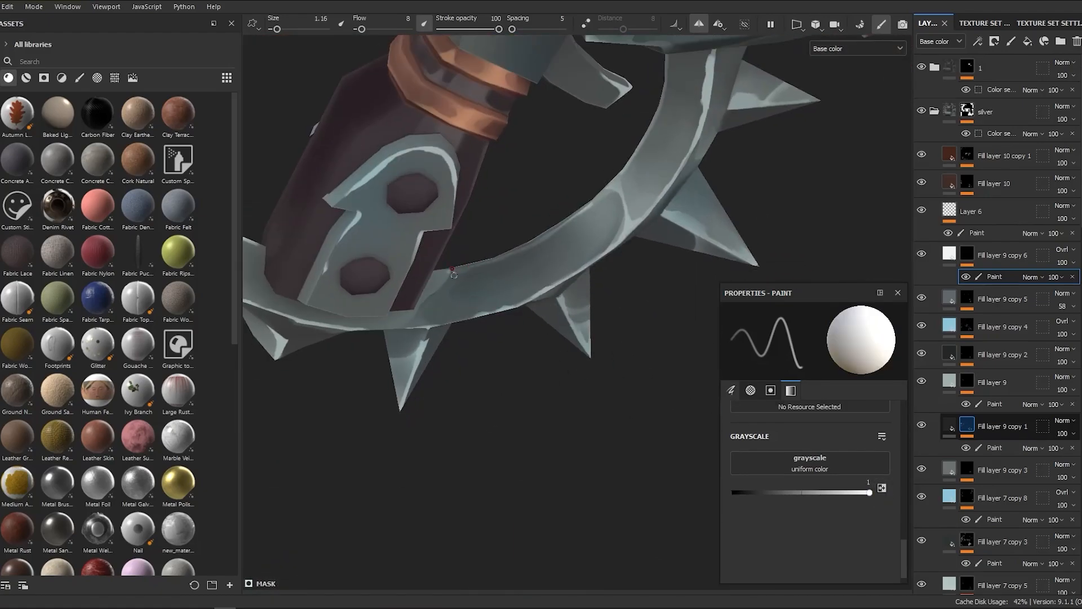
Step: Brighten the upper inner face of the guard with white strokes starting at size 1.63 in Fill layer 9 copy 6's mask
alt+drag(563, 265, 626, 244)
alt+right_drag(625, 244, 618, 181)
alt+drag(618, 181, 569, 155)
ctrl+right_drag(569, 156, 590, 155)
drag(598, 93, 601, 142)
alt+drag(601, 142, 637, 135)
drag(575, 220, 533, 315)
mouse_move(532, 316)
alt+mouse_down()
mouse_move(435, 302)
mouse_move(622, 191)
alt+mouse_up()
alt+drag(525, 219, 568, 242)
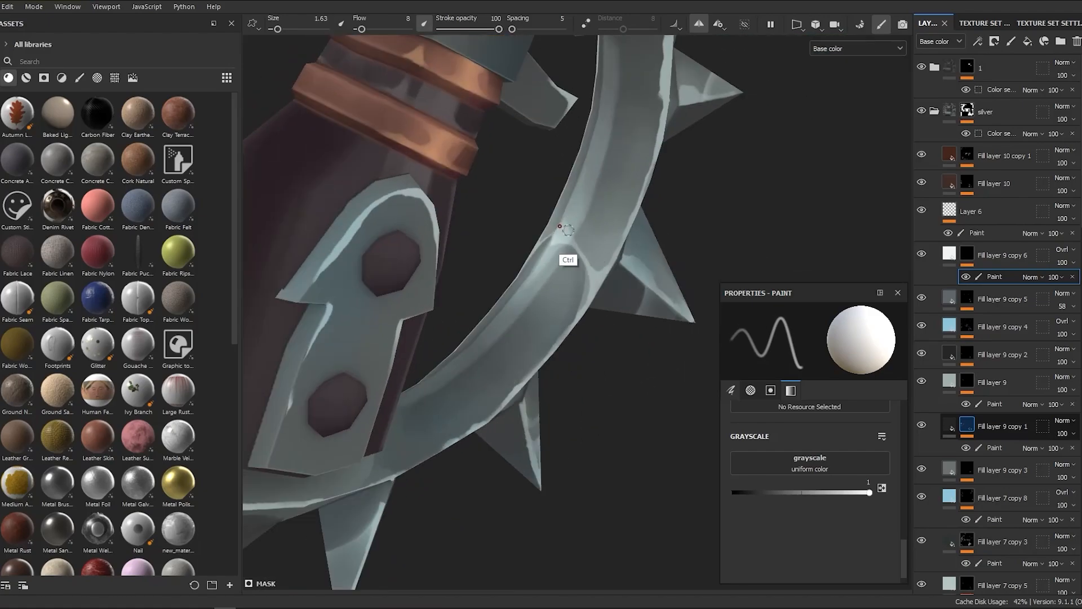
ctrl+right_drag(568, 242, 620, 242)
drag(608, 93, 490, 349)
Step: Soften the guard's inner reflections with black at size 6.95 and save the project
click(882, 488)
ctrl+right_drag(586, 129, 642, 130)
drag(642, 127, 569, 265)
alt+drag(555, 338, 417, 374)
ctrl+right_drag(417, 373, 371, 373)
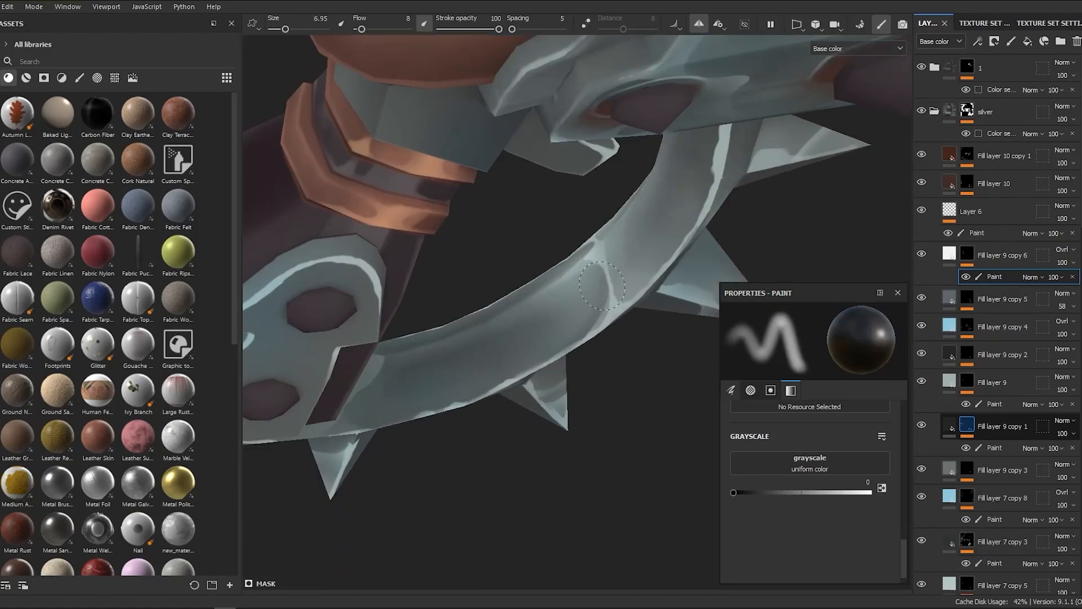
alt+right_drag(602, 286, 569, 394)
mouse_move(569, 394)
alt+mouse_down()
mouse_move(531, 462)
mouse_move(545, 457)
mouse_move(496, 242)
mouse_move(400, 303)
mouse_move(376, 296)
alt+mouse_up()
key(x)
ctrl+right_drag(401, 292, 377, 293)
alt+drag(558, 248, 509, 168)
key(ctrl+s)
Step: Paint a rust tint beside the side plate's raised edge in Fill layer 10 copy 1's mask with white at size 2.65
alt+right_drag(509, 168, 710, 306)
alt+right_drag(538, 274, 520, 330)
mouse_move(521, 330)
alt+mouse_down()
mouse_move(464, 225)
mouse_move(521, 281)
alt+mouse_up()
alt+right_drag(521, 282, 532, 168)
ctrl+right_drag(533, 167, 510, 168)
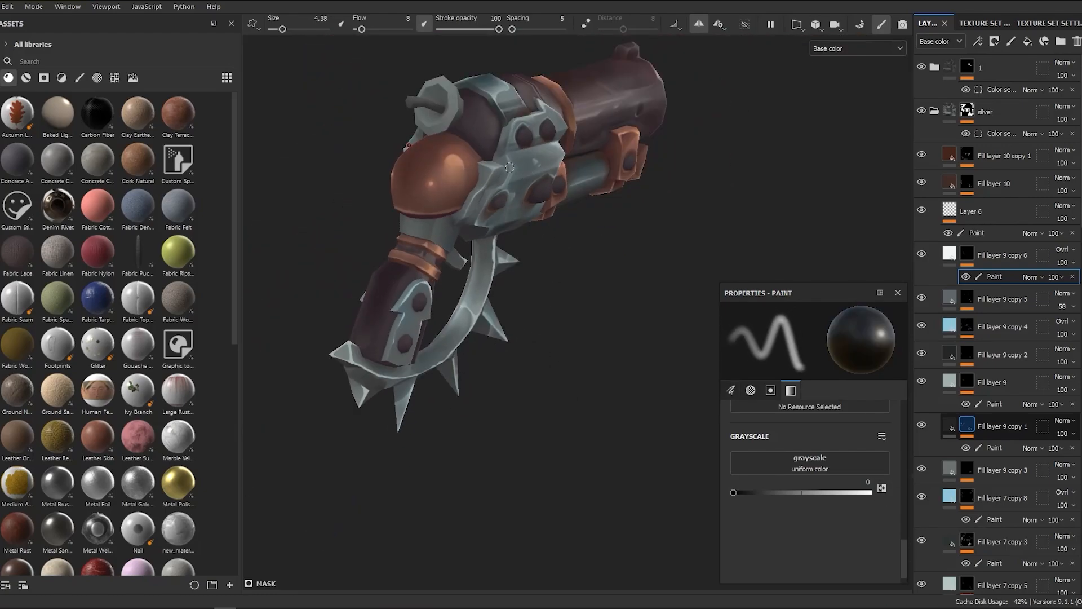
alt+drag(512, 164, 619, 338)
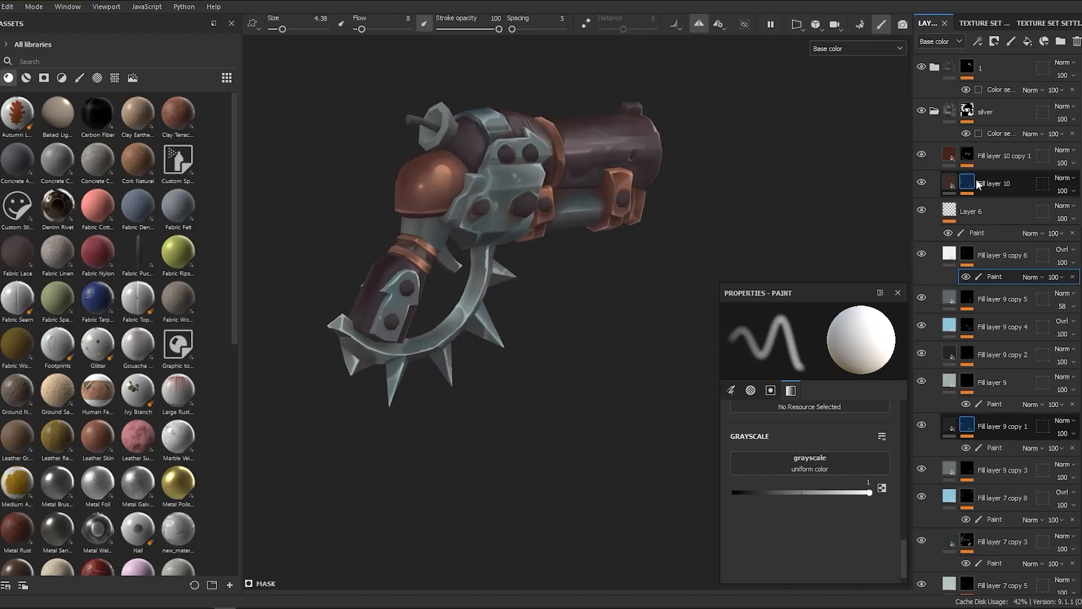
click(966, 155)
alt+drag(564, 237, 507, 225)
mouse_move(507, 225)
alt+right_down()
mouse_move(530, 203)
mouse_move(485, 176)
alt+right_up()
ctrl+right_drag(484, 176, 464, 175)
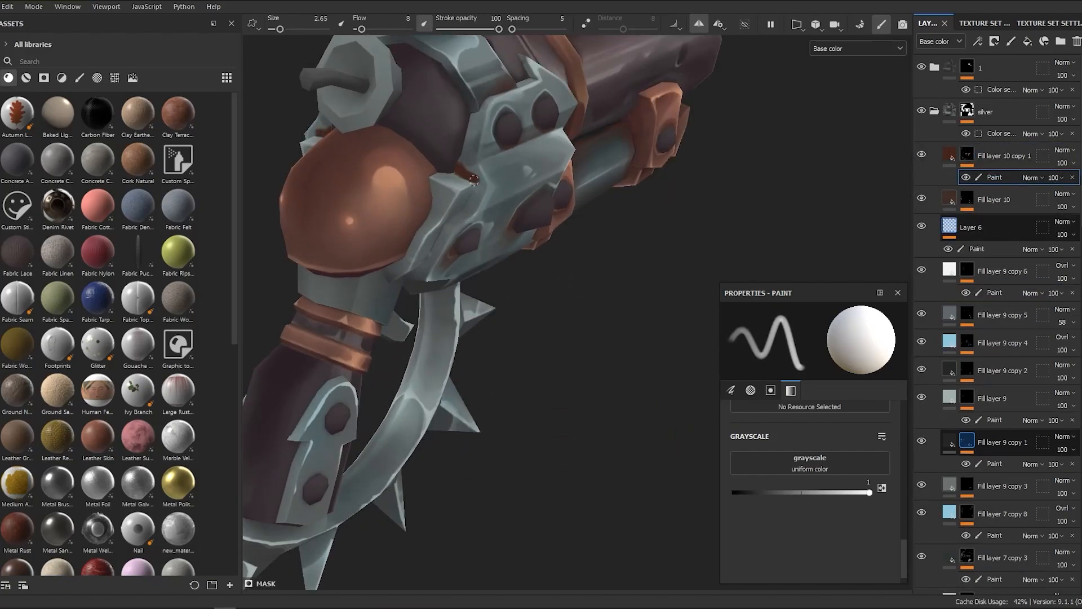
alt+drag(474, 180, 481, 255)
drag(464, 208, 460, 222)
Step: Soften the rust tint along the side plate's raised edge with black at size 7.62
mouse_move(460, 222)
alt+right_down()
mouse_move(526, 164)
mouse_move(471, 151)
alt+right_up()
ctrl+right_drag(472, 151, 484, 151)
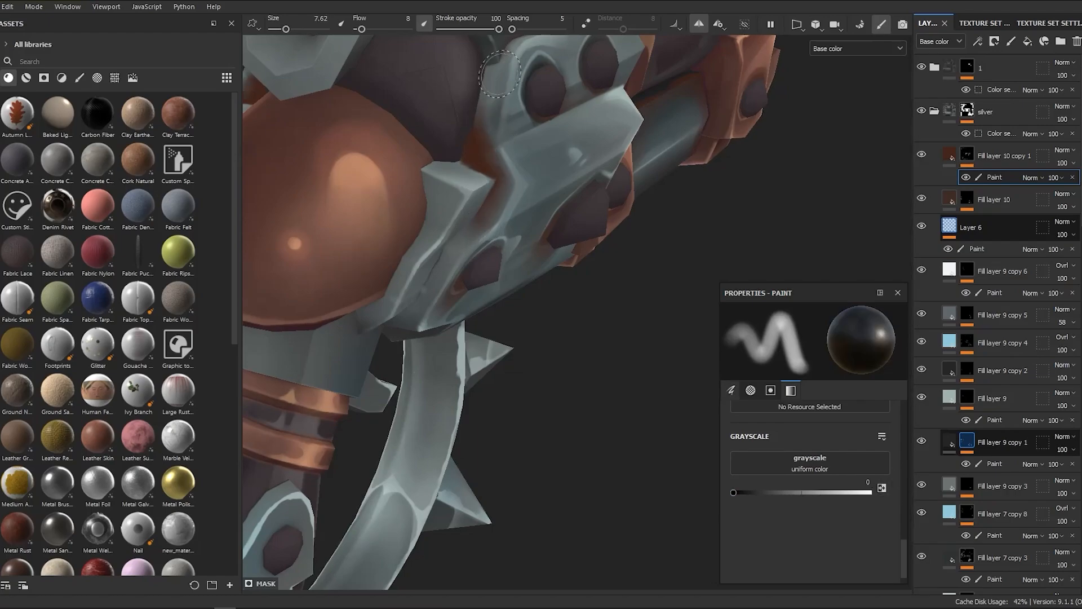
mouse_move(499, 73)
alt+right_down()
mouse_move(533, 331)
mouse_move(490, 195)
alt+right_up()
mouse_move(491, 195)
ctrl+right_down()
mouse_move(593, 235)
mouse_move(530, 186)
ctrl+right_up()
mouse_move(529, 186)
ctrl+right_down()
mouse_move(558, 186)
mouse_move(604, 316)
mouse_move(496, 248)
ctrl+right_up()
ctrl+right_drag(496, 248, 468, 248)
Step: Paint more rust tint on the side plate's lower rear face with white at size 8.3
mouse_move(394, 248)
alt+mouse_down()
mouse_move(451, 253)
mouse_move(452, 200)
alt+mouse_up()
mouse_move(456, 209)
alt+mouse_down()
mouse_move(483, 213)
mouse_move(466, 409)
mouse_move(588, 318)
alt+mouse_up()
alt+right_drag(579, 364, 411, 309)
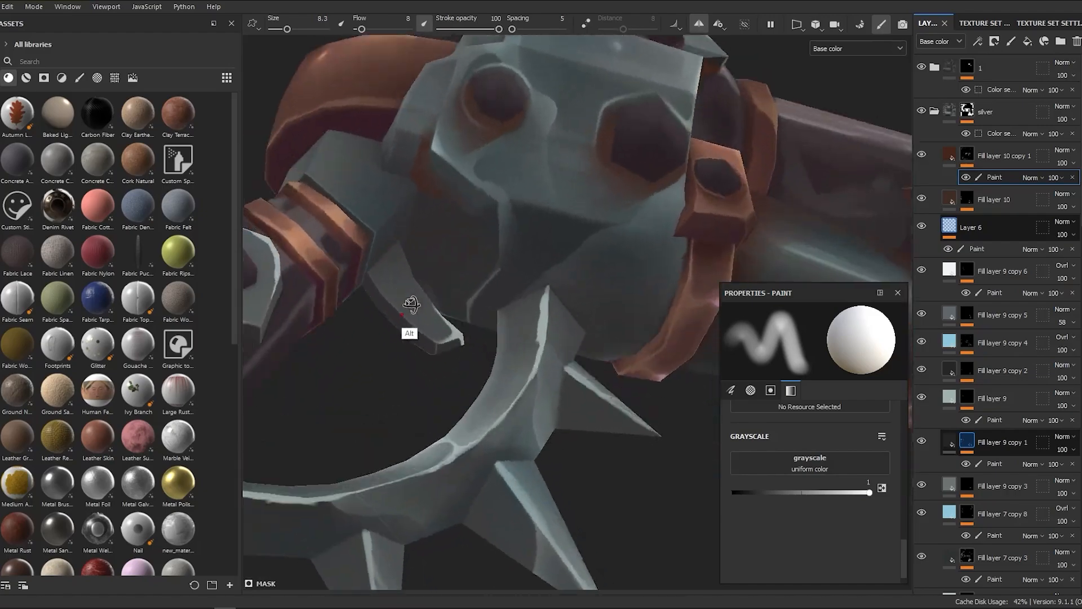
mouse_move(411, 309)
alt+mouse_down()
mouse_move(447, 214)
mouse_move(510, 188)
mouse_move(531, 378)
mouse_move(478, 345)
mouse_move(455, 152)
mouse_move(444, 333)
alt+mouse_up()
Step: Soften the rust on the side plate's lower rear face with black at size 14.26
alt+drag(502, 291, 449, 413)
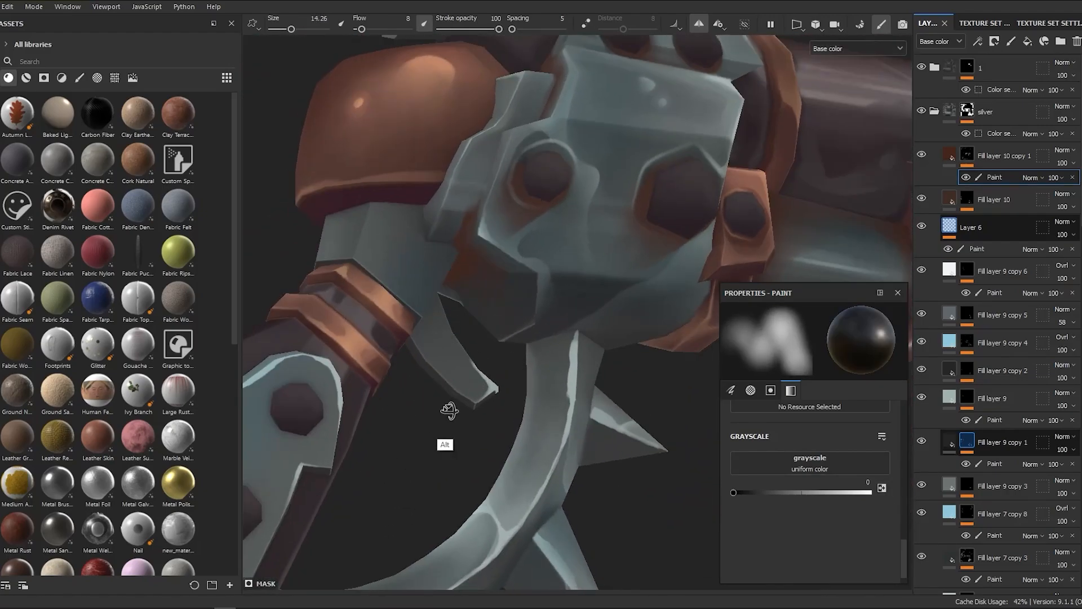
mouse_move(449, 413)
alt+right_down()
mouse_move(574, 236)
mouse_move(508, 316)
alt+right_up()
key(x)
mouse_move(508, 316)
alt+mouse_down()
mouse_move(452, 230)
mouse_move(459, 279)
mouse_move(645, 410)
alt+mouse_up()
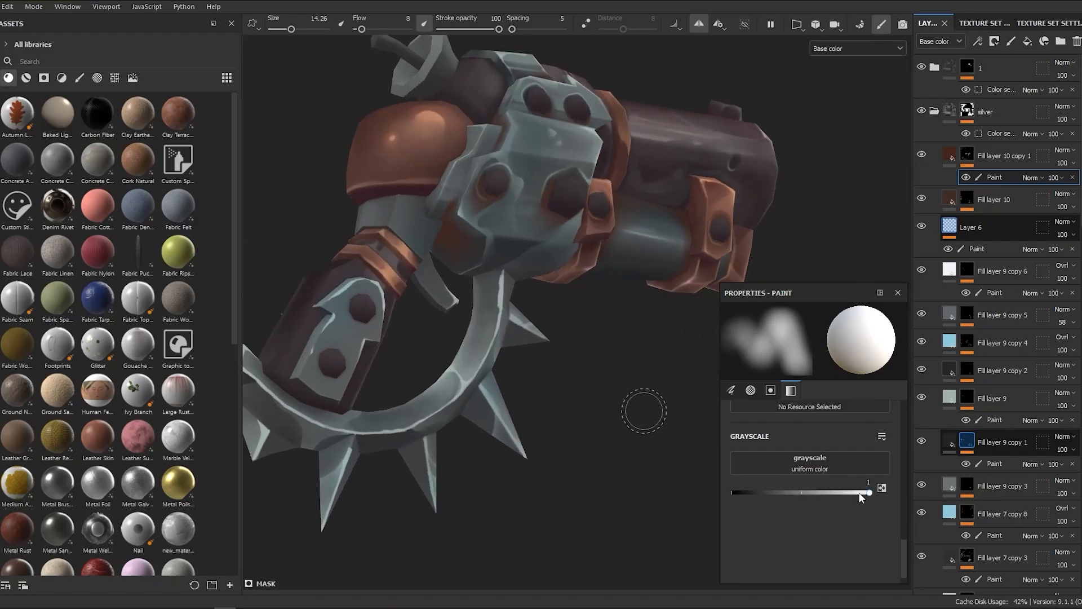
alt+right_drag(644, 411, 550, 446)
mouse_move(549, 446)
alt+mouse_down()
mouse_move(602, 476)
mouse_move(550, 445)
alt+mouse_up()
alt+right_drag(550, 446, 665, 360)
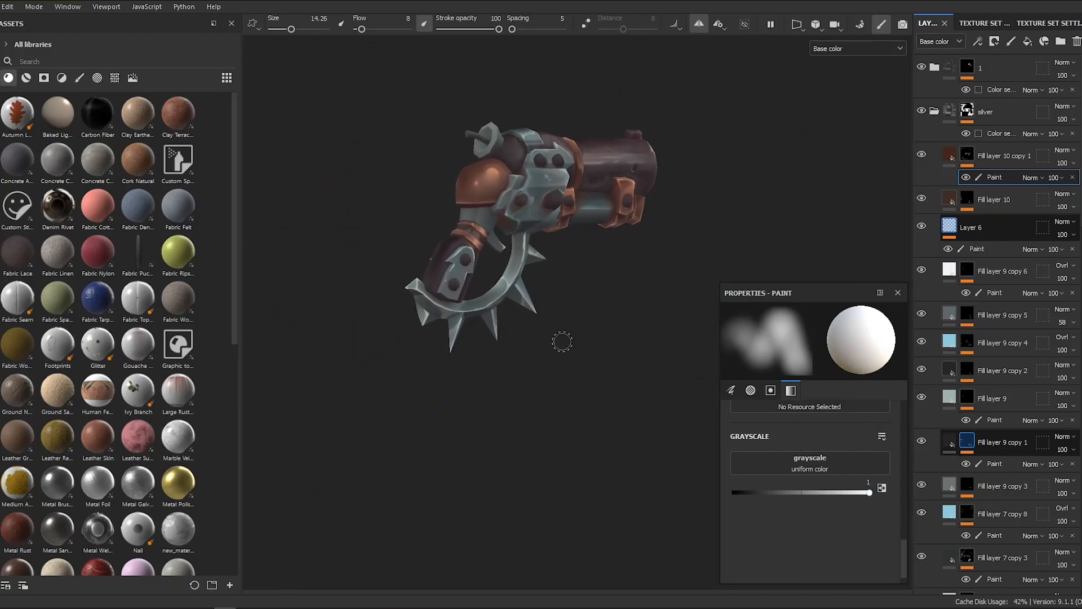
alt+drag(562, 342, 498, 432)
Step: Paint a small highlight on the side plate in Fill layer 9 copy 6's mask
click(994, 293)
mouse_move(524, 428)
alt+right_down()
mouse_move(611, 367)
mouse_move(428, 338)
alt+right_up()
mouse_move(428, 338)
alt+right_down()
mouse_move(445, 302)
mouse_move(453, 203)
alt+right_up()
drag(453, 203, 465, 192)
alt+right_drag(464, 193, 536, 326)
alt+middle_drag(536, 327, 559, 281)
Step: Duplicate Fill layer 9 copy 6, set the copy to Normal blending, and paint fine side plate highlights in its mask with white at size 0.65
click(1002, 271)
key(ctrl+d)
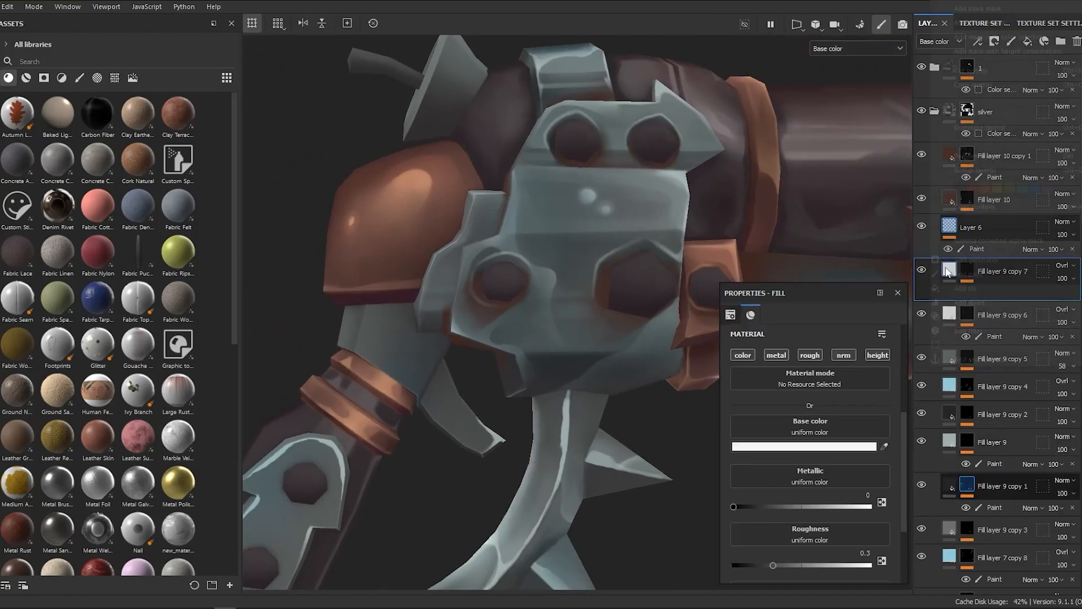
click(966, 271)
mouse_move(511, 264)
alt+right_down()
mouse_move(472, 284)
mouse_move(488, 284)
alt+right_up()
mouse_move(488, 284)
alt+right_down()
mouse_move(597, 289)
mouse_move(458, 327)
alt+right_up()
alt+drag(458, 326, 472, 296)
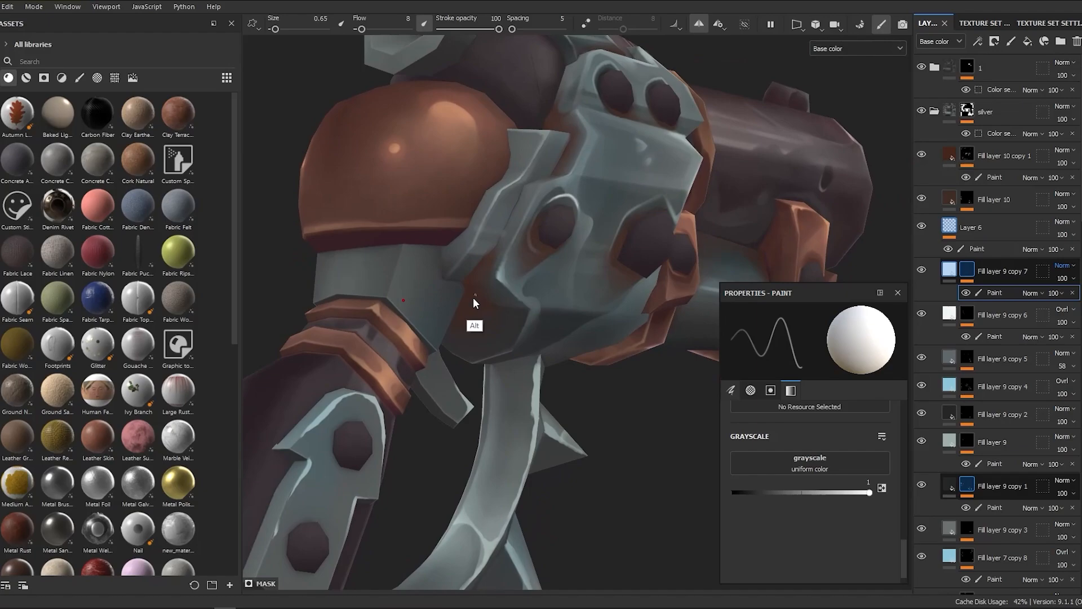
Step: Refine the side plate highlights in Fill layer 9 copy 7's mask and soften them with black at size 9.67
mouse_move(472, 297)
alt+right_down()
mouse_move(581, 247)
mouse_move(421, 234)
mouse_move(397, 220)
alt+right_up()
ctrl+right_drag(397, 221, 375, 221)
mouse_move(397, 221)
alt+mouse_down()
mouse_move(420, 262)
mouse_move(414, 220)
alt+mouse_up()
mouse_move(415, 221)
alt+right_down()
mouse_move(399, 212)
mouse_move(500, 210)
mouse_move(555, 295)
alt+right_up()
mouse_move(556, 295)
alt+mouse_down()
mouse_move(604, 362)
mouse_move(689, 211)
alt+mouse_up()
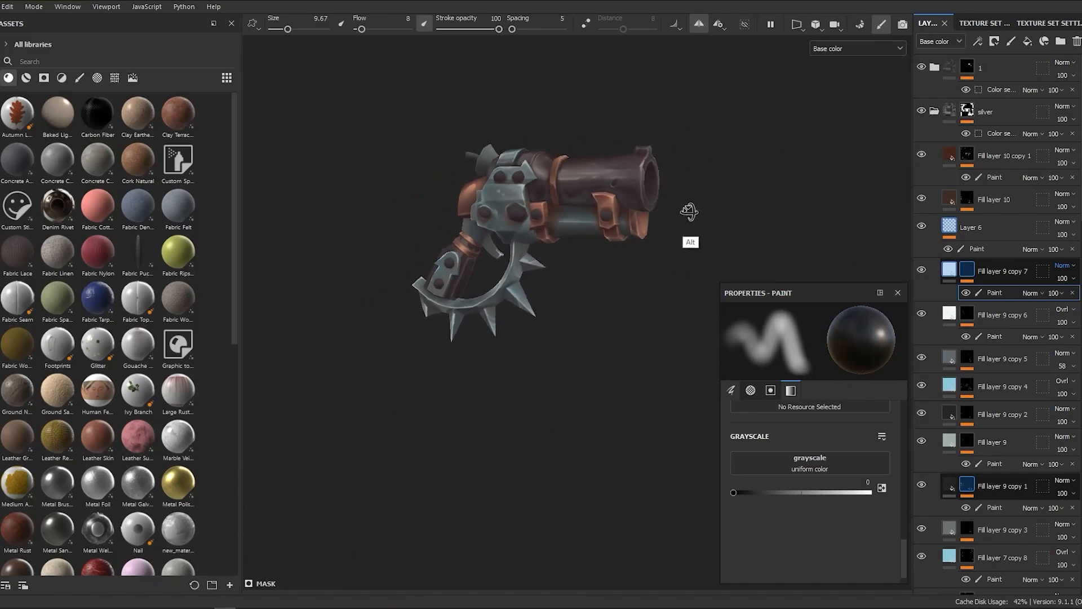
Step: Change the base color of Fill layer 9 copy 7 to a pale grey-green
alt+drag(457, 297, 513, 299)
click(949, 270)
mouse_move(513, 298)
alt+right_down()
mouse_move(473, 265)
mouse_move(453, 269)
mouse_move(427, 248)
alt+right_up()
click(857, 446)
click(1029, 557)
click(1039, 379)
Step: Paint a fine highlight along the side plate's stepped rear edge in Fill layer 9 copy 7's mask with white at size 0.6
click(967, 270)
key(x)
drag(424, 245, 439, 212)
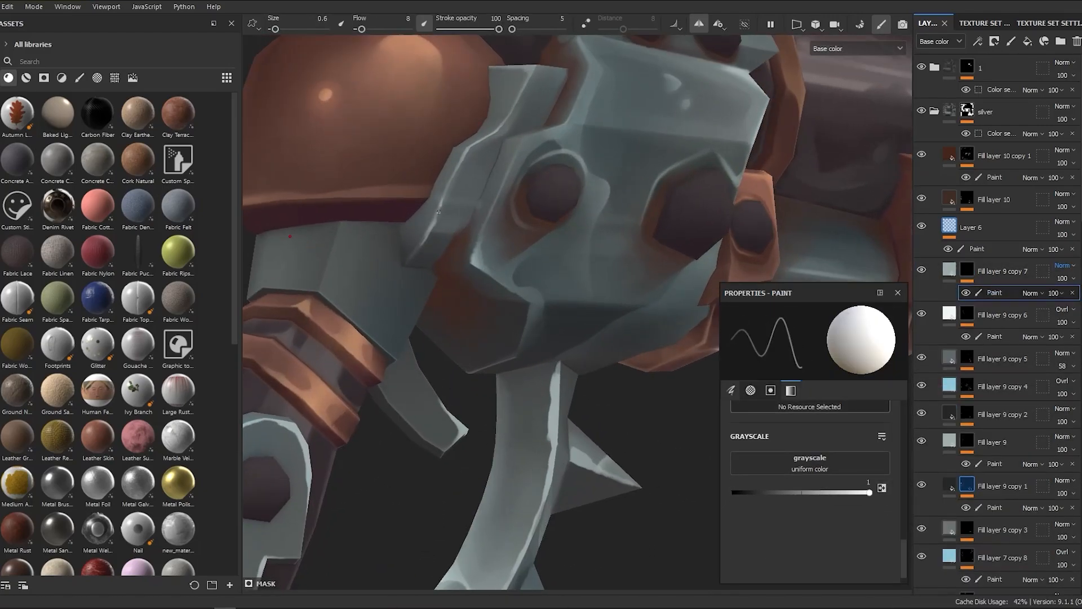
alt+right_drag(426, 230, 603, 399)
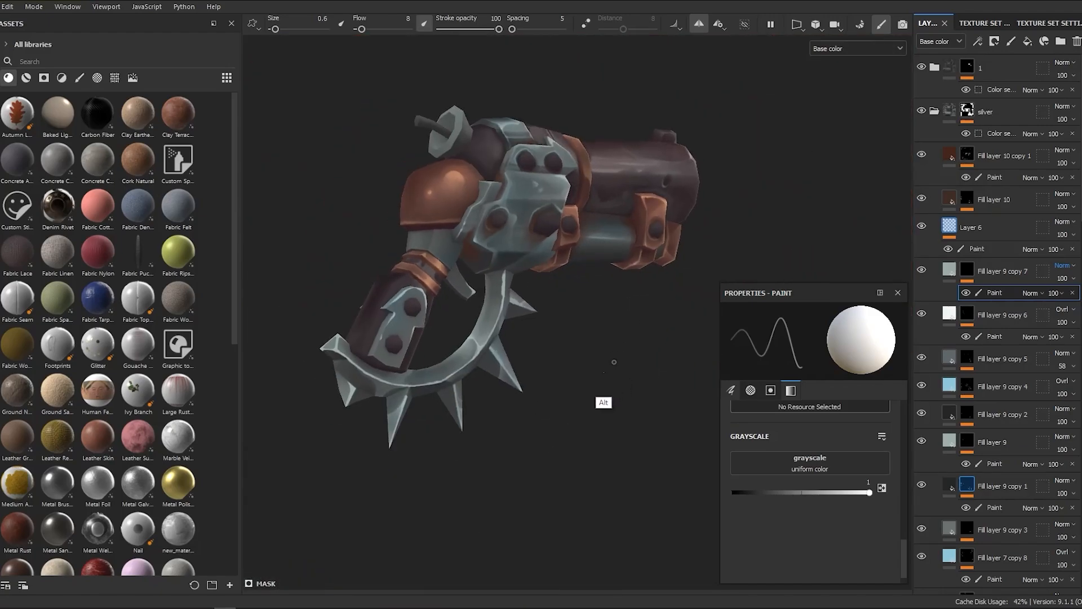
alt+drag(603, 398, 495, 392)
Step: Tone down the guard's upper end below the side plate in Fill layer 7 copy 4's upper paint effect with black at size 3.64
scroll(920, 308, down, 3)
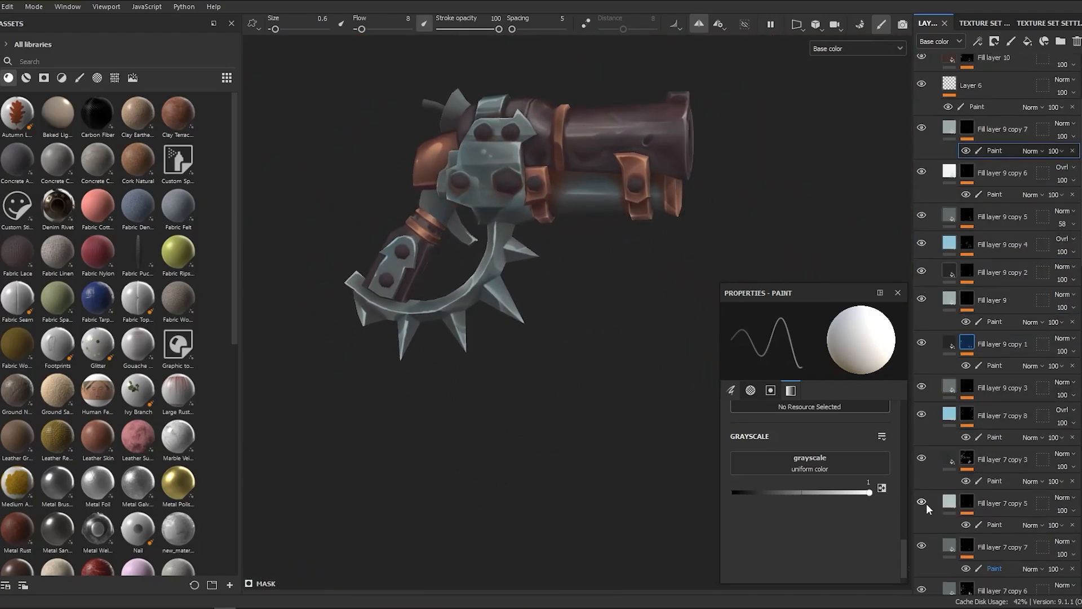
scroll(927, 338, down, 4)
click(994, 479)
key(x)
alt+right_drag(538, 220, 482, 319)
mouse_move(513, 277)
ctrl+right_down()
mouse_move(536, 277)
mouse_move(563, 396)
ctrl+right_up()
mouse_move(563, 396)
ctrl+right_down()
mouse_move(536, 396)
mouse_move(608, 387)
ctrl+right_up()
alt+middle_drag(609, 387, 609, 318)
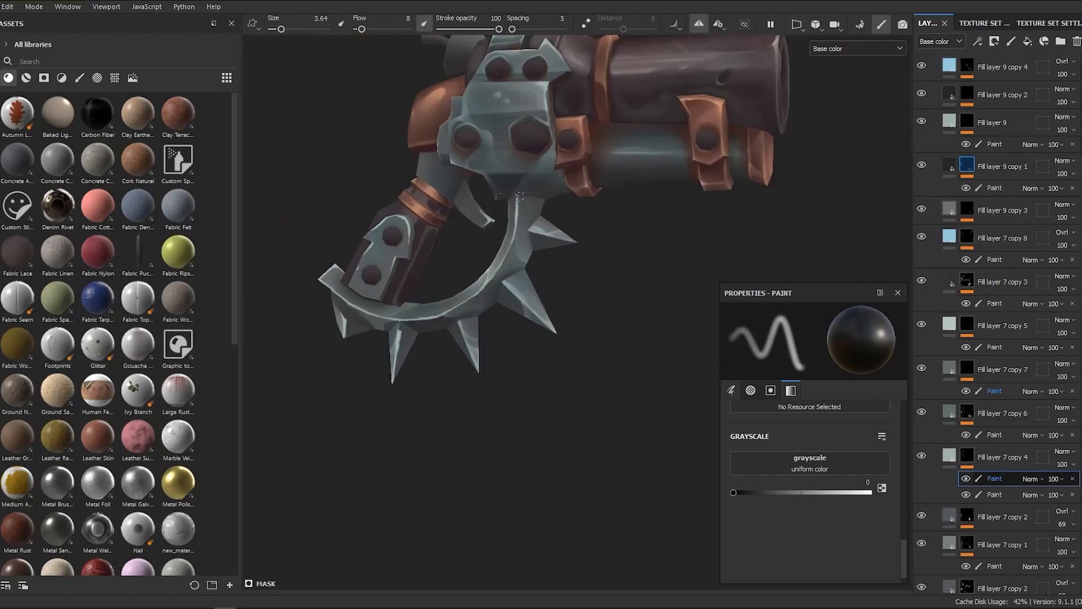
alt+right_drag(608, 319, 655, 504)
ctrl+right_drag(542, 263, 530, 263)
alt+right_drag(530, 262, 570, 266)
mouse_move(528, 256)
mouse_down()
mouse_move(512, 247)
mouse_move(522, 245)
mouse_move(513, 252)
mouse_up()
mouse_move(513, 251)
alt+right_down()
mouse_move(462, 186)
mouse_move(510, 304)
alt+right_up()
Step: Rework the shading where the guard meets the side plate in Fill layer 7 copy 4's mask, alternating brush sizes
key(x)
ctrl+right_drag(510, 304, 547, 304)
mouse_move(546, 305)
alt+mouse_down()
mouse_move(542, 349)
mouse_move(490, 296)
alt+mouse_up()
alt+right_drag(550, 265, 586, 344)
mouse_move(493, 281)
ctrl+right_down()
mouse_move(464, 309)
mouse_move(451, 236)
ctrl+right_up()
alt+middle_drag(575, 321, 580, 277)
click(1012, 478)
alt+right_drag(493, 304, 533, 316)
ctrl+right_drag(525, 259, 512, 260)
alt+right_drag(563, 302, 591, 294)
Step: Touch up the guard's dark shading in Fill layer 9 copy 1's mask, starting with black at size 2.11
click(994, 188)
alt+right_drag(507, 366, 534, 415)
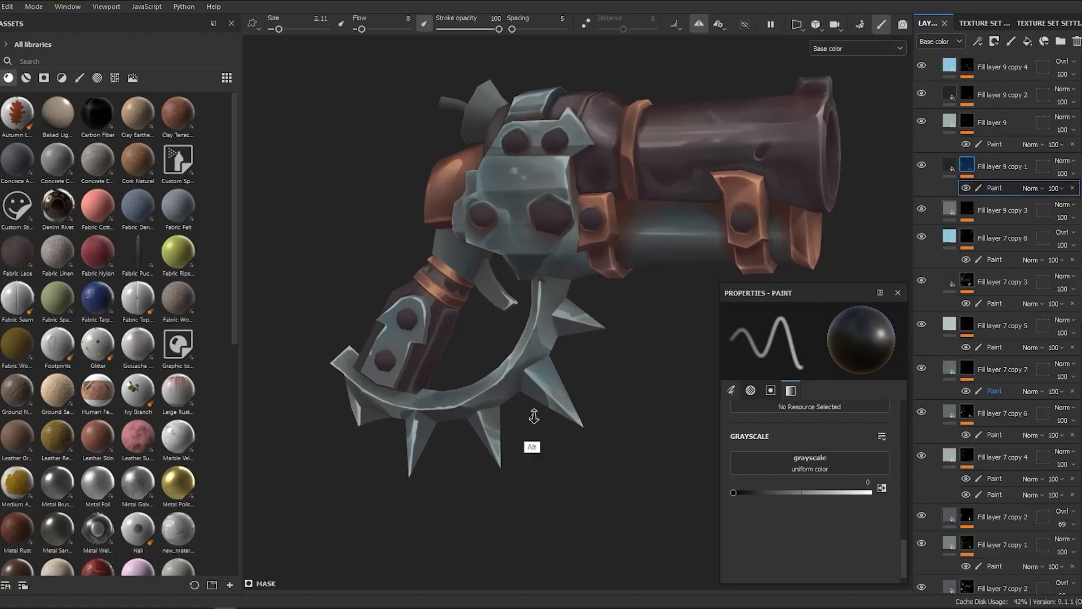
alt+drag(533, 415, 592, 455)
mouse_move(592, 454)
ctrl+right_down()
mouse_move(625, 454)
mouse_move(488, 388)
ctrl+right_up()
mouse_move(488, 388)
alt+right_down()
mouse_move(549, 448)
mouse_move(535, 320)
mouse_move(527, 381)
mouse_move(549, 447)
alt+right_up()
alt+drag(550, 448, 586, 448)
Step: Paint the guard's upper end in Fill layer 9 copy 5's mask with white at size 1.87 and soften it with black at size 23.11
click(967, 209)
scroll(531, 256, up, 3)
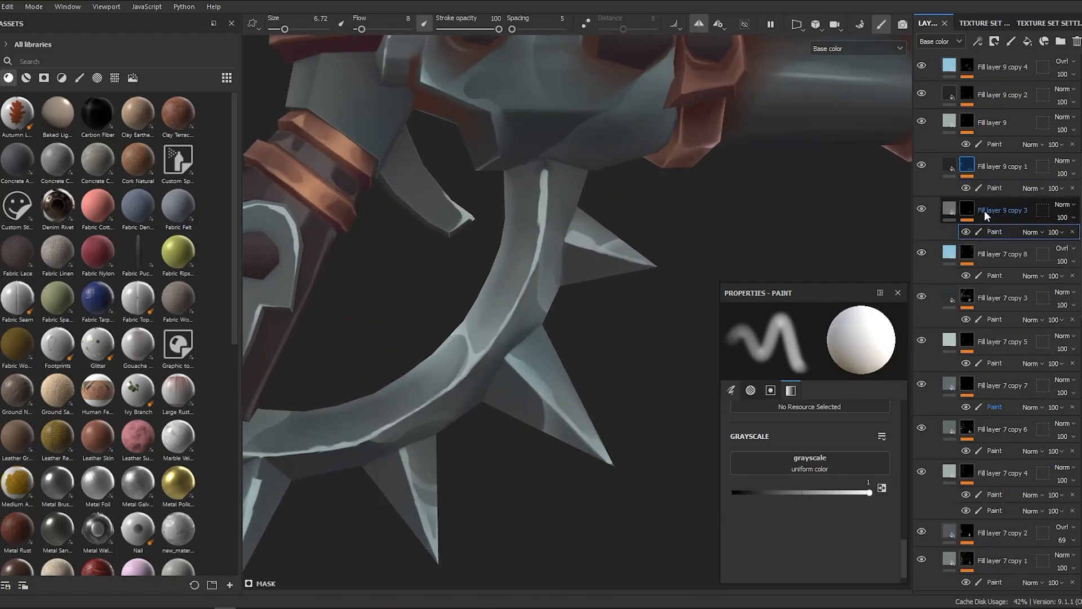
scroll(979, 191, up, 3)
click(967, 145)
click(993, 168)
alt+right_drag(516, 193, 495, 284)
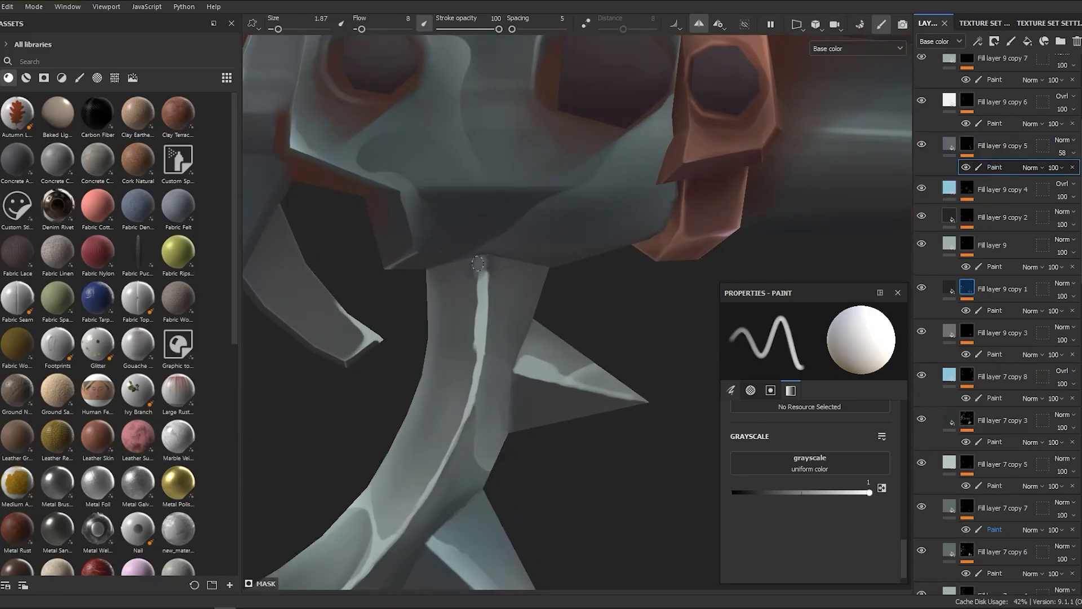
alt+right_drag(467, 357, 517, 314)
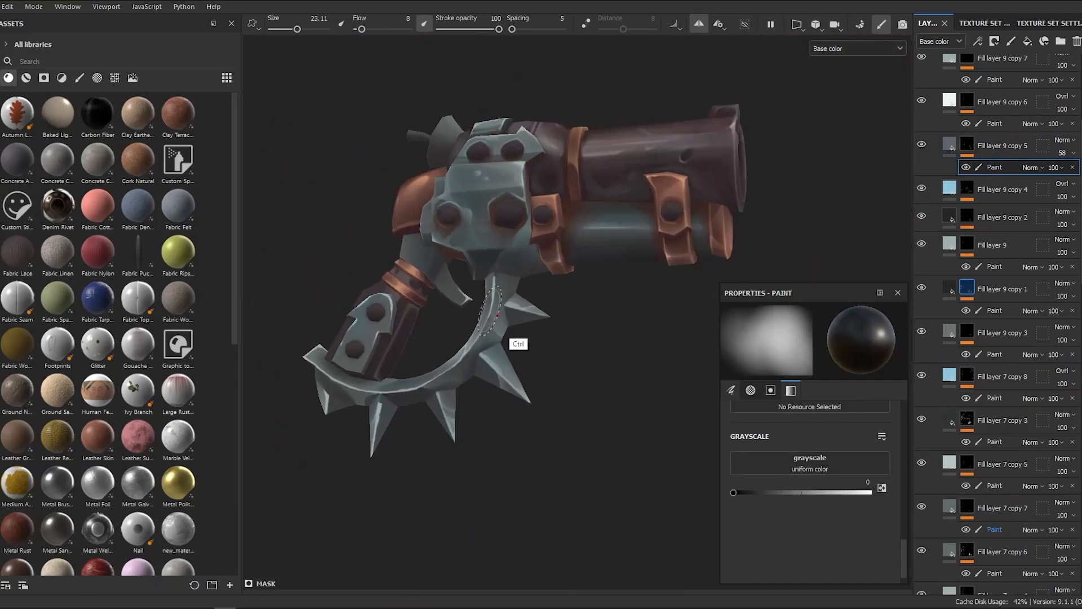
alt+drag(517, 314, 541, 430)
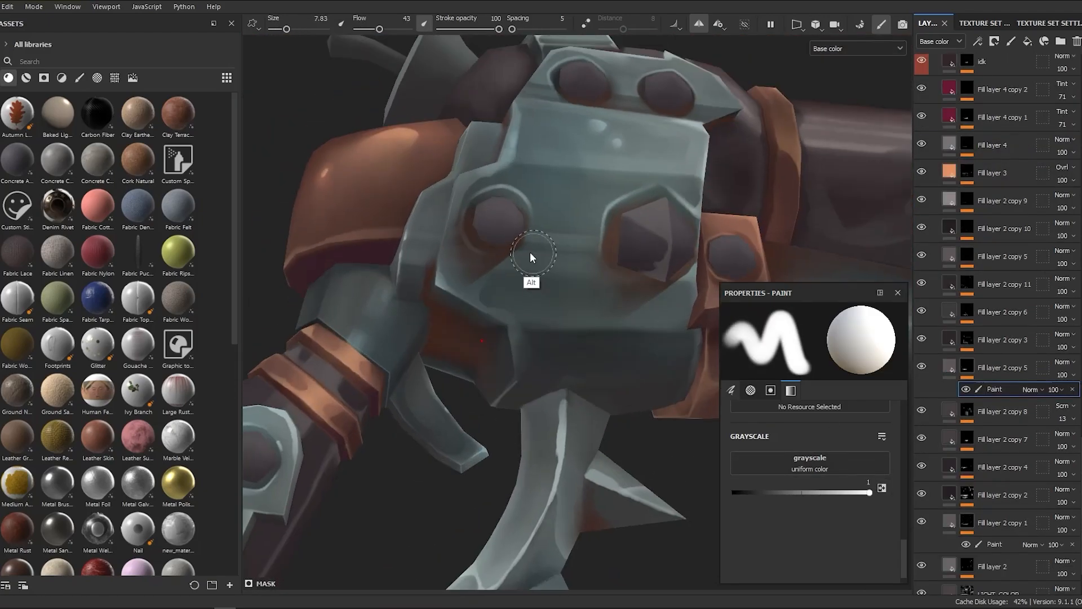
Step: Lighten the facets around the pistol's round bolts in Fill layer 2 copy 5's mask with white, finishing at size 2.72 and flow 10
alt+right_drag(532, 253, 471, 239)
drag(471, 240, 507, 257)
mouse_move(507, 256)
alt+mouse_down()
mouse_move(490, 259)
mouse_move(532, 290)
alt+mouse_up()
alt+right_drag(532, 290, 492, 233)
alt+drag(492, 233, 524, 265)
mouse_move(489, 245)
mouse_down()
mouse_move(483, 271)
mouse_move(507, 257)
mouse_up()
drag(508, 258, 511, 293)
mouse_move(510, 293)
alt+mouse_down()
mouse_move(526, 231)
mouse_move(521, 242)
alt+mouse_up()
ctrl+right_drag(496, 242, 508, 242)
drag(482, 241, 502, 242)
mouse_move(483, 196)
alt+mouse_down()
mouse_move(498, 235)
mouse_move(471, 254)
mouse_move(374, 256)
mouse_move(485, 287)
alt+mouse_up()
mouse_move(484, 287)
alt+right_down()
mouse_move(462, 275)
mouse_move(479, 266)
alt+right_up()
mouse_move(479, 266)
ctrl+mouse_down()
mouse_move(473, 289)
mouse_move(491, 185)
mouse_move(489, 201)
ctrl+mouse_up()
mouse_move(489, 200)
alt+mouse_down()
mouse_move(511, 218)
mouse_move(479, 183)
alt+mouse_up()
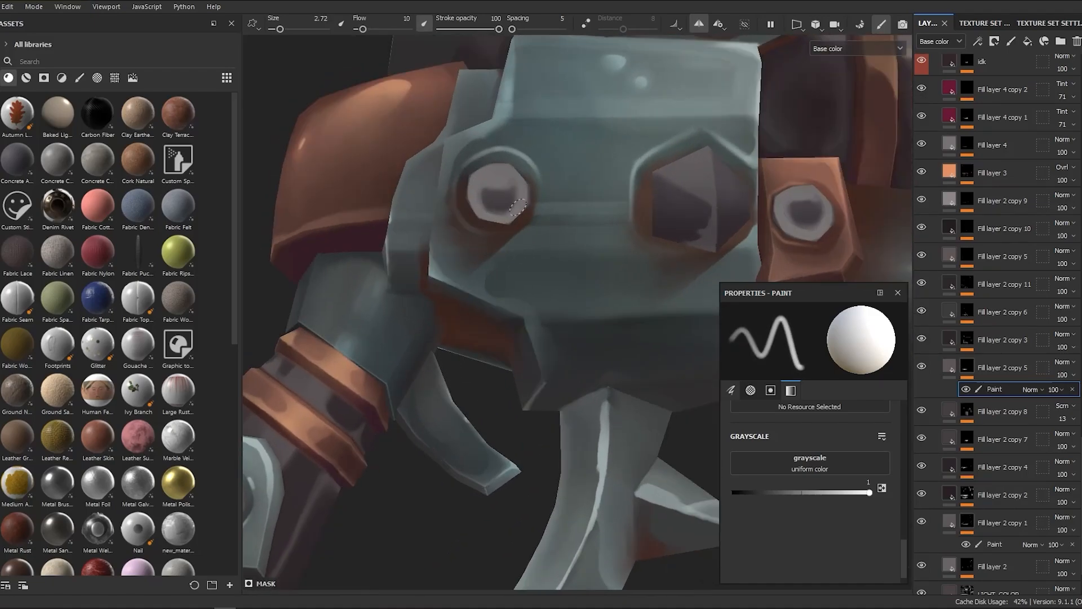
Step: Soften the round bolts' light facets in Fill layer 2 copy 5's mask with black at size 24.72
key(x)
mouse_move(517, 207)
alt+right_down()
mouse_move(647, 415)
mouse_move(473, 248)
alt+right_up()
mouse_move(472, 248)
ctrl+right_down()
mouse_move(482, 248)
mouse_move(523, 449)
mouse_move(564, 462)
ctrl+right_up()
ctrl+right_drag(478, 299, 504, 298)
alt+drag(505, 304, 505, 317)
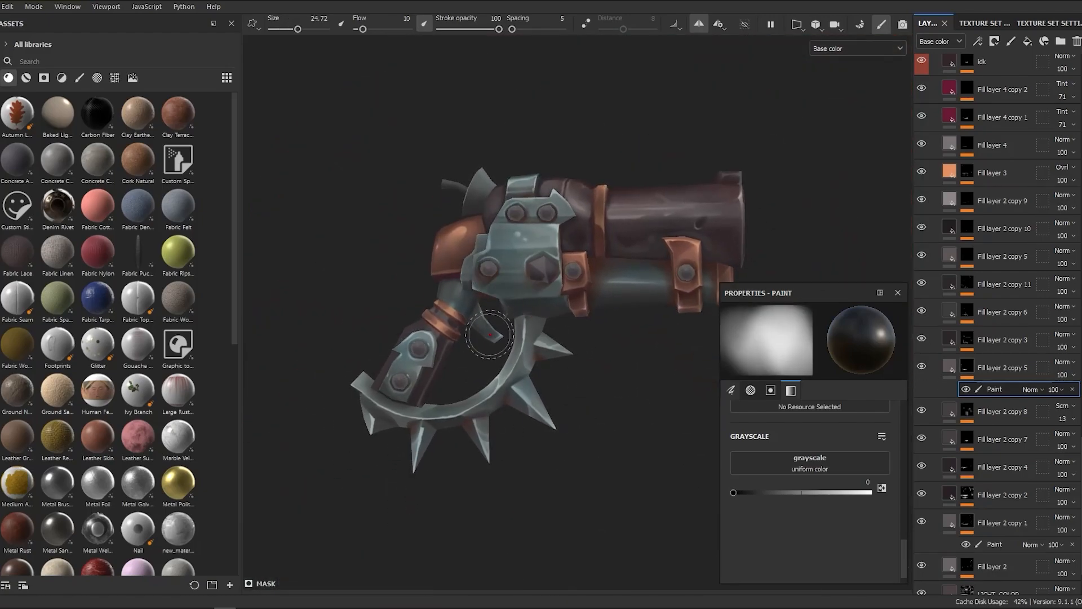
alt+right_drag(489, 305, 470, 495)
alt+right_drag(700, 466, 491, 264)
Step: Add a paint effect to Fill layer 2 copy 11's mask and duplicate the layer to the top of the purple folder
click(967, 283)
click(986, 305)
key(x)
ctrl+right_drag(491, 264, 438, 273)
alt+right_drag(571, 96, 580, 197)
ctrl+drag(1000, 292, 942, 237)
scroll(969, 264, up, 6)
click(949, 246)
click(967, 246)
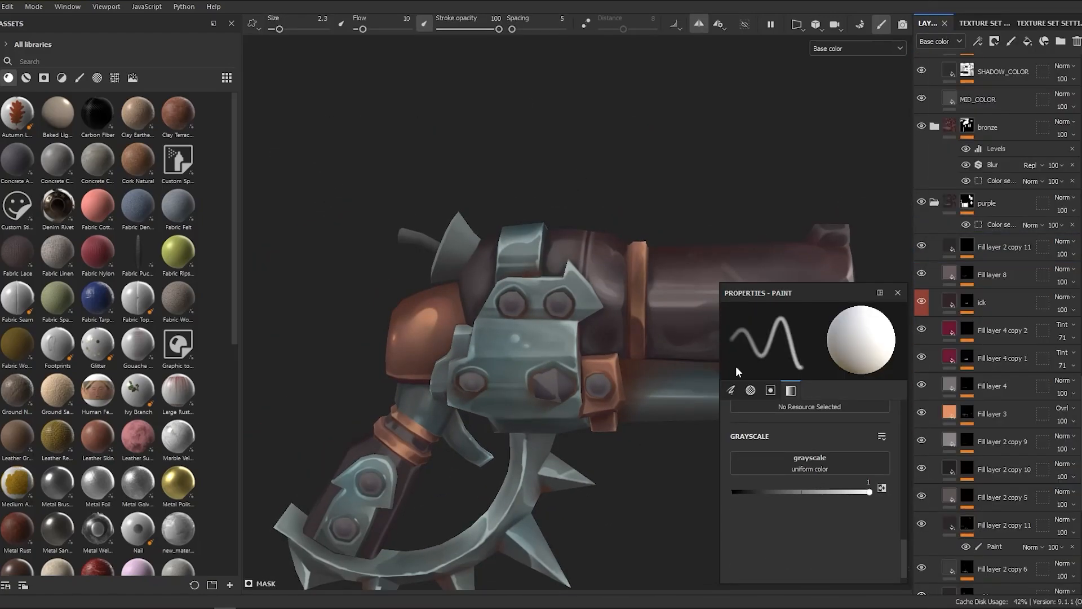
click(987, 268)
Step: Choose a very dark base color for the duplicated Fill layer 2 copy 11 and select its mask's paint effect
alt+right_drag(549, 445, 437, 355)
scroll(581, 235, down, 4)
click(949, 247)
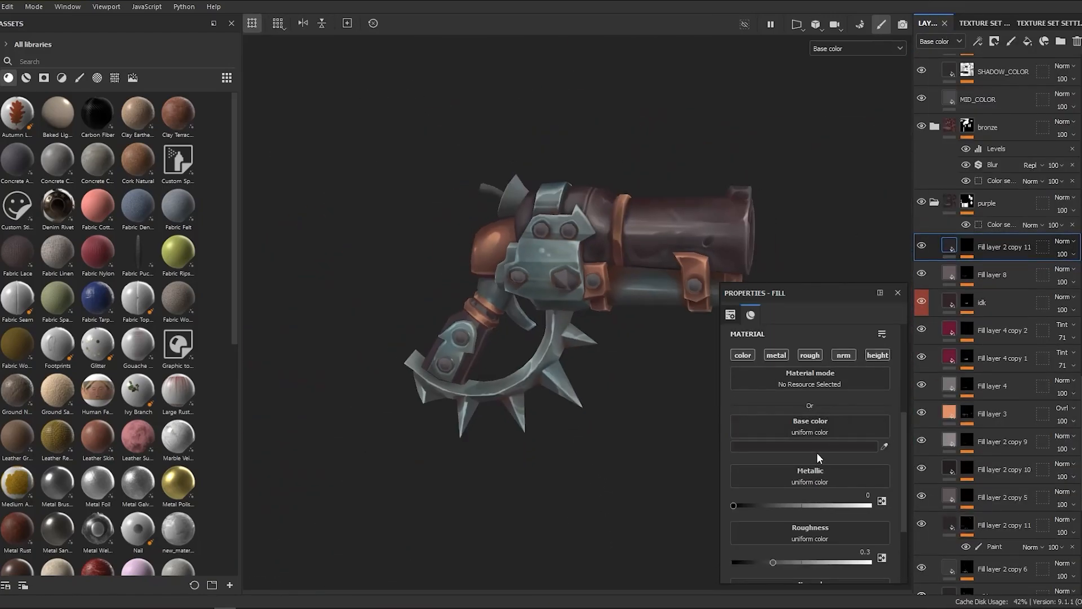
click(805, 446)
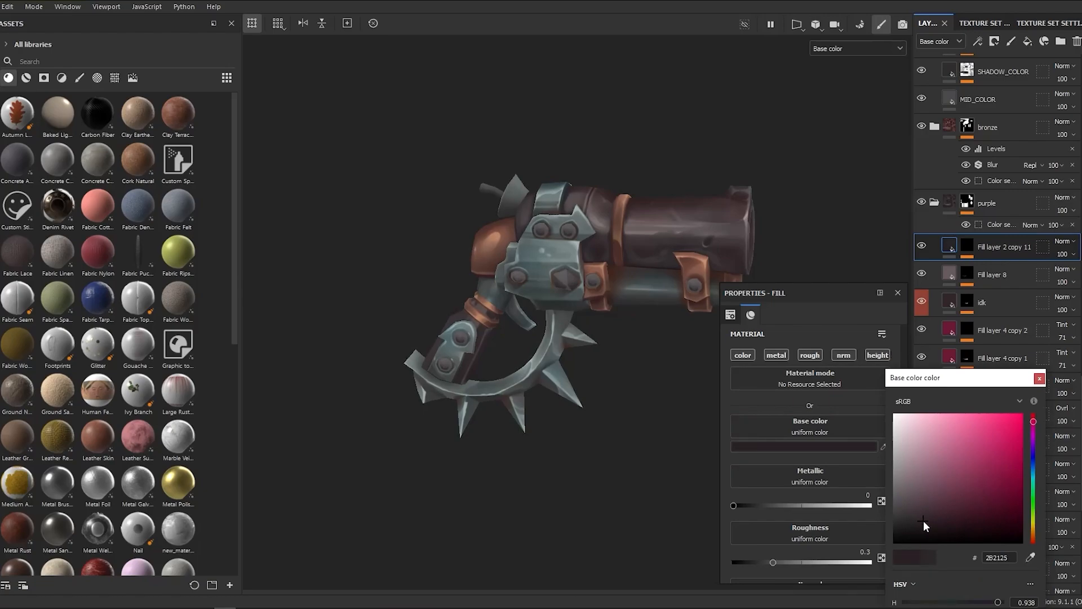
click(967, 247)
click(992, 268)
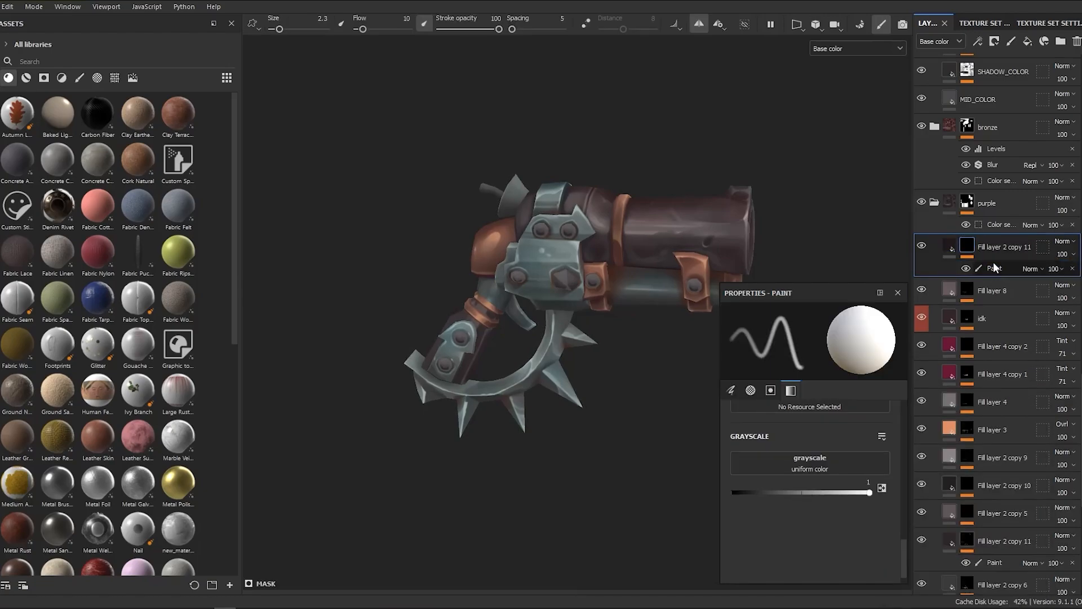
Step: Paint dark shading on the round bolts in the top Fill layer 2 copy 11's mask with white at sizes 5.74 and 3.55, and save
mouse_move(560, 231)
alt+right_down()
mouse_move(483, 224)
mouse_move(492, 406)
alt+right_up()
mouse_move(513, 225)
alt+right_down()
mouse_move(482, 227)
mouse_move(472, 175)
alt+right_up()
ctrl+right_drag(471, 175, 481, 216)
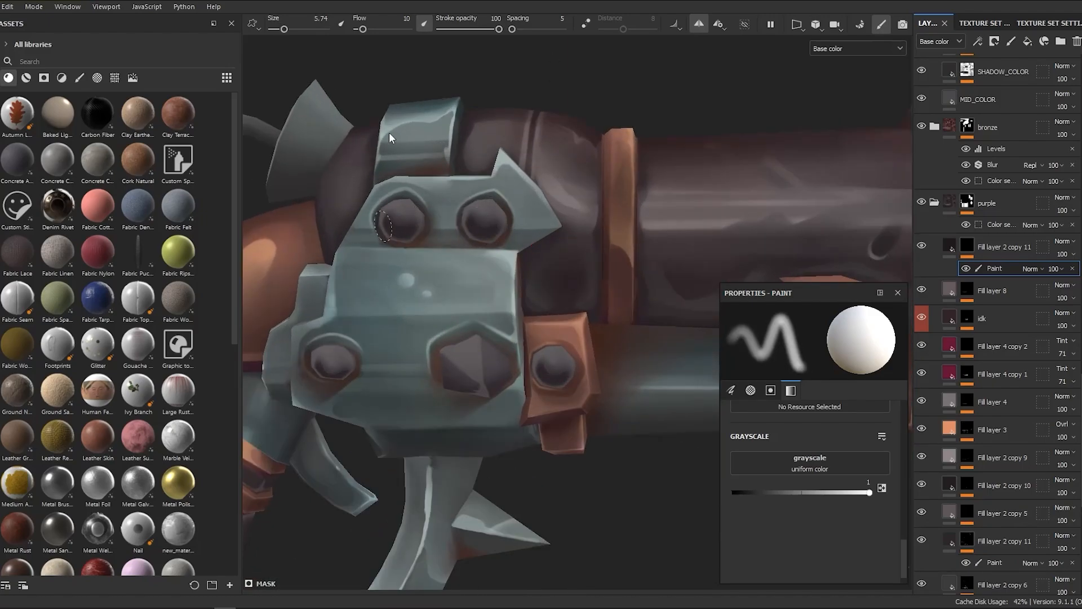
alt+middle_drag(350, 344, 444, 275)
alt+right_drag(444, 275, 444, 225)
ctrl+right_drag(516, 133, 519, 116)
mouse_move(520, 116)
alt+right_down()
mouse_move(606, 337)
mouse_move(461, 172)
mouse_move(561, 196)
alt+right_up()
key(ctrl+s)
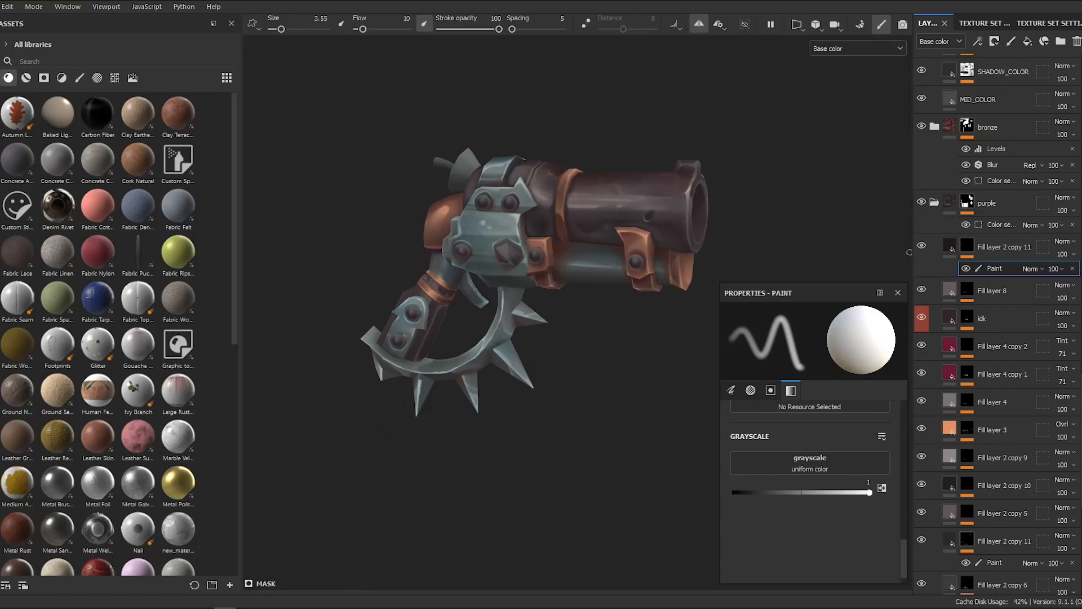
Step: Duplicate Fill layer 8 above the top Fill layer 2 copy 11, empty its mask, and give it a lighter base color
click(984, 299)
key(ctrl+c)
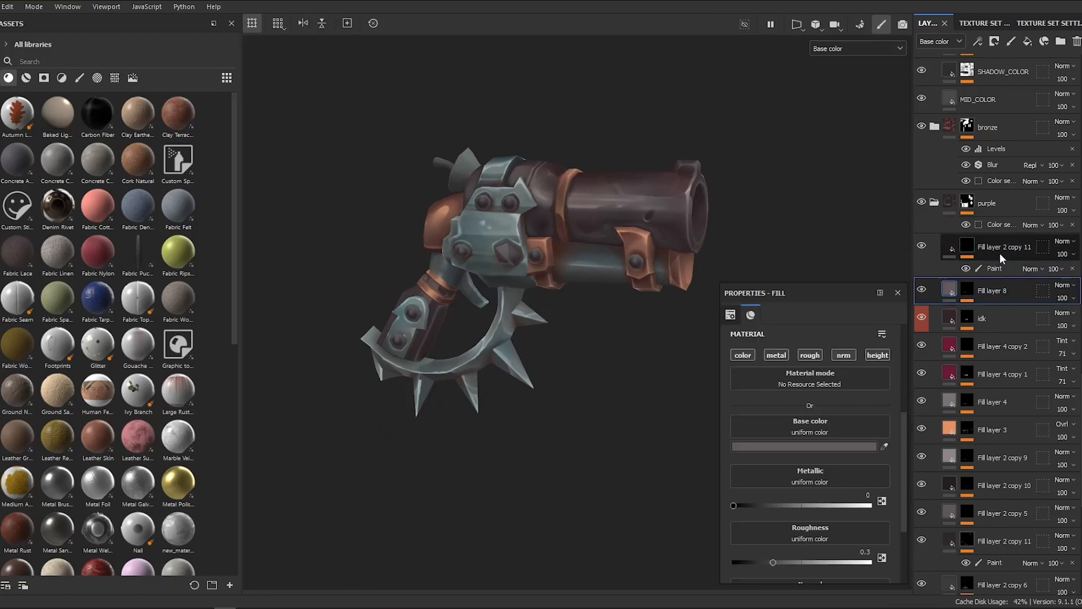
click(975, 253)
key(ctrl+v)
right_click(966, 246)
click(975, 129)
click(950, 246)
click(851, 446)
click(904, 473)
click(966, 246)
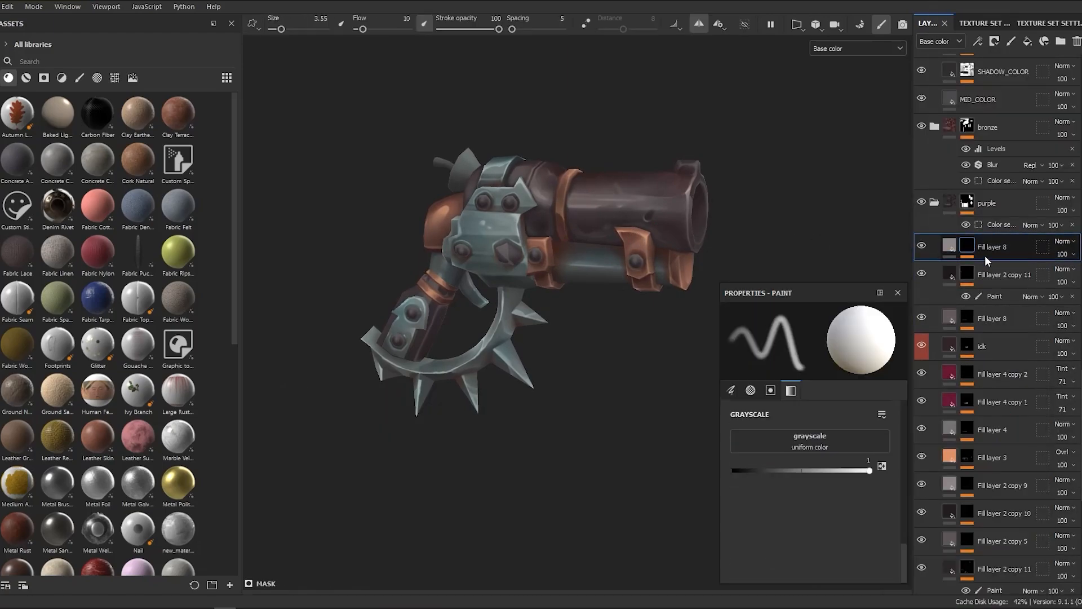
Step: Paint bright highlight spots on the round bolts in the top Fill layer 8's mask with white, starting at size 0.9
alt+right_drag(428, 490, 507, 386)
click(454, 252)
ctrl+right_drag(479, 264, 452, 252)
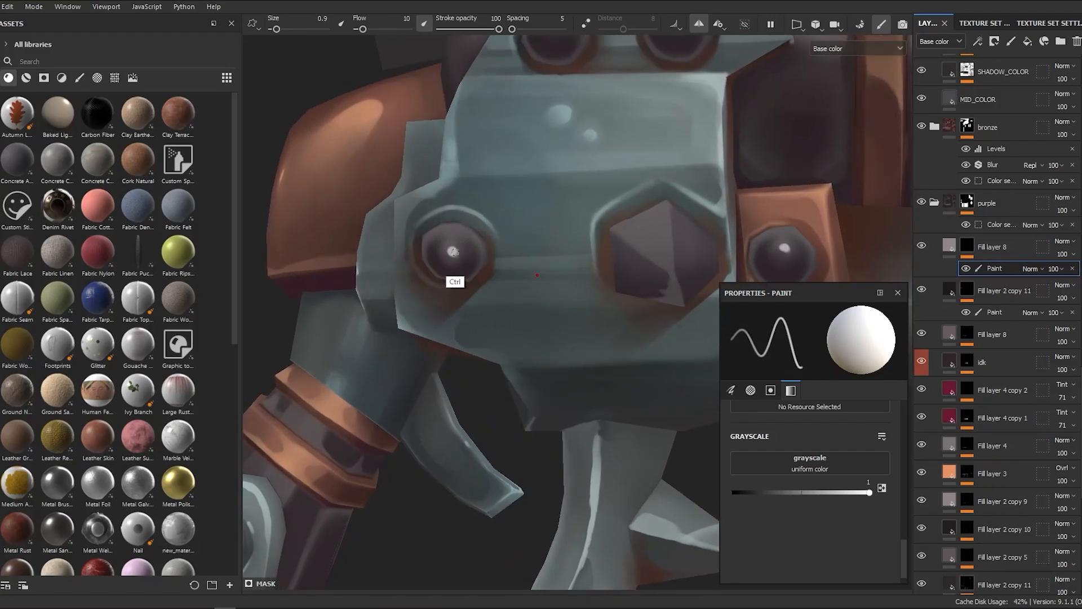
mouse_move(459, 251)
alt+mouse_down()
mouse_move(496, 225)
mouse_move(462, 253)
mouse_move(474, 237)
alt+mouse_up()
mouse_move(473, 237)
alt+right_down()
mouse_move(566, 72)
mouse_move(464, 256)
mouse_move(493, 369)
mouse_move(541, 194)
mouse_move(439, 248)
alt+right_up()
mouse_move(439, 248)
ctrl+right_down()
mouse_move(475, 248)
mouse_move(468, 277)
ctrl+right_up()
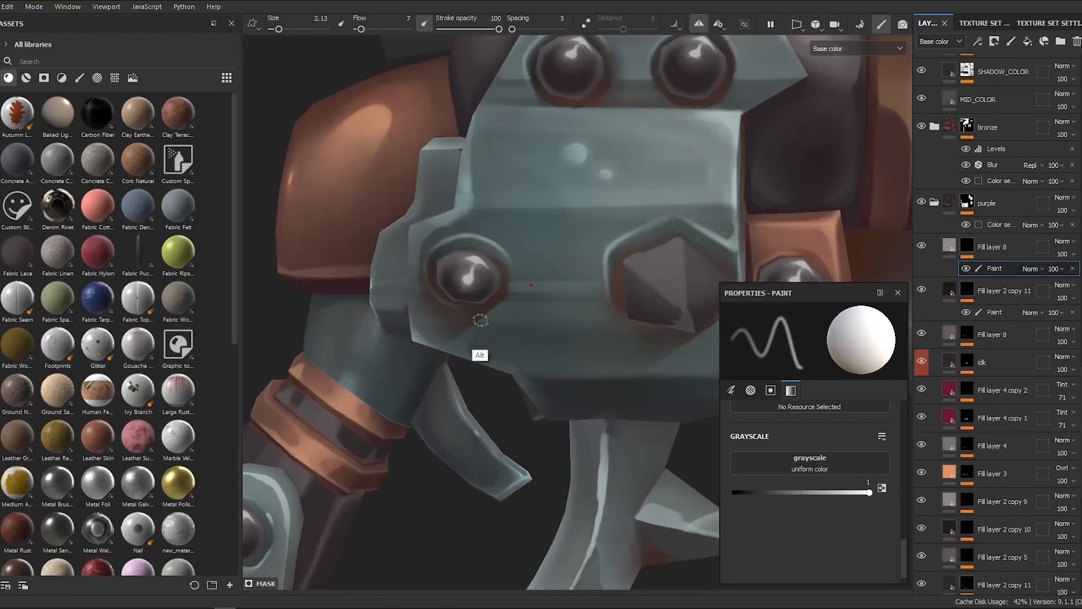
Step: Extend the round bolts' highlights in the top Fill layer 8's mask with white at sizes 2.13 and 2.02, flow 7
alt+right_drag(481, 320, 524, 282)
alt+drag(524, 282, 524, 346)
alt+right_drag(524, 346, 539, 251)
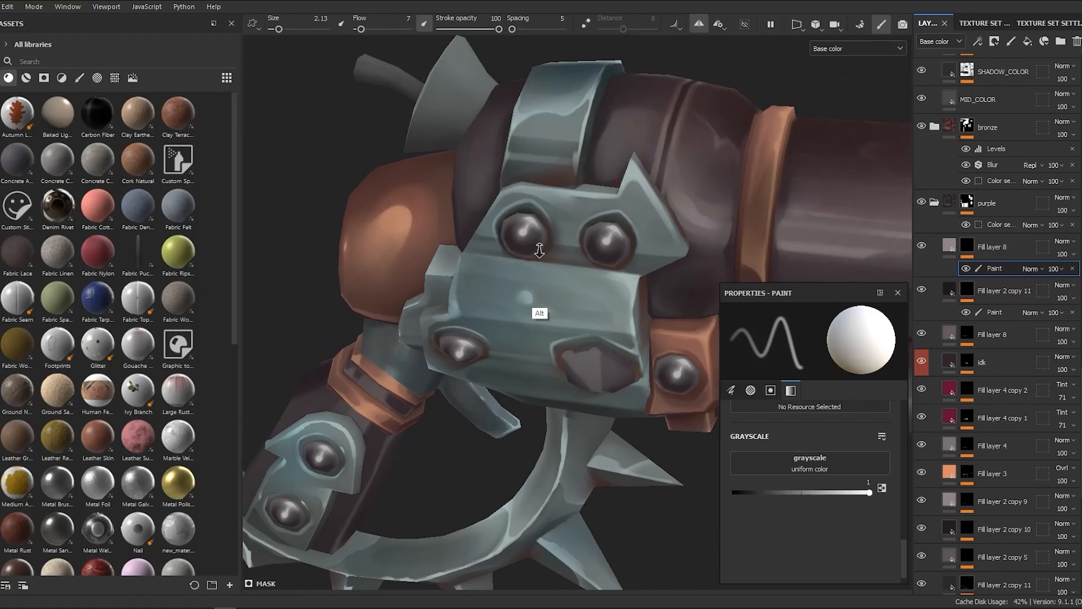
alt+drag(539, 251, 524, 295)
alt+right_drag(524, 295, 530, 333)
click(593, 170)
mouse_move(620, 170)
ctrl+right_down()
mouse_move(593, 170)
mouse_move(610, 171)
ctrl+right_up()
mouse_move(610, 170)
alt+right_down()
mouse_move(626, 135)
mouse_move(488, 187)
mouse_move(545, 327)
alt+right_up()
click(501, 191)
Step: Soften the round bolts' highlights in the top Fill layer 8's mask with black at sizes 2.02 and 8.66, and save the project
key(x)
alt+drag(545, 327, 510, 270)
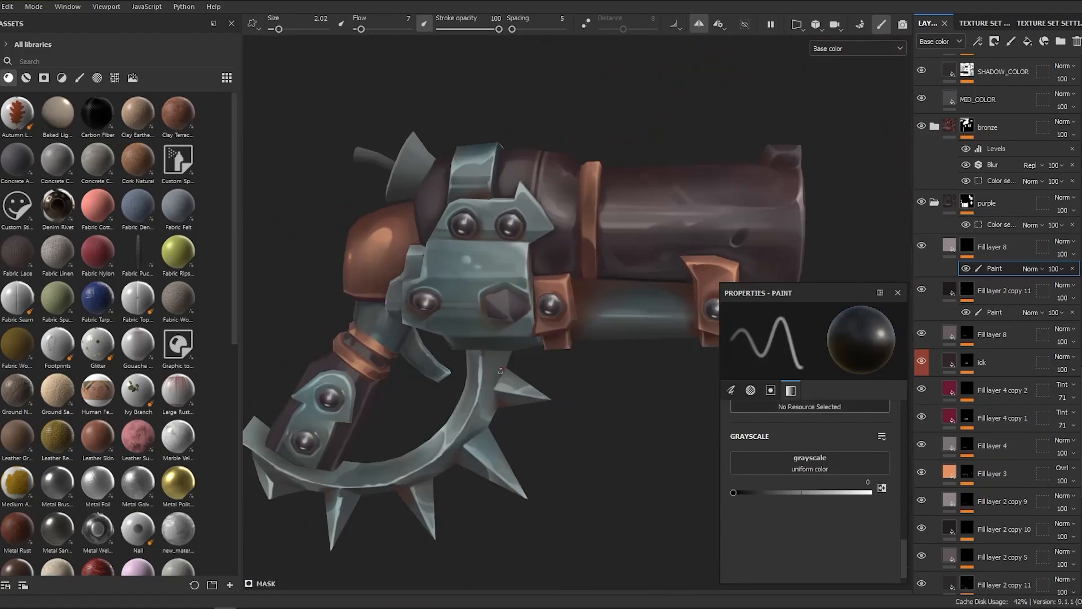
alt+right_drag(510, 270, 450, 341)
ctrl+right_drag(450, 341, 488, 340)
mouse_move(488, 341)
alt+mouse_down()
mouse_move(488, 285)
mouse_move(510, 237)
alt+mouse_up()
alt+right_drag(510, 338, 565, 227)
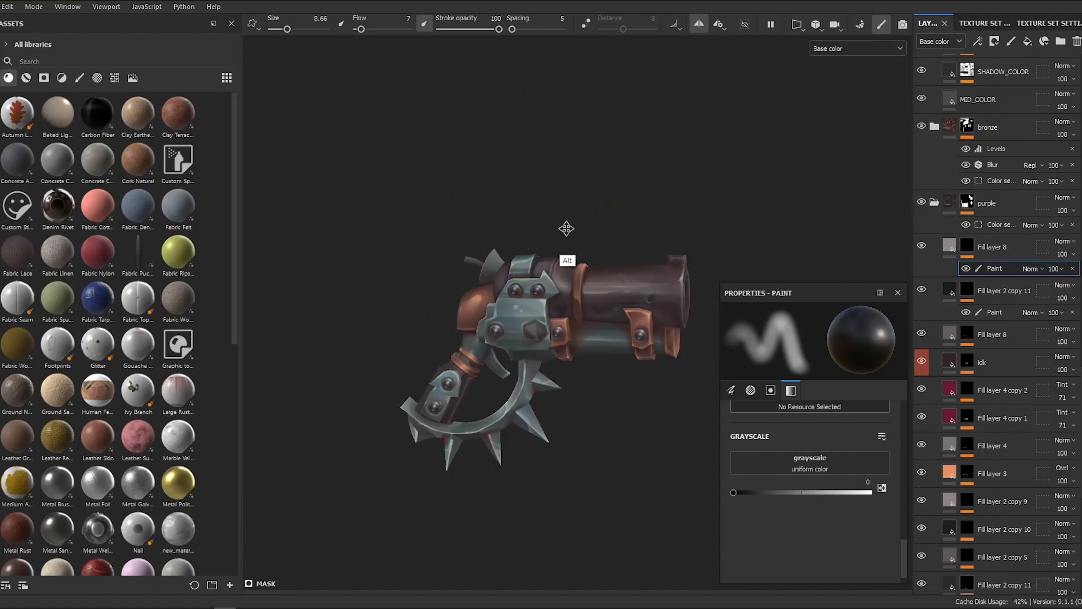
alt+middle_drag(566, 227, 544, 155)
key(ctrl+s)
mouse_move(586, 365)
ctrl+right_down()
mouse_move(613, 364)
mouse_move(562, 384)
ctrl+right_up()
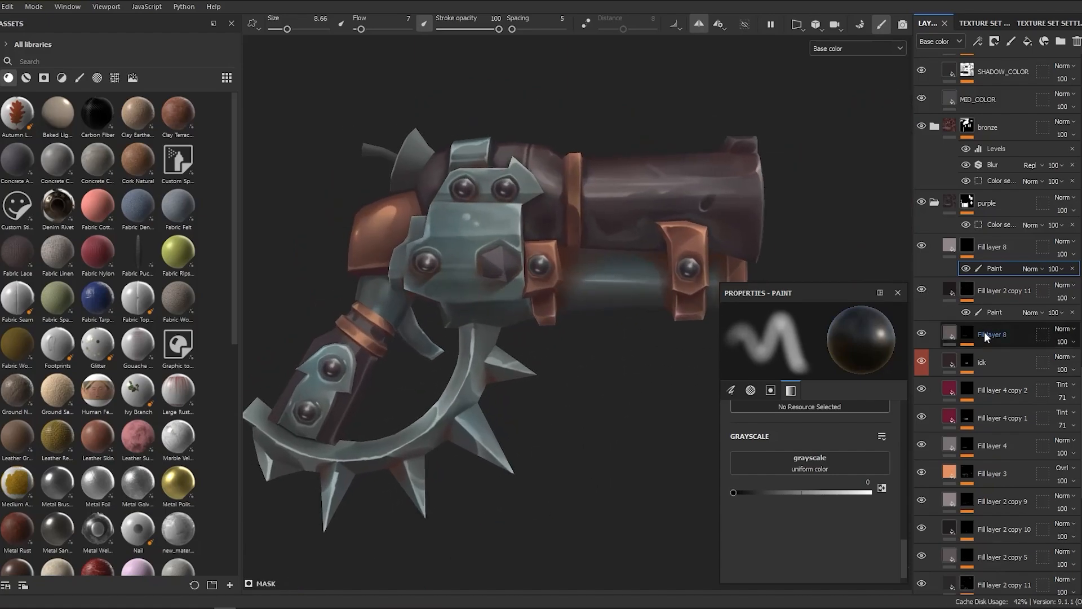
Step: Rework the hexagonal bolt's dark facets in the top Fill layer 2 copy 11's mask, finishing with black at size 12.65
alt+right_drag(490, 306, 508, 236)
alt+drag(508, 233, 451, 216)
ctrl+right_drag(450, 216, 437, 214)
mouse_move(428, 217)
alt+mouse_down()
mouse_move(423, 251)
mouse_move(451, 214)
mouse_move(419, 178)
alt+mouse_up()
key(x)
ctrl+right_drag(419, 177, 437, 178)
scroll(428, 198, down, 3)
ctrl+right_drag(426, 225, 448, 226)
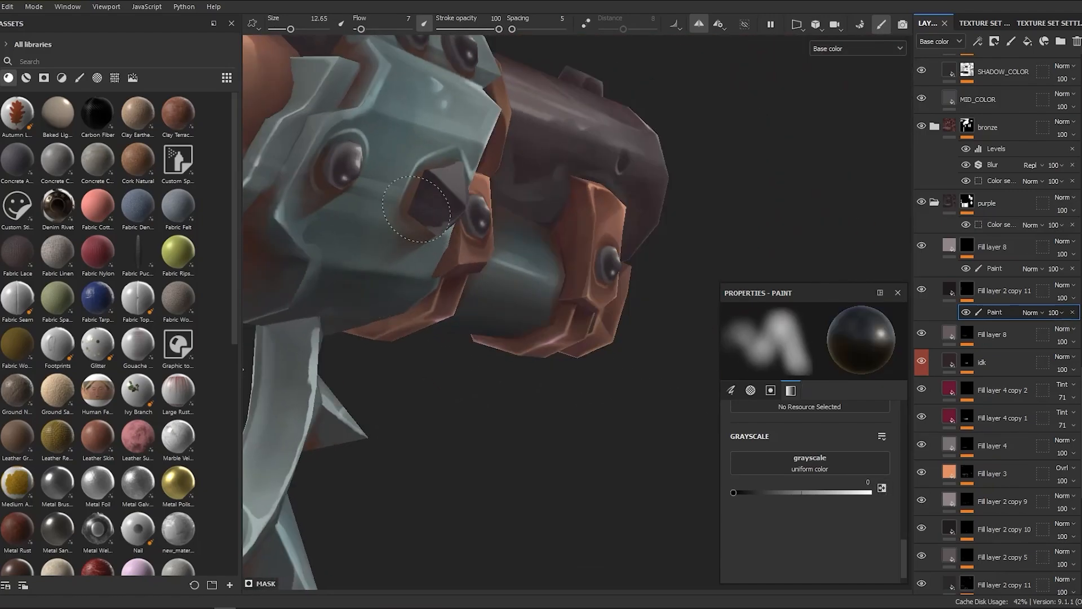
alt+drag(453, 282, 517, 292)
Step: Paint the hexagonal bolt's lighter facets in Fill layer 2 copy 5's mask with white, starting at size 3.09
scroll(530, 299, down, 3)
scroll(941, 282, down, 5)
scroll(919, 451, down, 5)
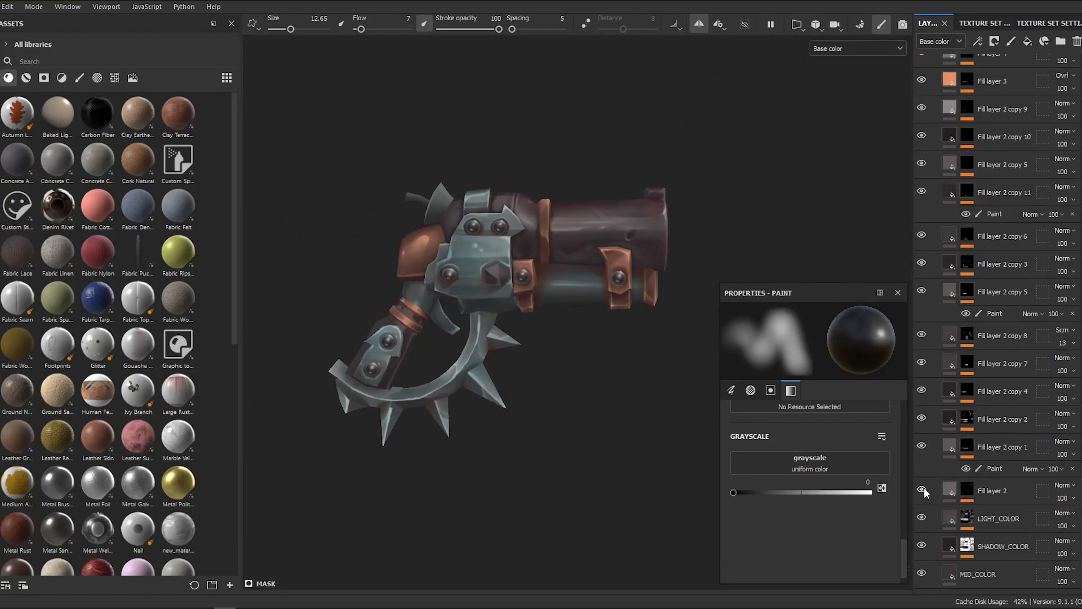
scroll(489, 246, up, 3)
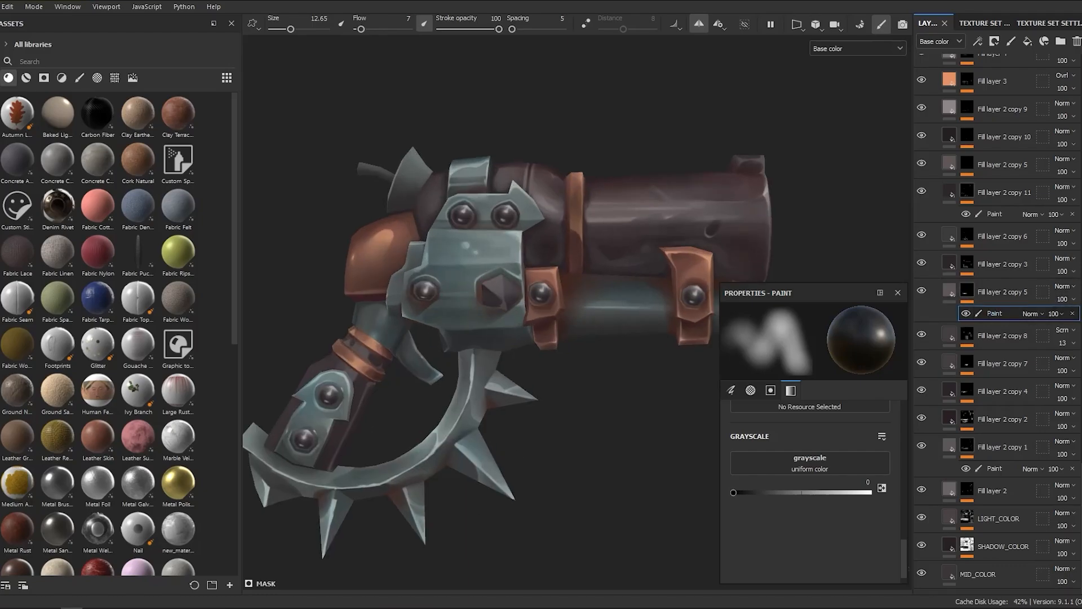
alt+right_drag(519, 356, 555, 496)
click(880, 488)
scroll(486, 271, up, 2)
ctrl+right_drag(477, 251, 456, 253)
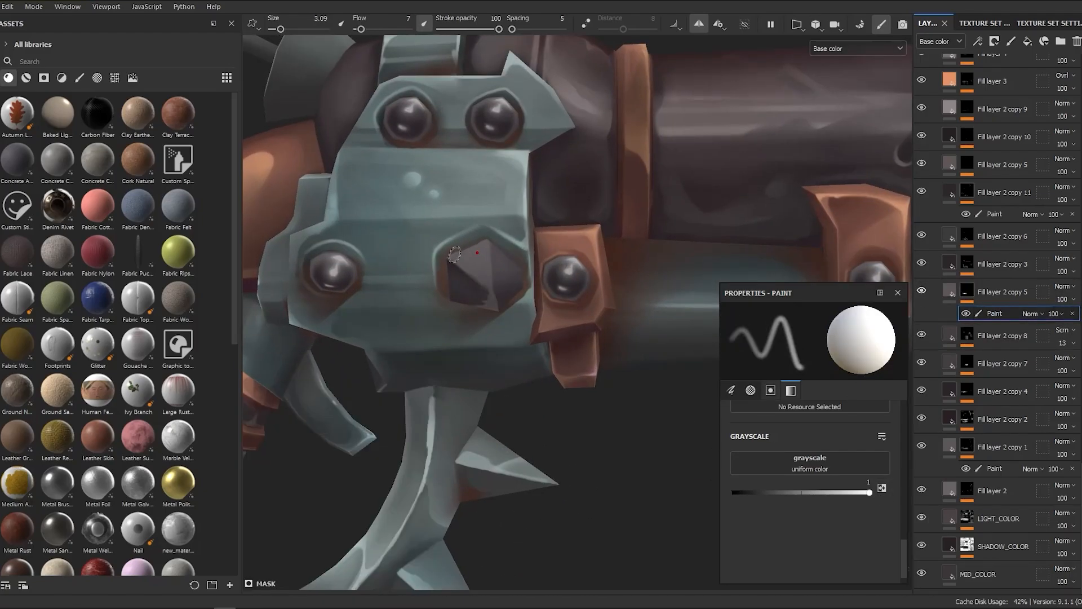
ctrl+right_drag(501, 366, 511, 366)
mouse_move(510, 366)
alt+right_down()
mouse_move(543, 271)
mouse_move(527, 257)
alt+right_up()
mouse_move(527, 256)
alt+mouse_down()
mouse_move(515, 252)
mouse_move(537, 257)
alt+mouse_up()
alt+right_drag(519, 304, 628, 238)
alt+drag(628, 239, 537, 338)
Step: Deepen the hexagonal bolt's dark facets in the top Fill layer 2 copy 11's mask with white at size 7.07, and clean them with black
scroll(987, 240, up, 8)
click(994, 381)
mouse_move(510, 186)
alt+right_down()
mouse_move(514, 236)
mouse_move(530, 236)
alt+right_up()
alt+drag(529, 237, 525, 334)
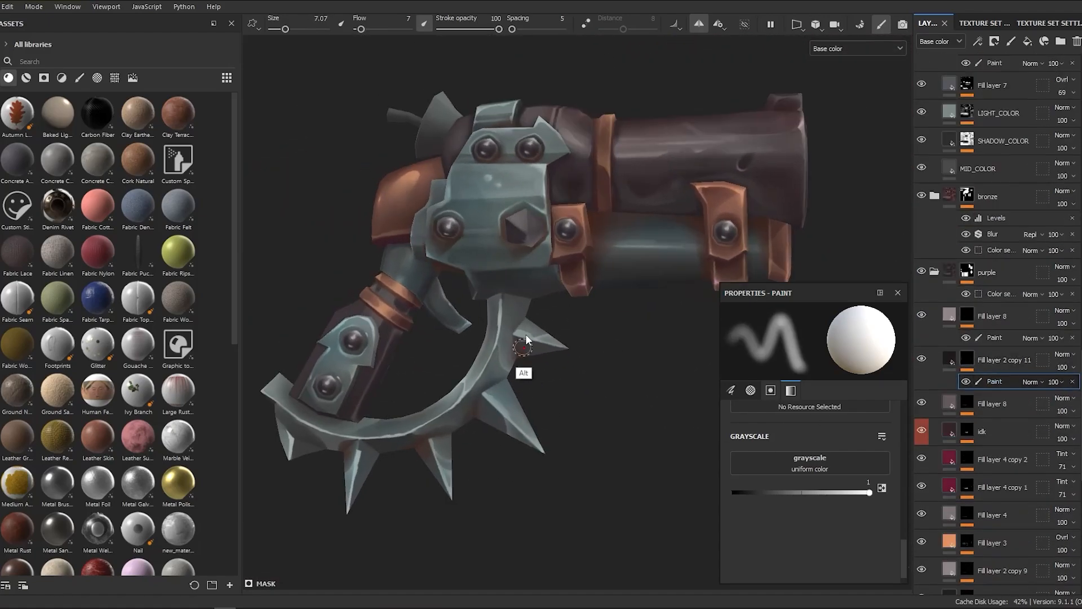
alt+right_drag(526, 334, 550, 395)
alt+drag(476, 190, 490, 207)
mouse_move(483, 199)
alt+right_down()
mouse_move(481, 265)
mouse_move(584, 360)
mouse_move(499, 257)
alt+right_up()
key(x)
mouse_move(498, 257)
ctrl+right_down()
mouse_move(476, 257)
mouse_move(632, 325)
mouse_move(468, 204)
mouse_move(497, 246)
mouse_move(482, 206)
mouse_move(454, 277)
mouse_move(528, 322)
ctrl+right_up()
Step: Paint bright highlights on the hexagonal bolt in the top Fill layer 8's mask with white at sizes 2.34 and 1.51
click(881, 488)
click(468, 243)
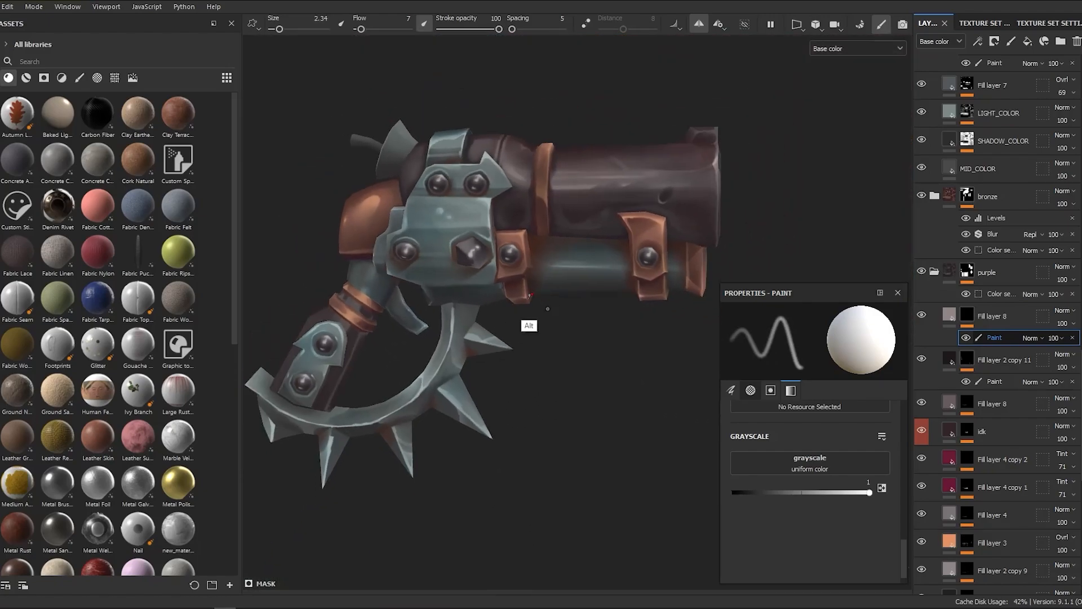
key(x)
mouse_move(478, 247)
alt+right_down()
mouse_move(582, 408)
mouse_move(539, 415)
mouse_move(495, 254)
alt+right_up()
key(x)
ctrl+right_drag(496, 254, 461, 254)
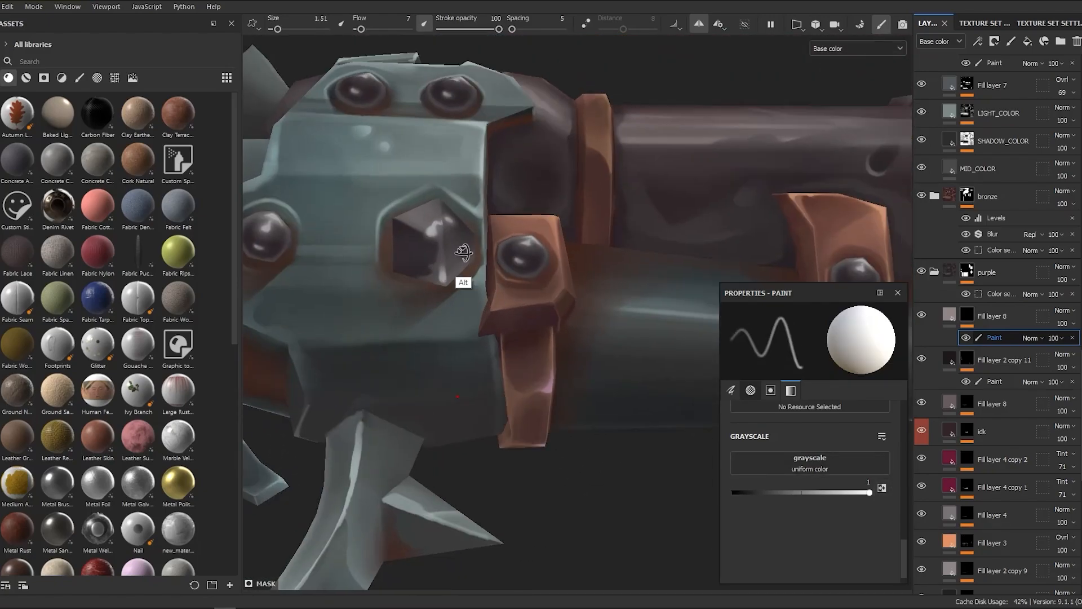
mouse_move(462, 253)
alt+mouse_down()
mouse_move(434, 278)
mouse_move(454, 248)
alt+mouse_up()
mouse_move(454, 248)
alt+mouse_down()
mouse_move(437, 284)
mouse_move(467, 361)
alt+mouse_up()
Step: Trim the hexagonal bolt's highlights in the top Fill layer 8's mask with black, finishing at size 1.2, and save the project
key(x)
mouse_move(467, 360)
alt+right_down()
mouse_move(485, 522)
mouse_move(451, 237)
alt+right_up()
mouse_move(450, 236)
ctrl+right_down()
mouse_move(484, 237)
mouse_move(467, 154)
mouse_move(484, 119)
ctrl+right_up()
mouse_move(485, 119)
ctrl+right_down()
mouse_move(451, 119)
mouse_move(550, 338)
mouse_move(579, 369)
ctrl+right_up()
key(ctrl+s)
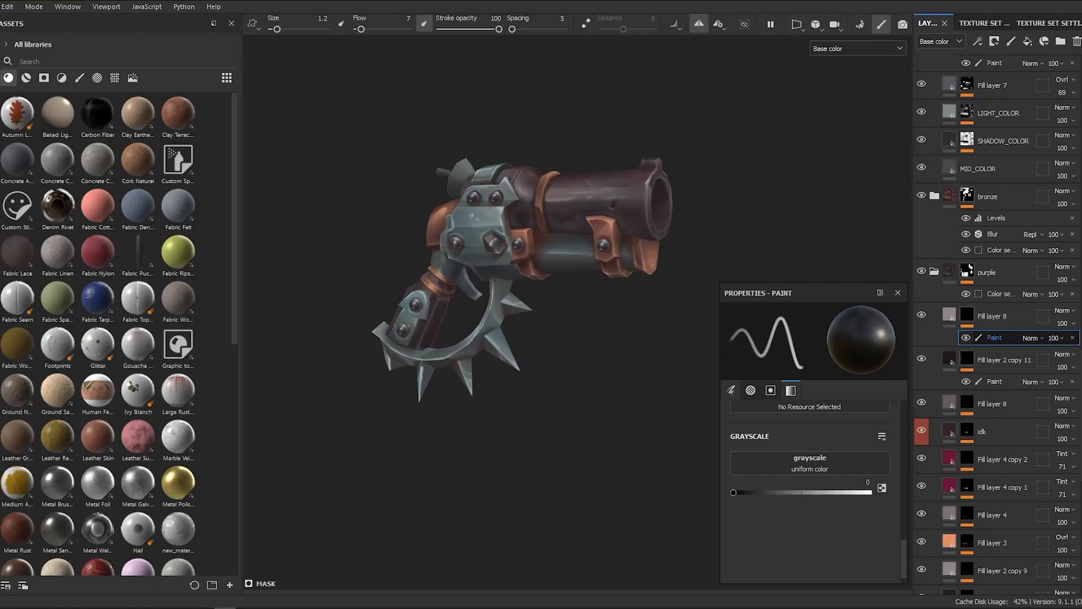
Step: Add a paint effect to the silver folder's mask and polygon-fill the flared piece behind the barrel with black (0)
alt+right_drag(559, 287, 565, 493)
alt+drag(565, 492, 620, 282)
scroll(956, 171, up, 9)
alt+drag(508, 254, 428, 254)
alt+right_drag(428, 254, 401, 243)
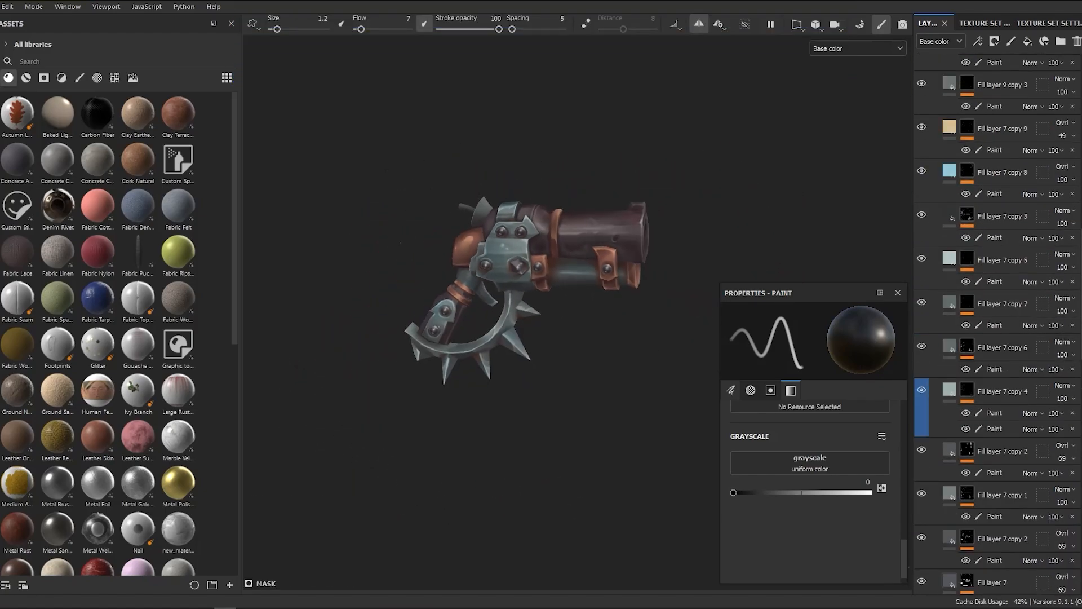
scroll(986, 380, down, 10)
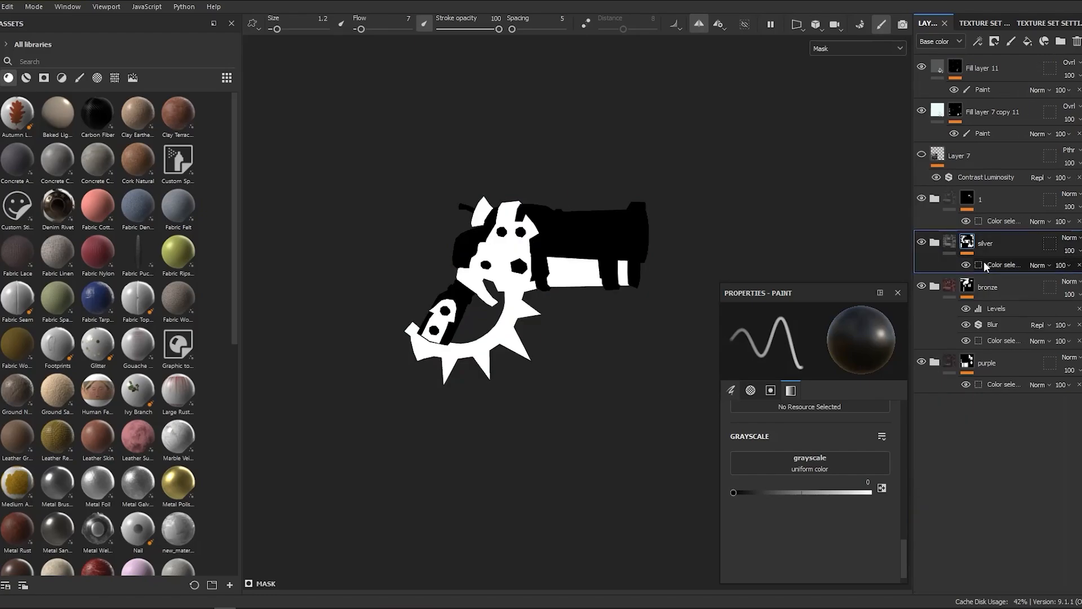
right_click(967, 243)
click(974, 347)
scroll(503, 259, up, 3)
key(4)
click(752, 341)
click(433, 182)
mouse_move(507, 248)
alt+mouse_down()
mouse_move(558, 265)
mouse_move(592, 259)
alt+mouse_up()
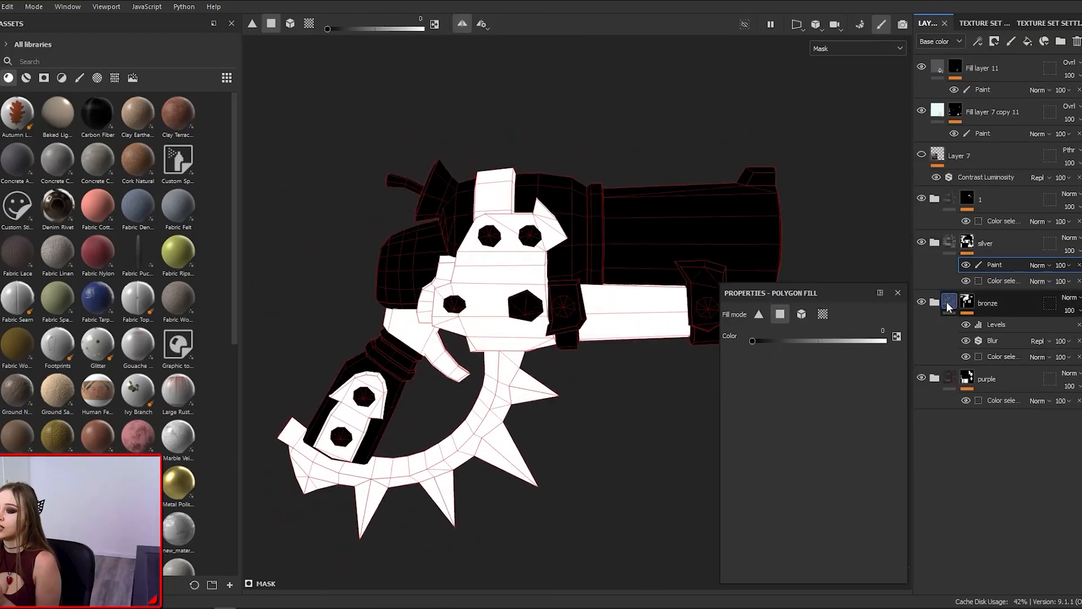
Step: Add a paint effect to the purple folder's mask and polygon-fill all sides of the flared rear piece with white (1)
click(946, 302)
right_click(980, 382)
click(981, 346)
scroll(501, 217, up, 2)
click(422, 206)
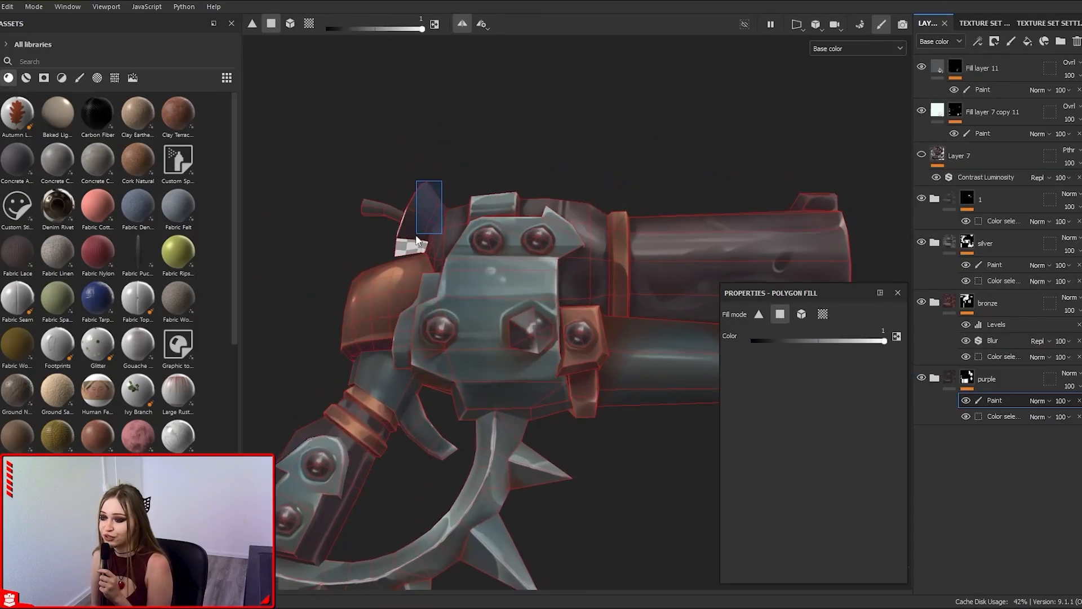
alt+drag(423, 209, 525, 226)
click(393, 229)
alt+drag(393, 229, 305, 225)
key(1)
alt+right_drag(361, 225, 272, 222)
alt+right_drag(620, 304, 568, 316)
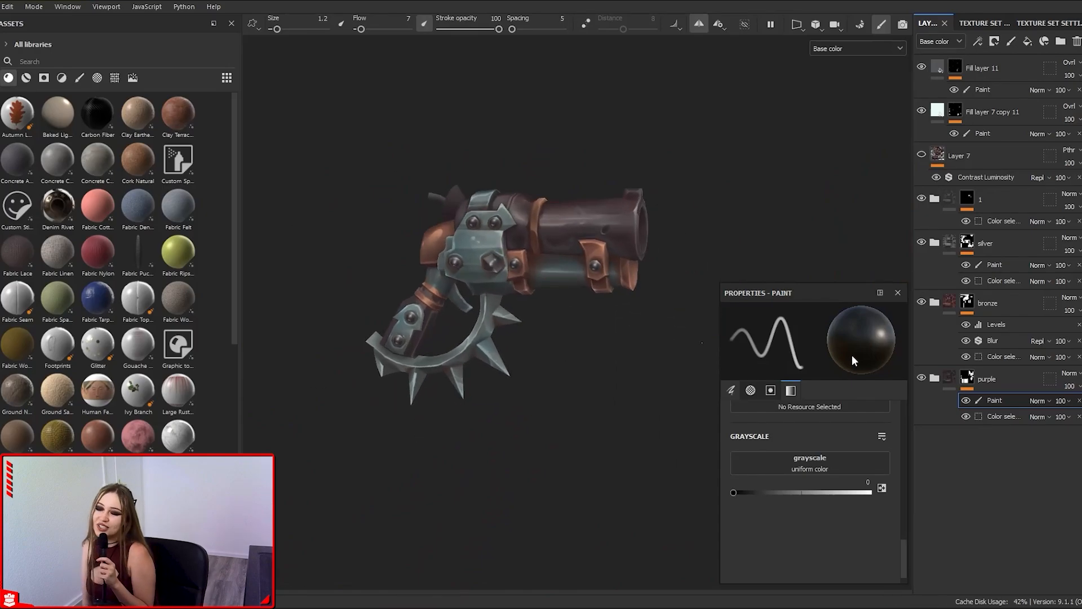
Step: Add a paint effect to Fill layer 2's mask and paint light areas on the flared rear piece with white
scroll(941, 449, down, 5)
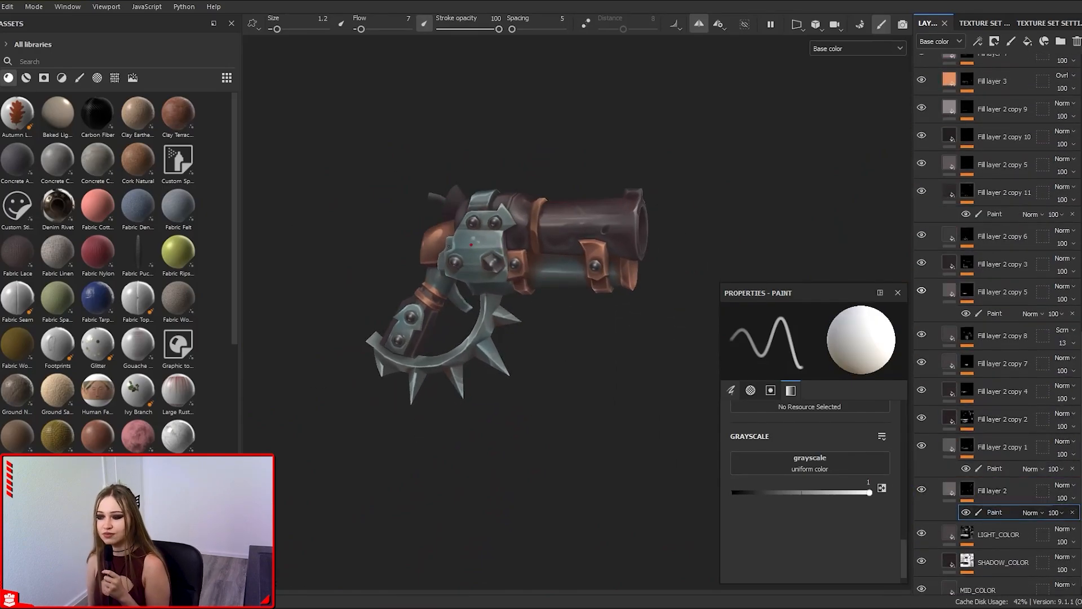
alt+right_drag(472, 244, 398, 63)
ctrl+right_drag(388, 150, 409, 150)
mouse_move(458, 109)
alt+mouse_down()
mouse_move(361, 213)
mouse_move(451, 237)
mouse_move(462, 127)
mouse_move(515, 121)
mouse_move(418, 159)
alt+mouse_up()
mouse_move(418, 159)
ctrl+right_down()
mouse_move(435, 159)
mouse_move(424, 159)
ctrl+right_up()
alt+right_drag(514, 193, 494, 389)
mouse_move(495, 389)
alt+mouse_down()
mouse_move(560, 398)
mouse_move(427, 192)
alt+mouse_up()
Step: Refine the flared rear piece's light areas in Fill layer 2's mask with black at size 3.56
key(x)
alt+right_drag(427, 192, 395, 133)
alt+drag(394, 133, 420, 182)
ctrl+right_drag(419, 182, 408, 182)
alt+drag(411, 186, 422, 177)
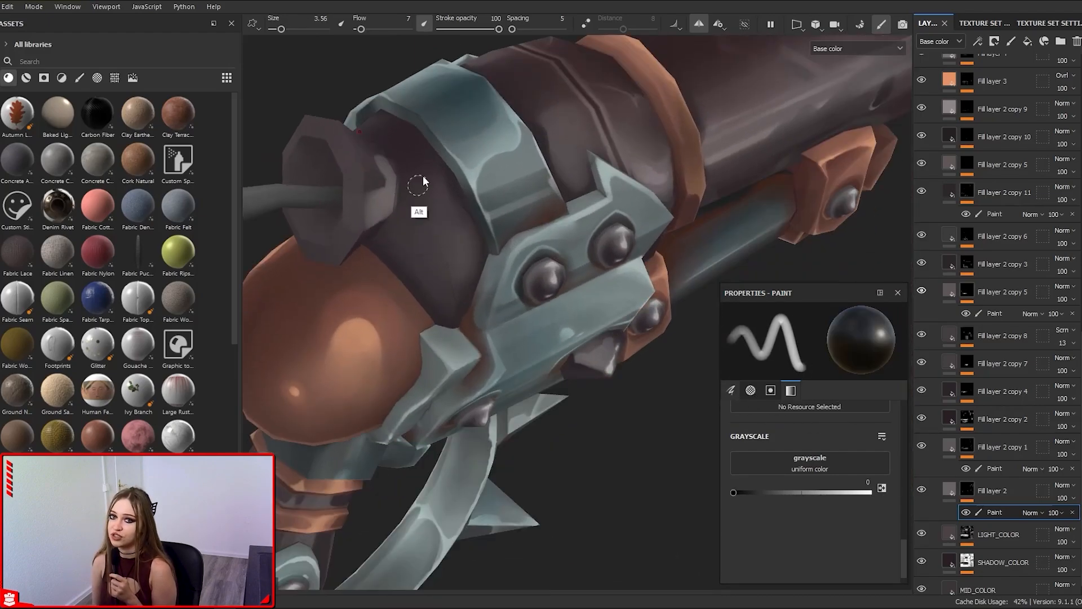
Step: Soften the flared rear piece's light areas in Fill layer 2's mask at size 14.37, and cut crisp straight edges with black at 0.63
alt+right_drag(478, 375, 411, 343)
alt+drag(411, 344, 411, 194)
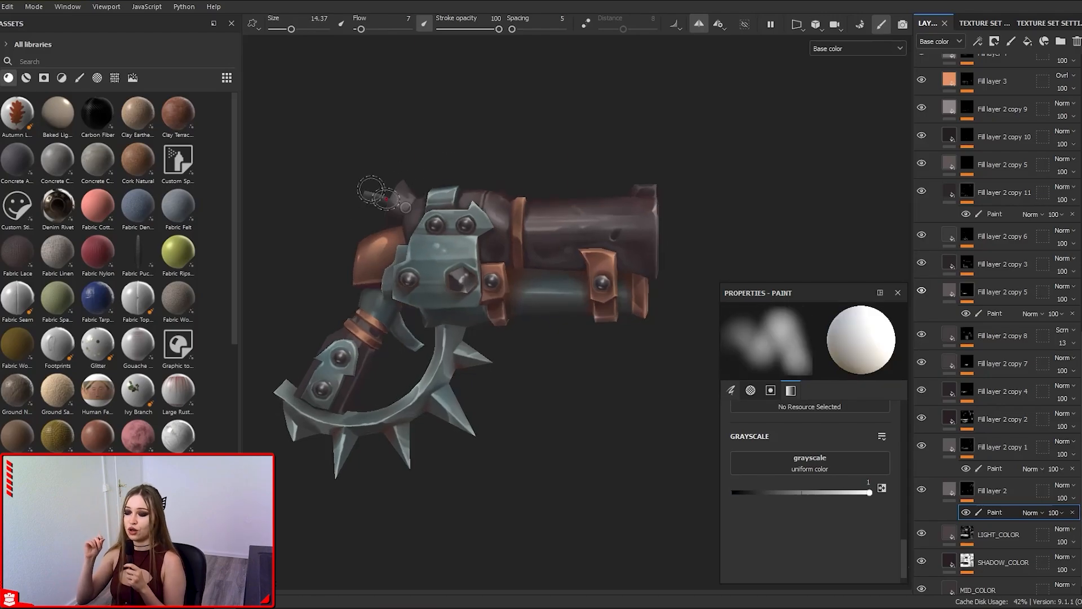
alt+right_drag(386, 199, 429, 240)
key(x)
mouse_move(429, 239)
ctrl+right_down()
mouse_move(409, 240)
mouse_move(473, 151)
mouse_move(401, 159)
ctrl+right_up()
shift+click(389, 198)
shift+click(329, 108)
alt+right_drag(329, 108, 538, 110)
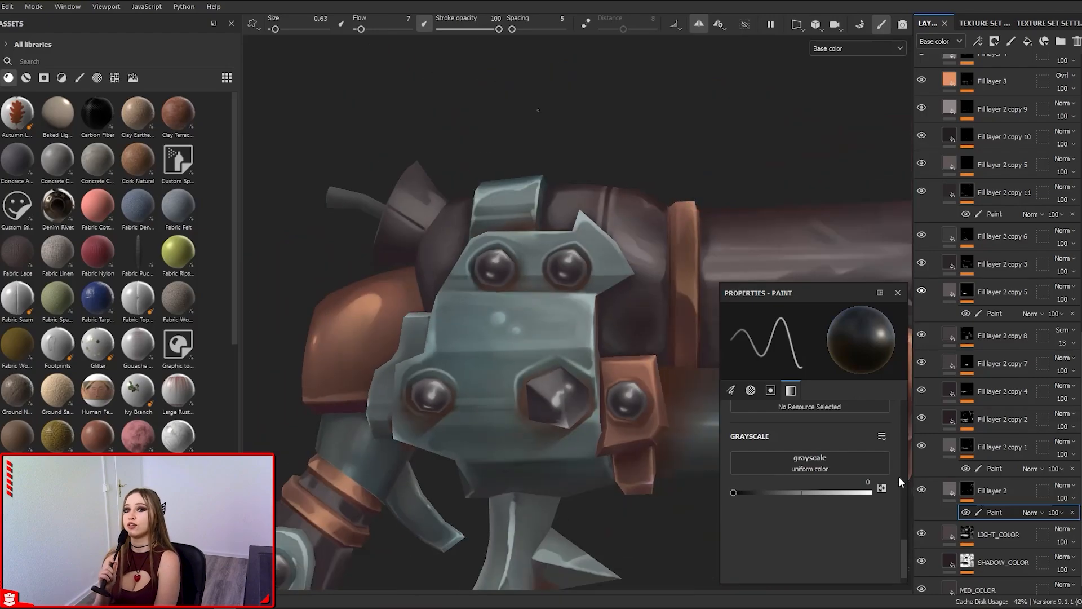
Step: Paint dark stripes across the thin rod in Fill layer 13 copy 1's mask with white, and trim them with black at flow 71
alt+right_drag(424, 211, 425, 279)
key(x)
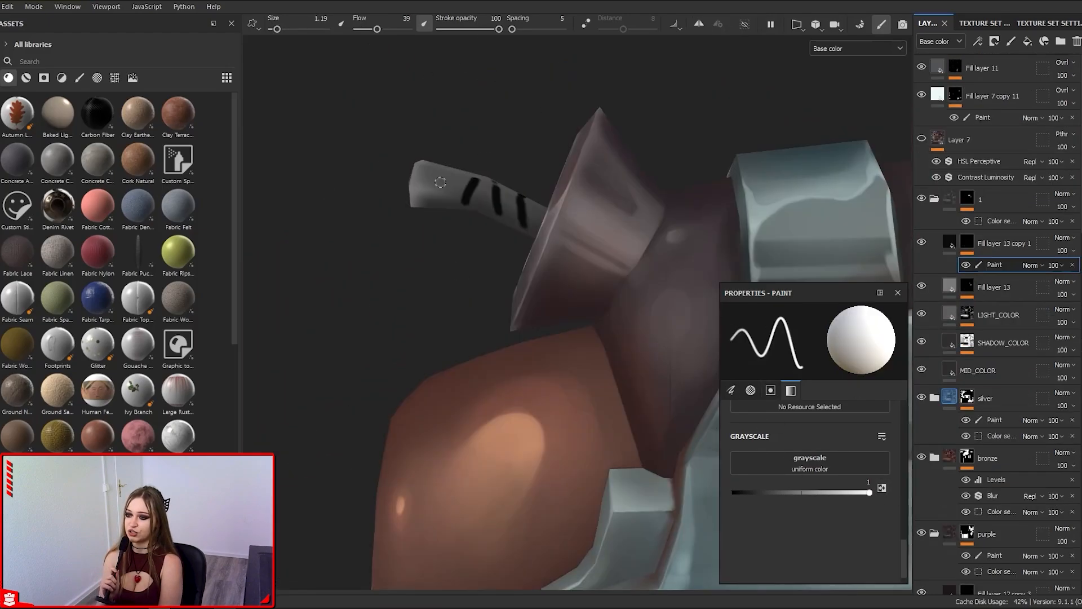
mouse_move(591, 226)
alt+right_down()
mouse_move(570, 208)
mouse_move(619, 227)
mouse_move(524, 167)
alt+right_up()
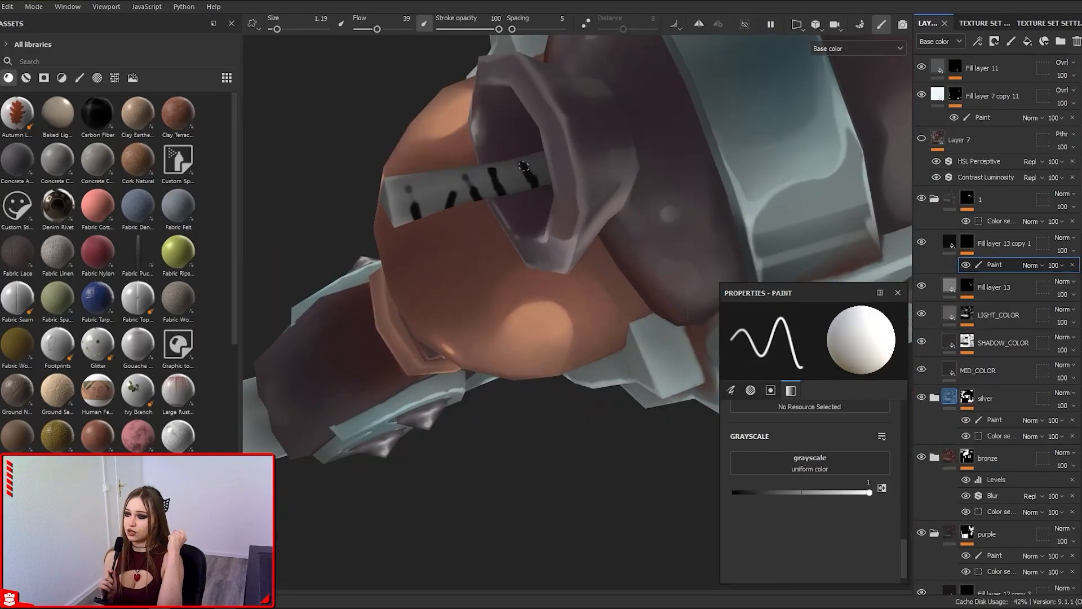
alt+drag(523, 166, 845, 75)
alt+right_drag(845, 75, 753, 278)
scroll(517, 113, up, 3)
key(x)
mouse_move(495, 113)
ctrl+mouse_down()
mouse_move(517, 112)
mouse_move(533, 95)
mouse_move(492, 163)
mouse_move(635, 193)
ctrl+mouse_up()
key(bracketleft)
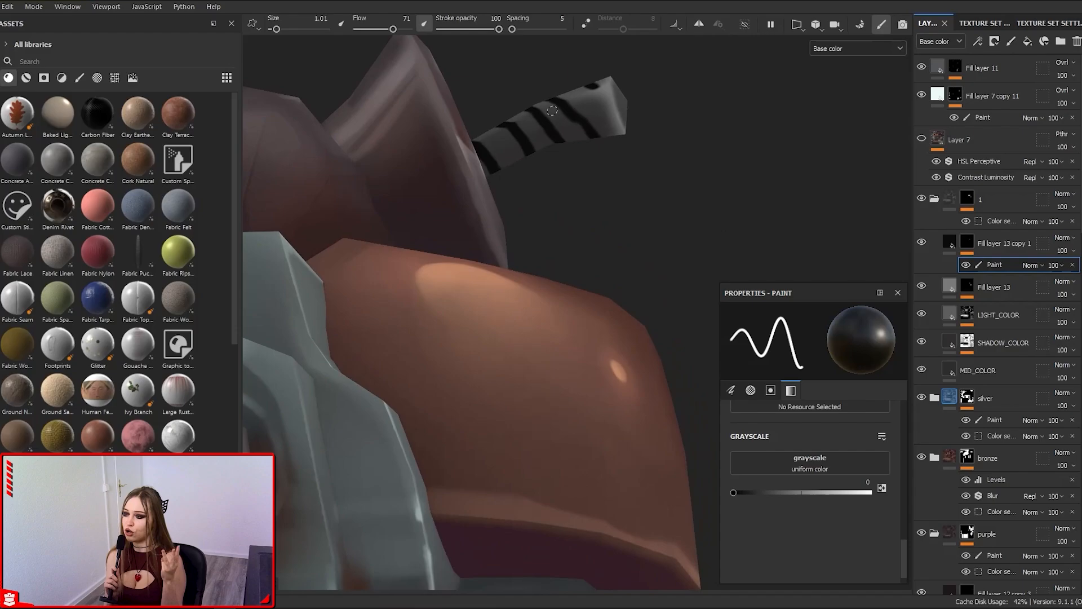
Step: Continue the stripes around the rod's remaining sides in Fill layer 13 copy 1's mask, using white at size 0.75
key(x)
alt+drag(611, 164, 503, 161)
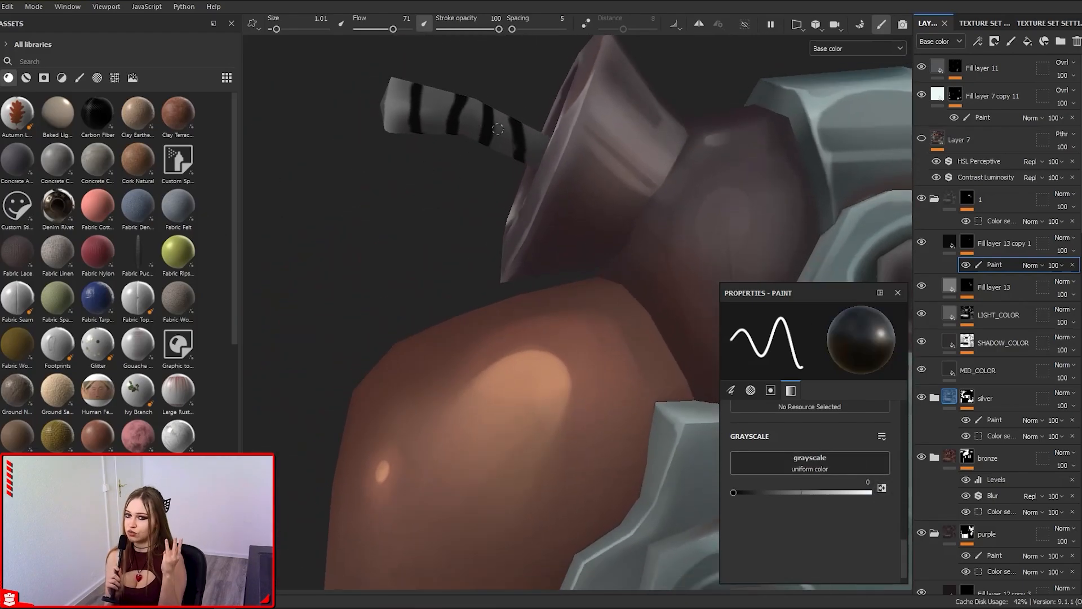
mouse_move(449, 103)
alt+mouse_down()
mouse_move(558, 112)
mouse_move(414, 61)
mouse_move(440, 225)
mouse_move(462, 173)
alt+mouse_up()
scroll(497, 100, down, 3)
key(x)
scroll(497, 99, up, 3)
key(bracketleft)
scroll(440, 282, down, 3)
alt+drag(439, 283, 245, 176)
scroll(417, 177, up, 2)
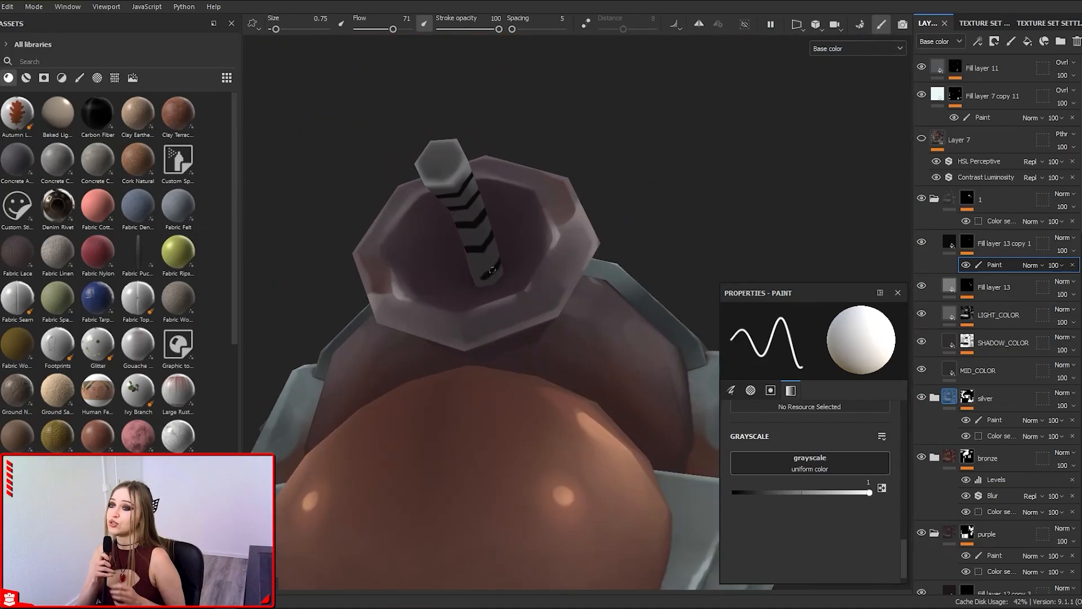
Step: Clean up the rod's stripe edges in Fill layer 13 copy 1's mask with black at size 0.85
mouse_move(476, 252)
alt+mouse_down()
mouse_move(338, 251)
mouse_move(394, 248)
mouse_move(593, 279)
mouse_move(598, 296)
mouse_move(729, 276)
mouse_move(561, 192)
mouse_move(615, 223)
mouse_move(502, 252)
mouse_move(449, 297)
alt+mouse_up()
key(x)
key(bracketright)
alt+right_drag(449, 297, 524, 108)
alt+middle_drag(611, 508, 572, 384)
Step: Set Fill layer 13 copy 1 to Multiply and lighten its base color to a light grey
click(1042, 243)
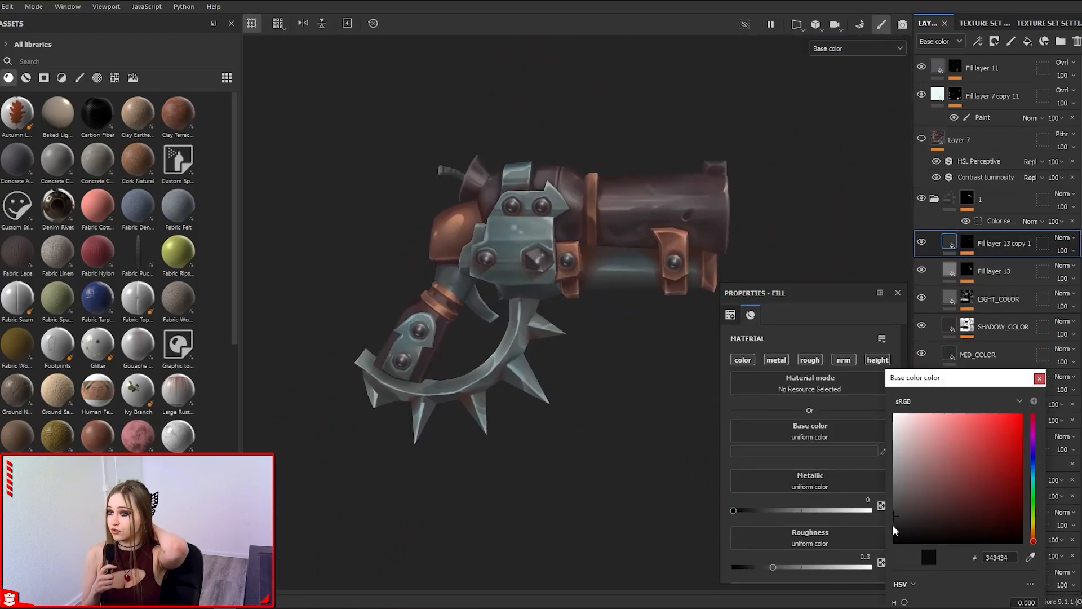
drag(894, 495, 895, 446)
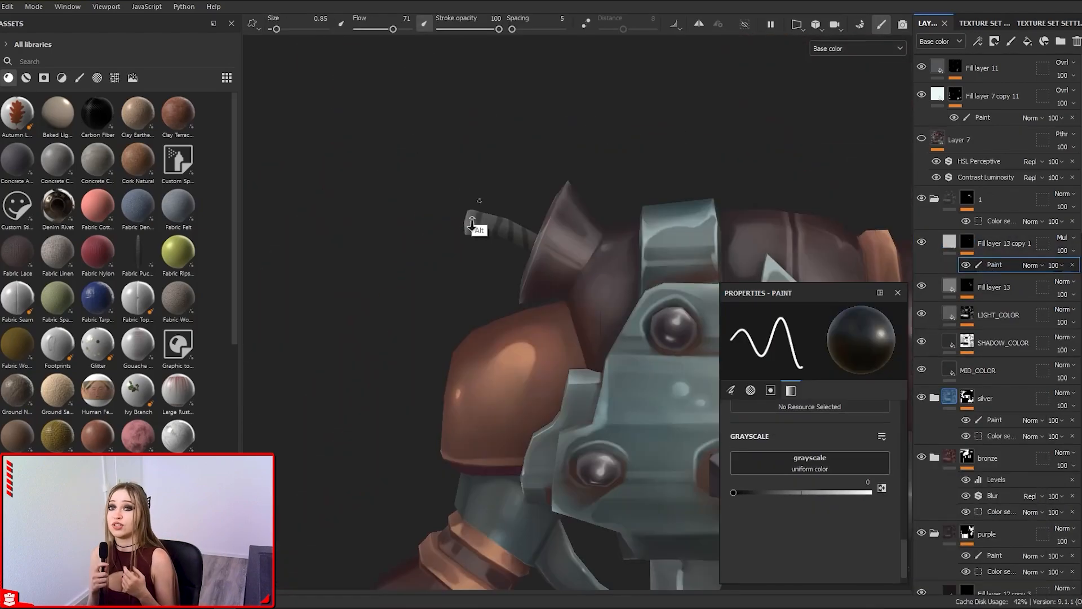
Step: Touch up the softened stripes from all sides of the rod in Fill layer 13 copy 1's mask with black at size 0.85
alt+right_drag(479, 222, 522, 207)
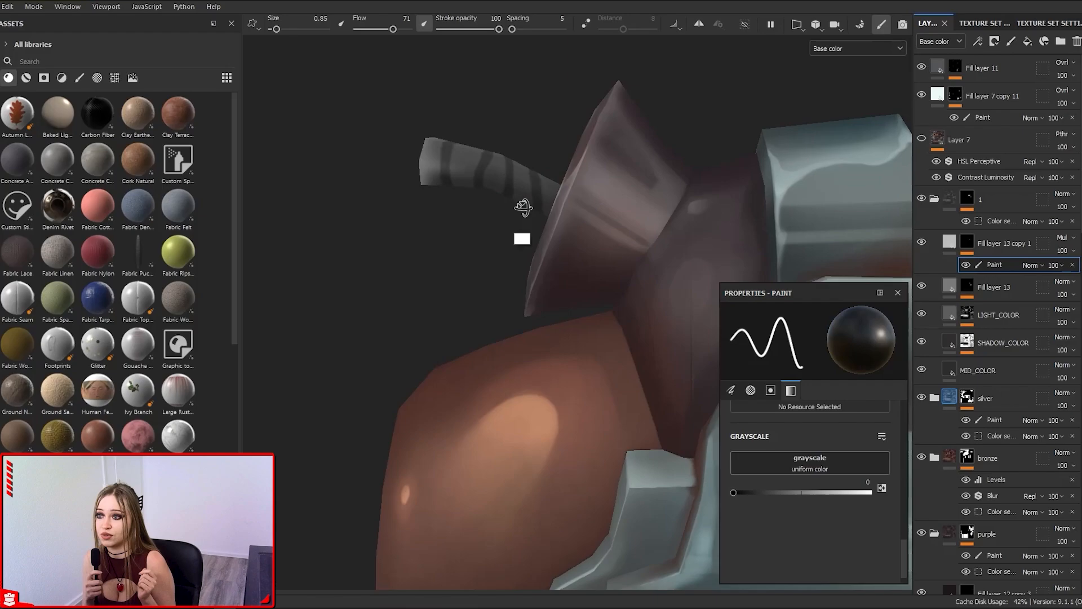
alt+drag(523, 208, 567, 174)
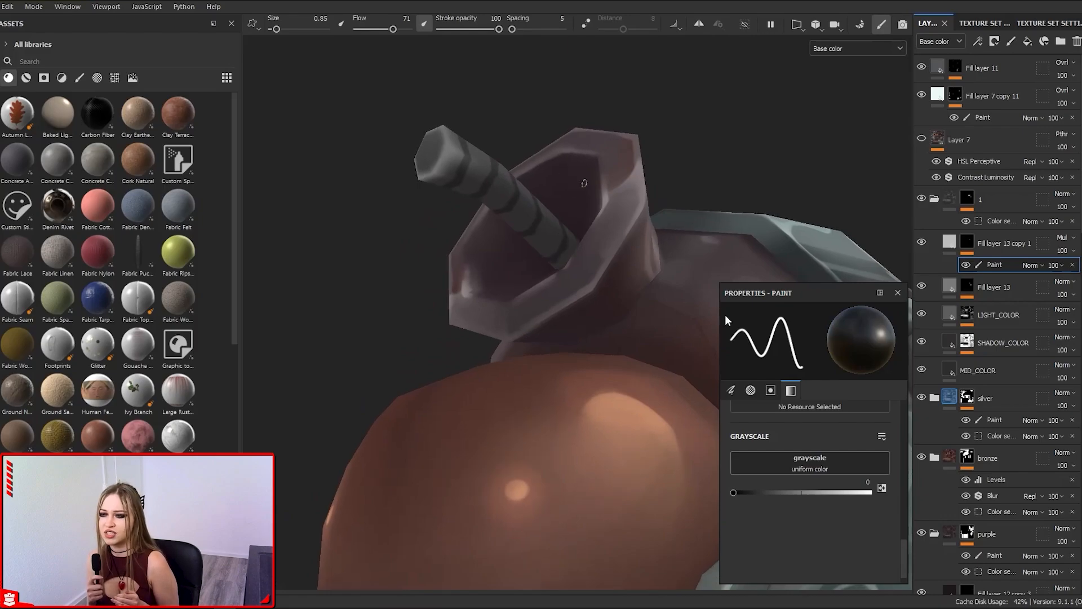
mouse_move(725, 320)
alt+mouse_down()
mouse_move(556, 265)
mouse_move(527, 234)
mouse_move(445, 198)
mouse_move(771, 242)
mouse_move(580, 161)
mouse_move(618, 189)
mouse_move(461, 72)
mouse_move(519, 237)
mouse_move(457, 202)
alt+mouse_up()
key(x)
scroll(493, 285, down, 4)
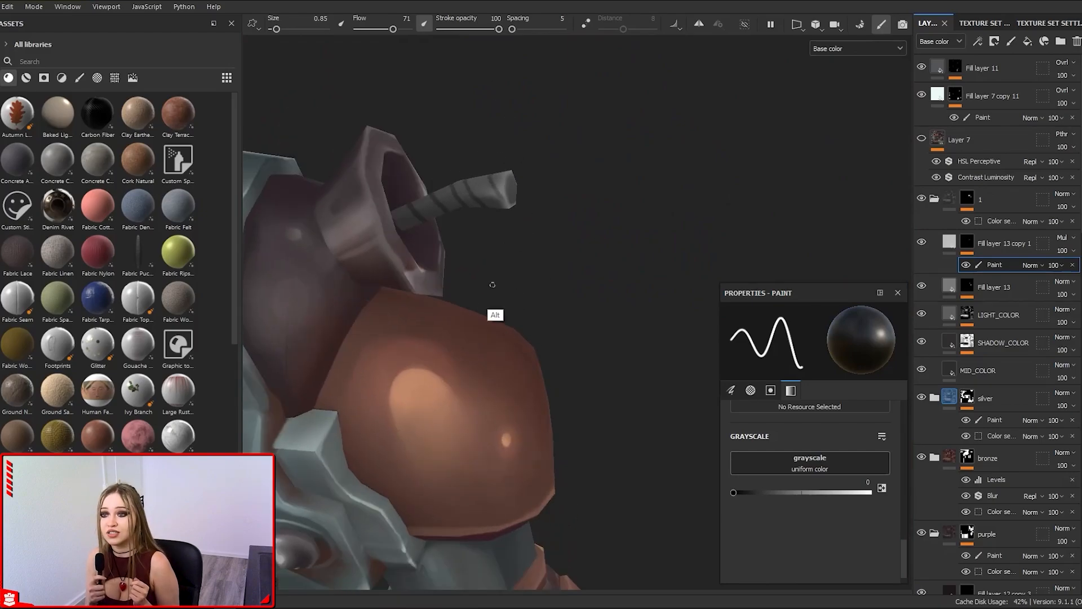
alt+drag(492, 285, 529, 219)
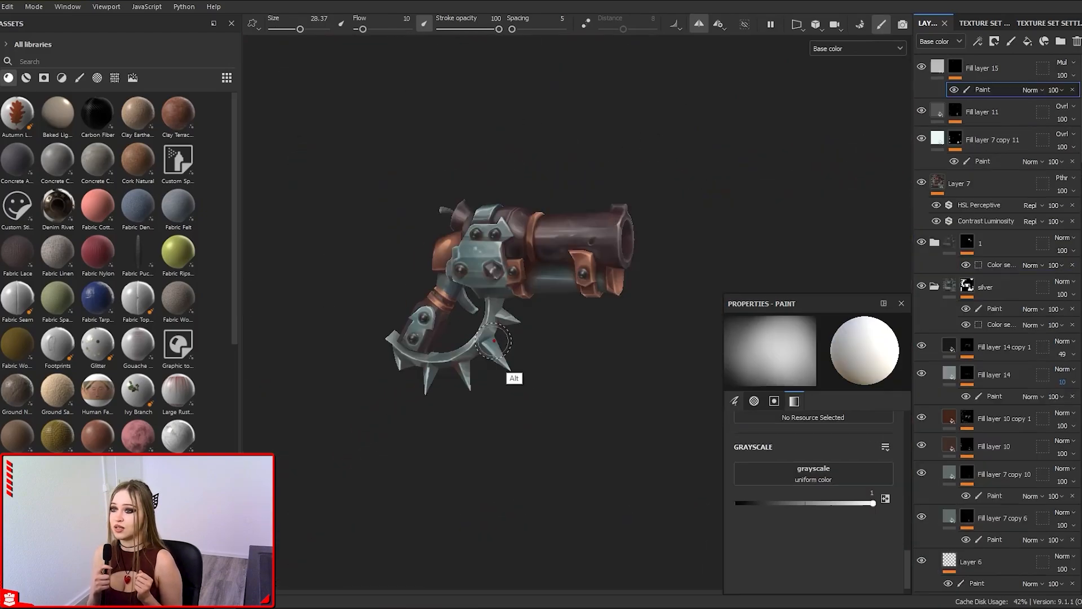